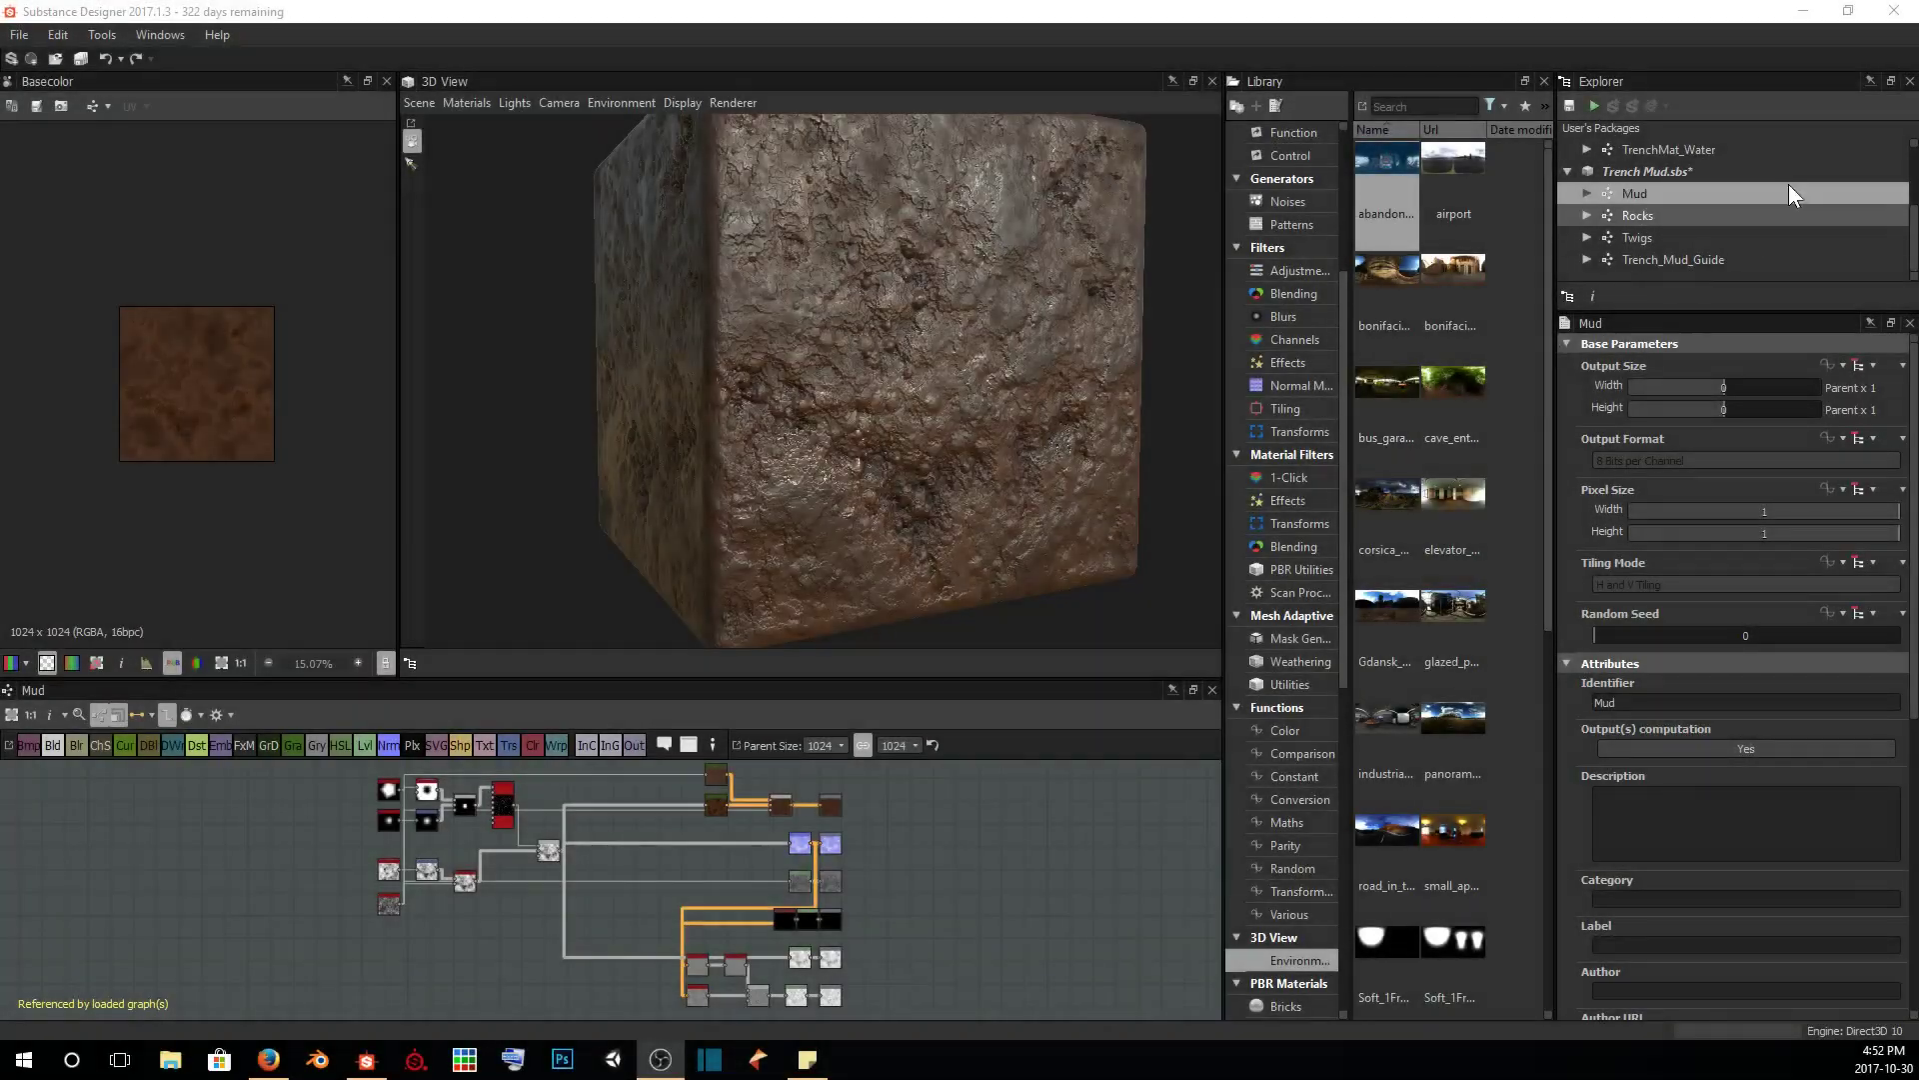
Create a Physically Based (Metallic/Roughness) graph named Trench_Mud in the Trench Mud.sbs package
right_click(1677, 172)
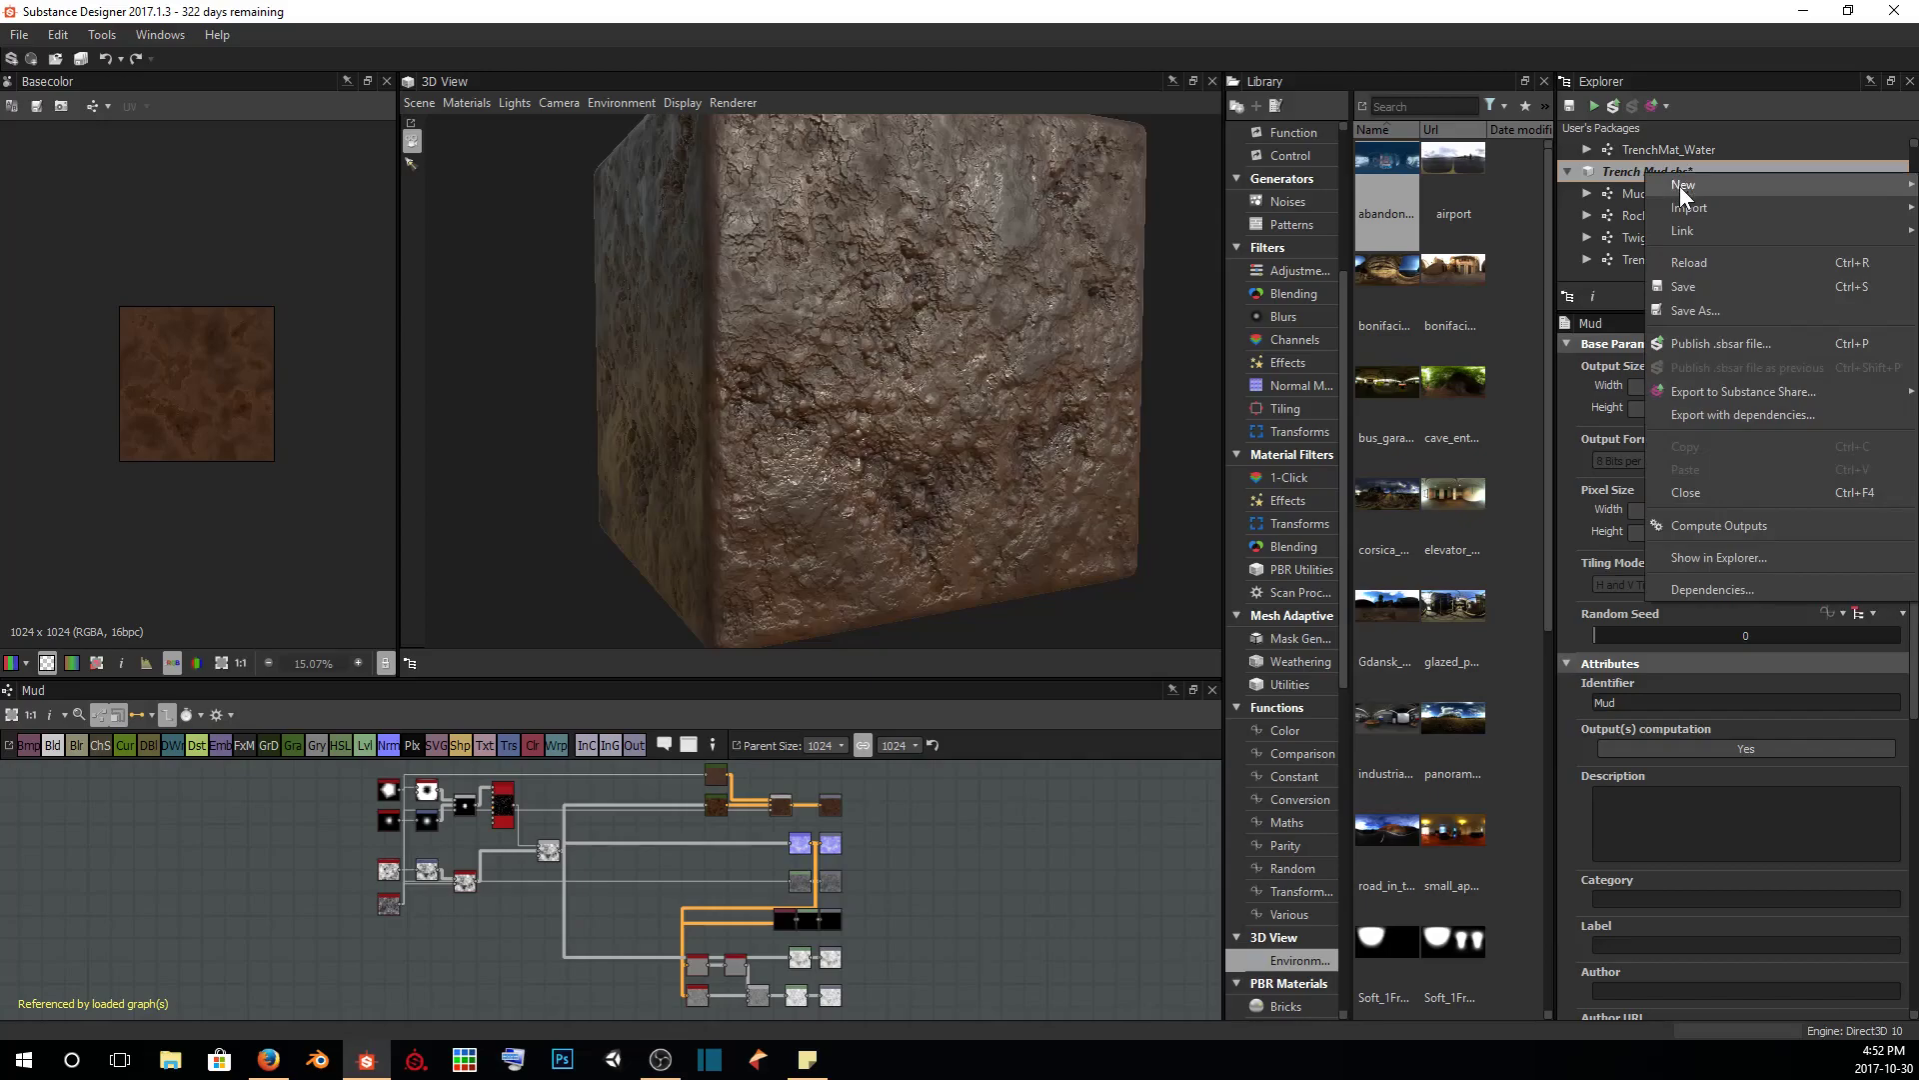
mouse_move(1681, 188)
click(1559, 184)
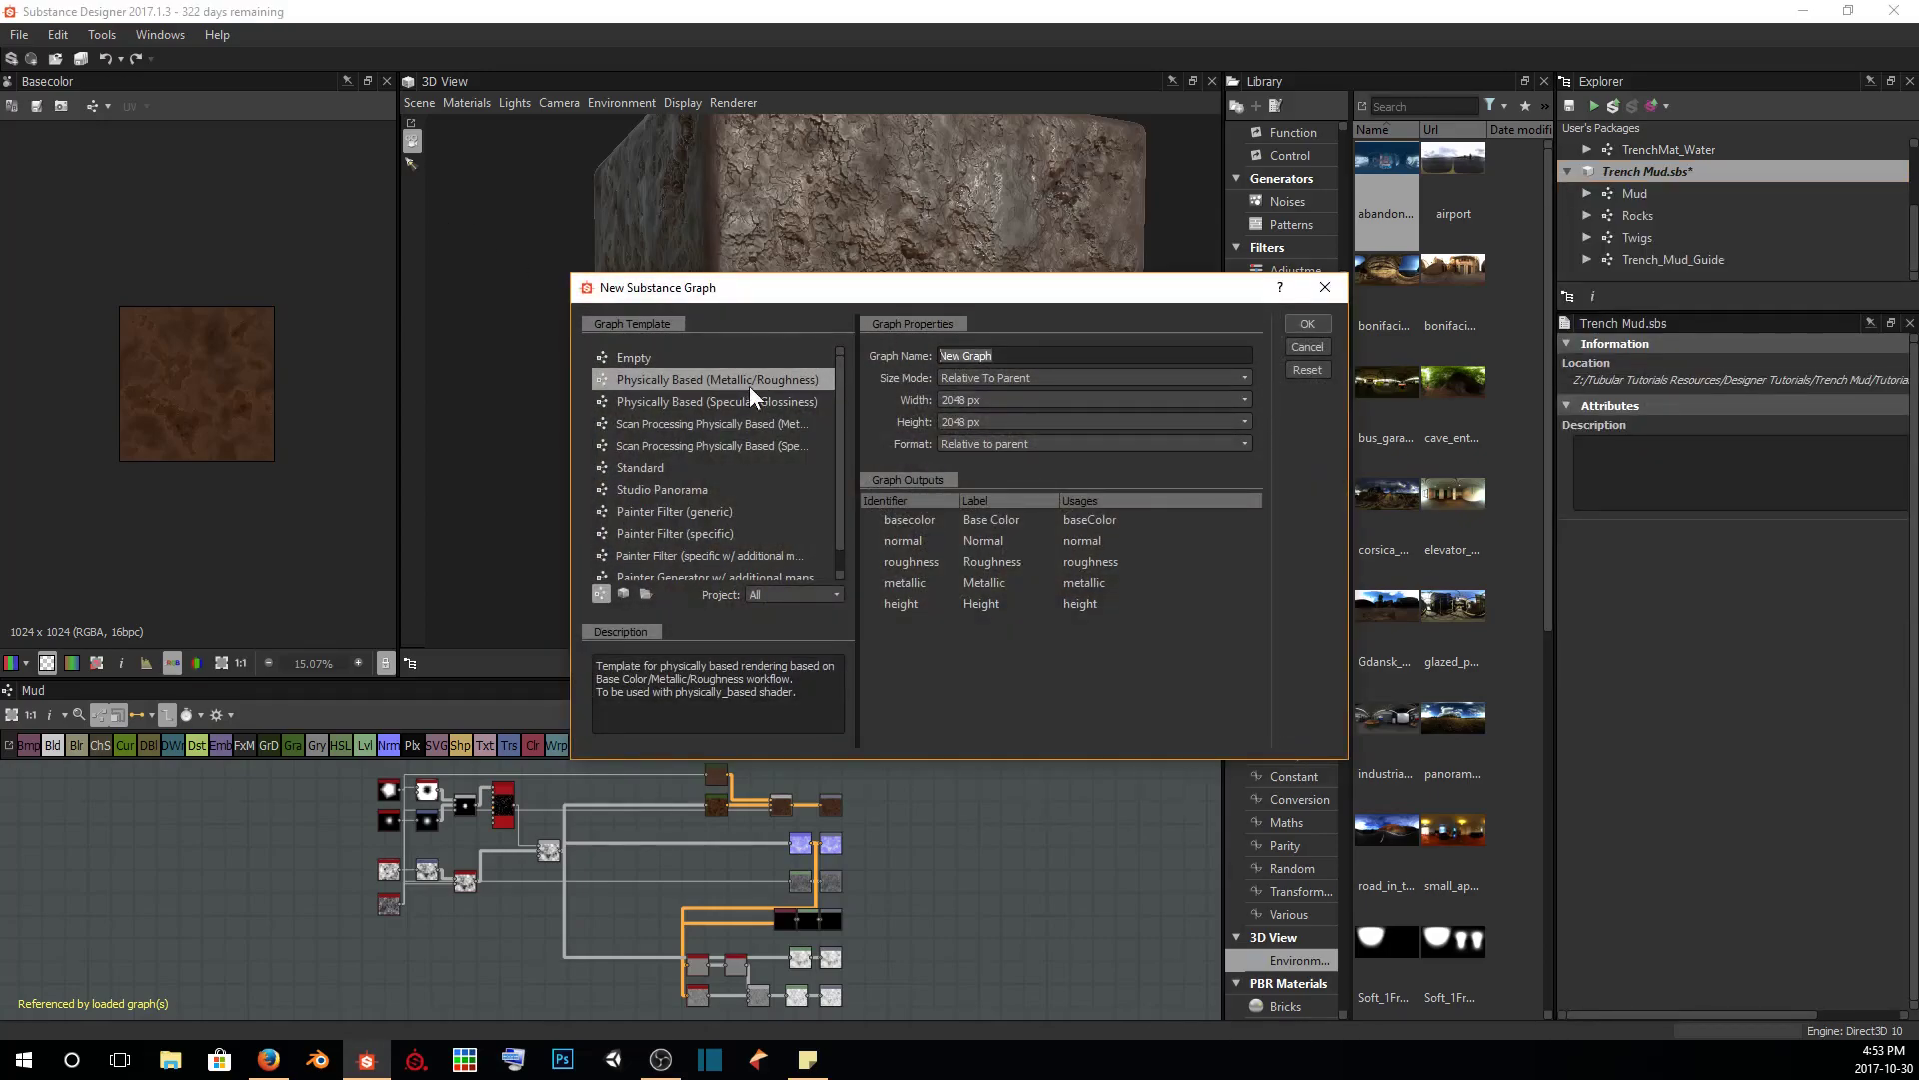
text(Trench_Mud)
drag(775, 291, 1281, 561)
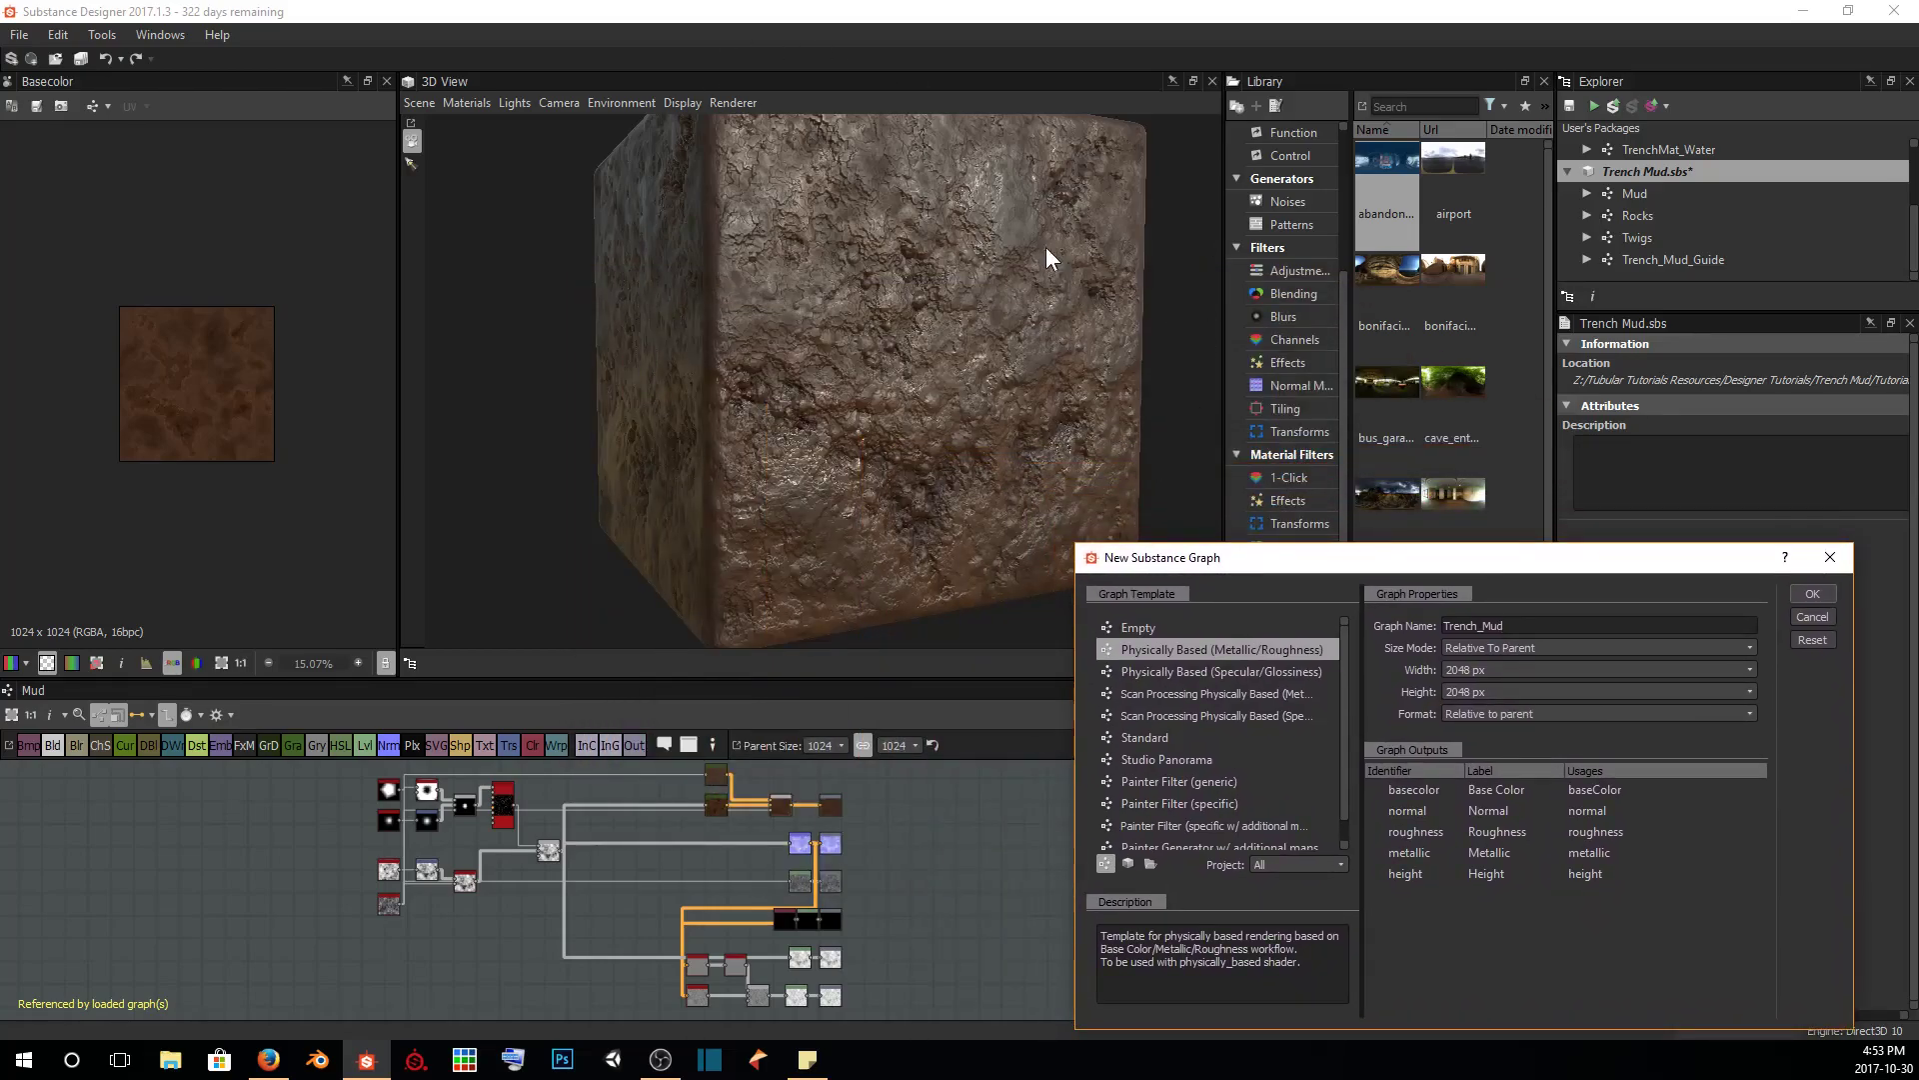
drag(1284, 558, 800, 255)
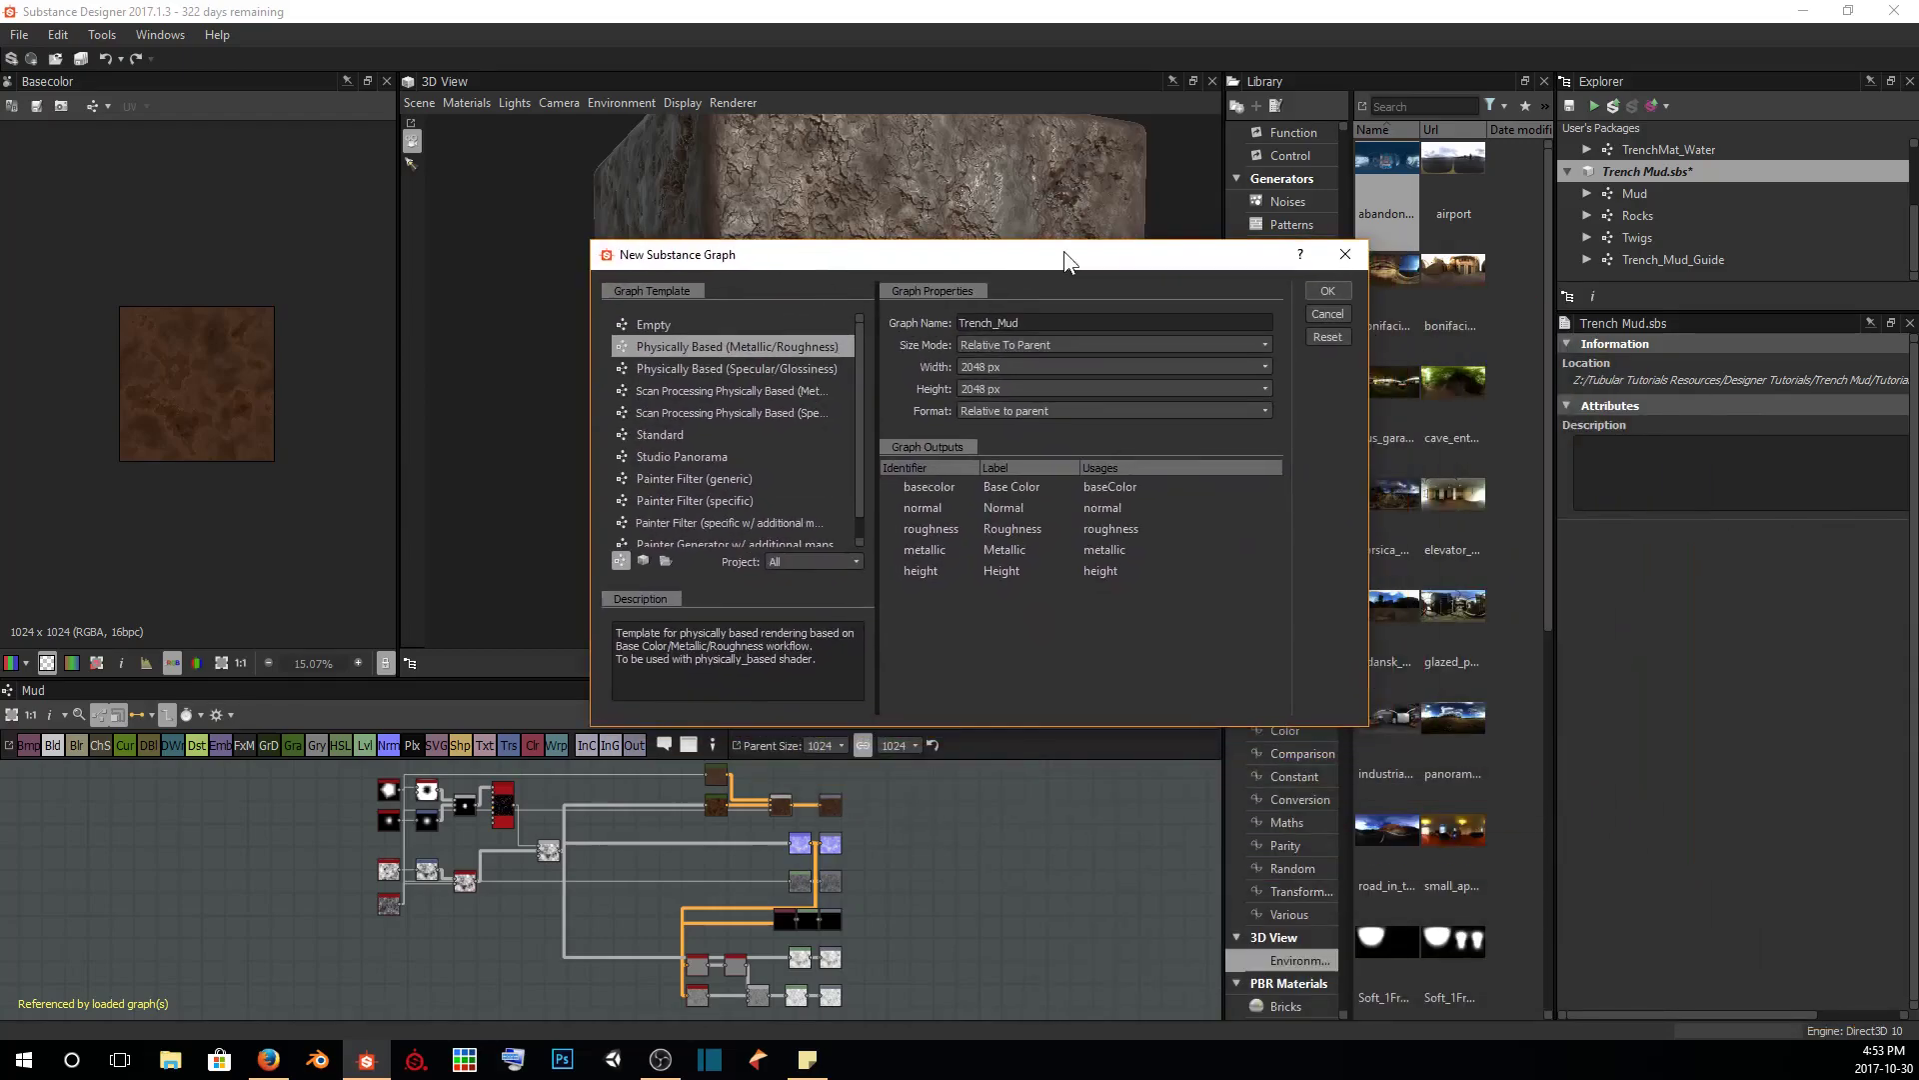
click(1327, 292)
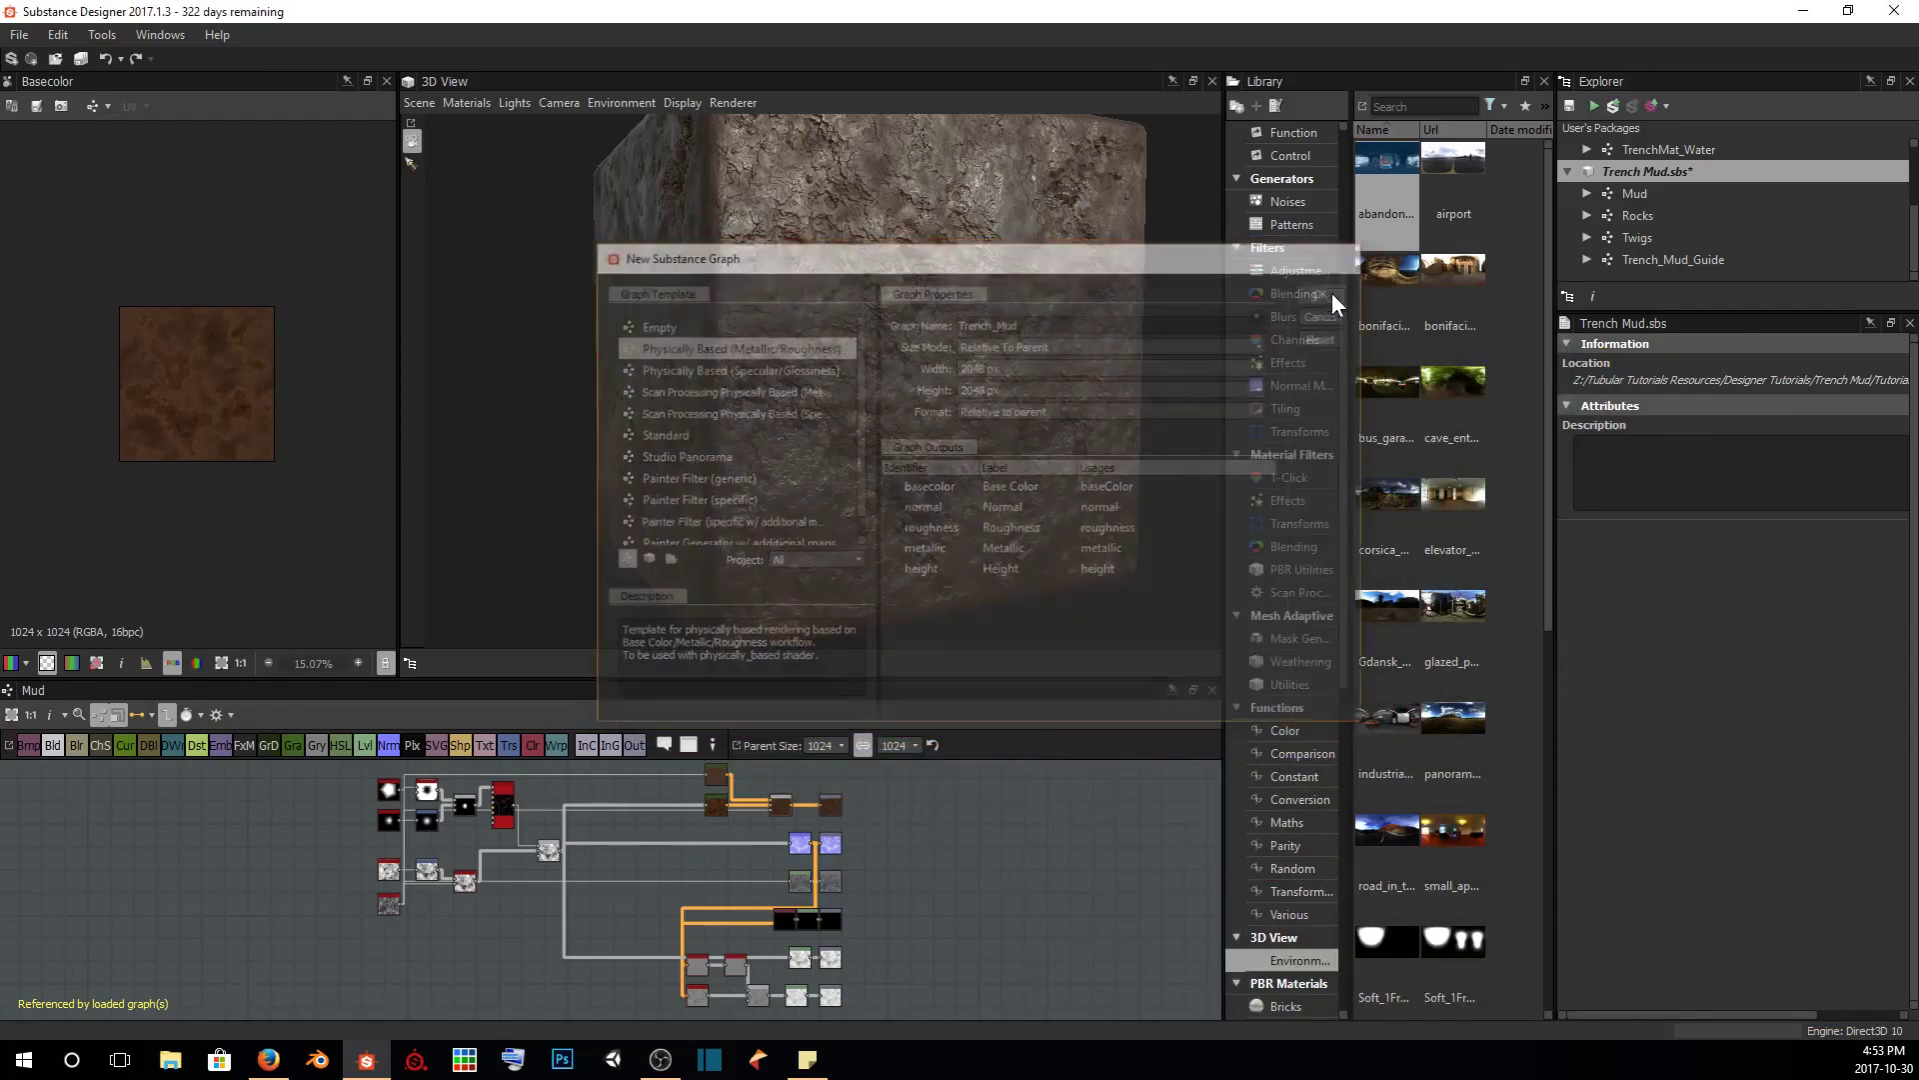
Place the Mud, Rocks and Twigs graphs as nodes in the Trench_Mud graph
drag(1098, 381, 911, 296)
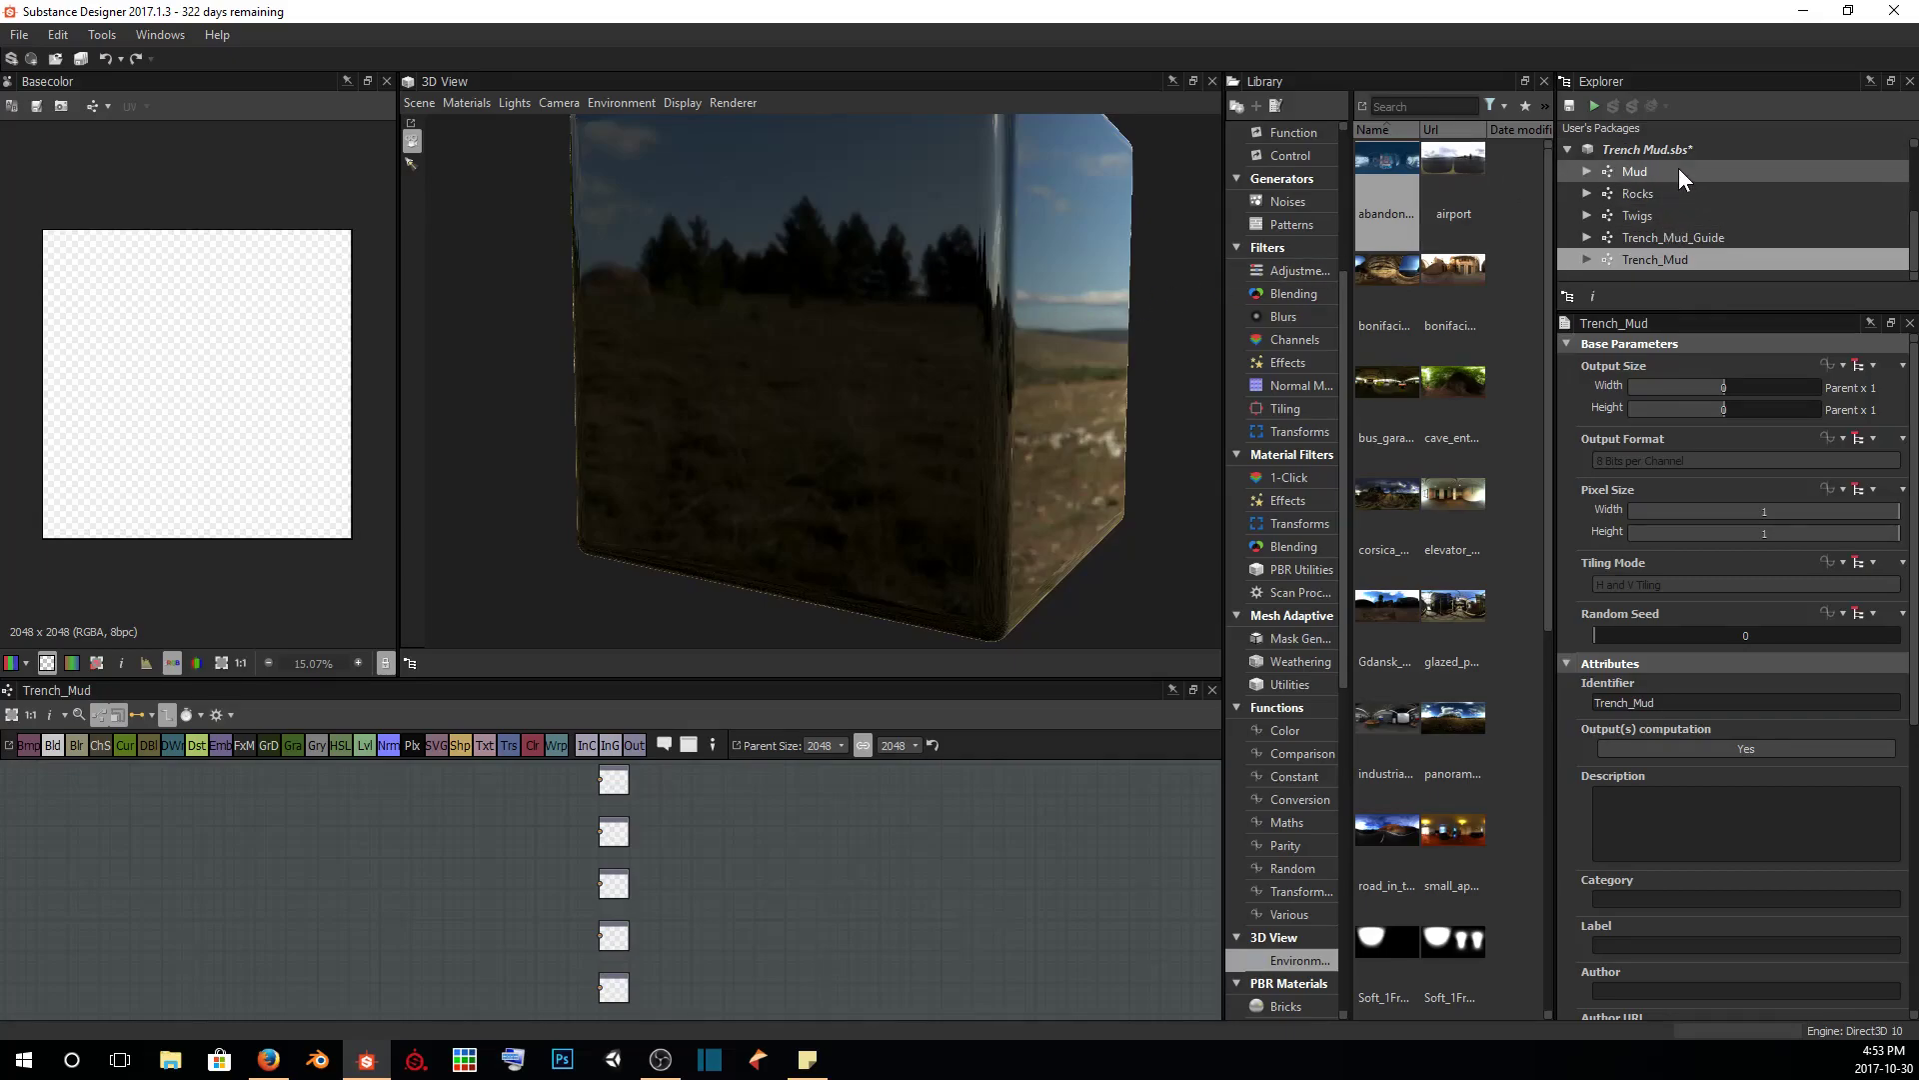
drag(1671, 168, 250, 893)
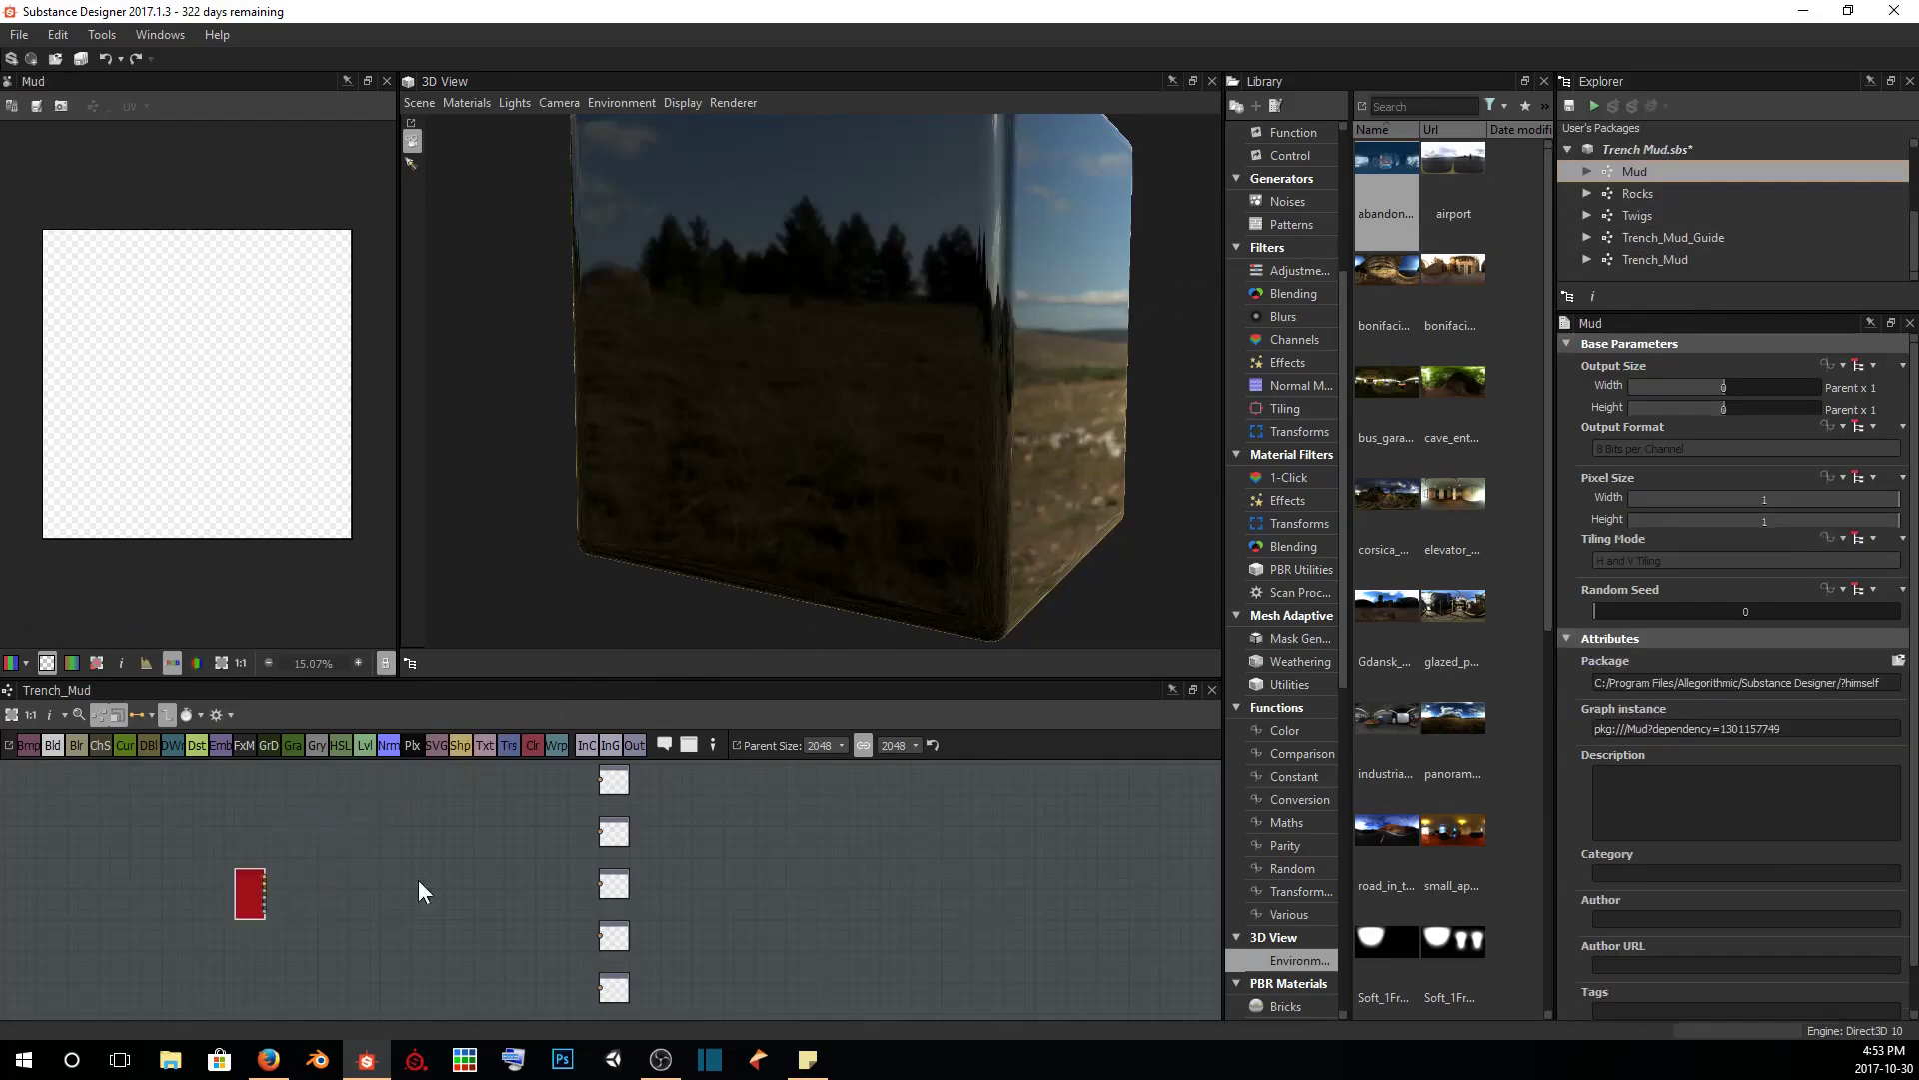
drag(1635, 195, 291, 829)
drag(1691, 214, 969, 579)
drag(399, 839, 400, 841)
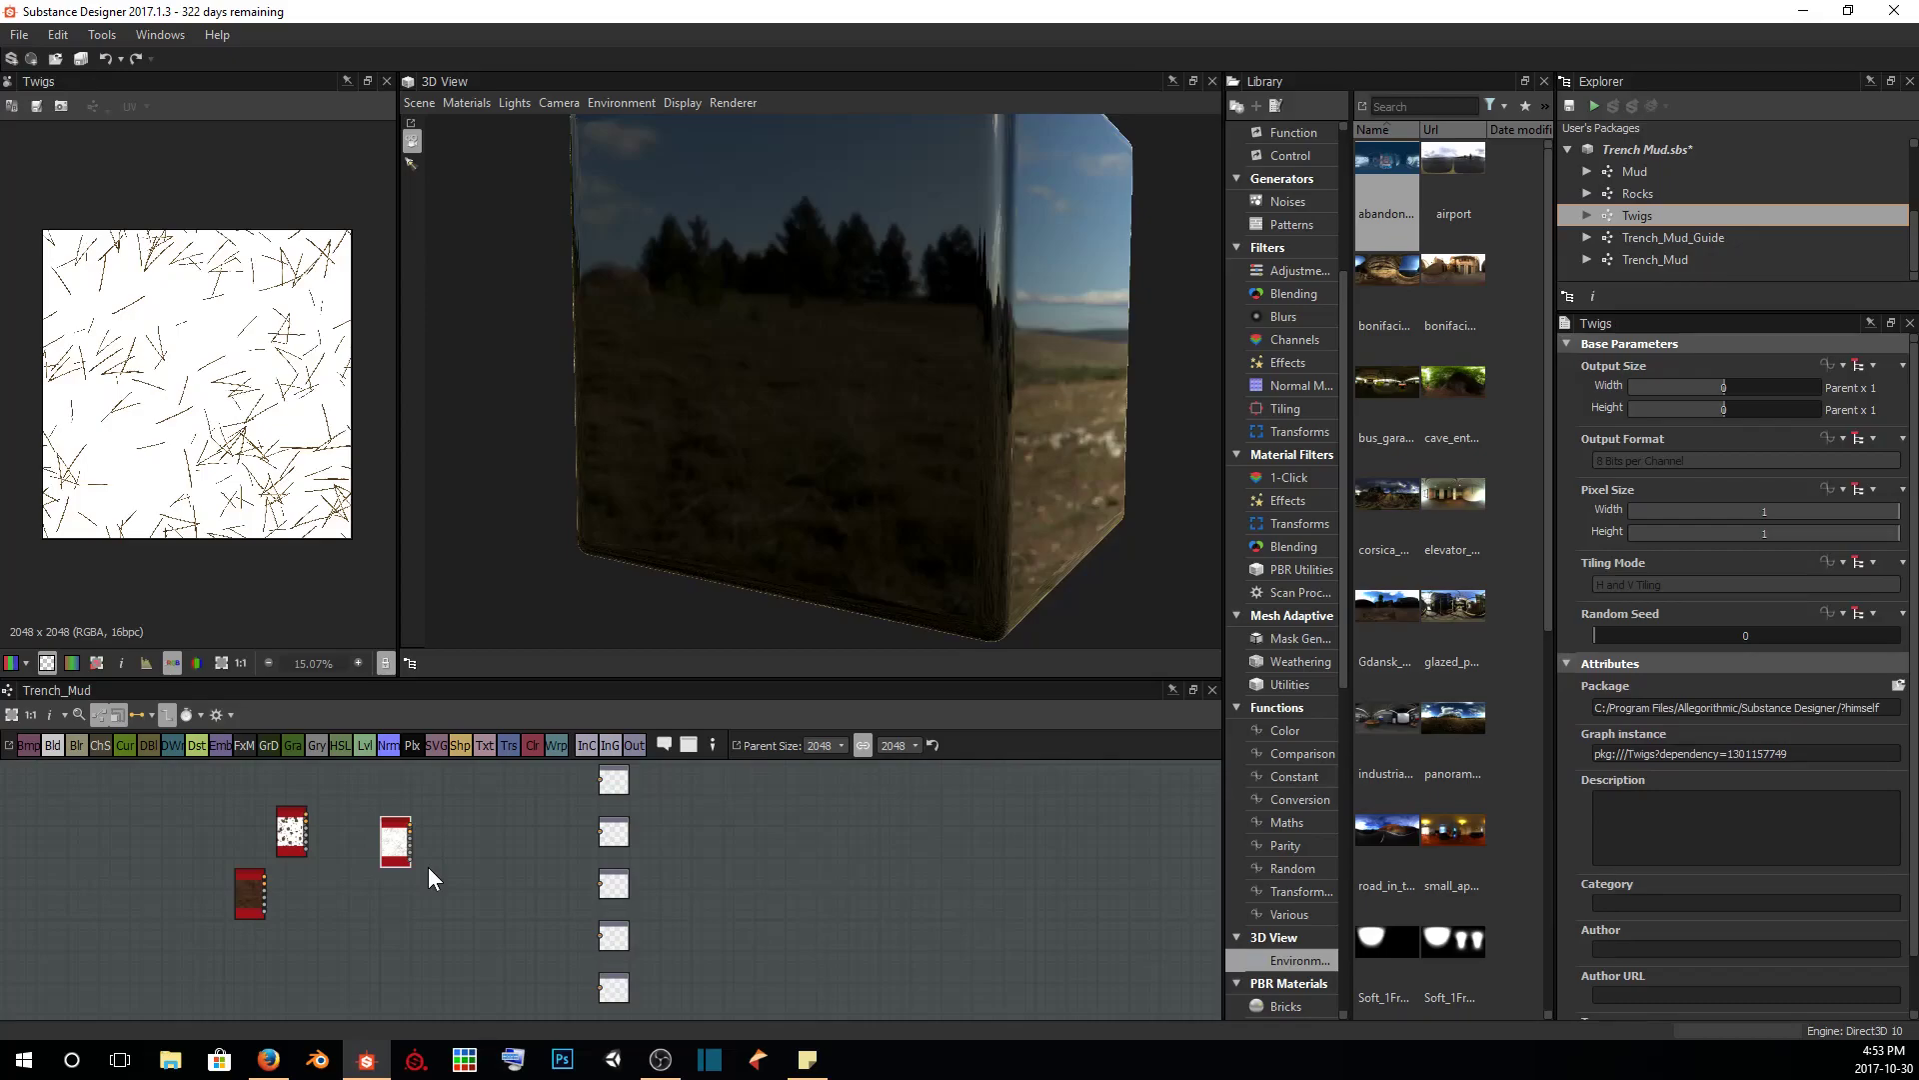
Enlarge the graph area and arrange the nodes with Mud below Rocks and Twigs, previewing the Mud base color
scroll(404, 876, up, 4)
middle_drag(449, 879, 622, 919)
scroll(622, 919, down, 1)
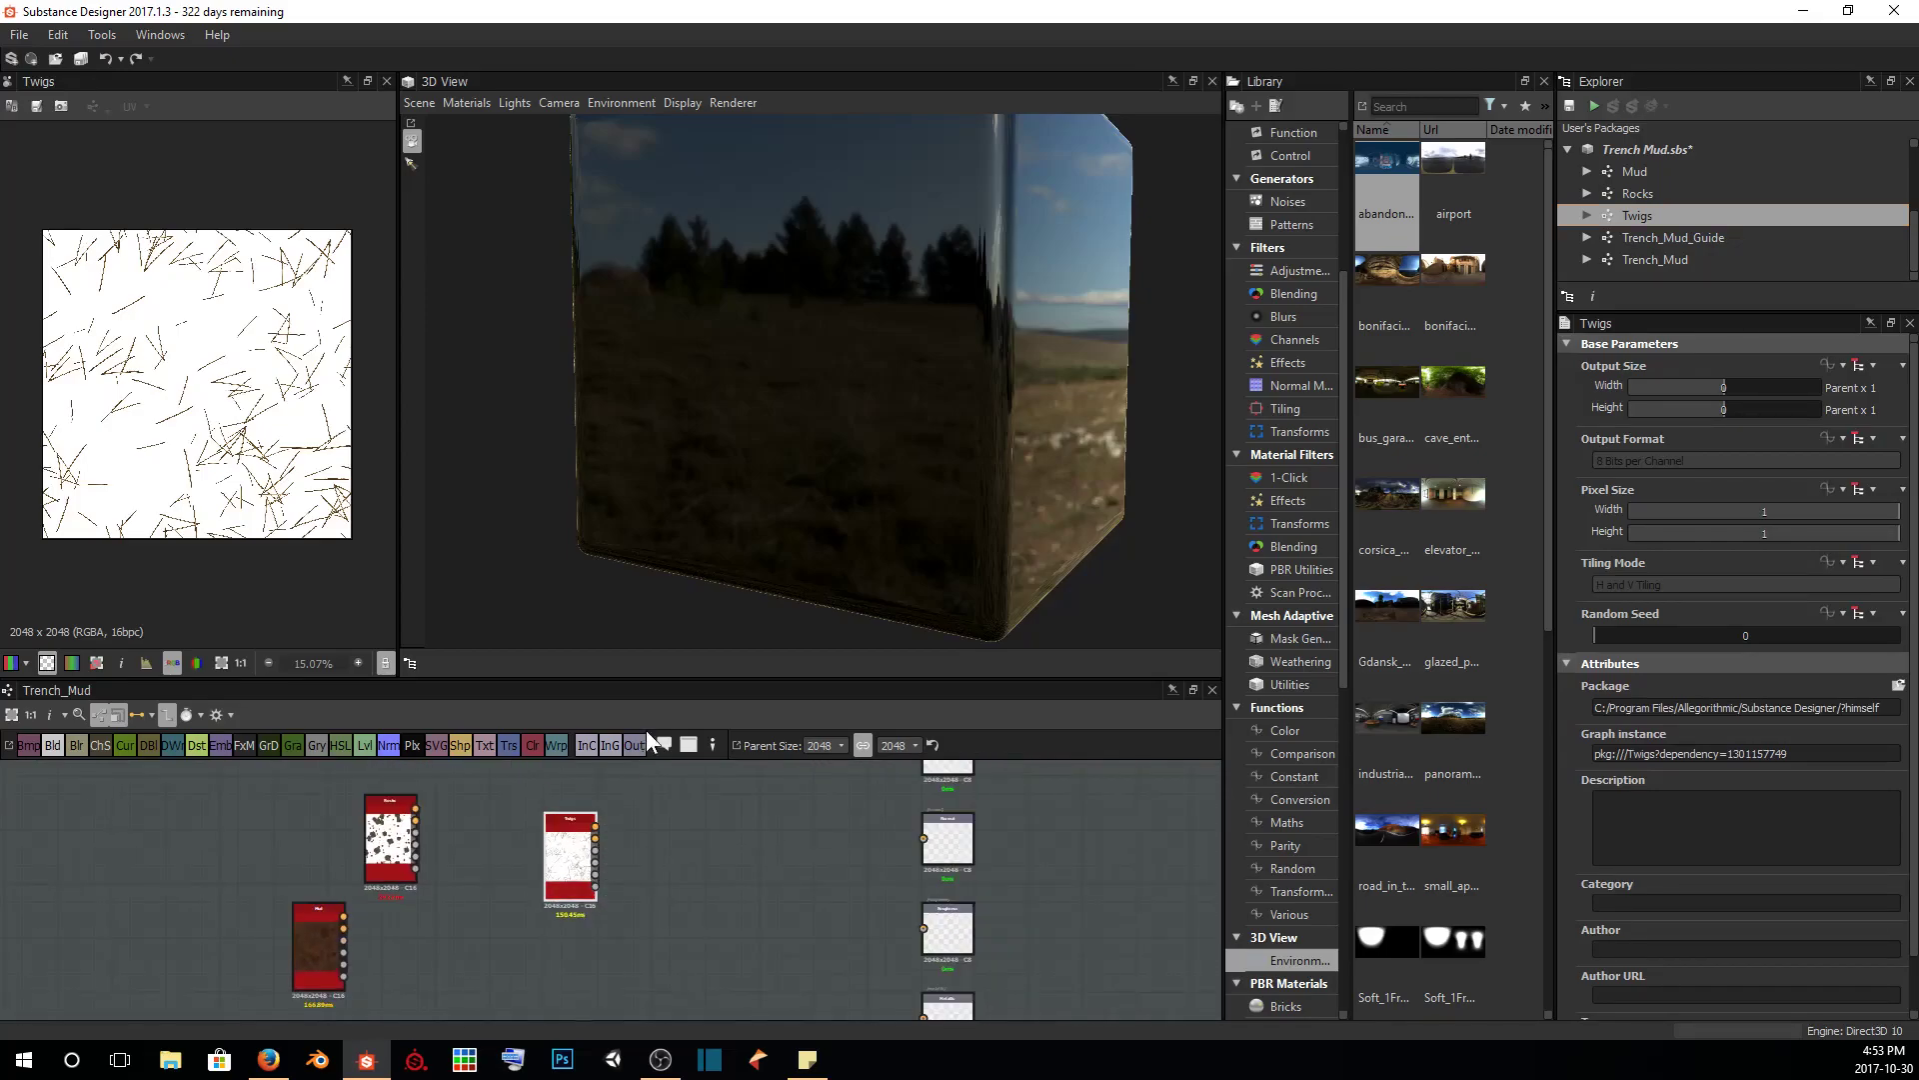
drag(660, 678, 700, 503)
middle_drag(409, 772, 584, 837)
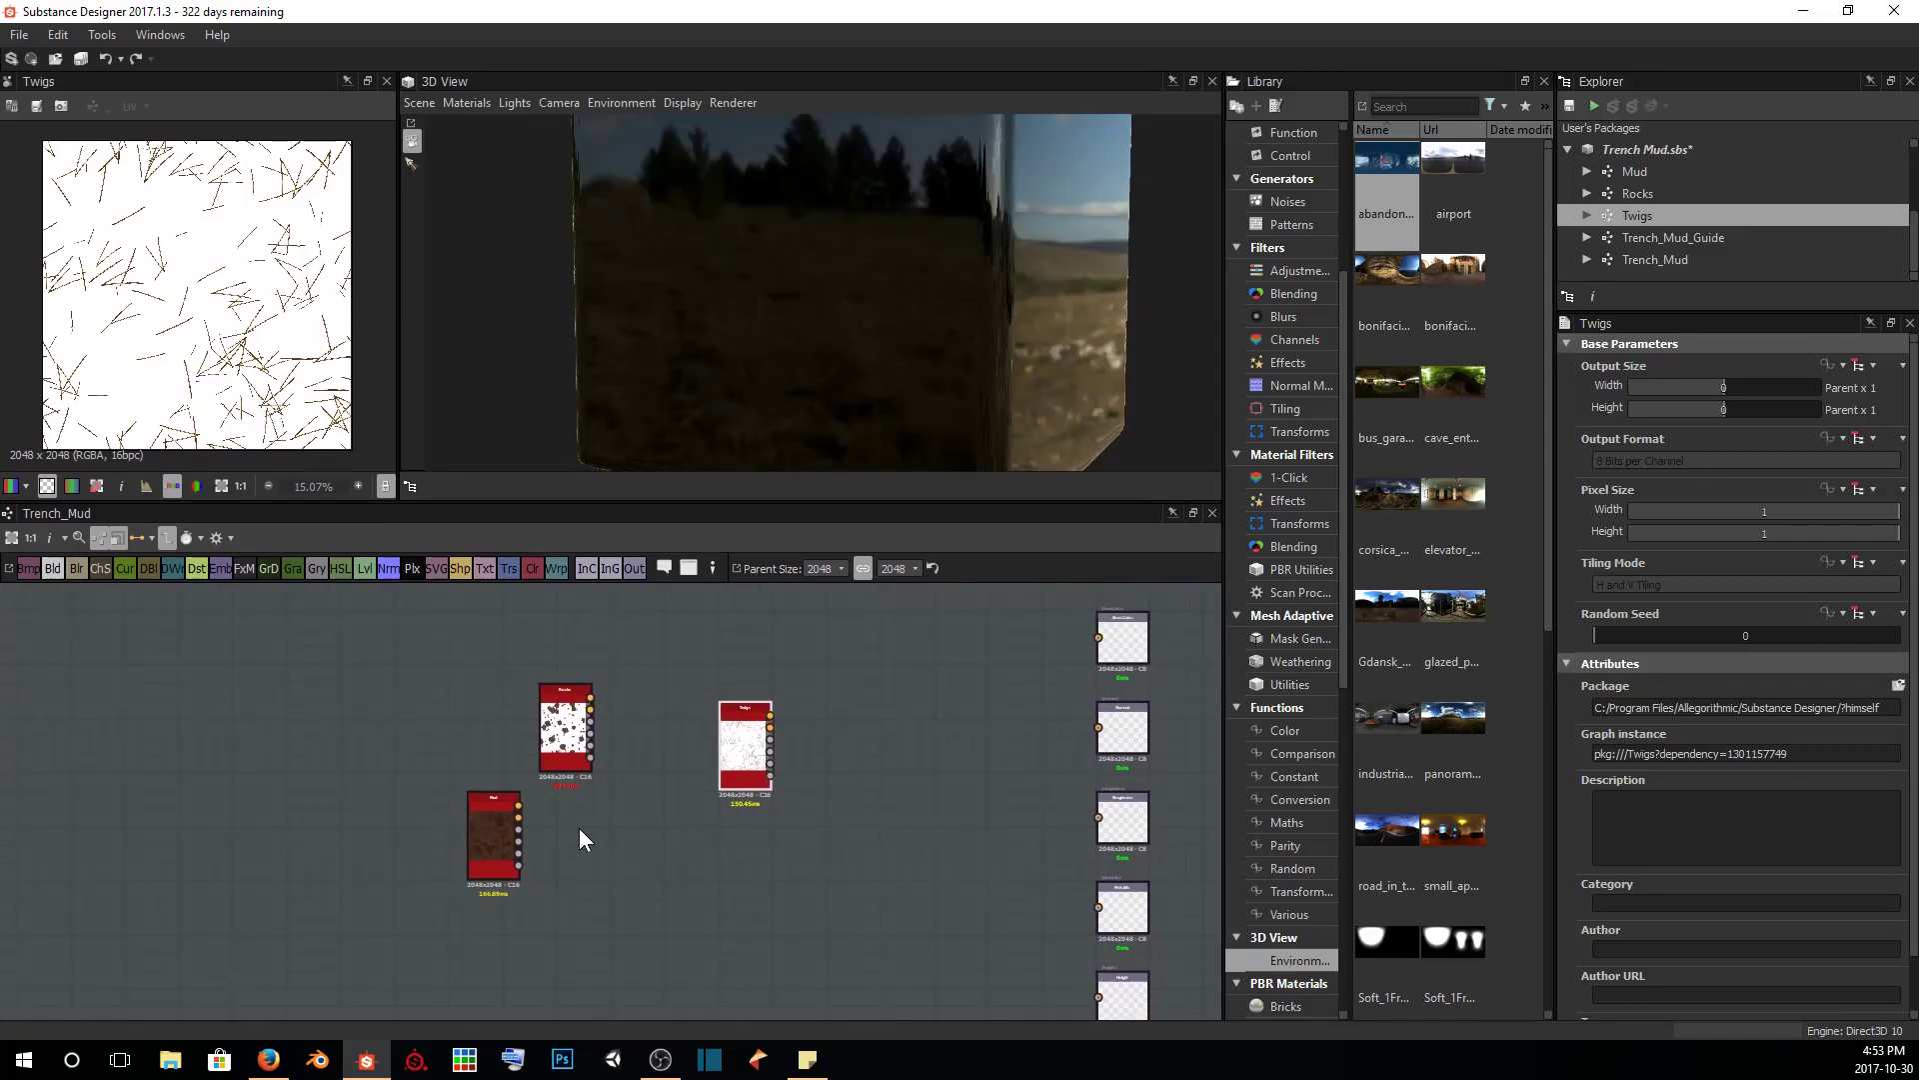
drag(490, 831, 436, 777)
double_click(435, 778)
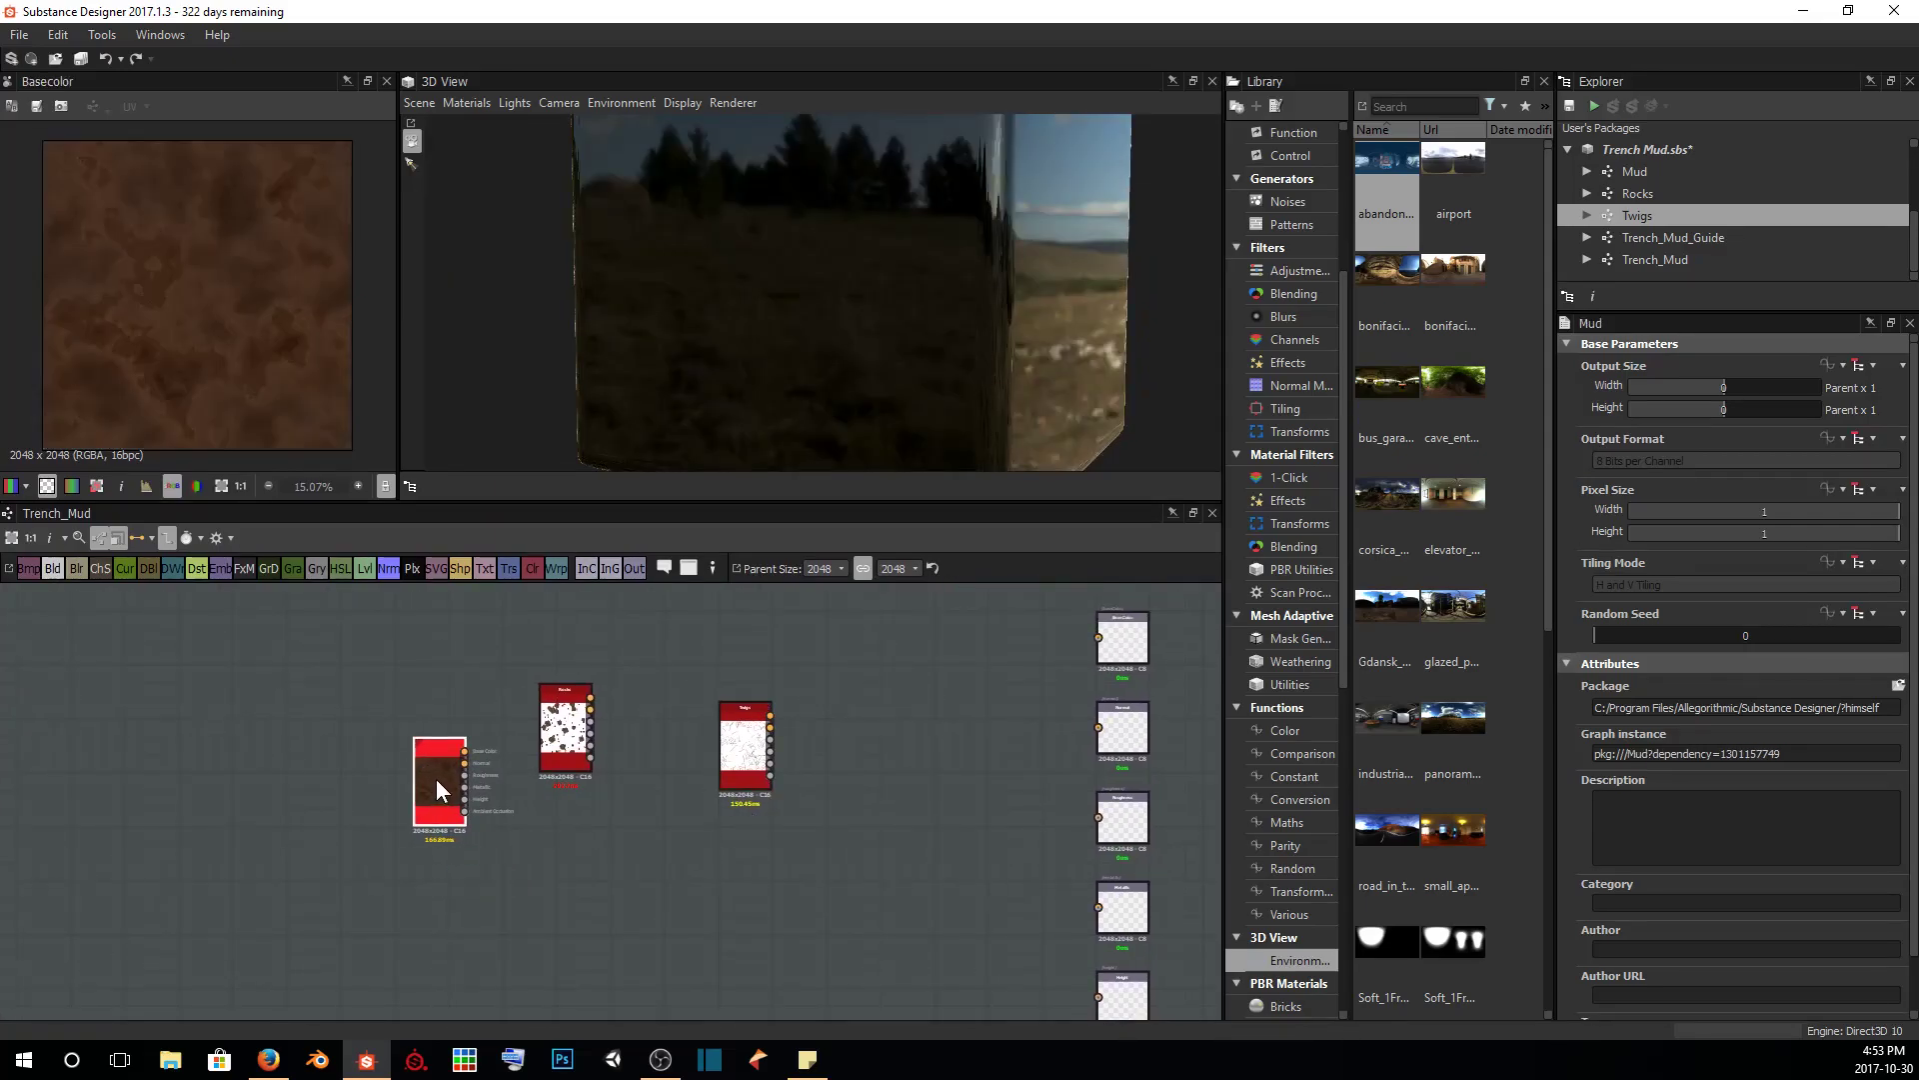
drag(554, 737, 537, 612)
drag(772, 783, 752, 640)
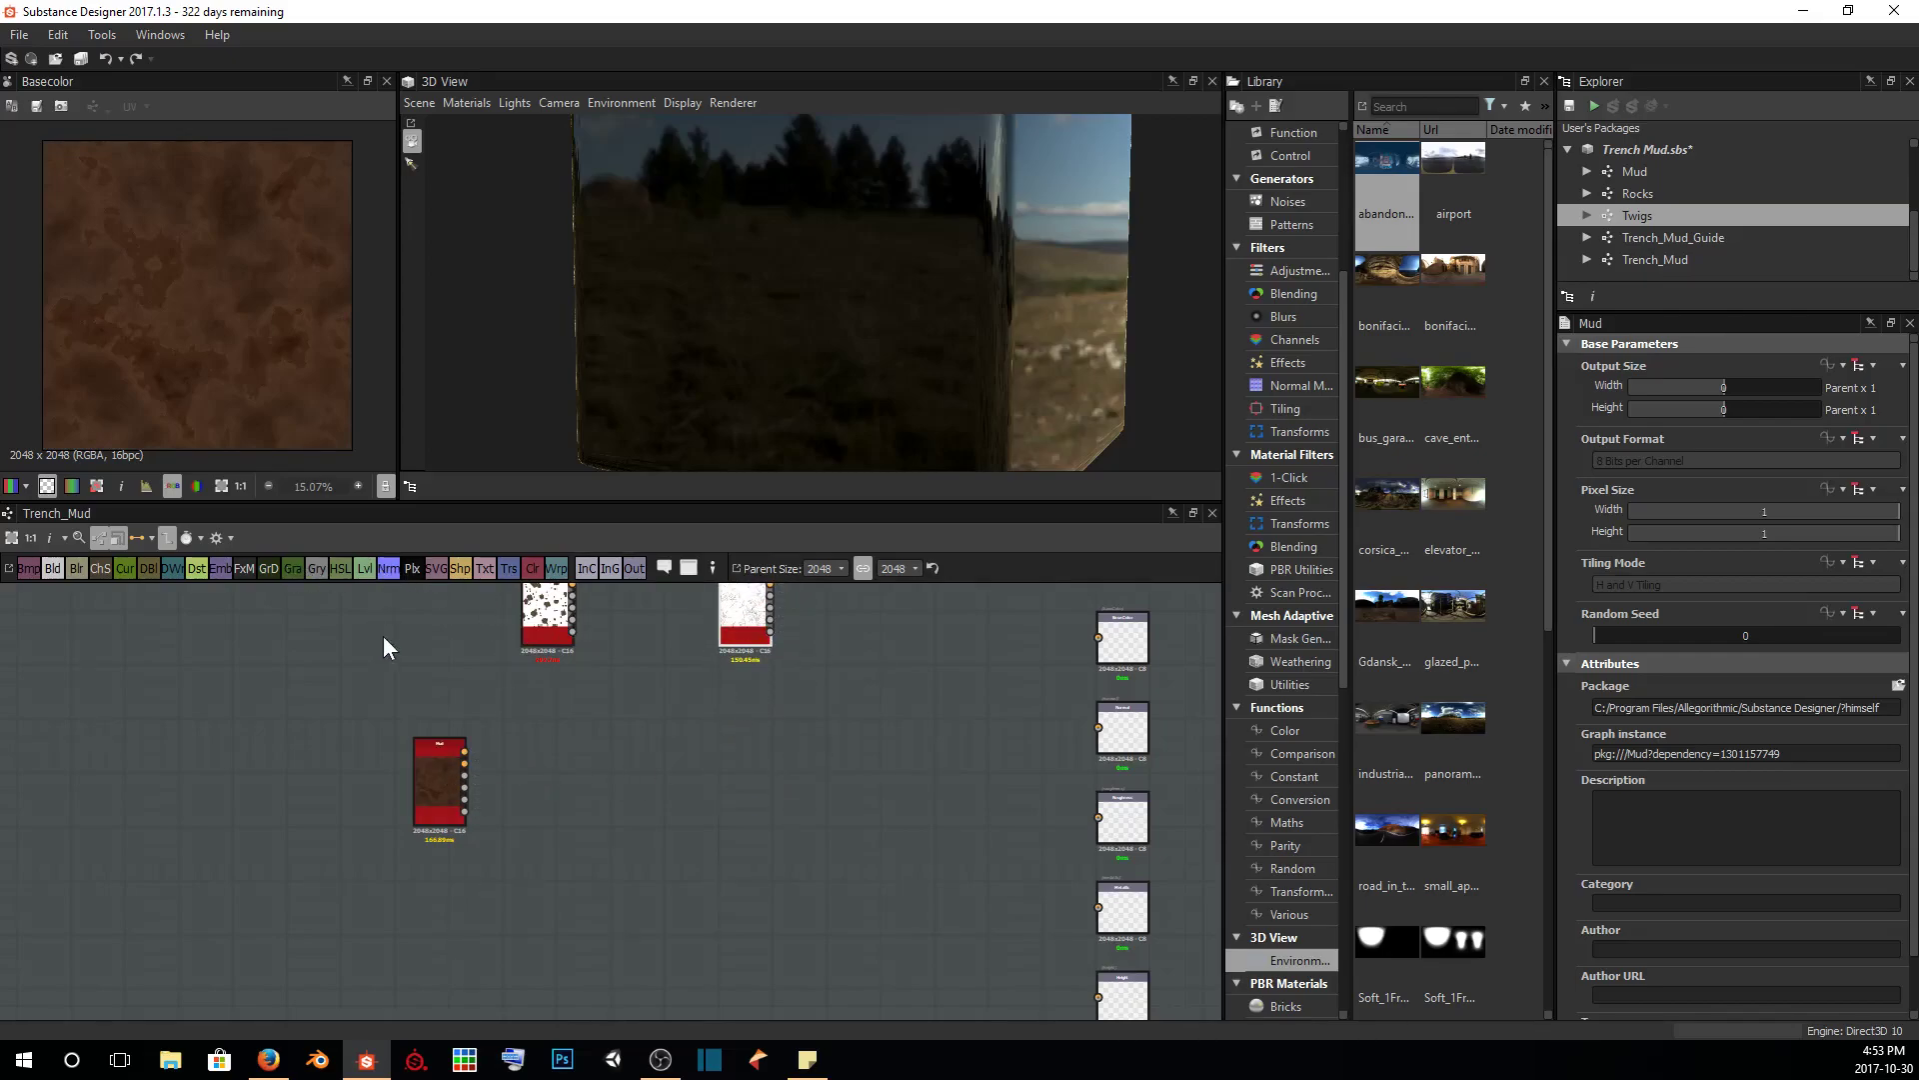
Set the graph's link creation mode to Material and try pulling a link from the Mud node's outputs
scroll(440, 780, up, 2)
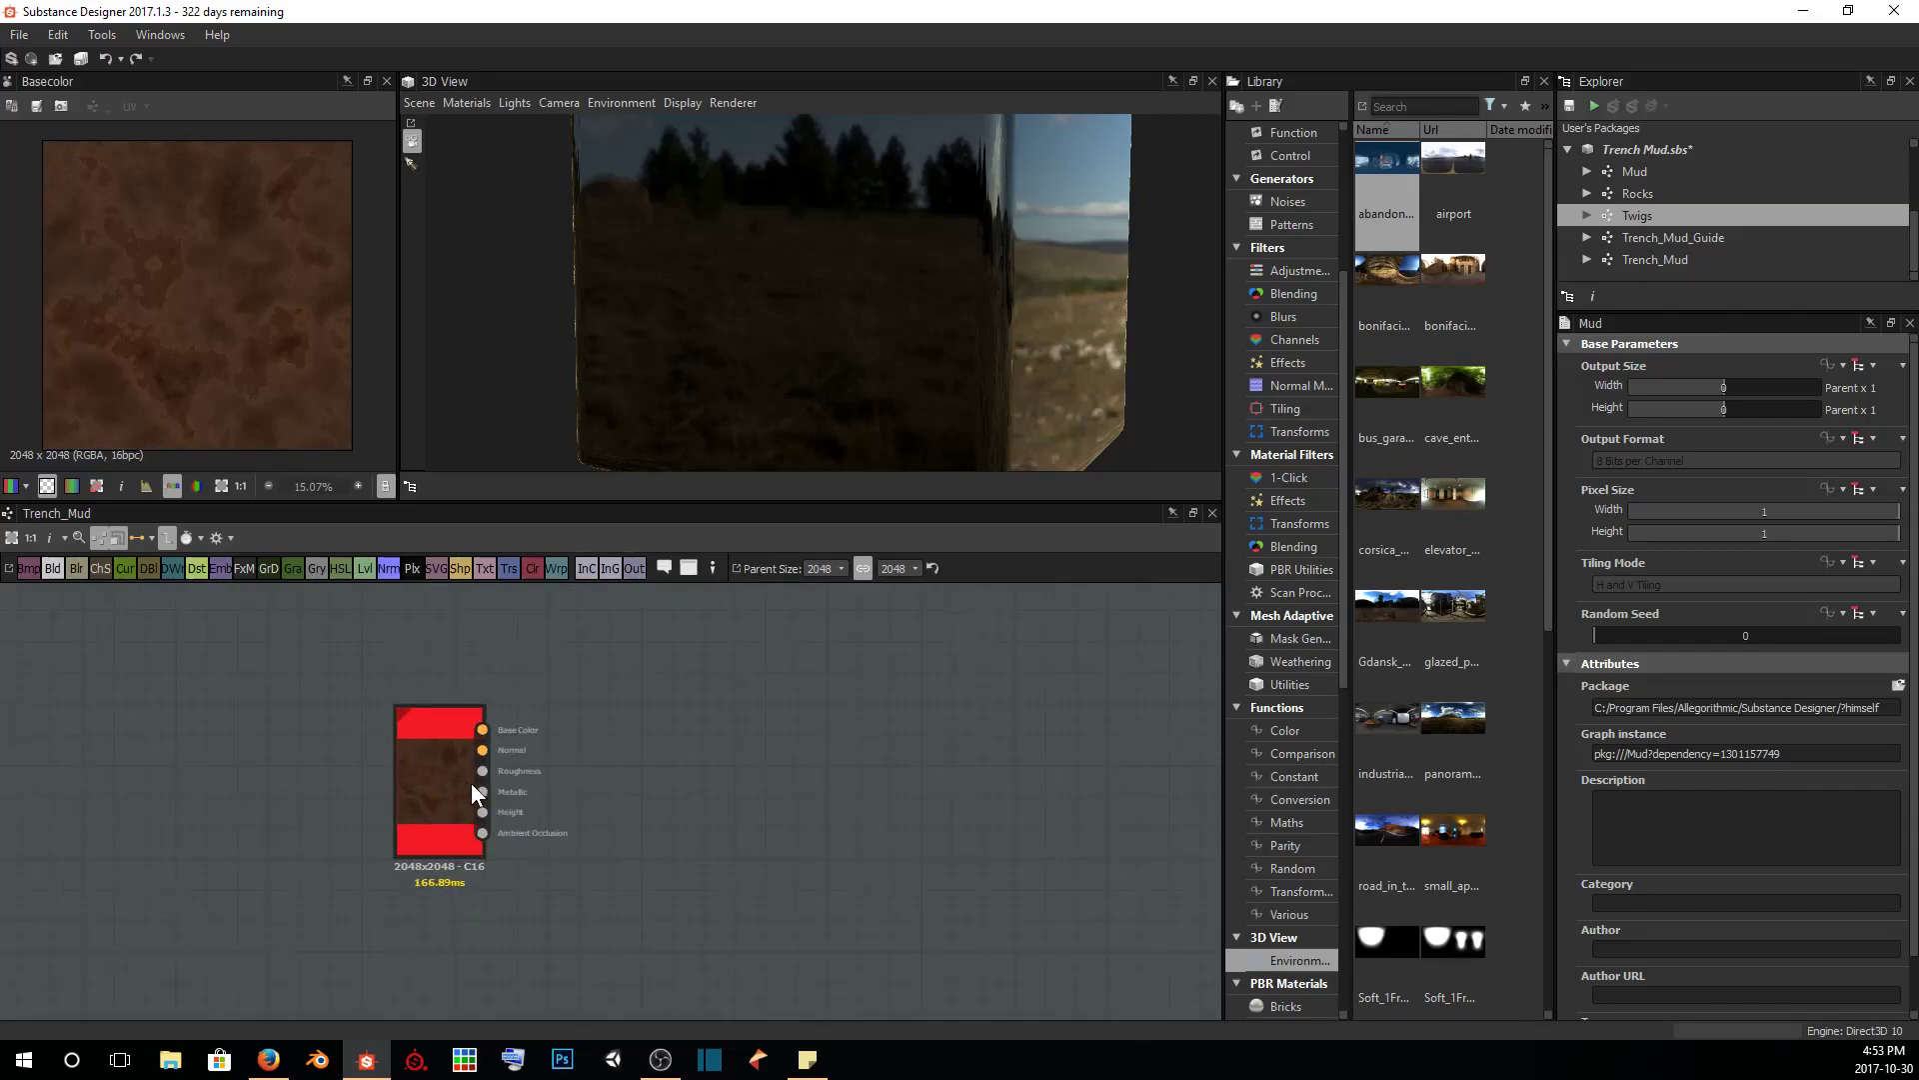
click(135, 534)
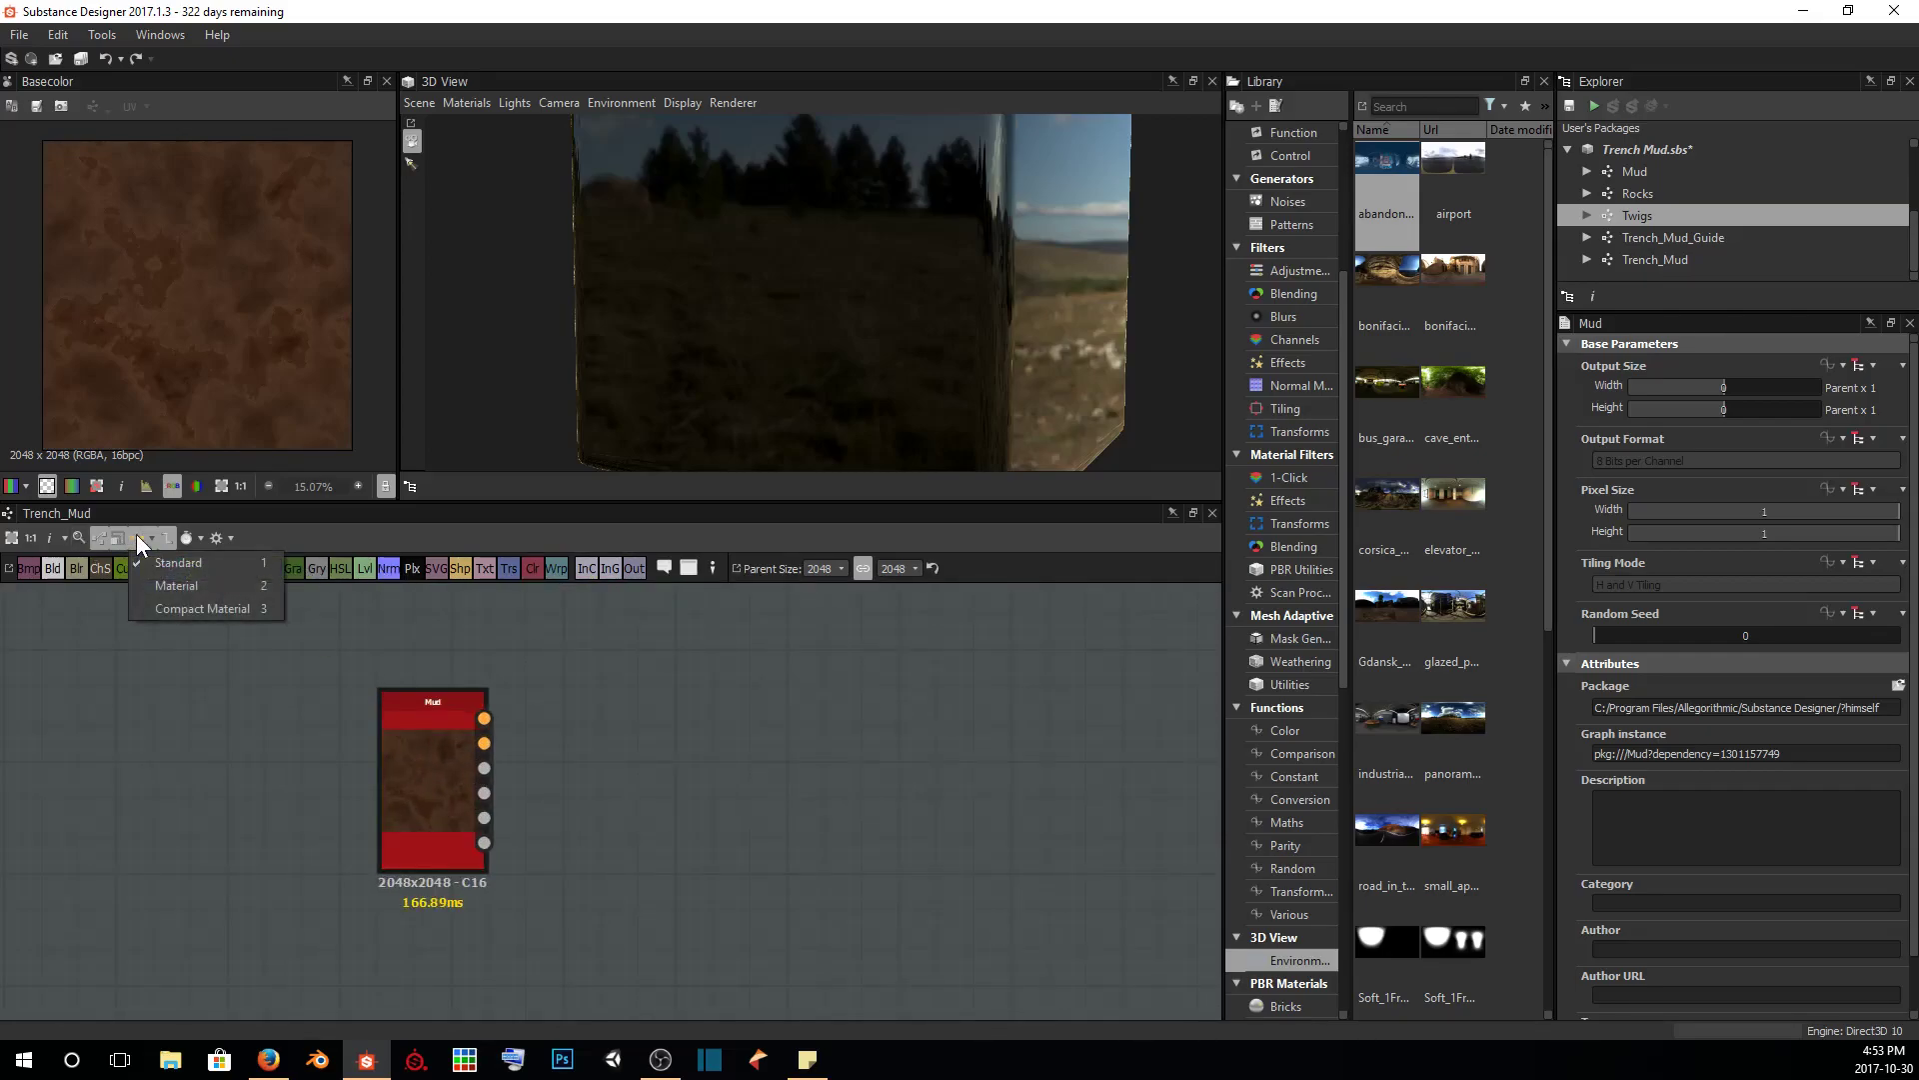
click(172, 588)
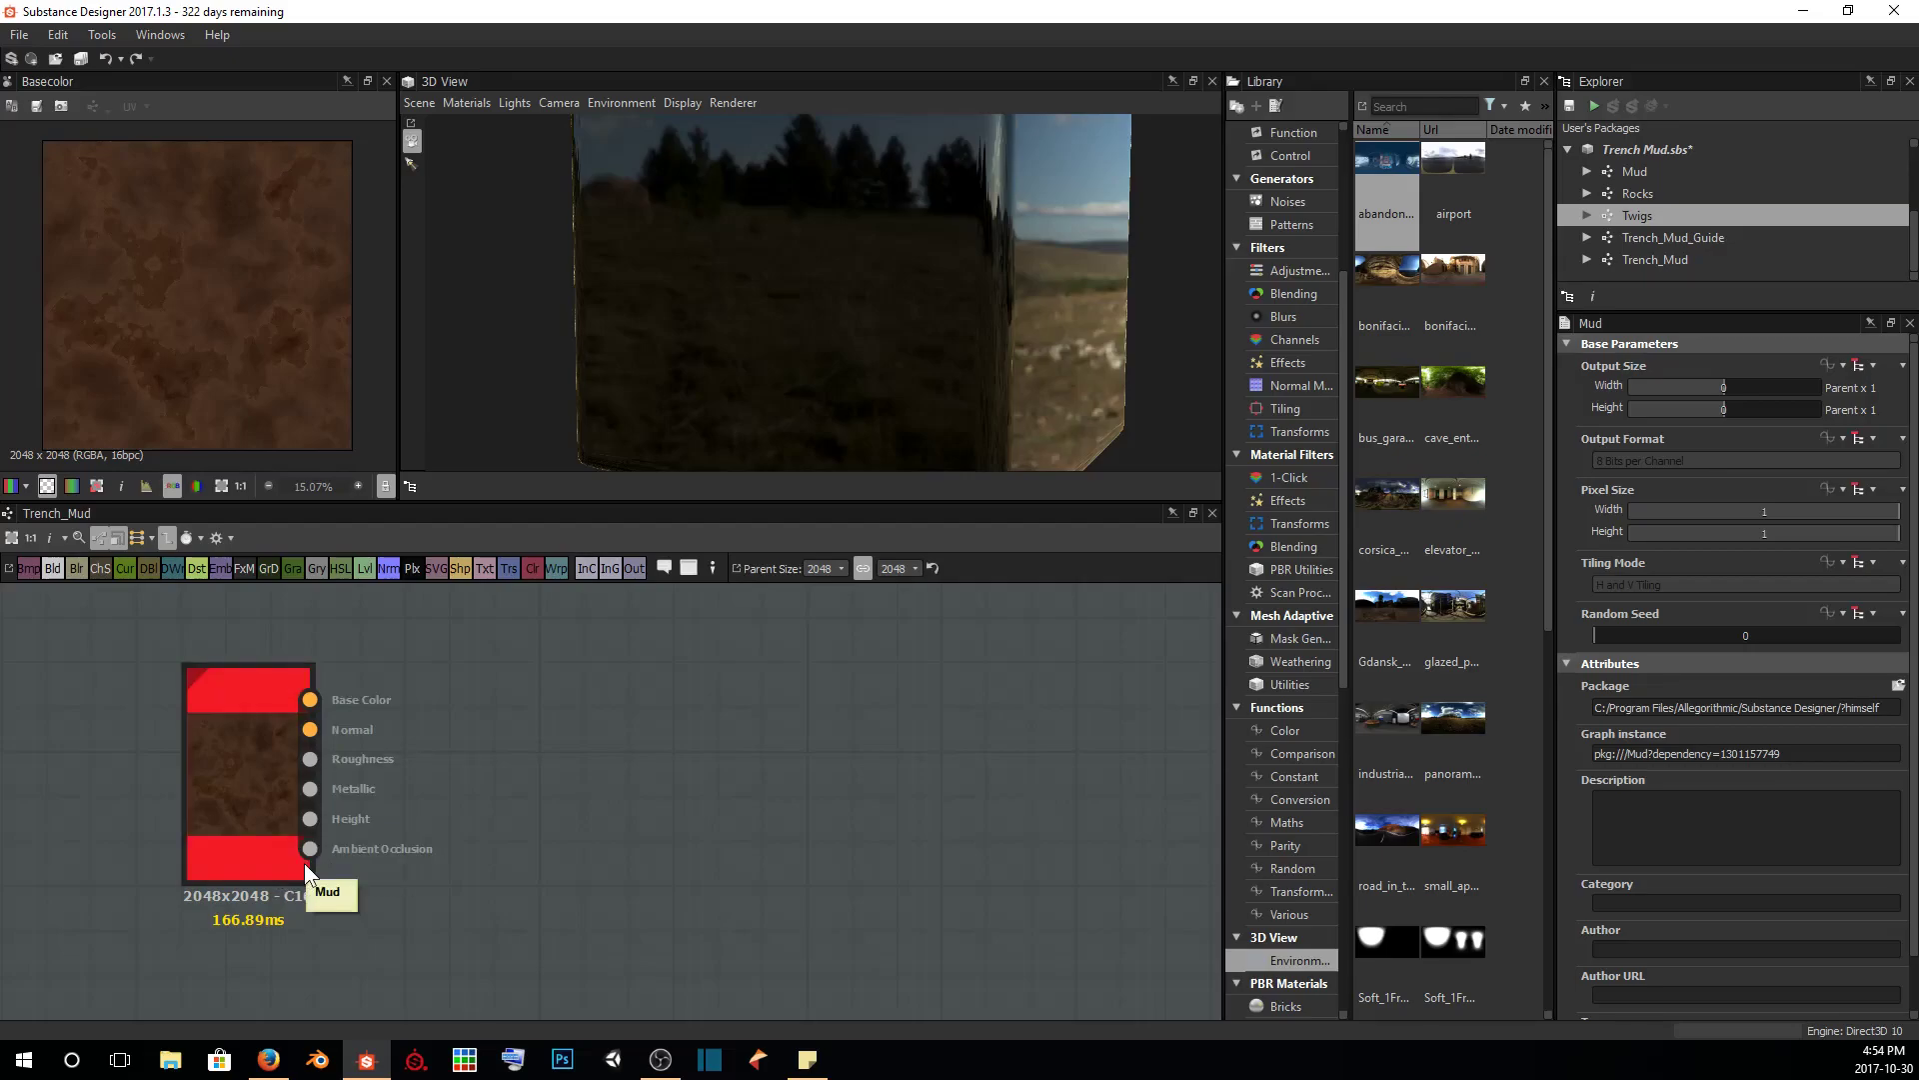
scroll(600, 792, down, 4)
scroll(484, 776, up, 2)
scroll(530, 759, down, 2)
scroll(532, 762, down, 2)
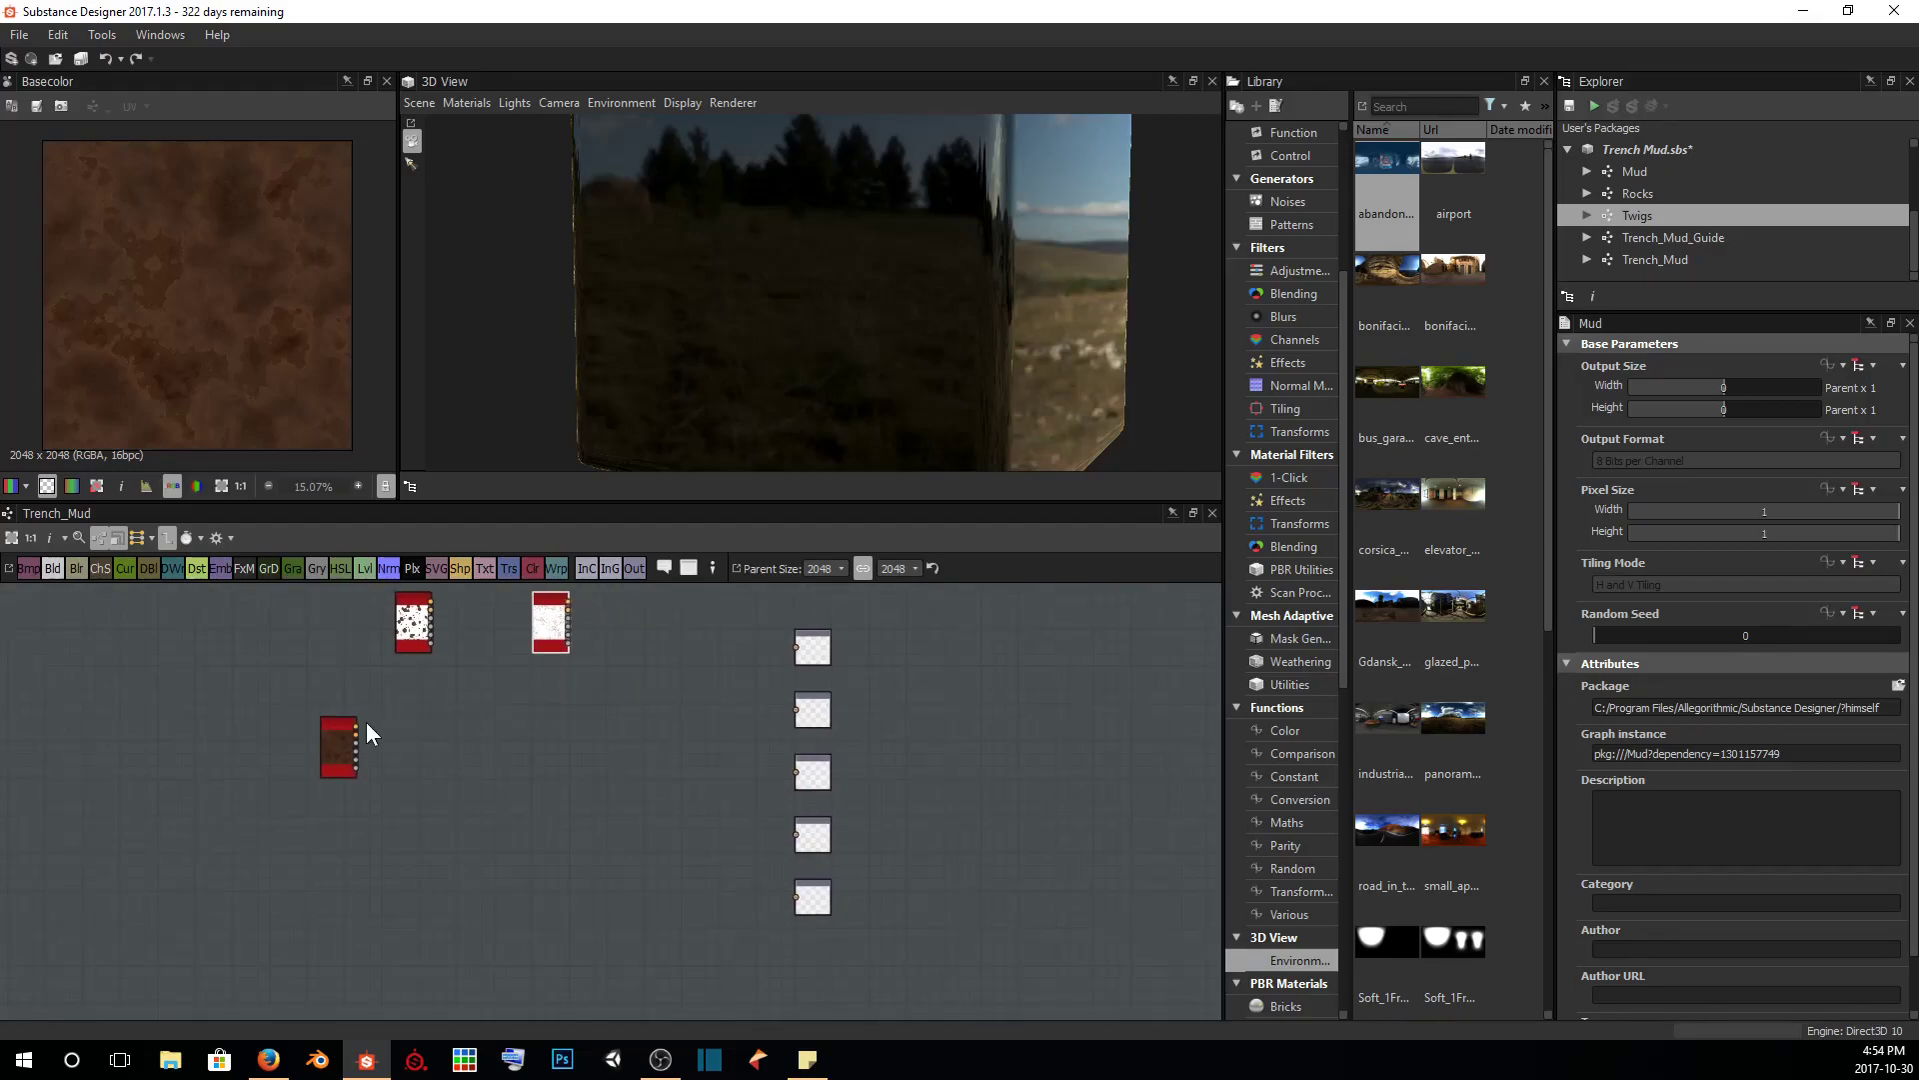
drag(358, 727, 692, 750)
Add an output node below Height with identifier and usage ambientOcclusion, label Ambient Occlusion and group Material
scroll(860, 944, up, 5)
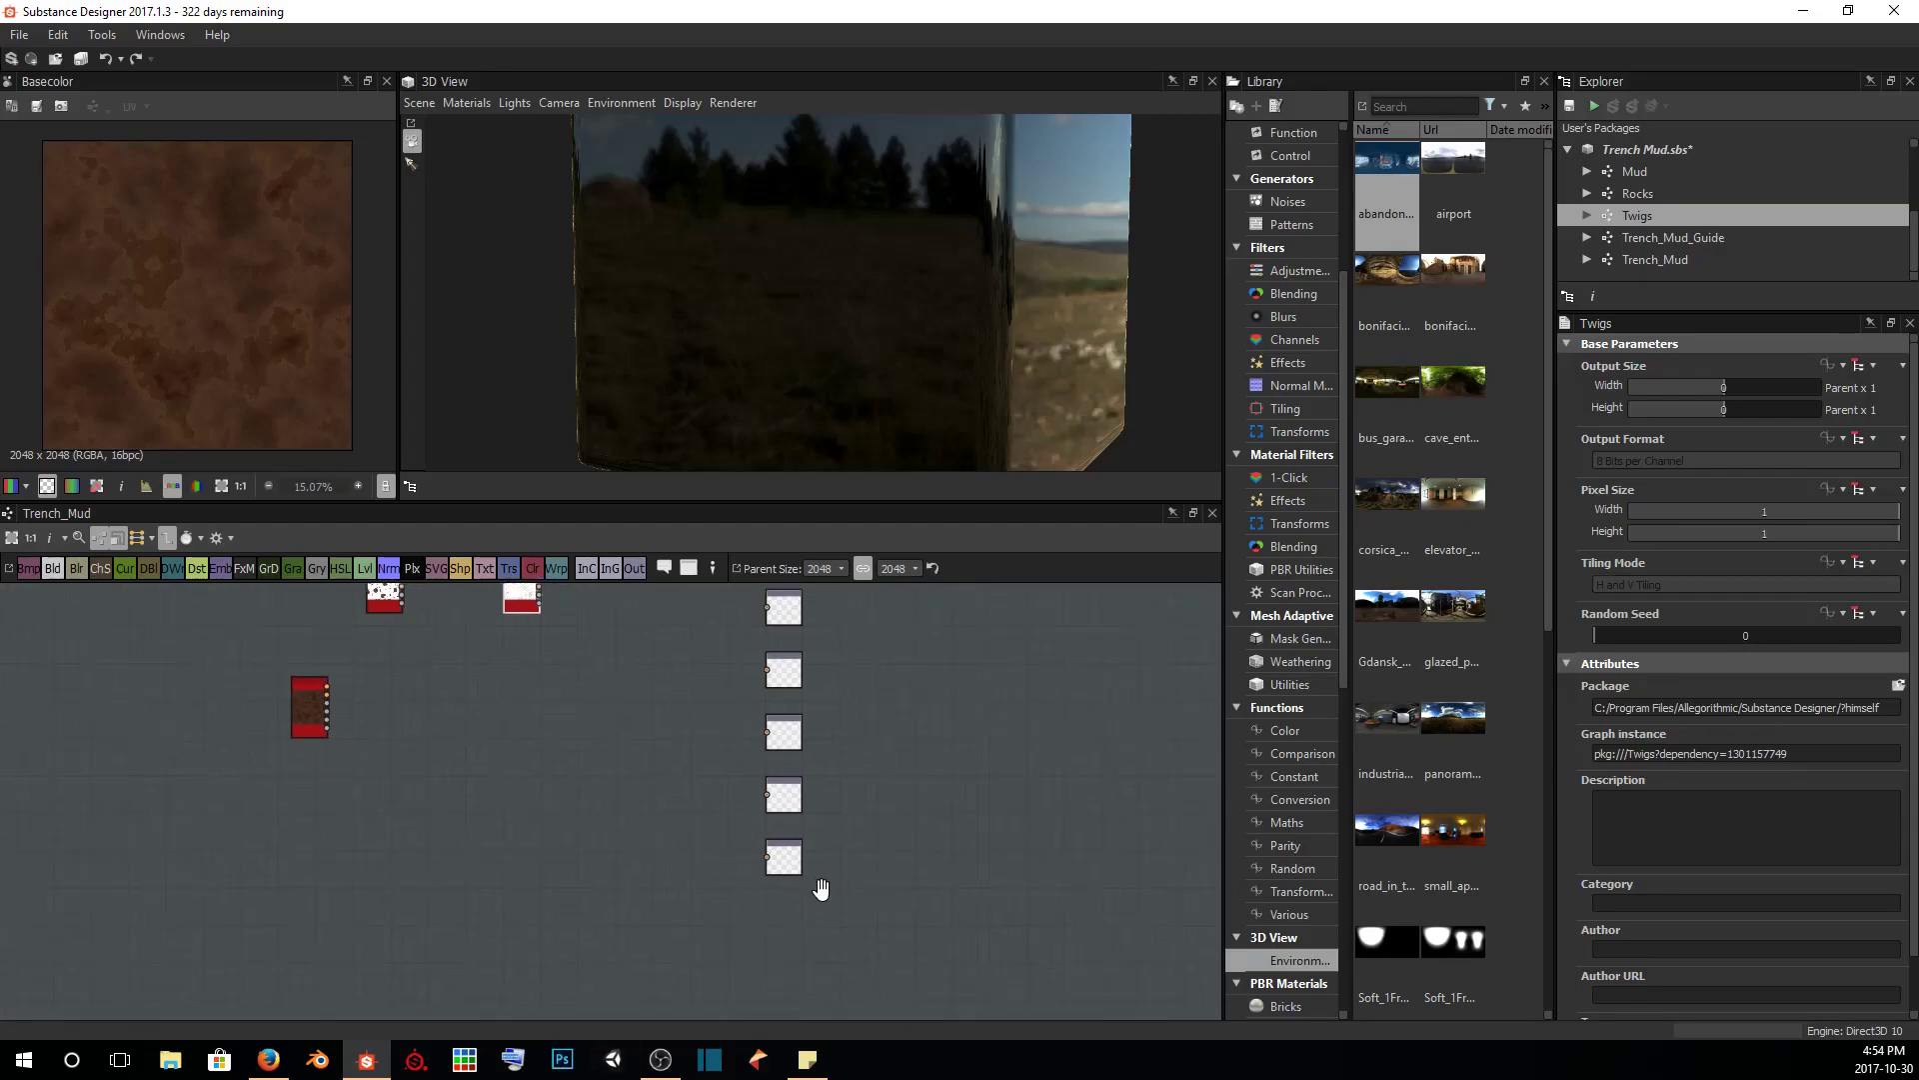
middle_drag(695, 866, 708, 836)
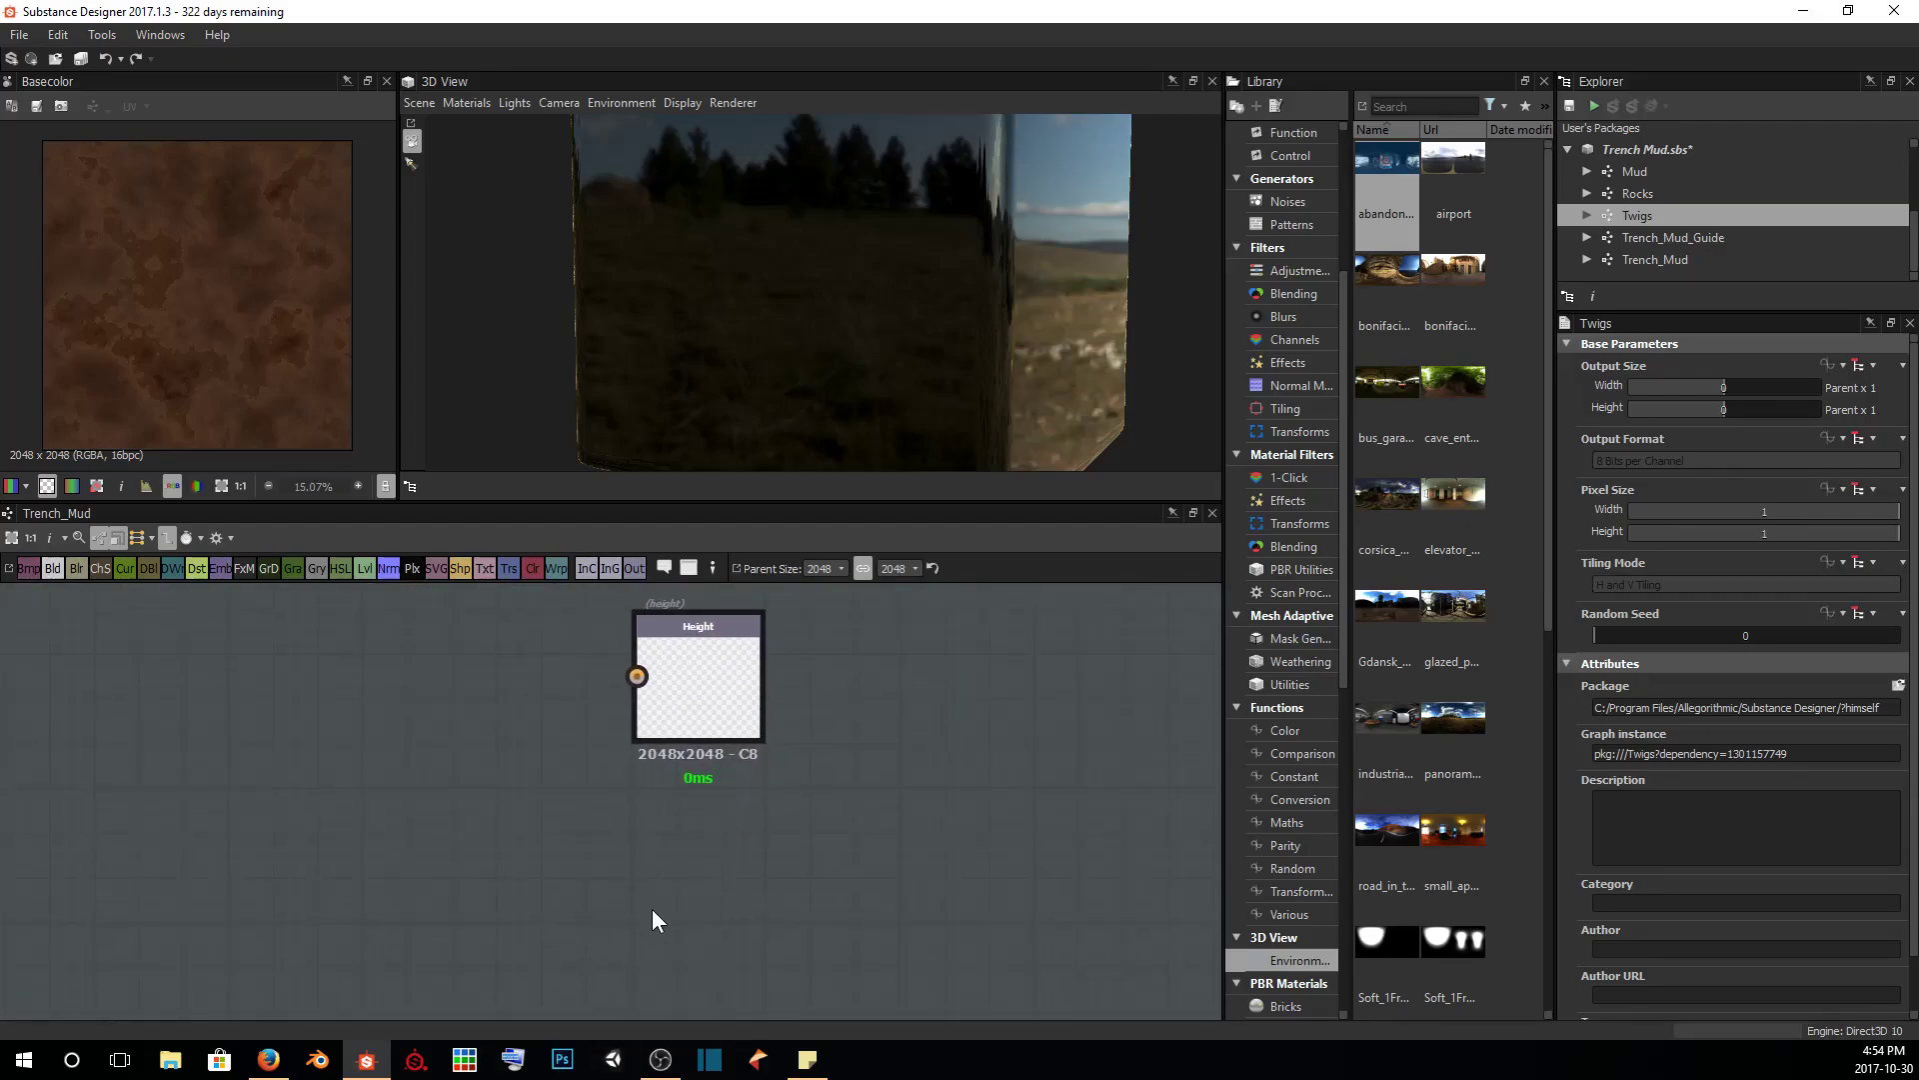
key(space)
text(output)
key(Return)
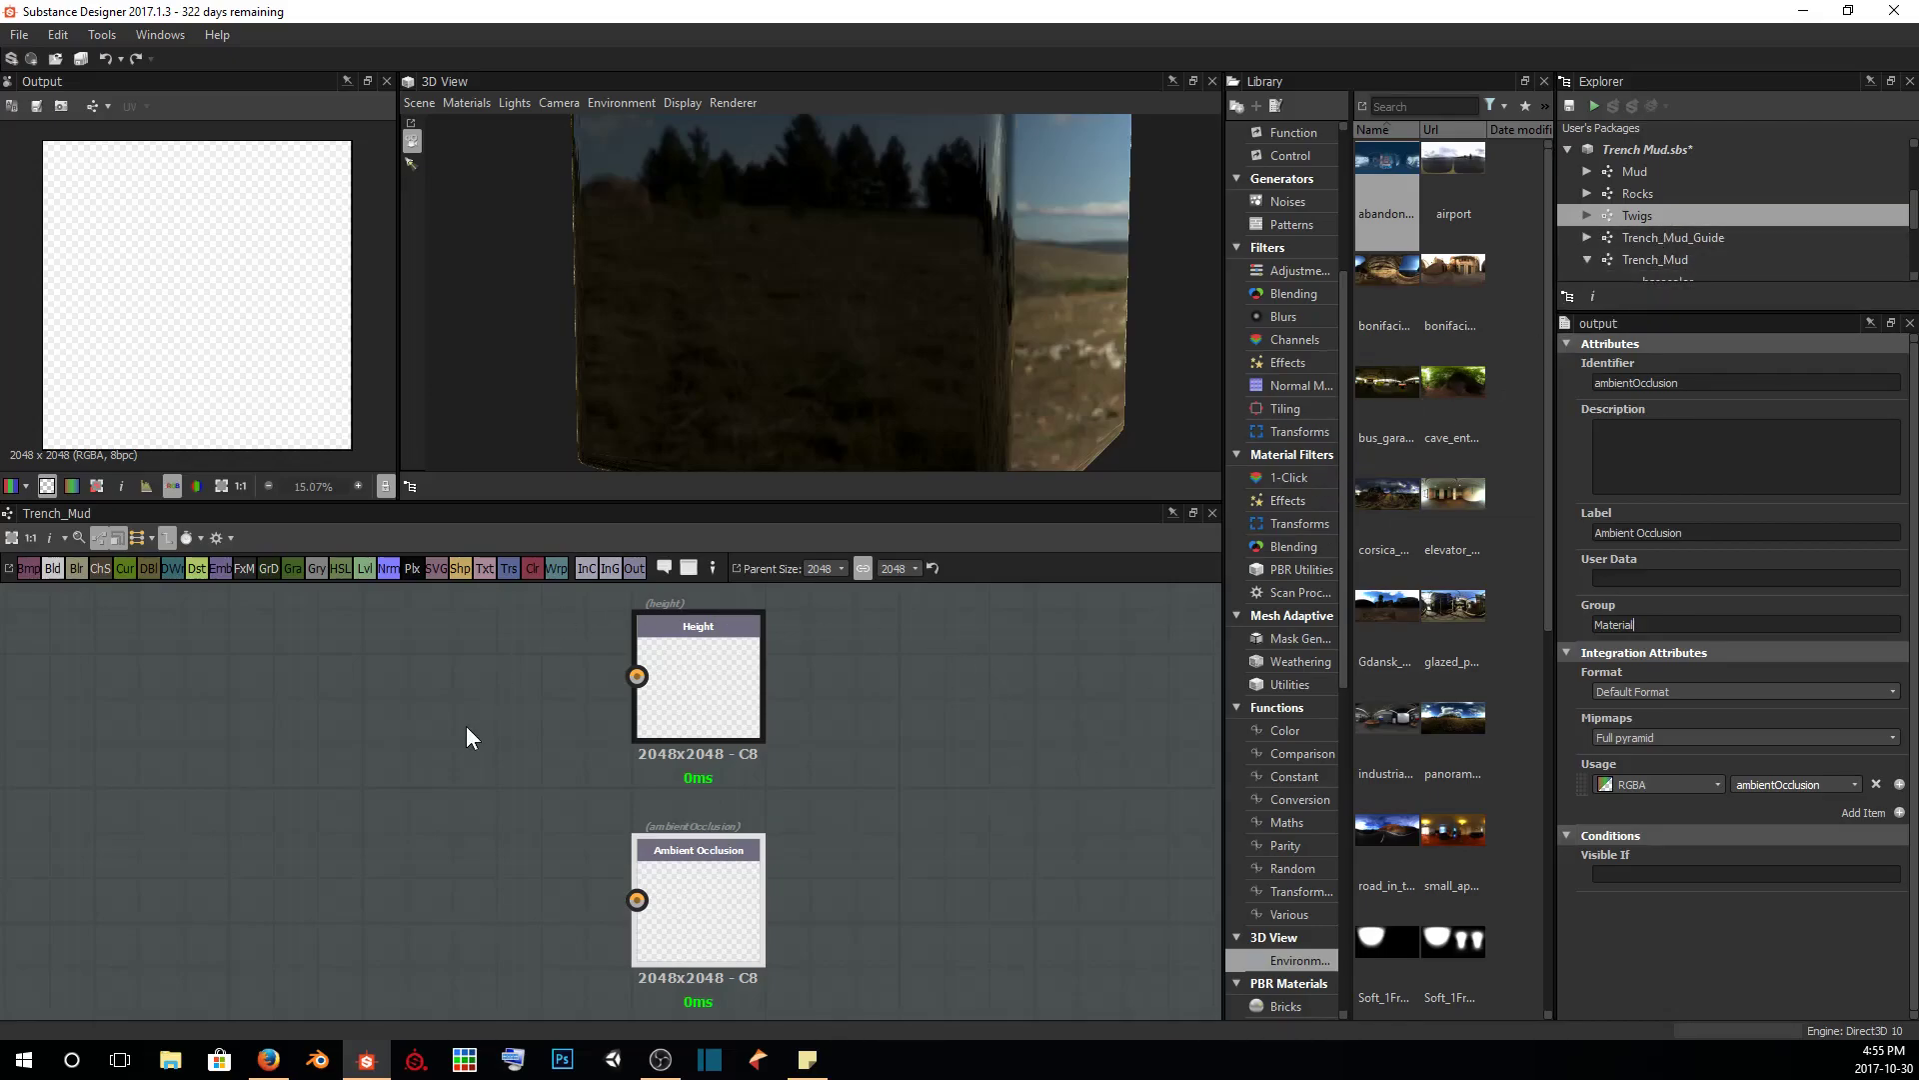
Connect all the Mud node's material channels to the matching graph output nodes, from Base Color to Ambient Occlusion
scroll(491, 750, down, 3)
middle_drag(490, 750, 574, 771)
scroll(751, 854, down, 2)
scroll(568, 765, down, 1)
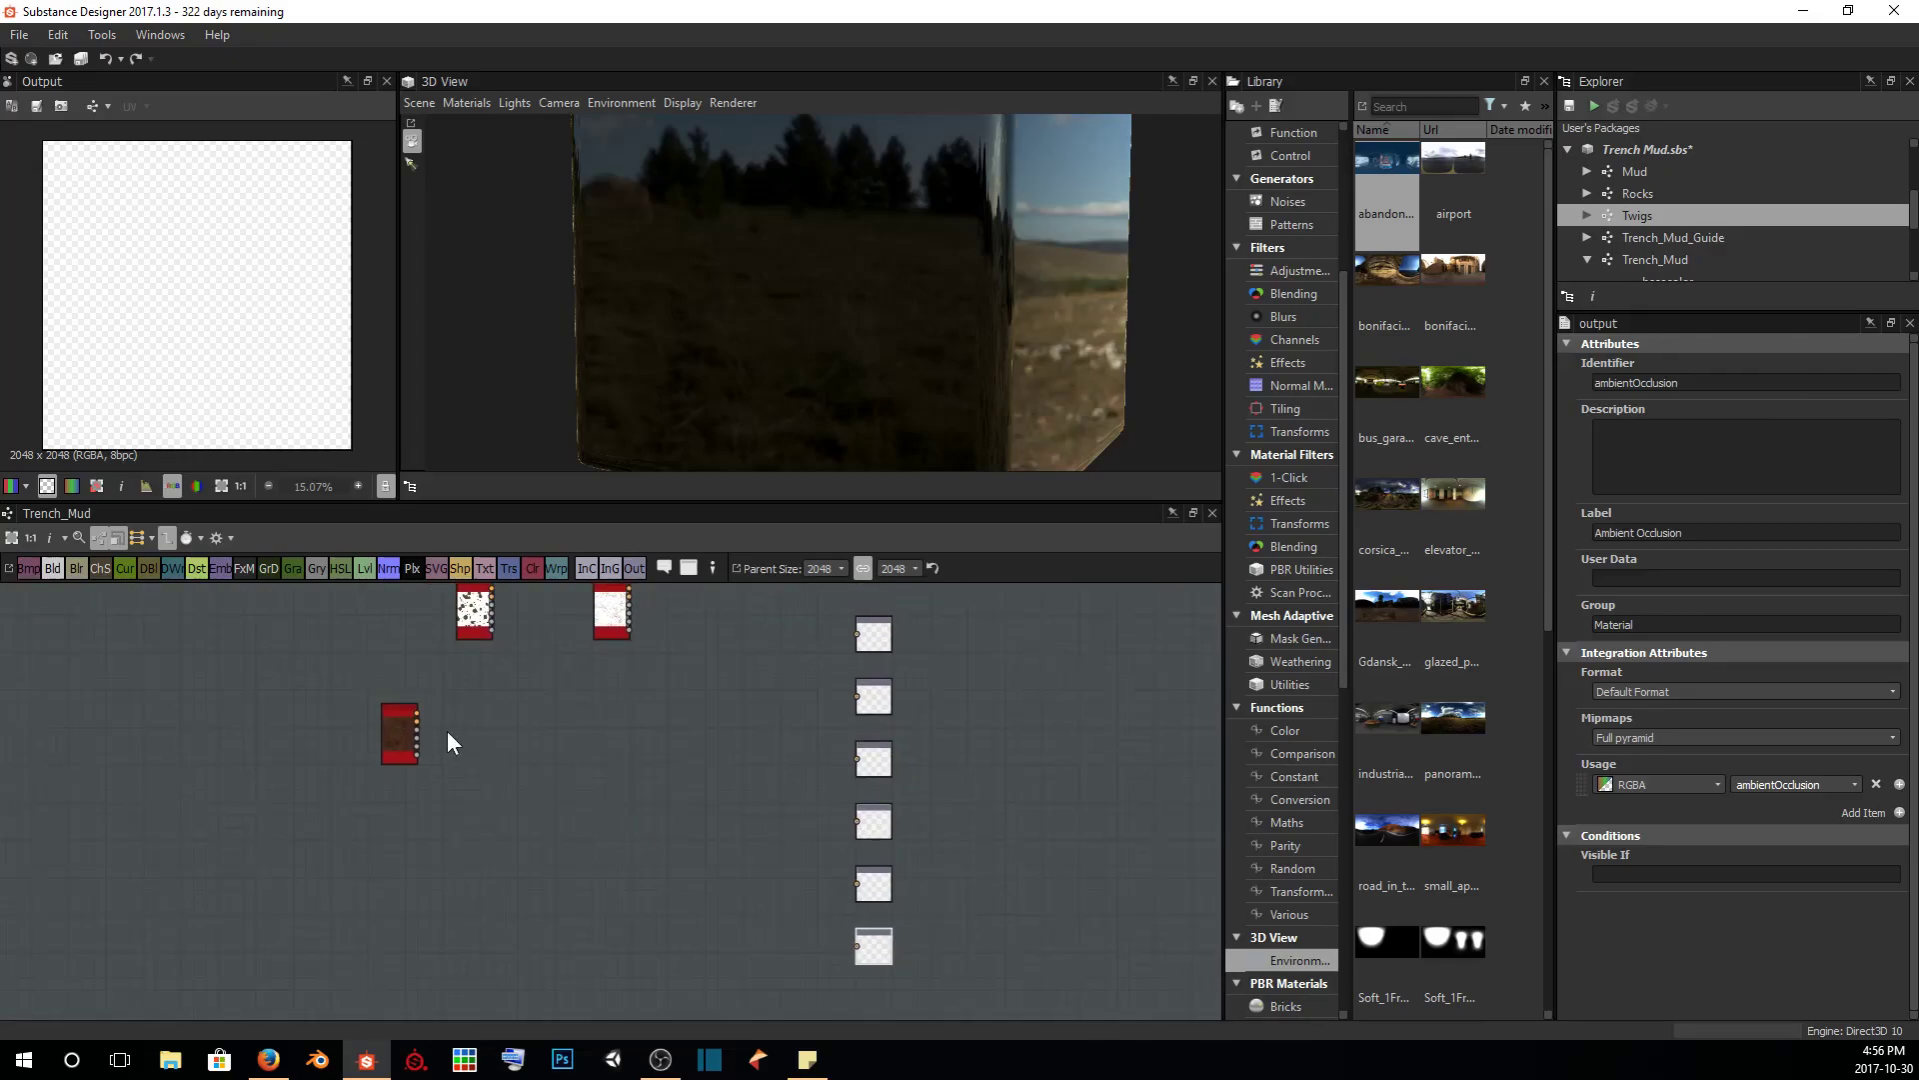
double_click(394, 727)
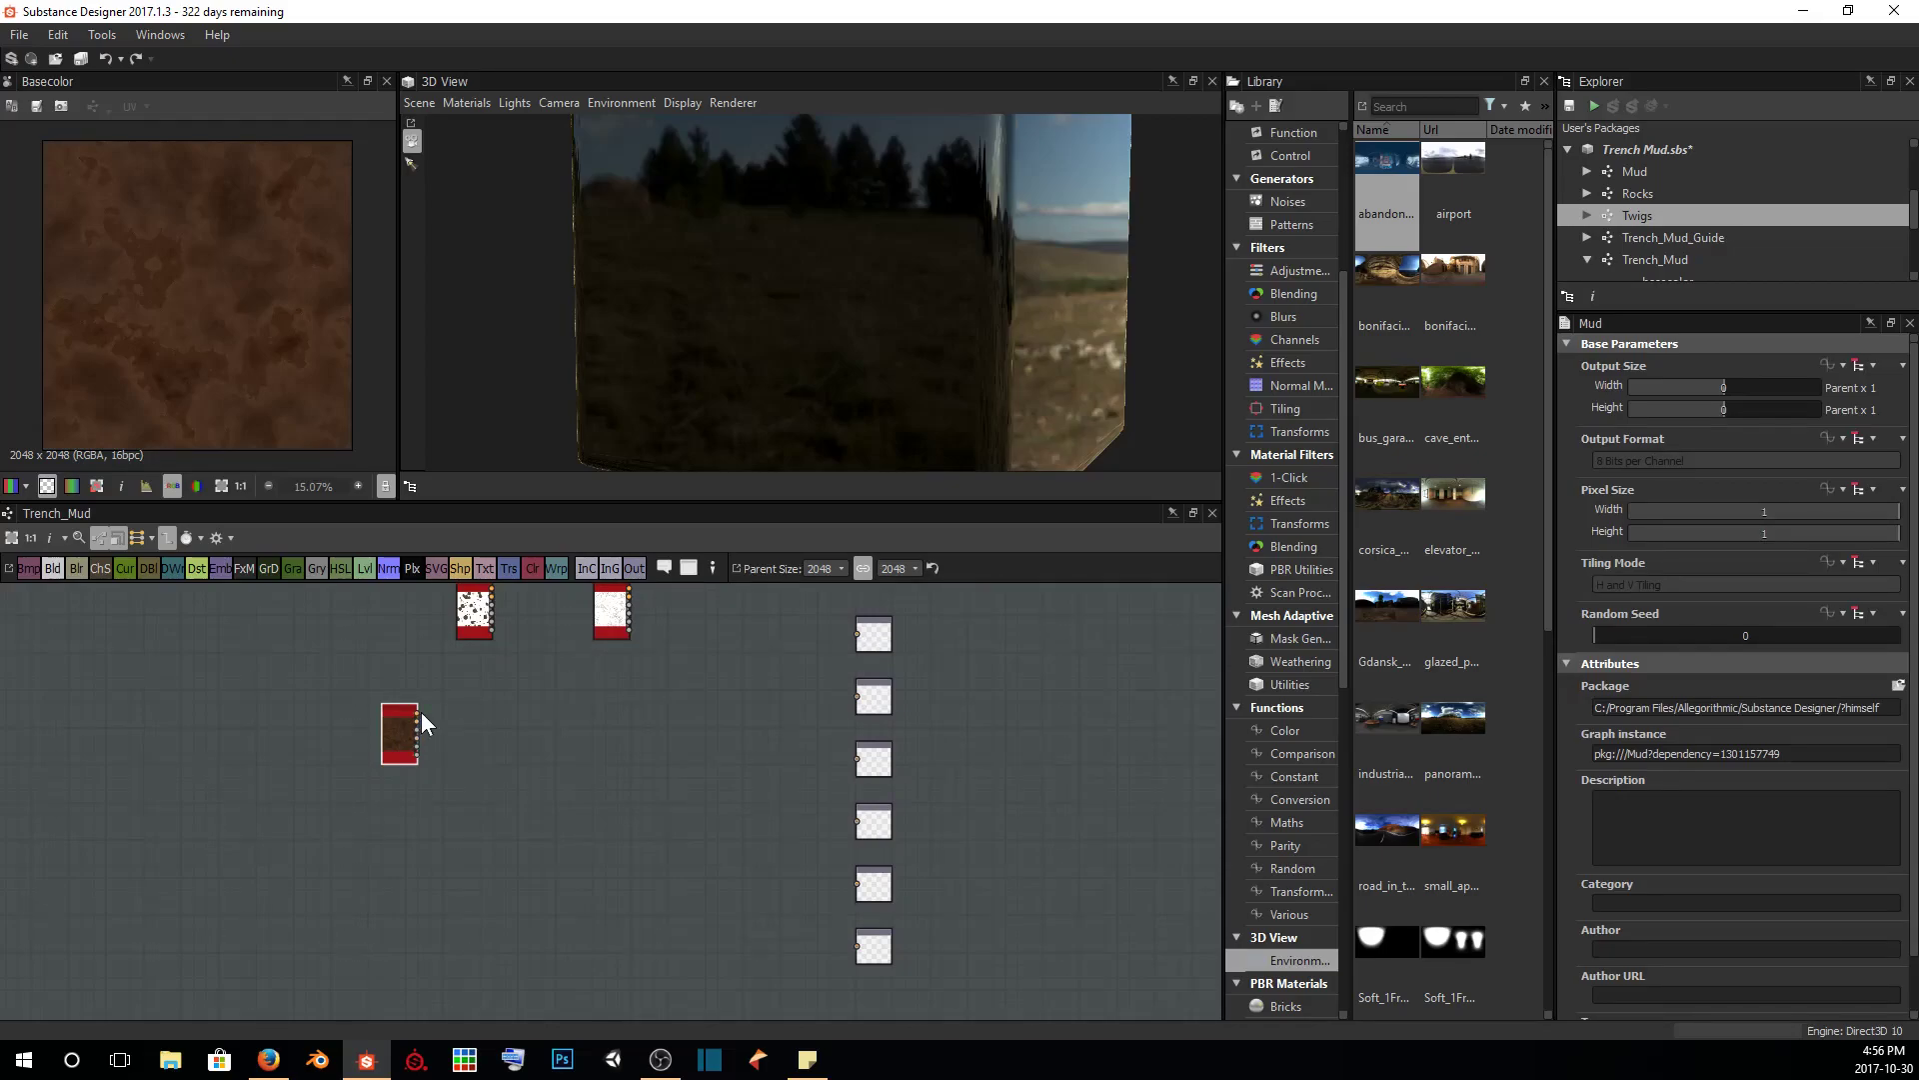
drag(417, 709, 862, 639)
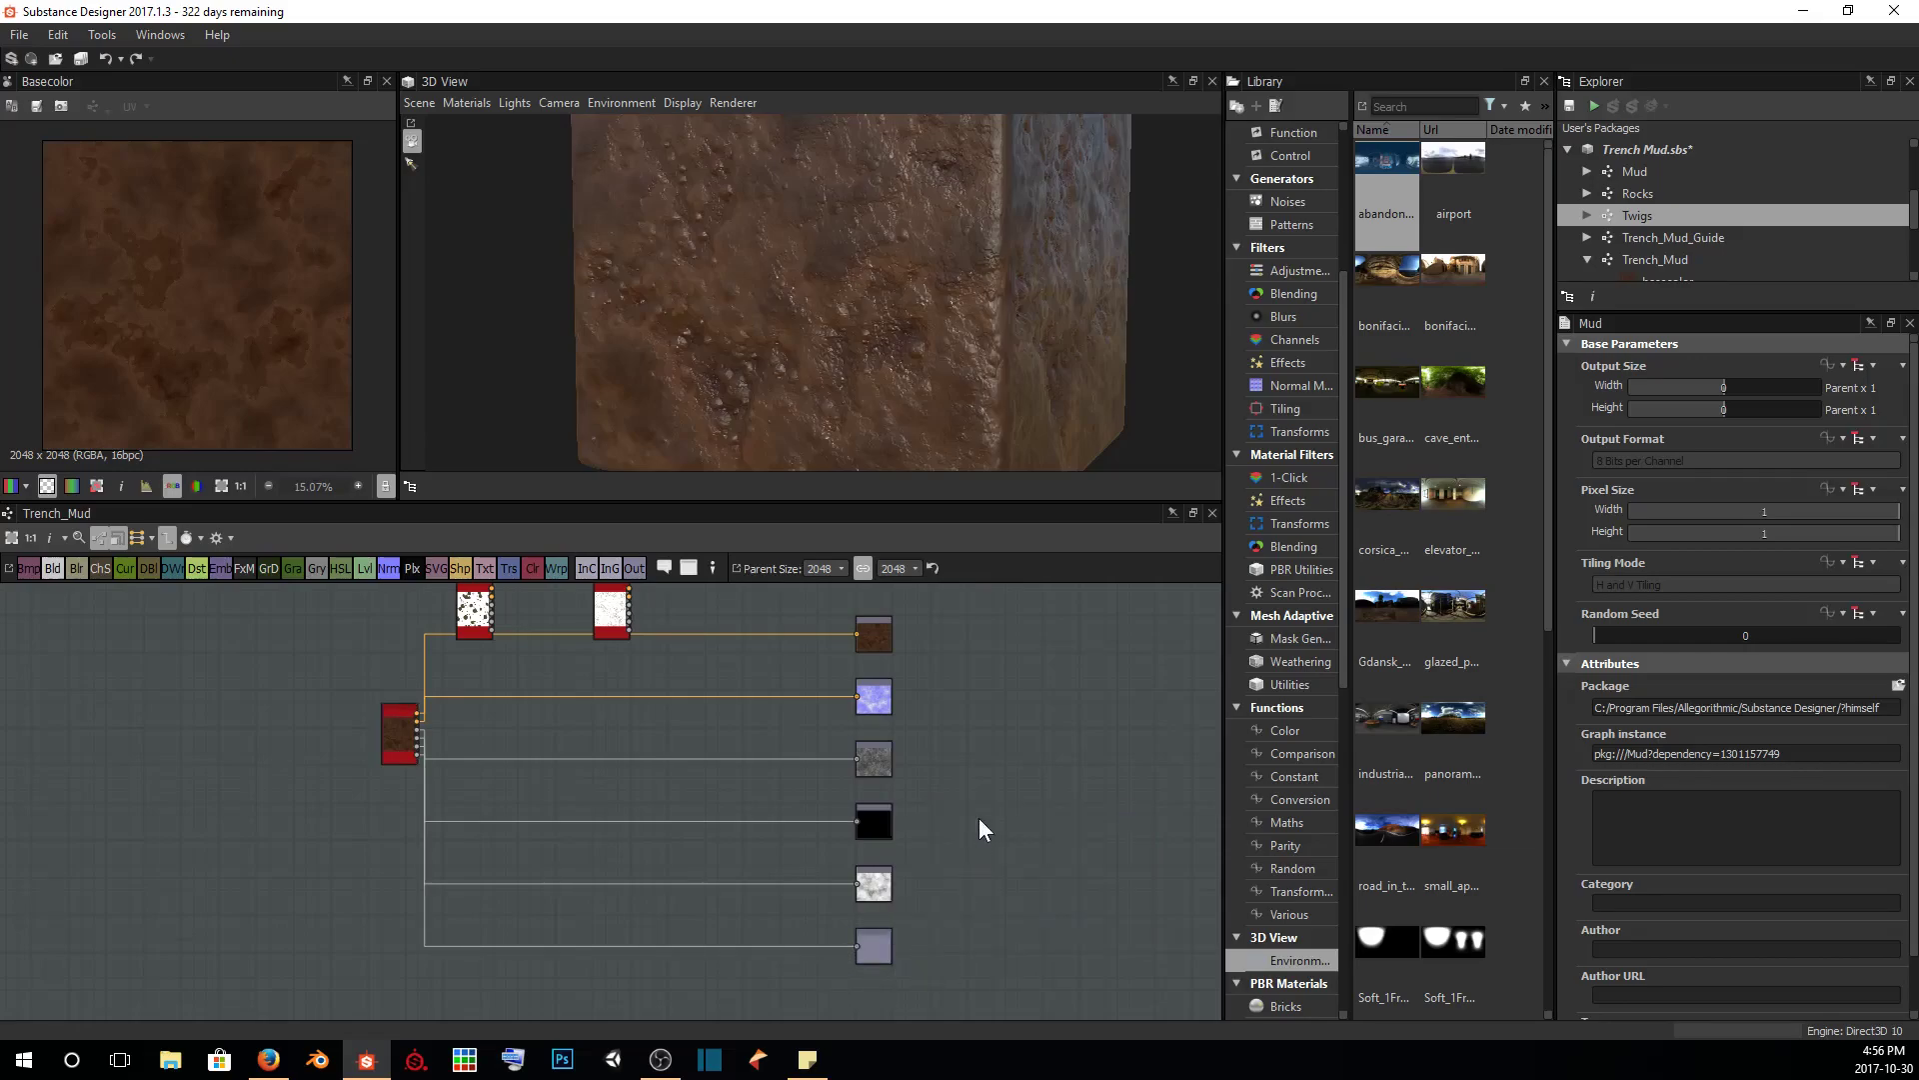
Show the graph outputs in the 3D view and inspect the Ambient Occlusion output in the 2D view
right_click(993, 747)
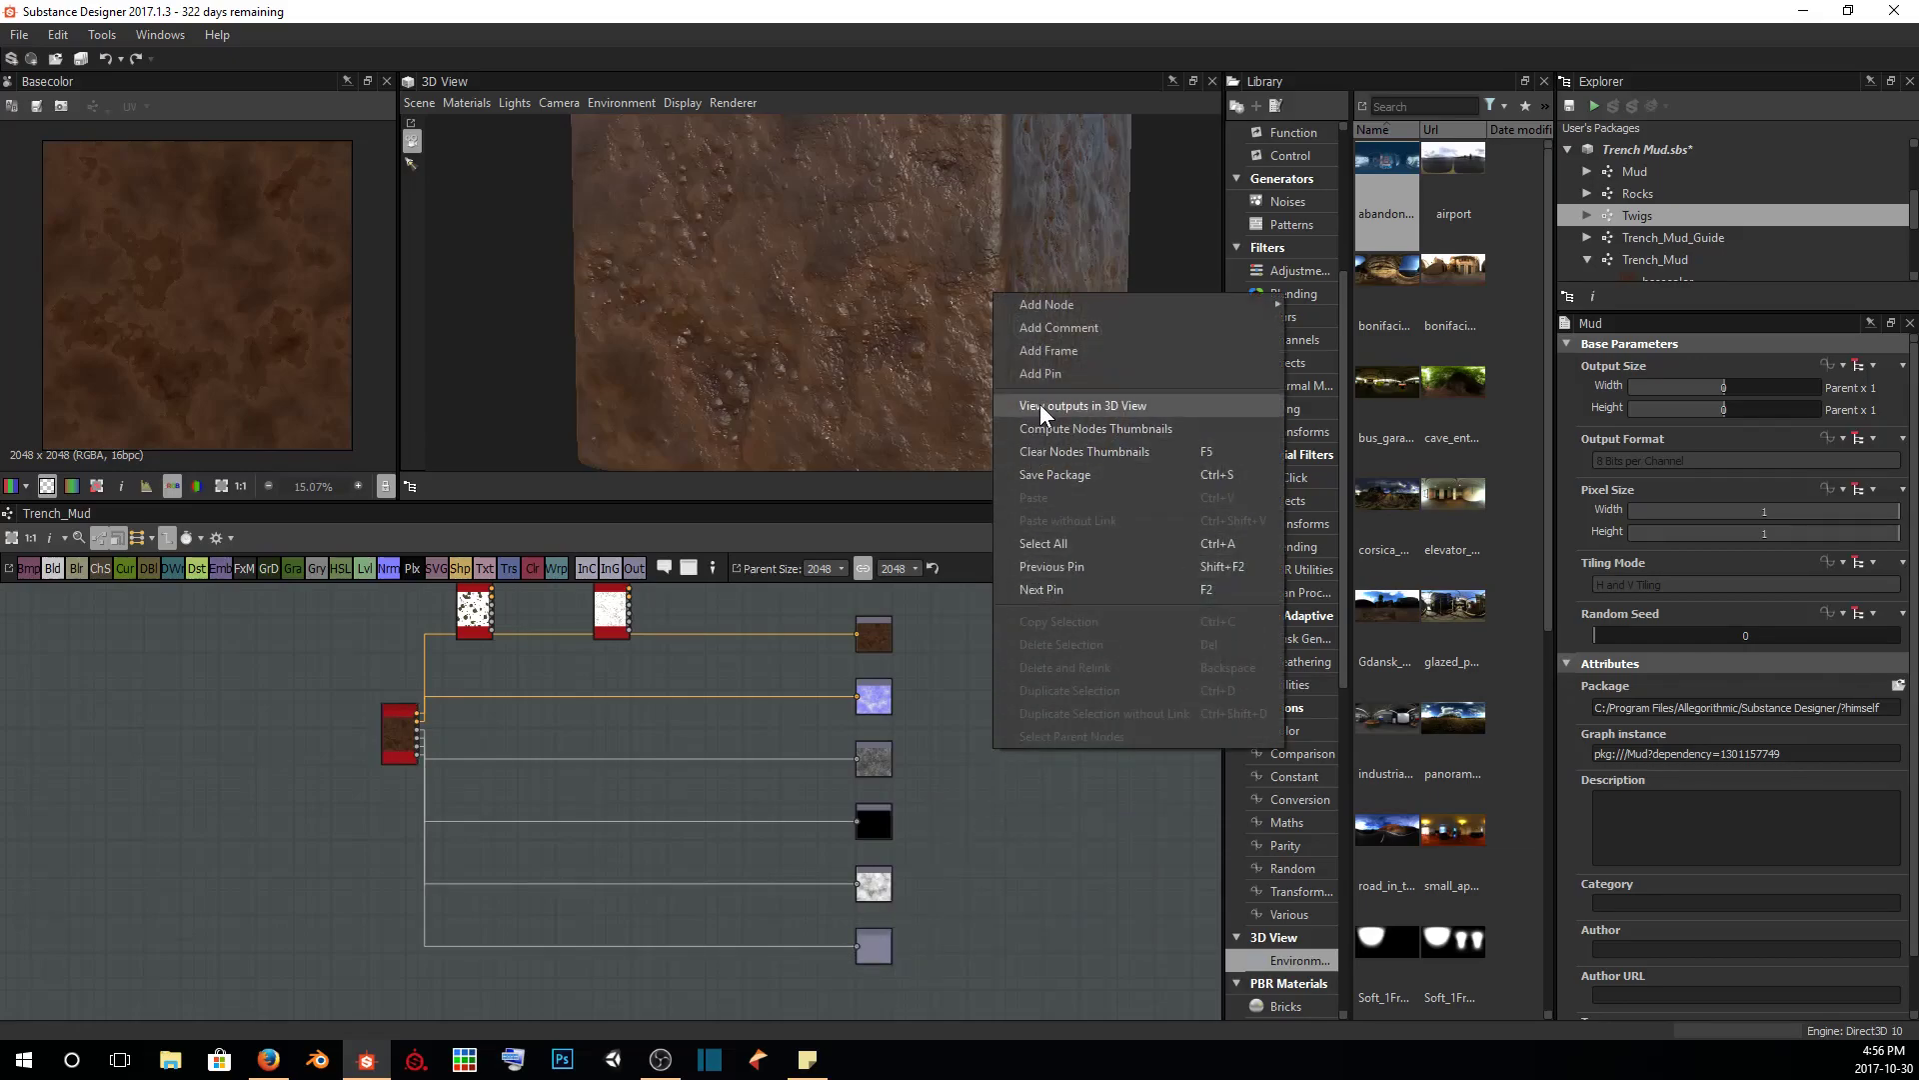
click(1039, 404)
double_click(874, 946)
scroll(228, 358, up, 3)
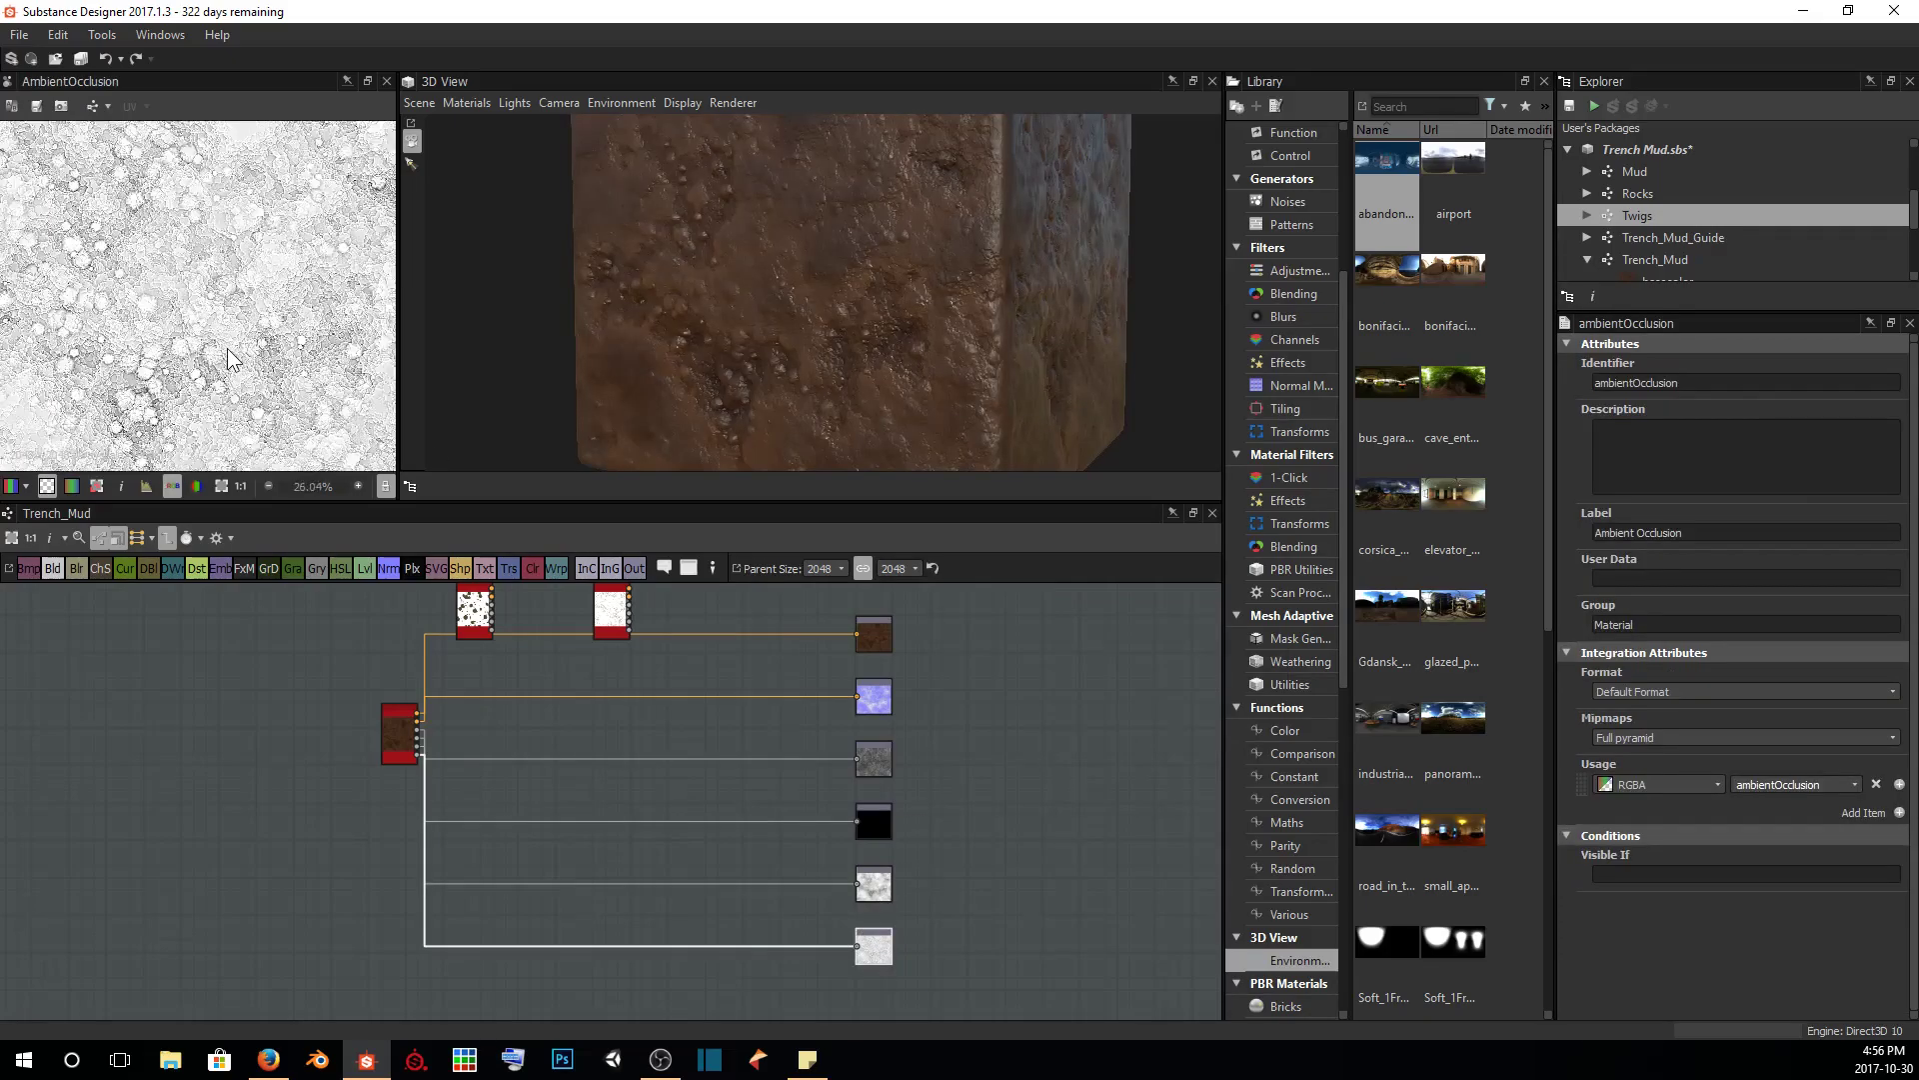
scroll(228, 358, down, 3)
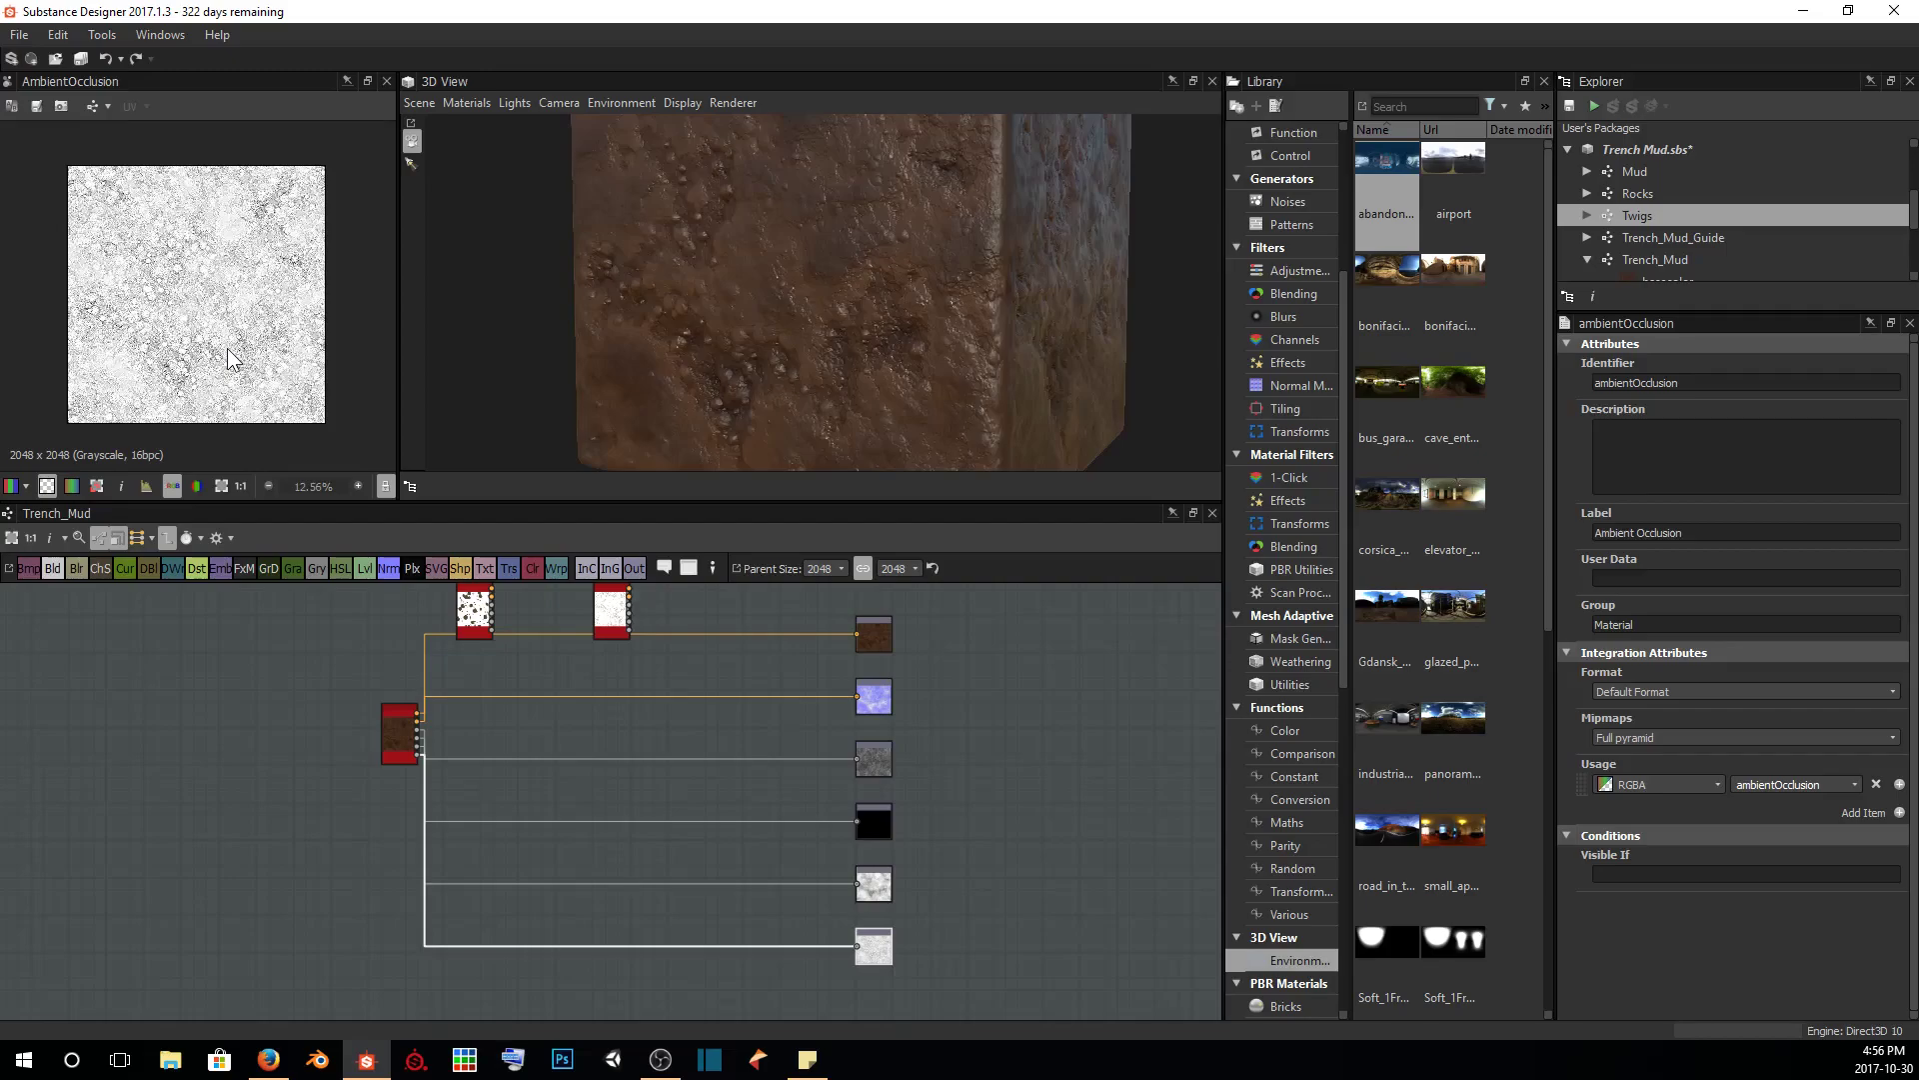
Move the Rocks and Twigs nodes clear above the material links and lower the Mud node slightly
middle_drag(544, 724, 624, 885)
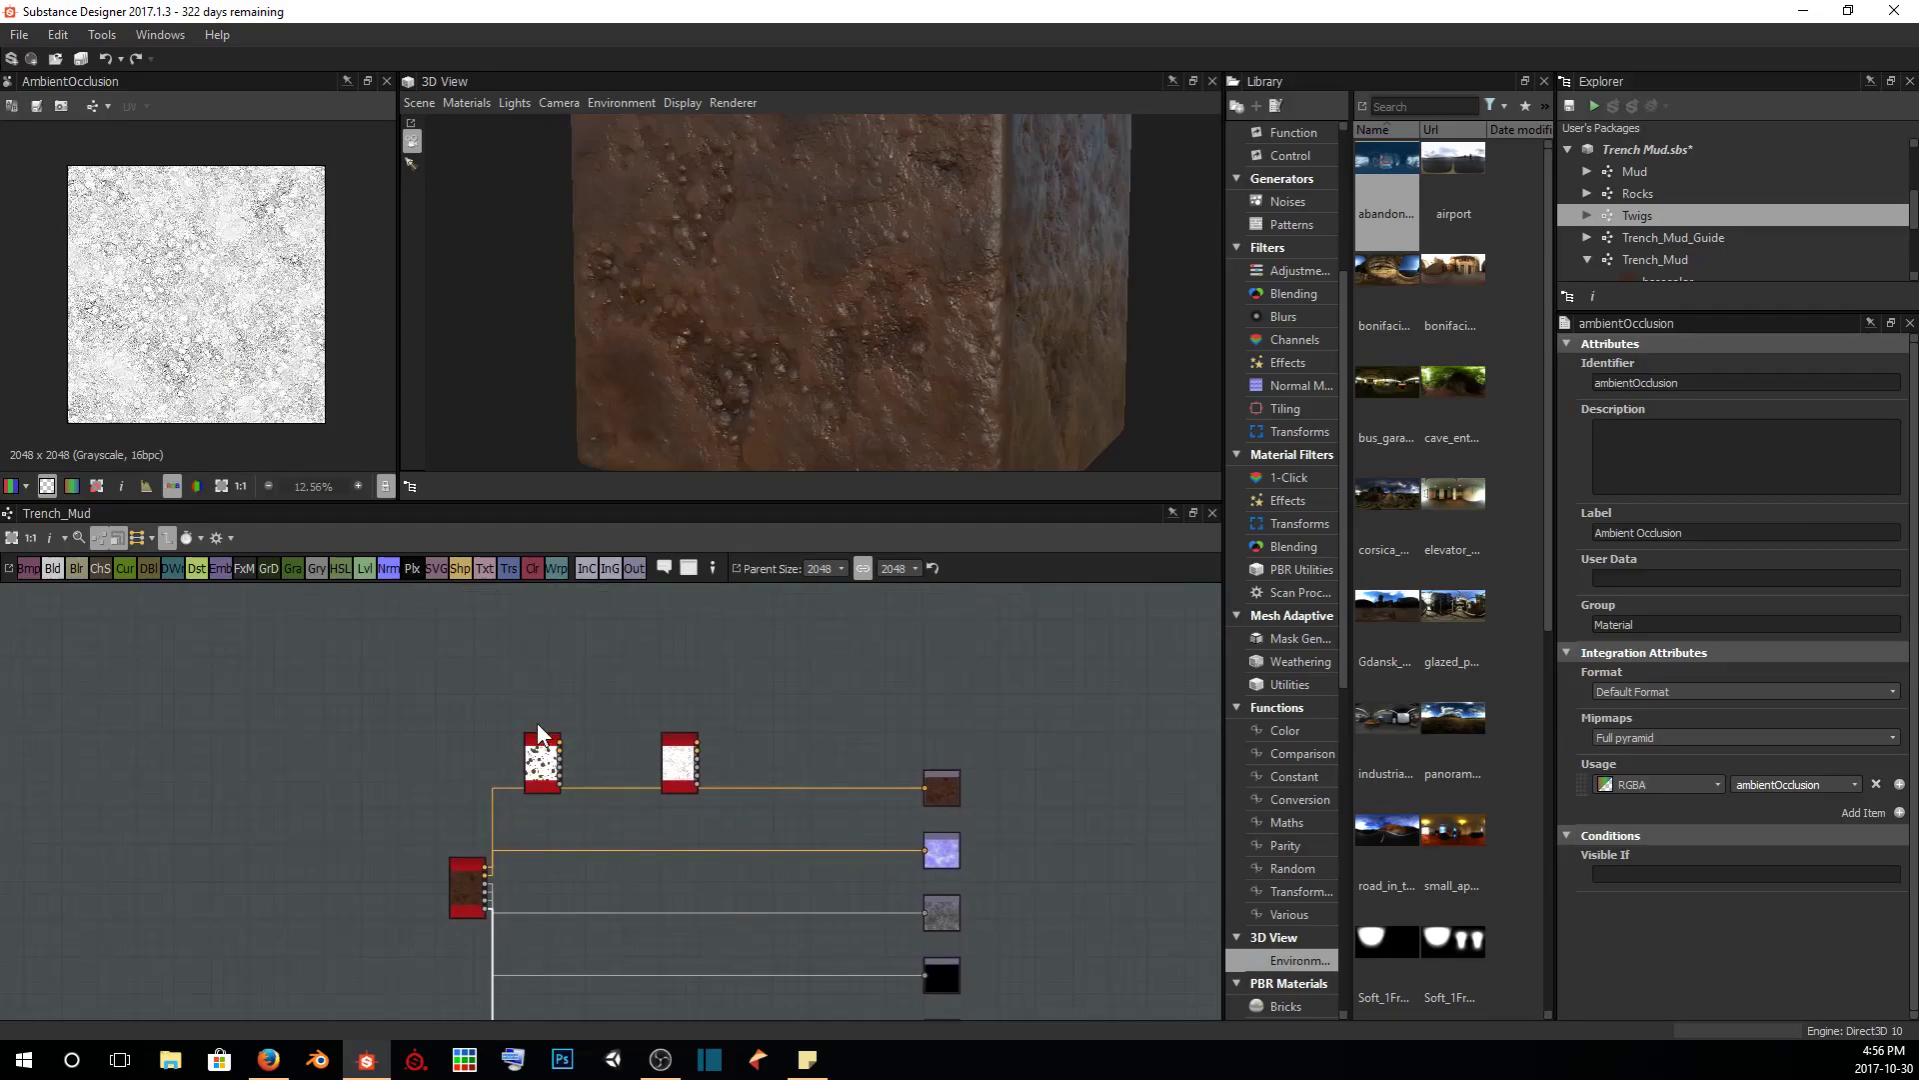
scroll(540, 733, up, 5)
middle_drag(977, 847, 857, 736)
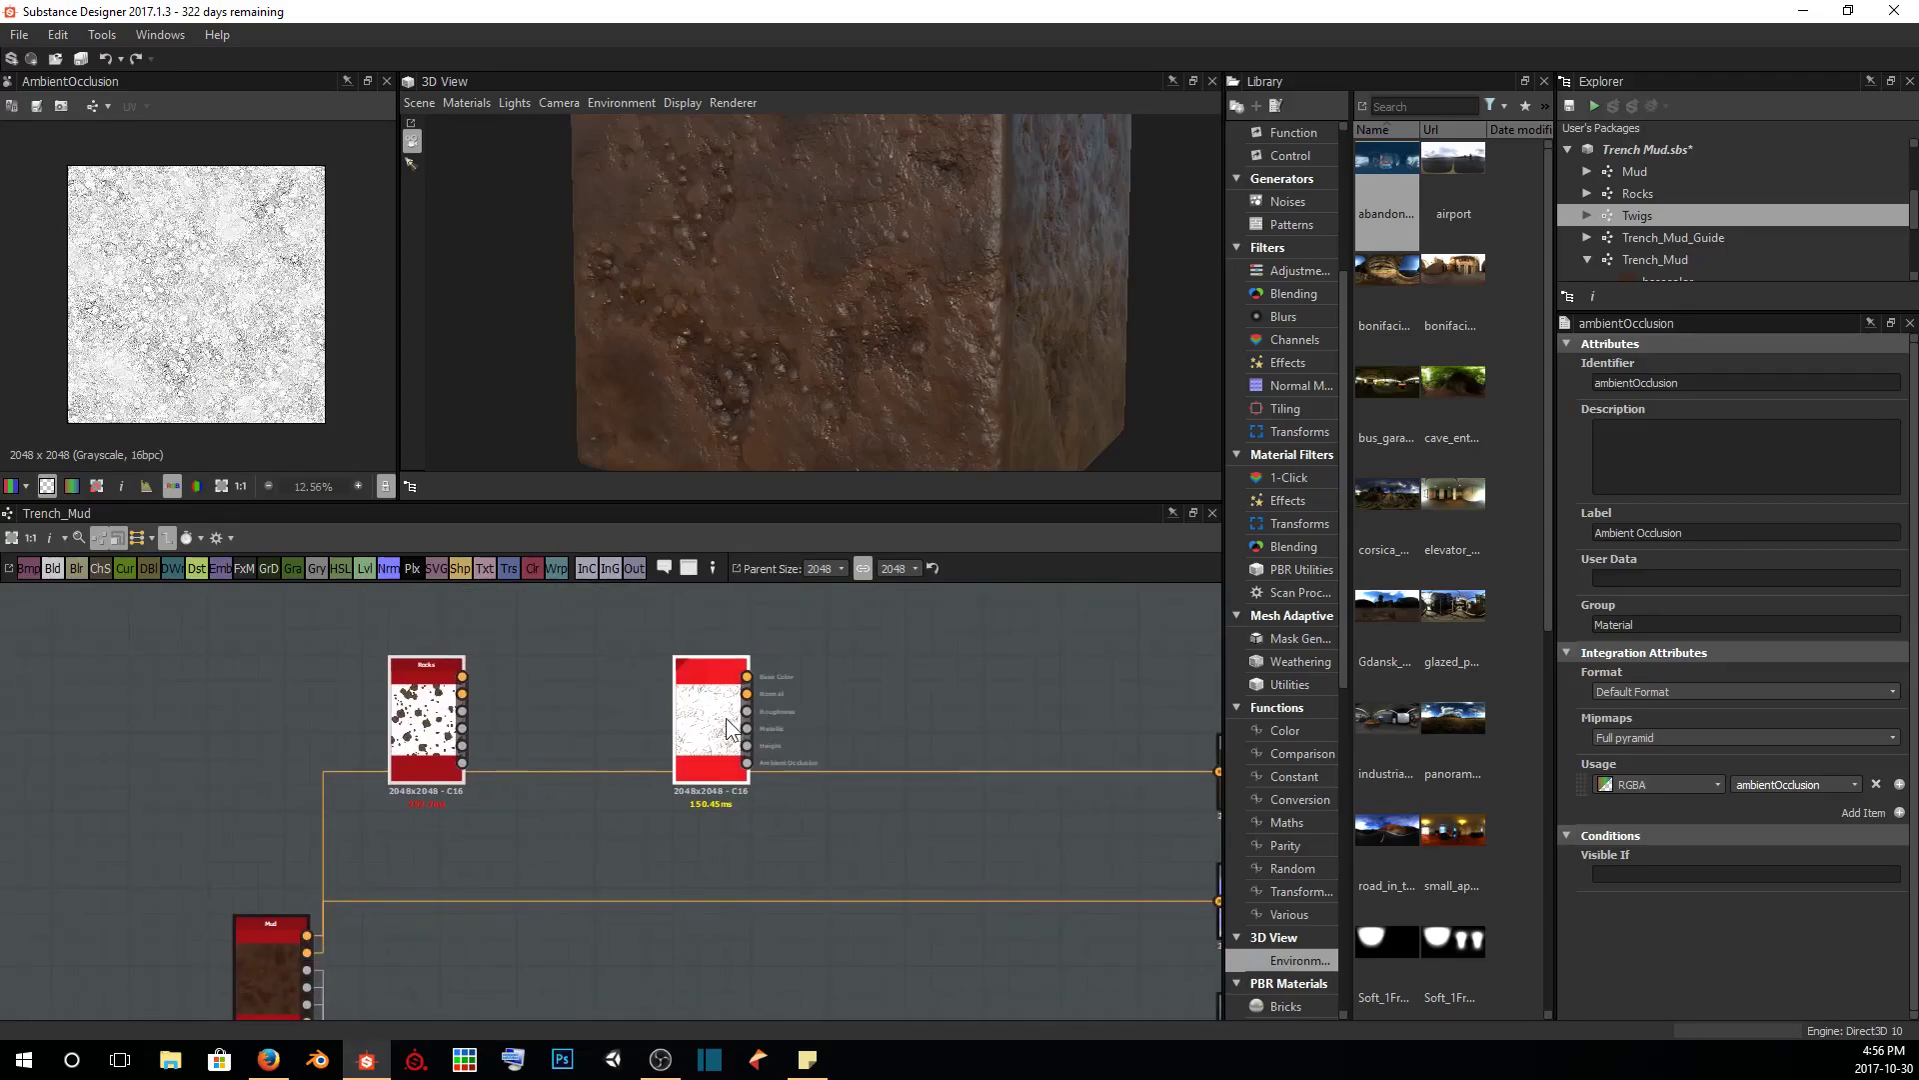
drag(730, 730, 963, 651)
scroll(812, 740, down, 3)
middle_drag(869, 790, 773, 727)
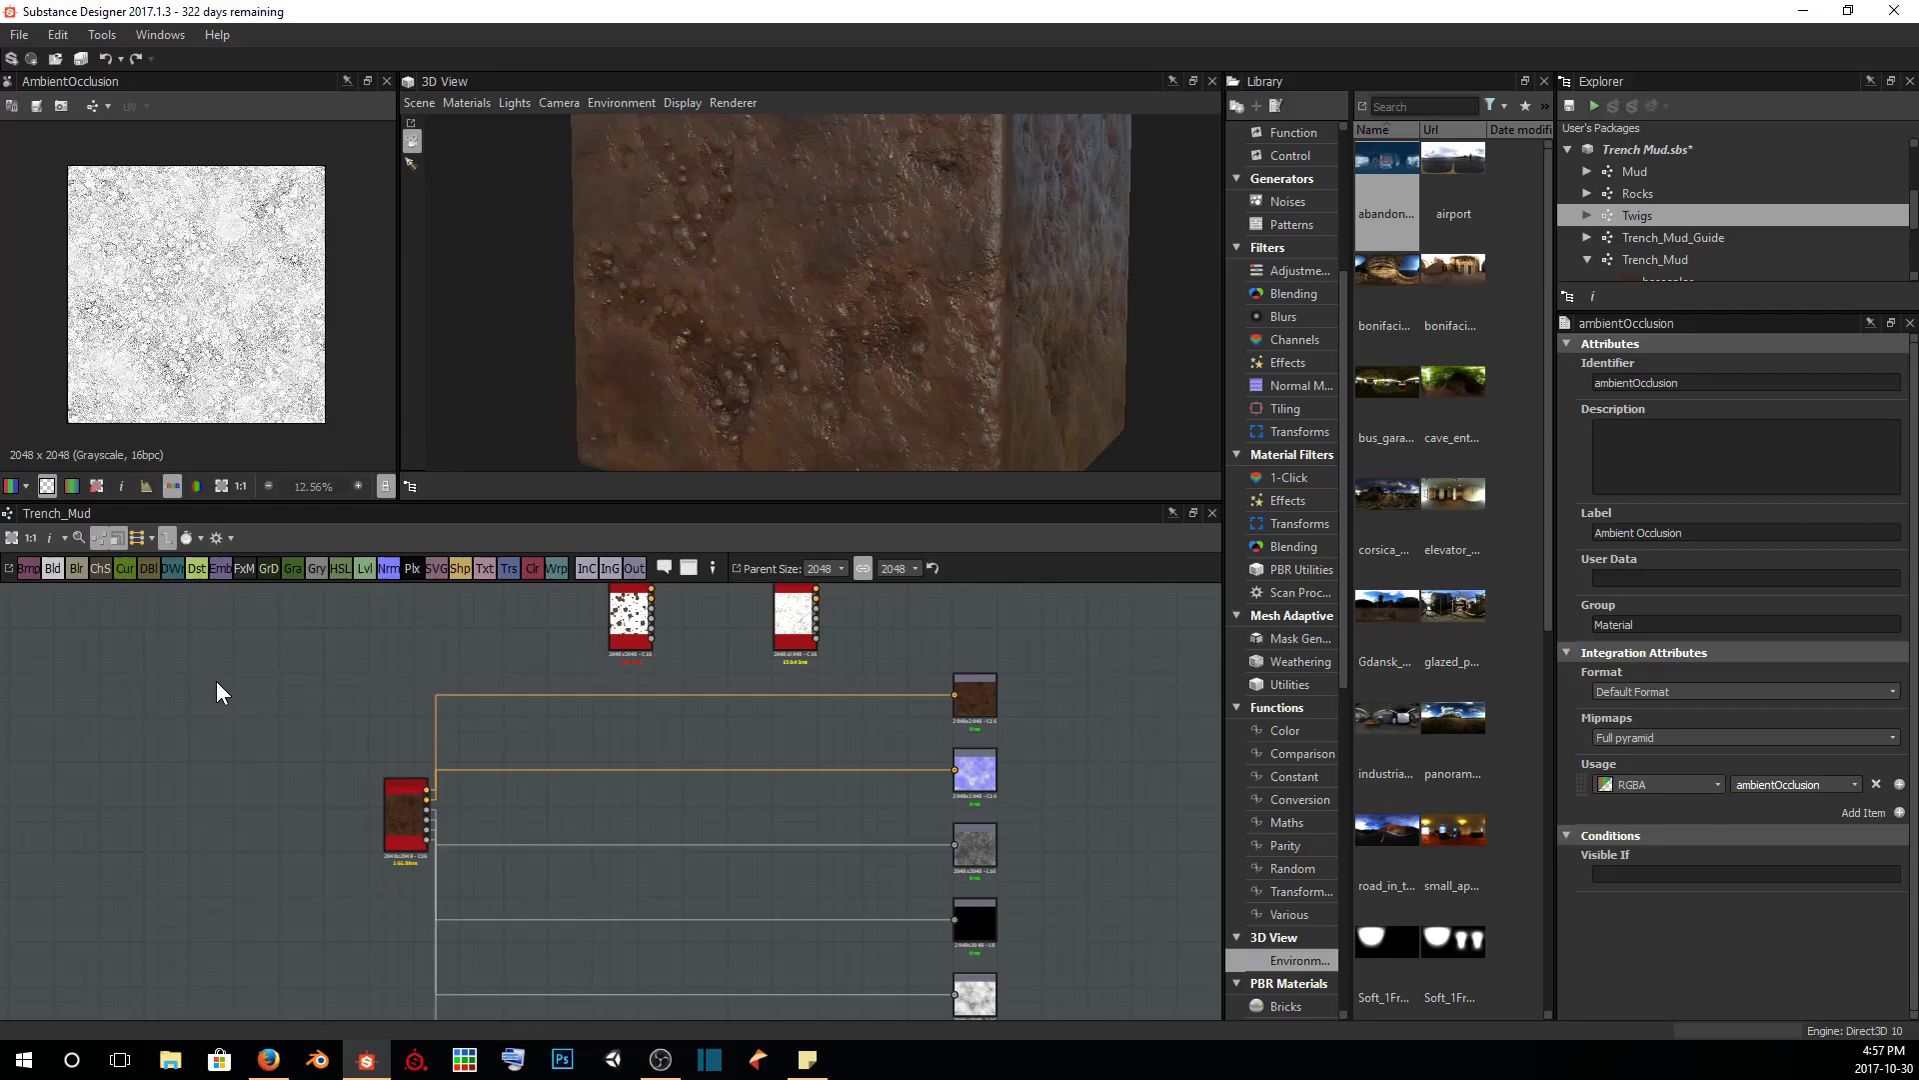
scroll(356, 905, down, 2)
drag(350, 741, 334, 788)
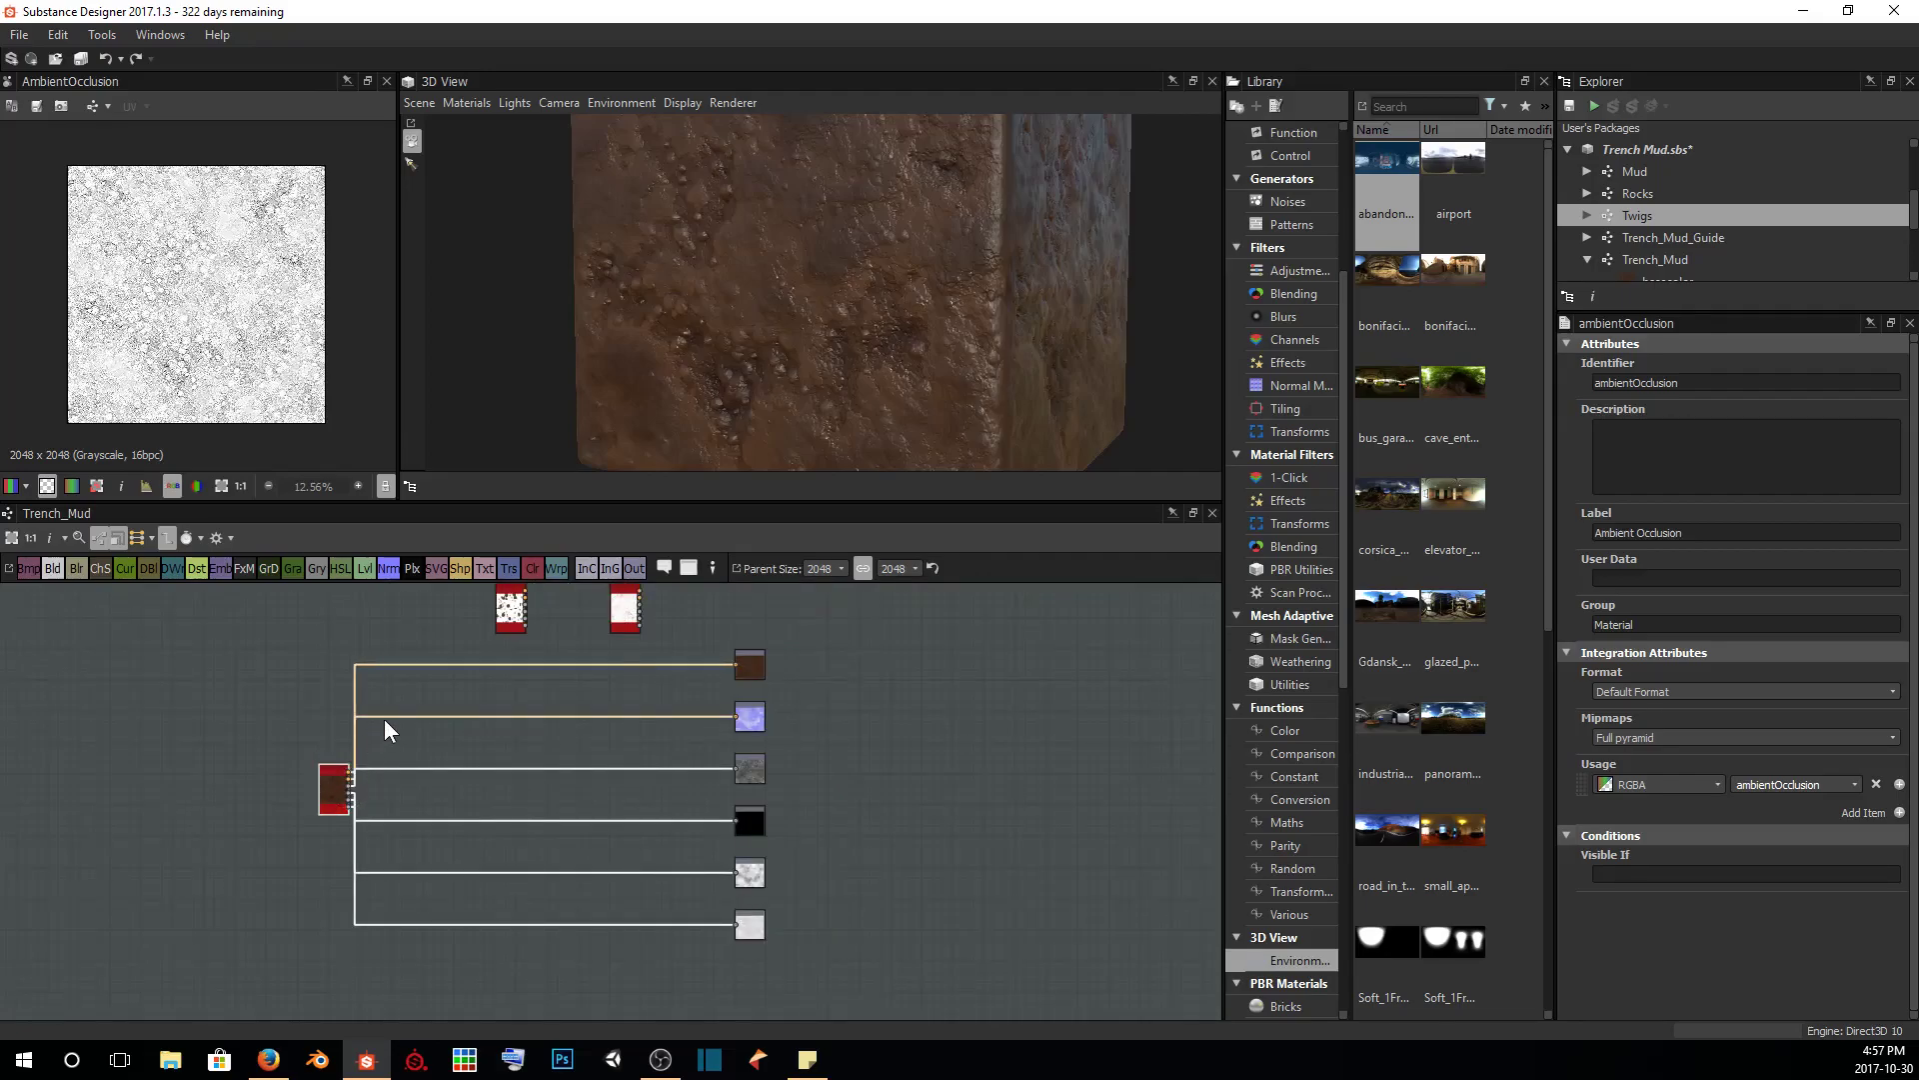
scroll(437, 694, up, 4)
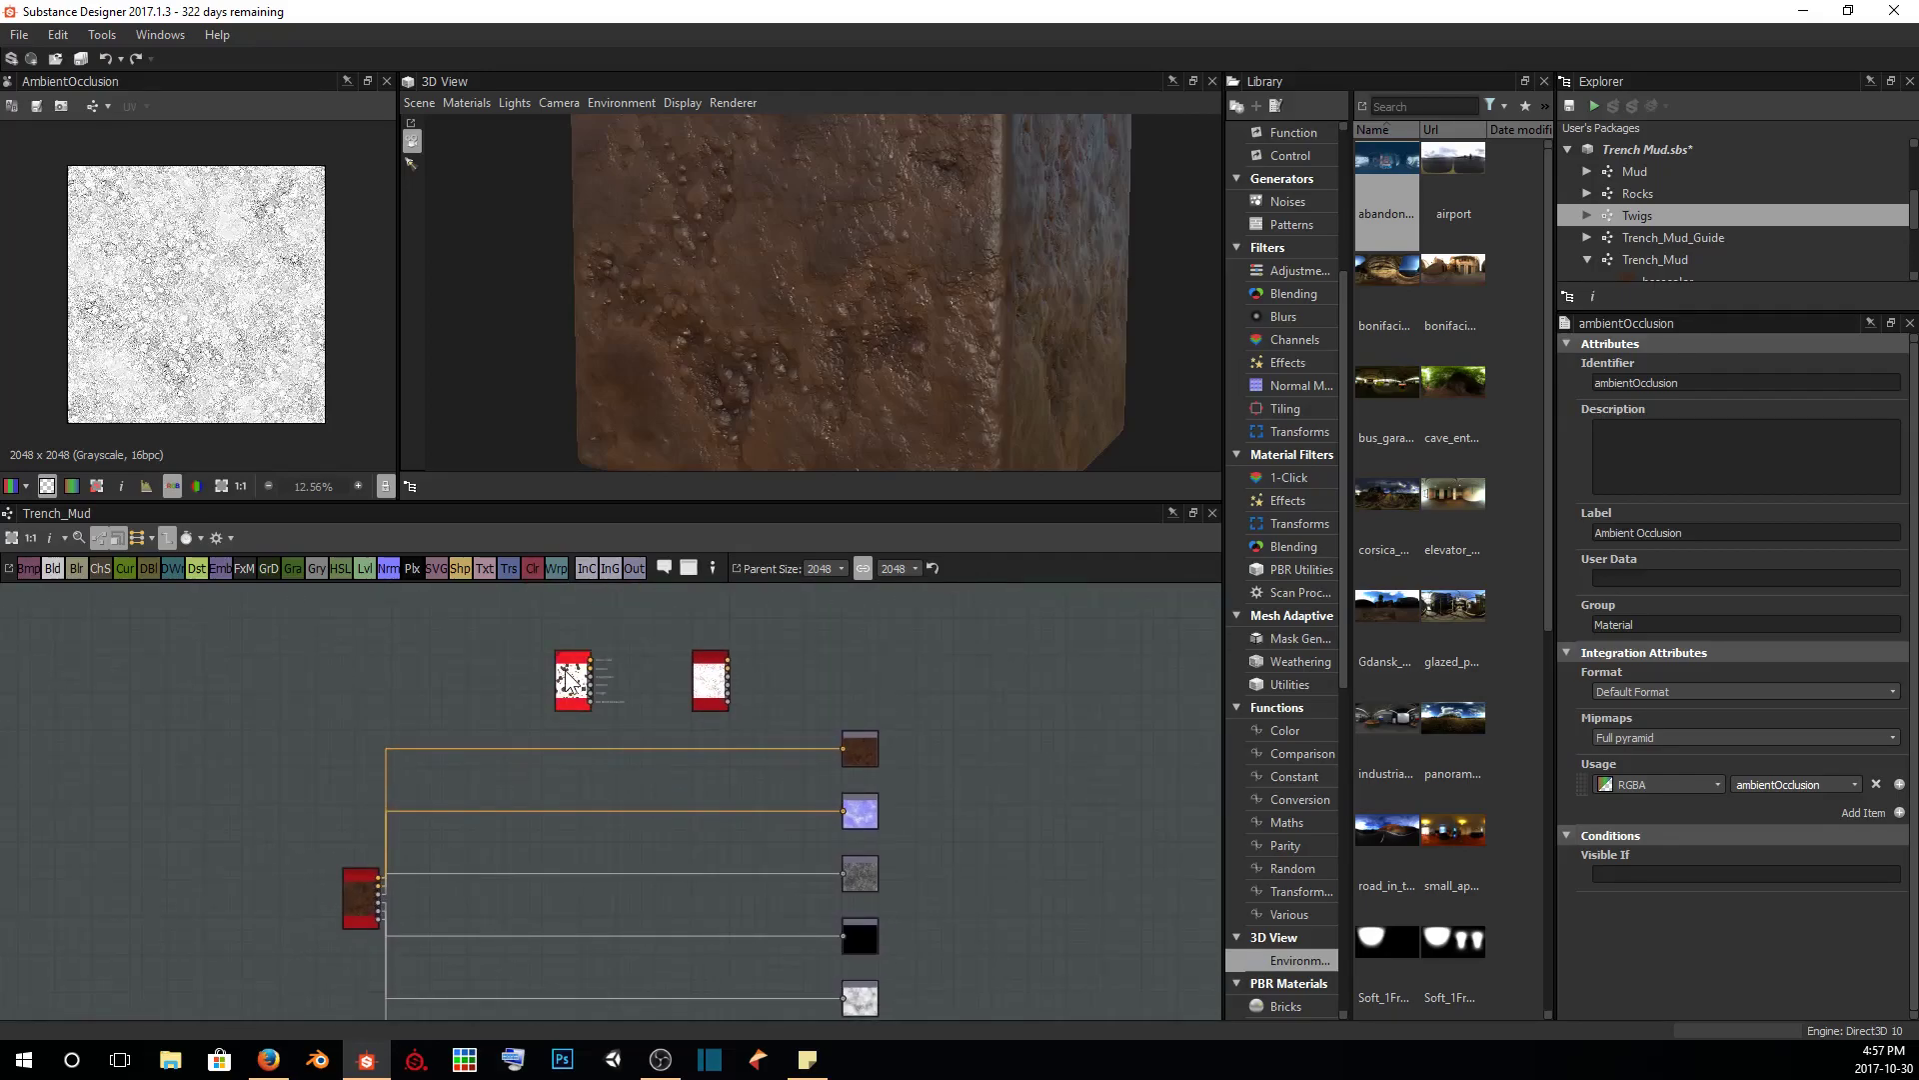
Move the Rocks node farther left of the Twigs node and preview its base color
drag(572, 681, 501, 698)
scroll(501, 705, up, 3)
double_click(500, 719)
scroll(255, 344, up, 3)
scroll(255, 344, down, 3)
scroll(339, 689, down, 3)
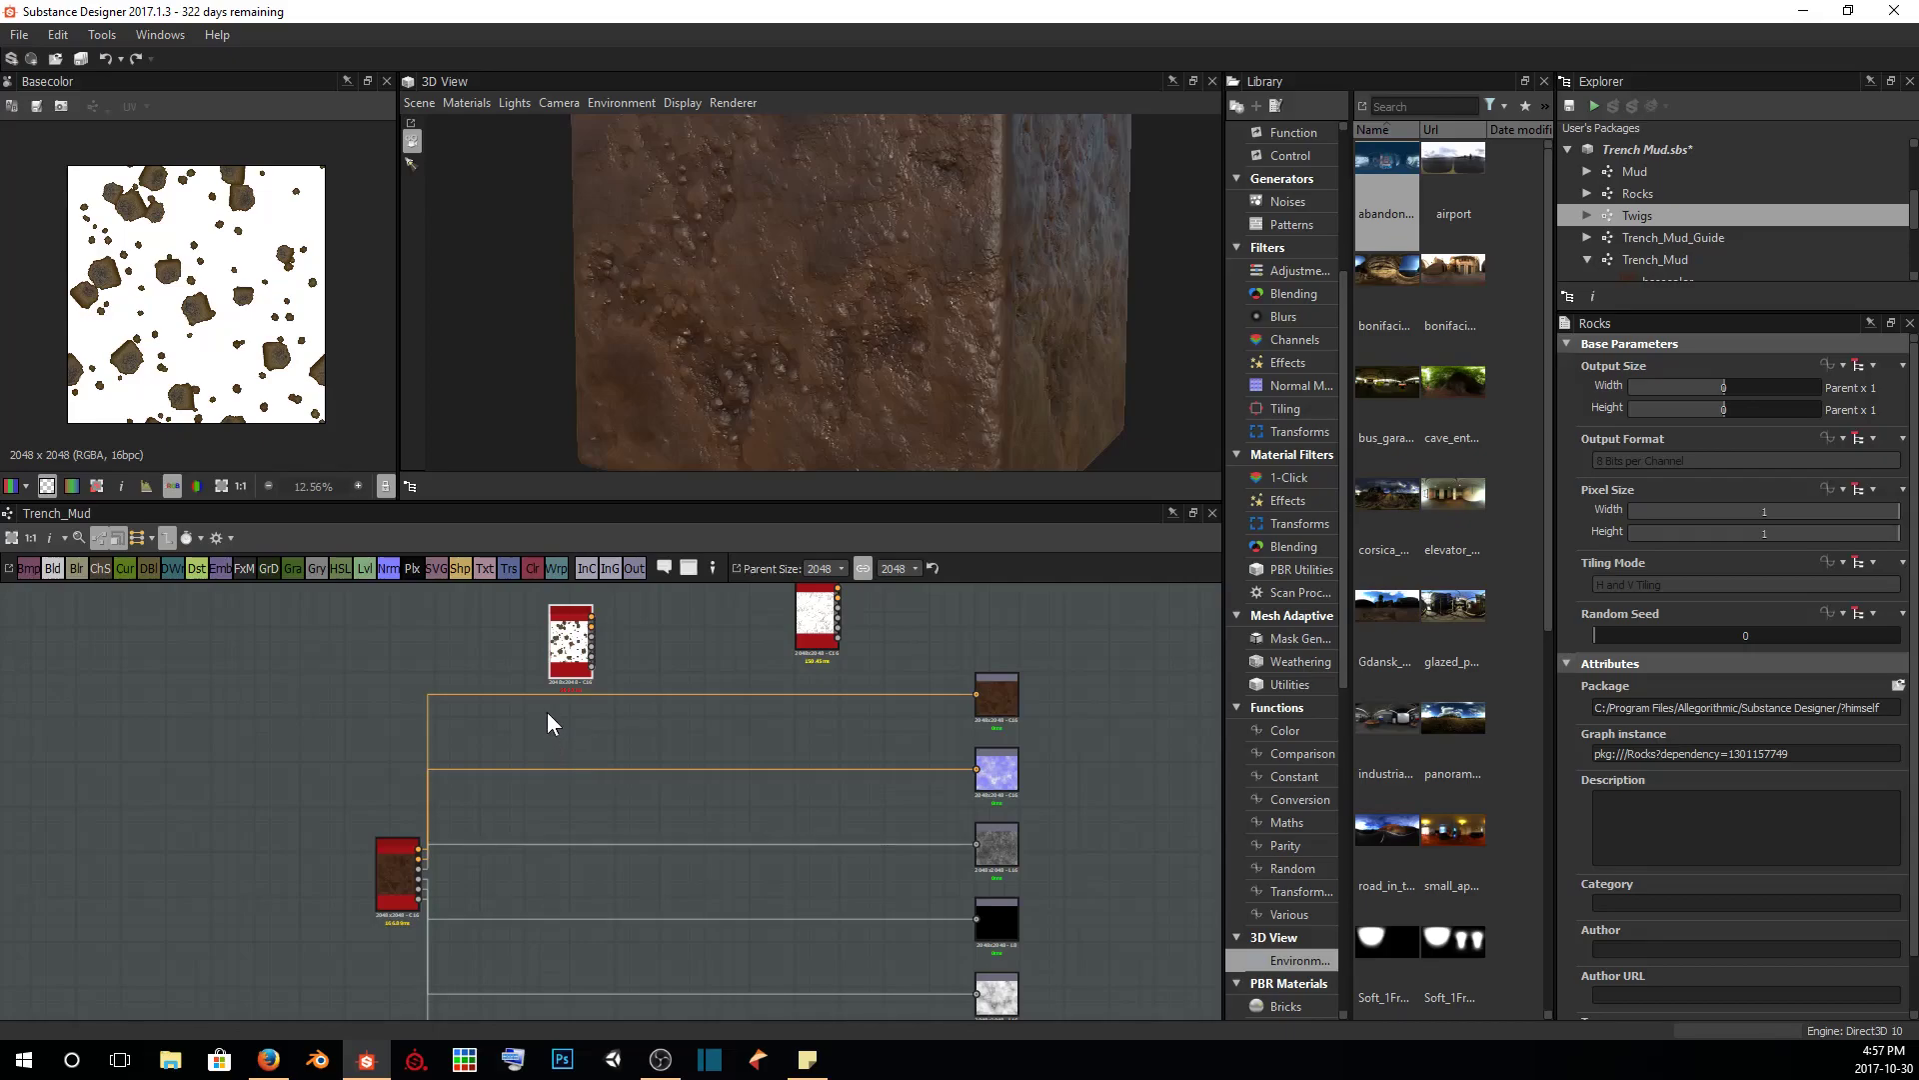
Add a Material Blend node beside the Mud node to examine its inputs and outputs, and delete it again
middle_drag(626, 845, 640, 754)
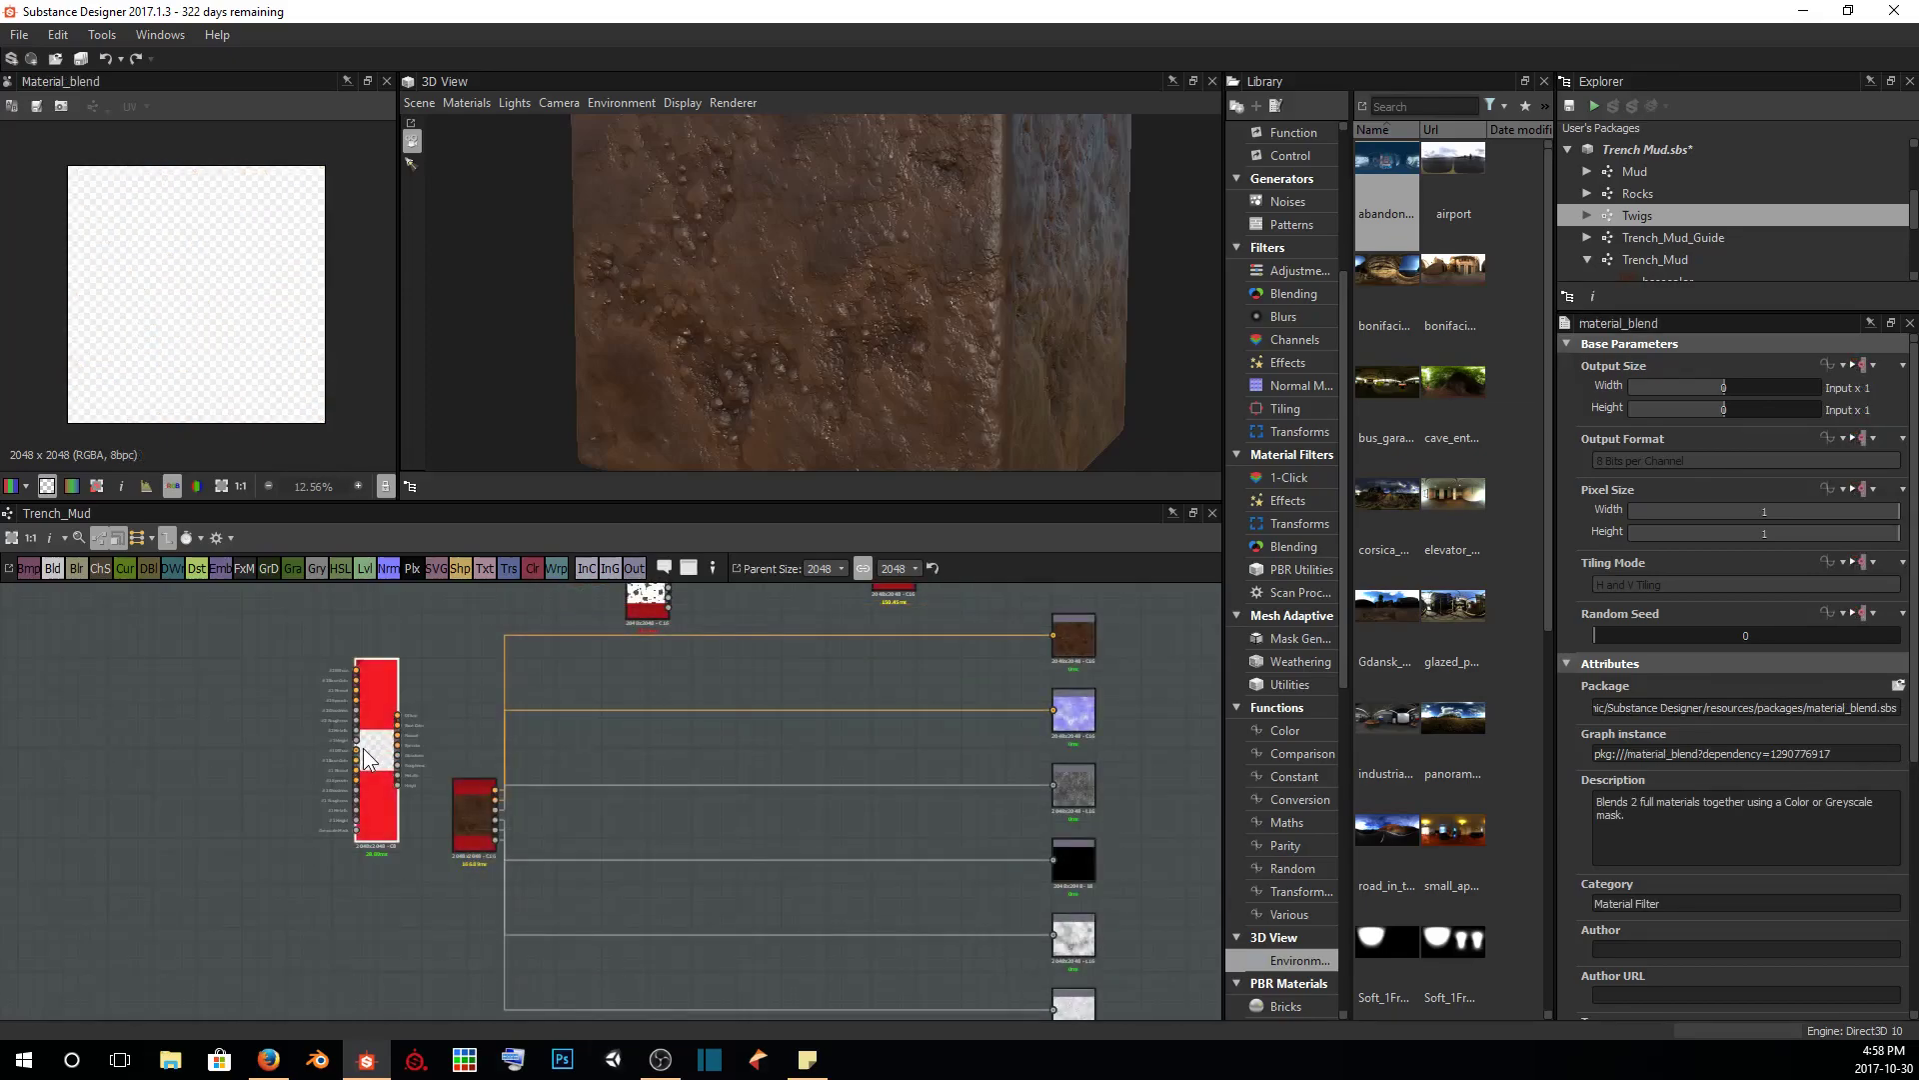
scroll(374, 762, up, 5)
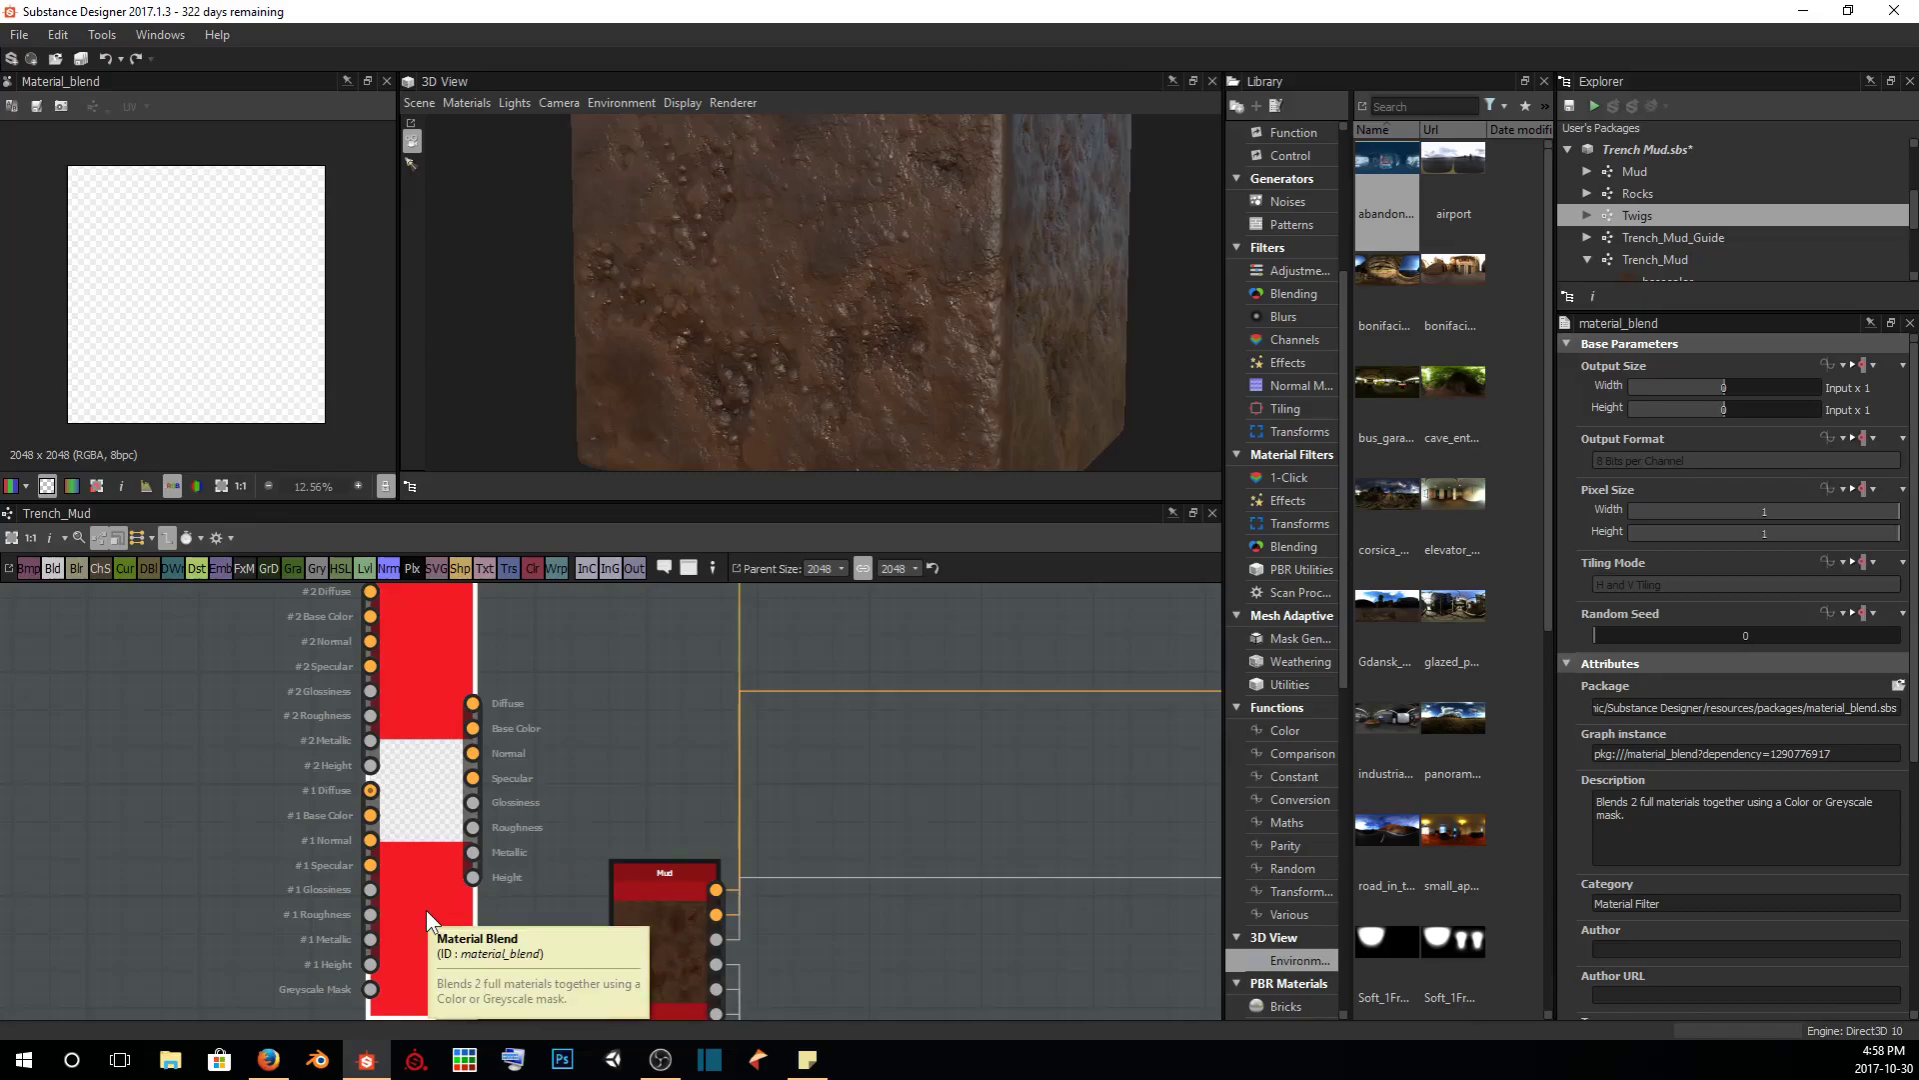
key(Delete)
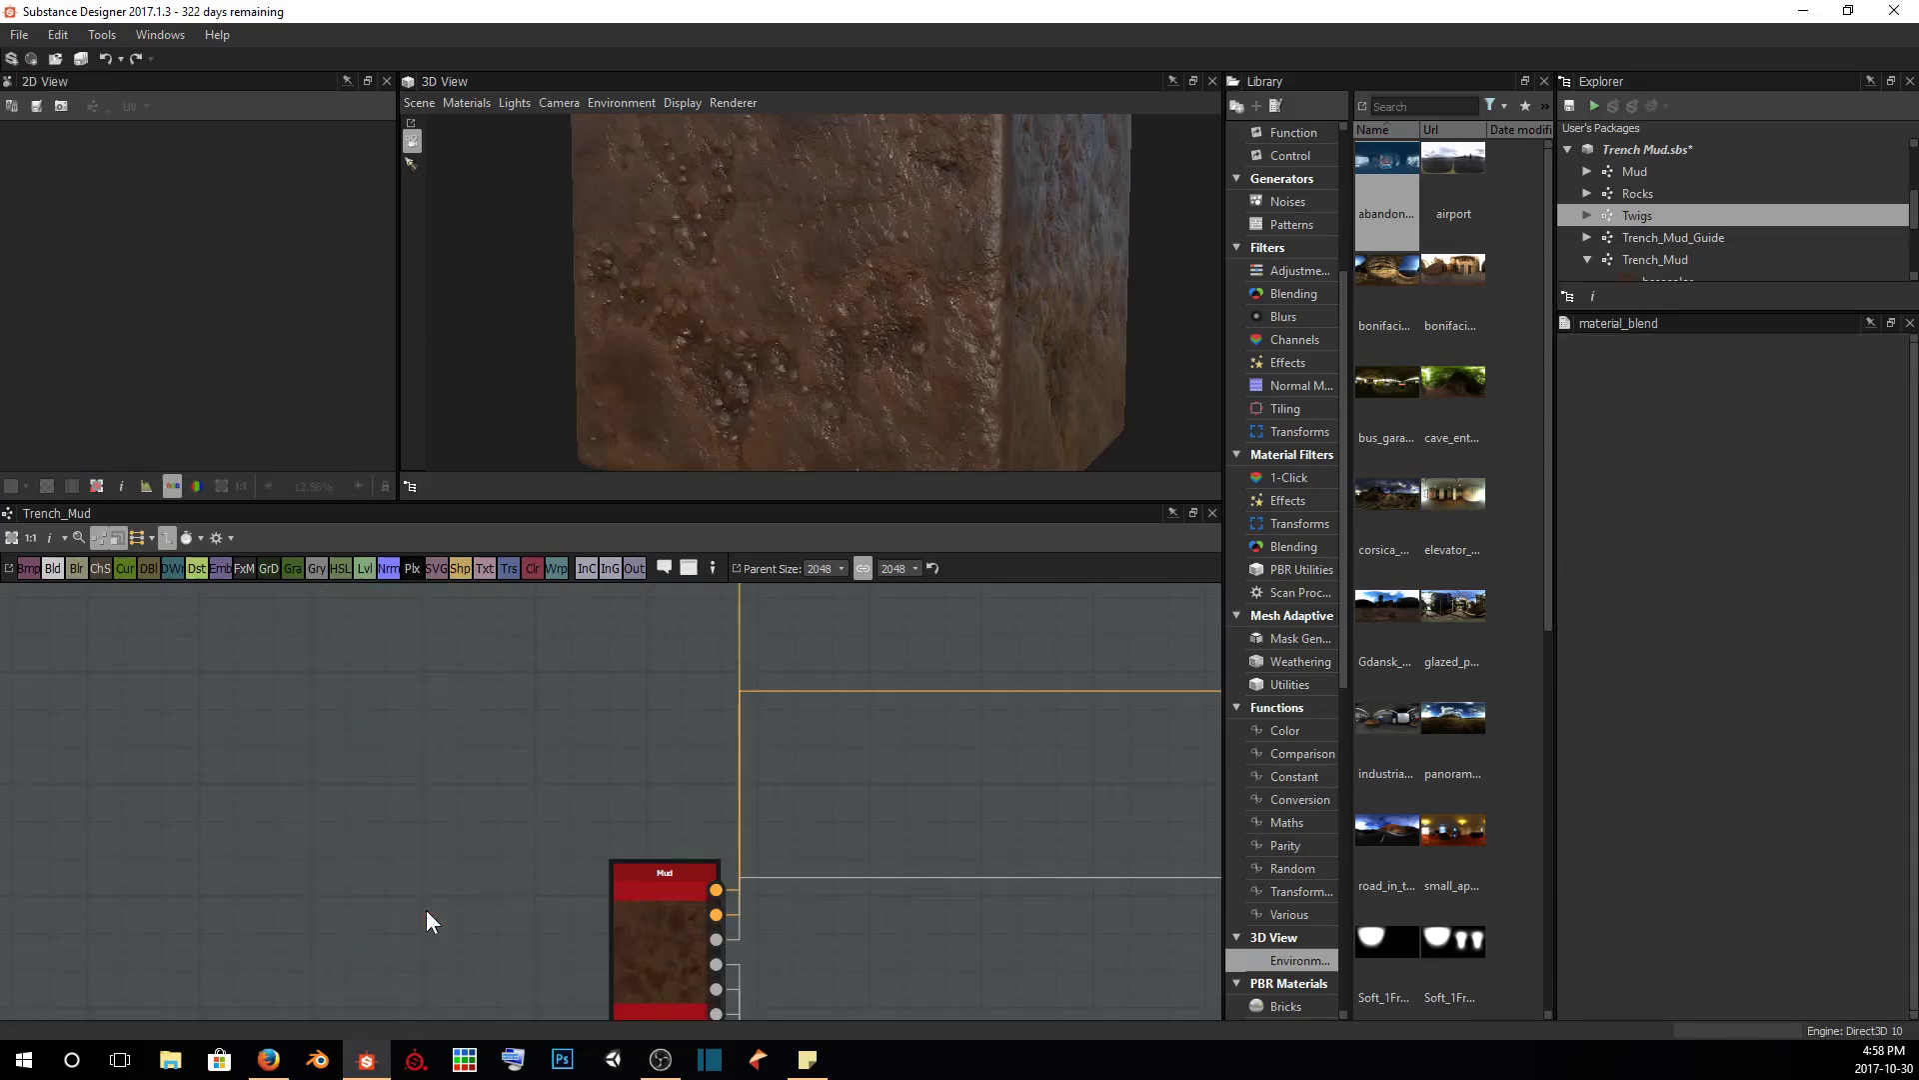
middle_drag(913, 826, 638, 835)
scroll(827, 837, down, 2)
middle_drag(828, 837, 651, 790)
scroll(651, 790, down, 1)
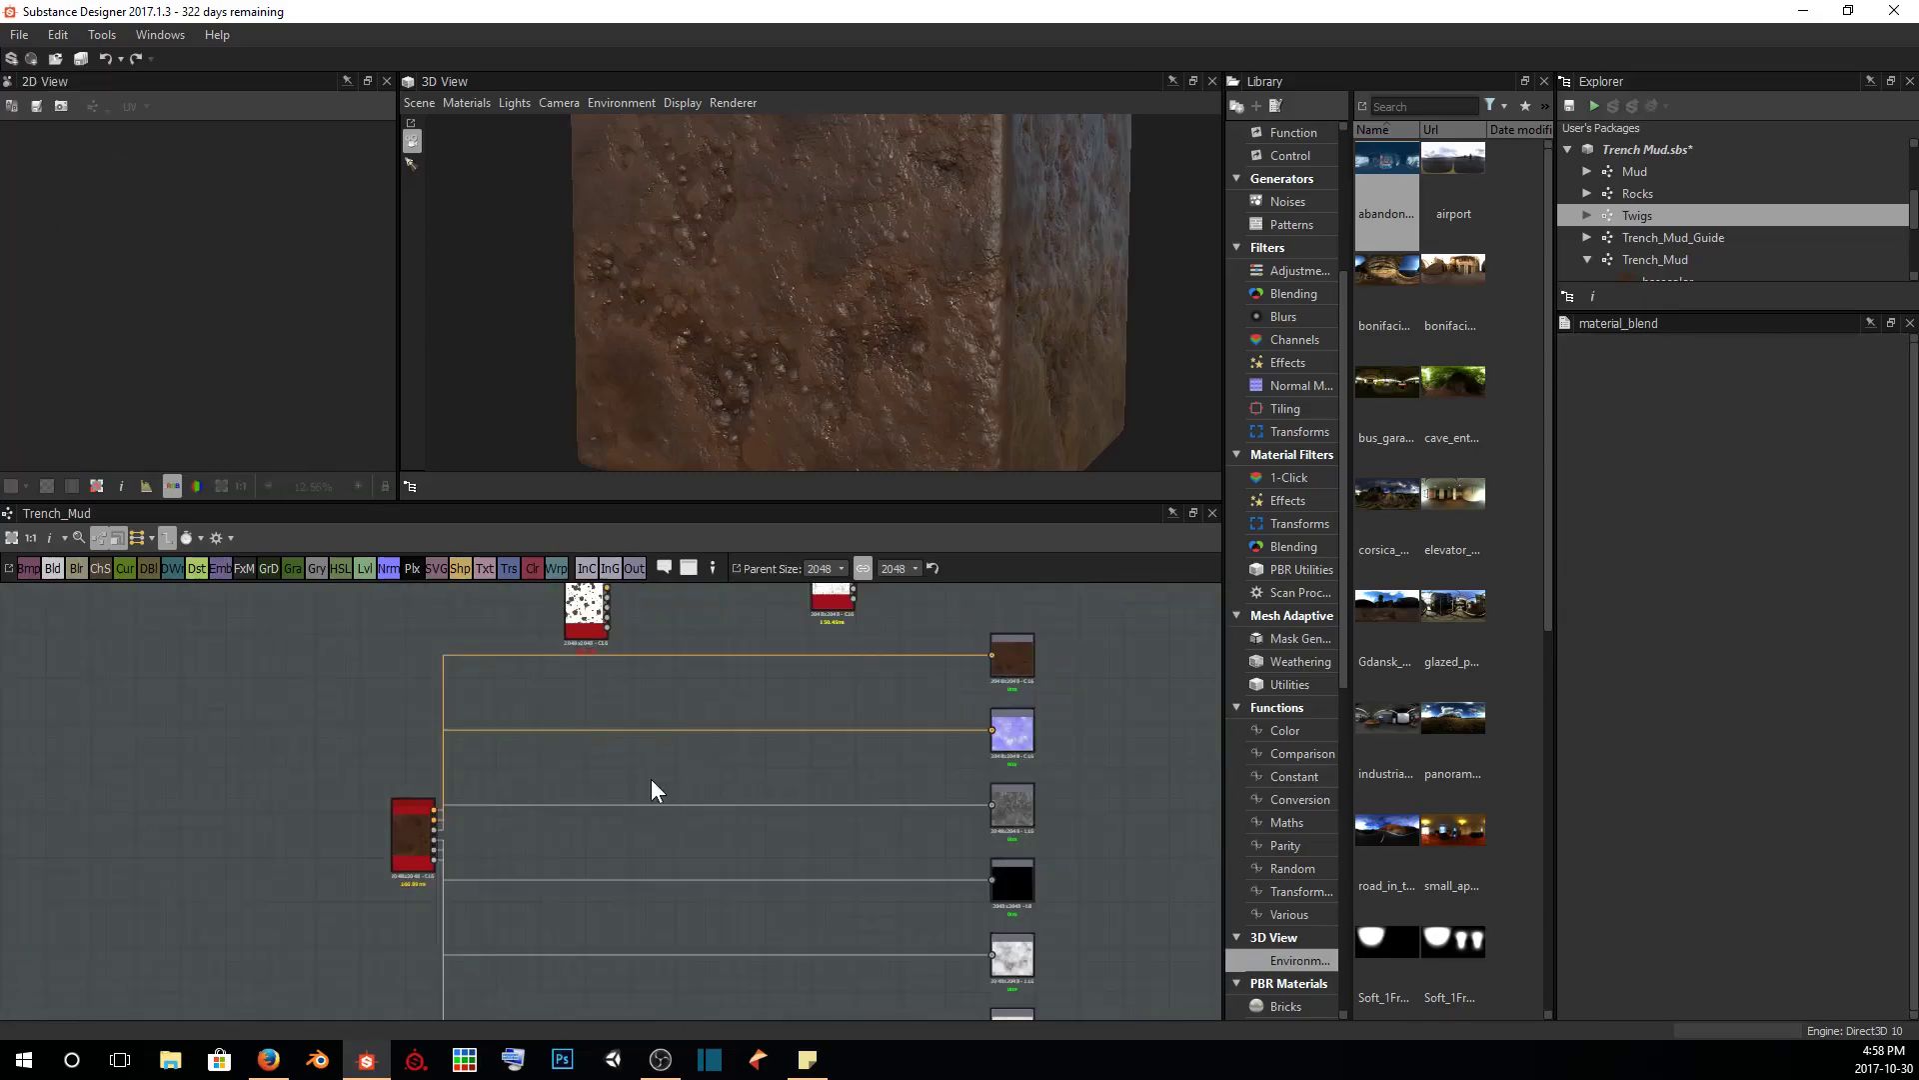
Move the Rocks node farther left, above the material links and nearly over the Mud node
middle_drag(650, 921, 625, 890)
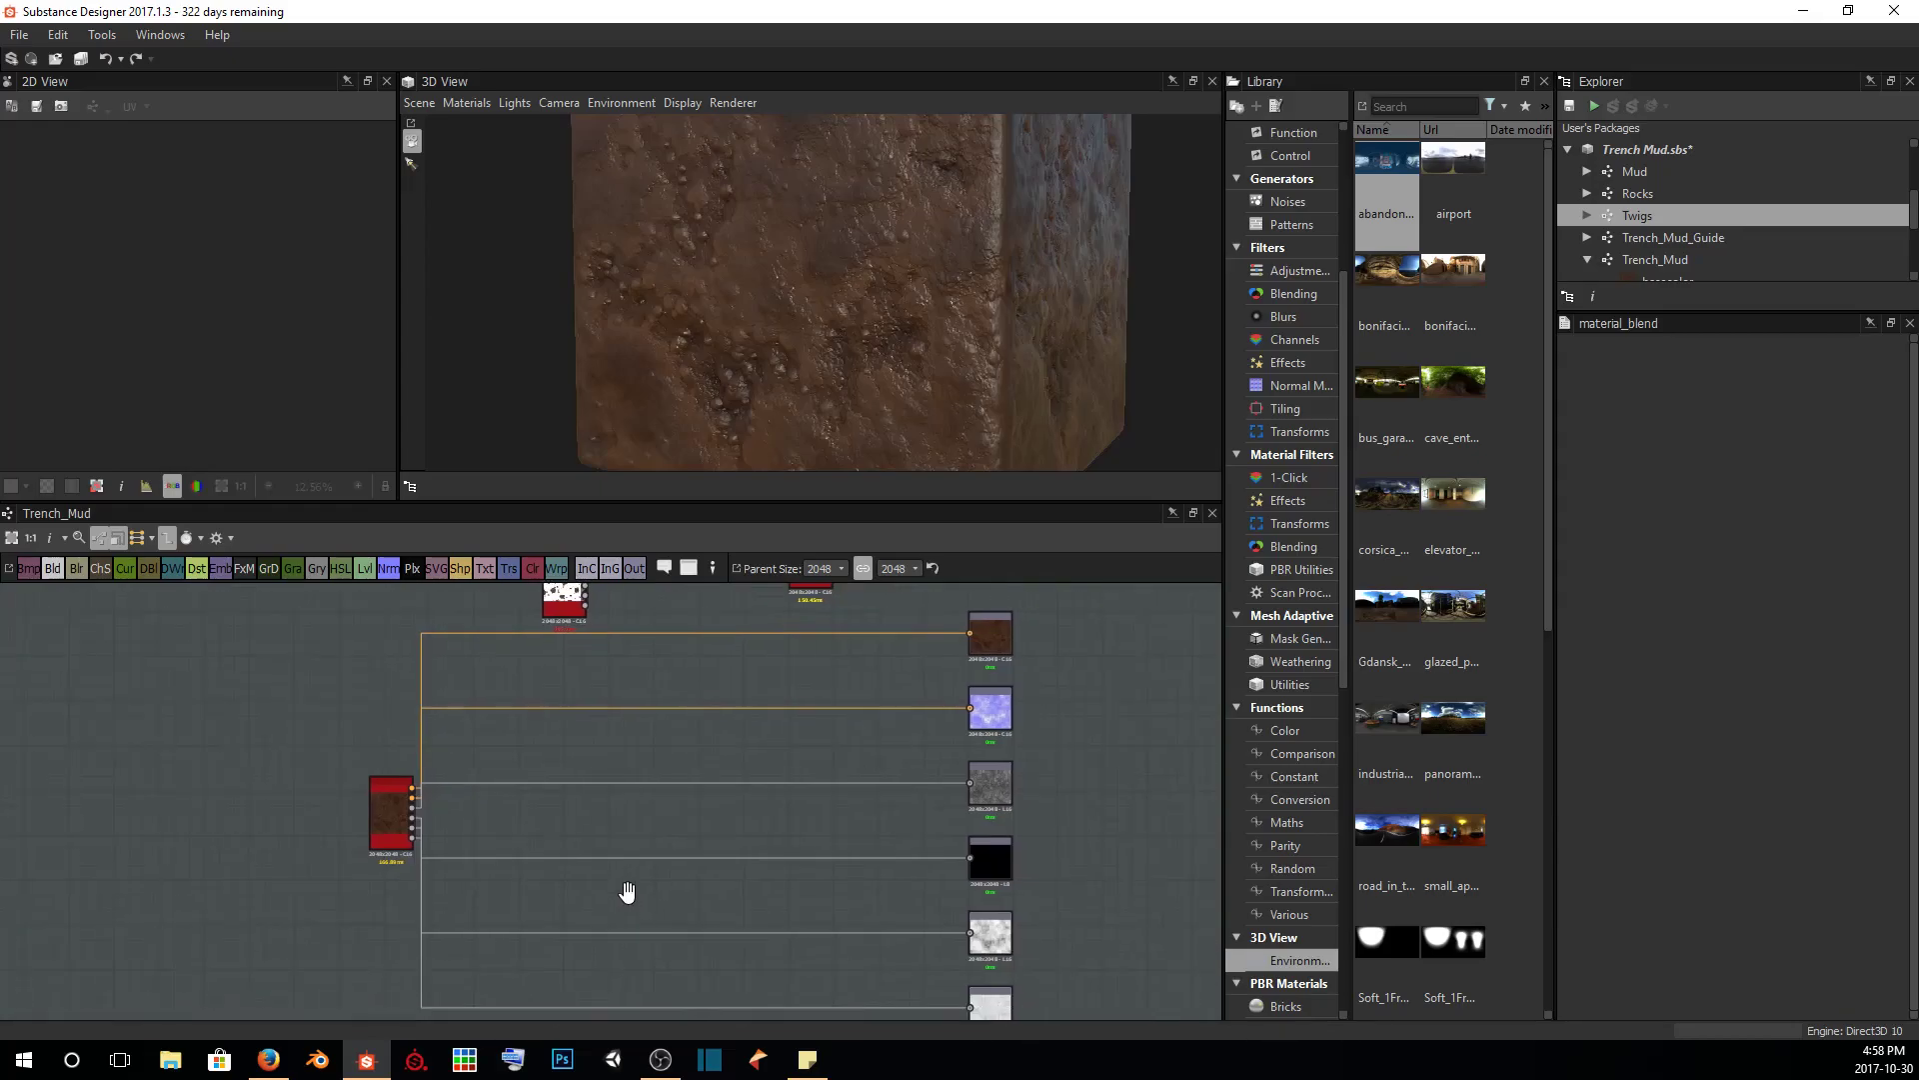
scroll(625, 890, down, 1)
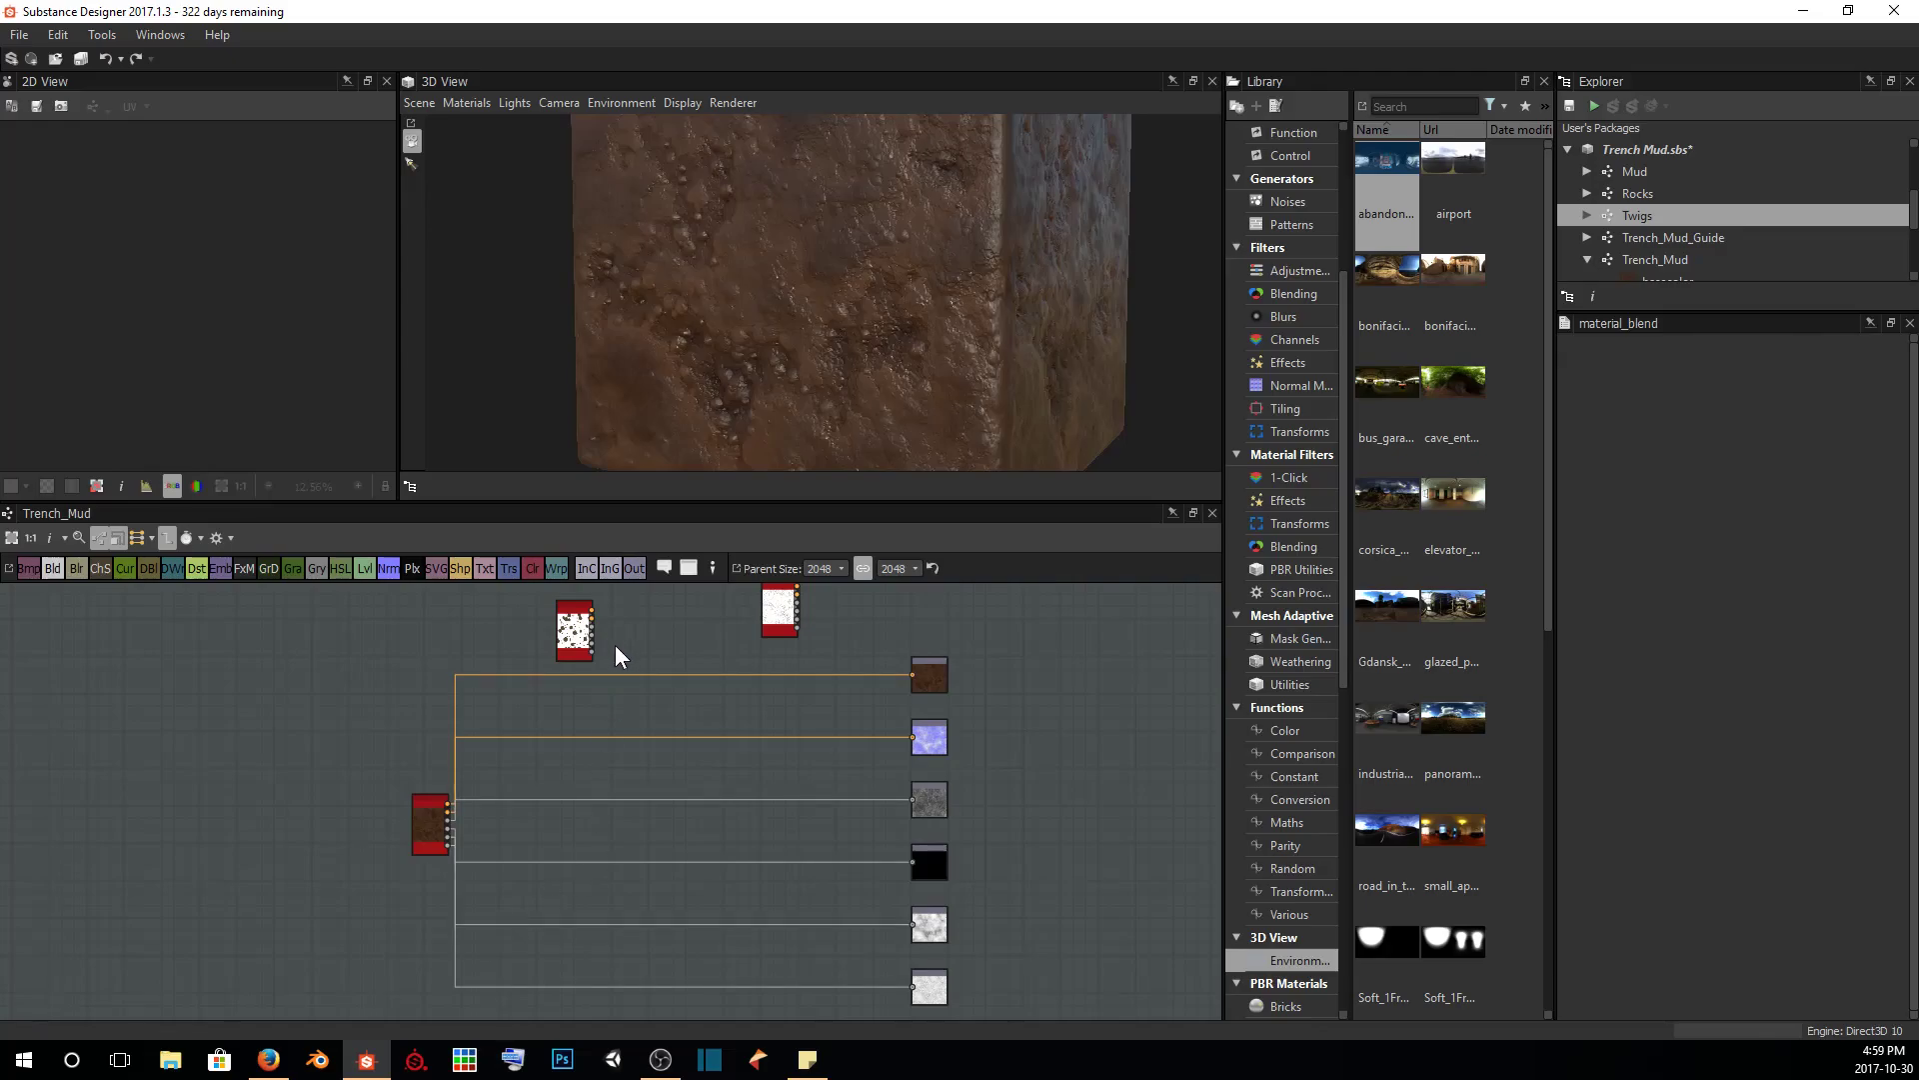
scroll(553, 686, up, 2)
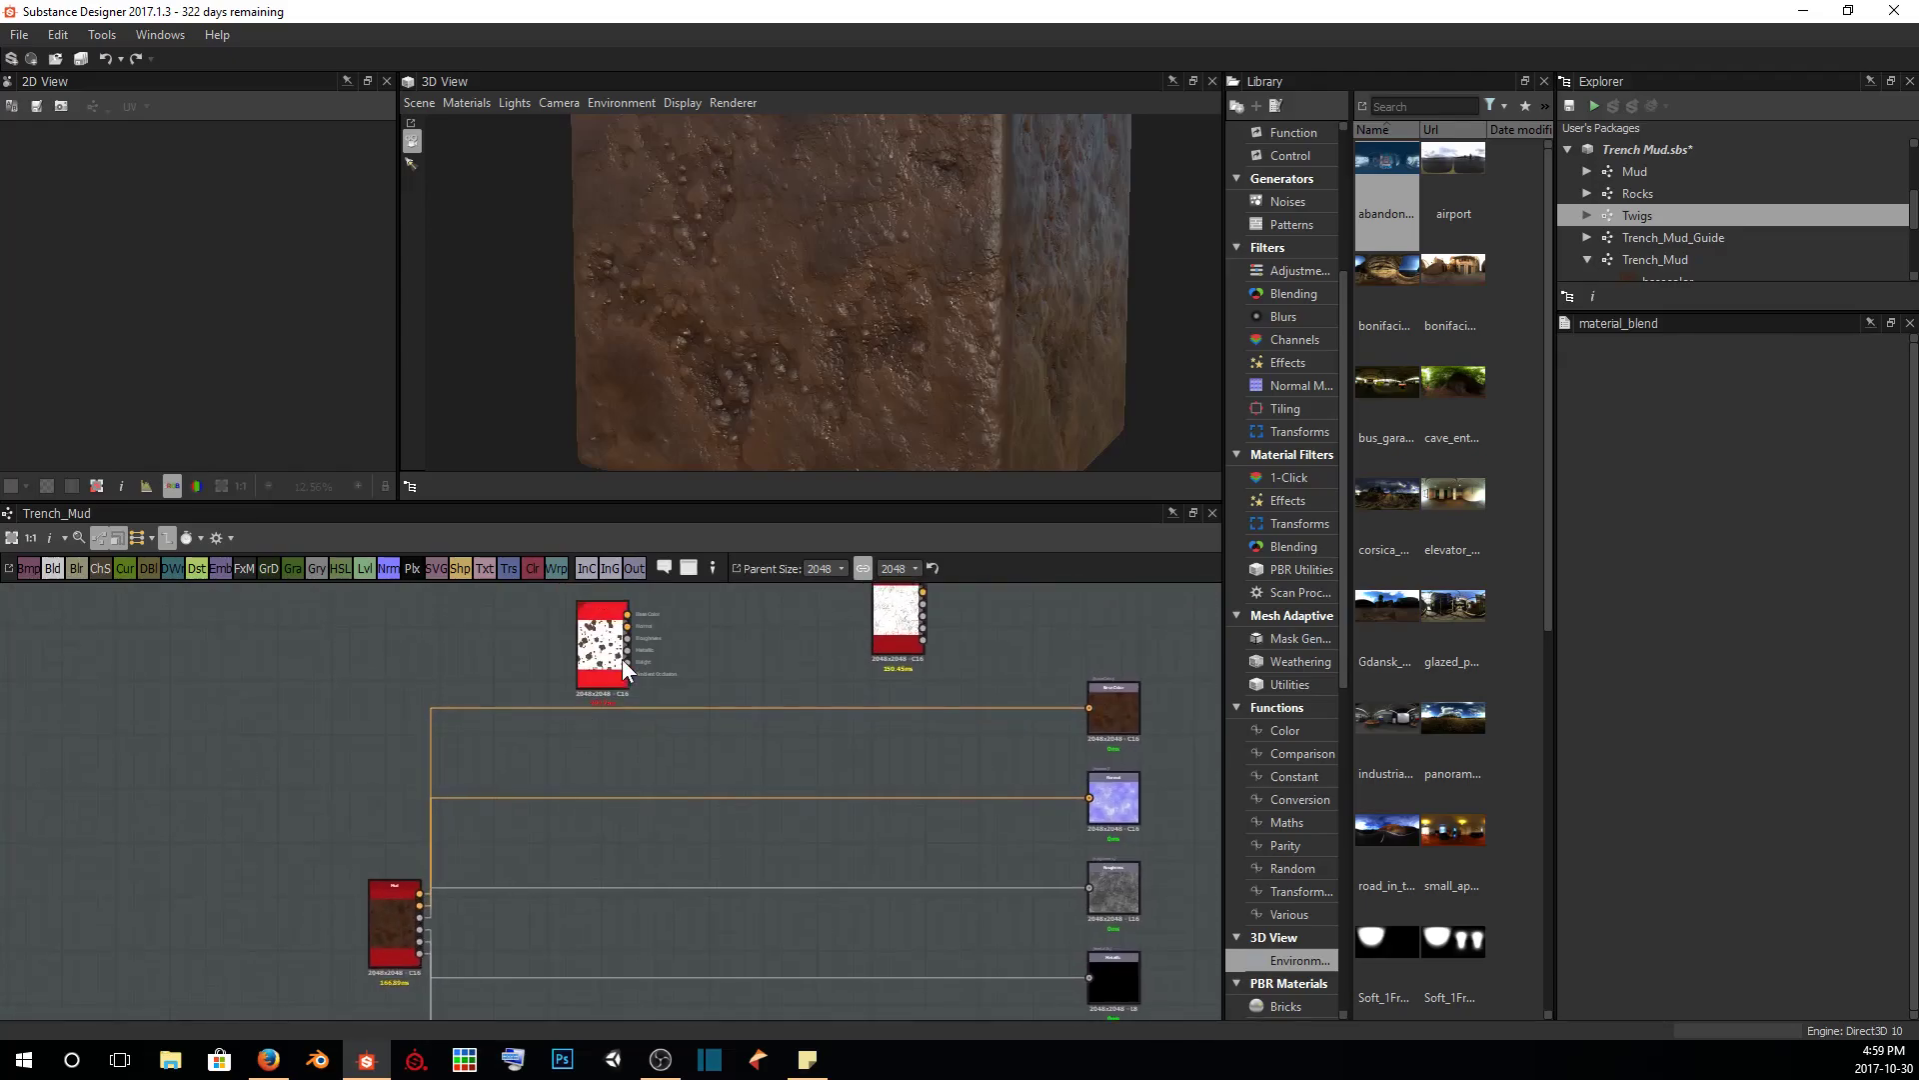
drag(596, 655, 477, 620)
middle_drag(600, 634, 605, 667)
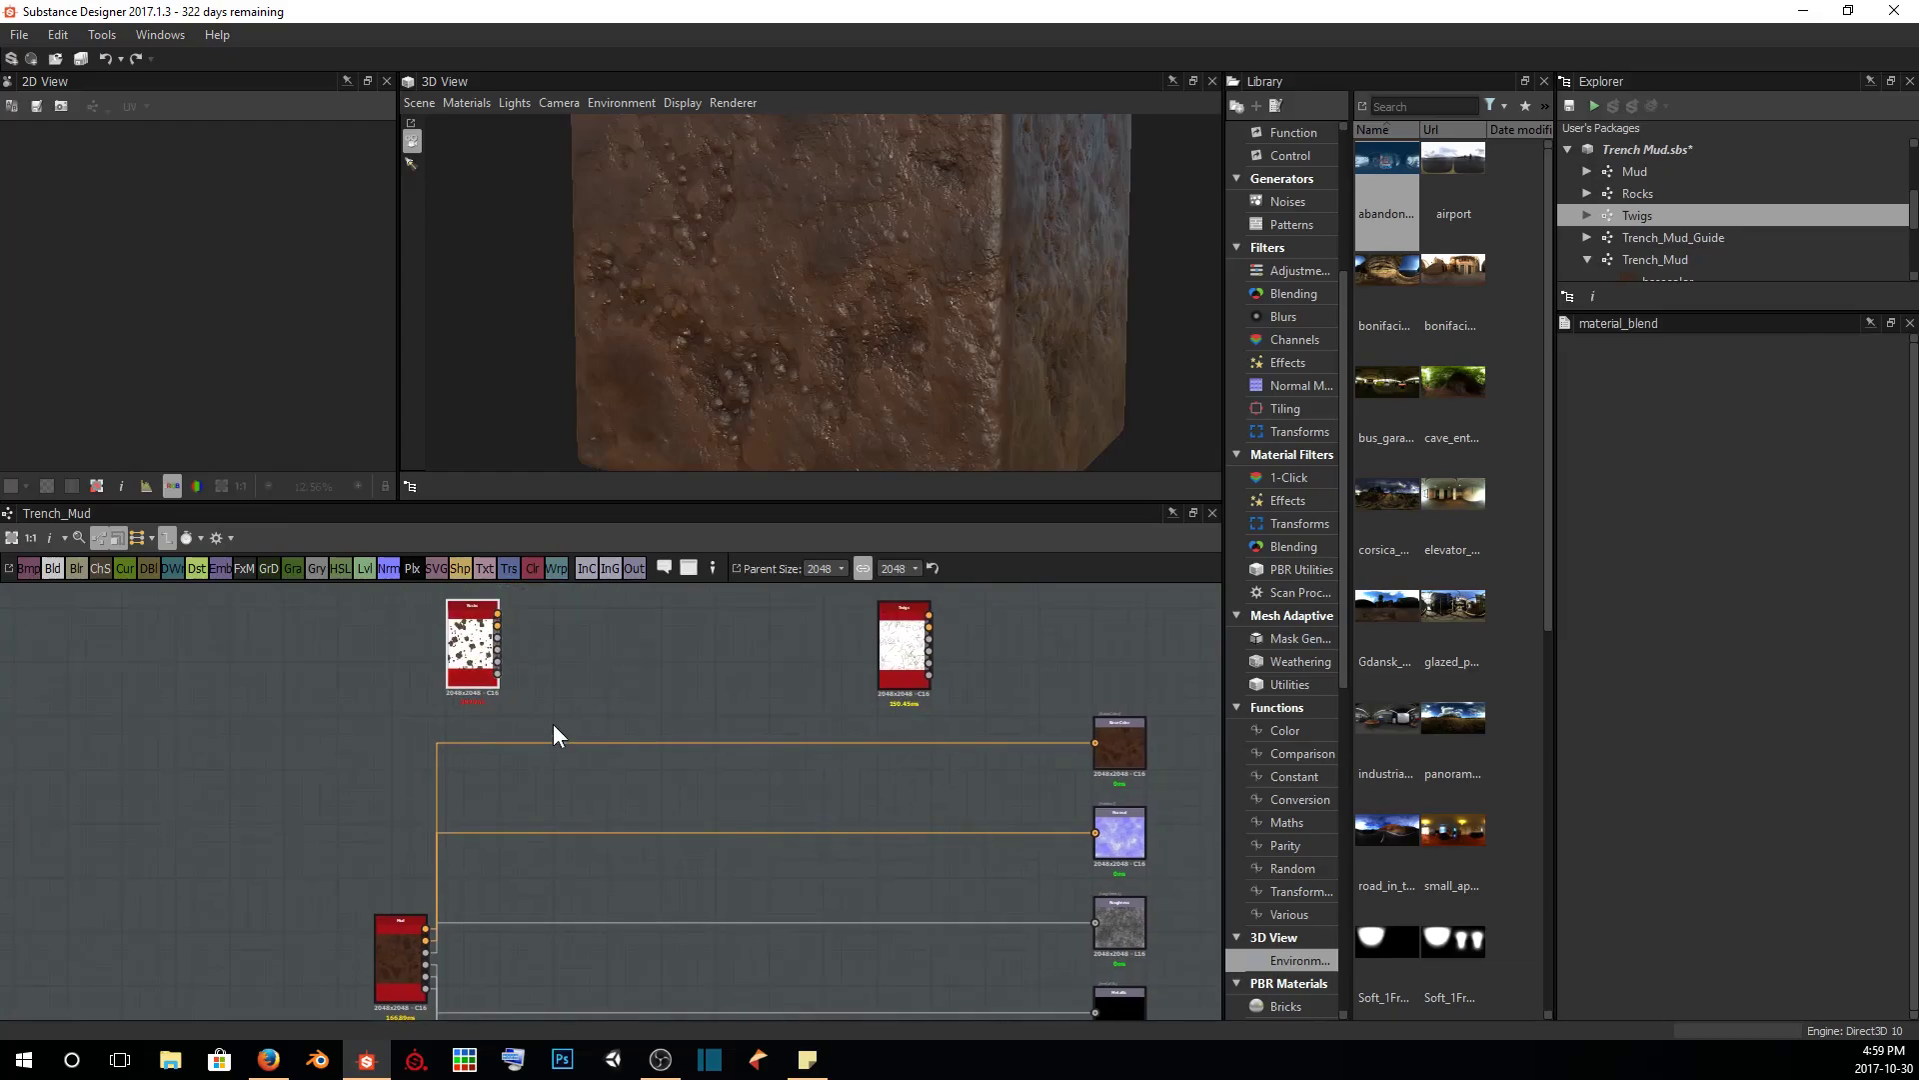
Insert a Blend node on the Mud node's base color link and align it with the Base Color output
click(558, 742)
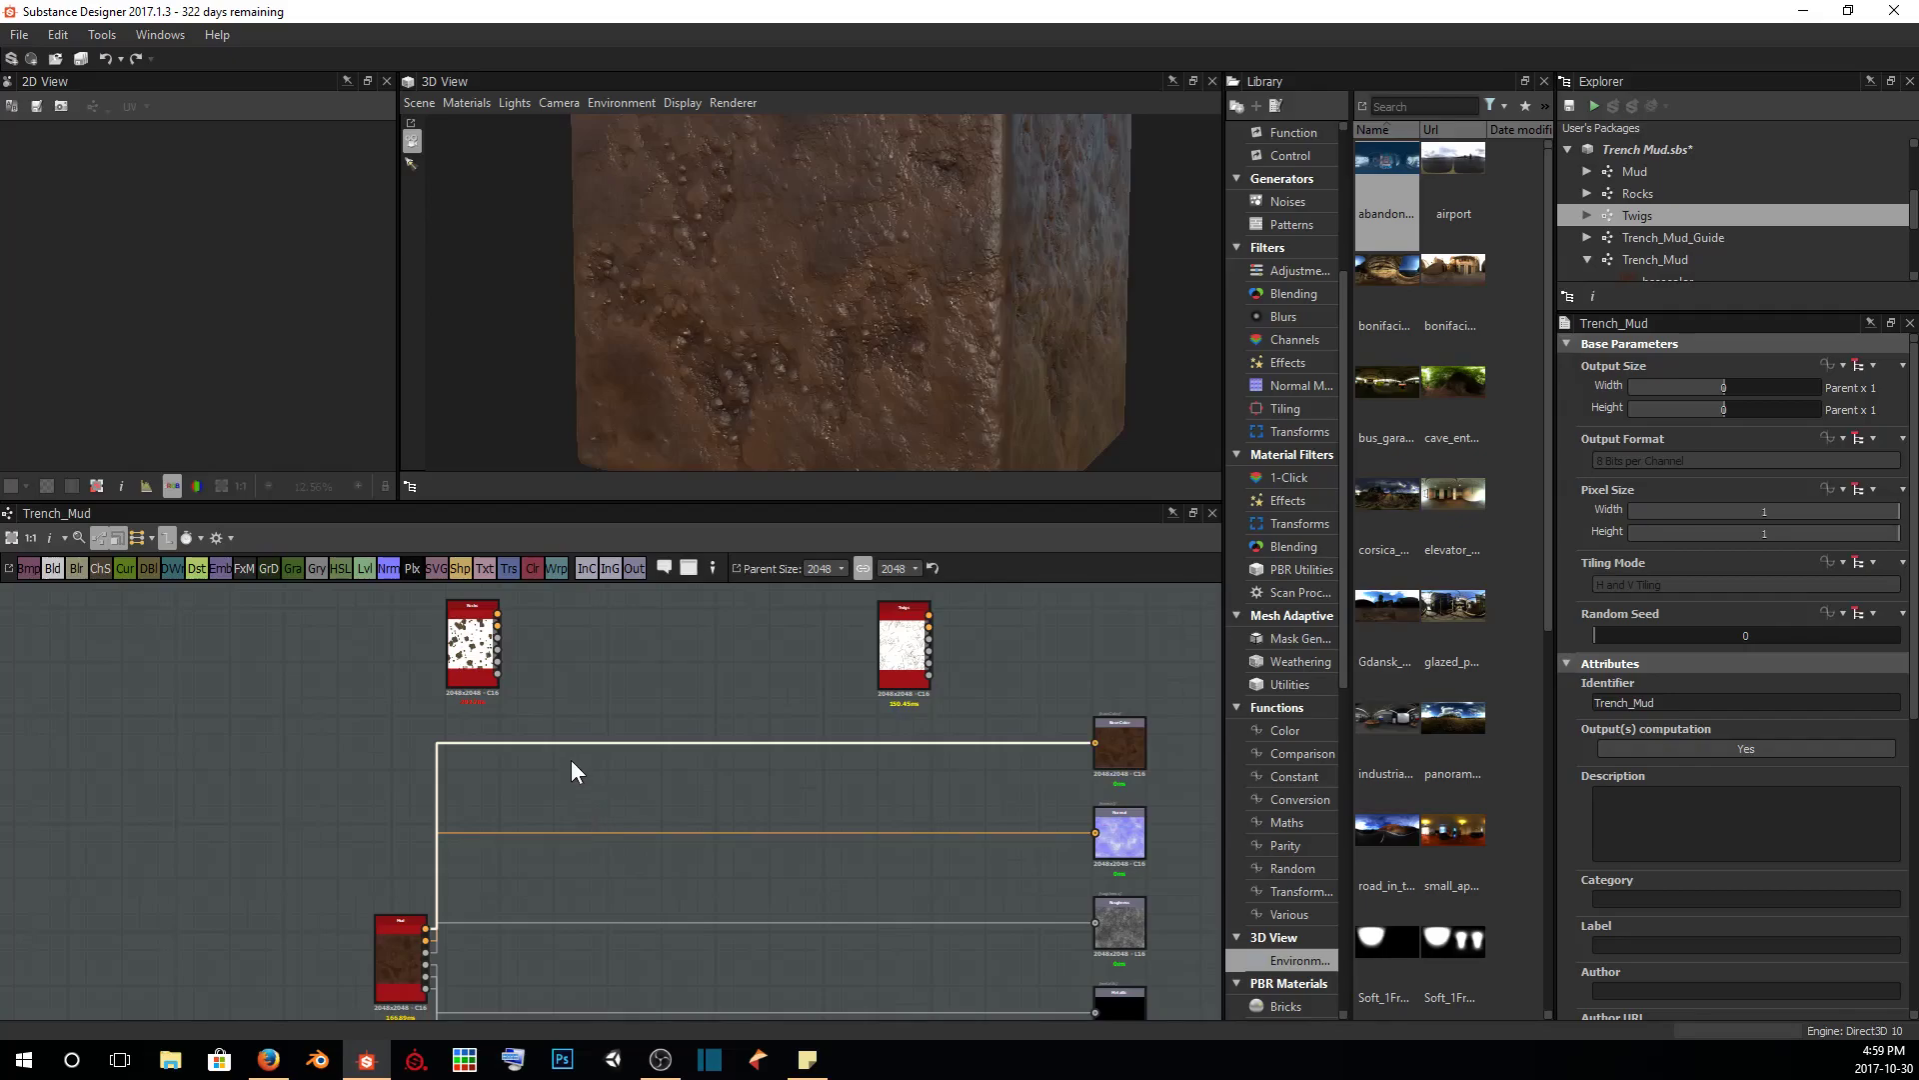
key(space)
text(blend)
key(Return)
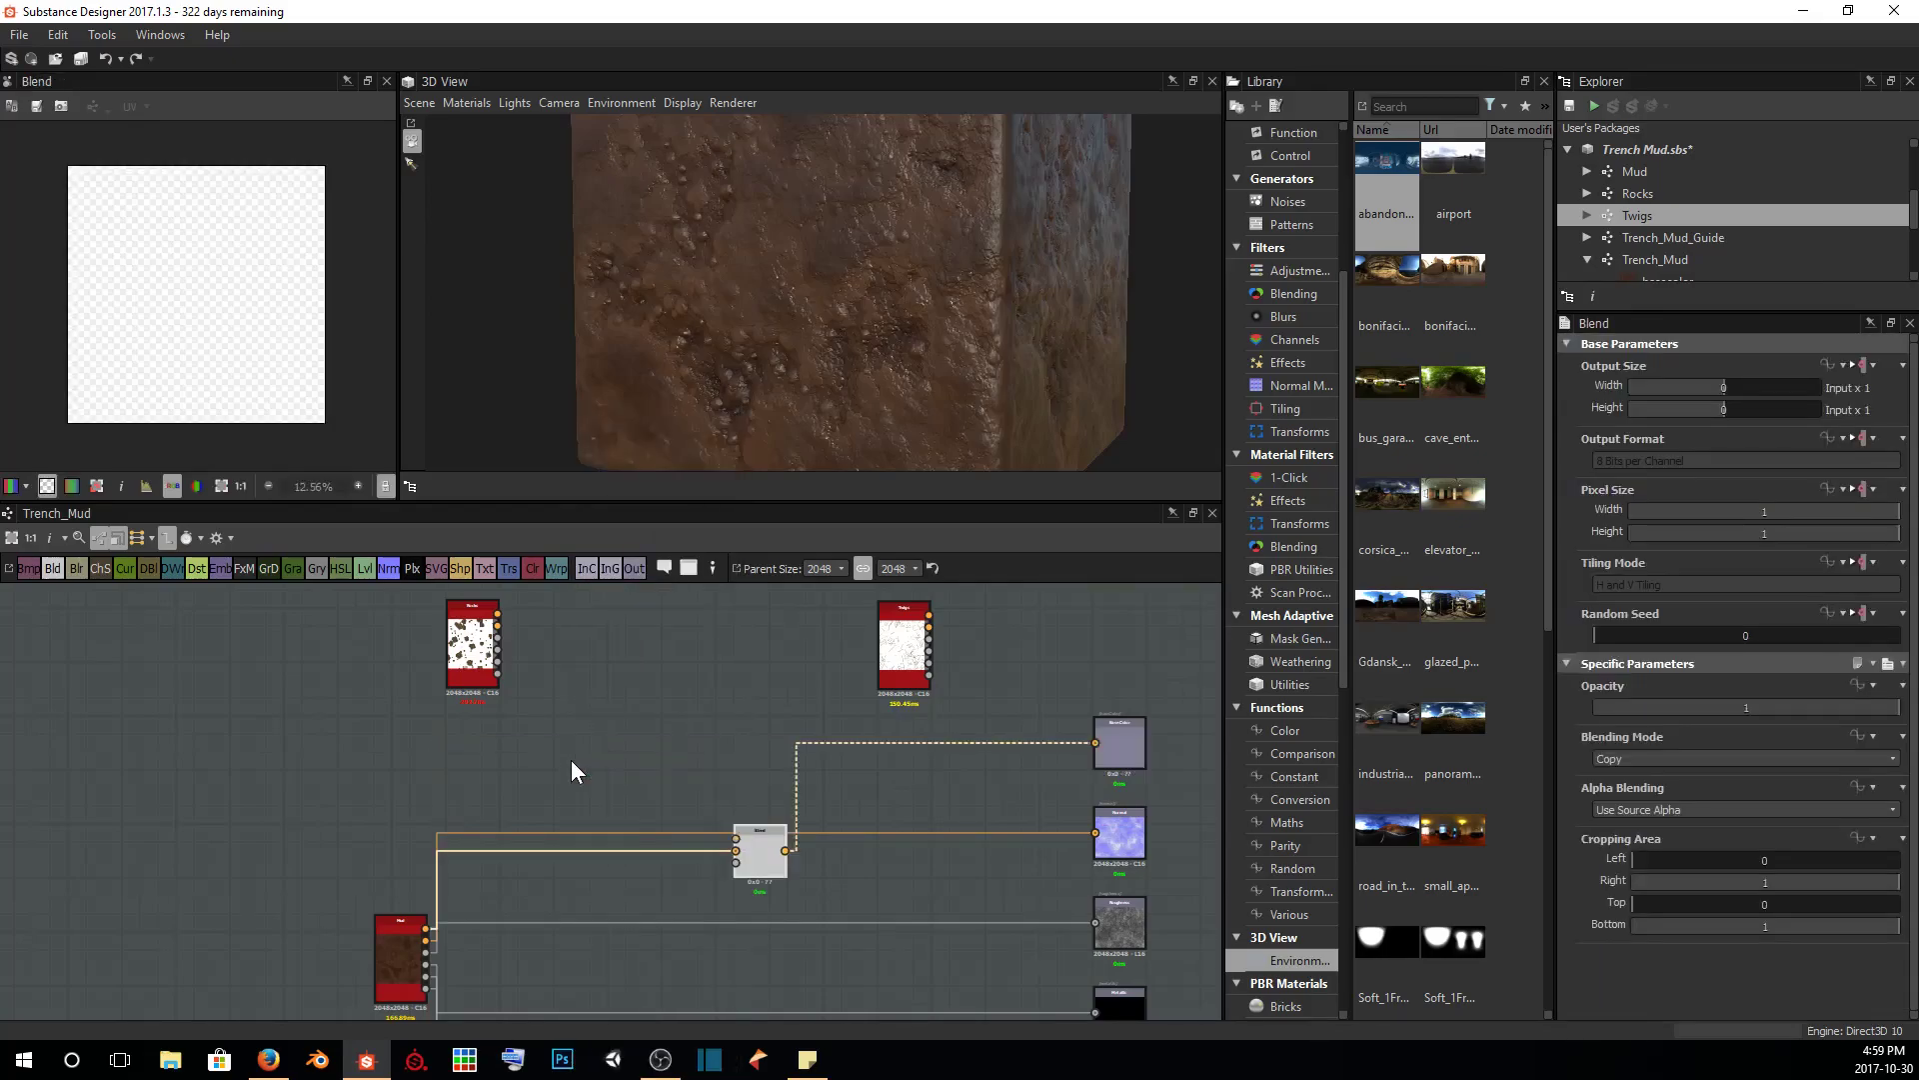
drag(752, 855, 668, 748)
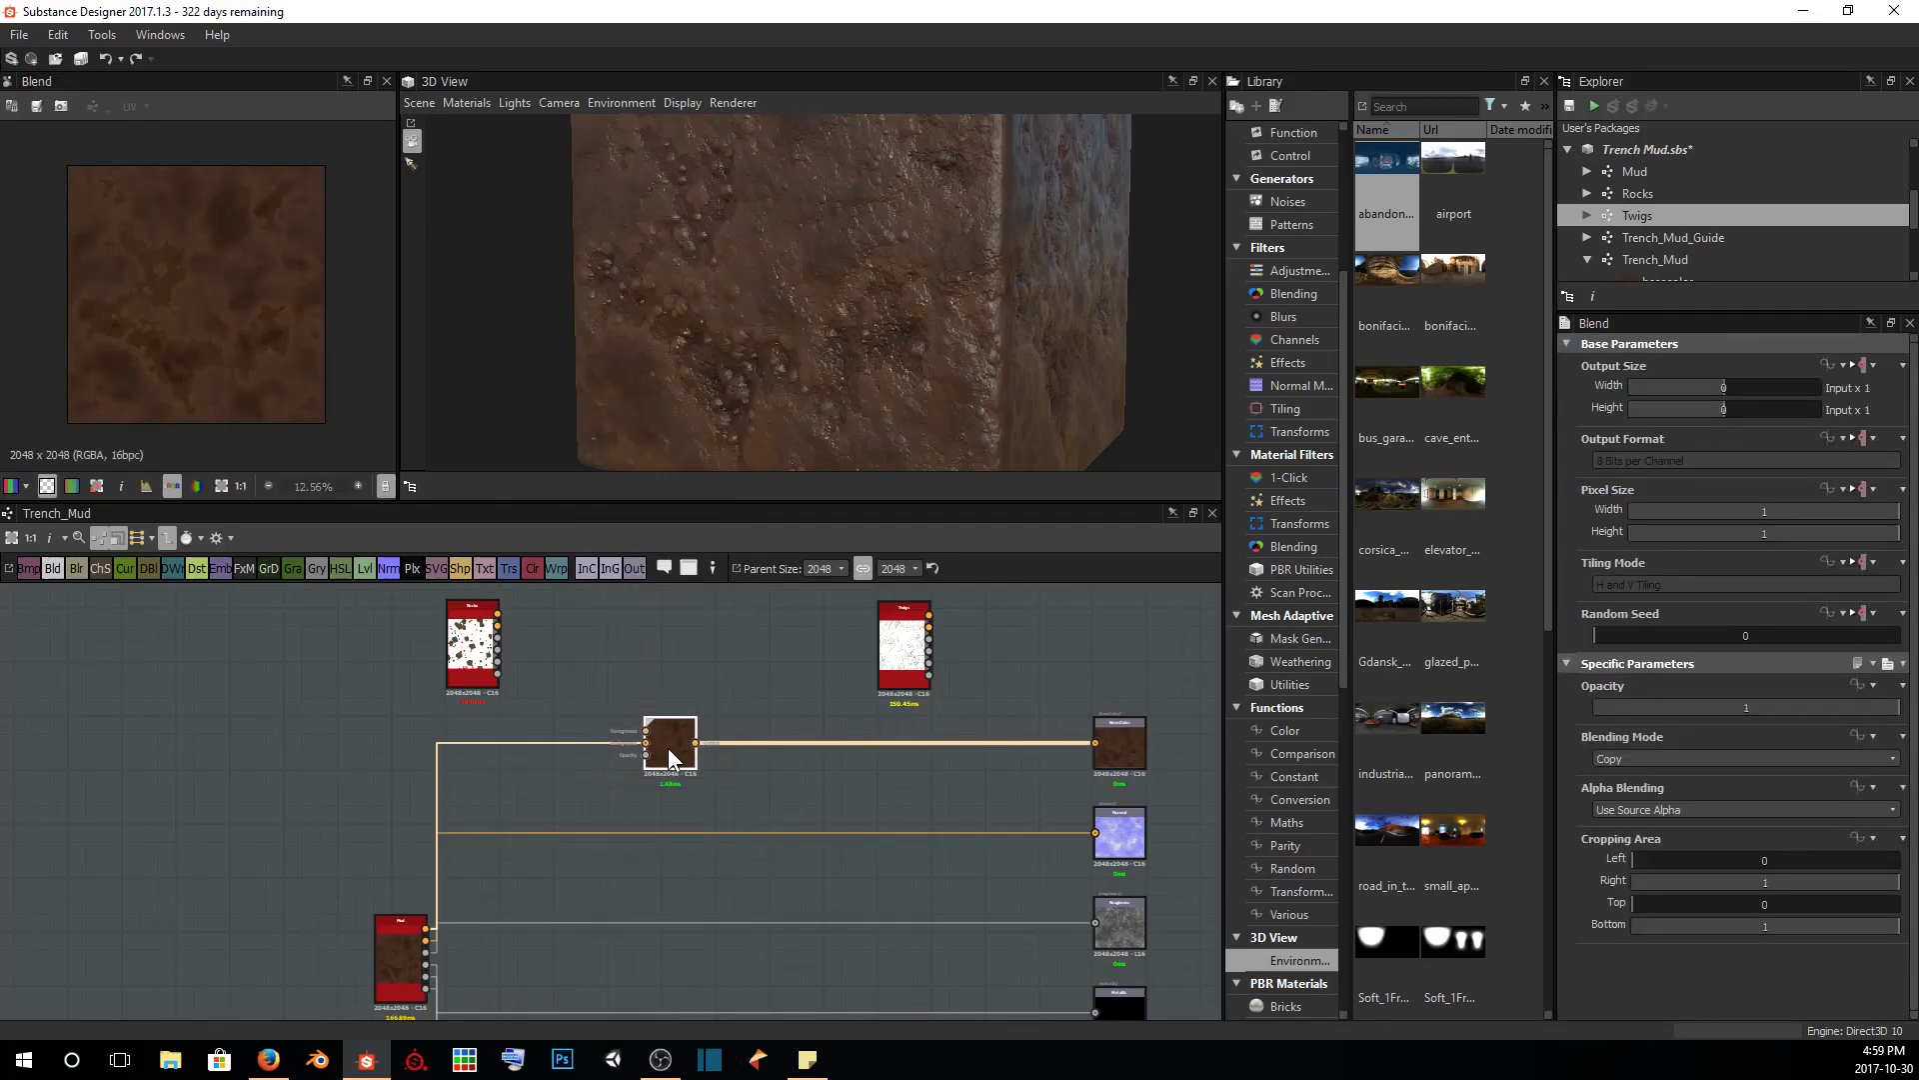
Set link creation to single connections and connect the Rocks base color output to the Blend node's foreground input
click(143, 545)
click(164, 572)
scroll(608, 720, up, 3)
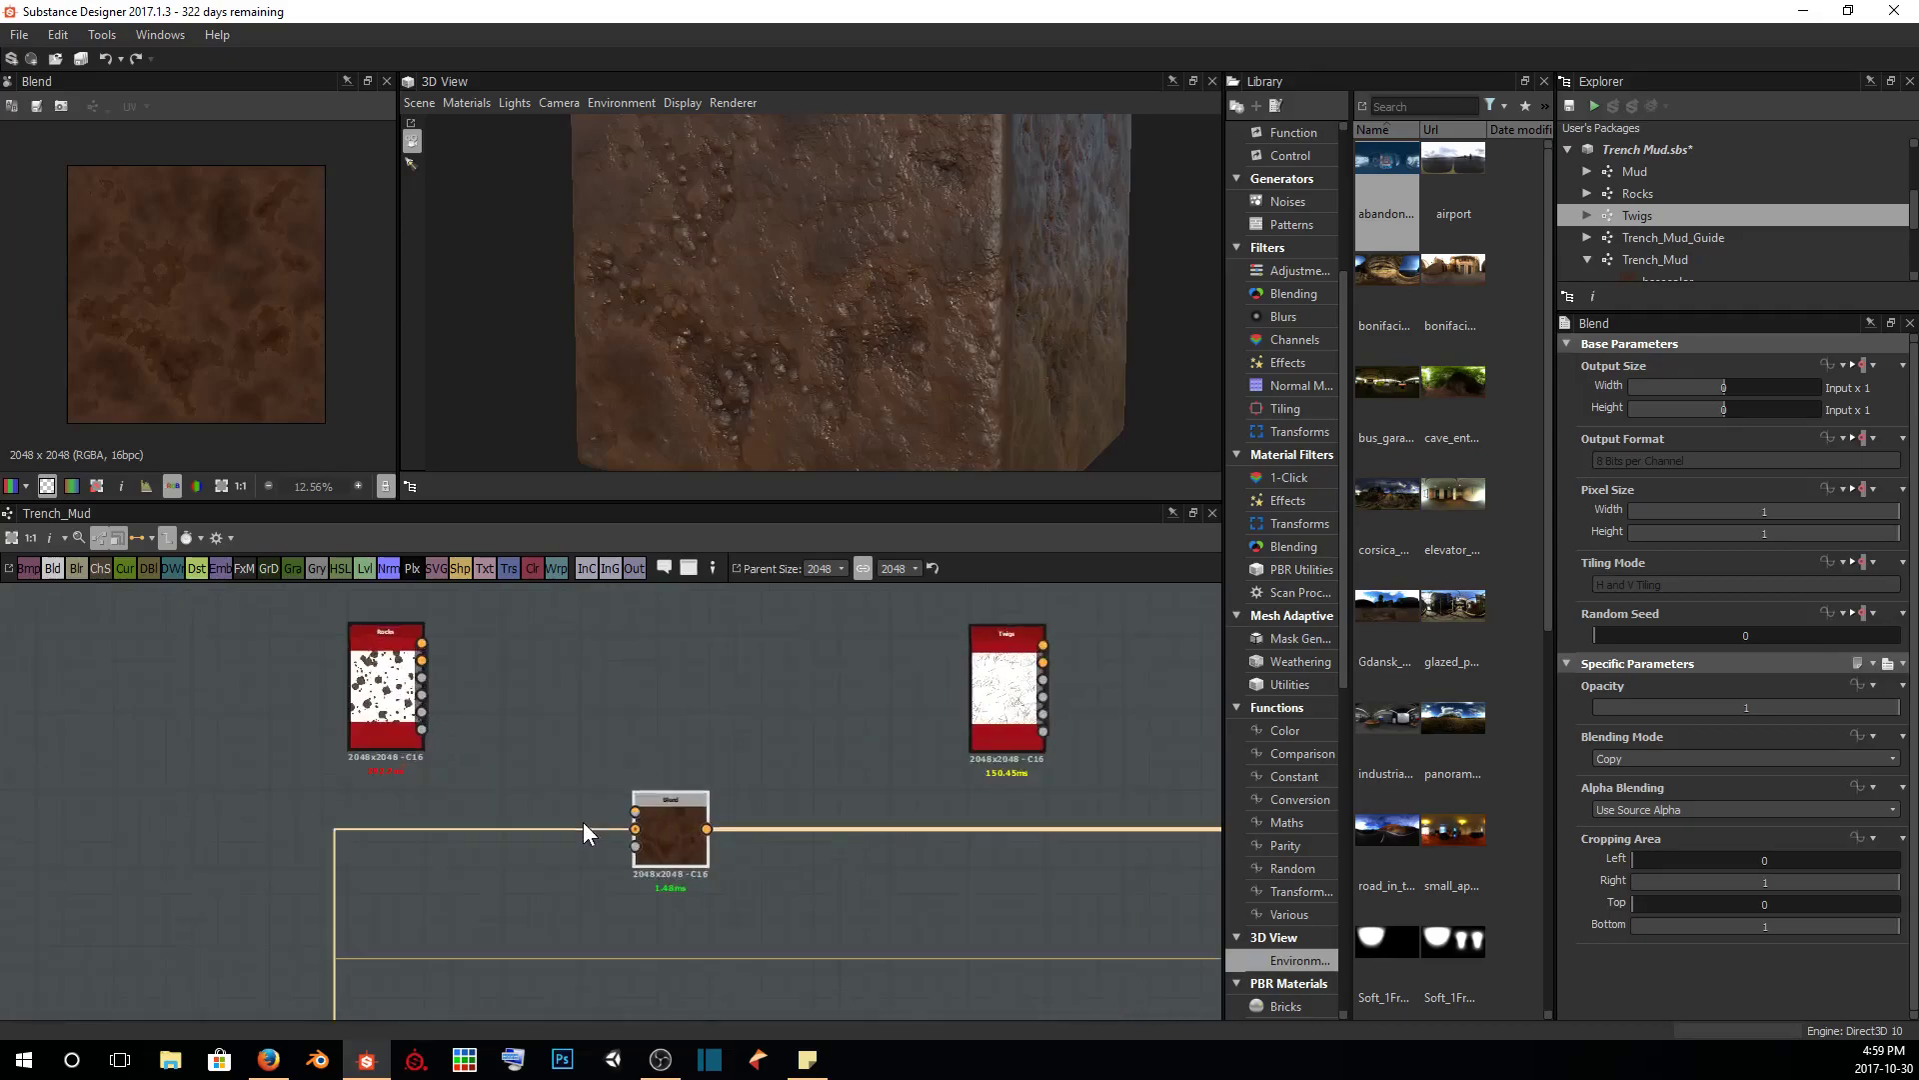
drag(389, 607, 646, 811)
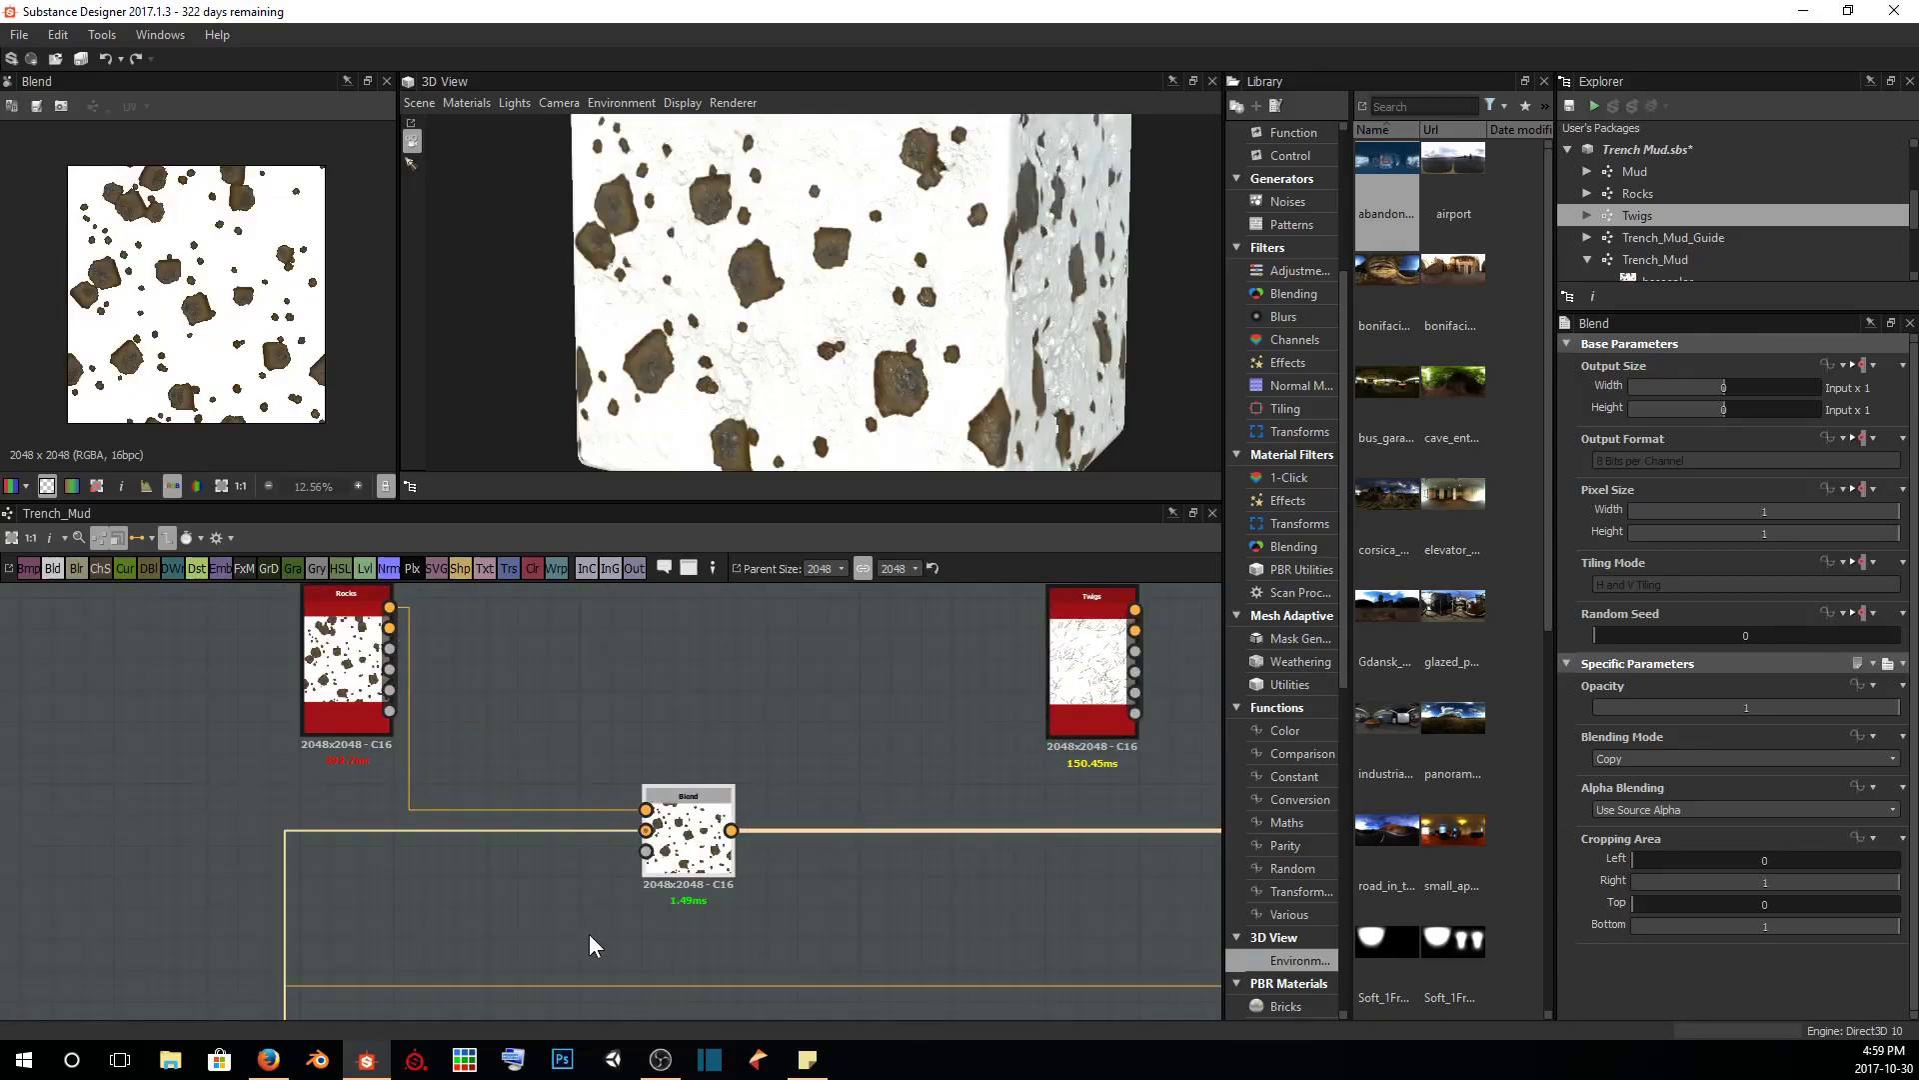
middle_drag(679, 896, 748, 874)
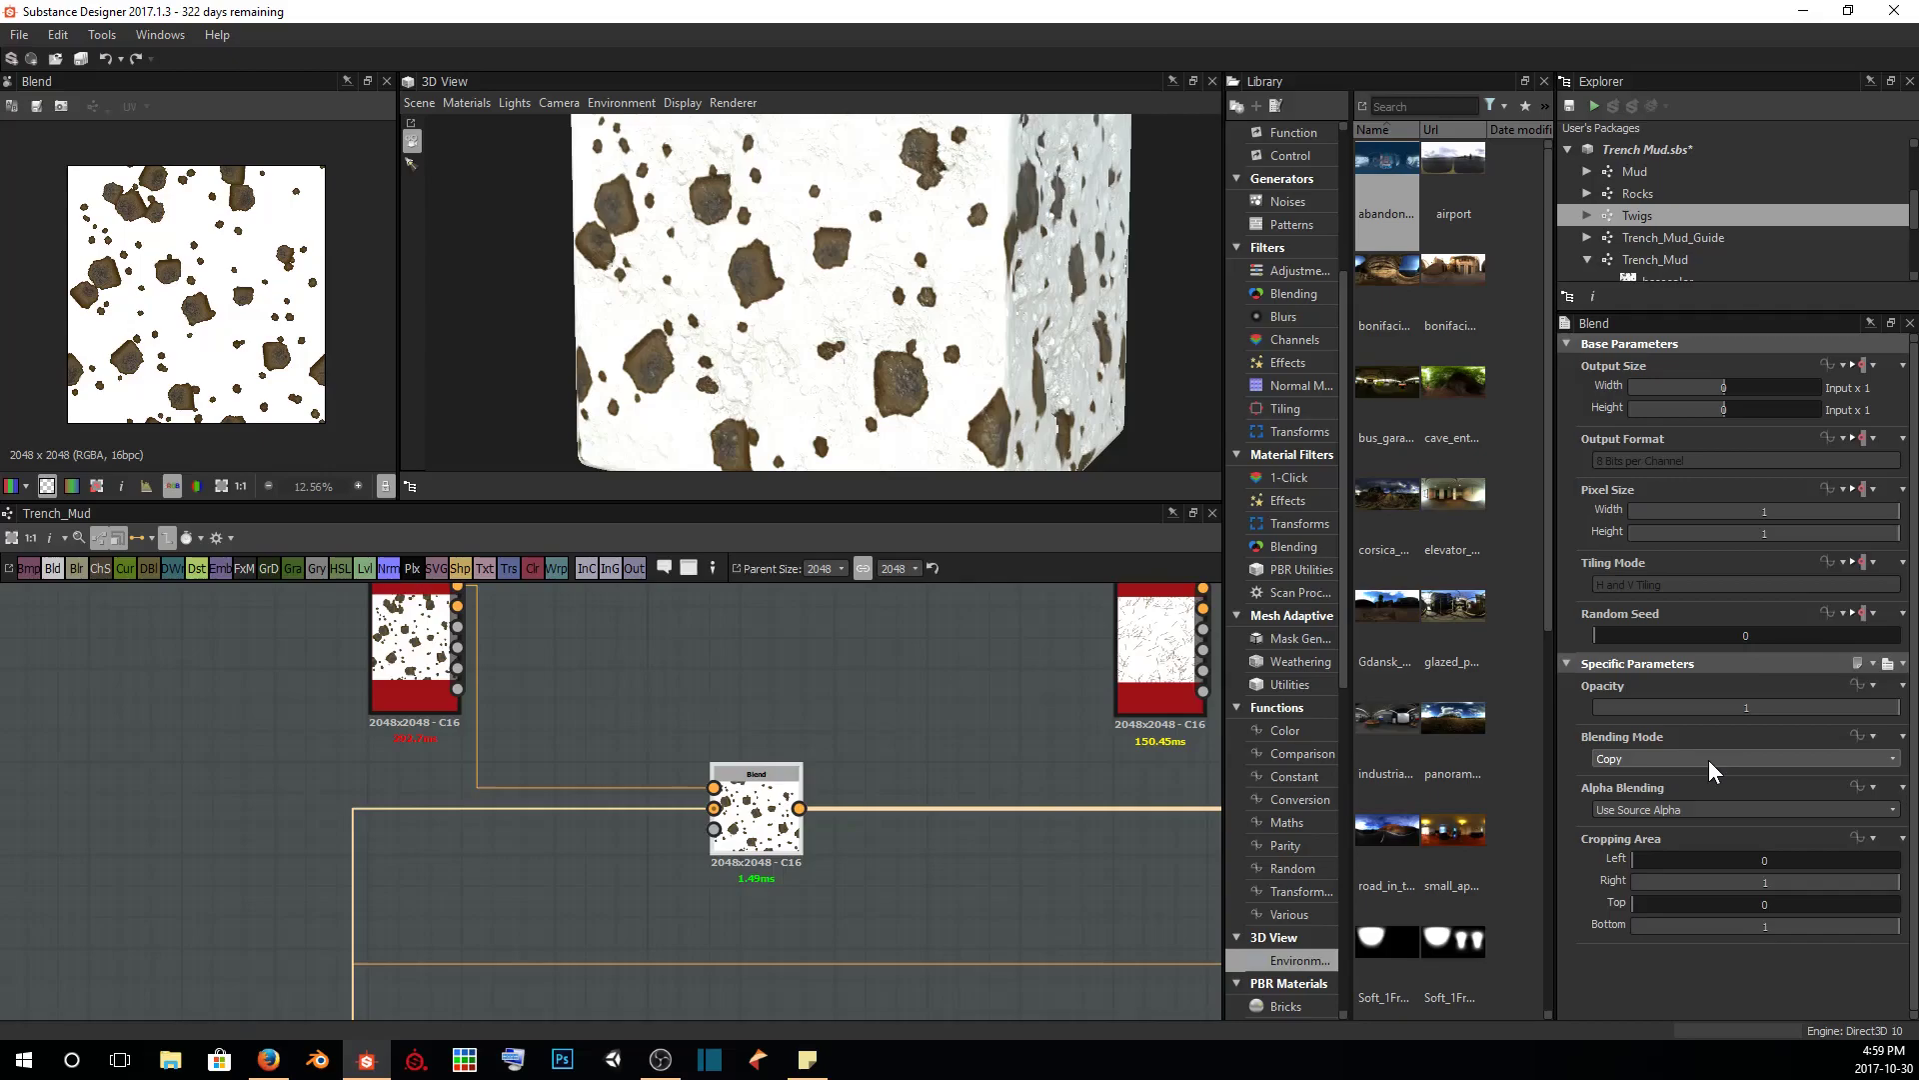
Examine the blended surface in the 3D view from a low angle and preview the Mud node's base color
middle_drag(877, 264, 874, 345)
drag(874, 345, 717, 348)
scroll(768, 340, up, 5)
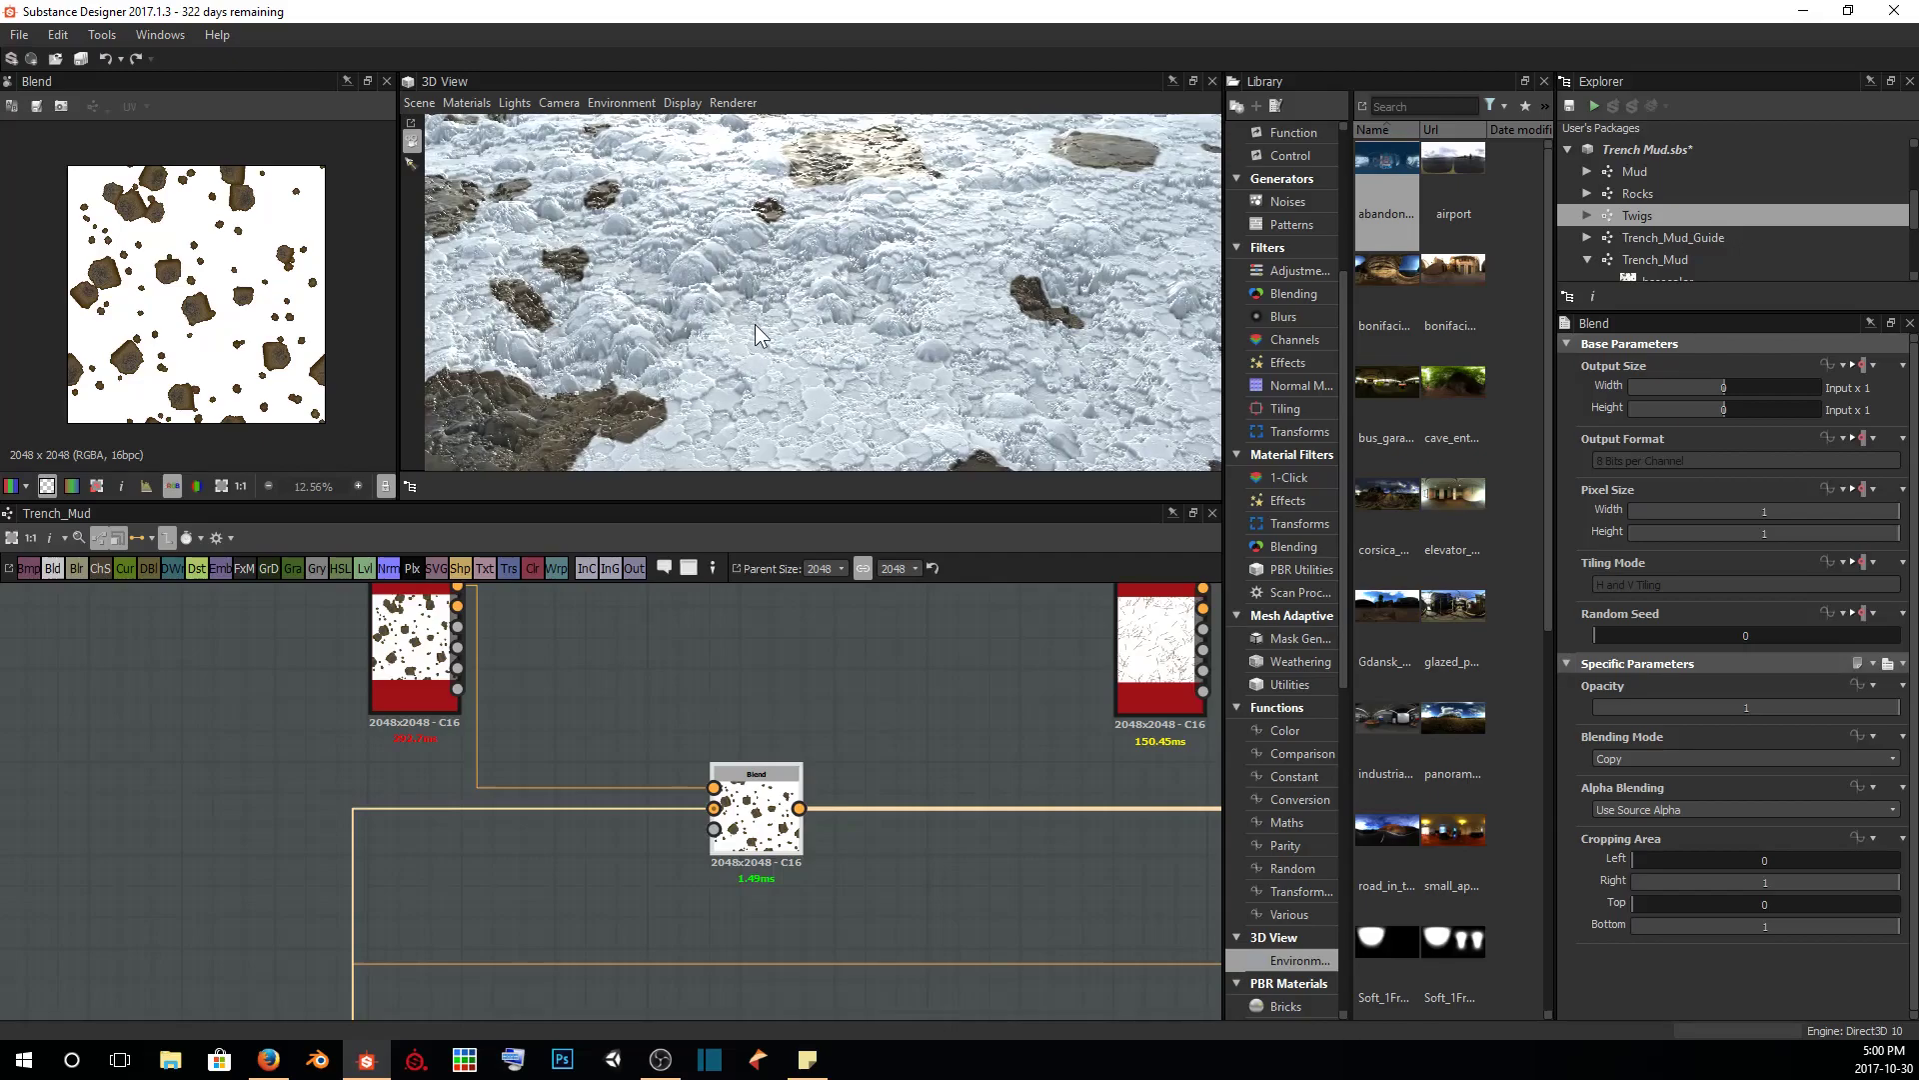
scroll(754, 324, down, 1)
scroll(850, 810, down, 7)
middle_drag(943, 797, 840, 700)
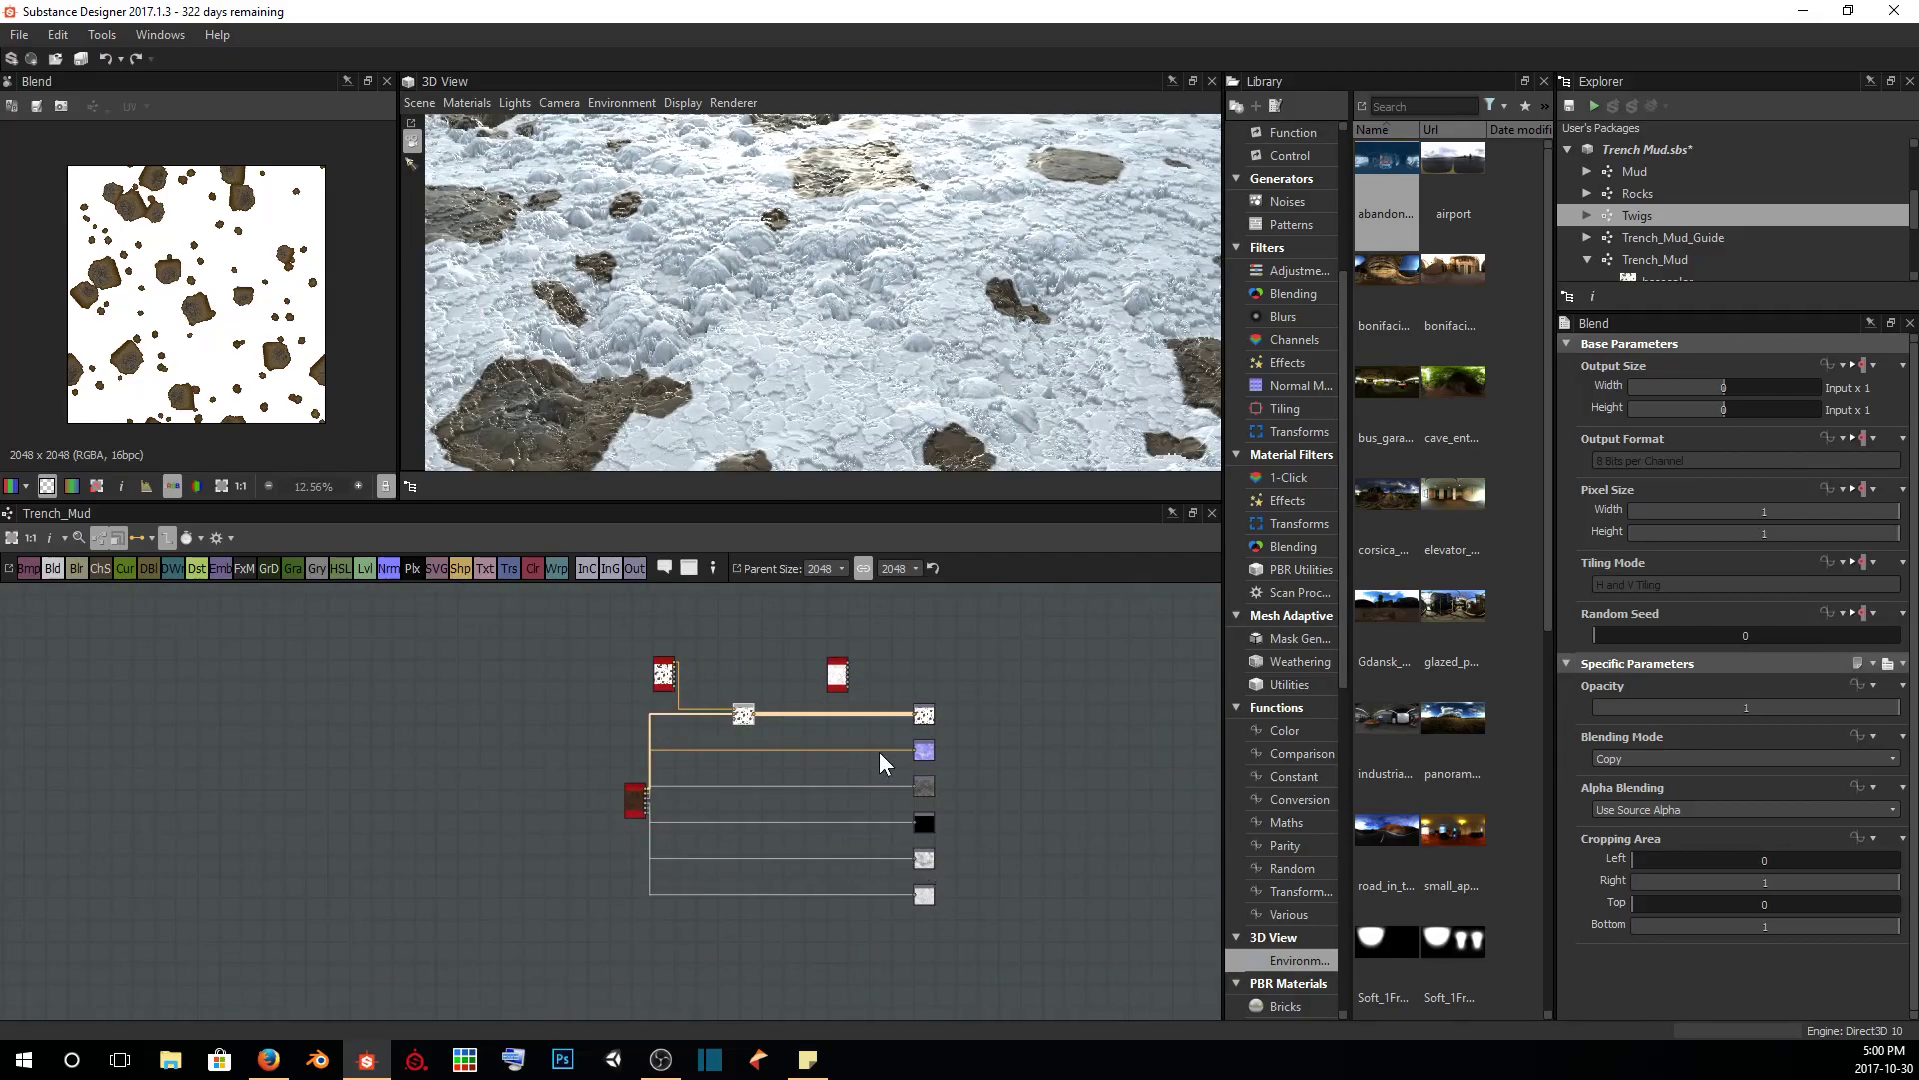
scroll(898, 788, up, 4)
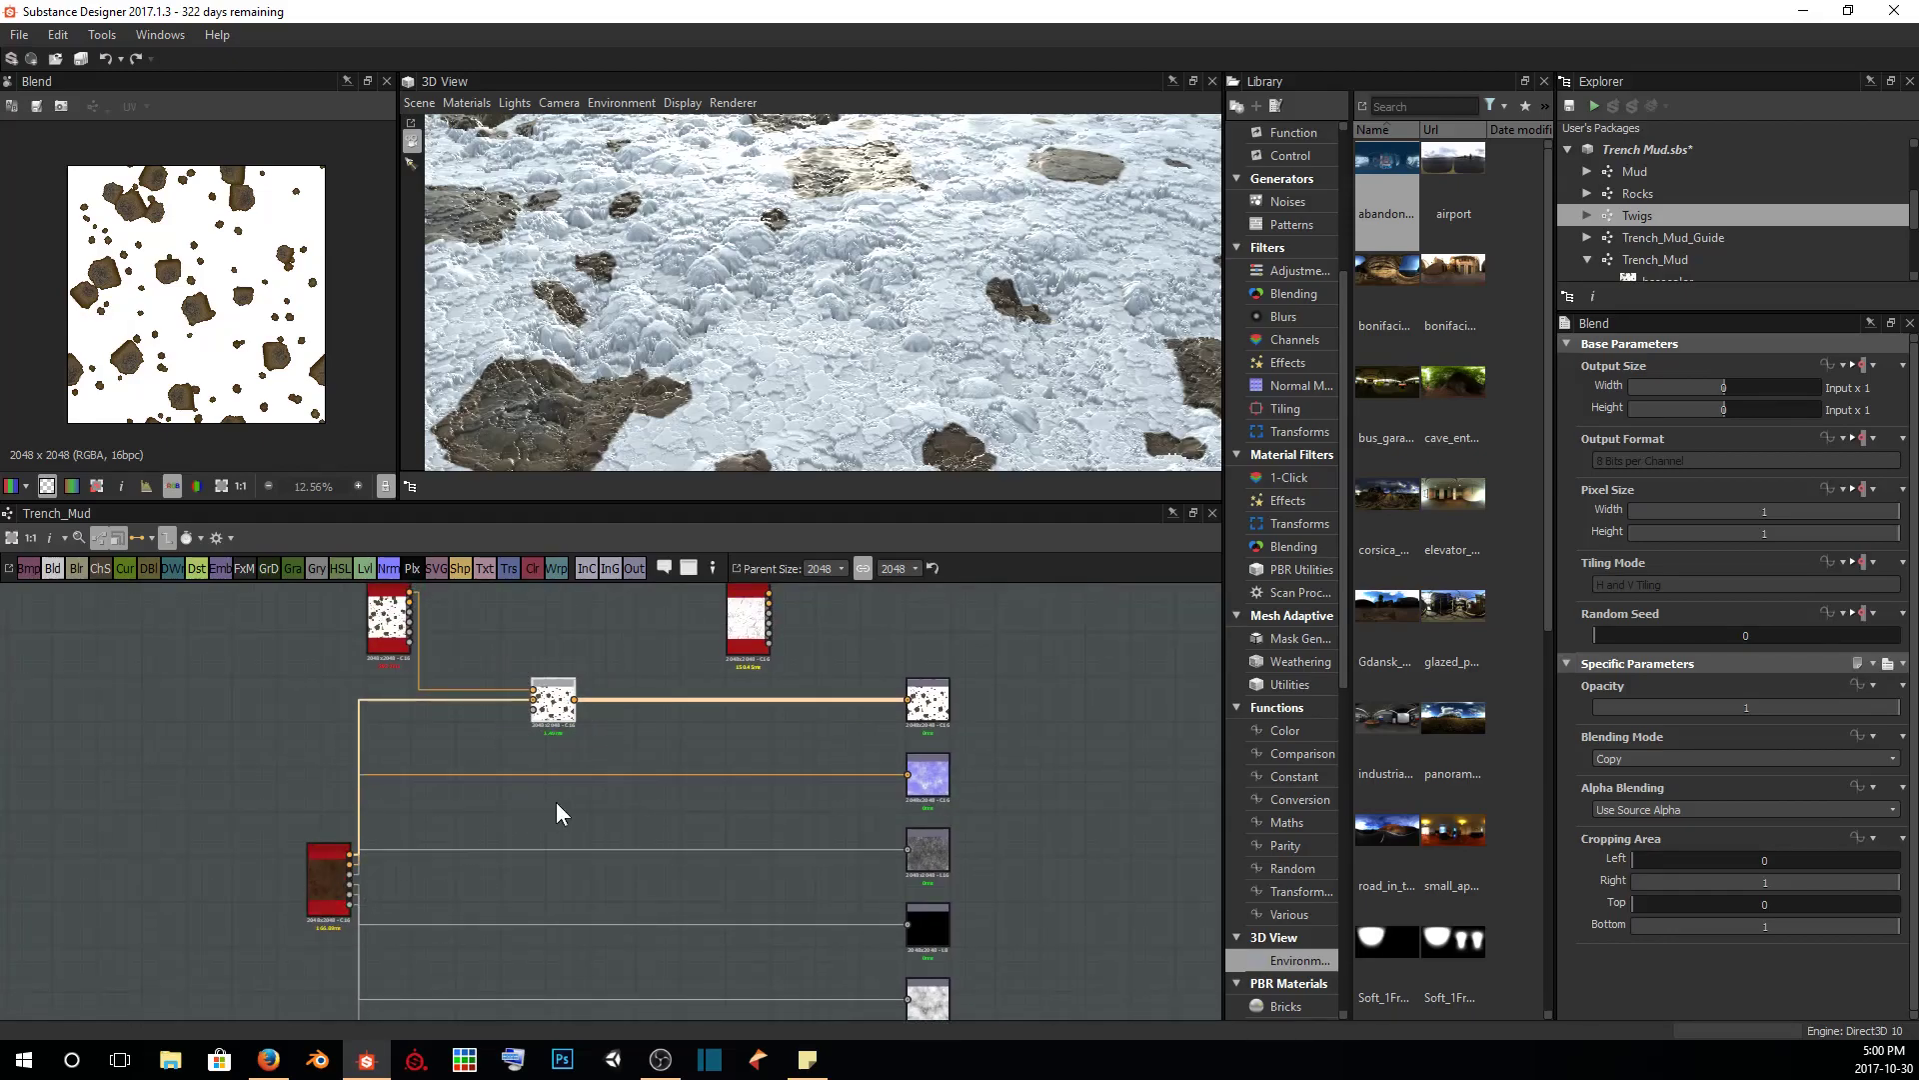
double_click(326, 866)
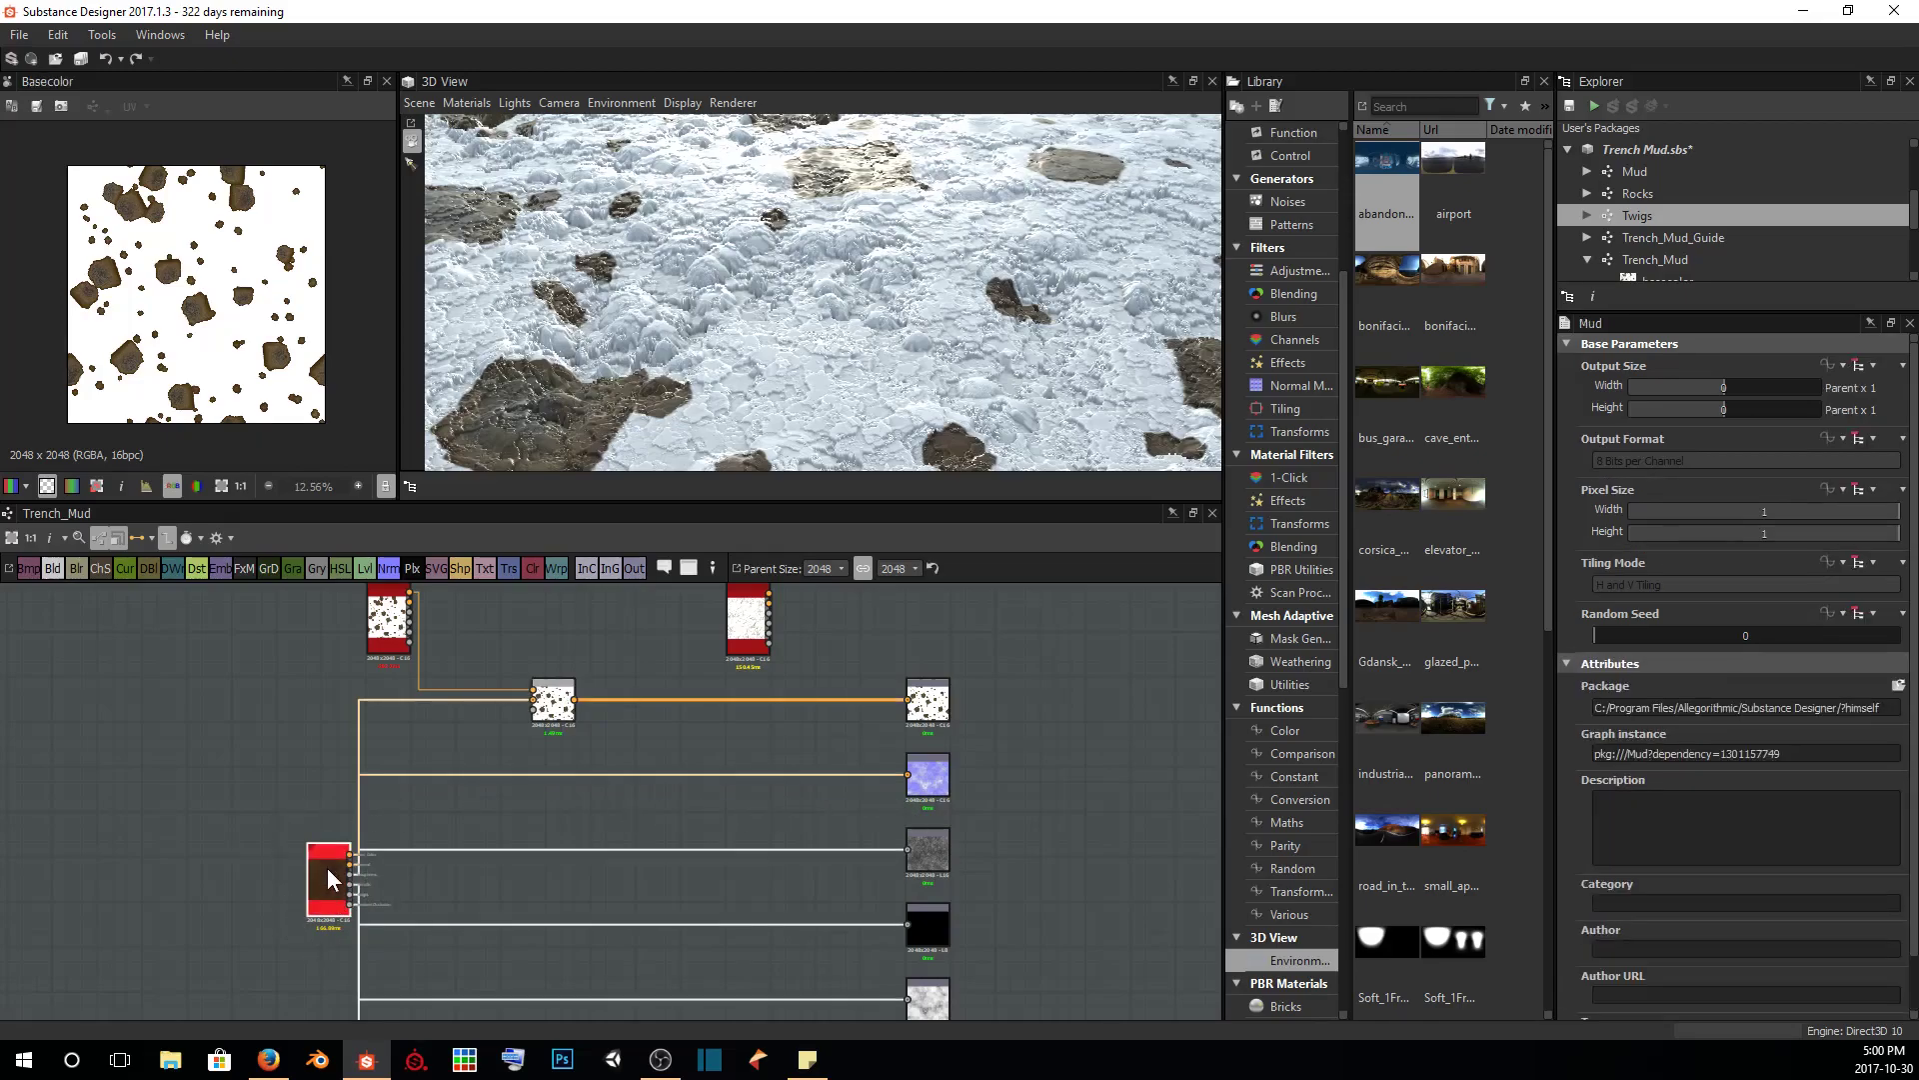
scroll(567, 754, up, 2)
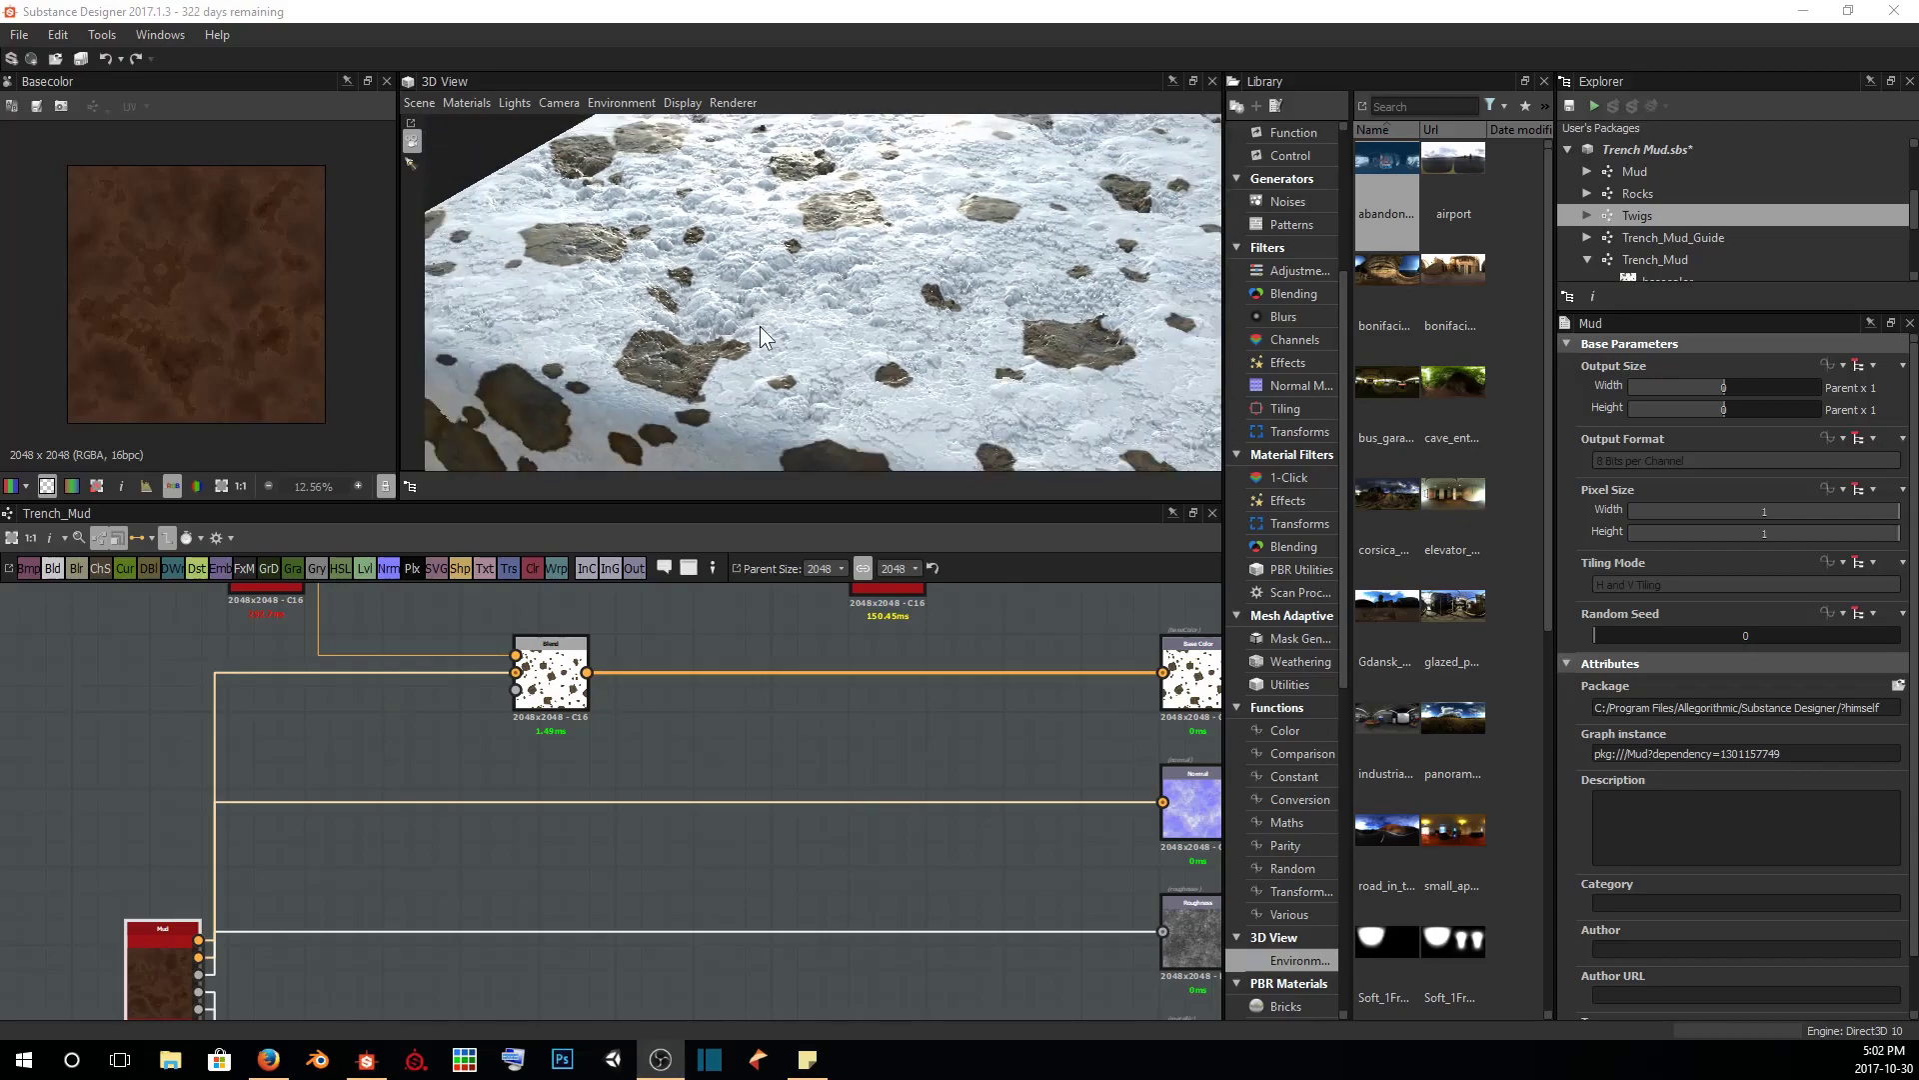
drag(759, 326, 842, 332)
scroll(791, 362, down, 3)
middle_drag(391, 759, 477, 810)
middle_drag(560, 859, 630, 776)
middle_drag(771, 767, 183, 757)
Insert a Blend node on the Normal link below the first one and connect the Rocks Normal output to its foreground
middle_drag(882, 773, 722, 721)
key(space)
text(ble)
key(Return)
drag(827, 796, 698, 691)
scroll(702, 698, down, 1)
middle_drag(660, 590, 621, 756)
drag(463, 603, 671, 885)
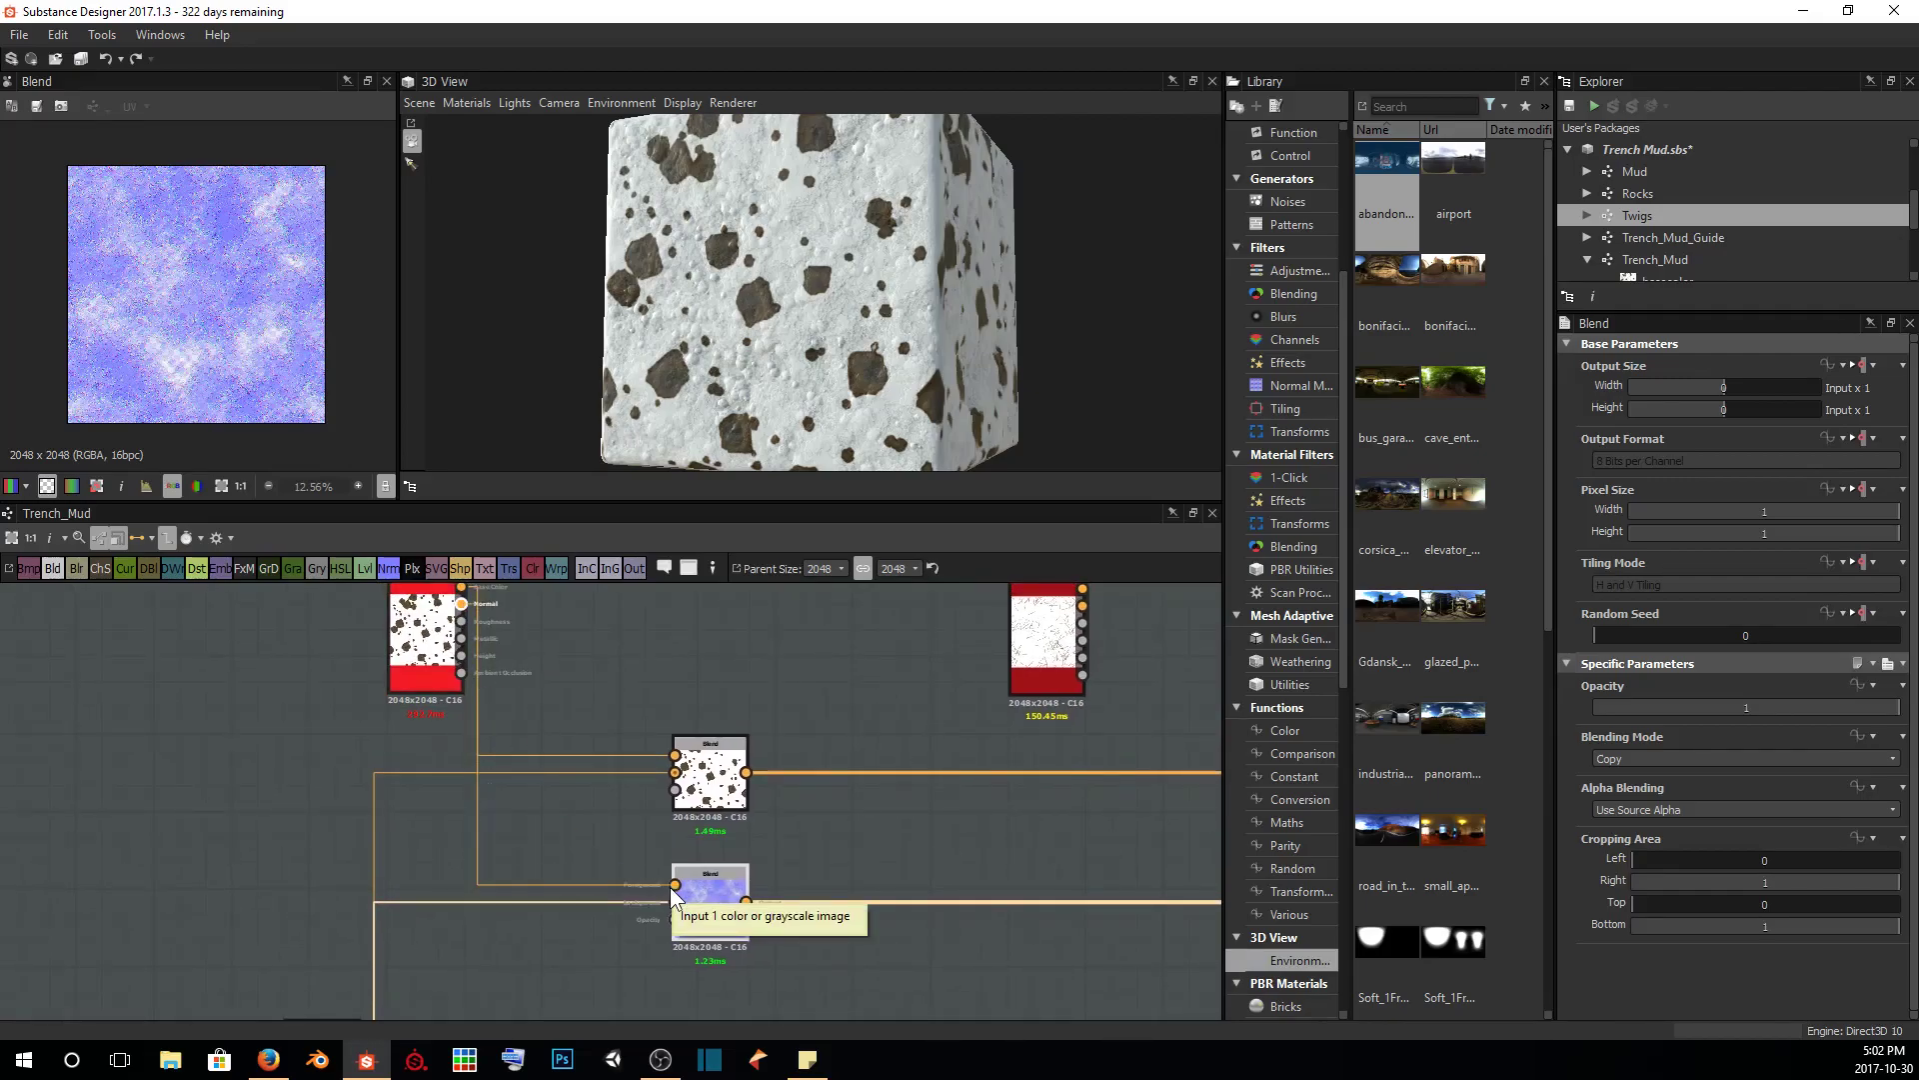
scroll(686, 920, up, 5)
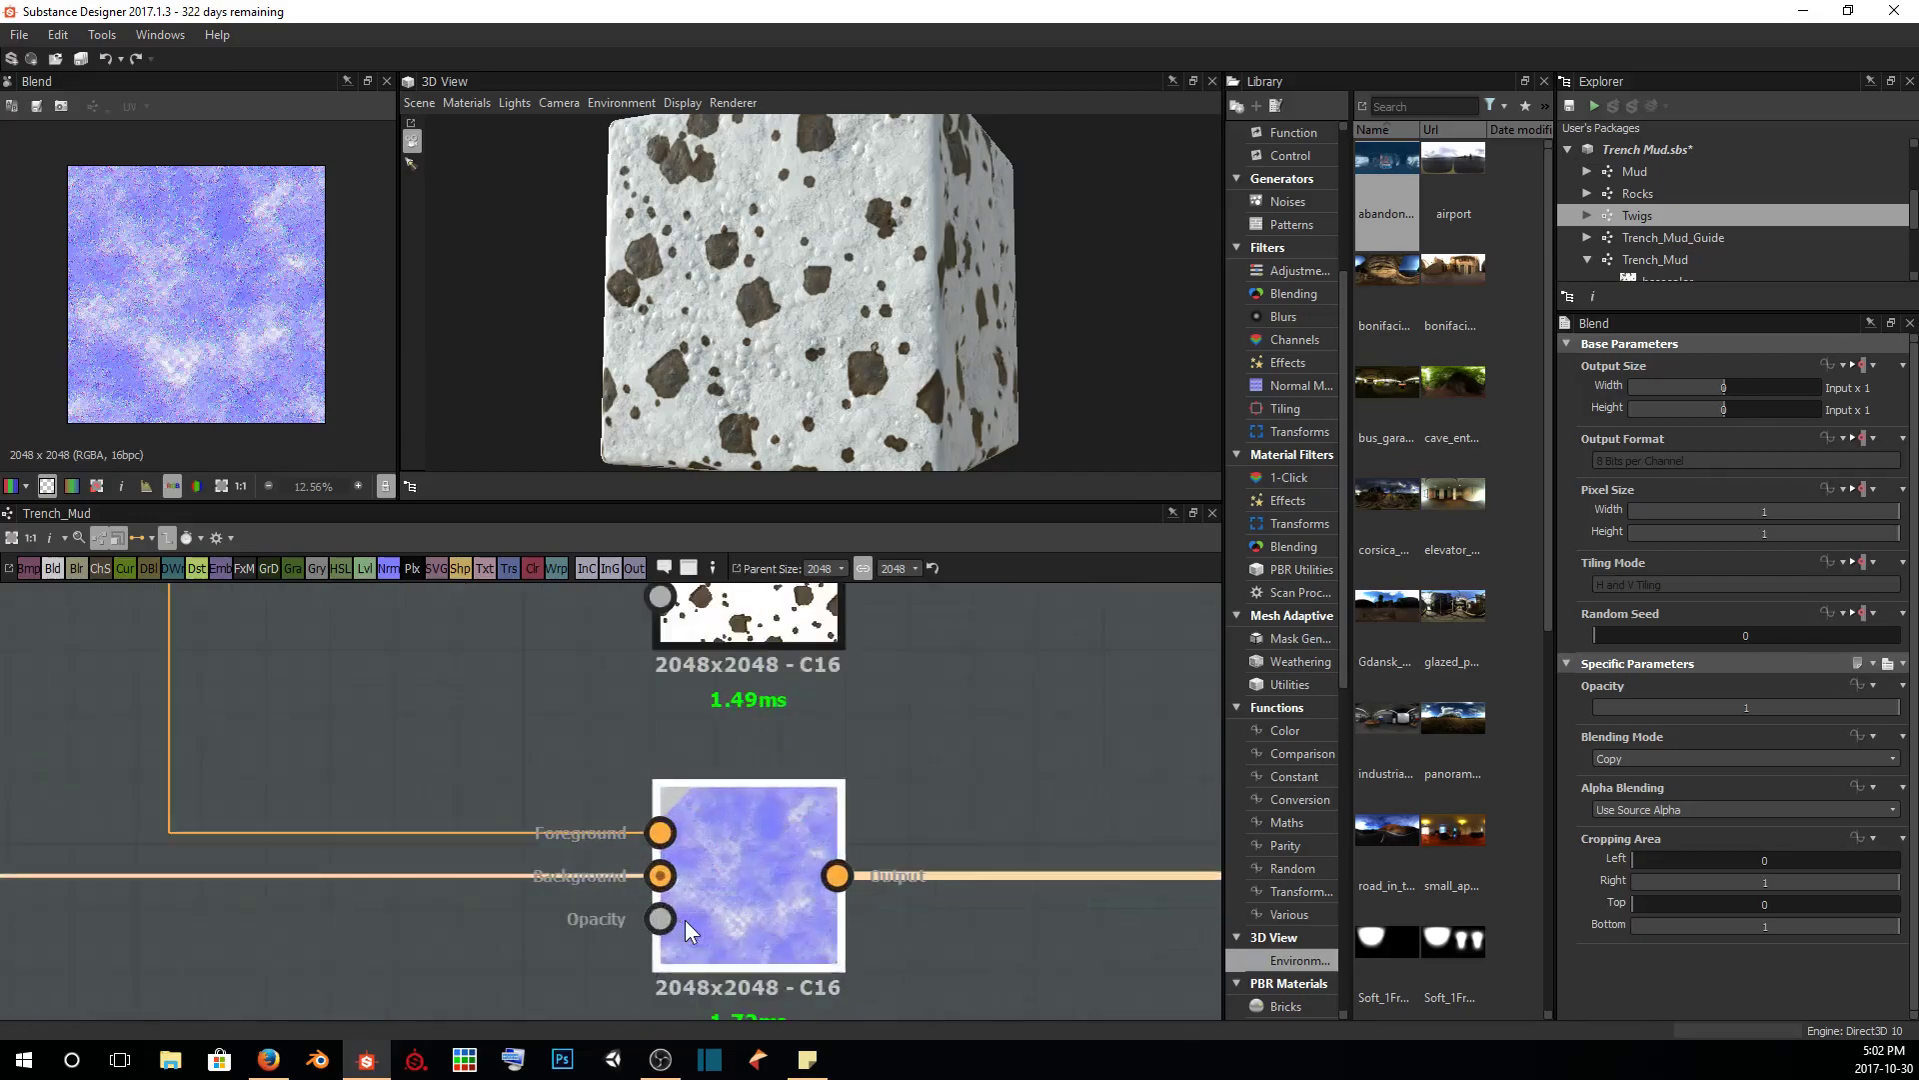
scroll(738, 847, down, 5)
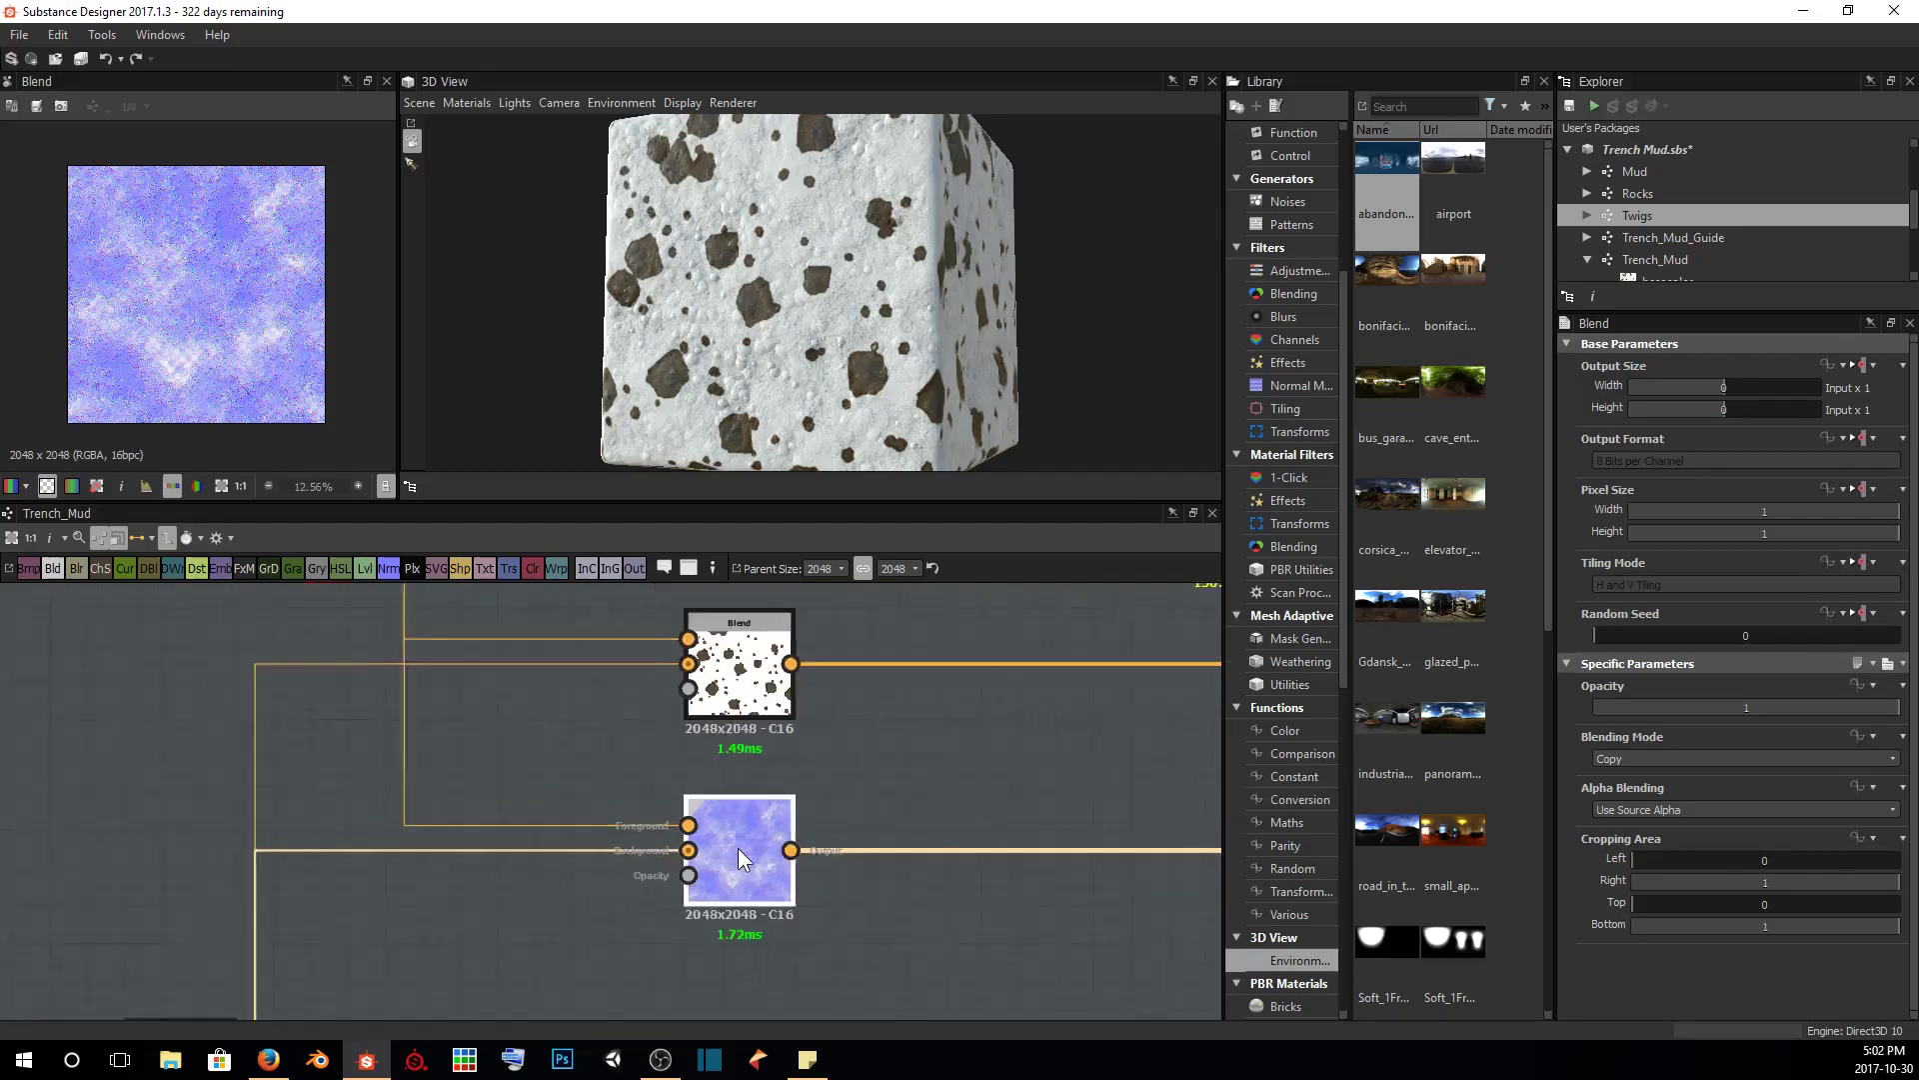
middle_drag(818, 905, 805, 817)
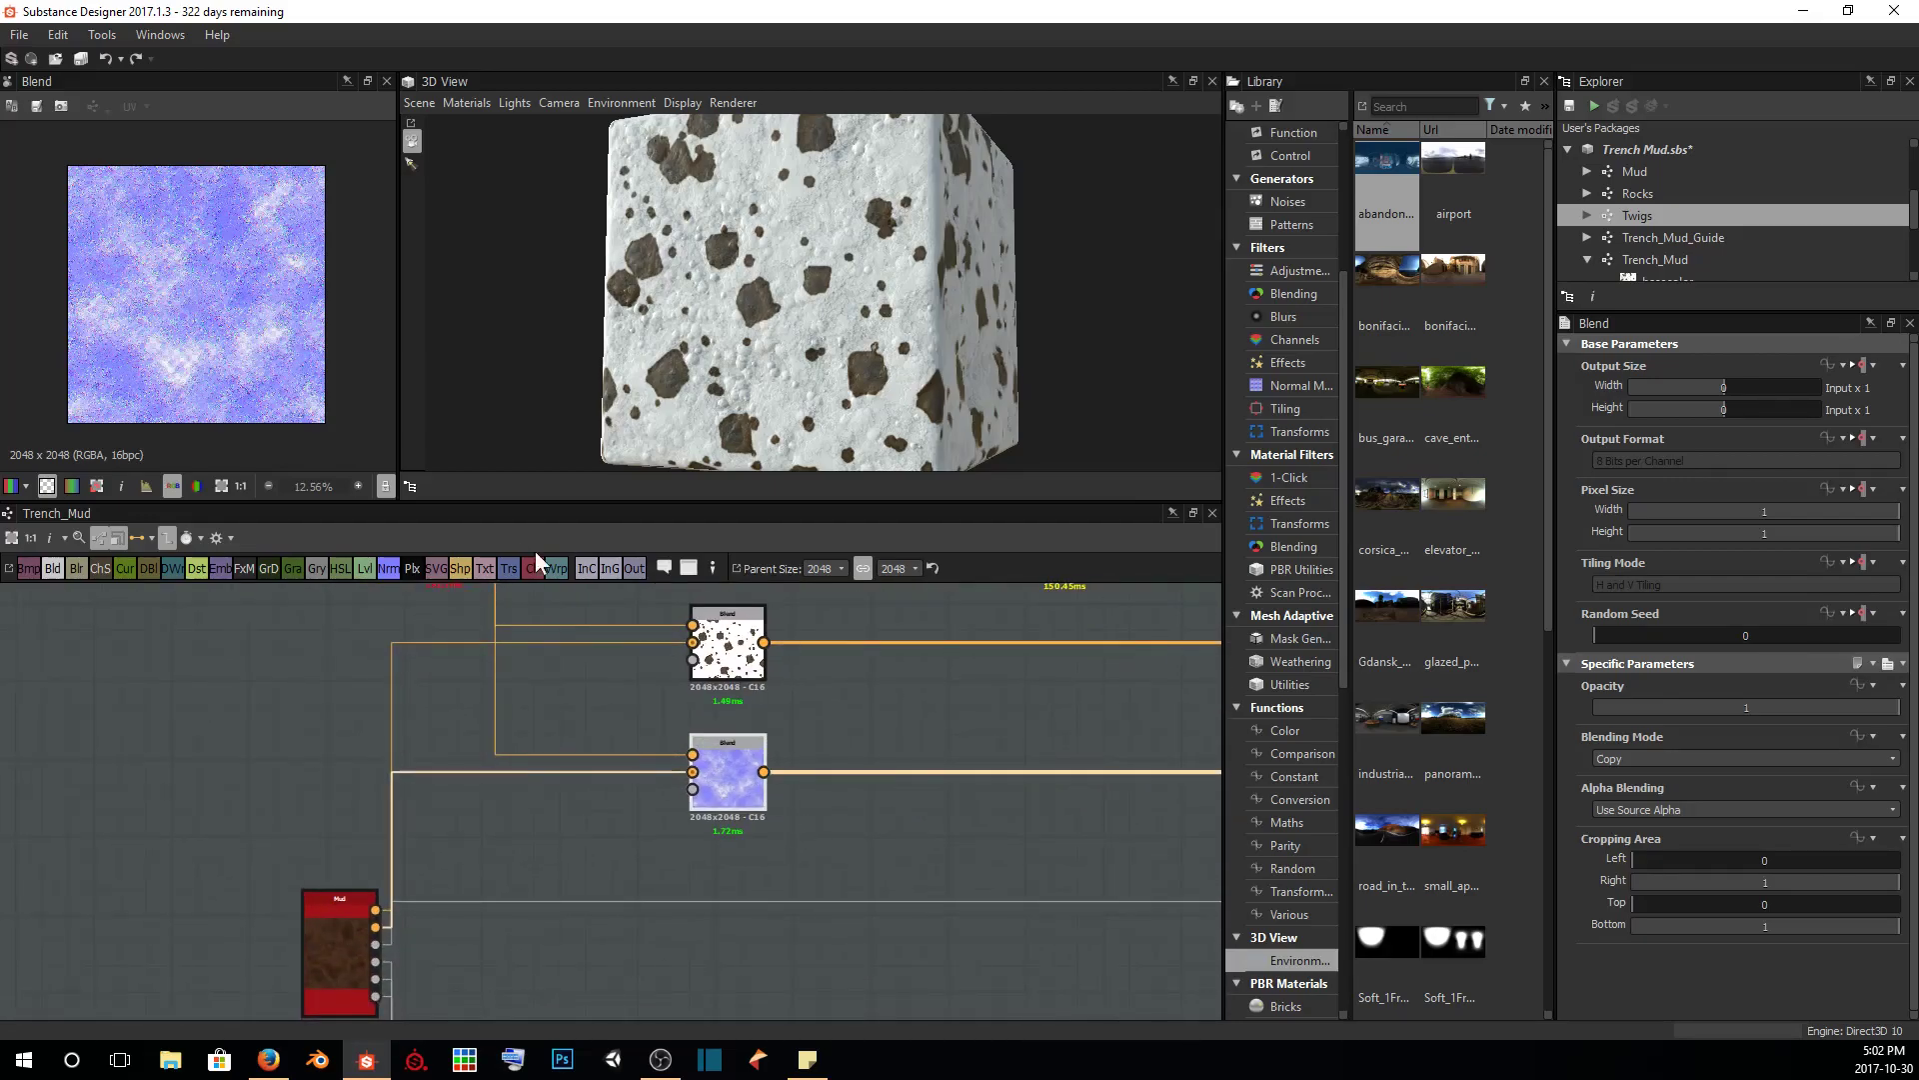
Feed the Metallic output from a new black grayscale Uniform Color node aligned with it, replacing the Mud link
scroll(692, 842, down, 4)
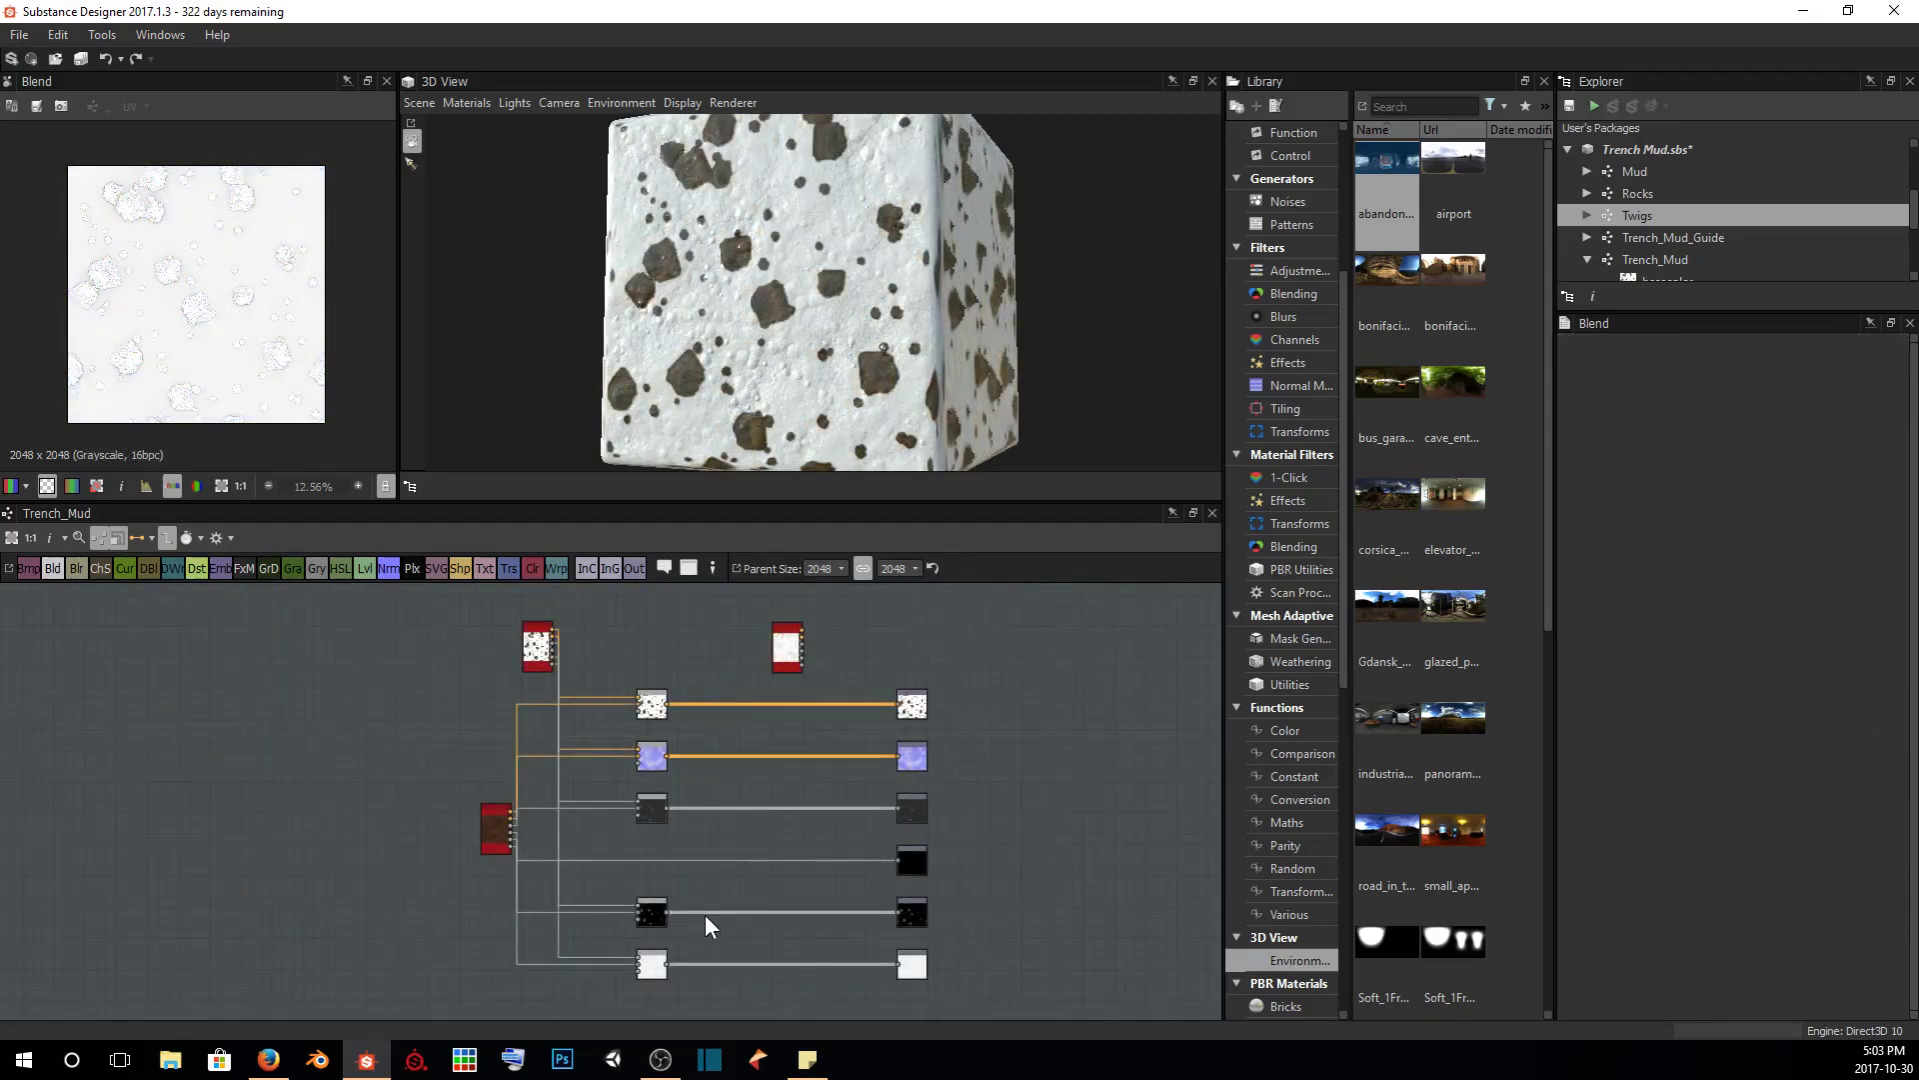
scroll(932, 885, up, 1)
scroll(930, 882, up, 8)
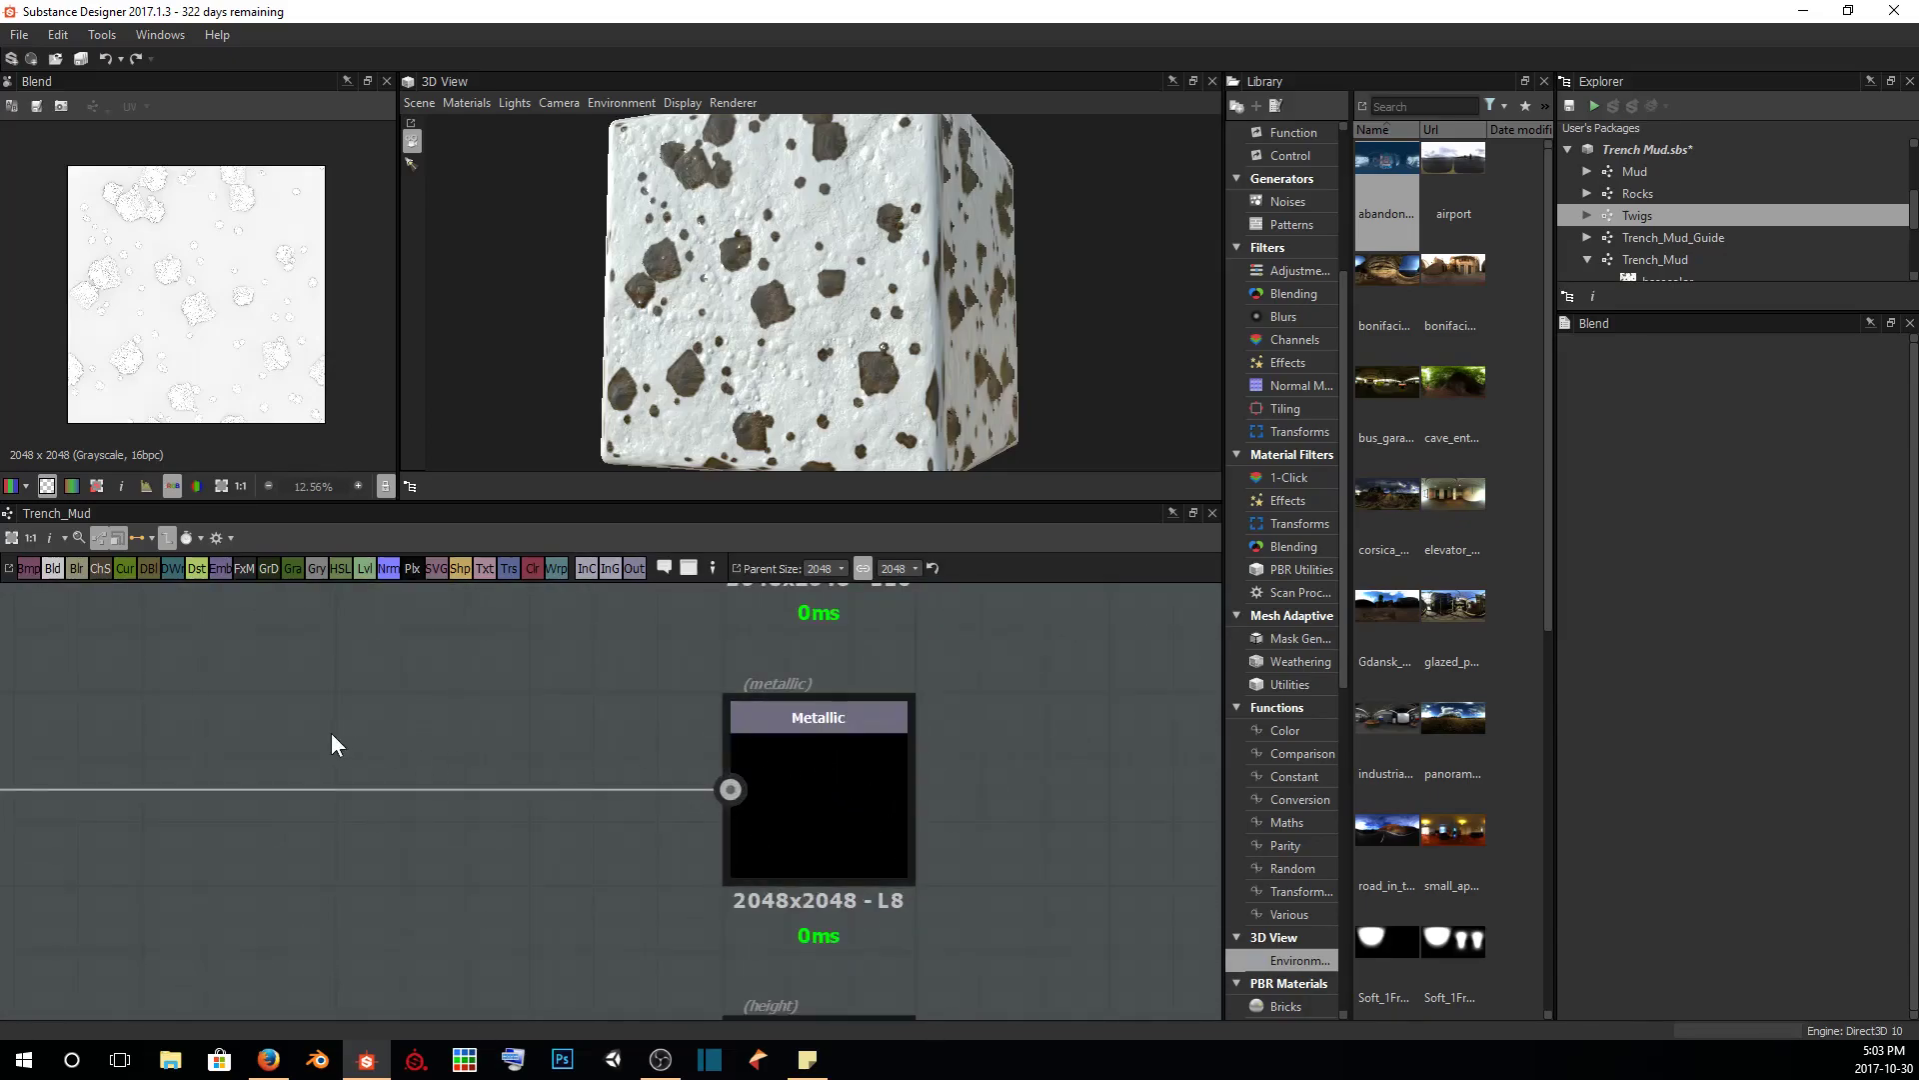
middle_drag(313, 737, 550, 720)
scroll(566, 750, down, 8)
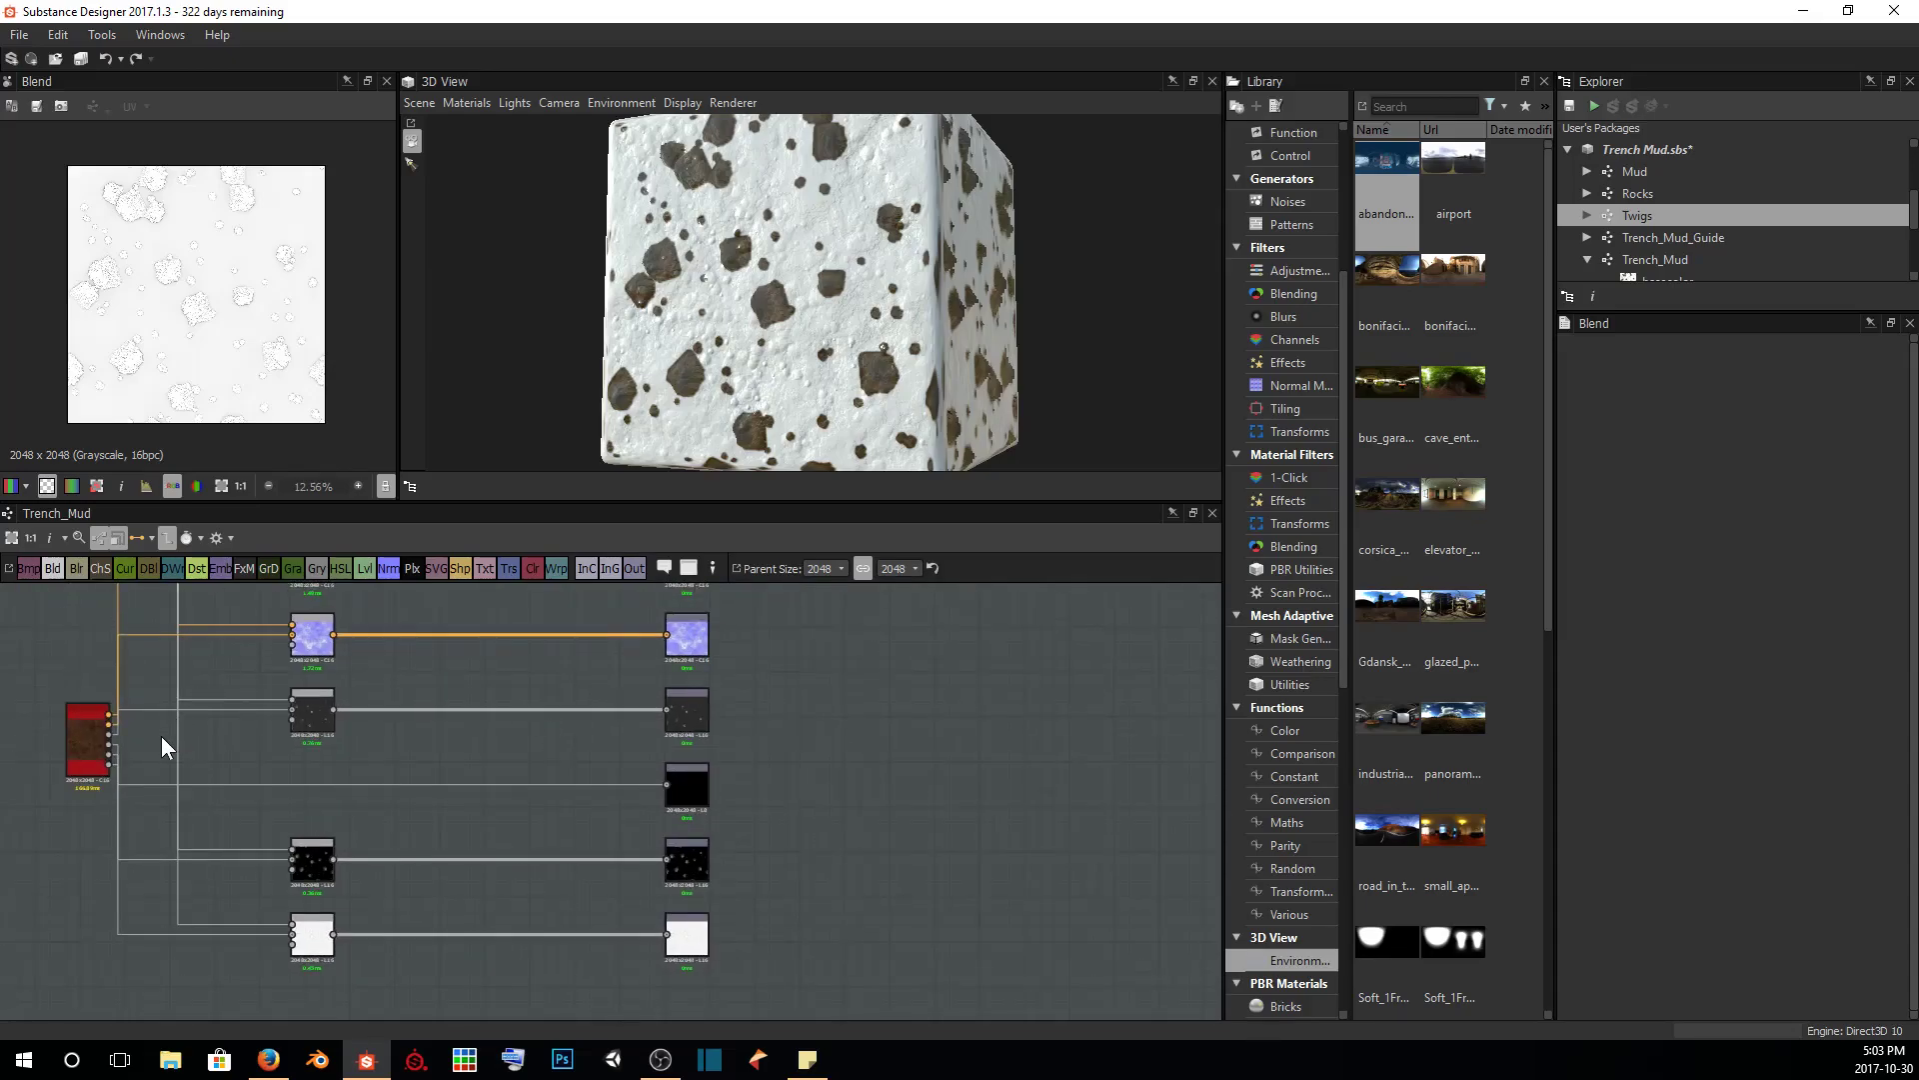
scroll(595, 778, up, 4)
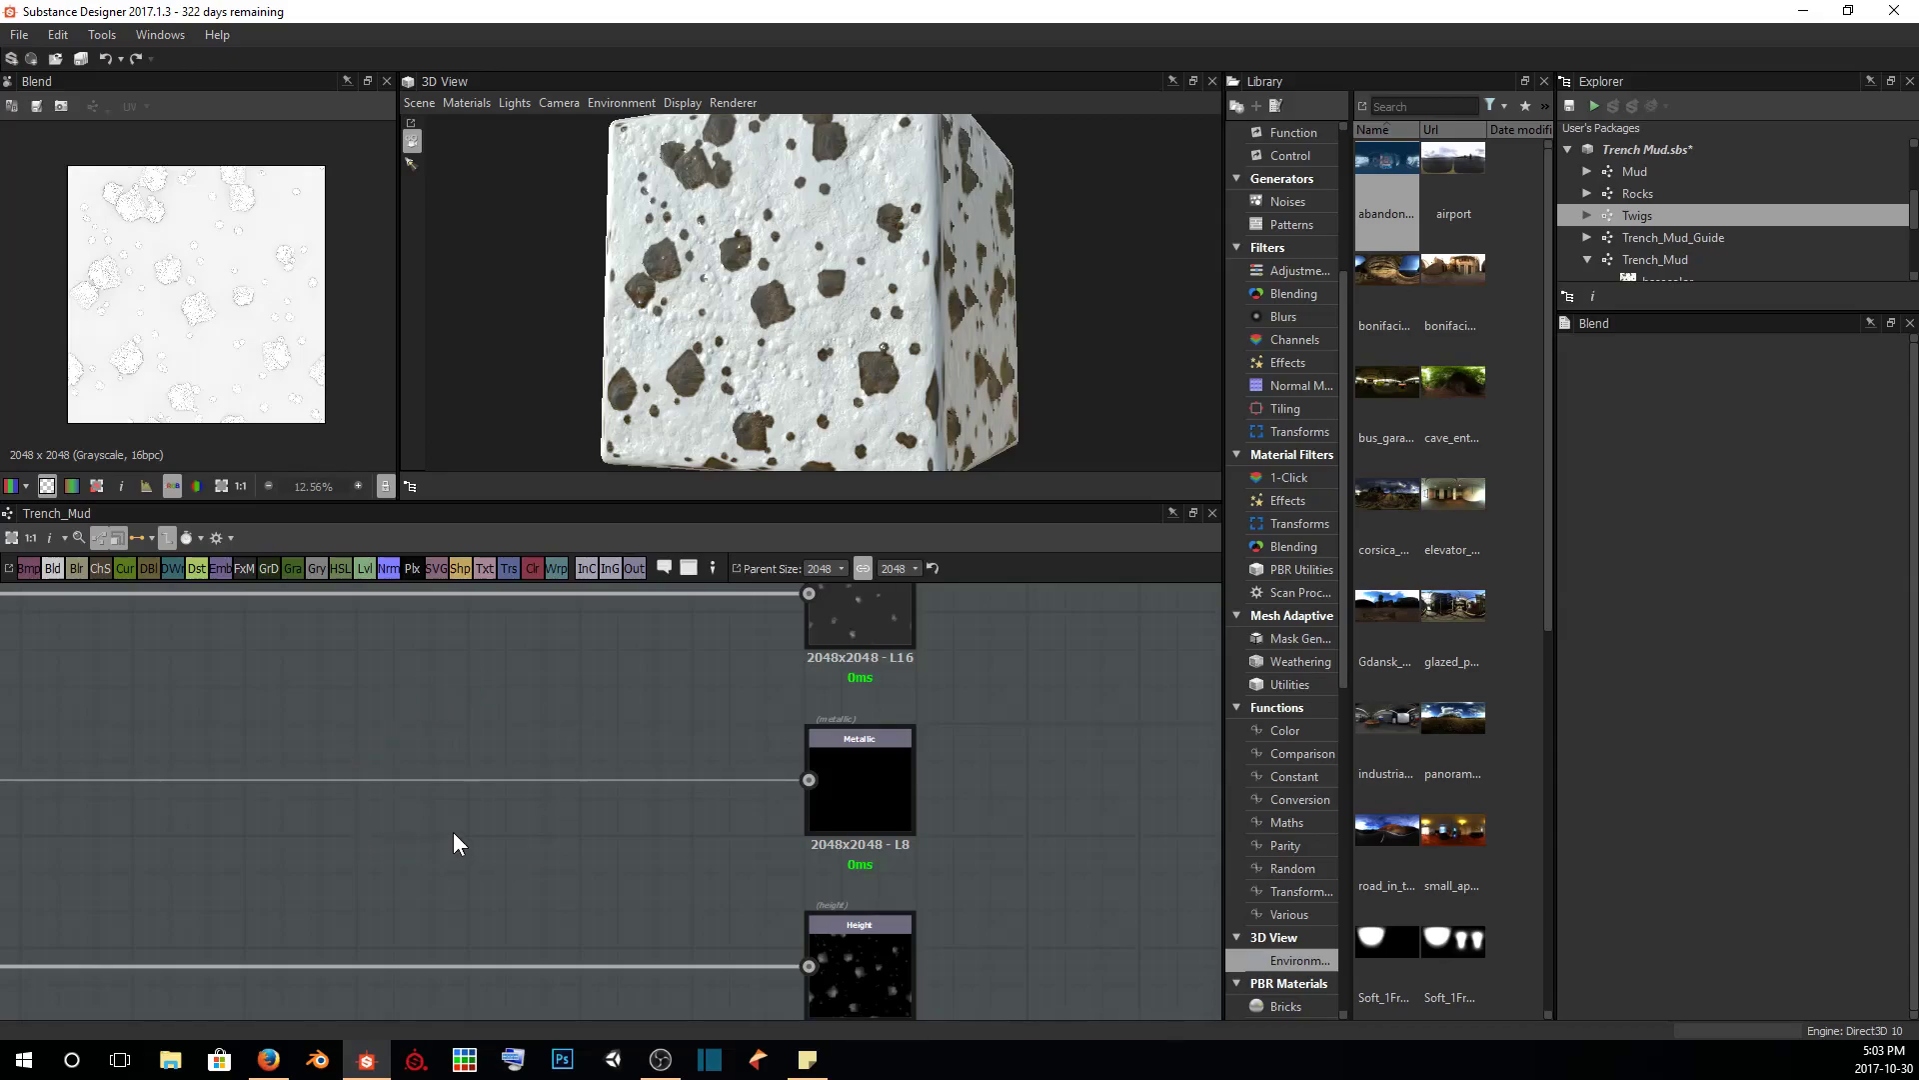
click(532, 568)
drag(592, 816, 849, 790)
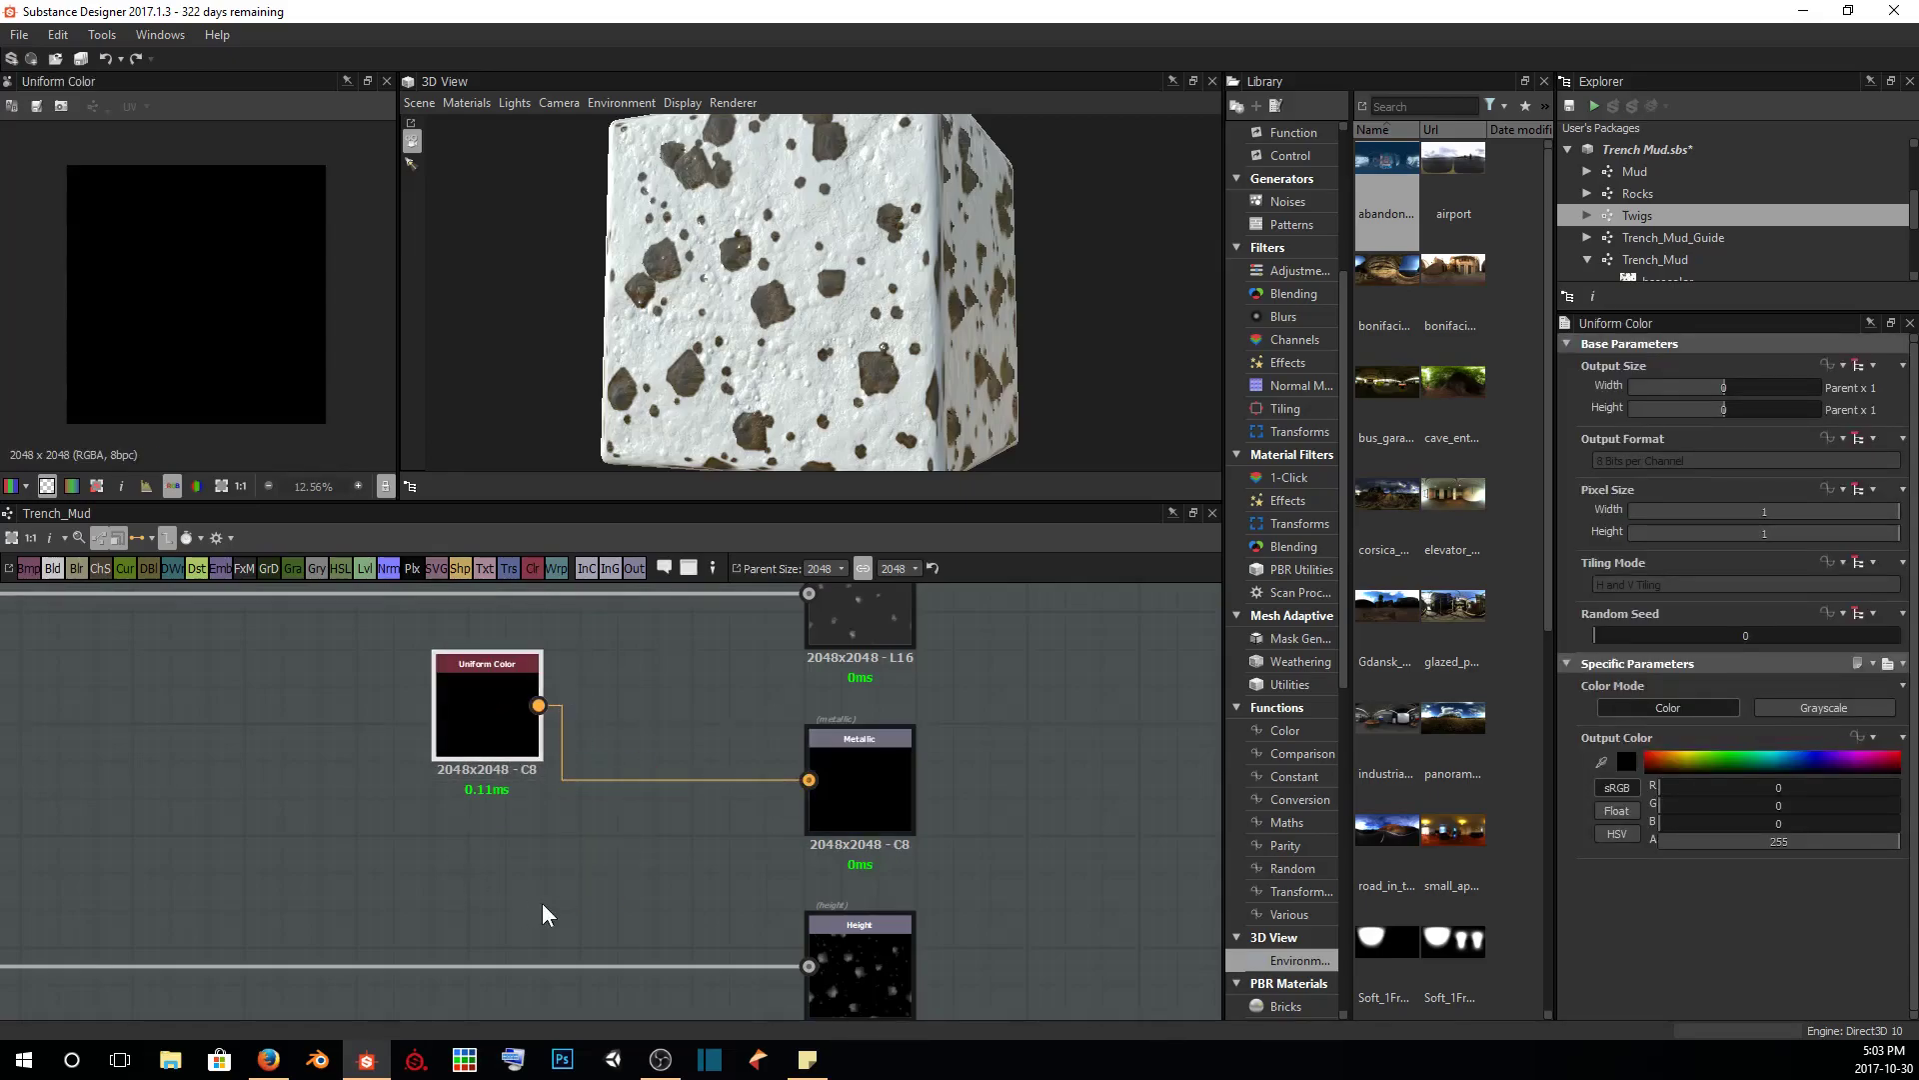
drag(508, 719, 508, 758)
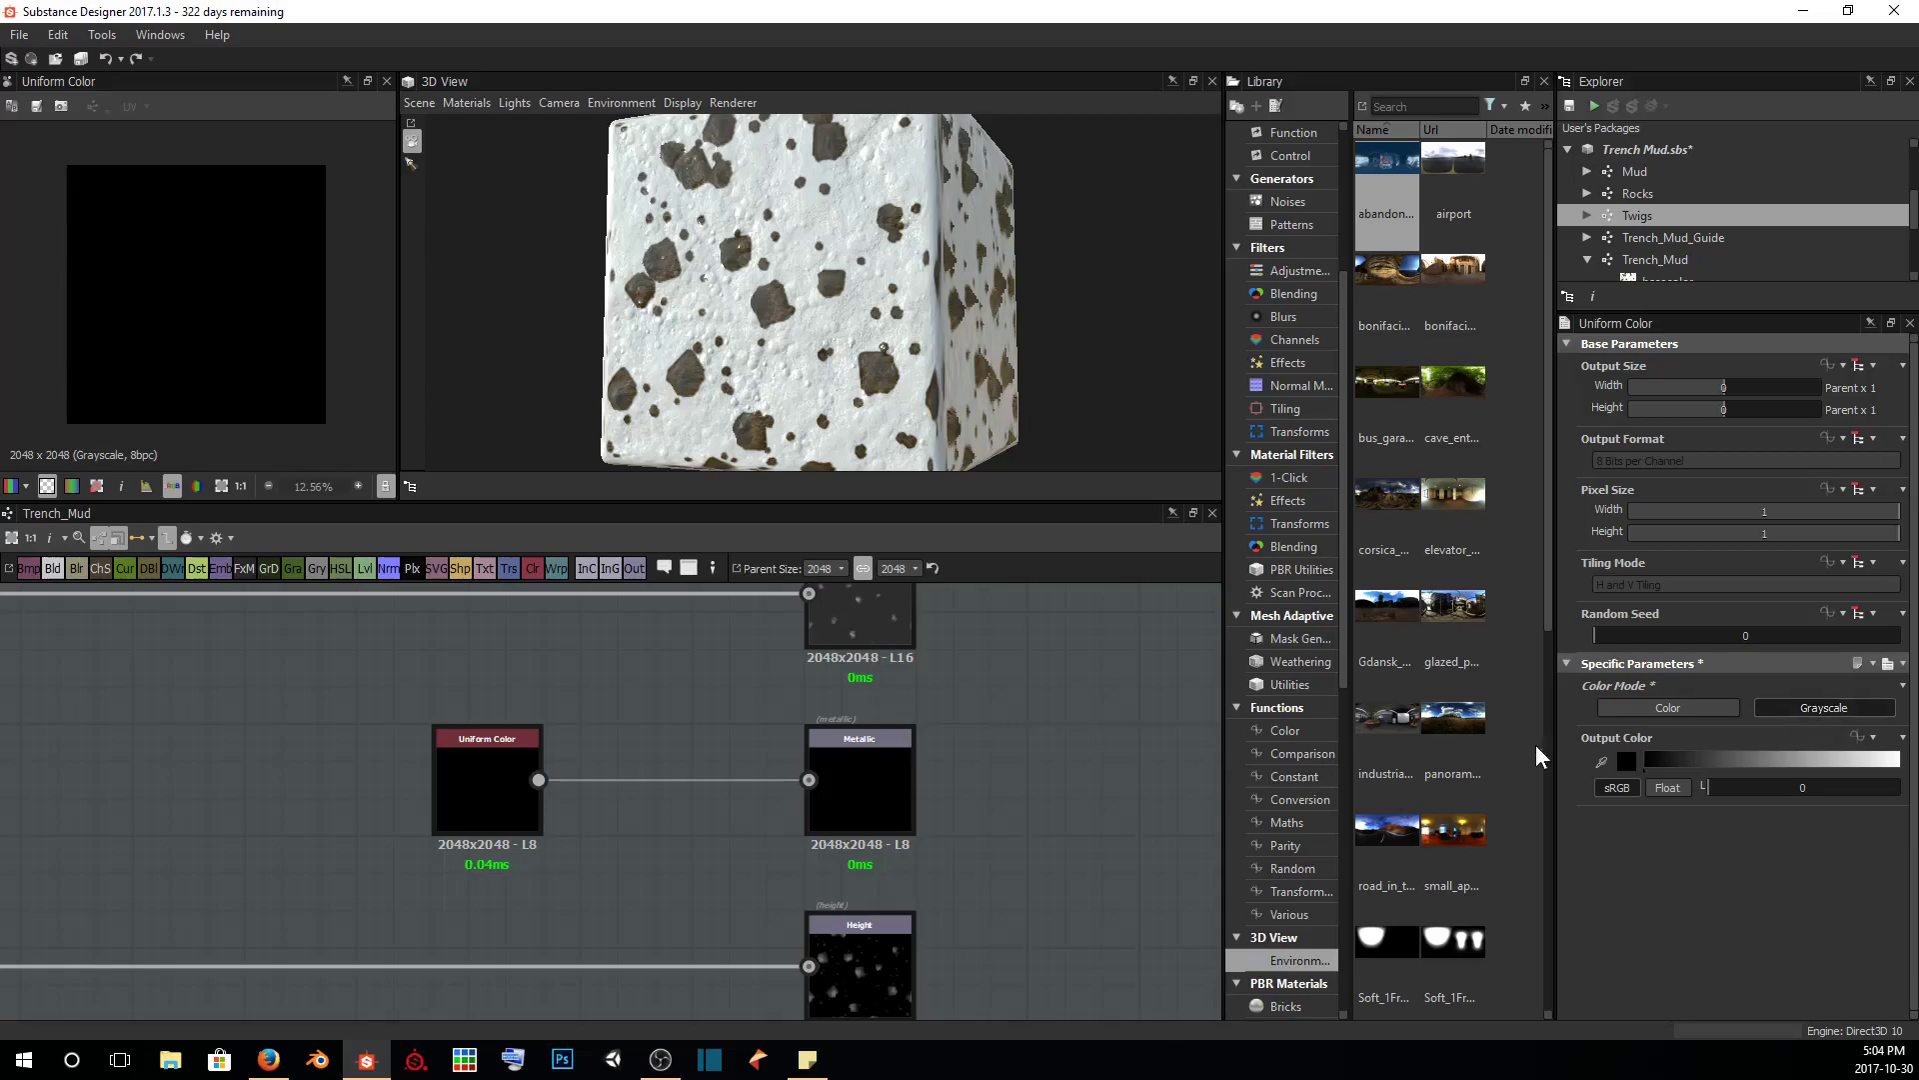
Insert a Levels node between the Uniform Color node and the Metallic output
click(488, 807)
key(space)
text(levels)
key(Return)
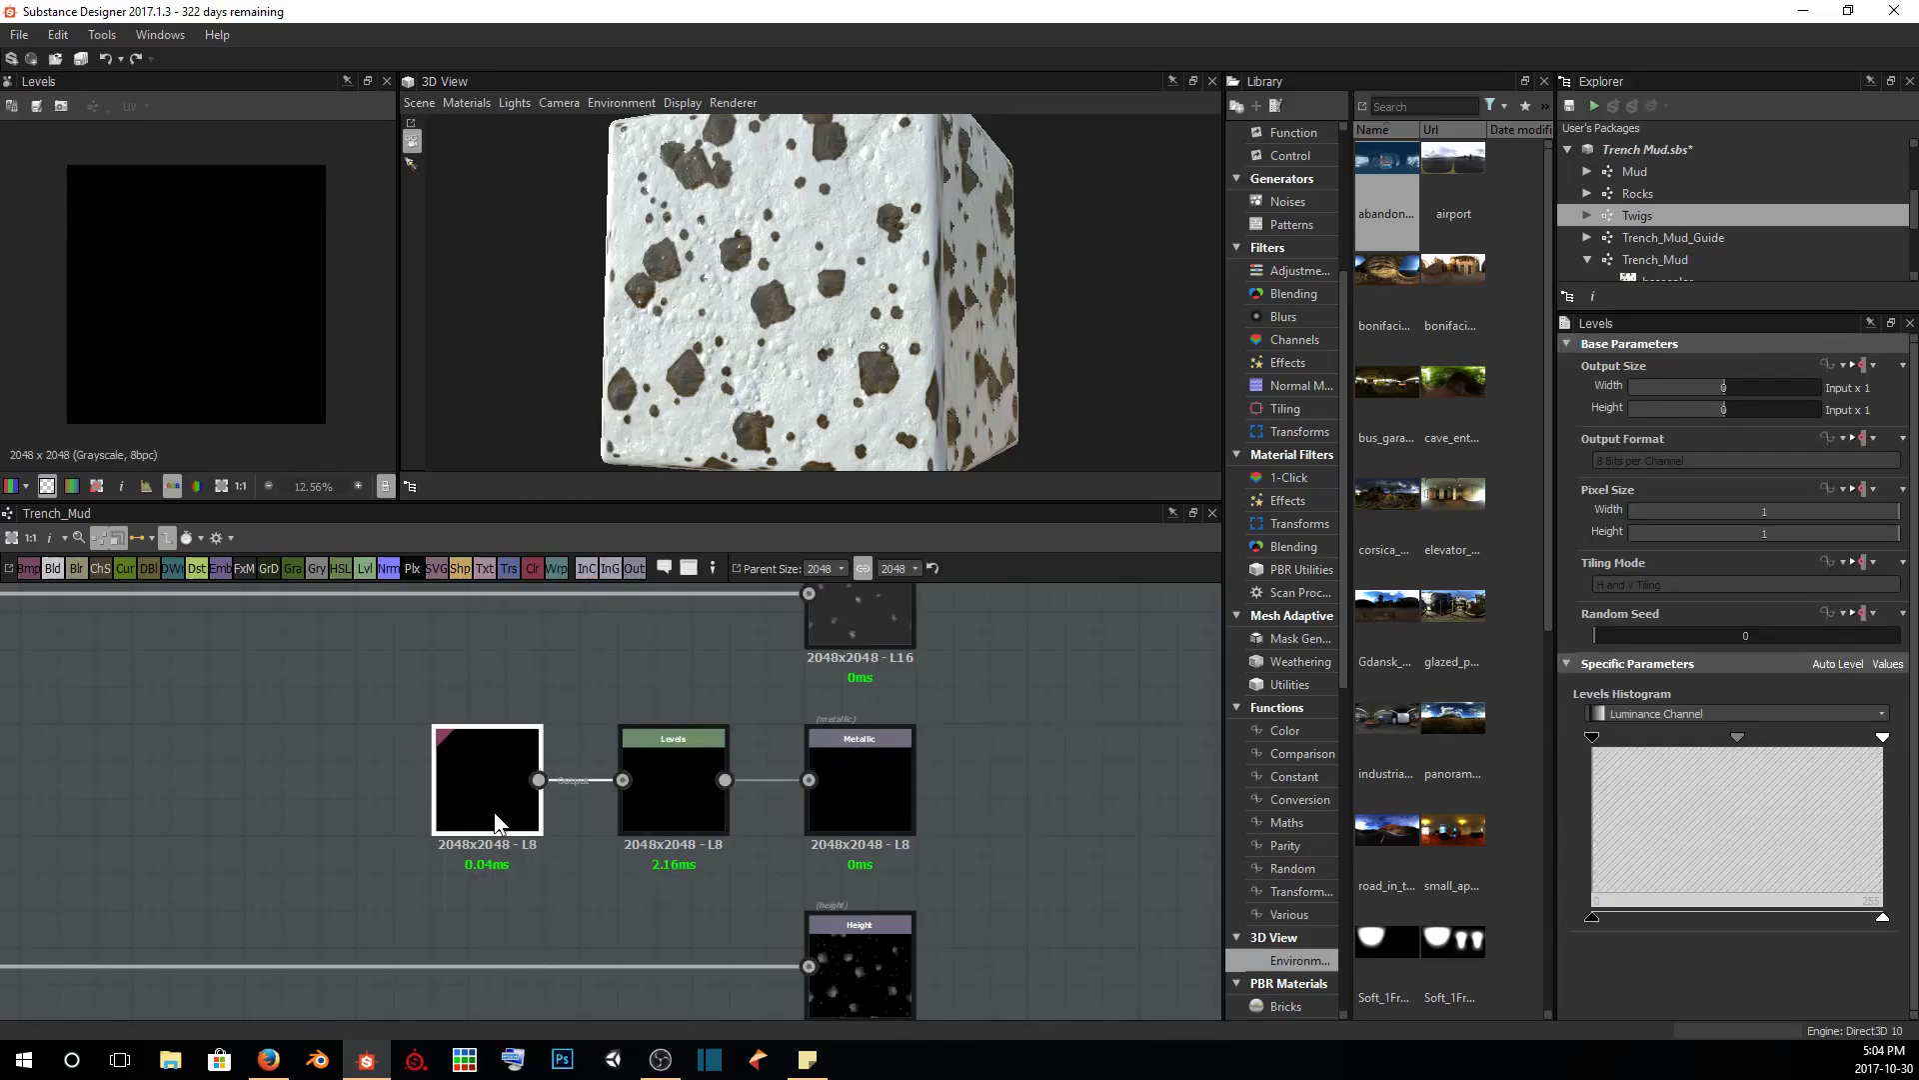
Set the Uniform Color node's output size to an absolute 16 x 16 px
click(495, 821)
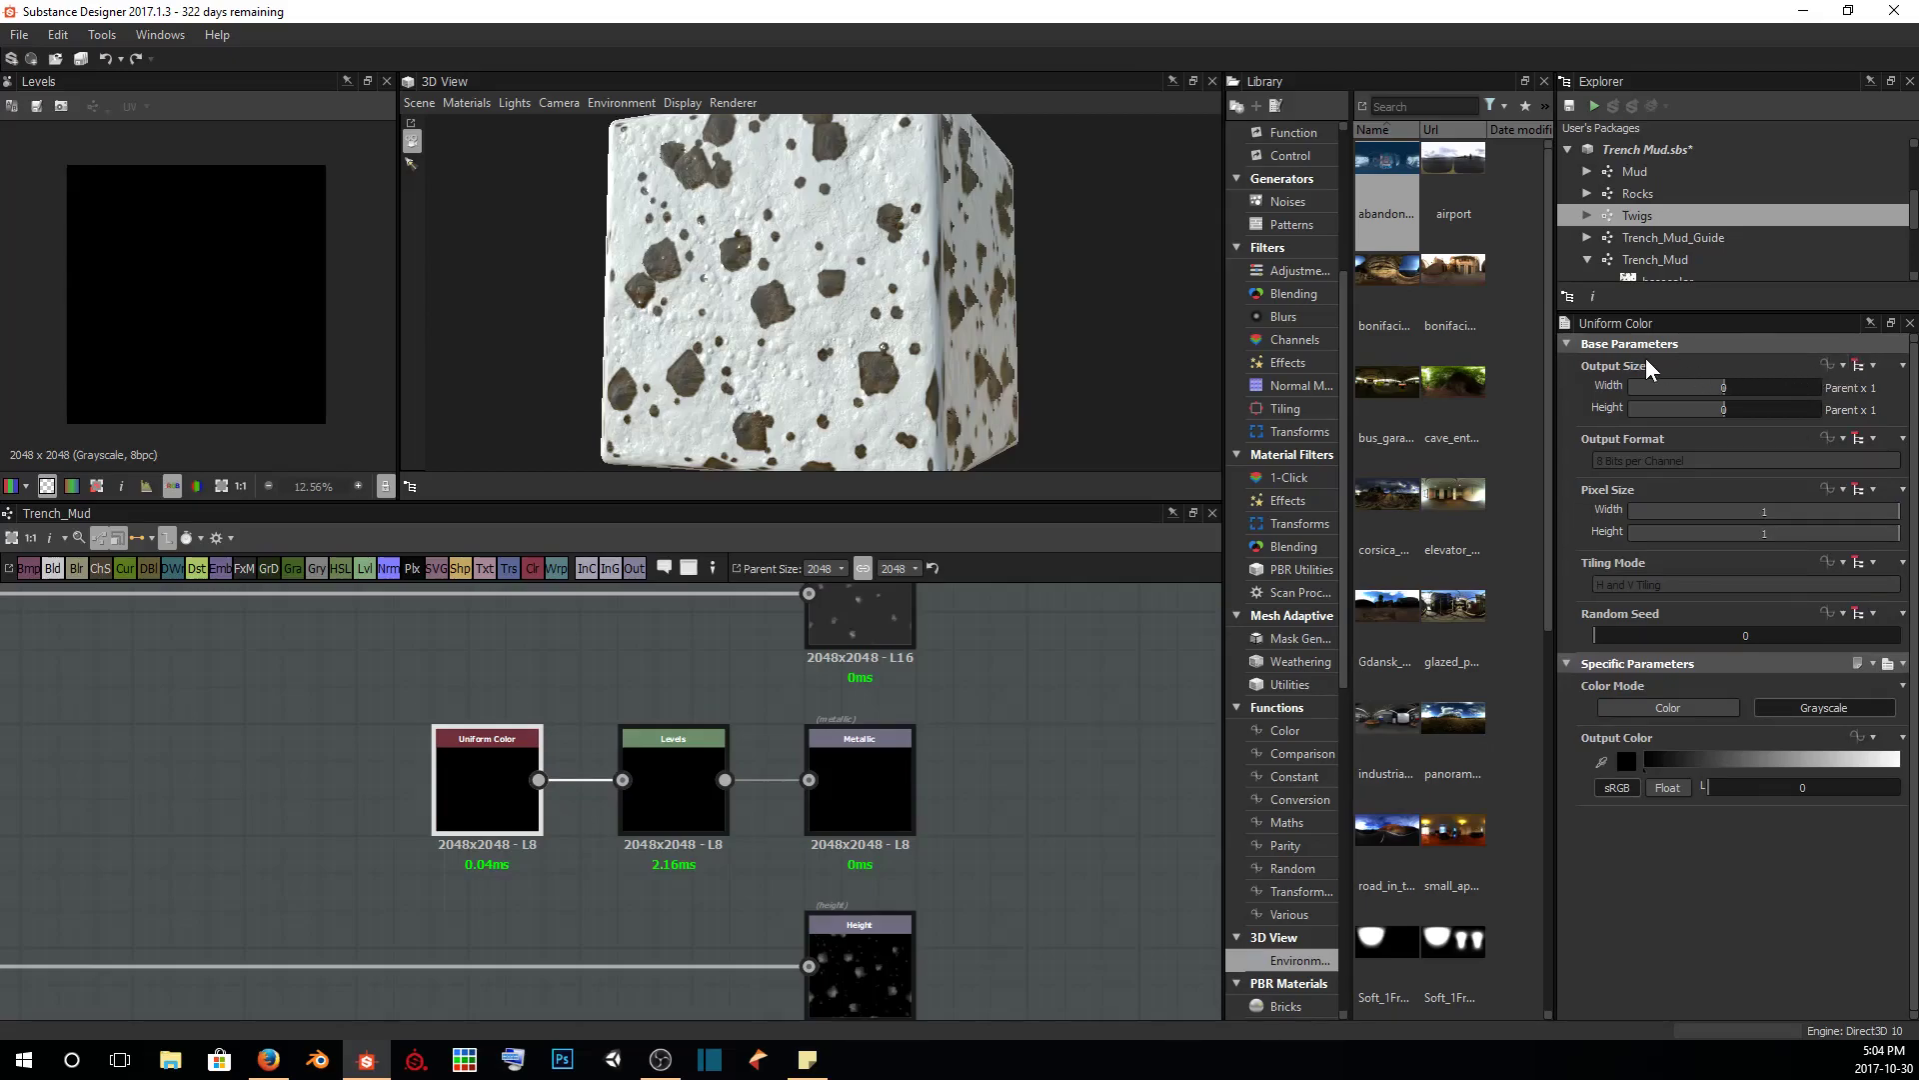
click(1871, 365)
click(1871, 421)
drag(1789, 390, 1760, 395)
click(1756, 410)
Make the Levels node's output size Relative to Parent and move the Levels and Uniform Color nodes up against the Metallic output
click(674, 809)
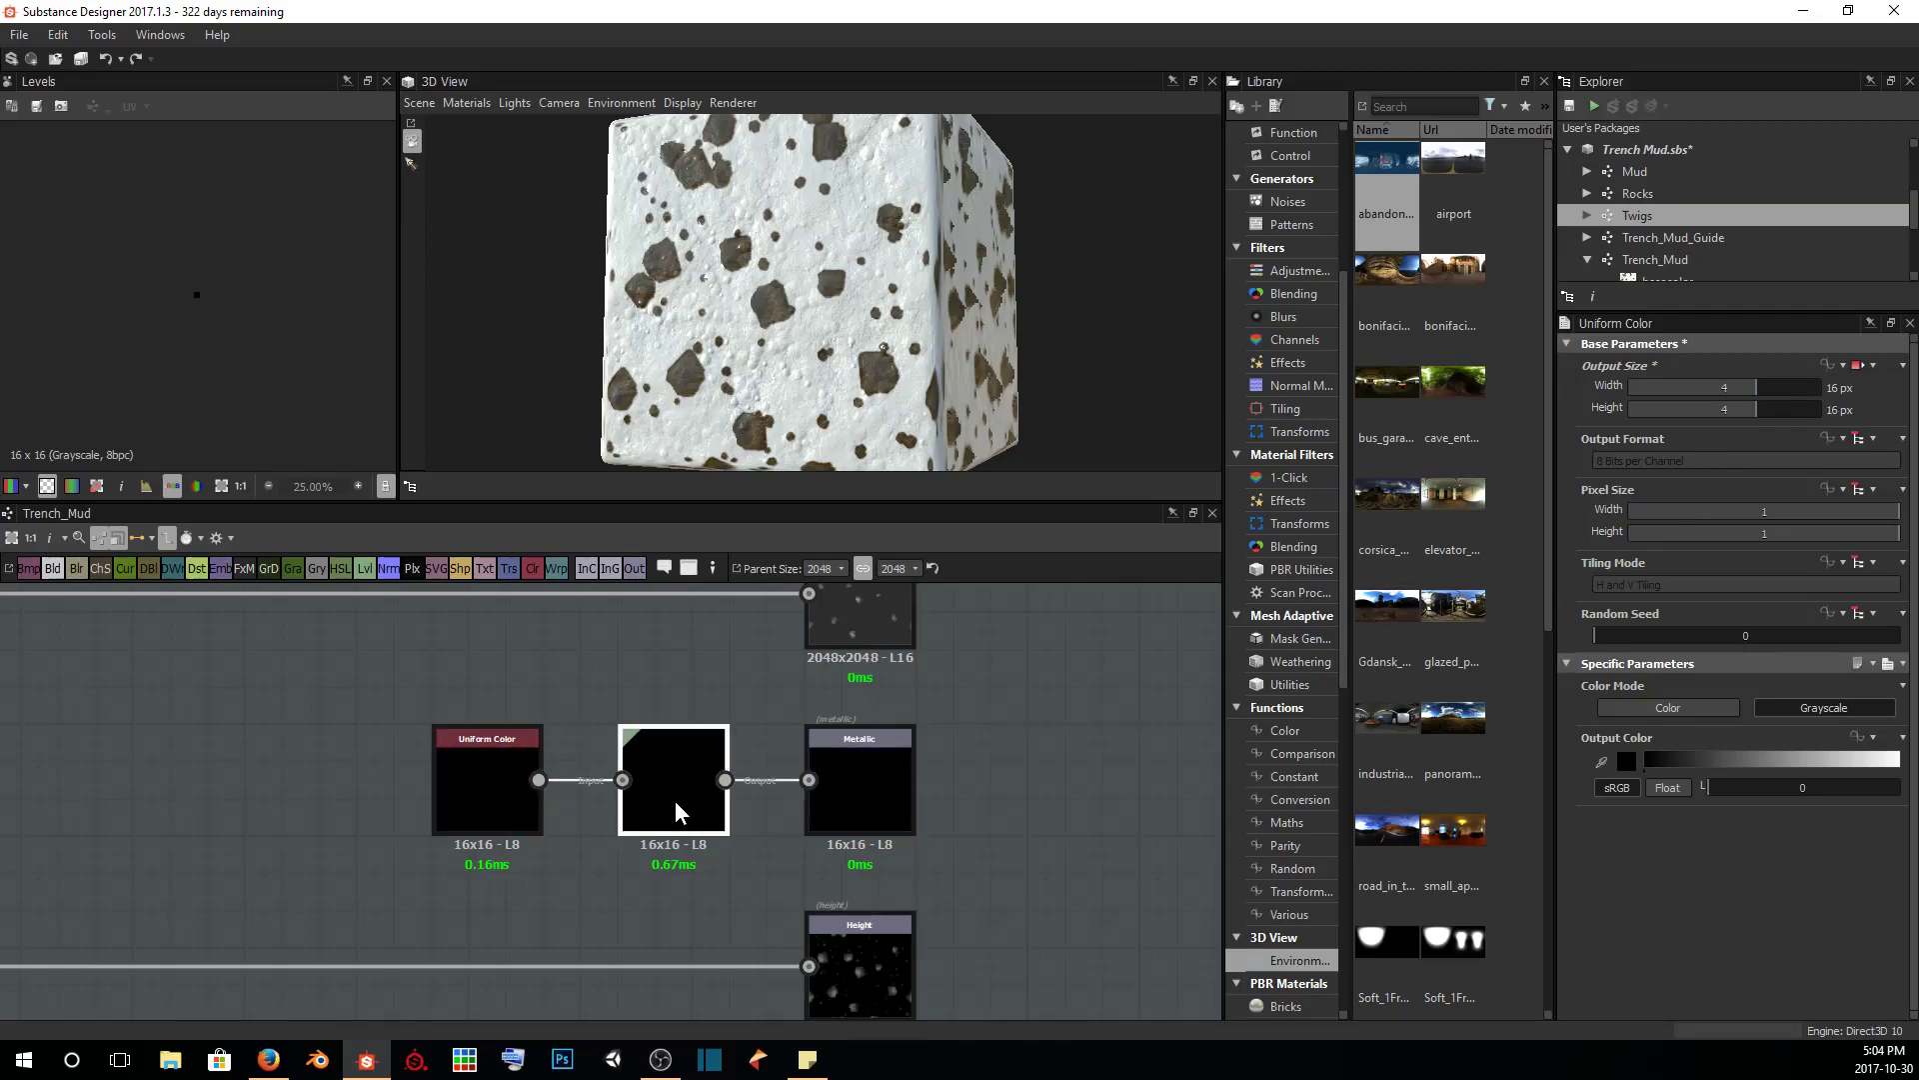
click(1866, 366)
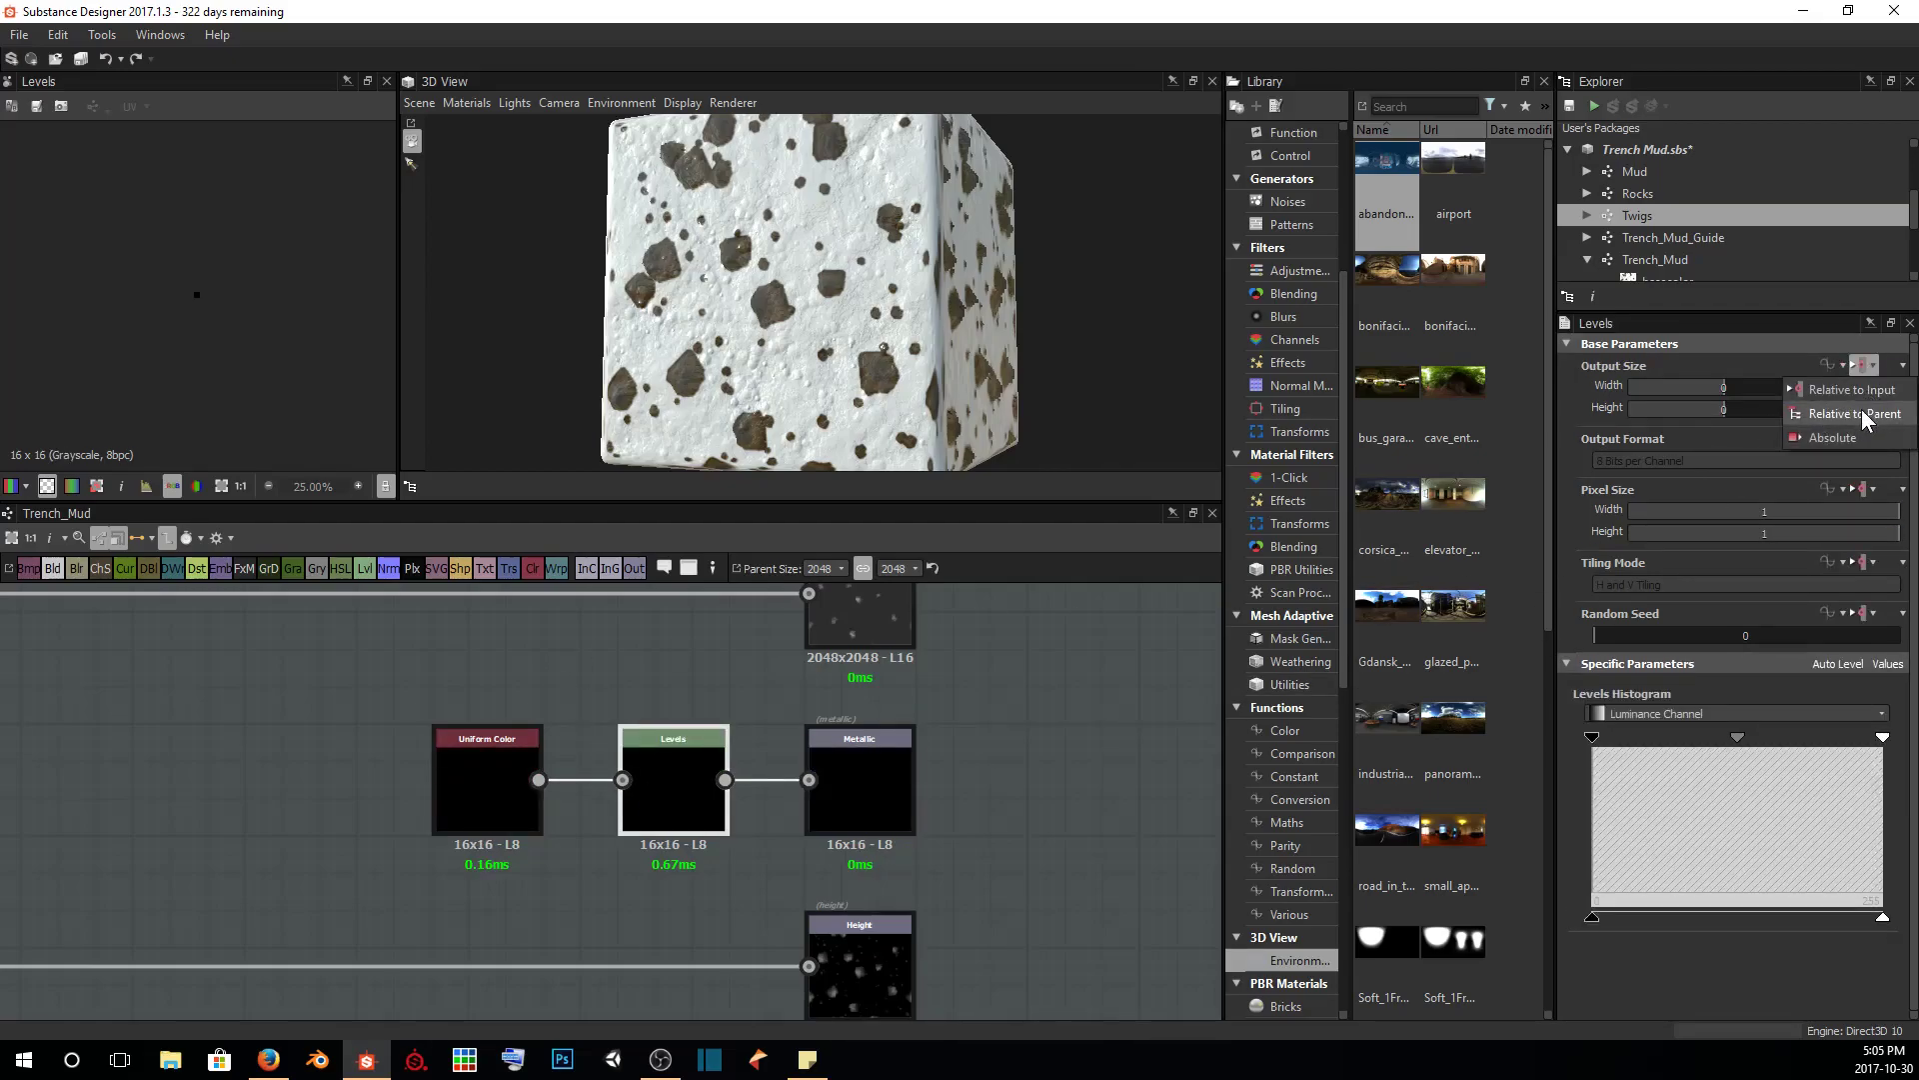
click(1865, 418)
drag(665, 764, 739, 752)
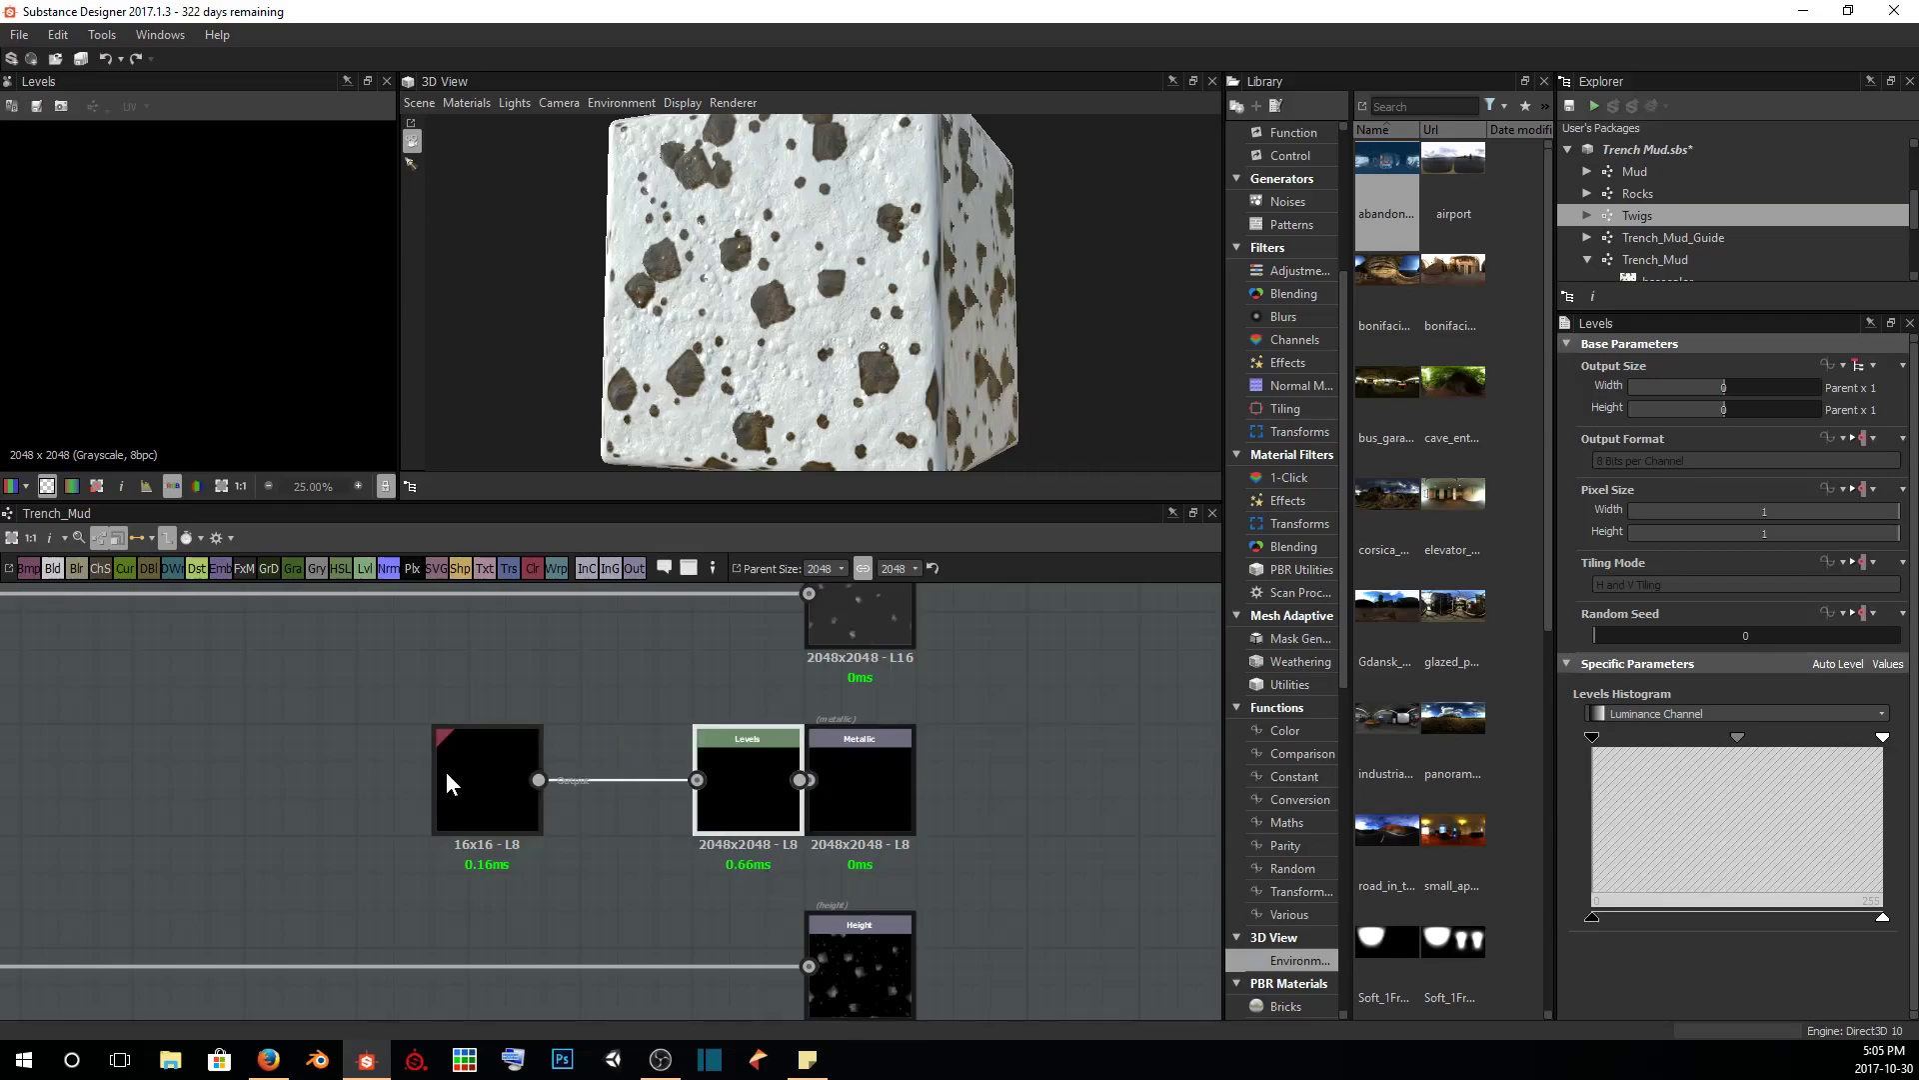
drag(446, 782, 600, 775)
Save the Trench Mud package
scroll(460, 749, down, 4)
middle_drag(479, 746, 772, 873)
scroll(938, 806, down, 2)
middle_drag(938, 807, 930, 742)
key(ctrl+s)
Examine the rocks up close in the 3D view and select the base color Blend node to check its connections
scroll(538, 690, up, 5)
middle_drag(697, 680, 663, 770)
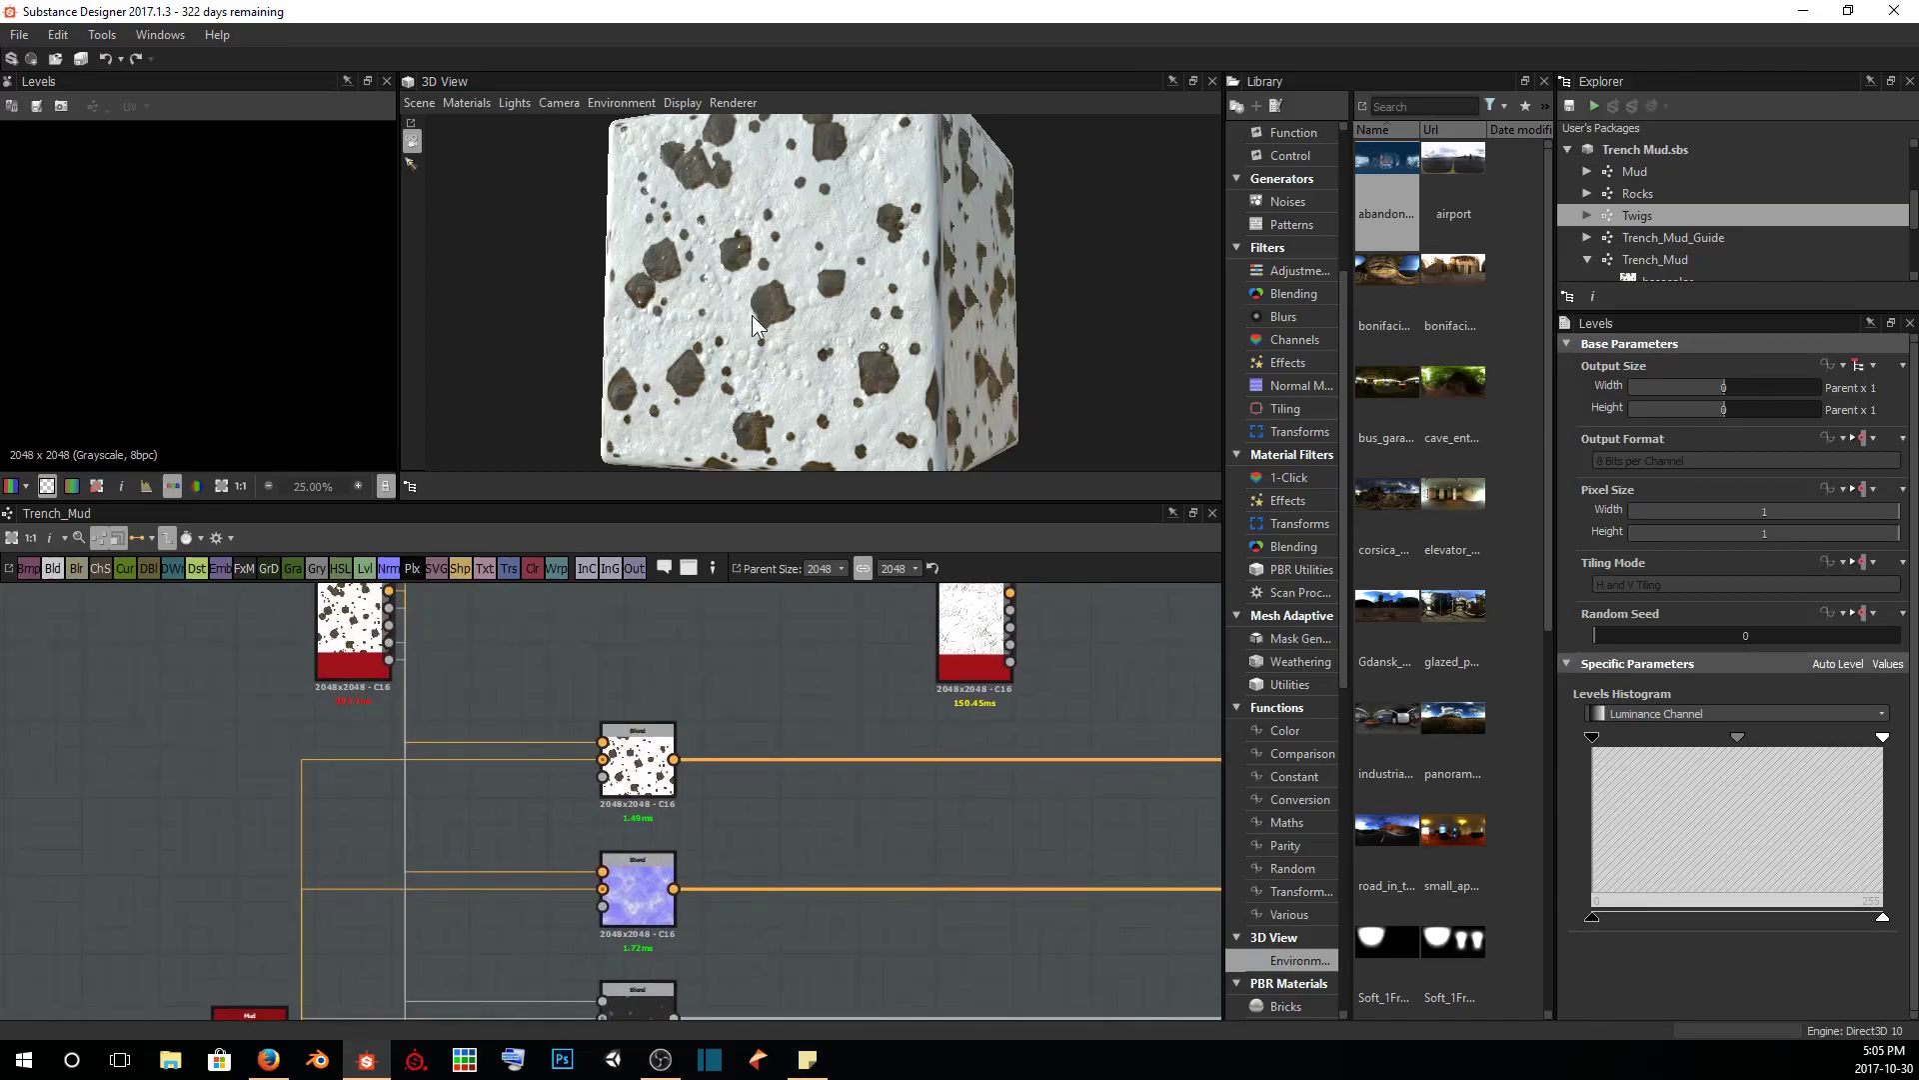
drag(751, 315, 759, 267)
scroll(724, 304, up, 6)
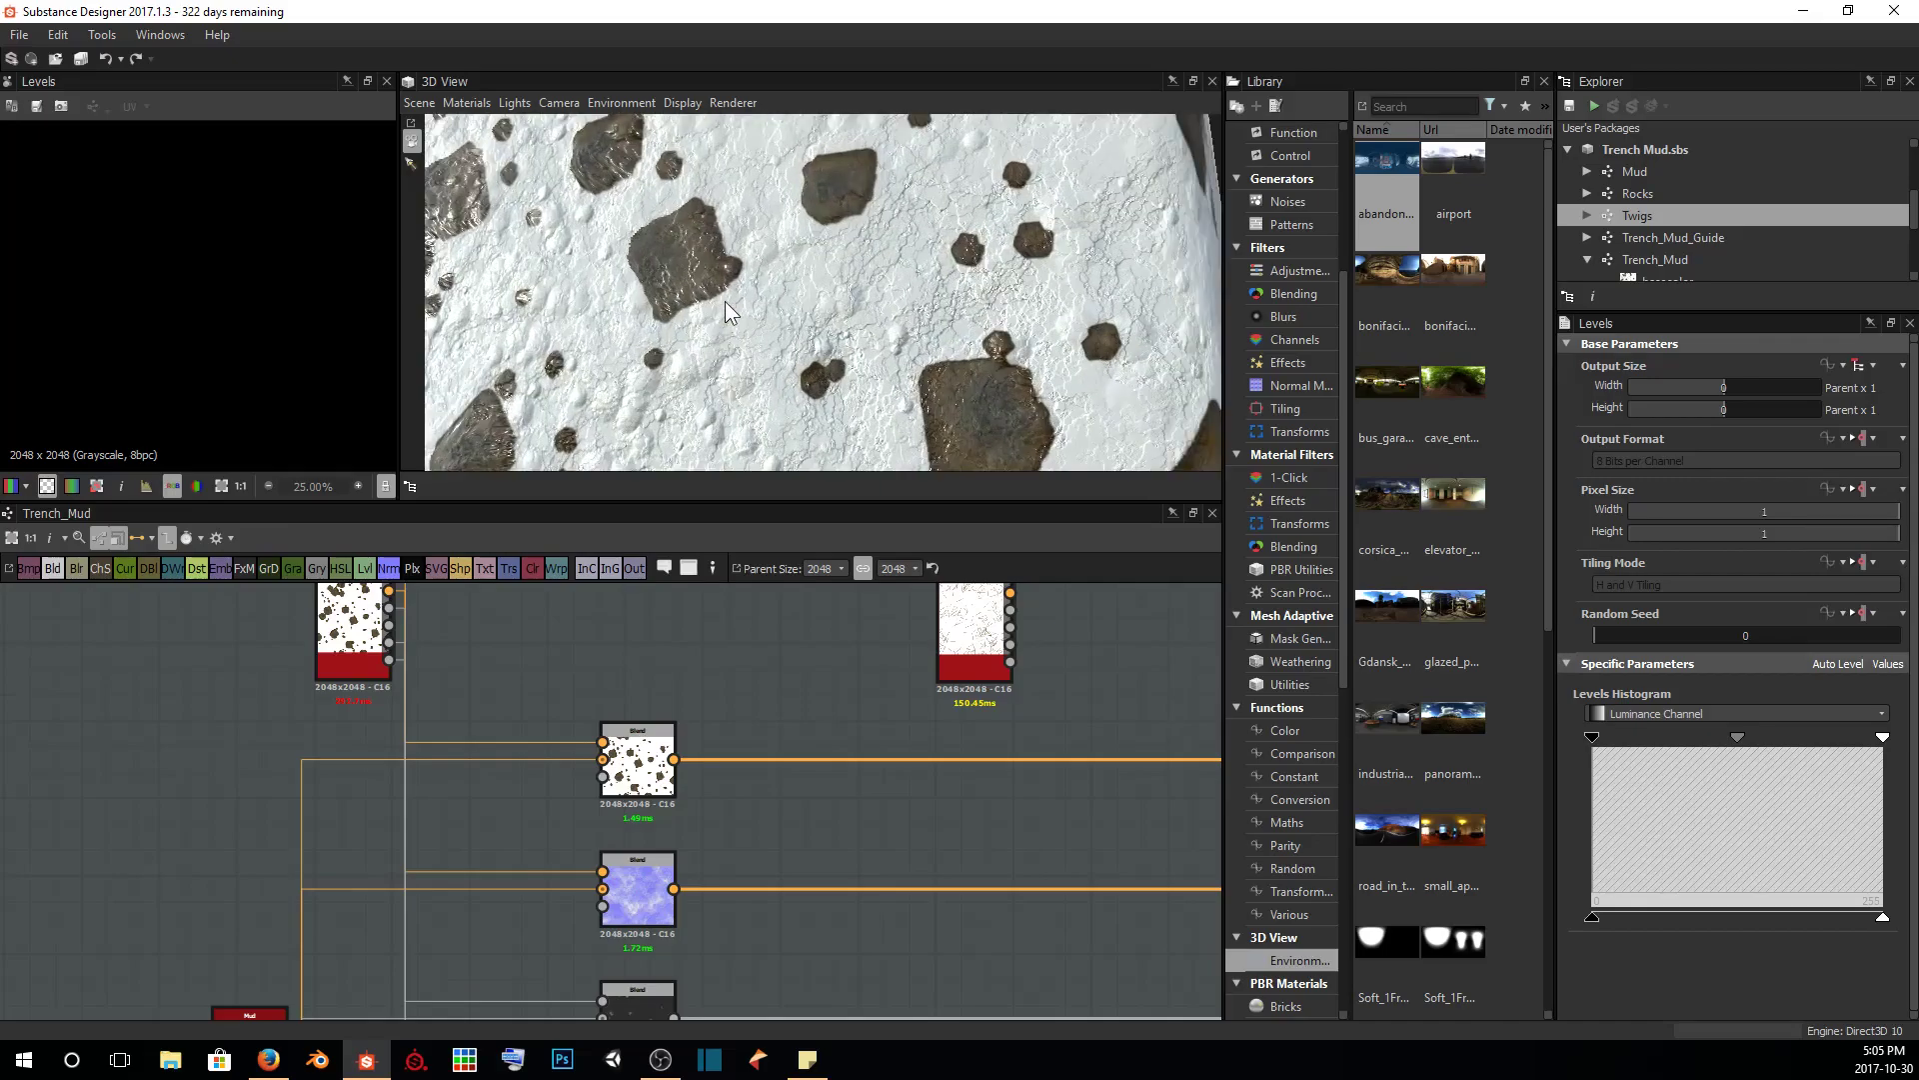
drag(740, 351, 765, 340)
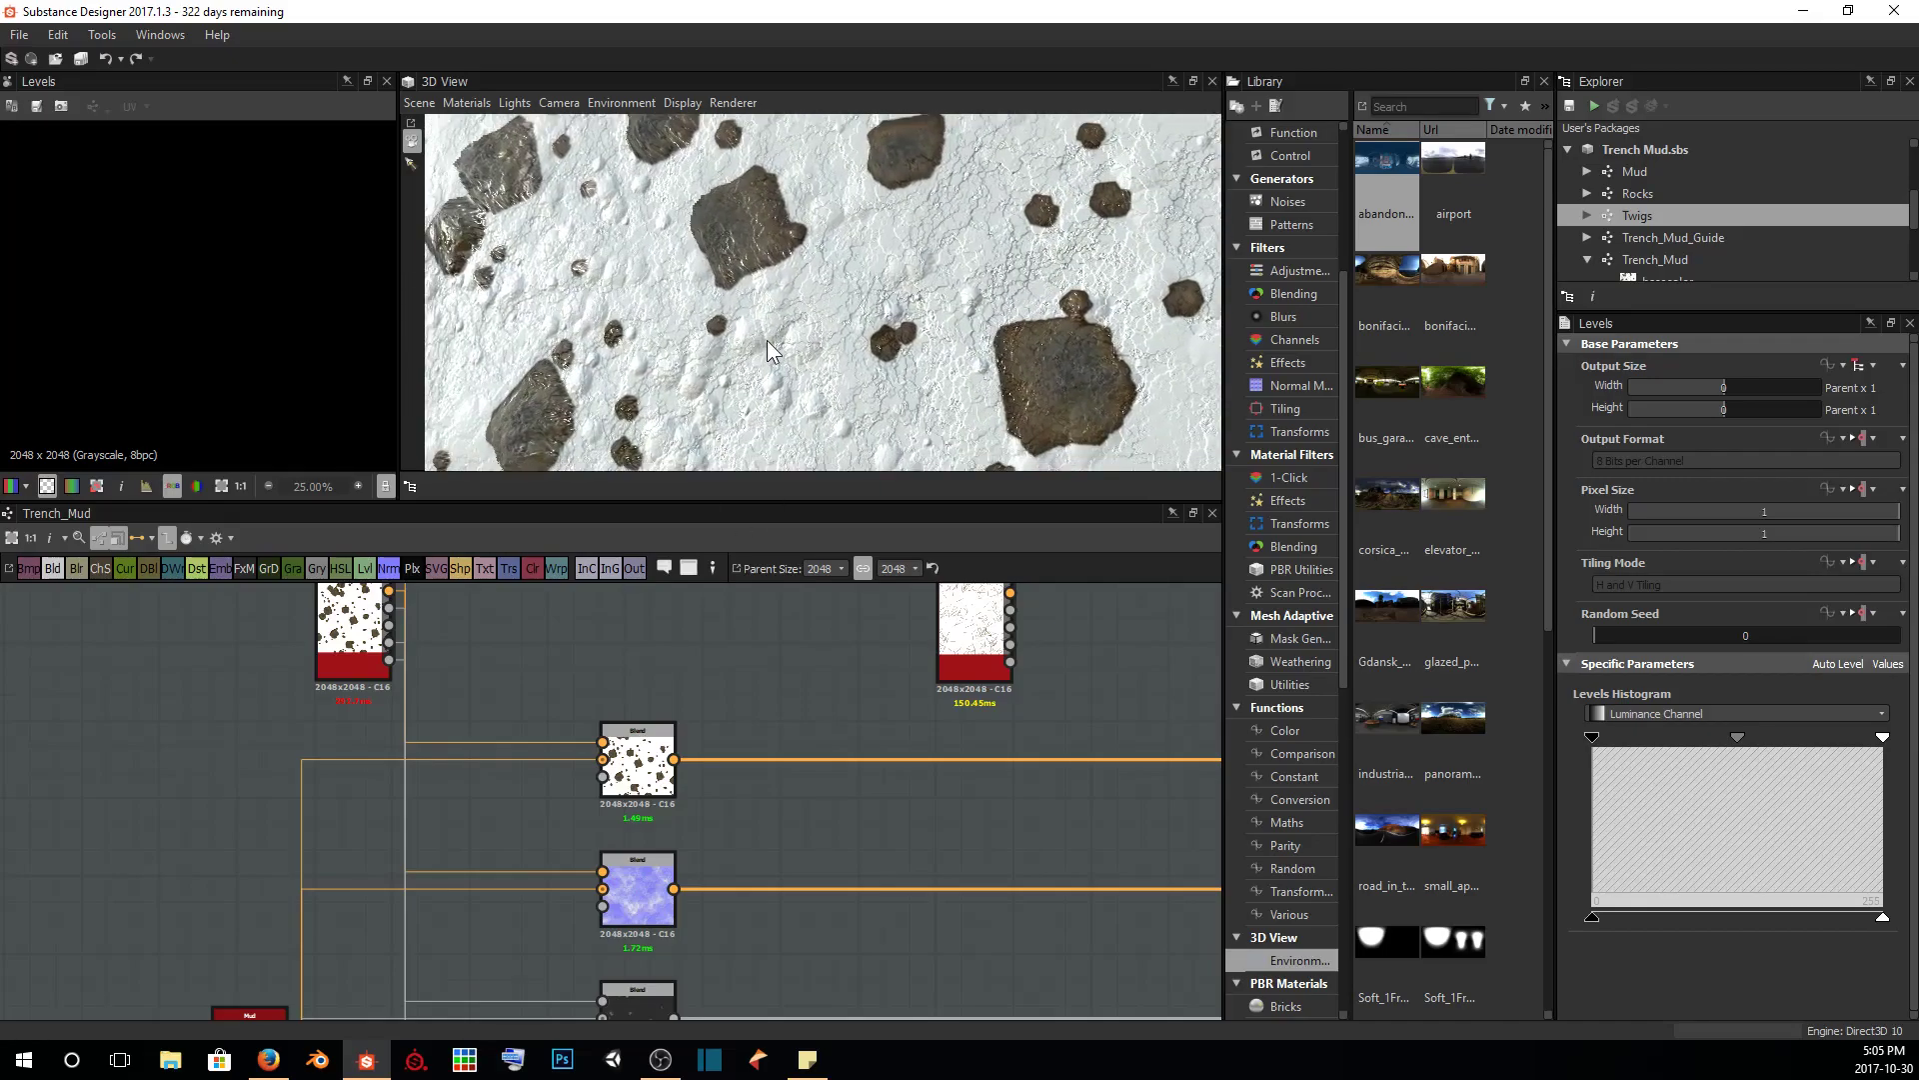
scroll(685, 720, up, 3)
middle_drag(746, 734, 607, 687)
click(643, 777)
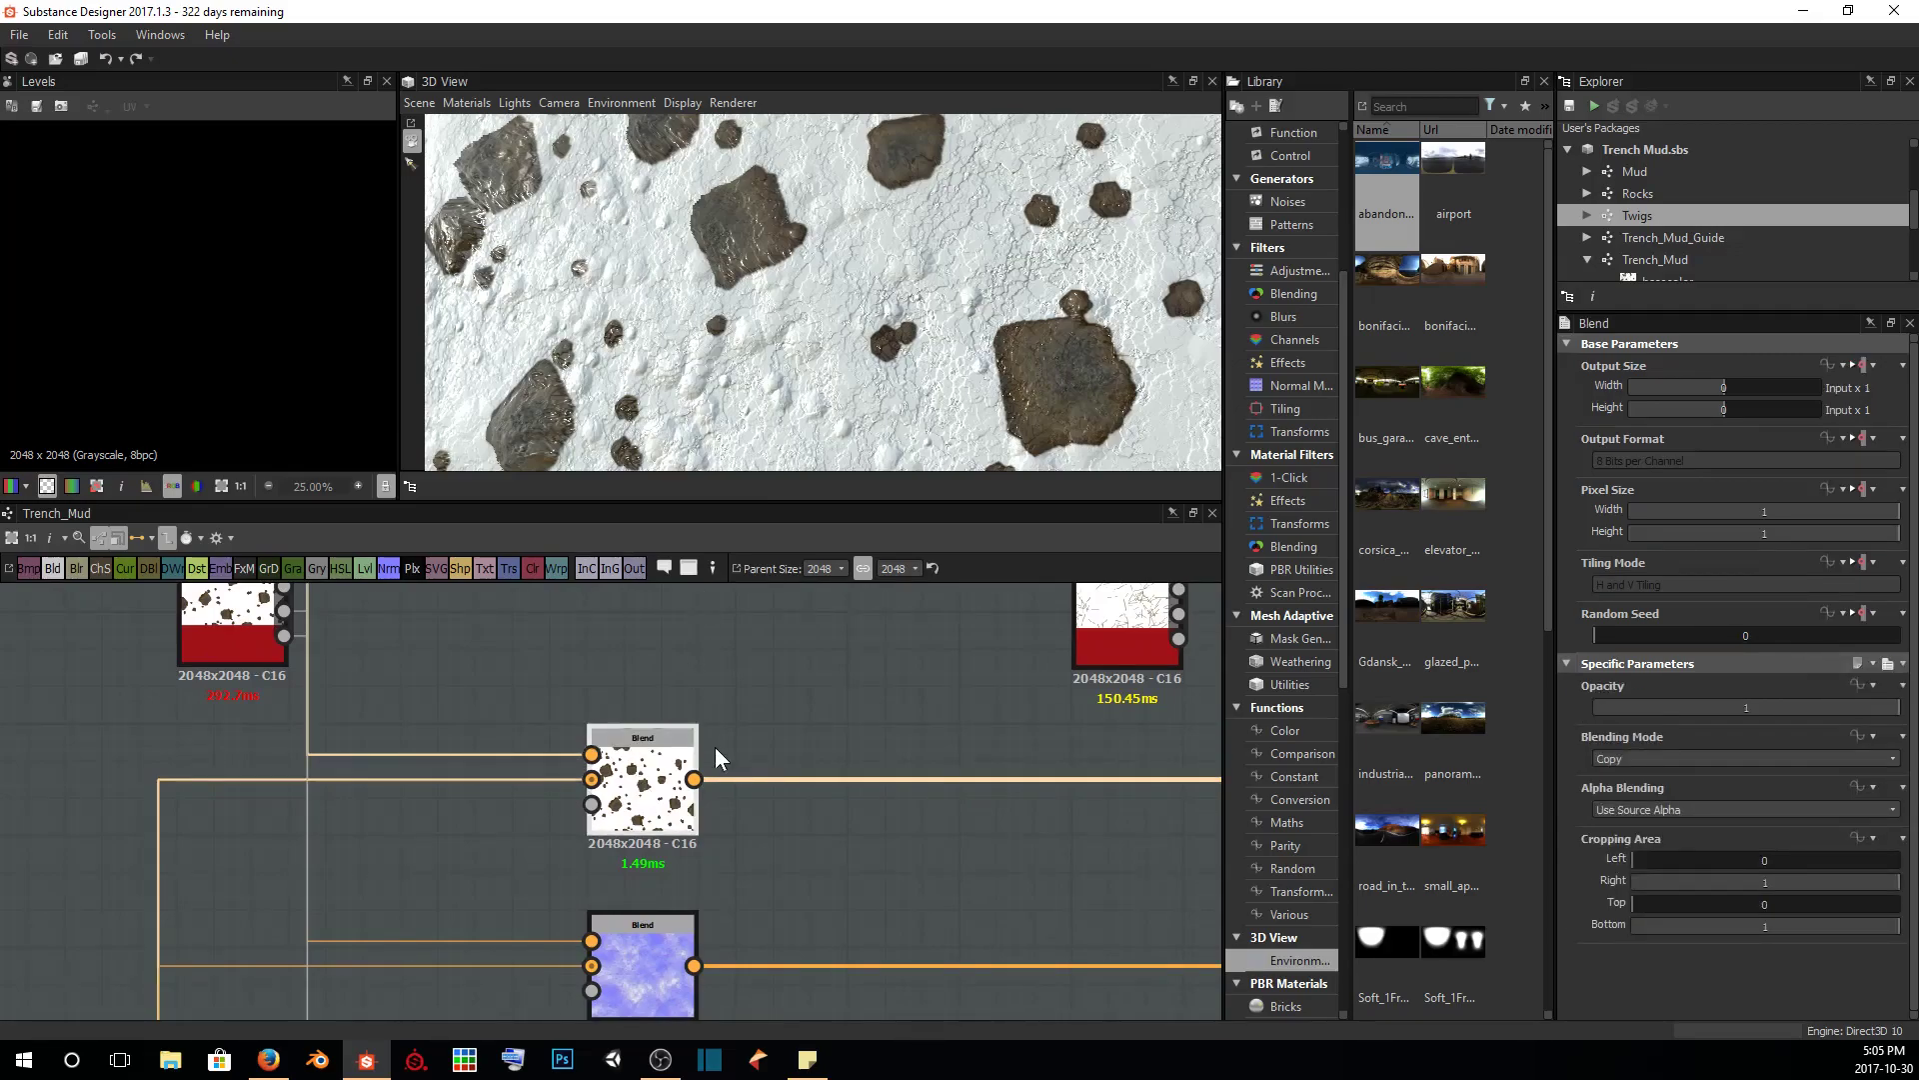
middle_drag(813, 685, 896, 800)
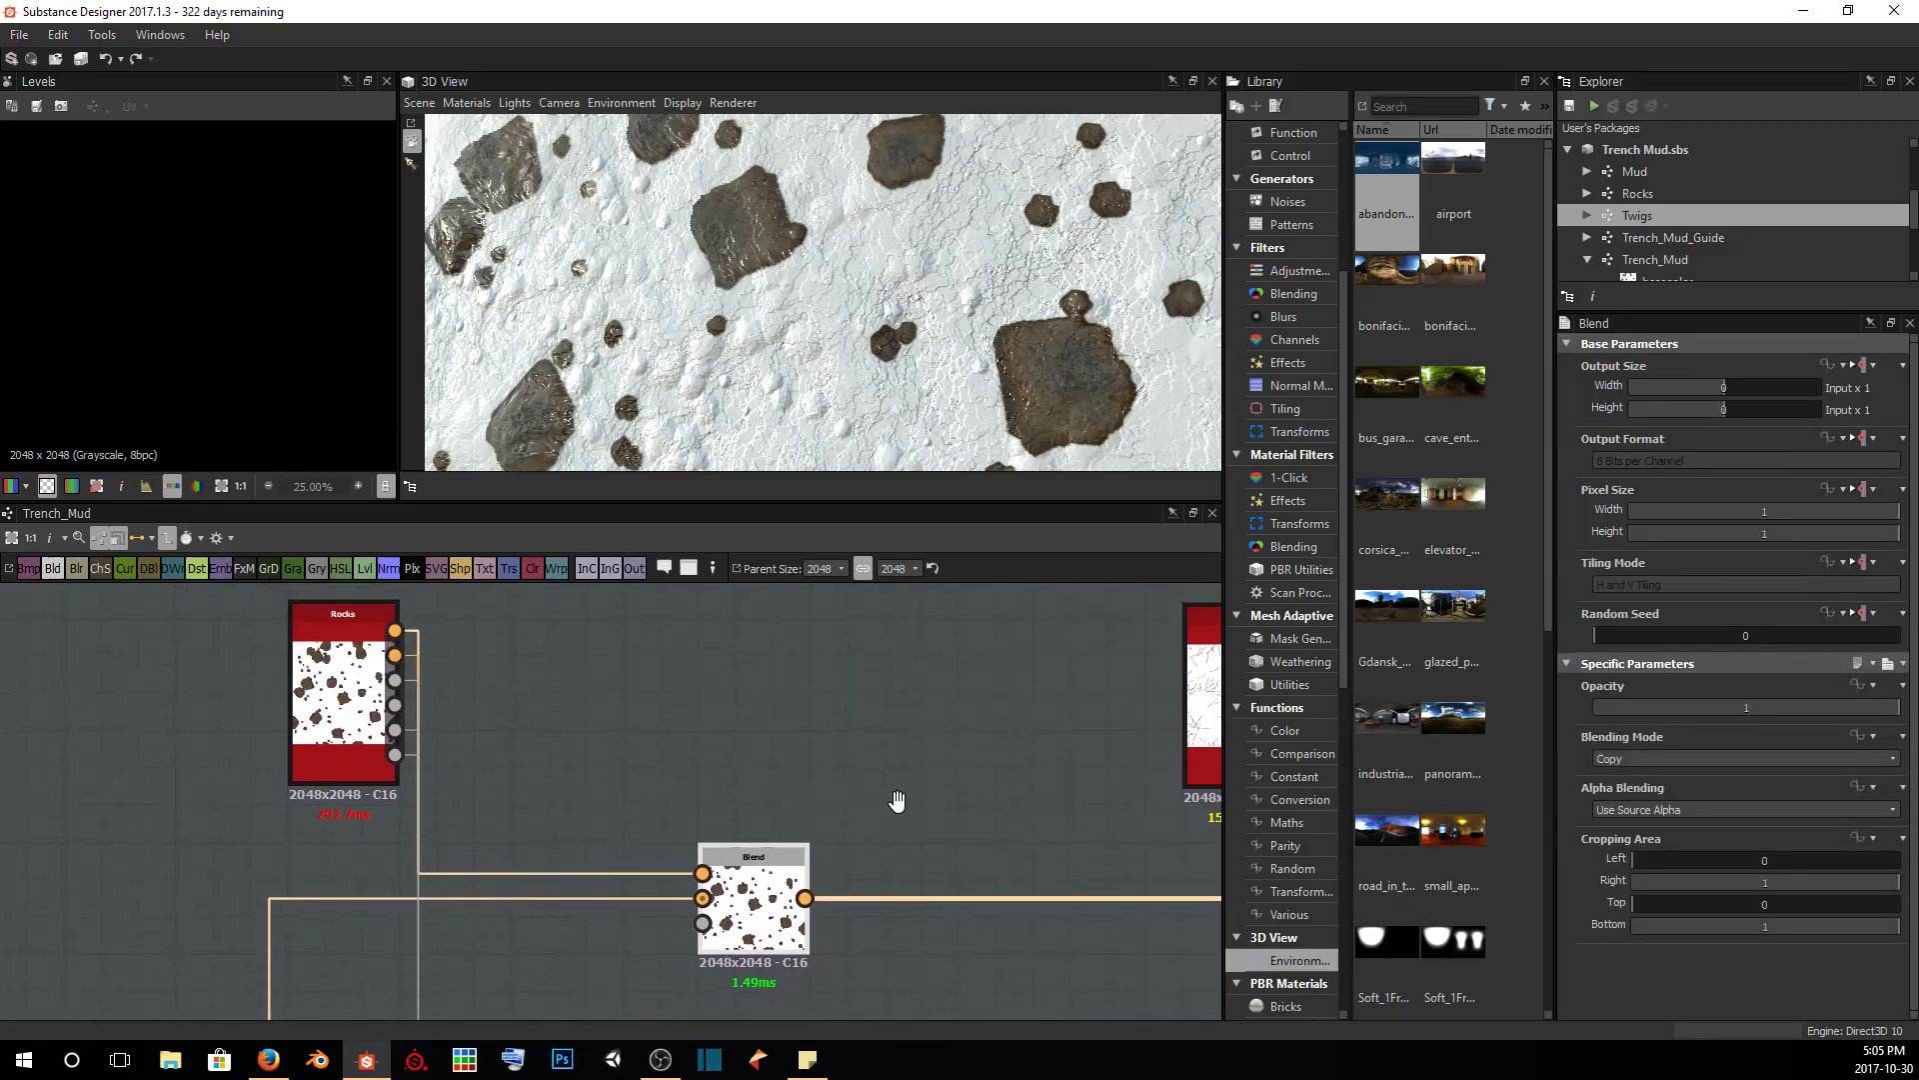
Examine the rocks from several low, close angles in the 3D view and check the base color Blend node's blending mode
drag(733, 346, 599, 290)
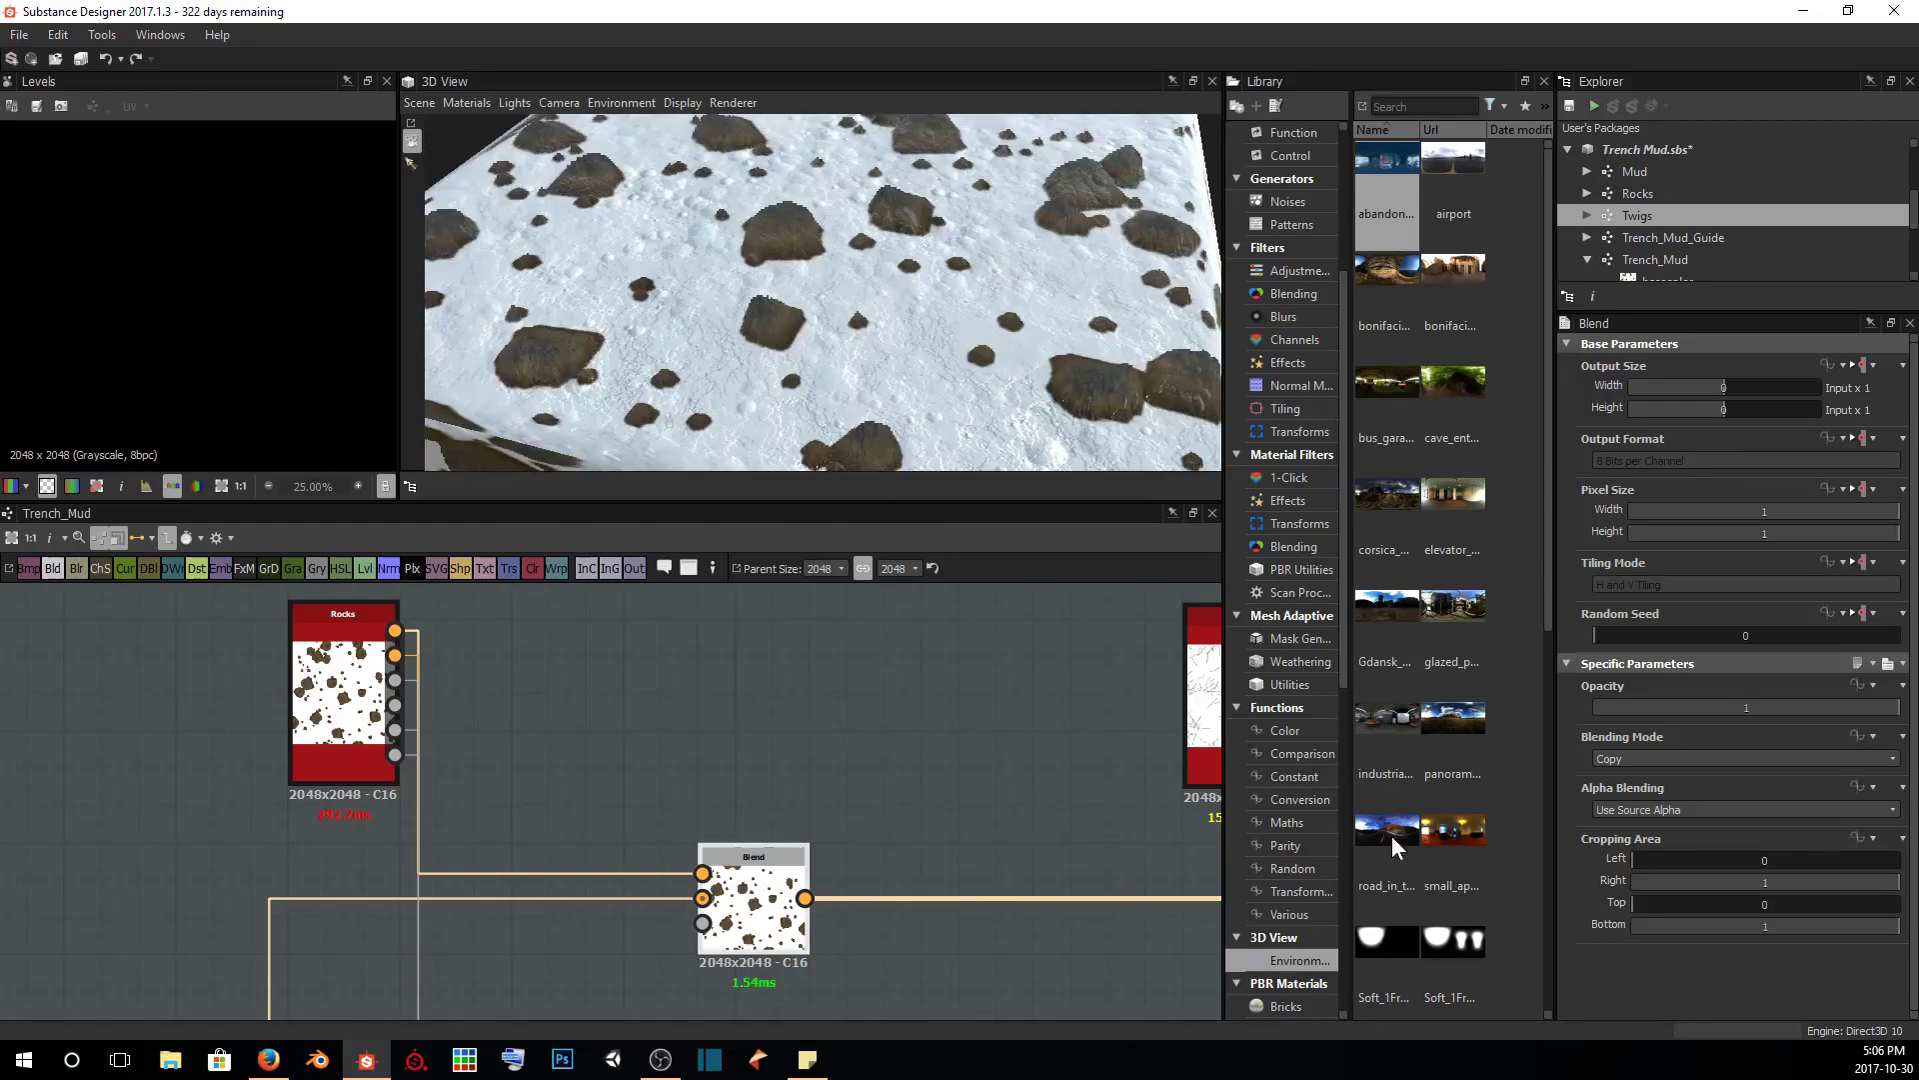
click(1654, 759)
click(1653, 760)
scroll(1622, 759, down, 5)
scroll(1622, 758, down, 3)
scroll(1622, 751, up, 8)
drag(756, 312, 963, 332)
scroll(819, 346, up, 4)
middle_drag(973, 385, 955, 322)
drag(955, 321, 838, 292)
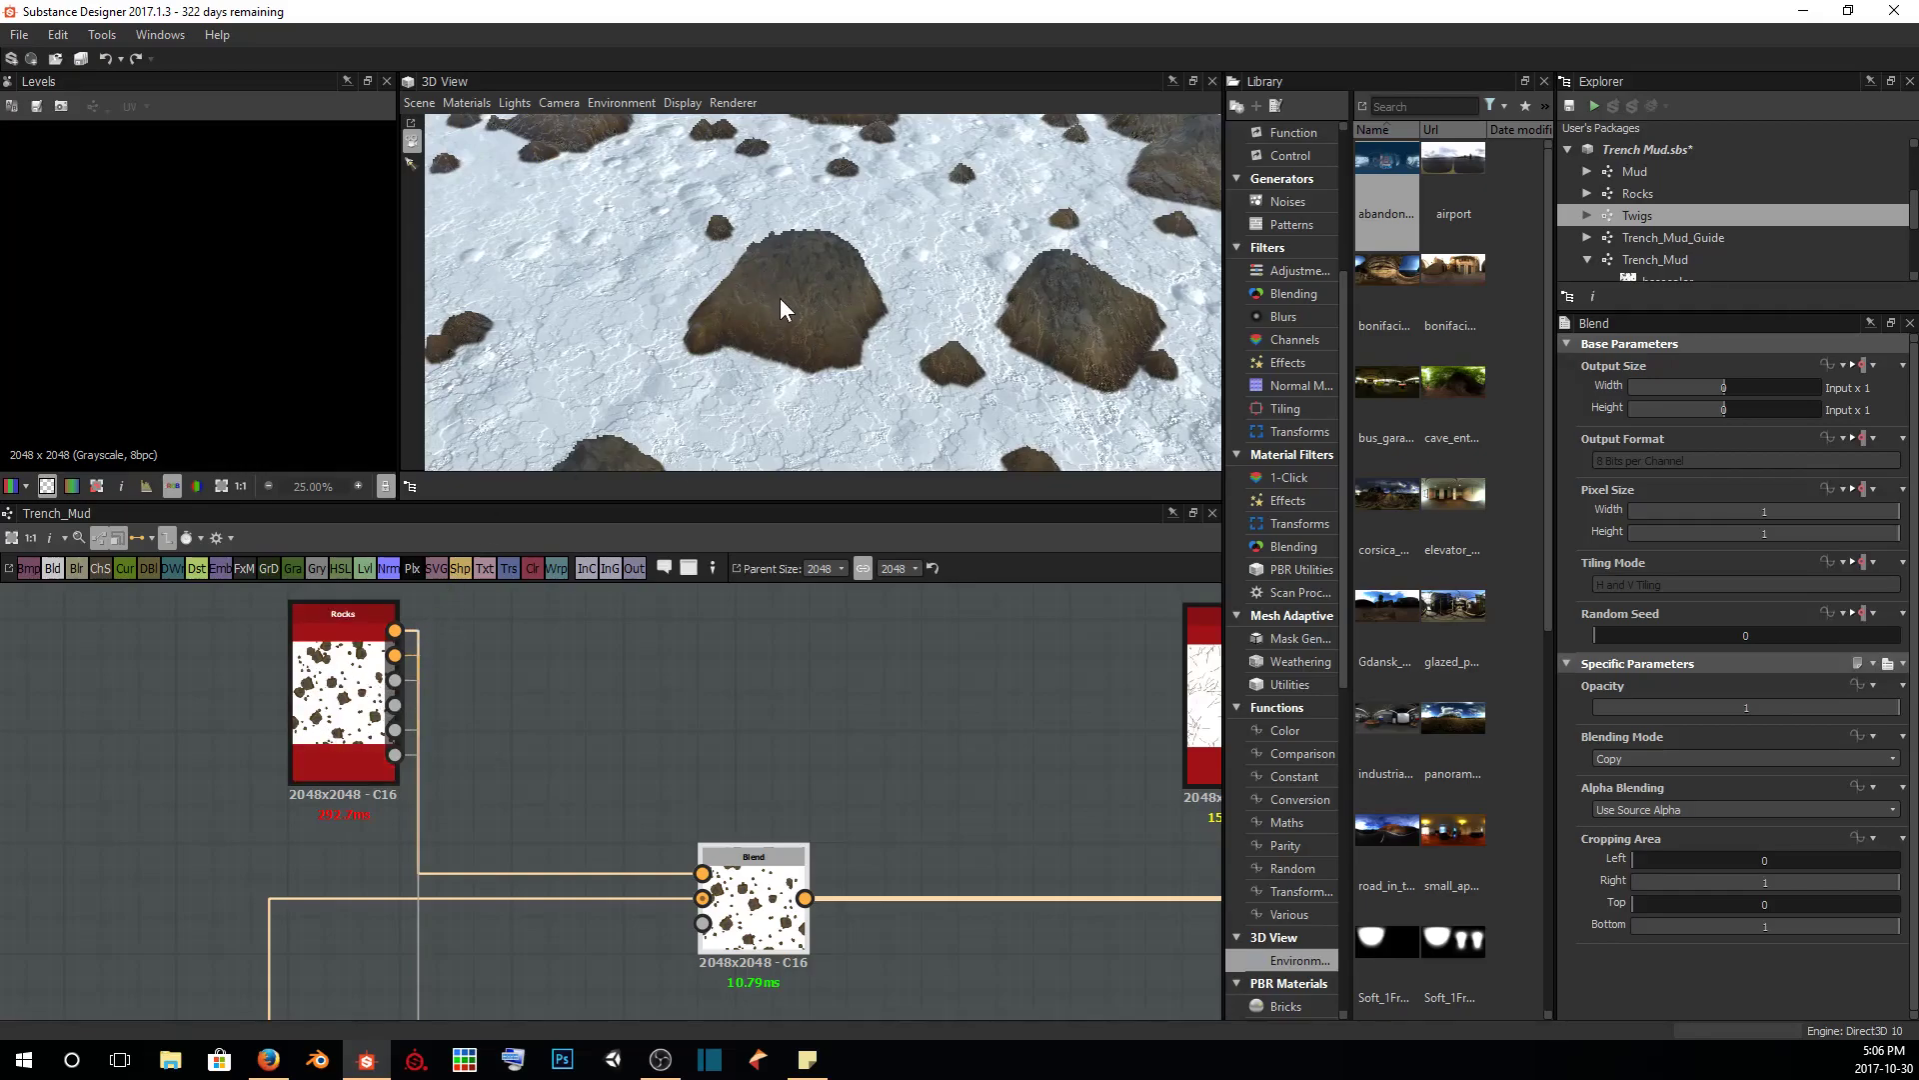
scroll(500, 863, down, 4)
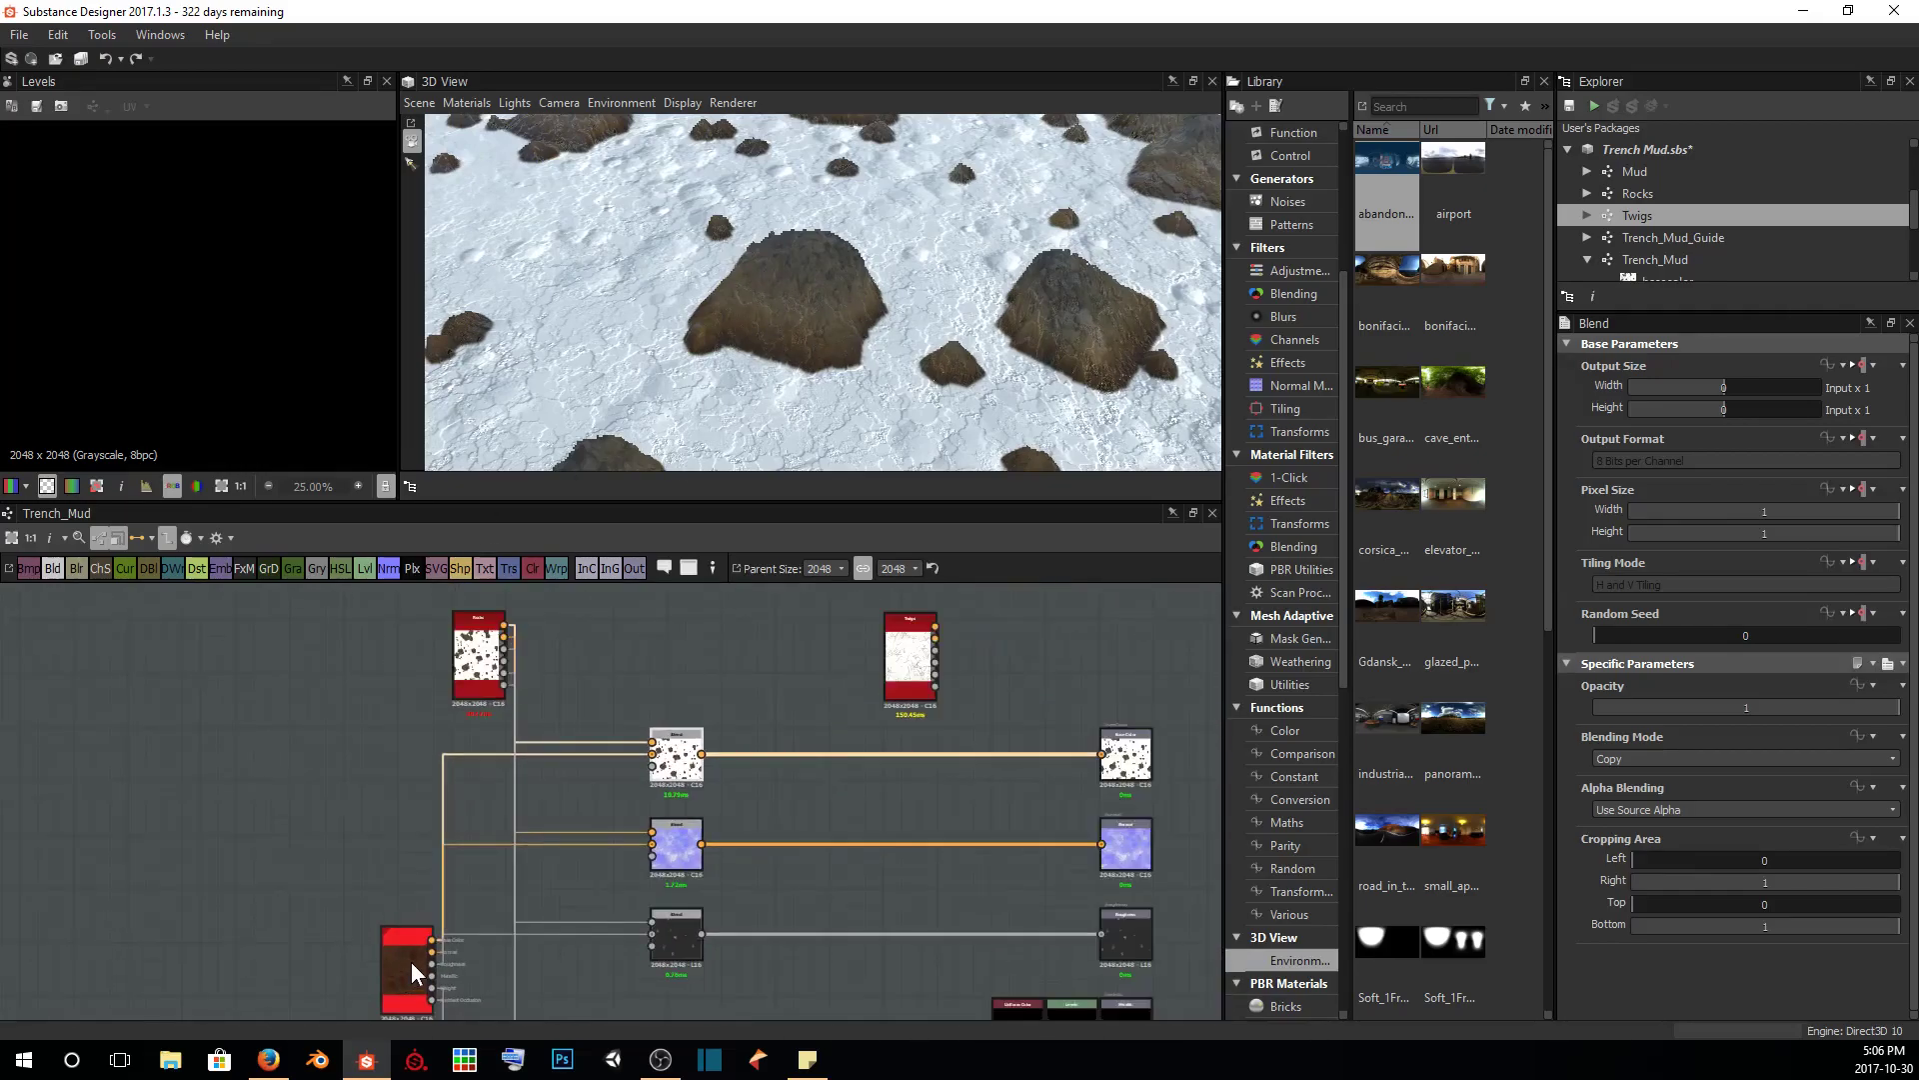
scroll(815, 288, up, 3)
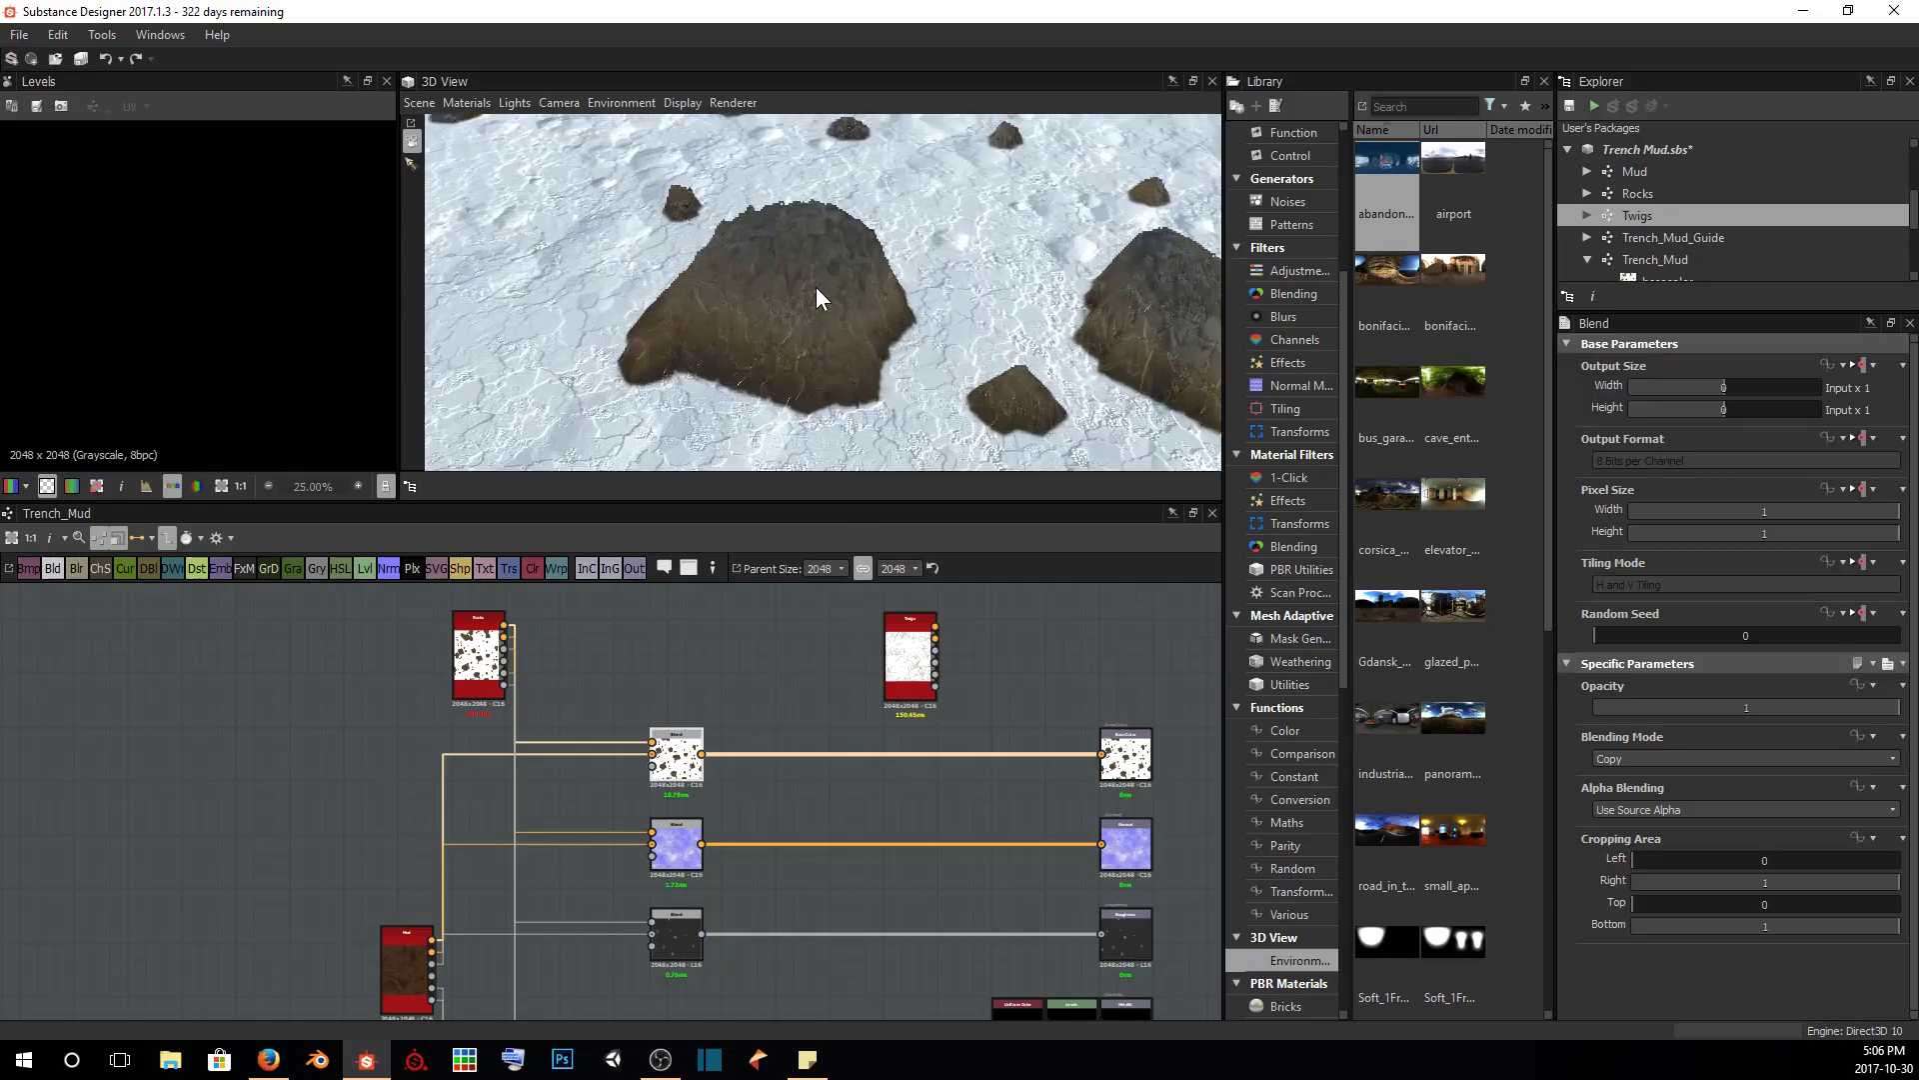
scroll(579, 665, up, 3)
scroll(668, 707, up, 2)
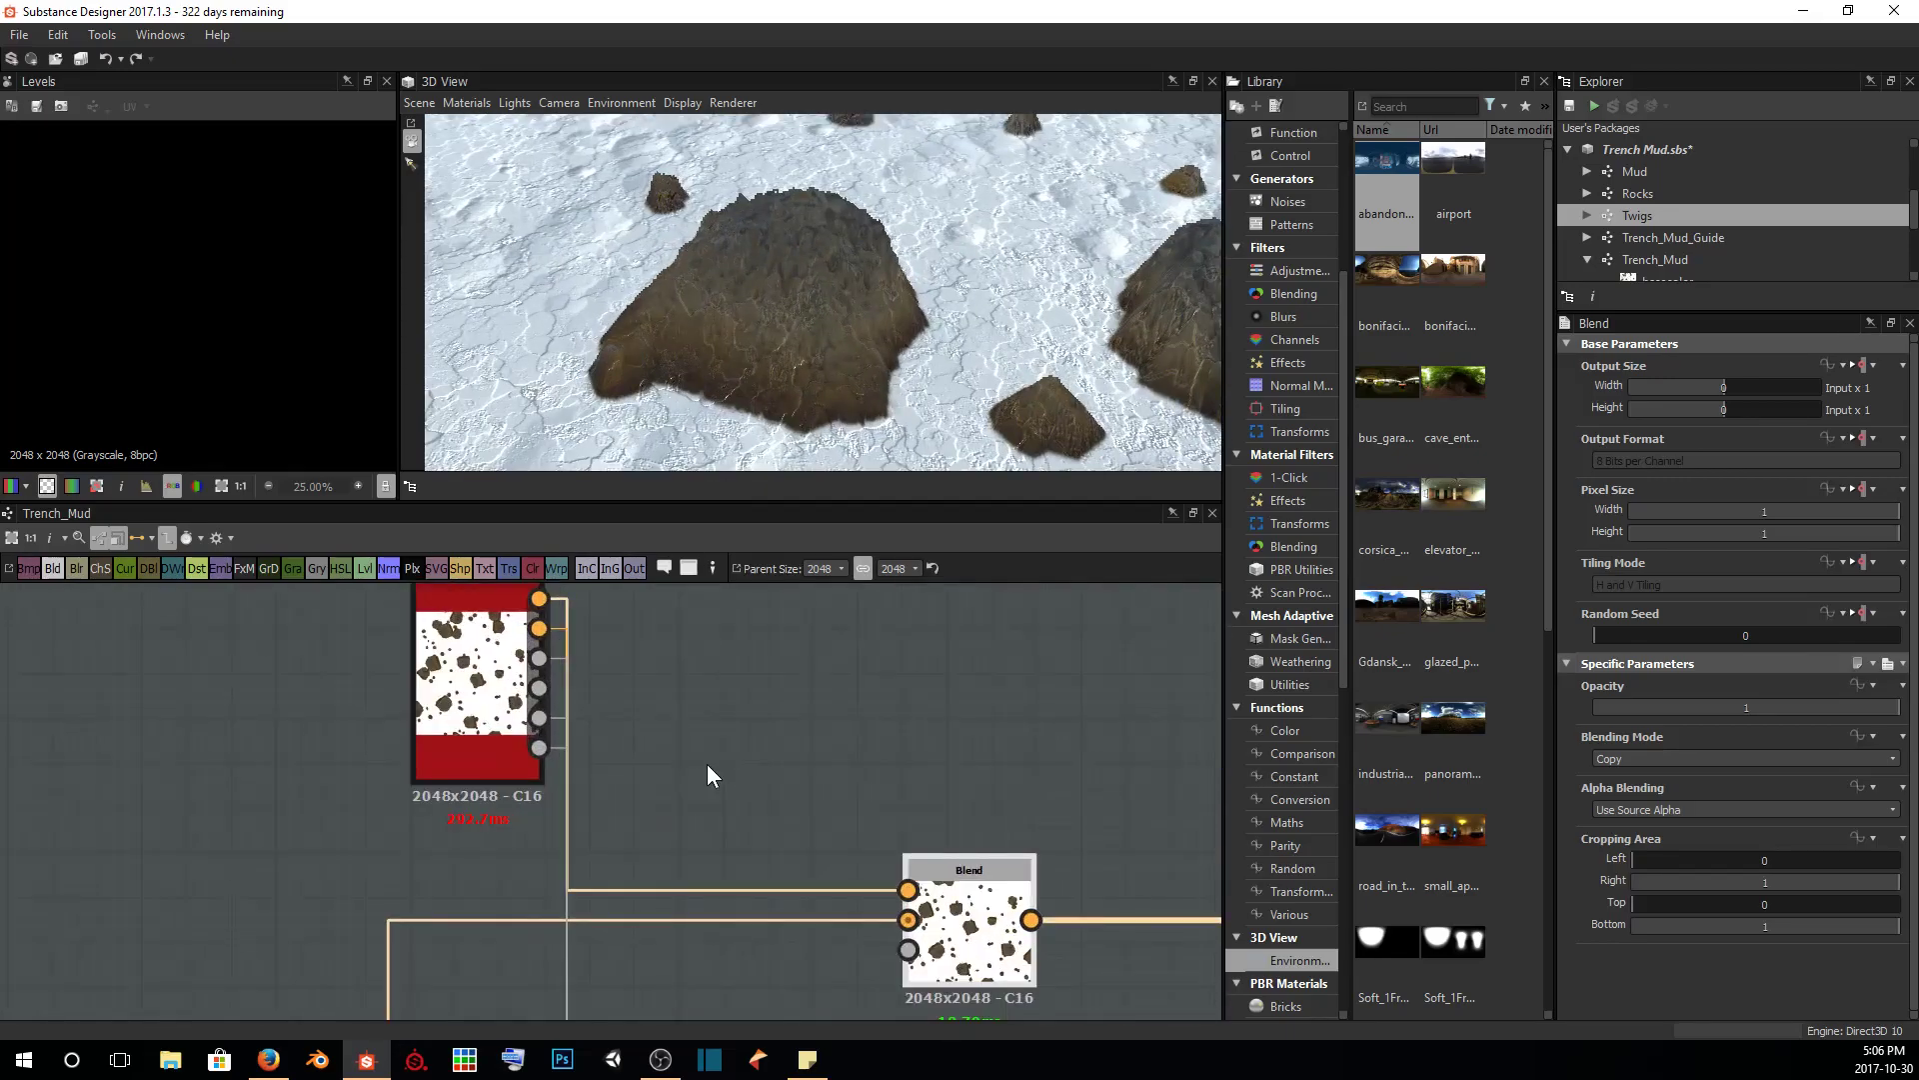
Connect the Rocks node's Height output to the opacity input of the base color Blend node and check the surface in 3D
middle_drag(710, 758, 701, 773)
middle_drag(455, 721, 424, 794)
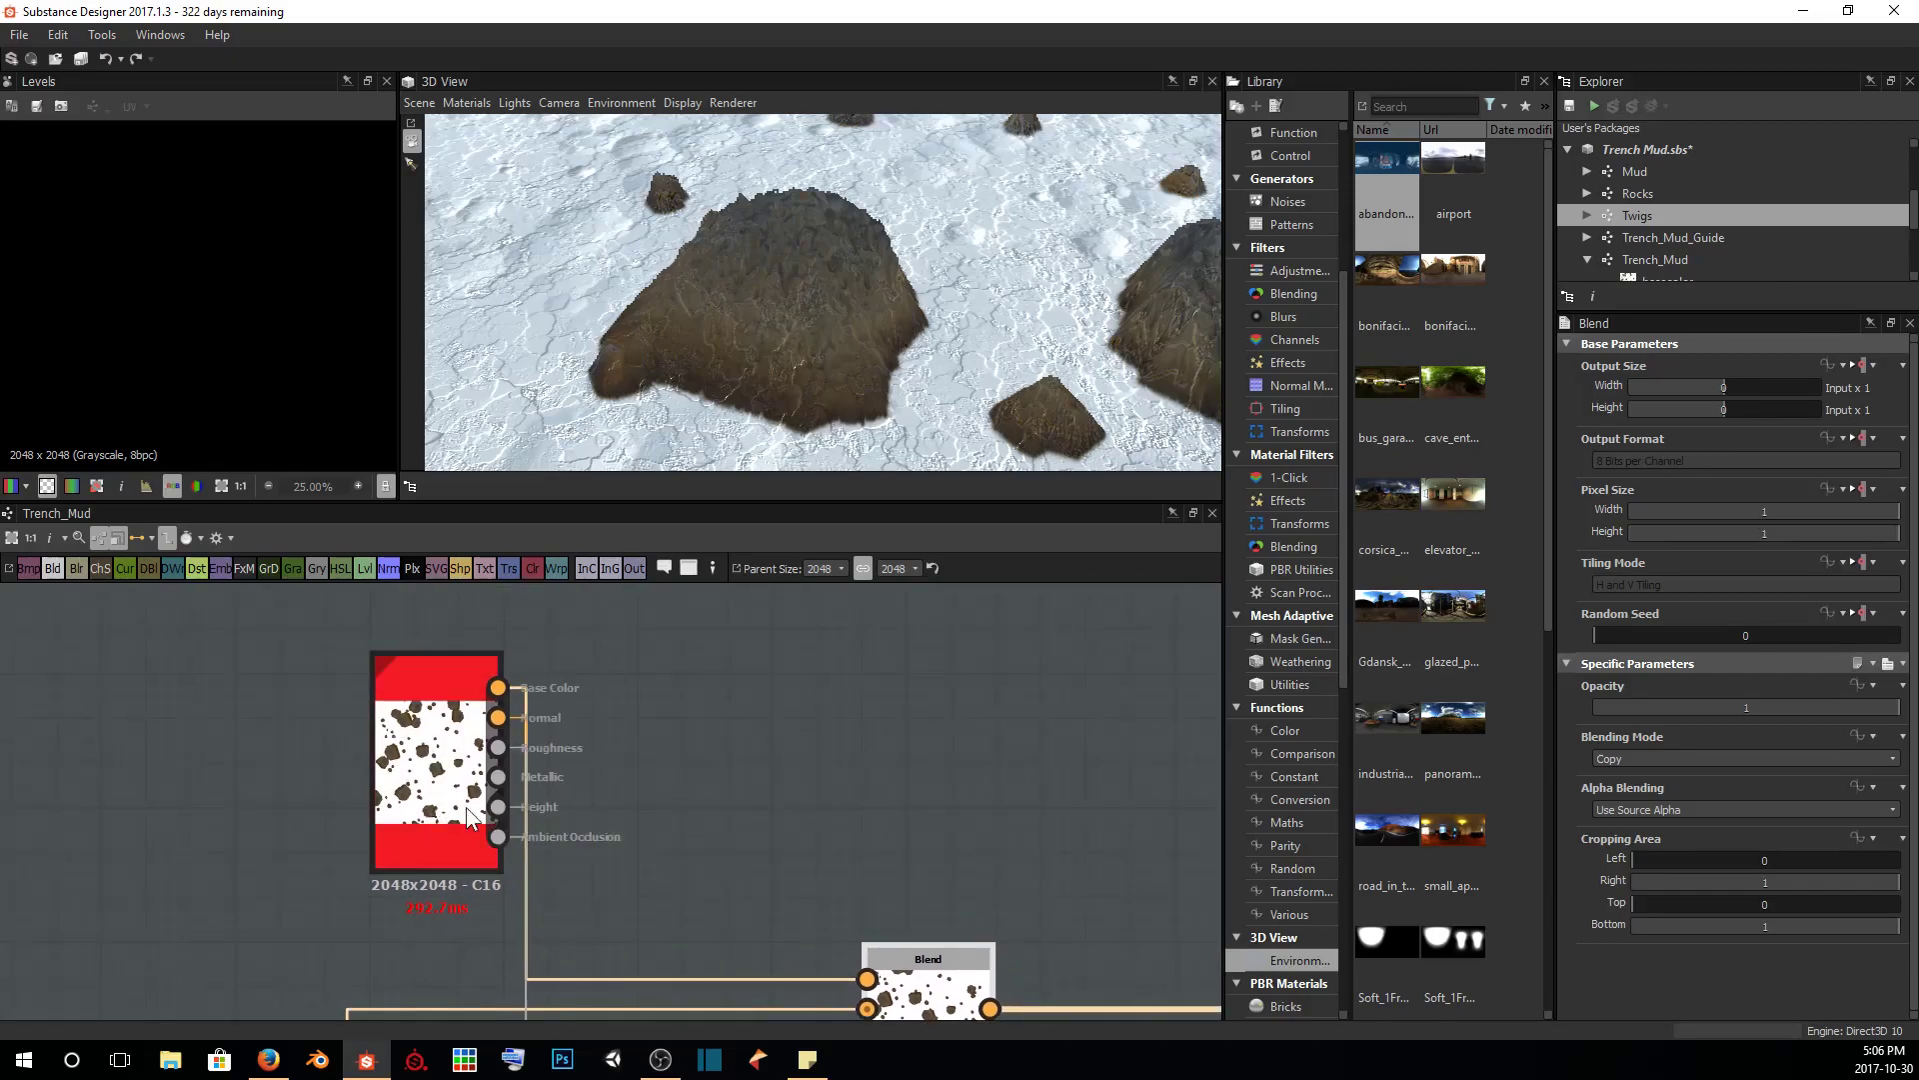
middle_drag(654, 830, 592, 783)
drag(439, 757, 794, 1003)
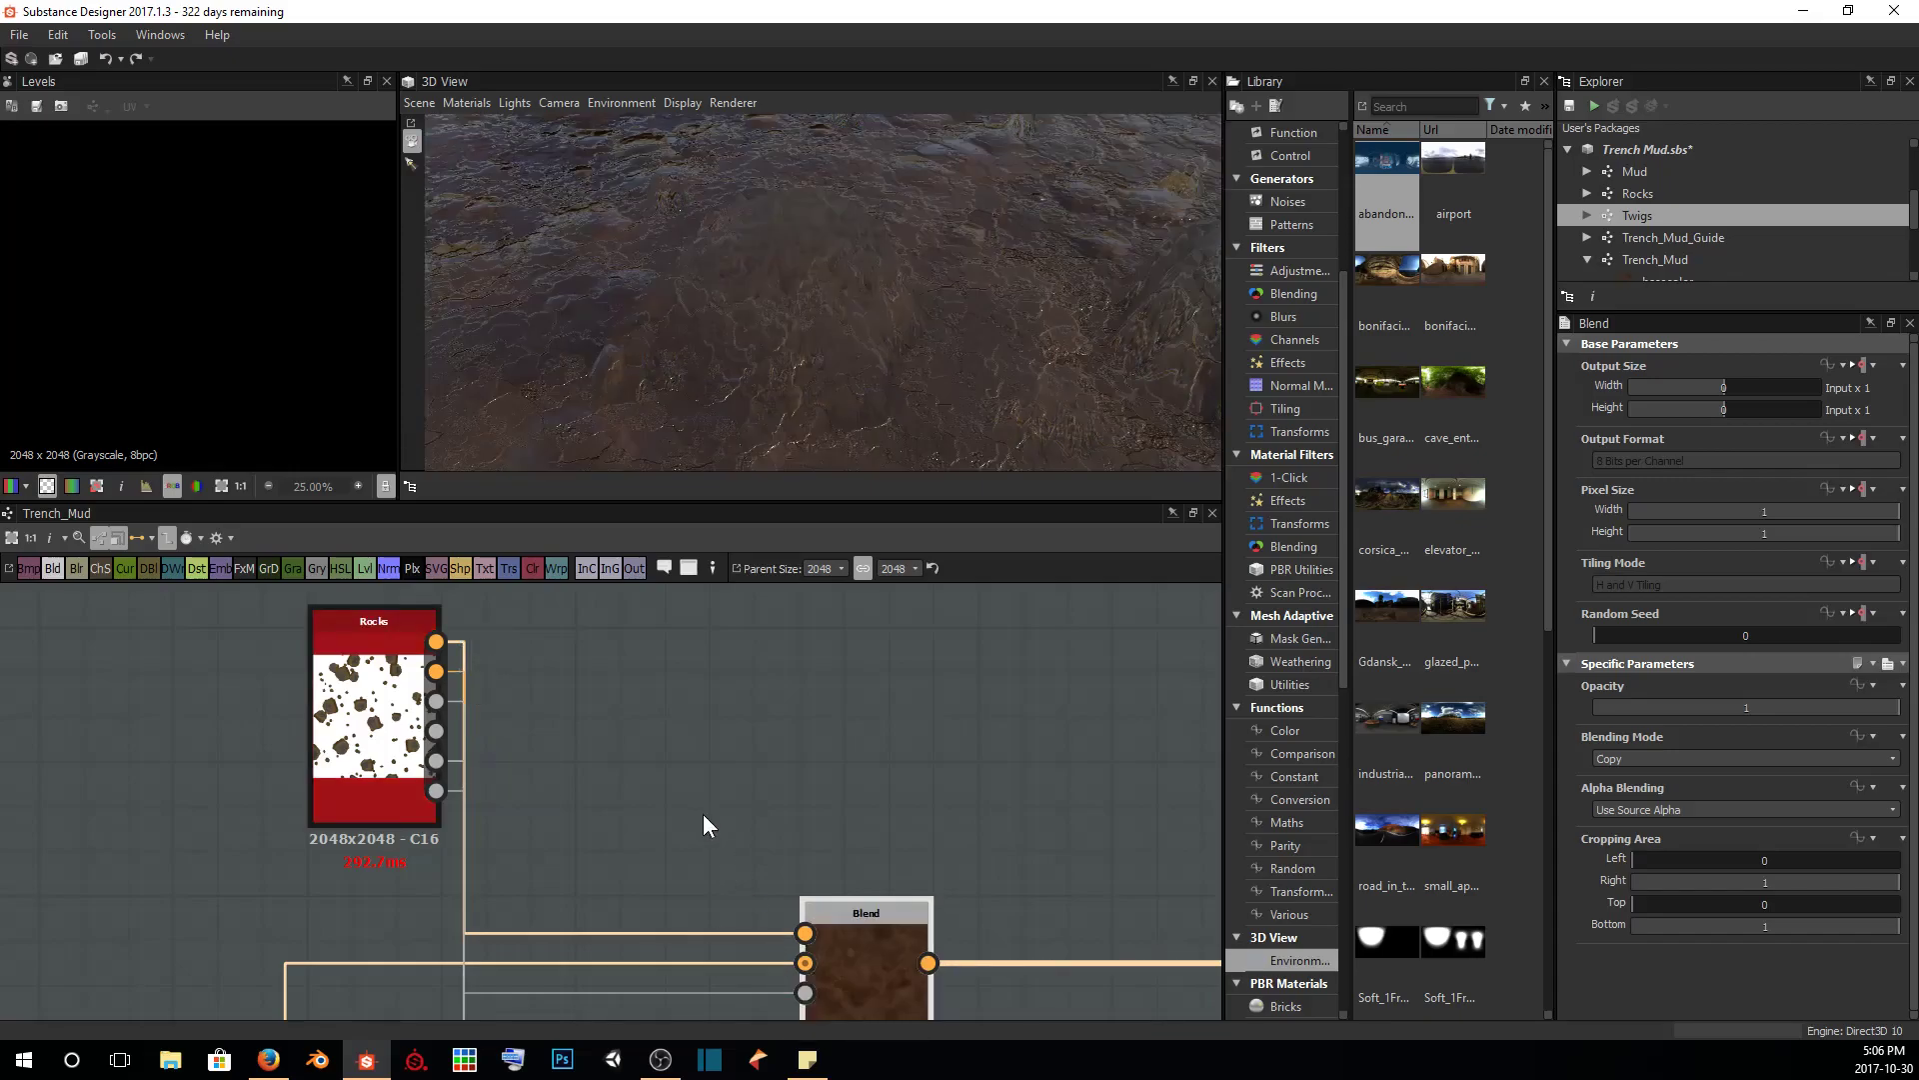
middle_drag(703, 814, 764, 758)
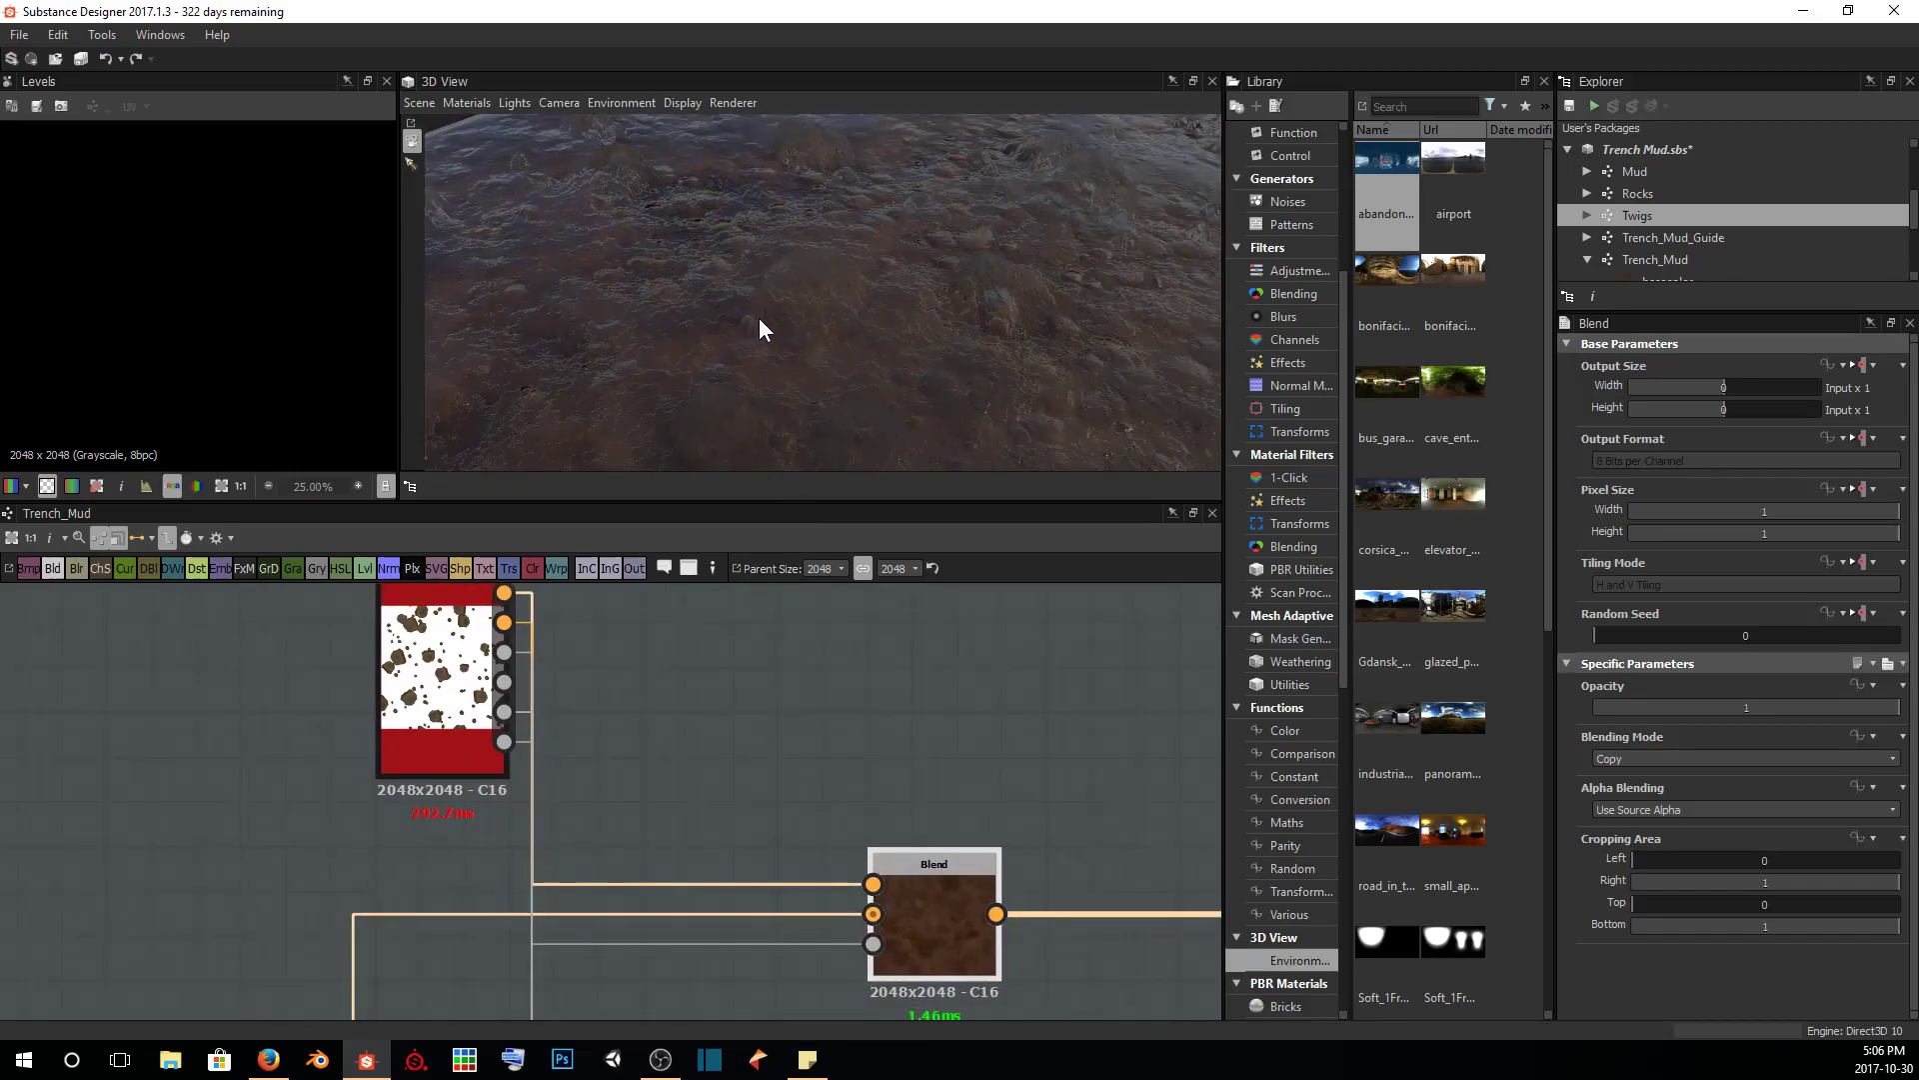
scroll(691, 844, down, 3)
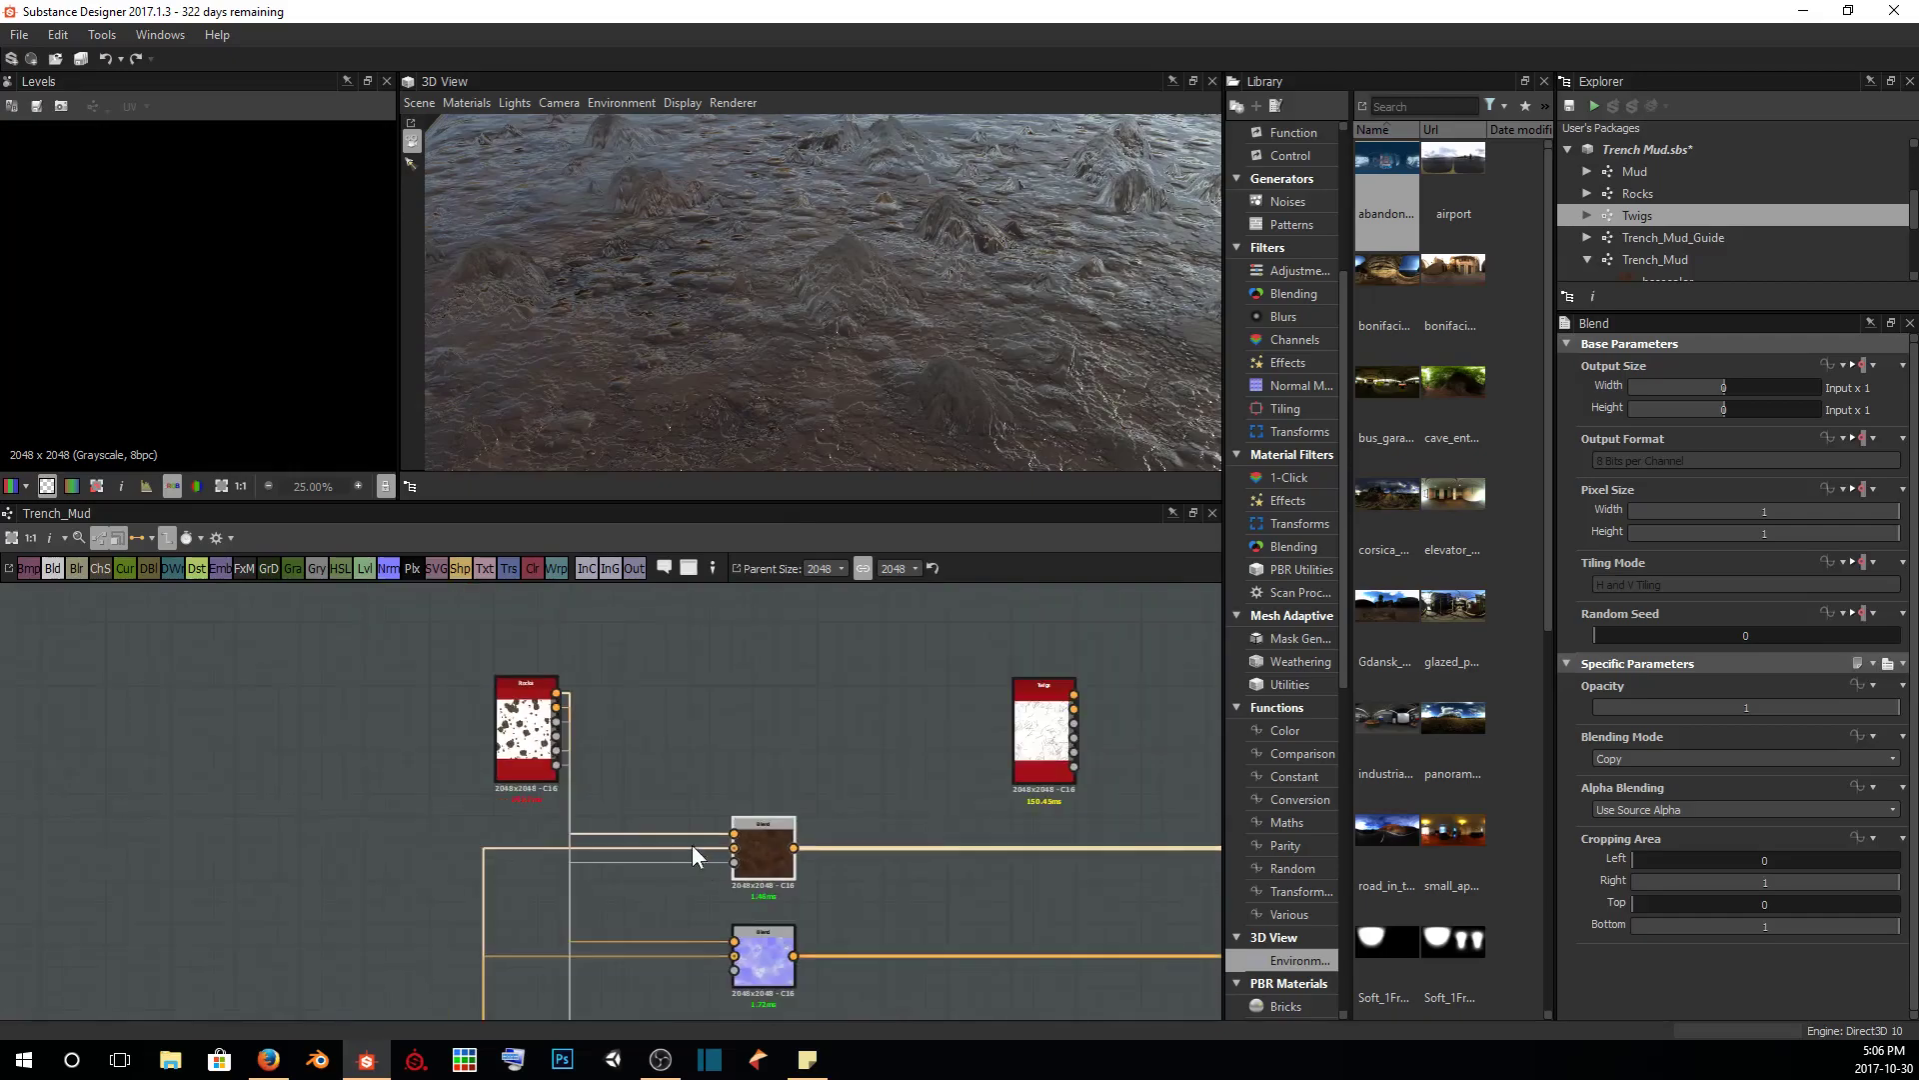
Open the Rocks graph and inspect its Height output up close in the 2D view
click(1635, 196)
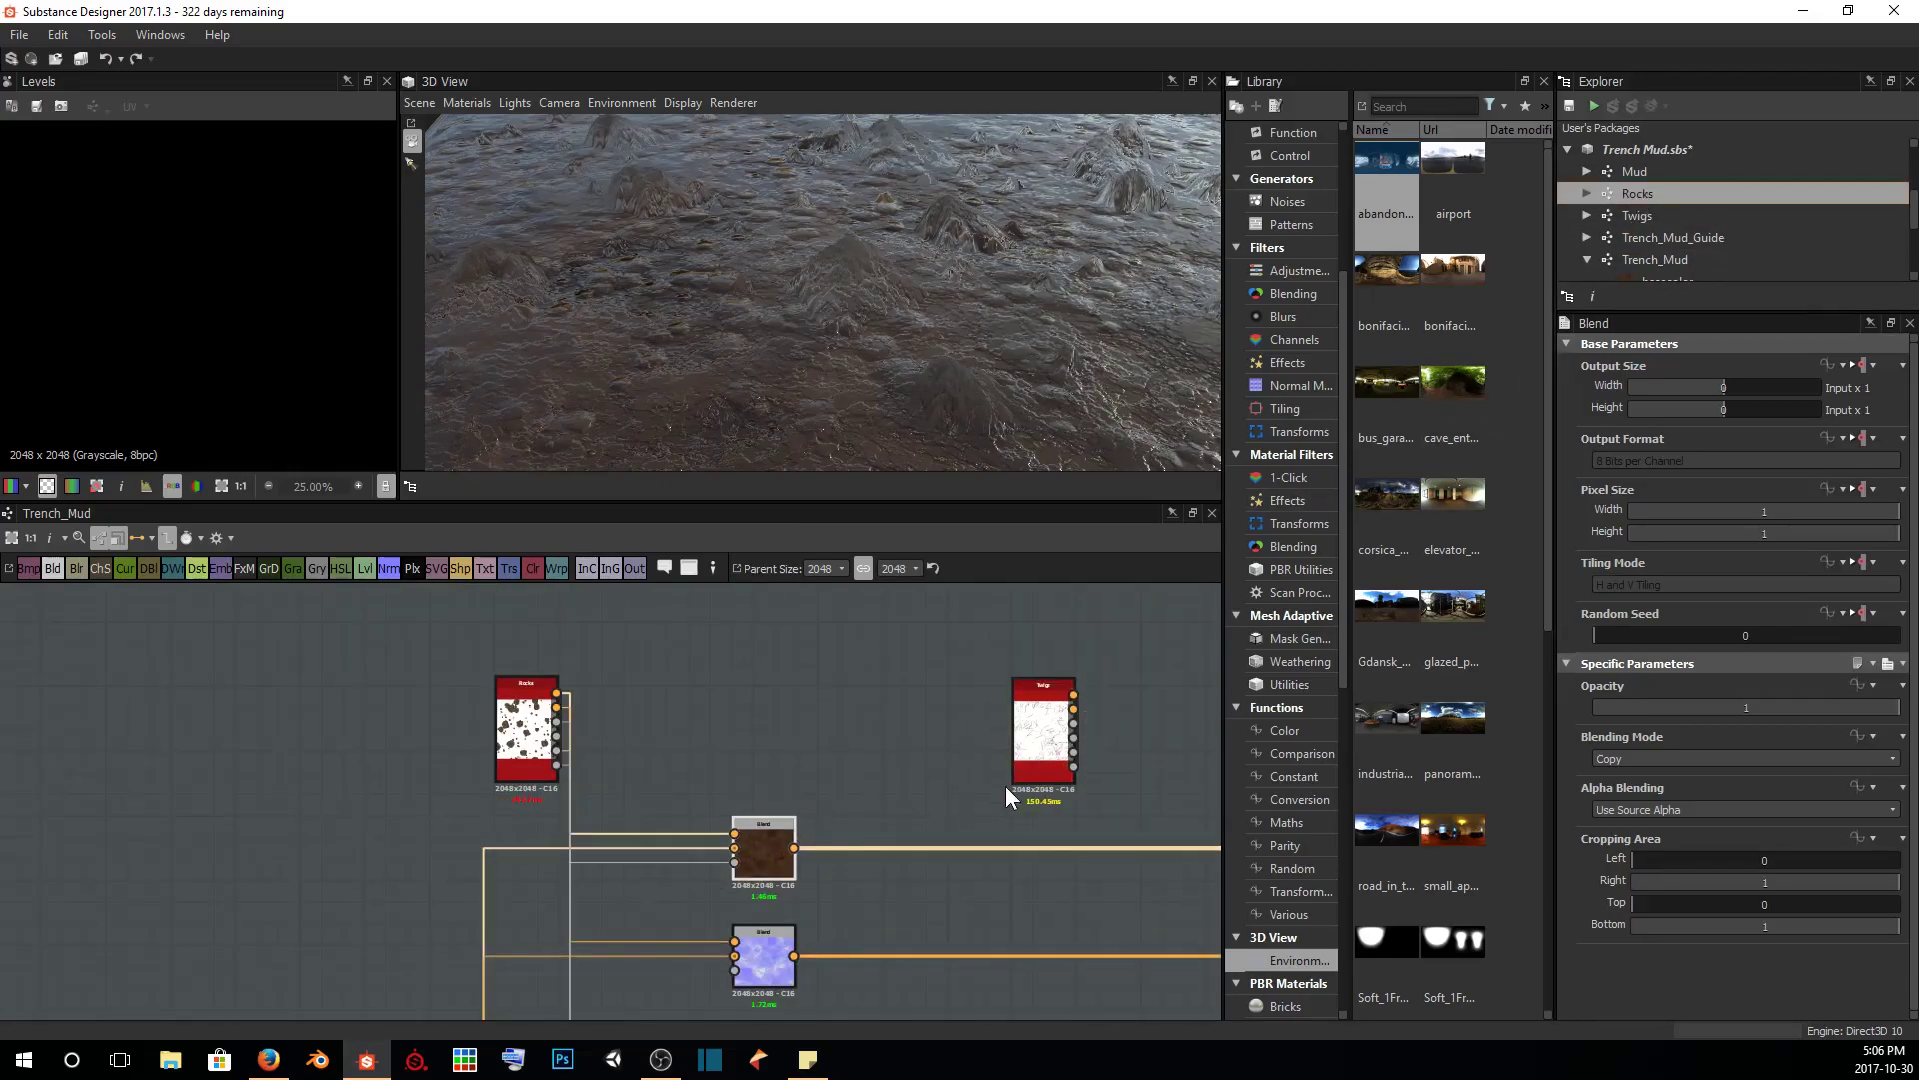
middle_drag(1024, 870, 895, 840)
scroll(854, 819, up, 3)
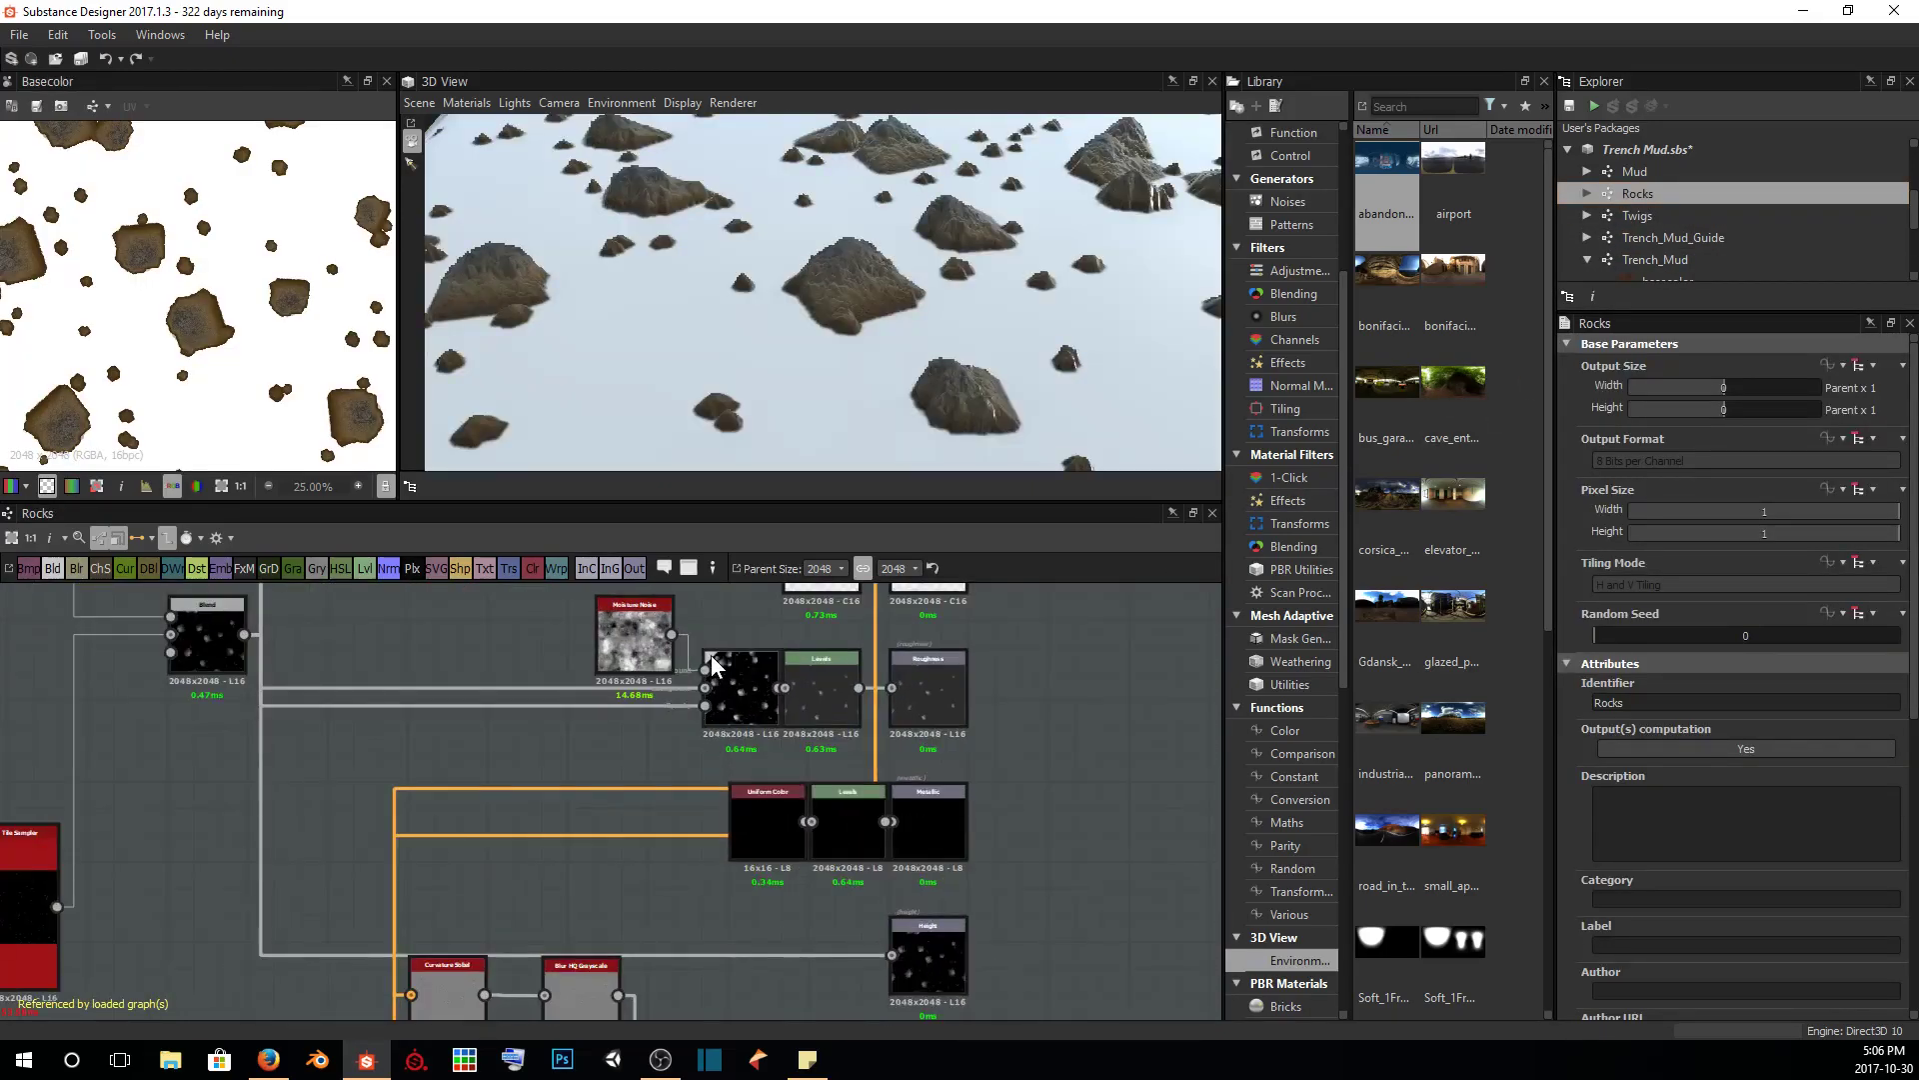
double_click(931, 968)
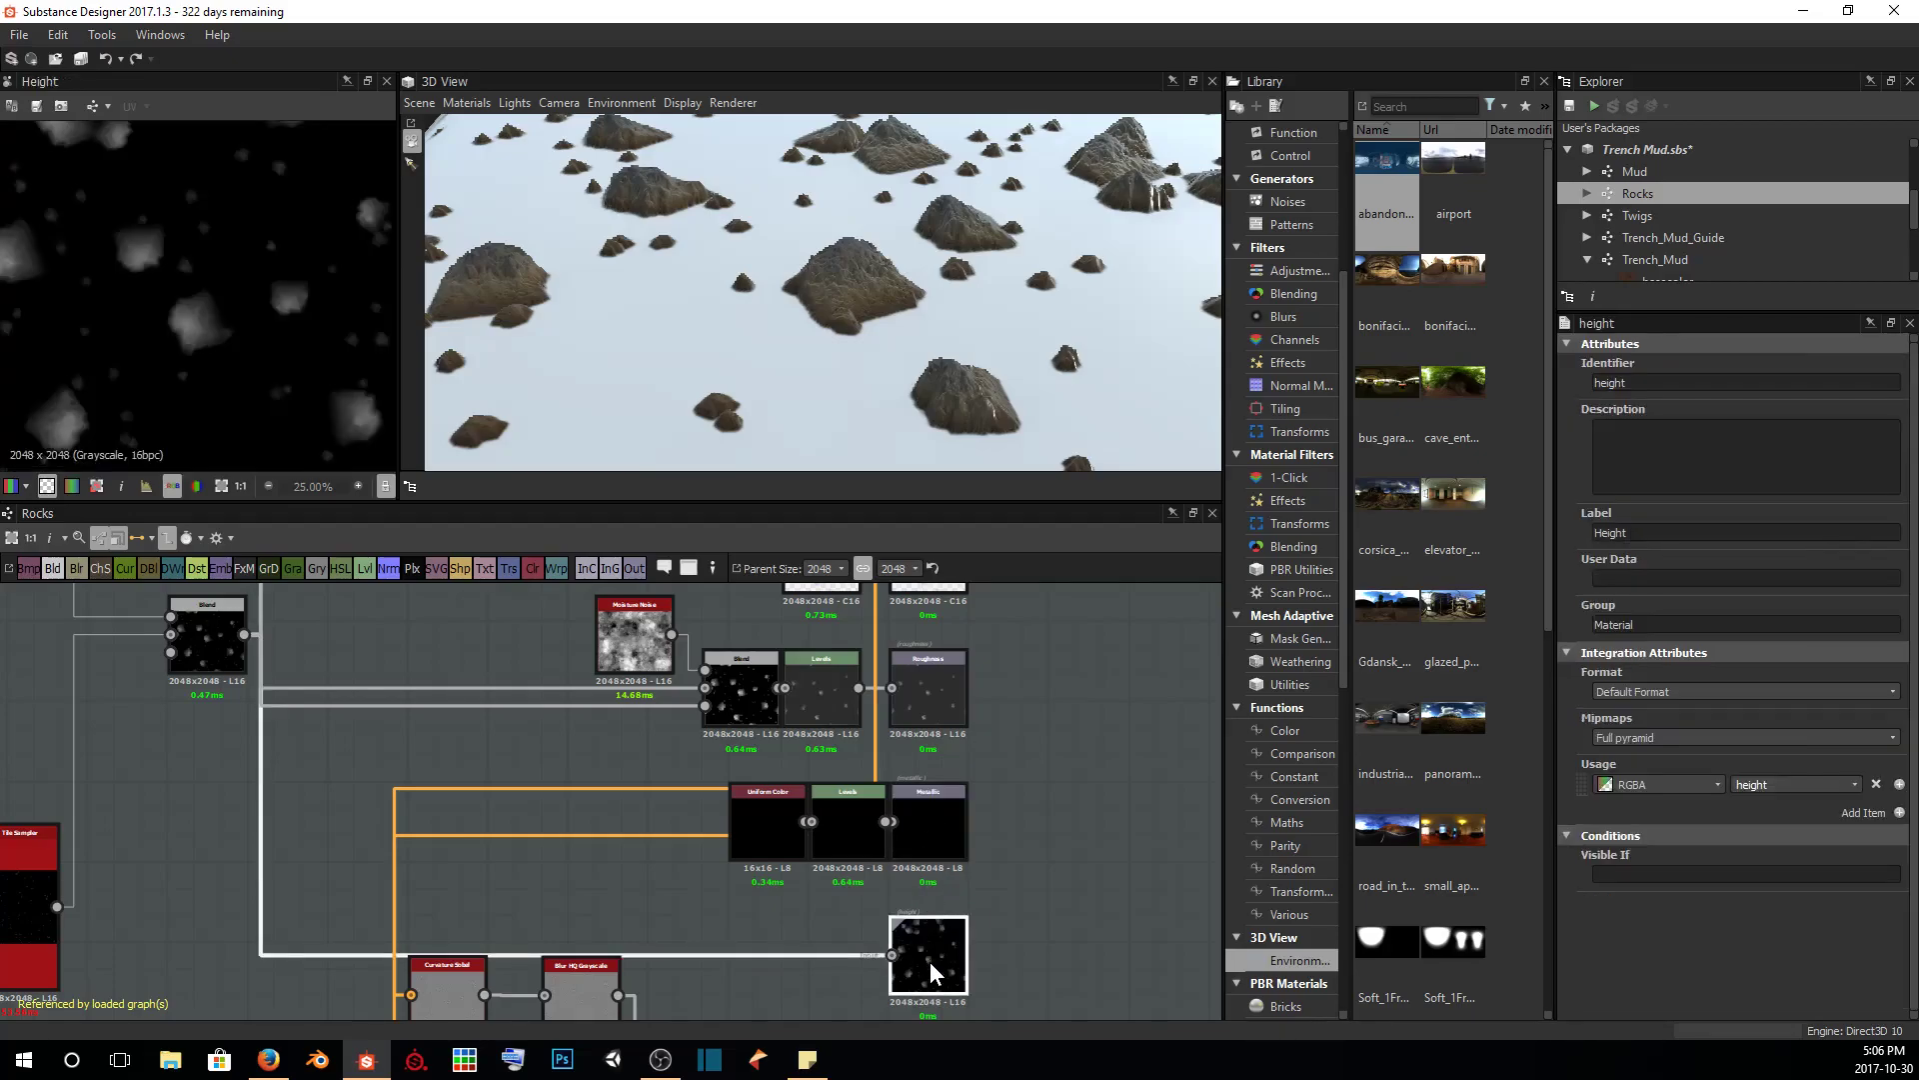
scroll(224, 302, up, 4)
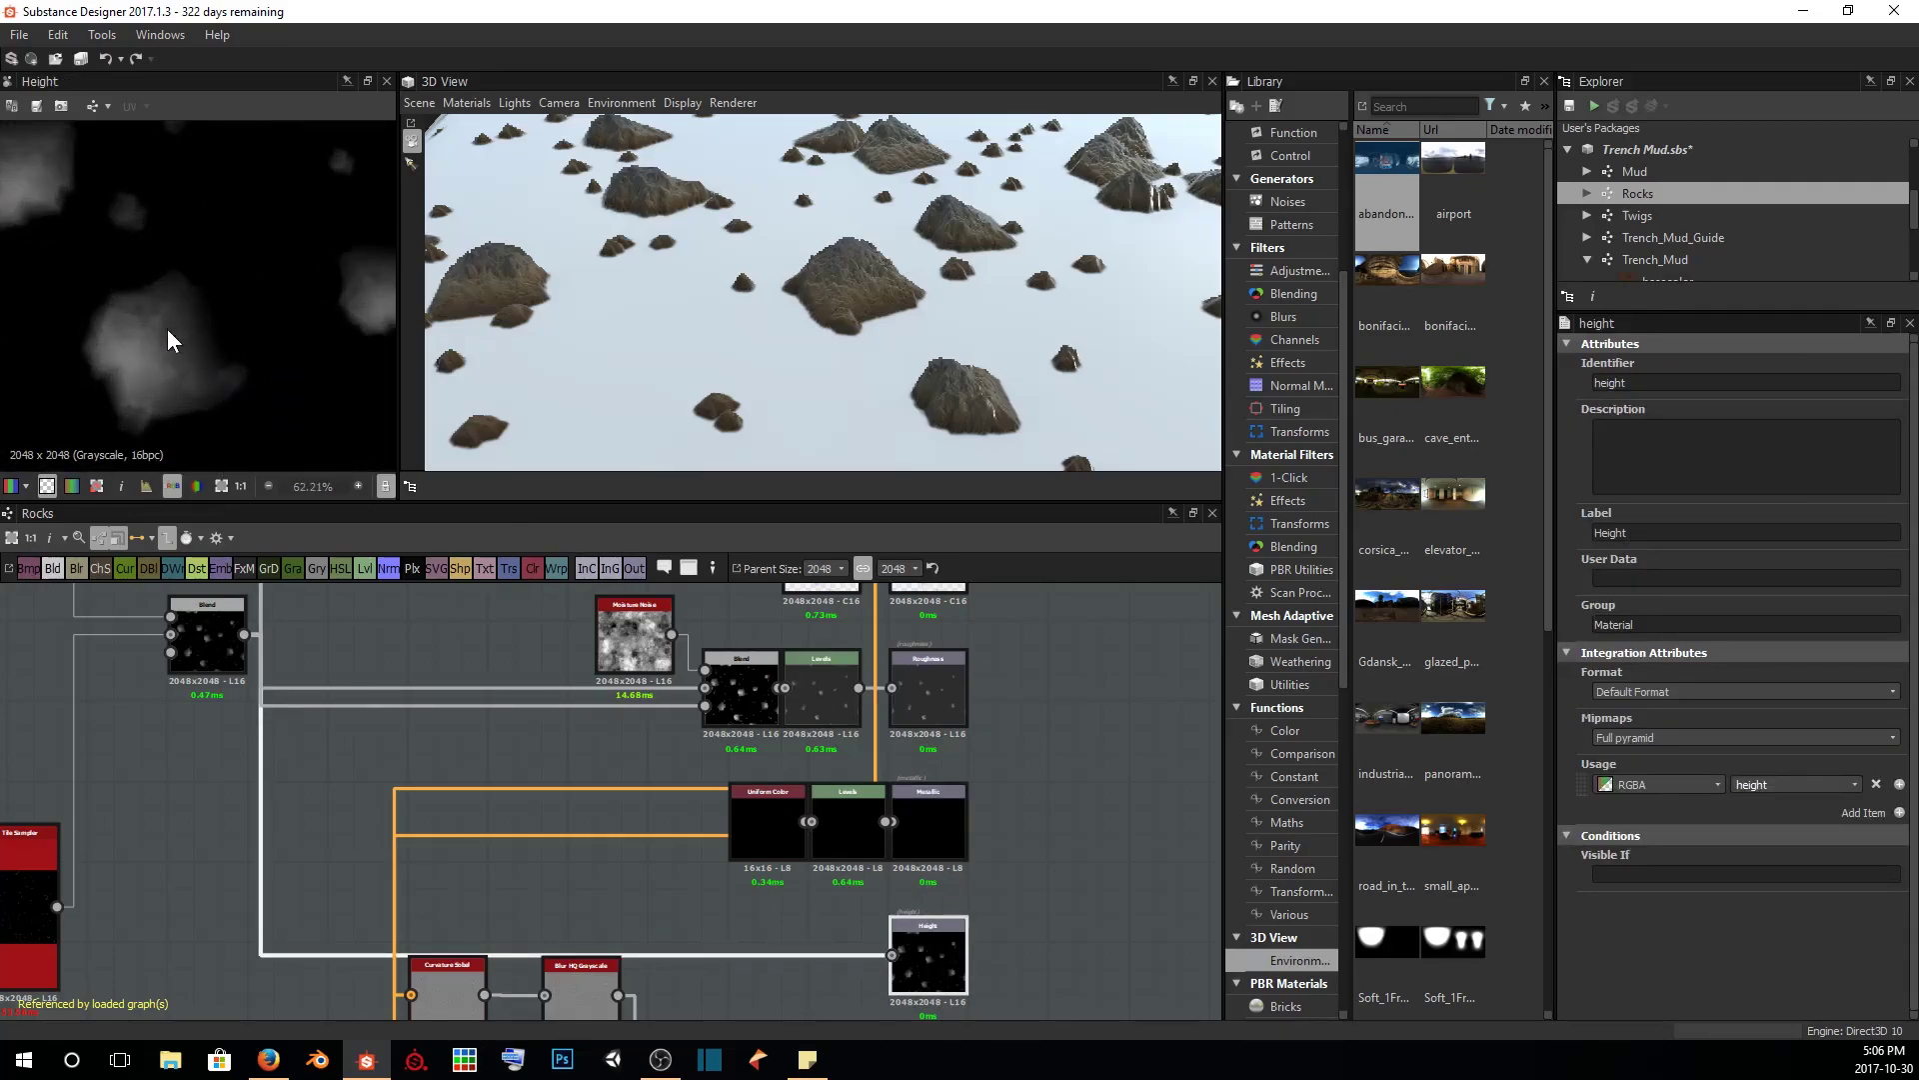
scroll(168, 341, down, 3)
scroll(200, 340, down, 3)
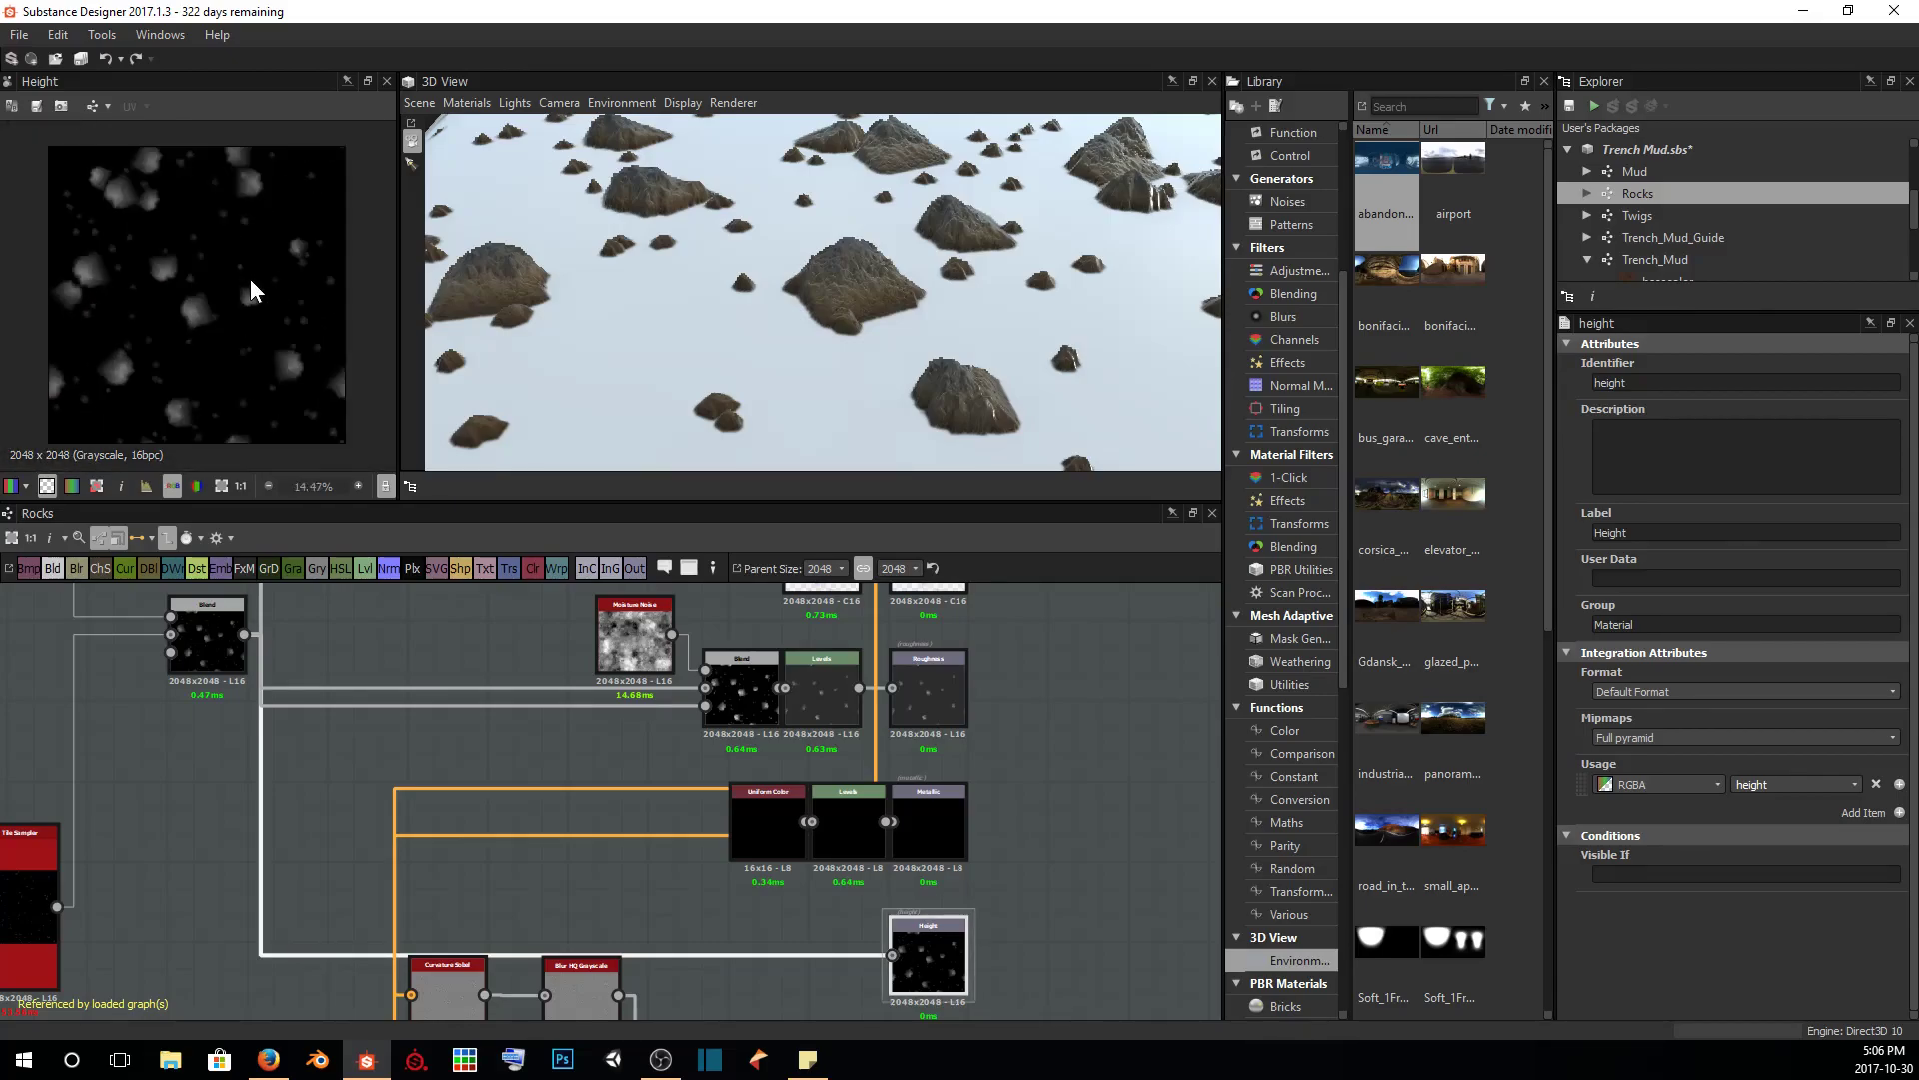
Return to the Trench_Mud graph, insert a Levels node on the Rocks height link to the Blend opacity, and place it beneath the Rocks node
click(1646, 264)
scroll(598, 752, up, 5)
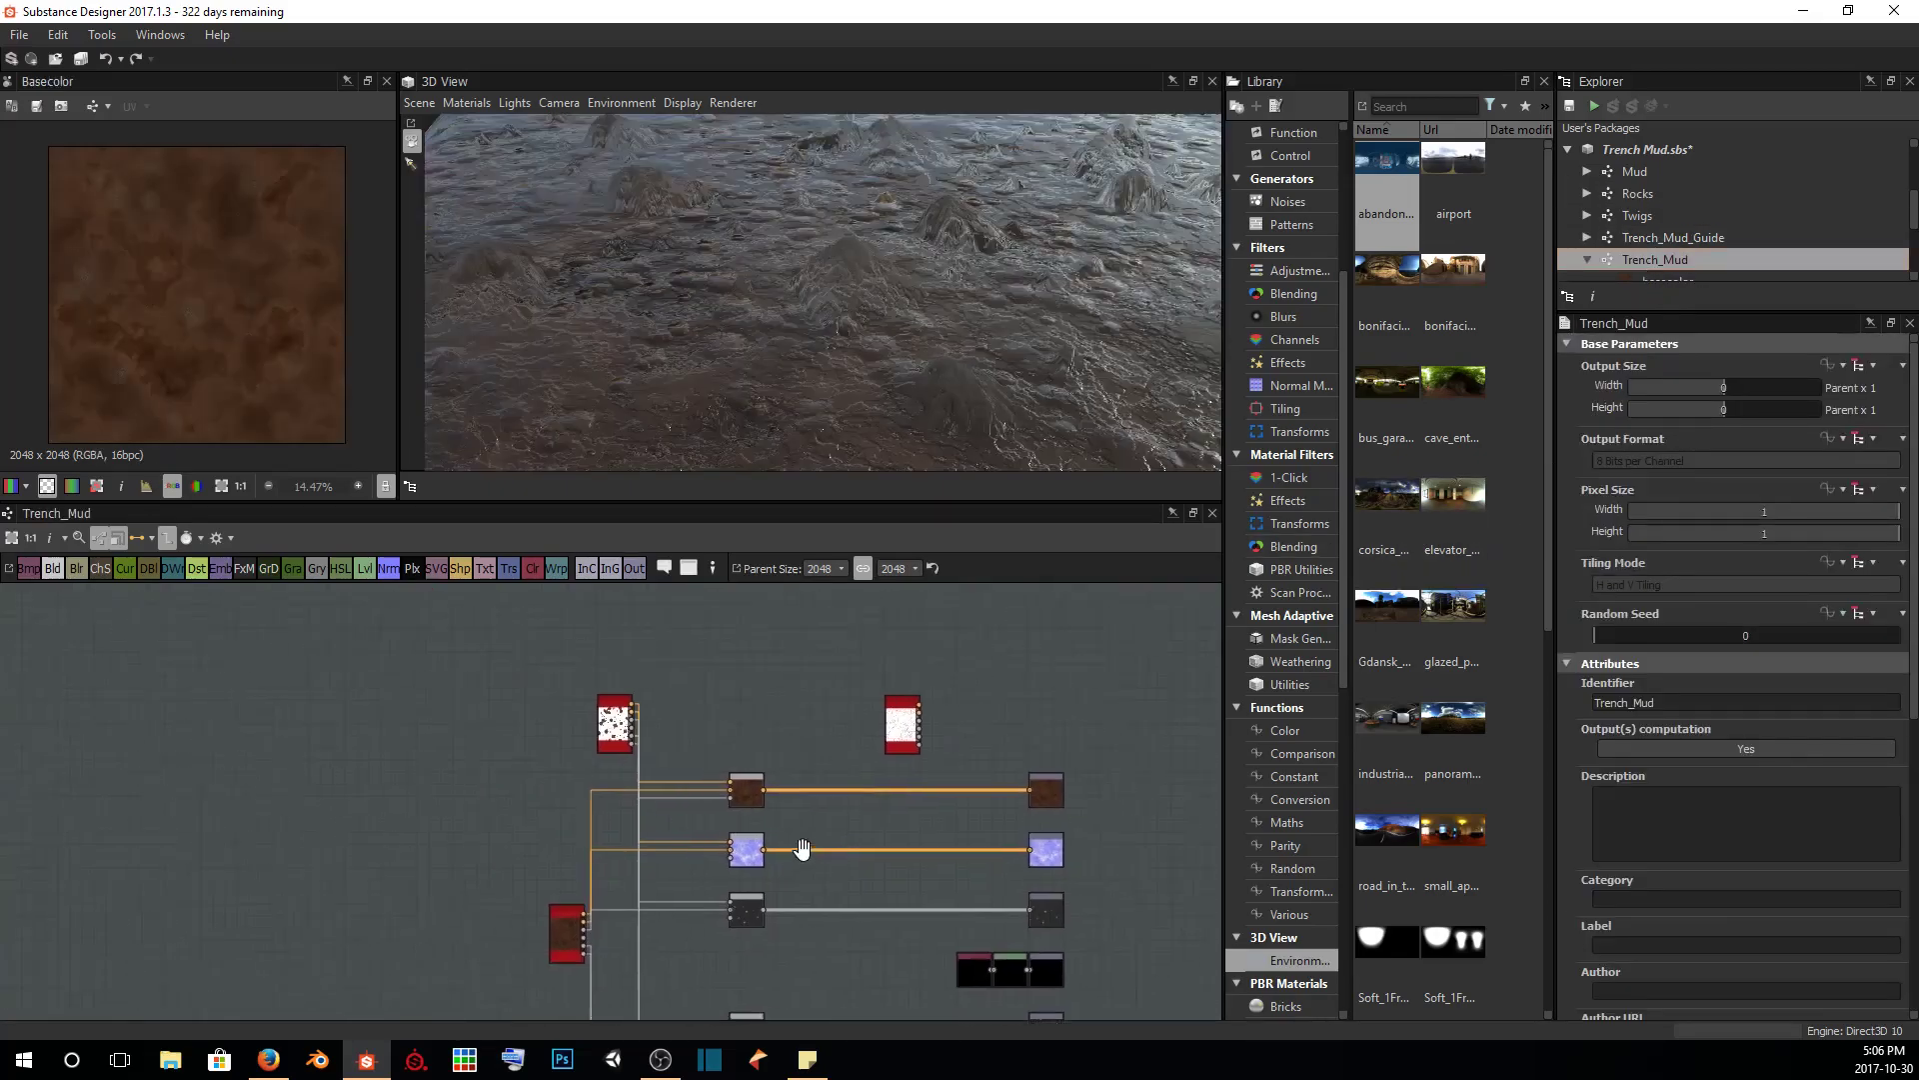
drag(597, 686, 612, 663)
click(705, 837)
key(space)
text(lev)
key(Return)
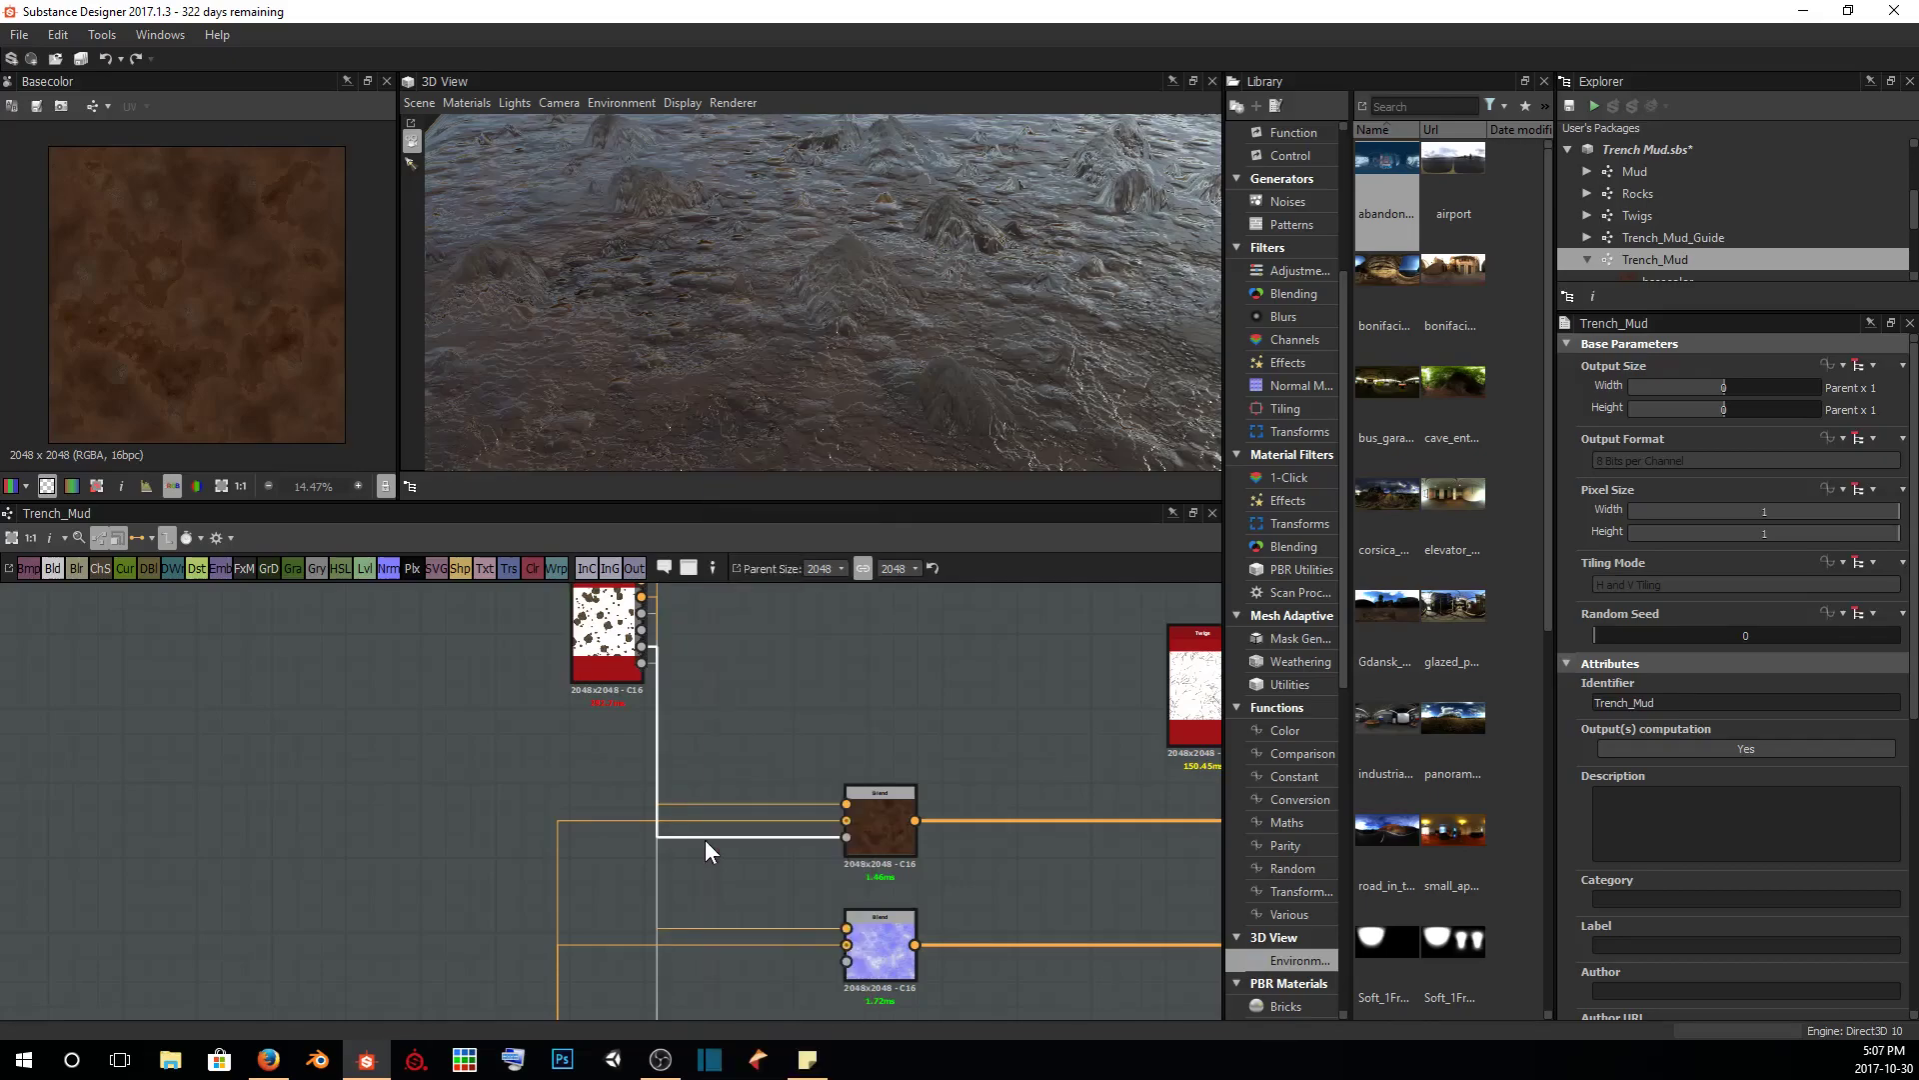
drag(754, 736, 606, 760)
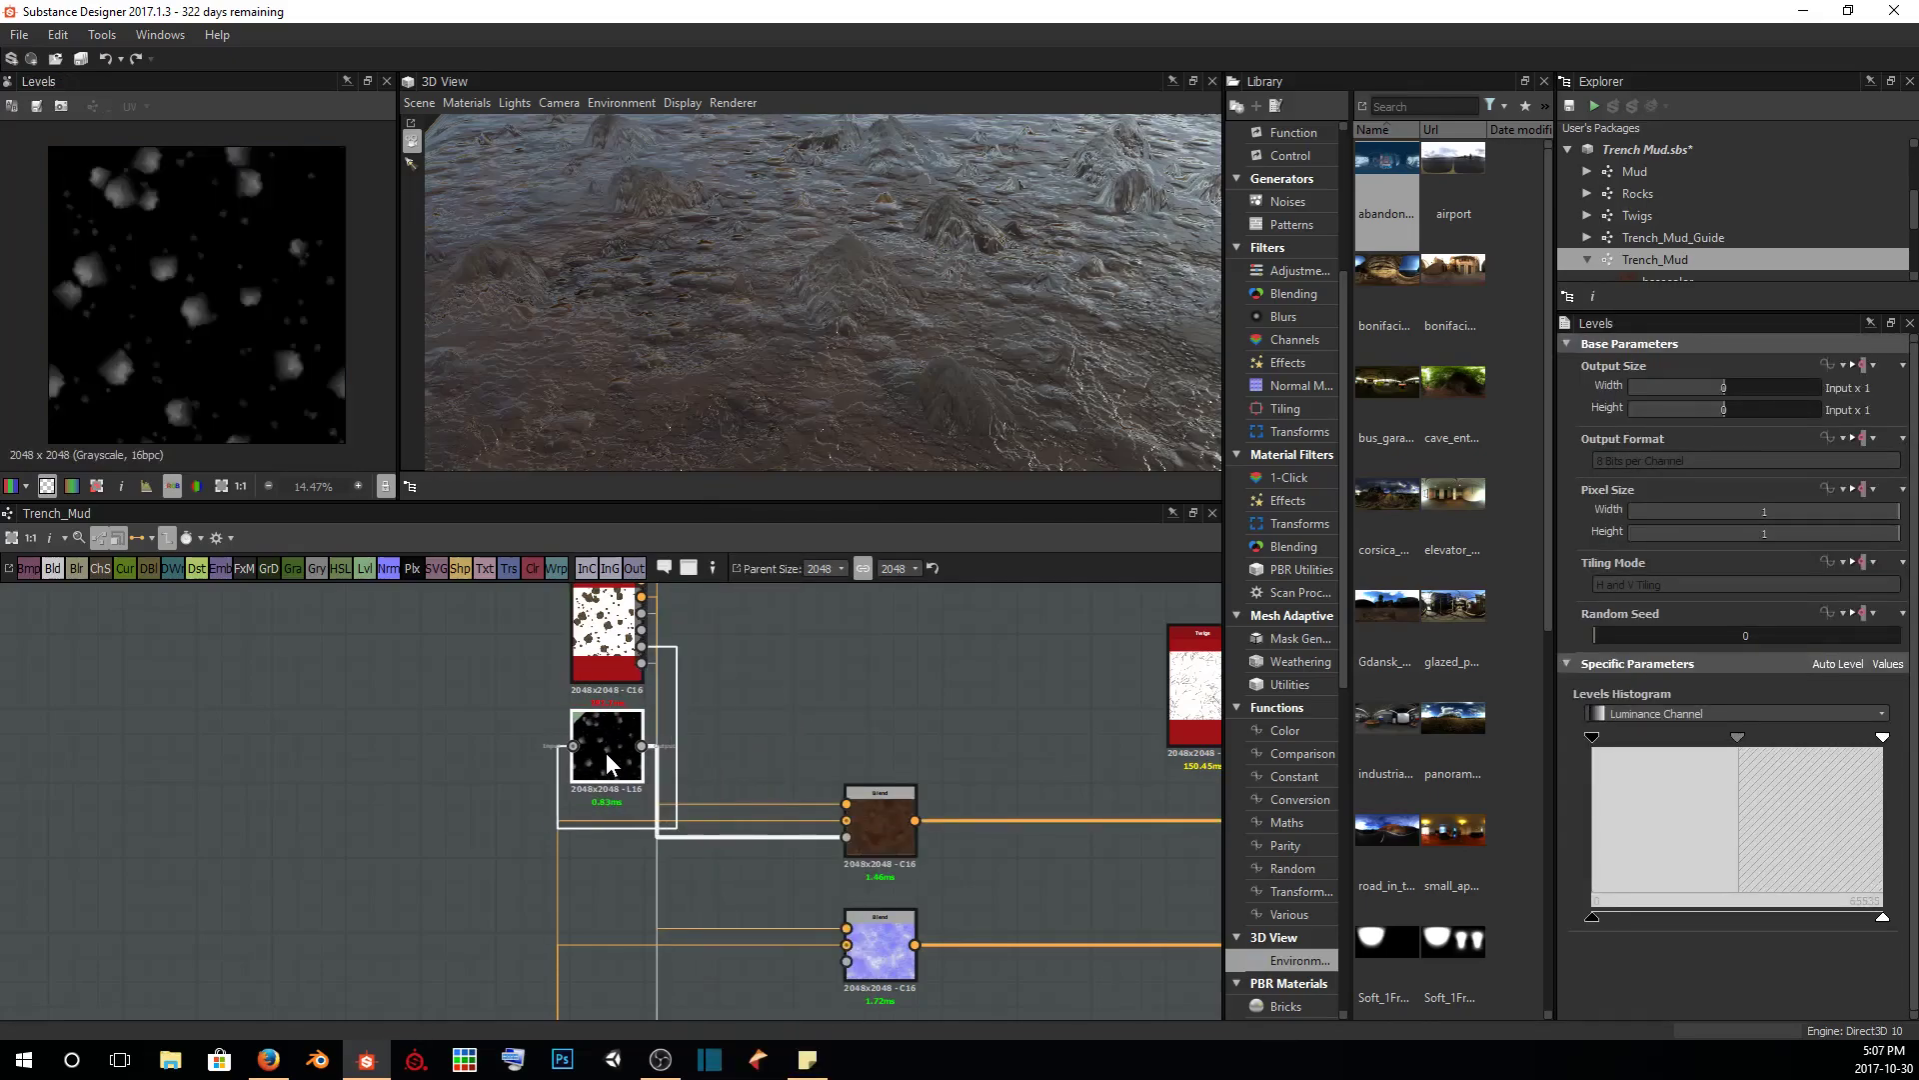
Try a narrow input range on the Levels node by raising its black point and lowering its white point close to each other
drag(1593, 746, 1677, 740)
drag(1883, 745, 1717, 748)
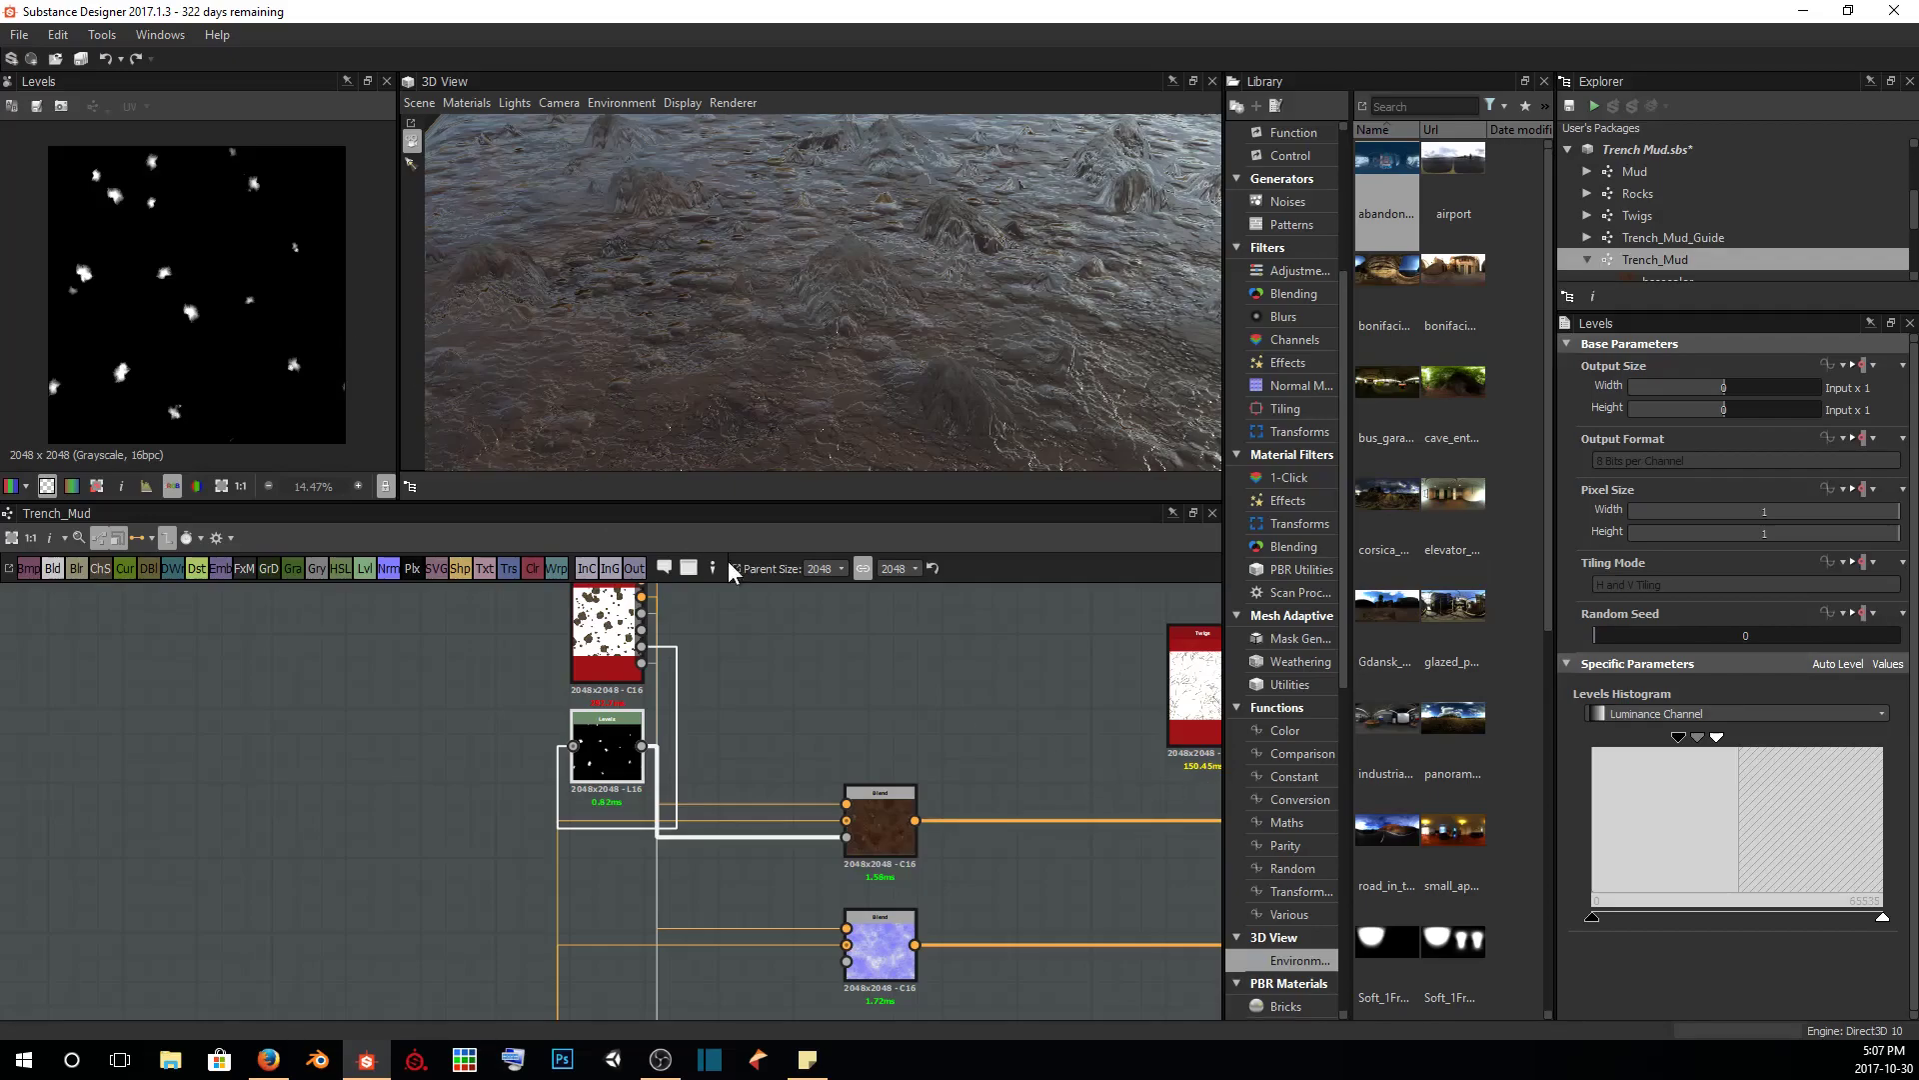
scroll(350, 368, up, 2)
middle_drag(350, 367, 432, 358)
Return the Levels black point to the low end and lower the white point almost onto it for a hard-edged rock mask
drag(1678, 737, 1593, 759)
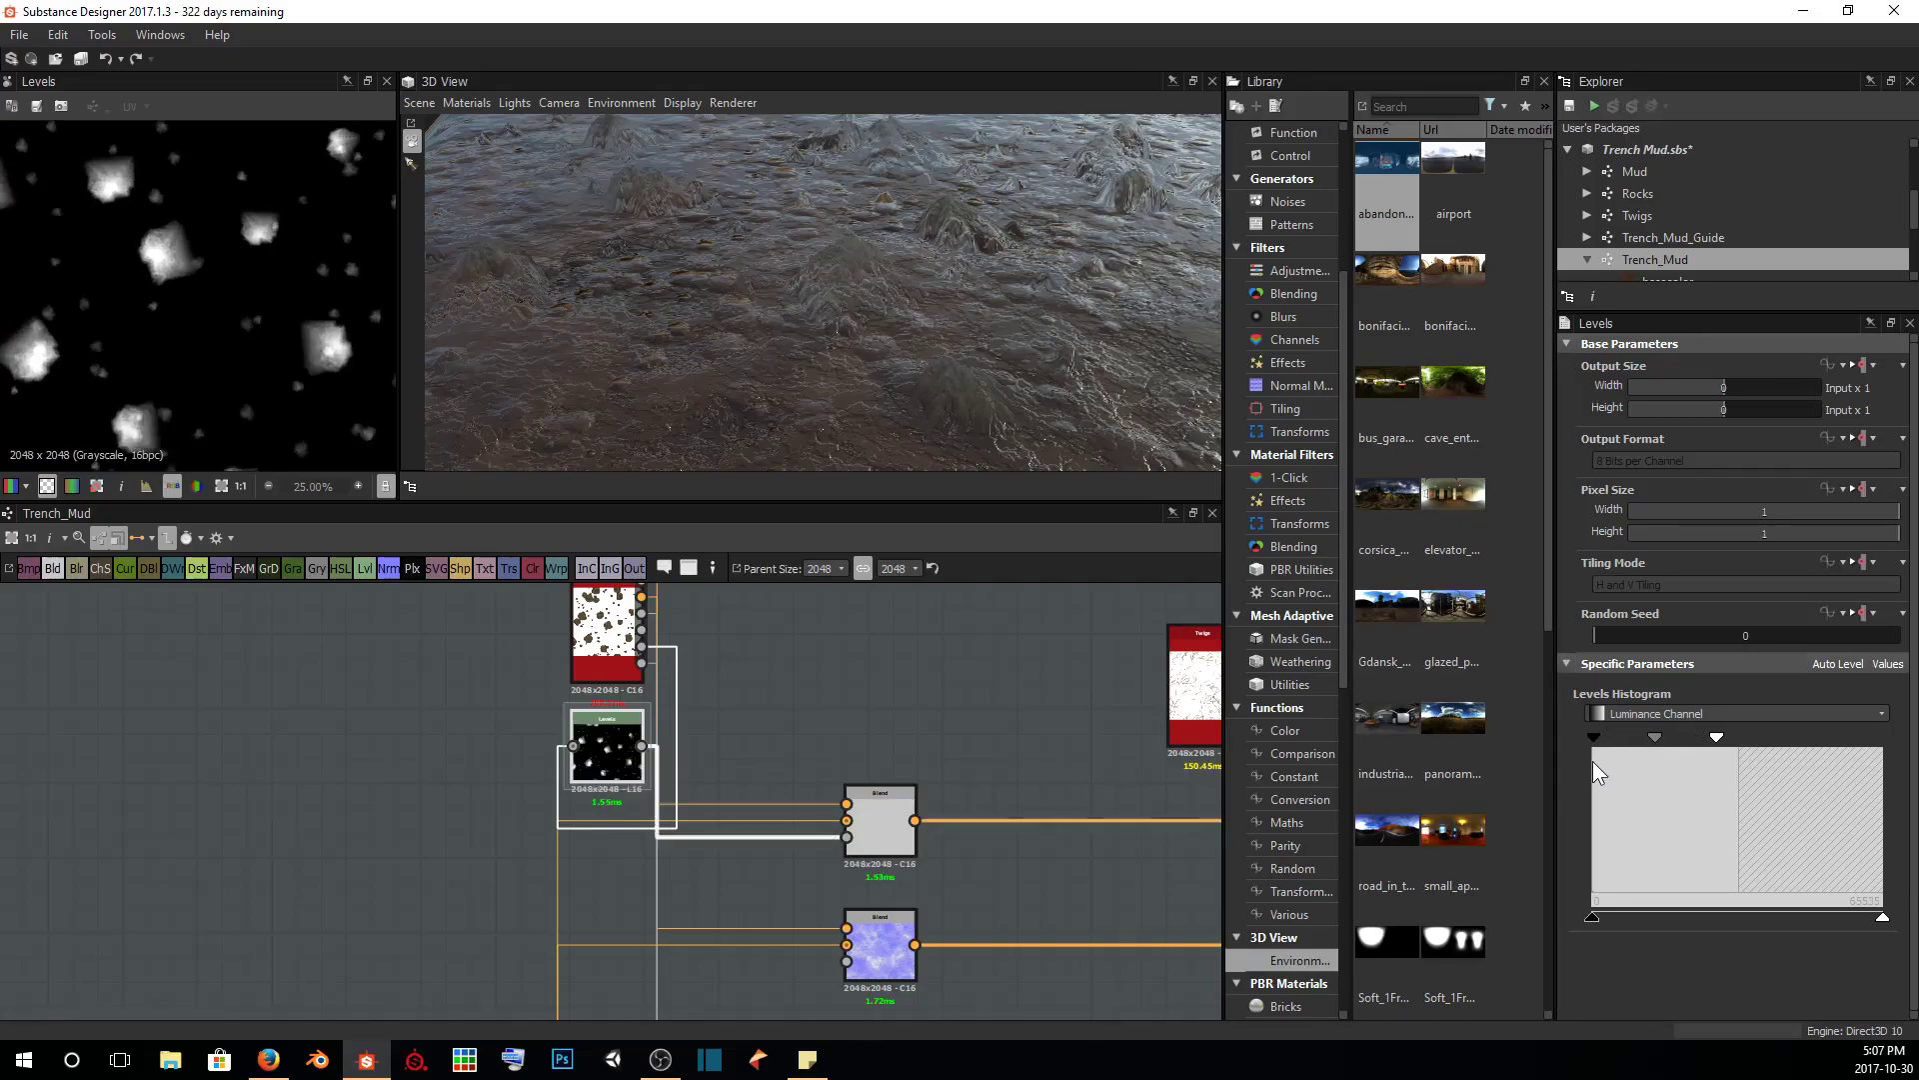
drag(971, 369, 1003, 416)
drag(1716, 737, 1597, 739)
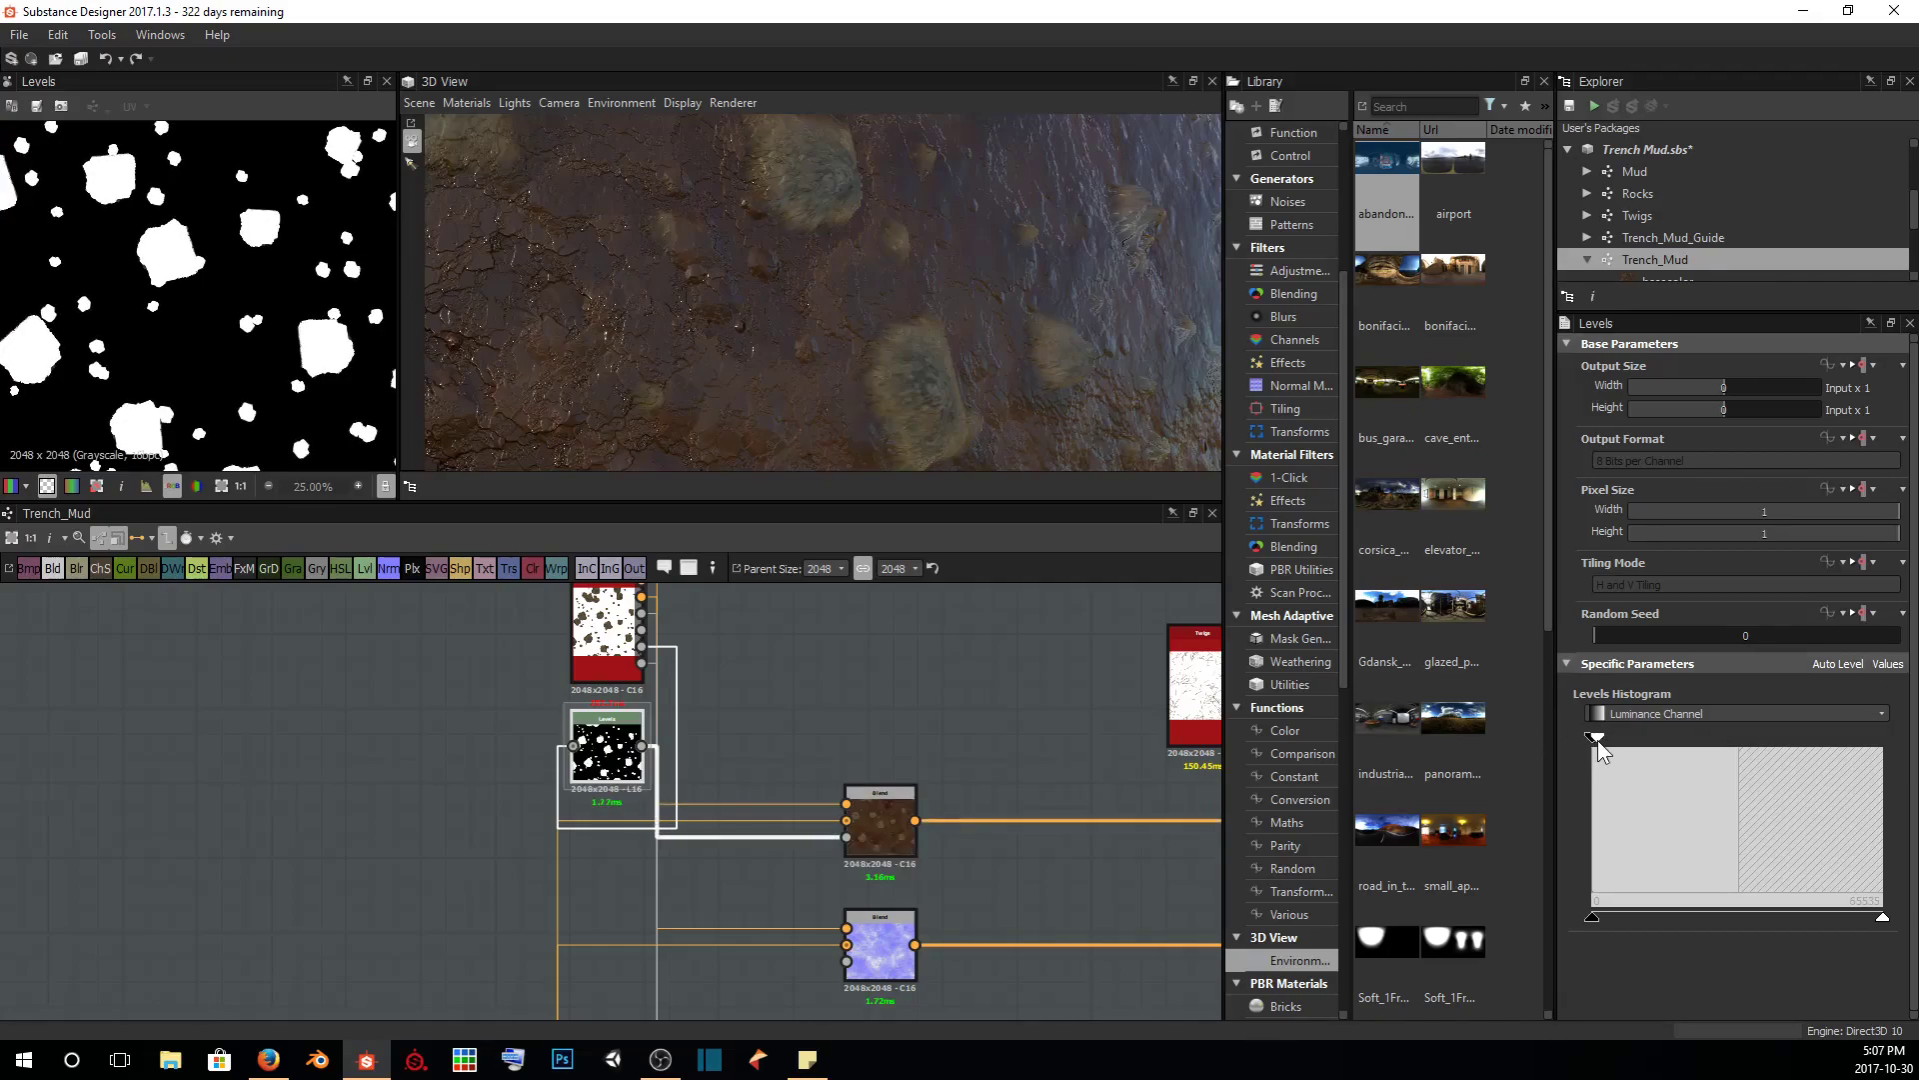
scroll(848, 196, down, 4)
drag(734, 246, 914, 296)
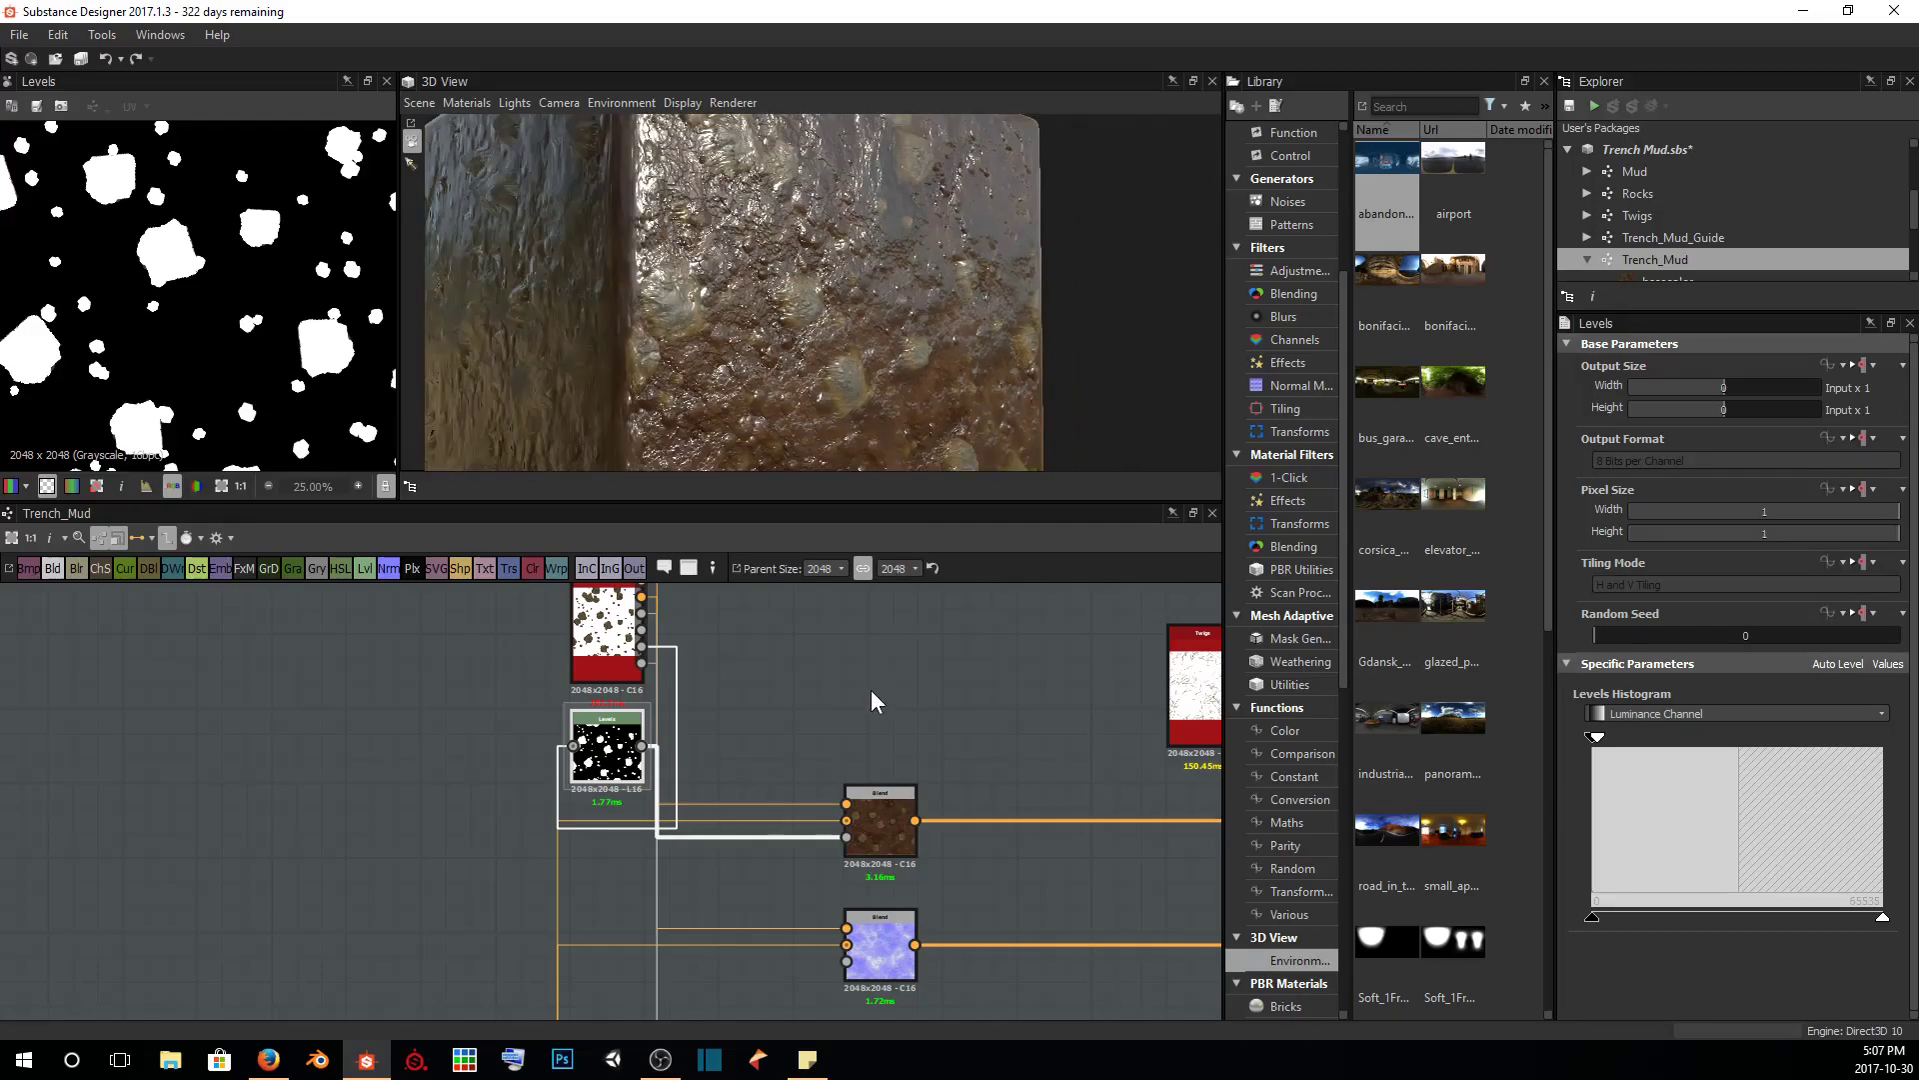
Preview the base color Blend's rock edges and set the Levels white point to roughly one seventh of the histogram to soften them
double_click(879, 805)
scroll(230, 339, up, 3)
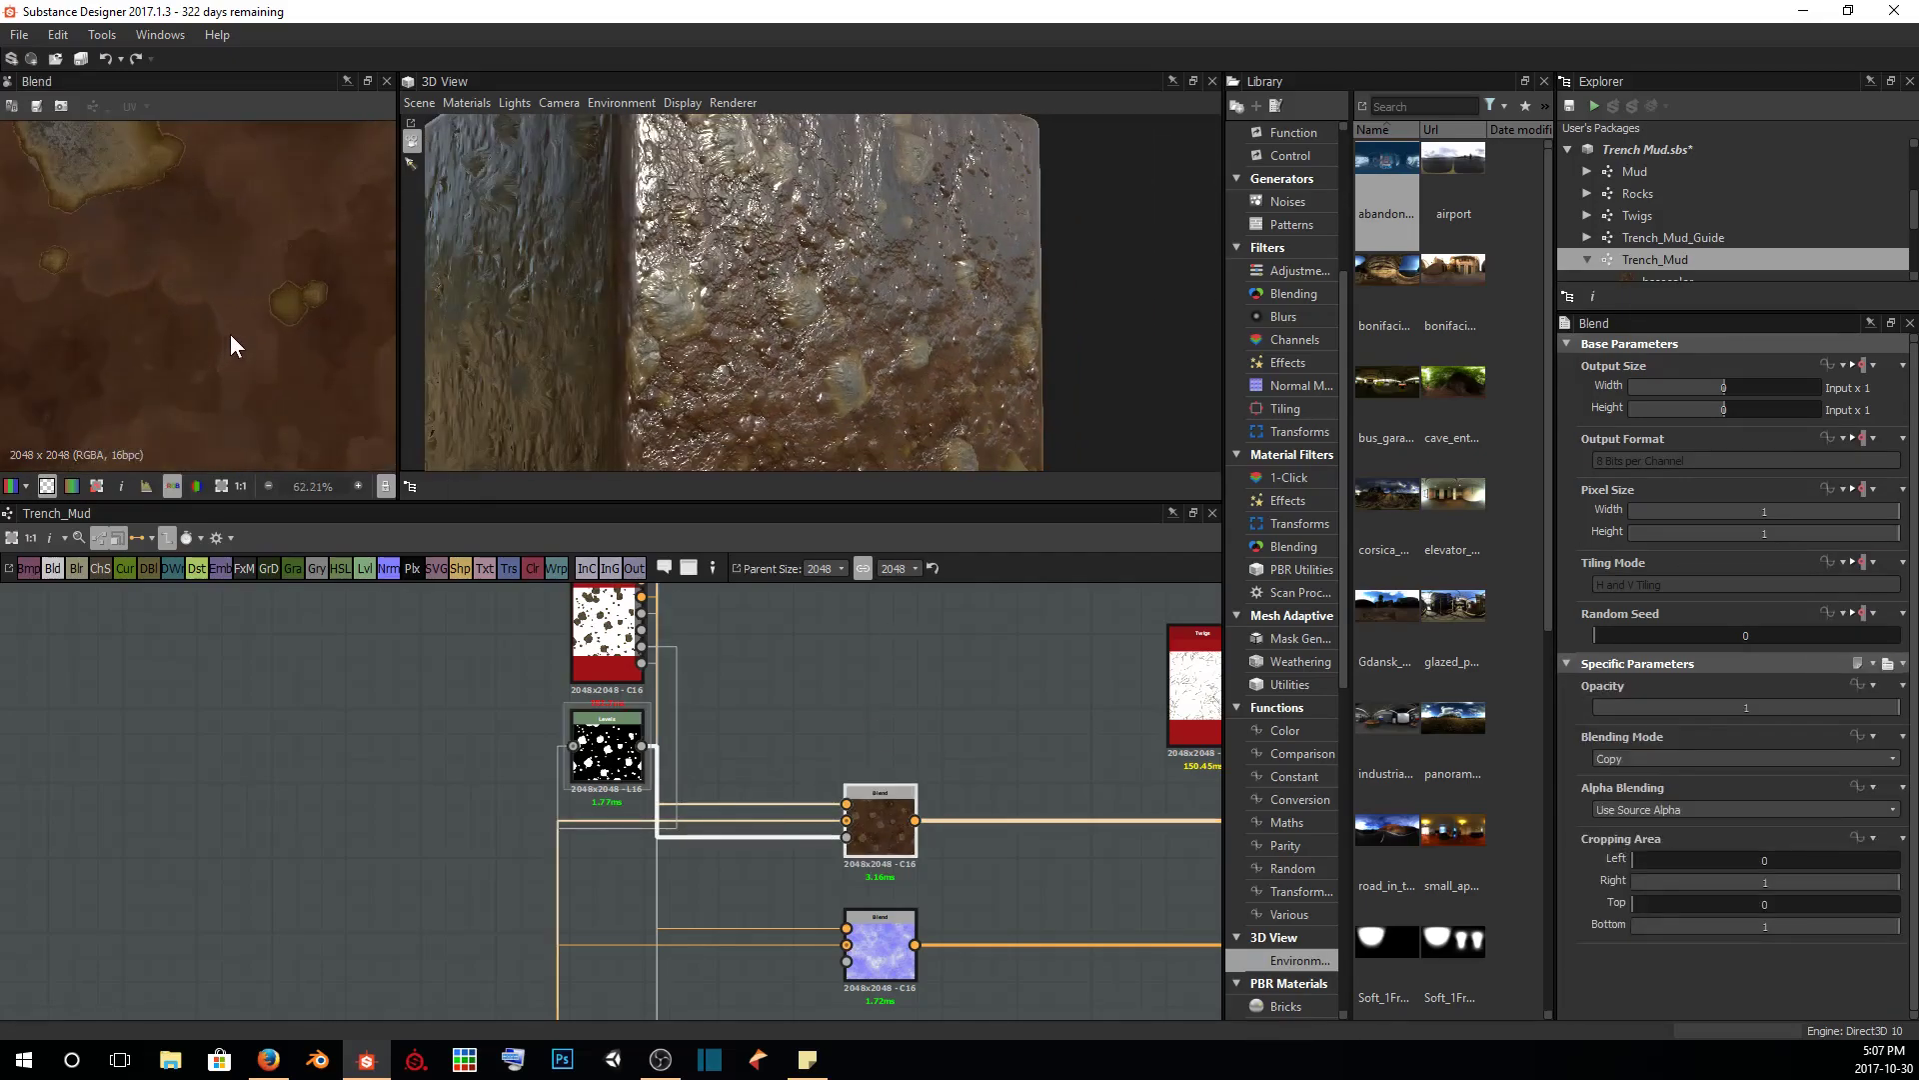
scroll(230, 334, up, 1)
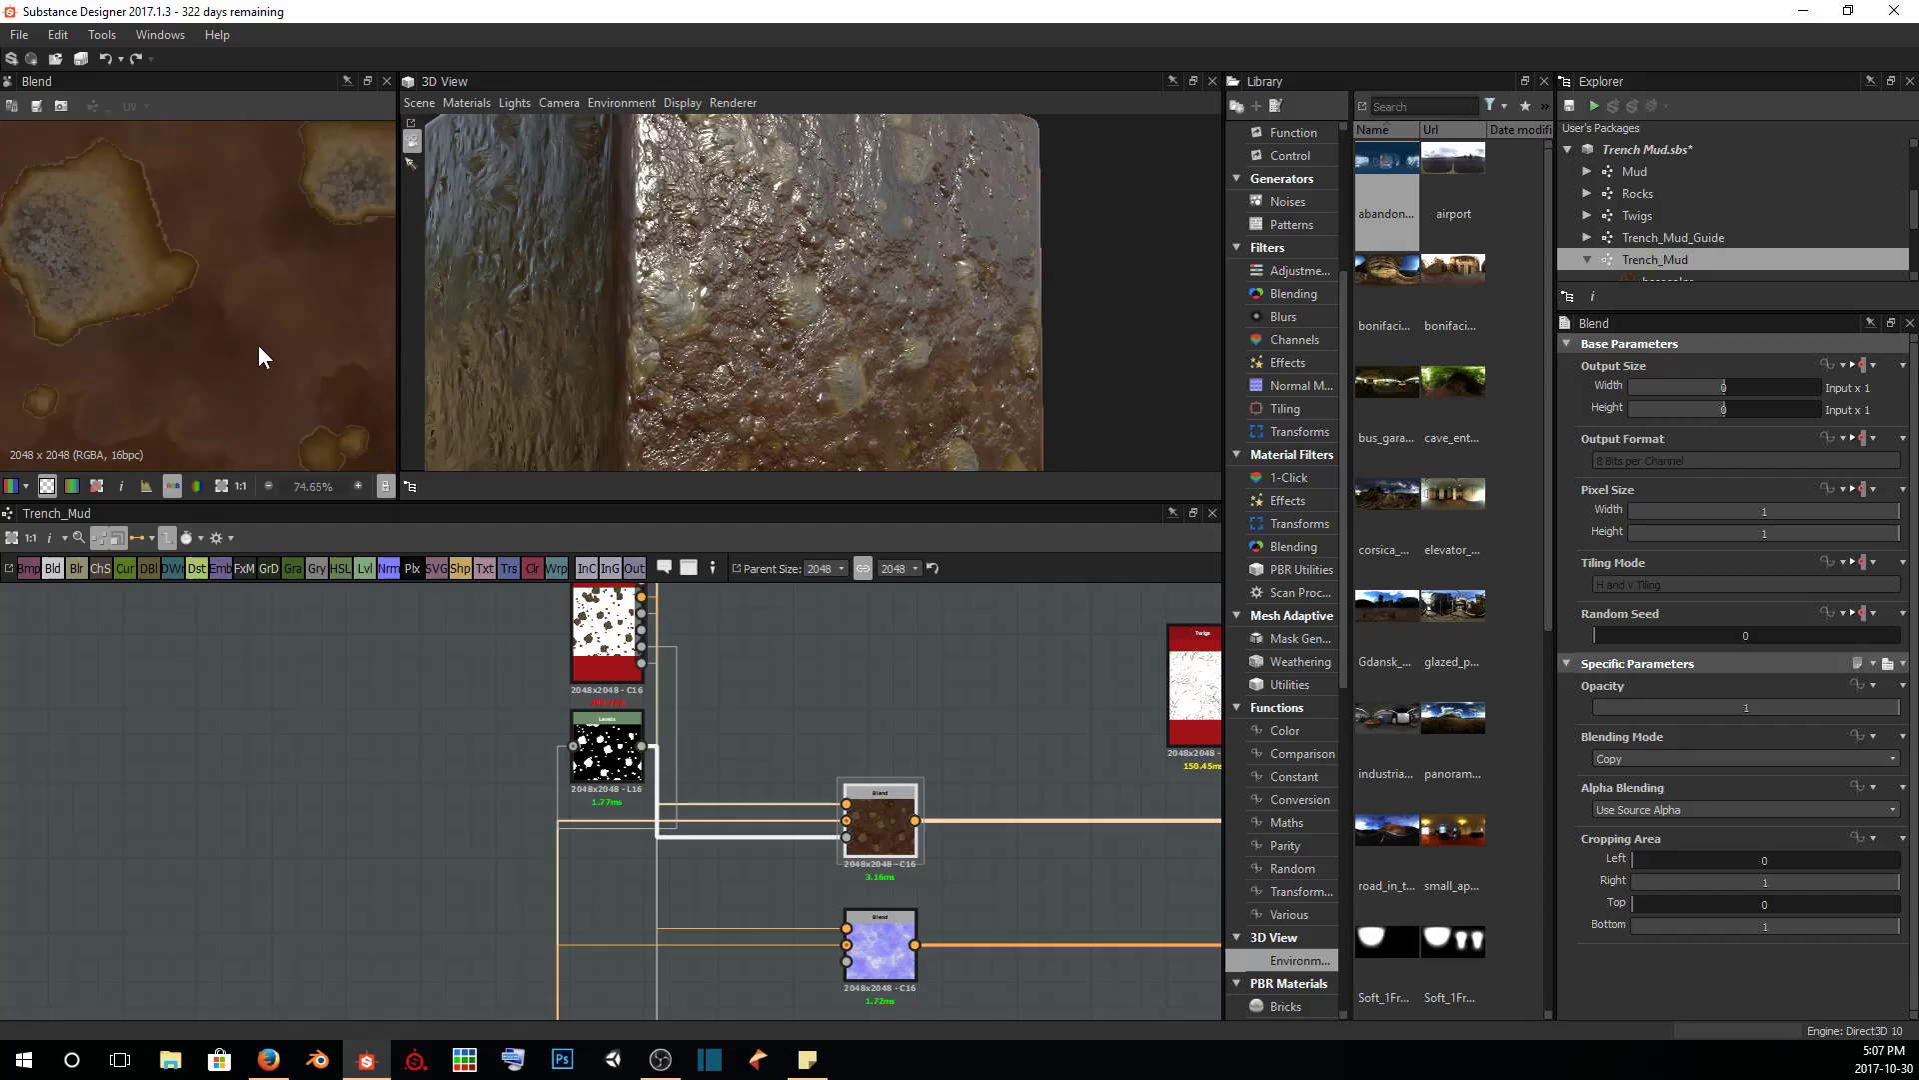
scroll(250, 340, up, 4)
click(607, 745)
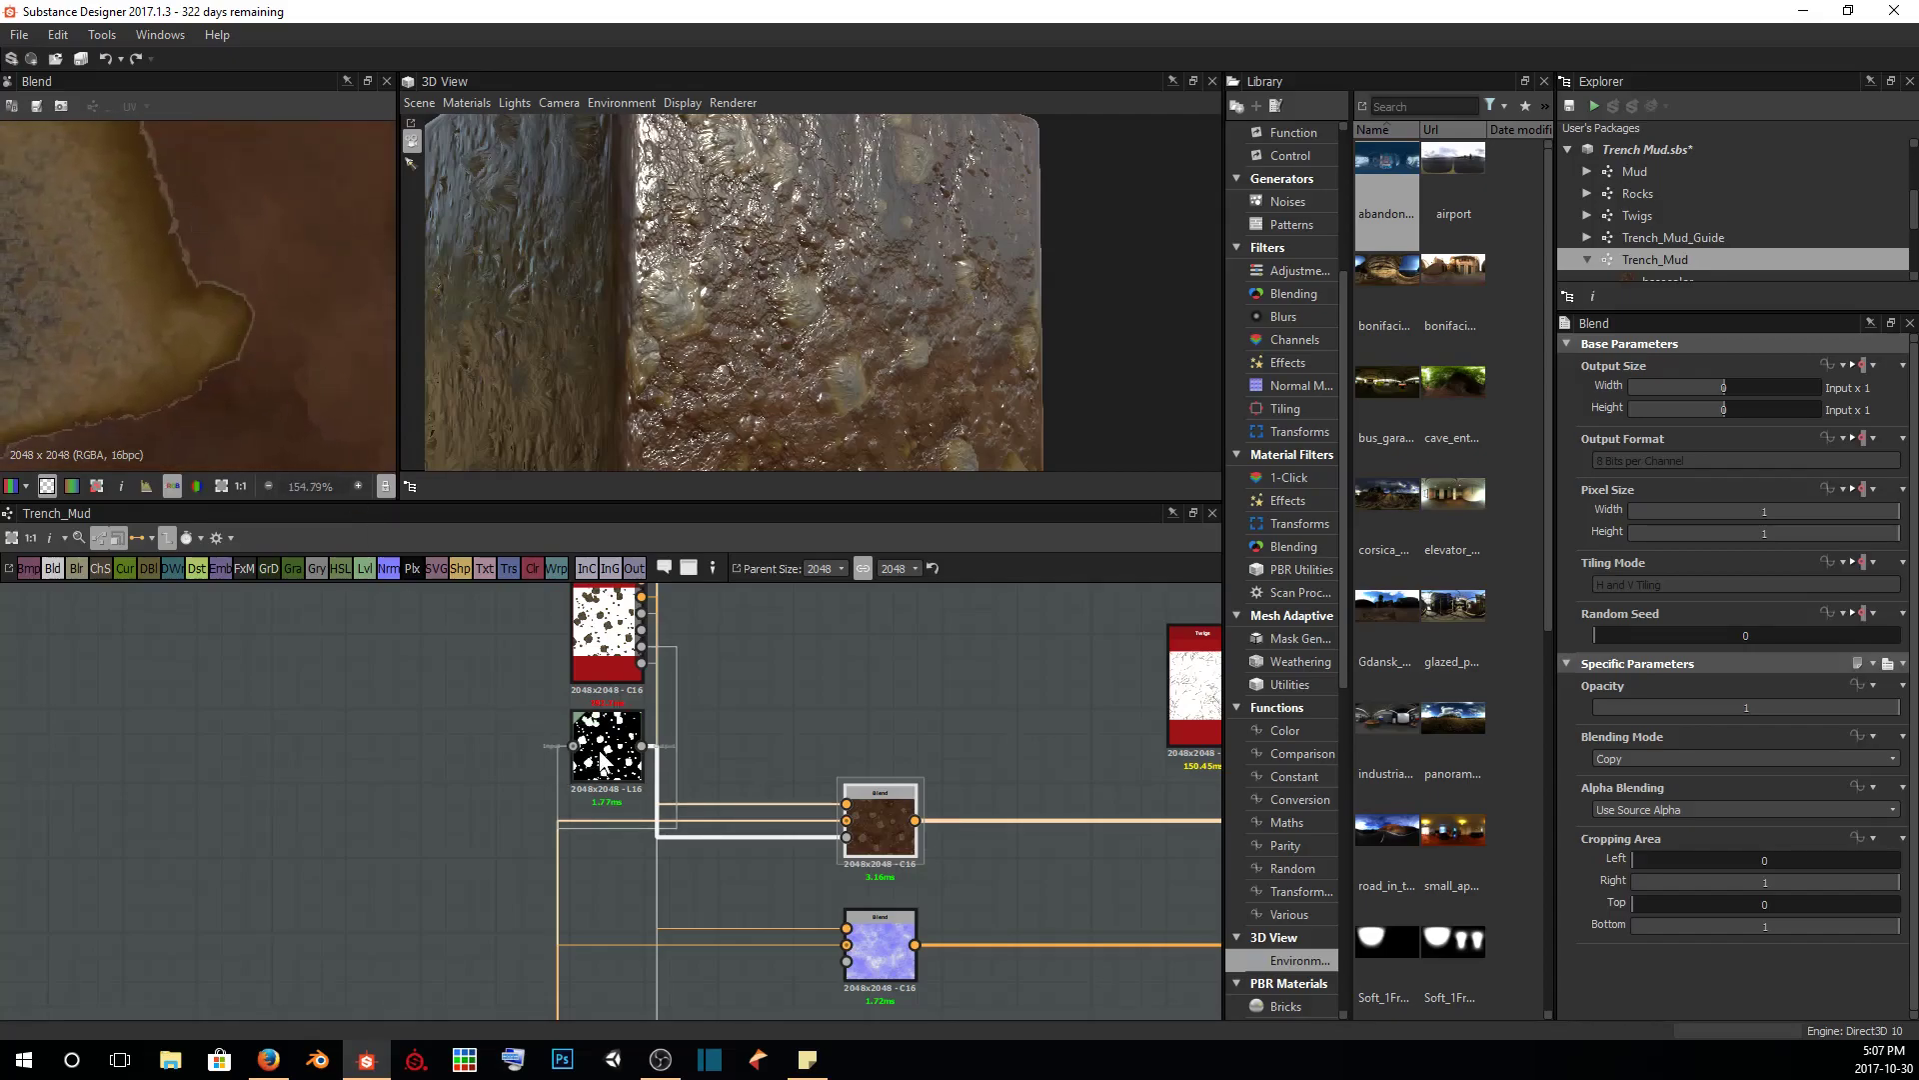
drag(1601, 736, 1634, 729)
scroll(266, 230, down, 4)
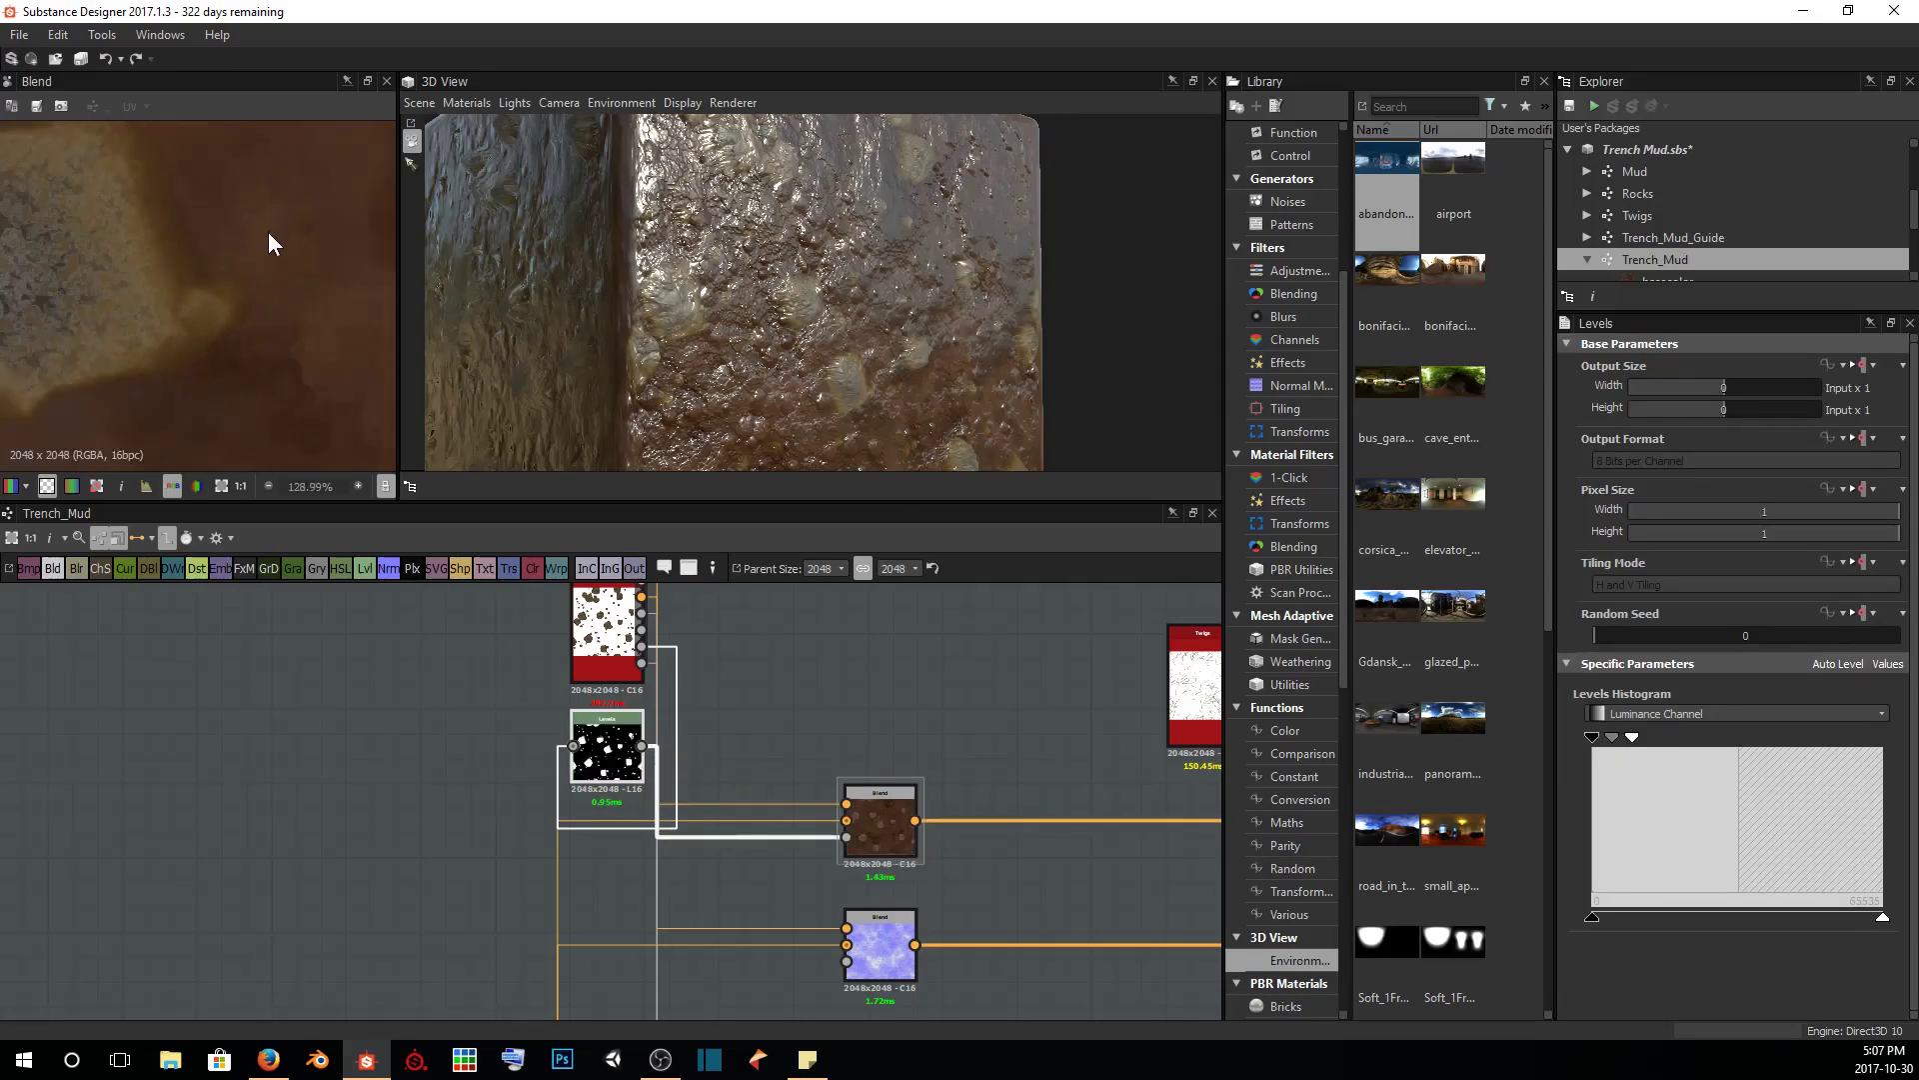
Examine how the rocks blend into the mud in the 3D view, both up close and from farther away
drag(805, 262, 919, 381)
scroll(855, 340, up, 6)
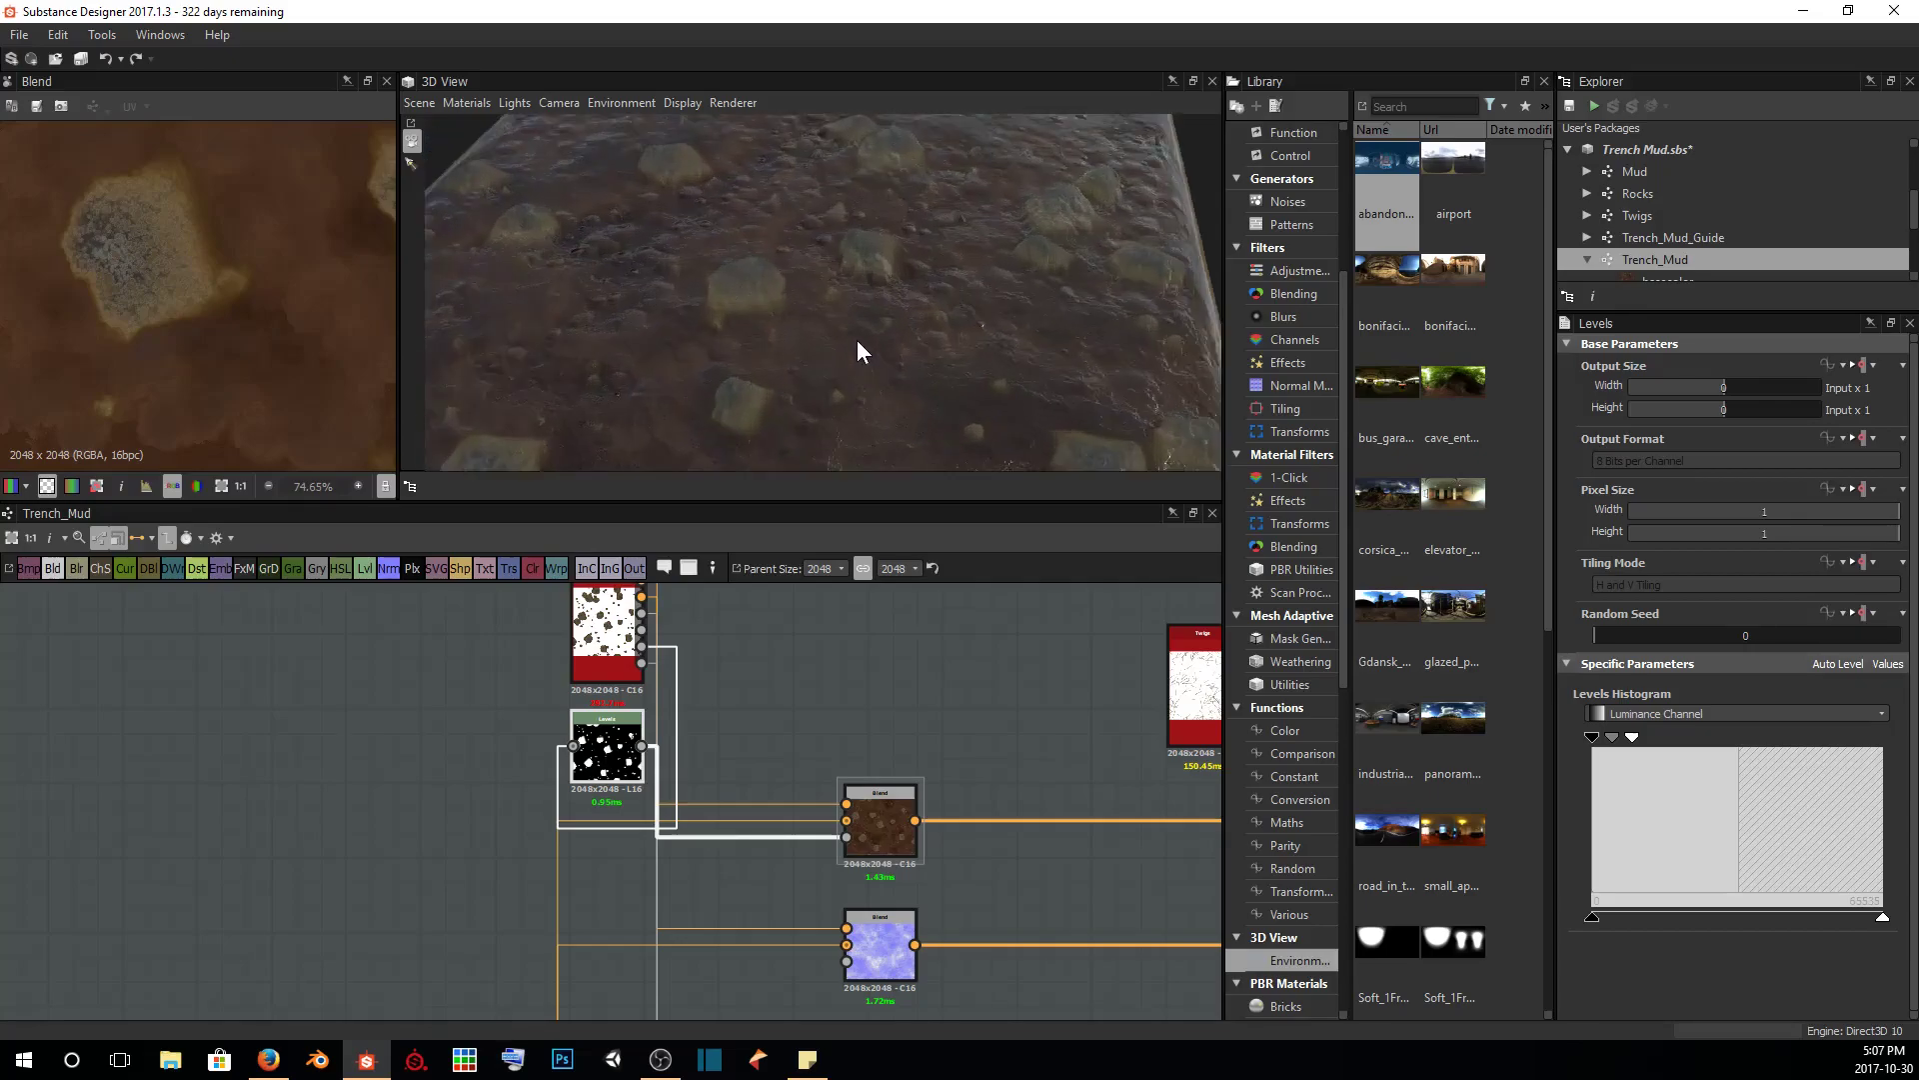
scroll(768, 322, up, 2)
drag(748, 320, 770, 302)
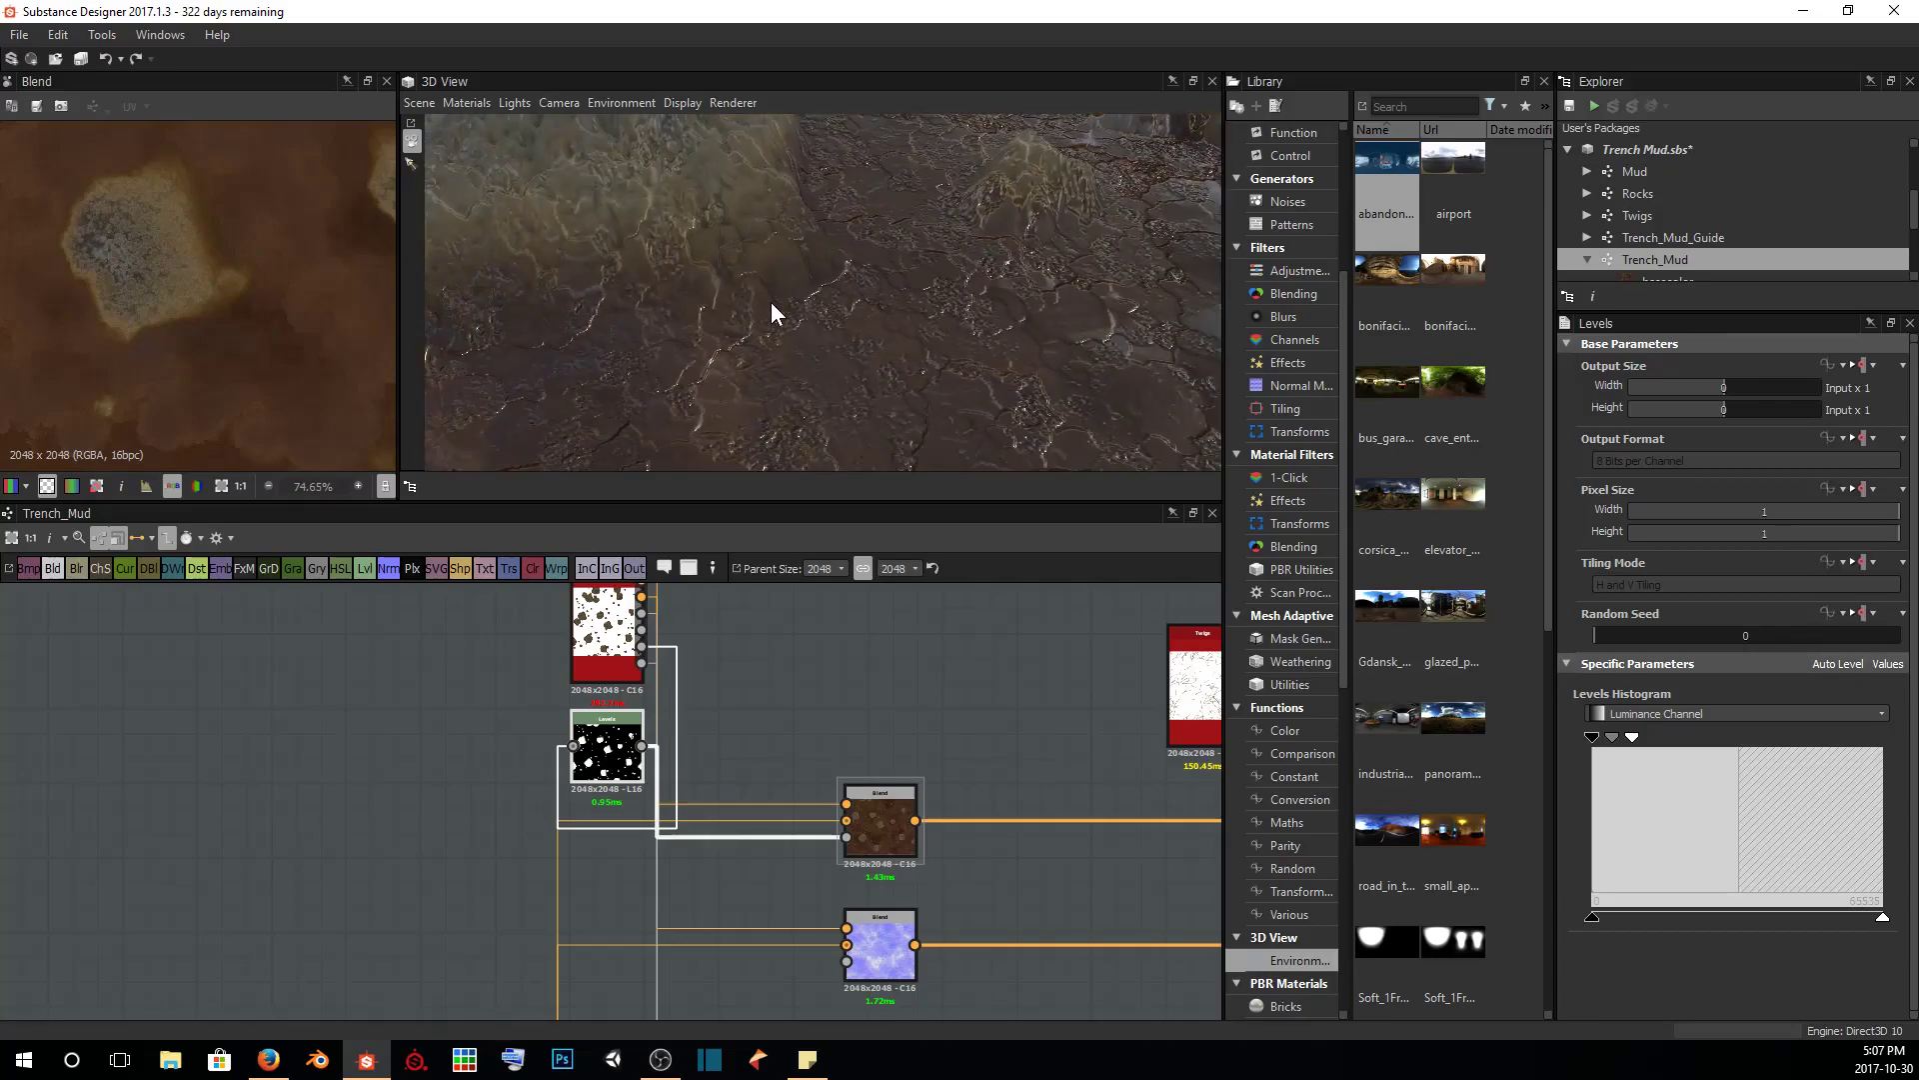
drag(672, 372, 739, 337)
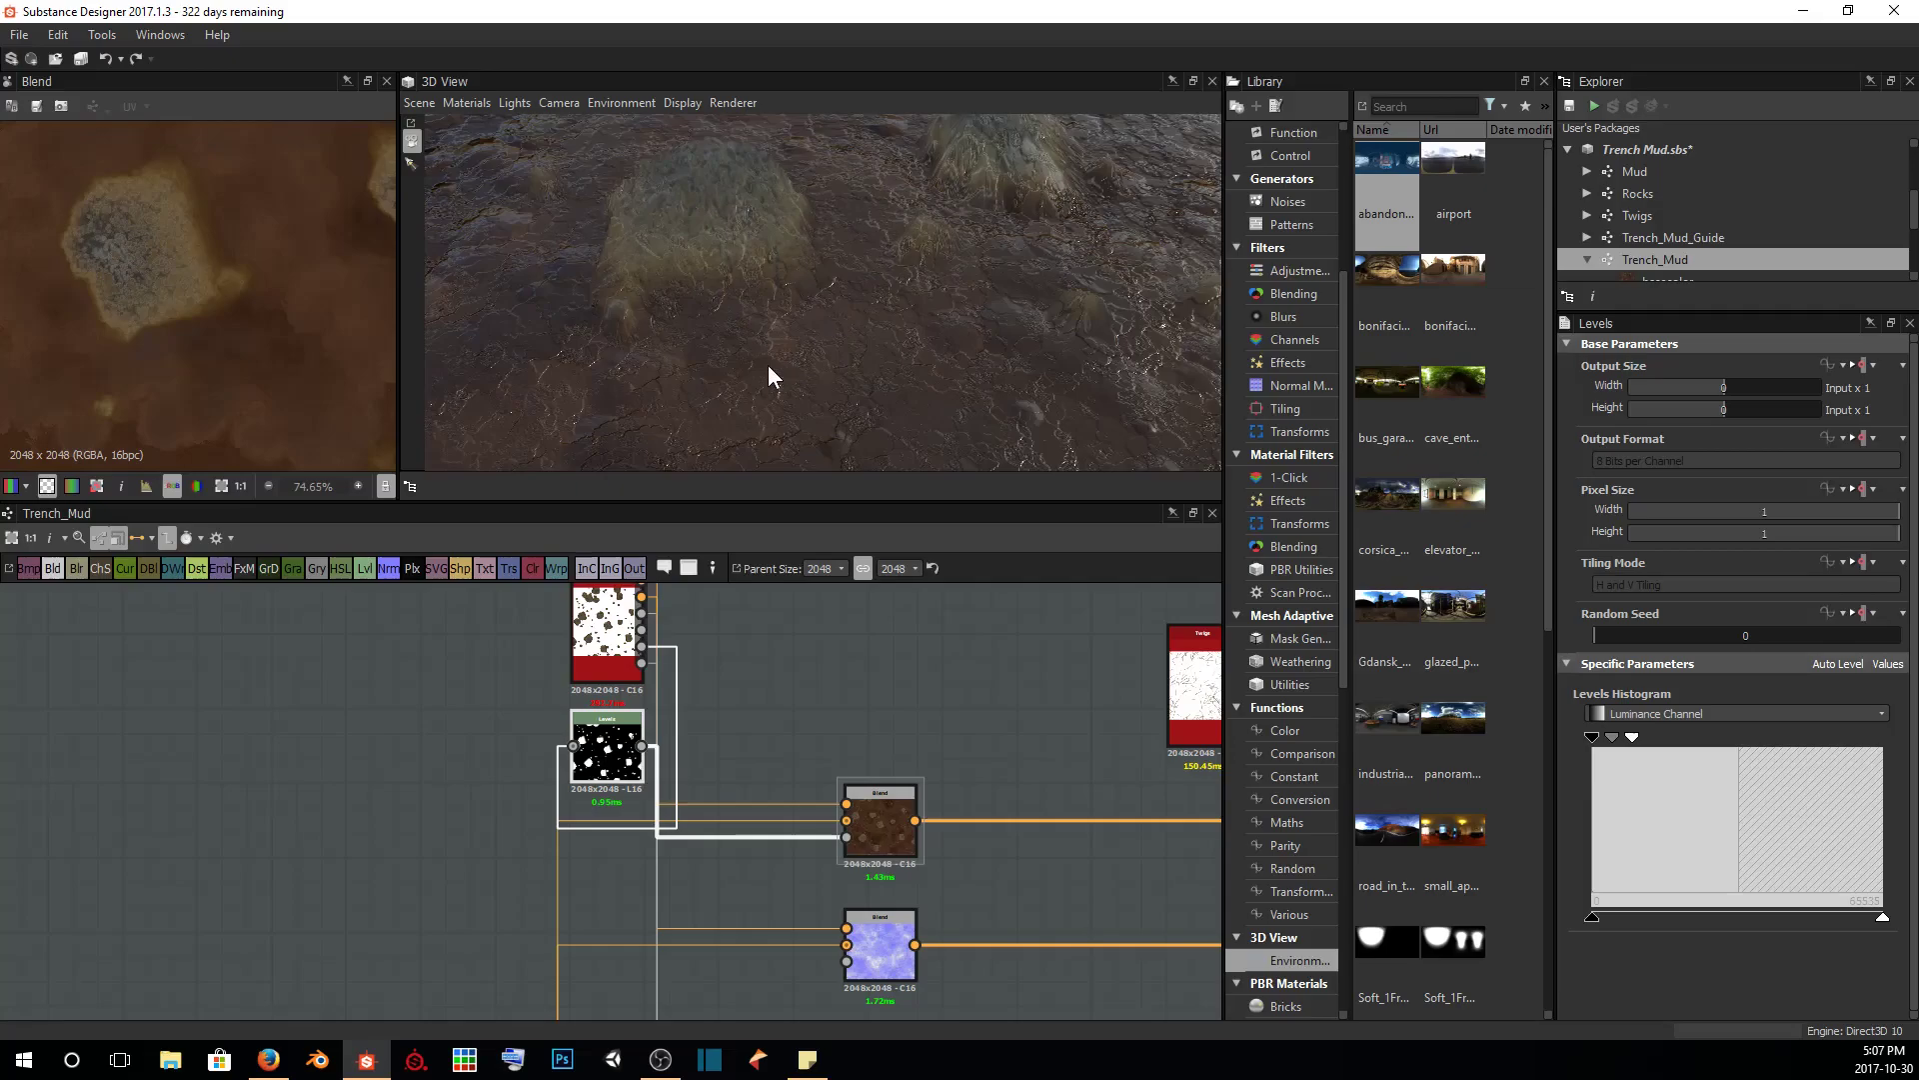
scroll(921, 305, down, 5)
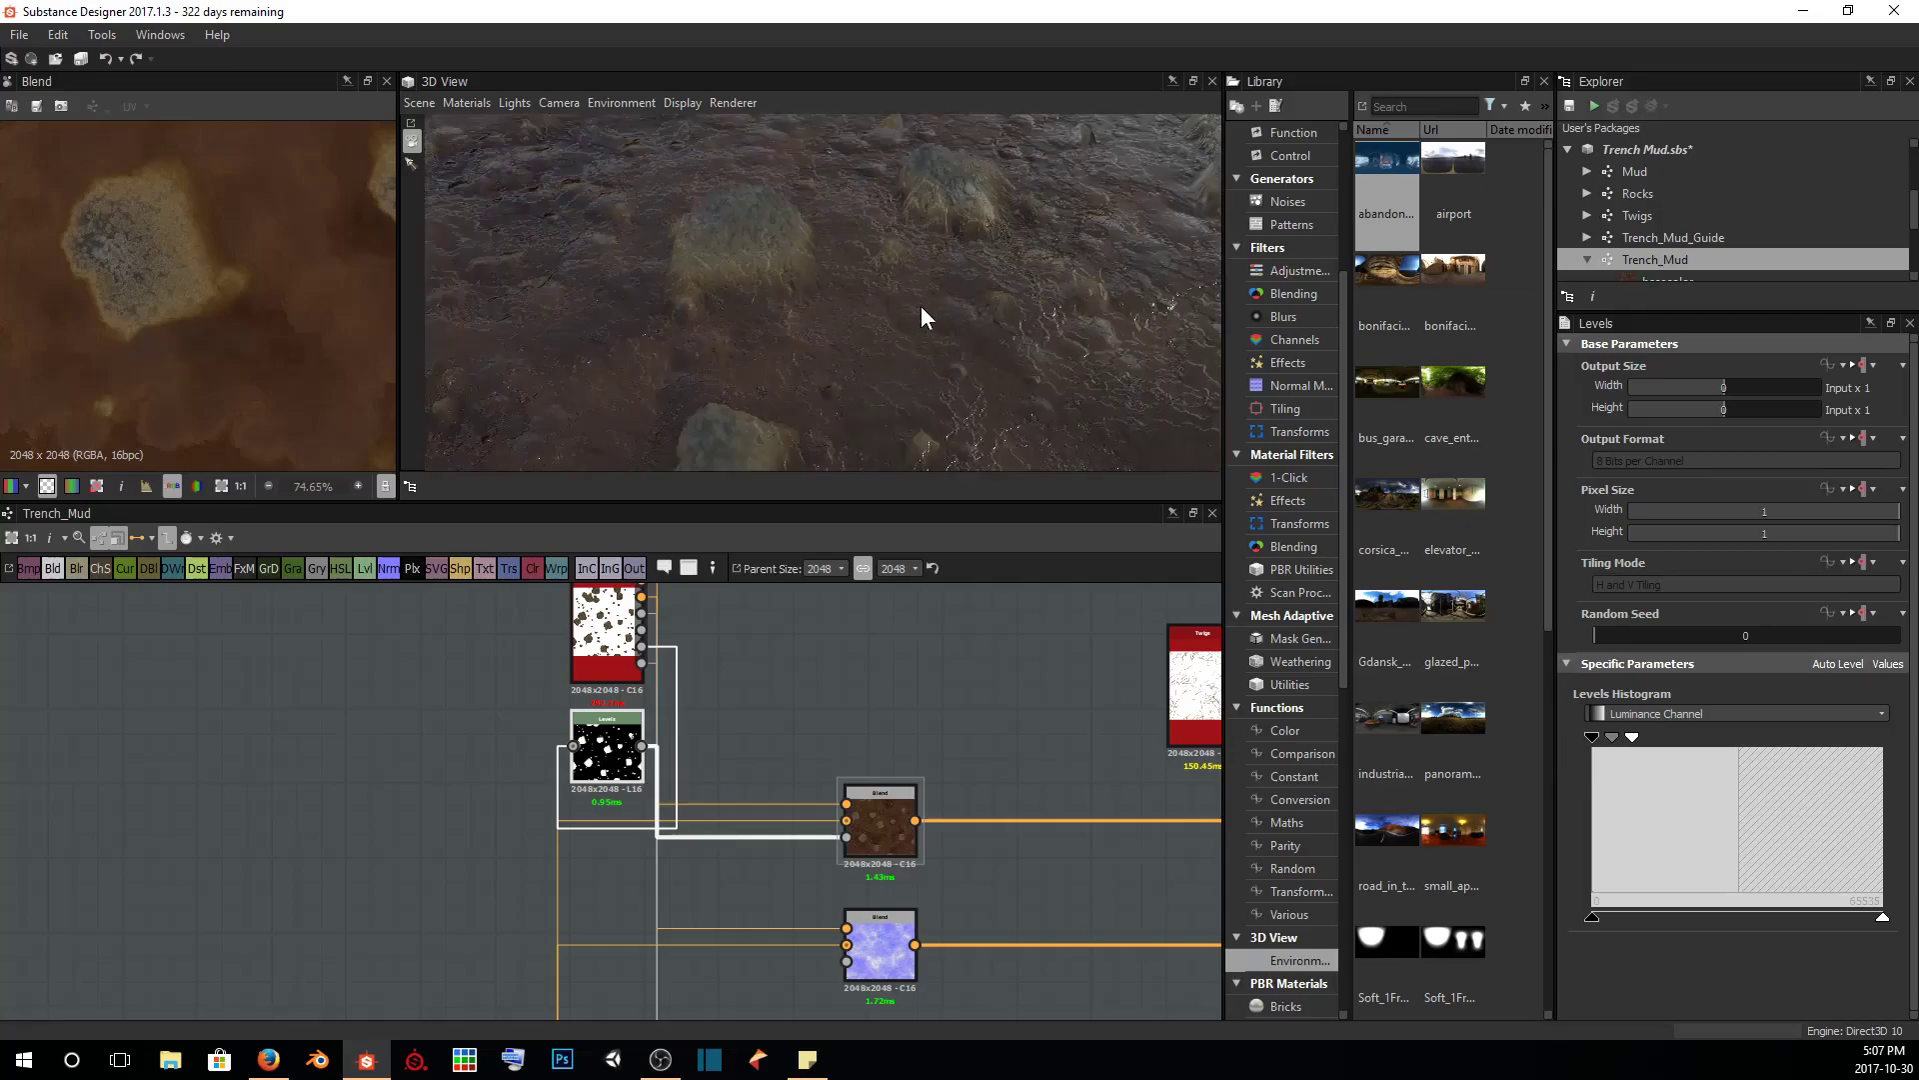
drag(920, 306, 1030, 297)
scroll(896, 280, down, 3)
drag(895, 280, 872, 262)
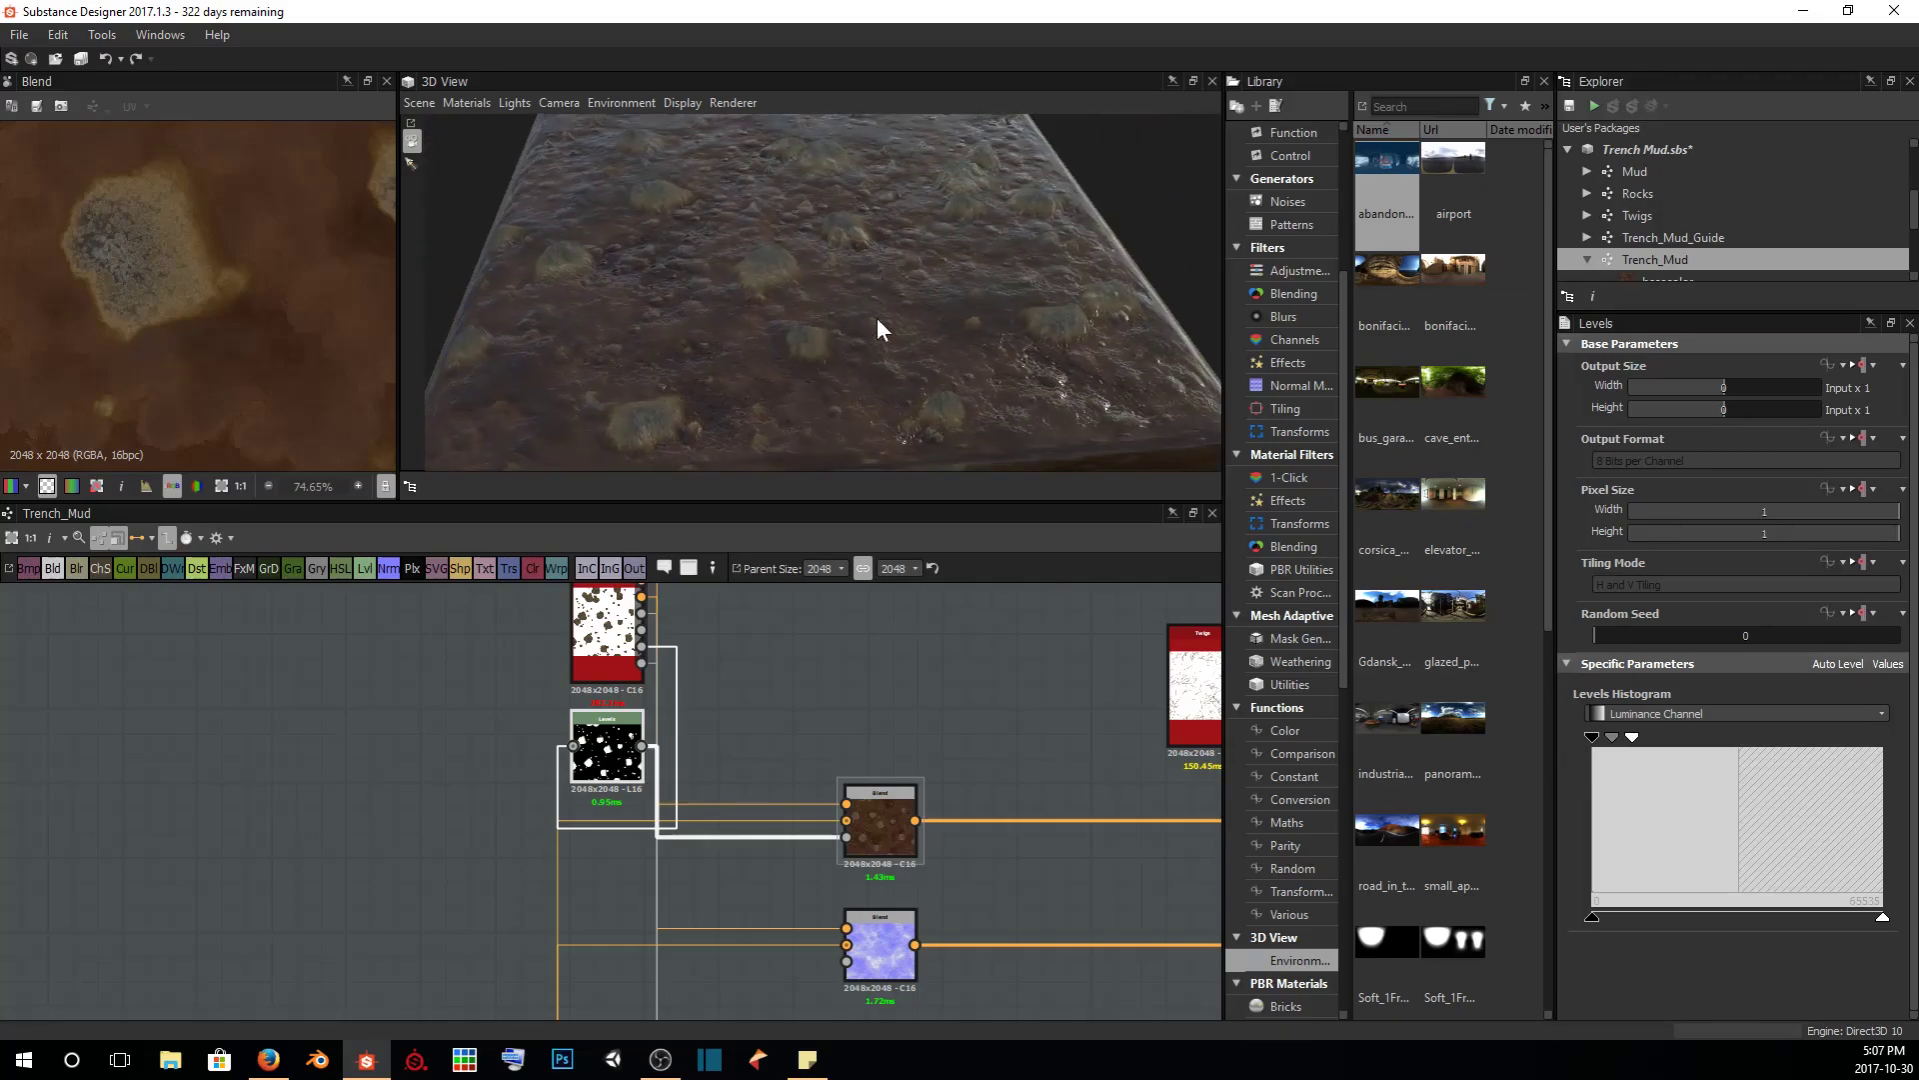
Save the Trench Mud package with the new height-based rock mask
click(950, 668)
key(ctrl+s)
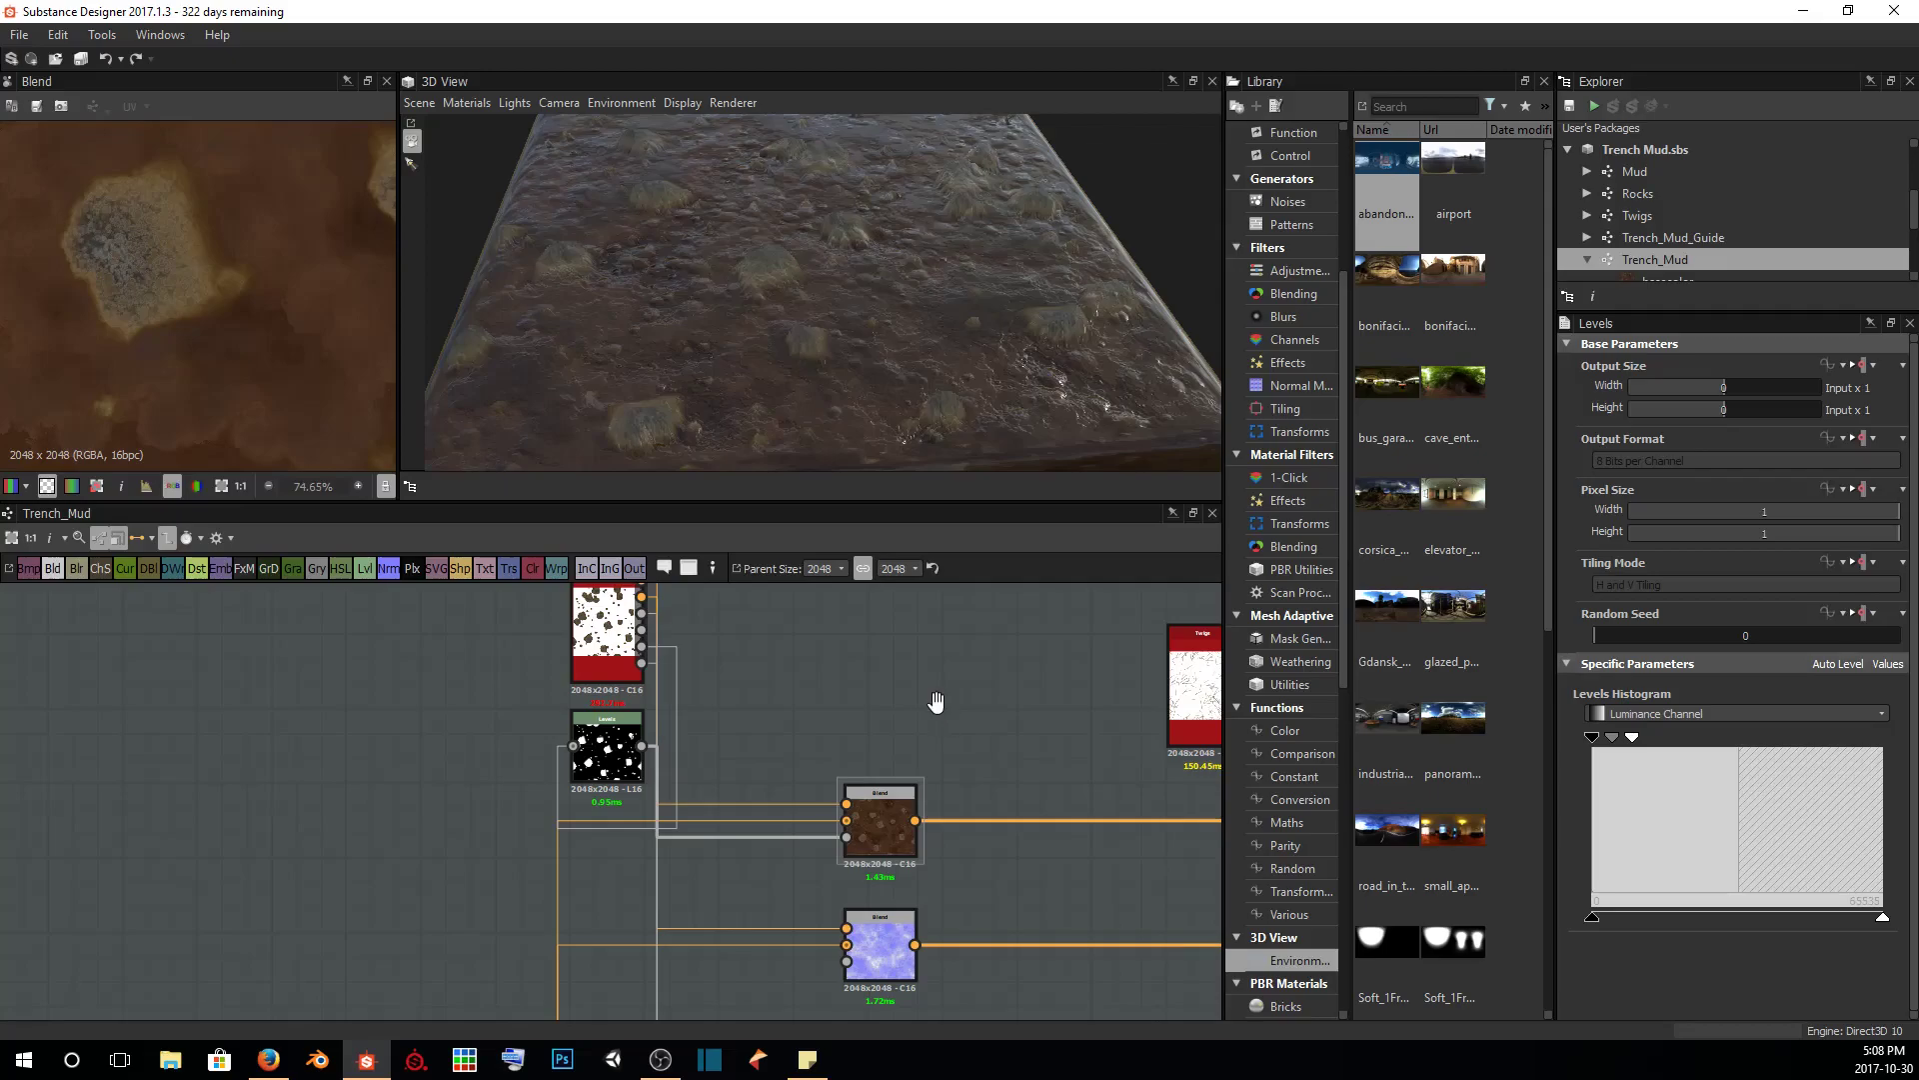
Preview the normal Blend node and inspect how rock and mud detail combine in its normal map and on the 3D surface
middle_drag(936, 700, 884, 620)
double_click(828, 867)
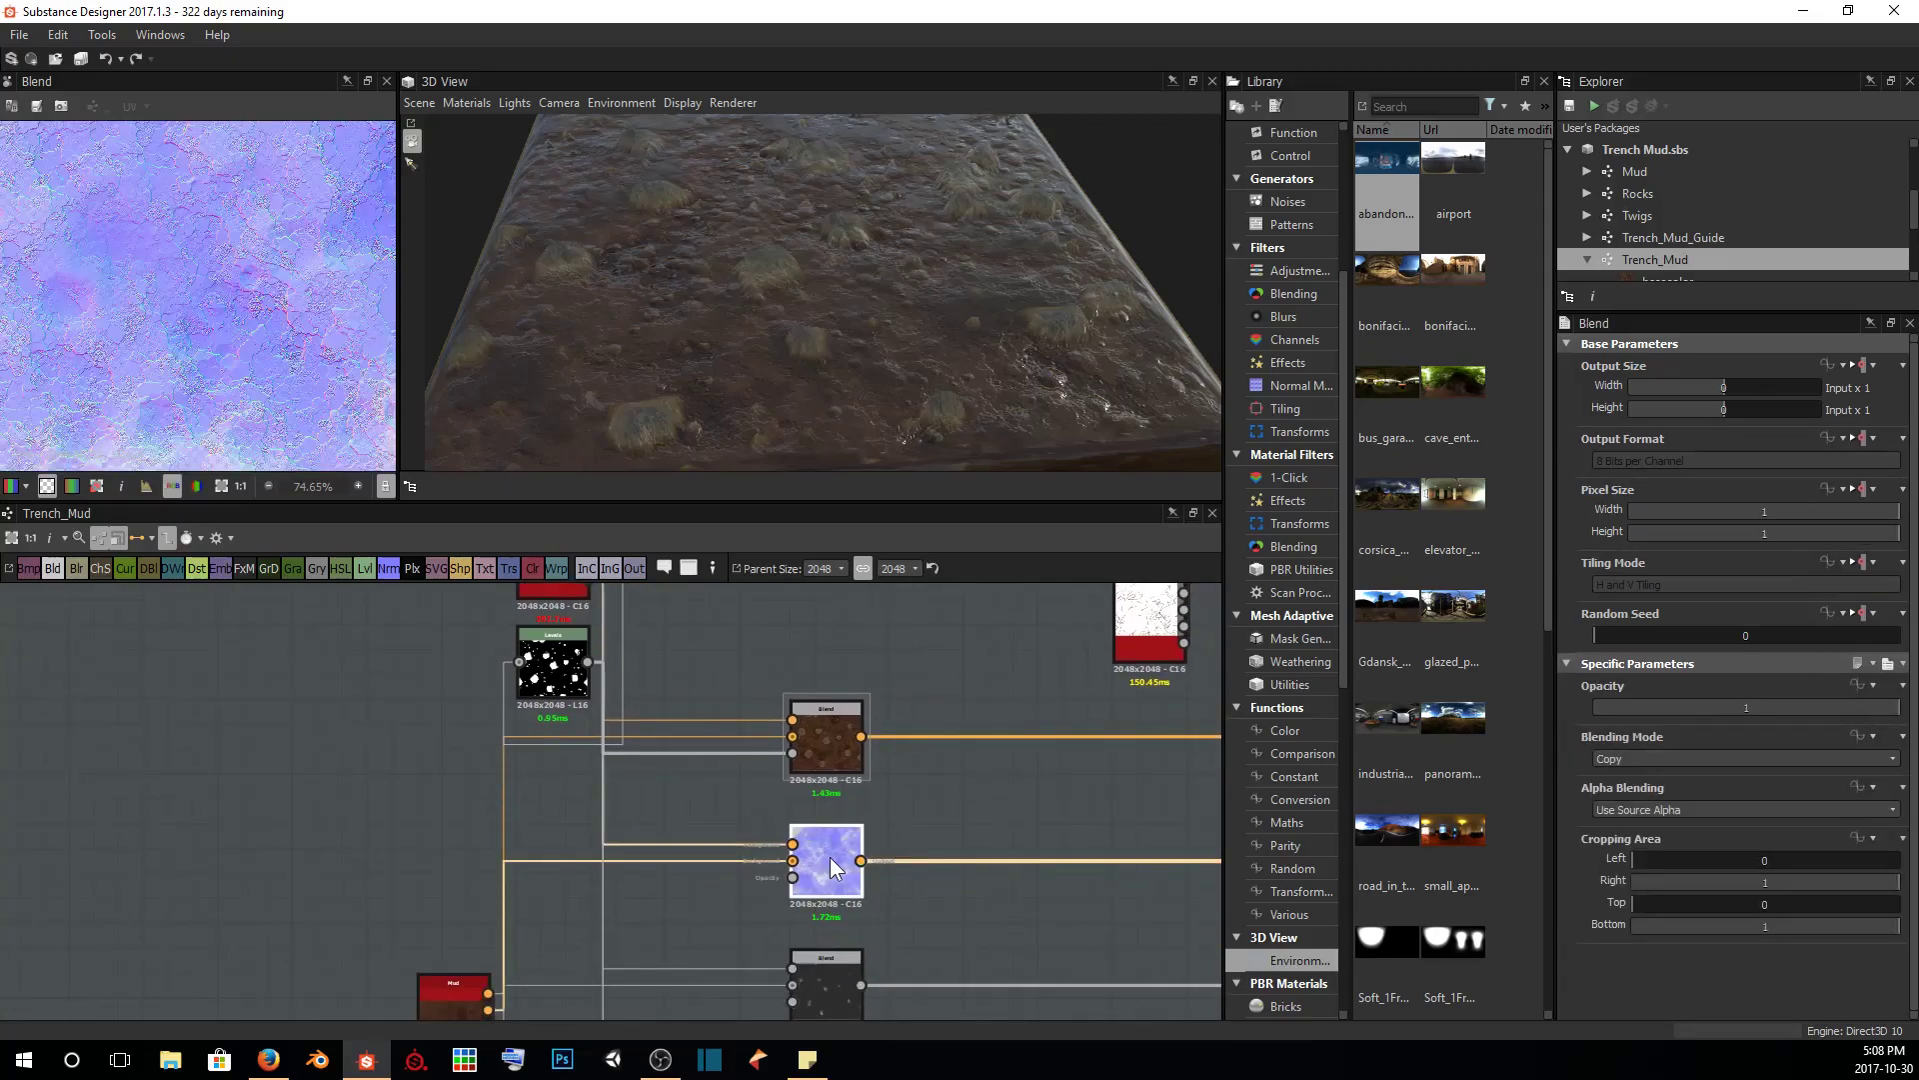
scroll(250, 248, up, 3)
scroll(289, 240, down, 4)
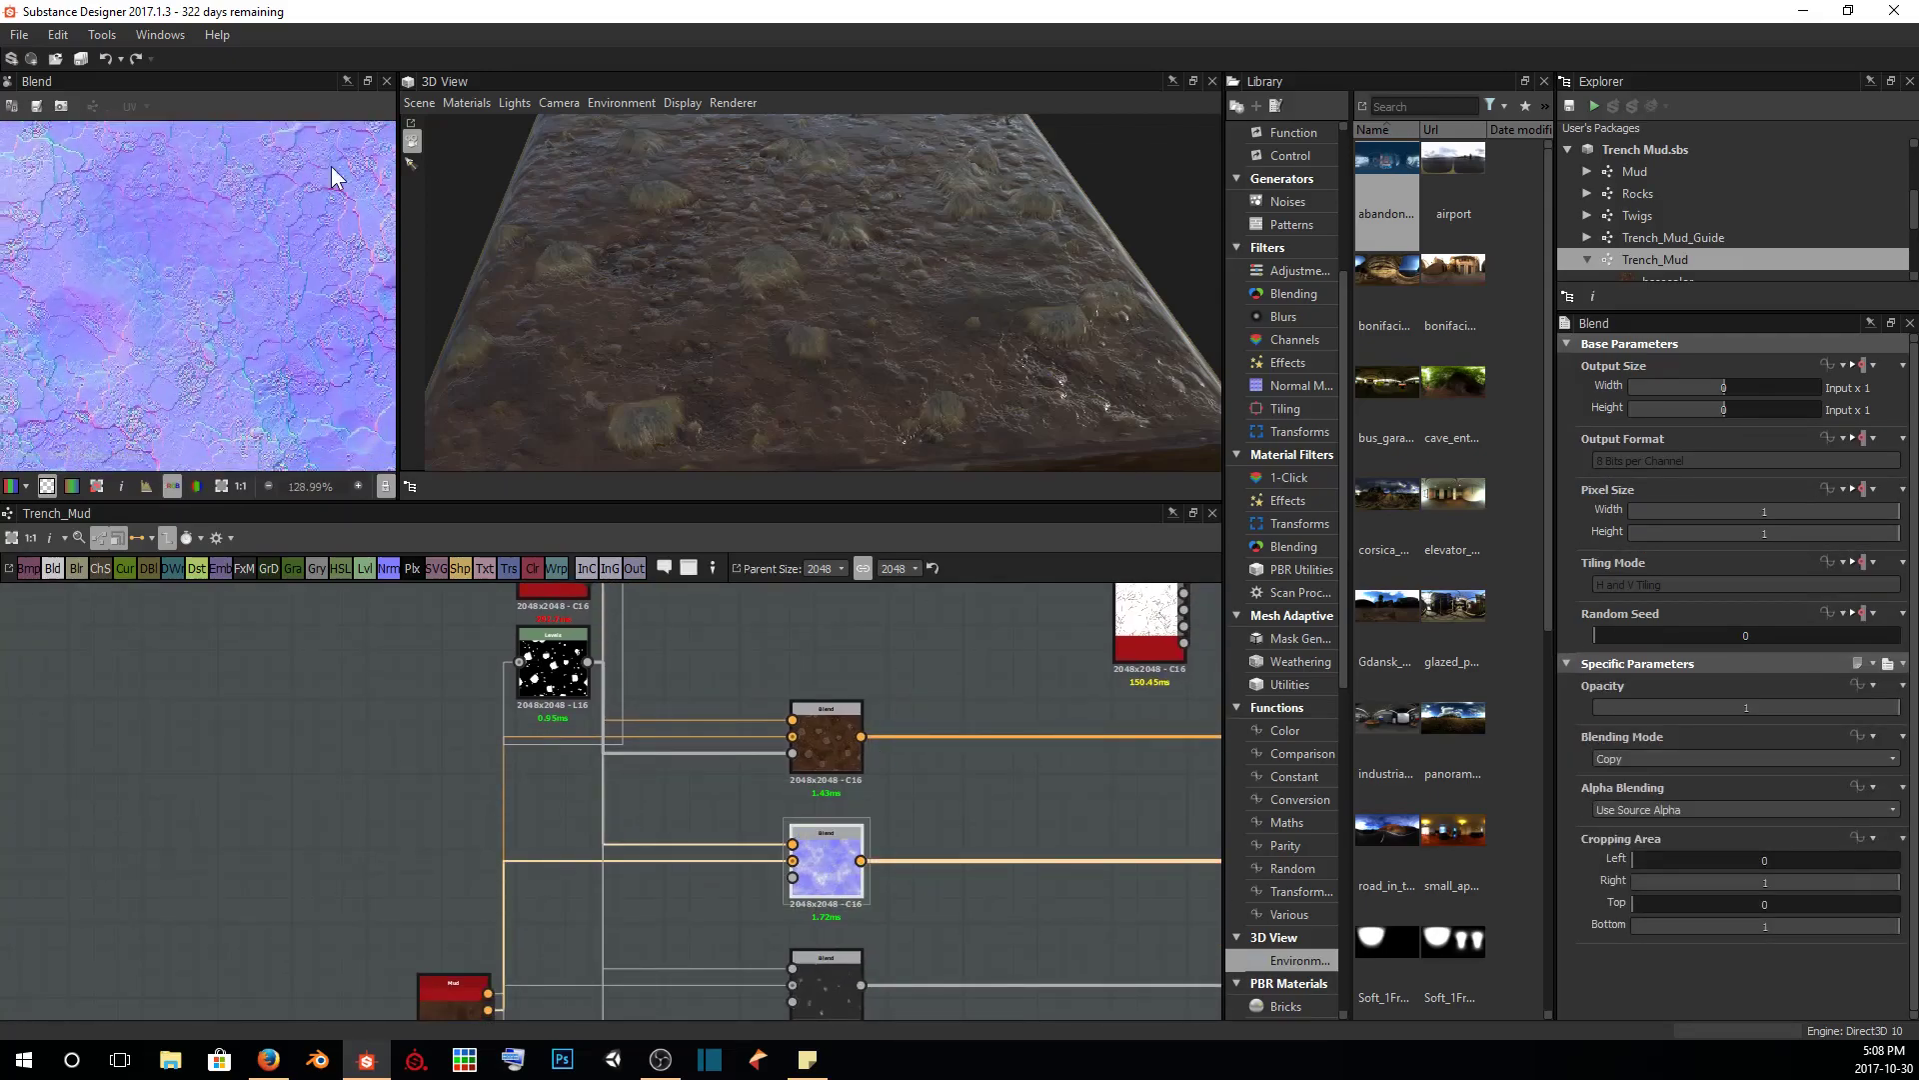
scroll(177, 372, down, 3)
mouse_move(766, 285)
mouse_down()
mouse_move(843, 312)
mouse_move(903, 295)
mouse_move(764, 290)
mouse_up()
scroll(190, 372, up, 7)
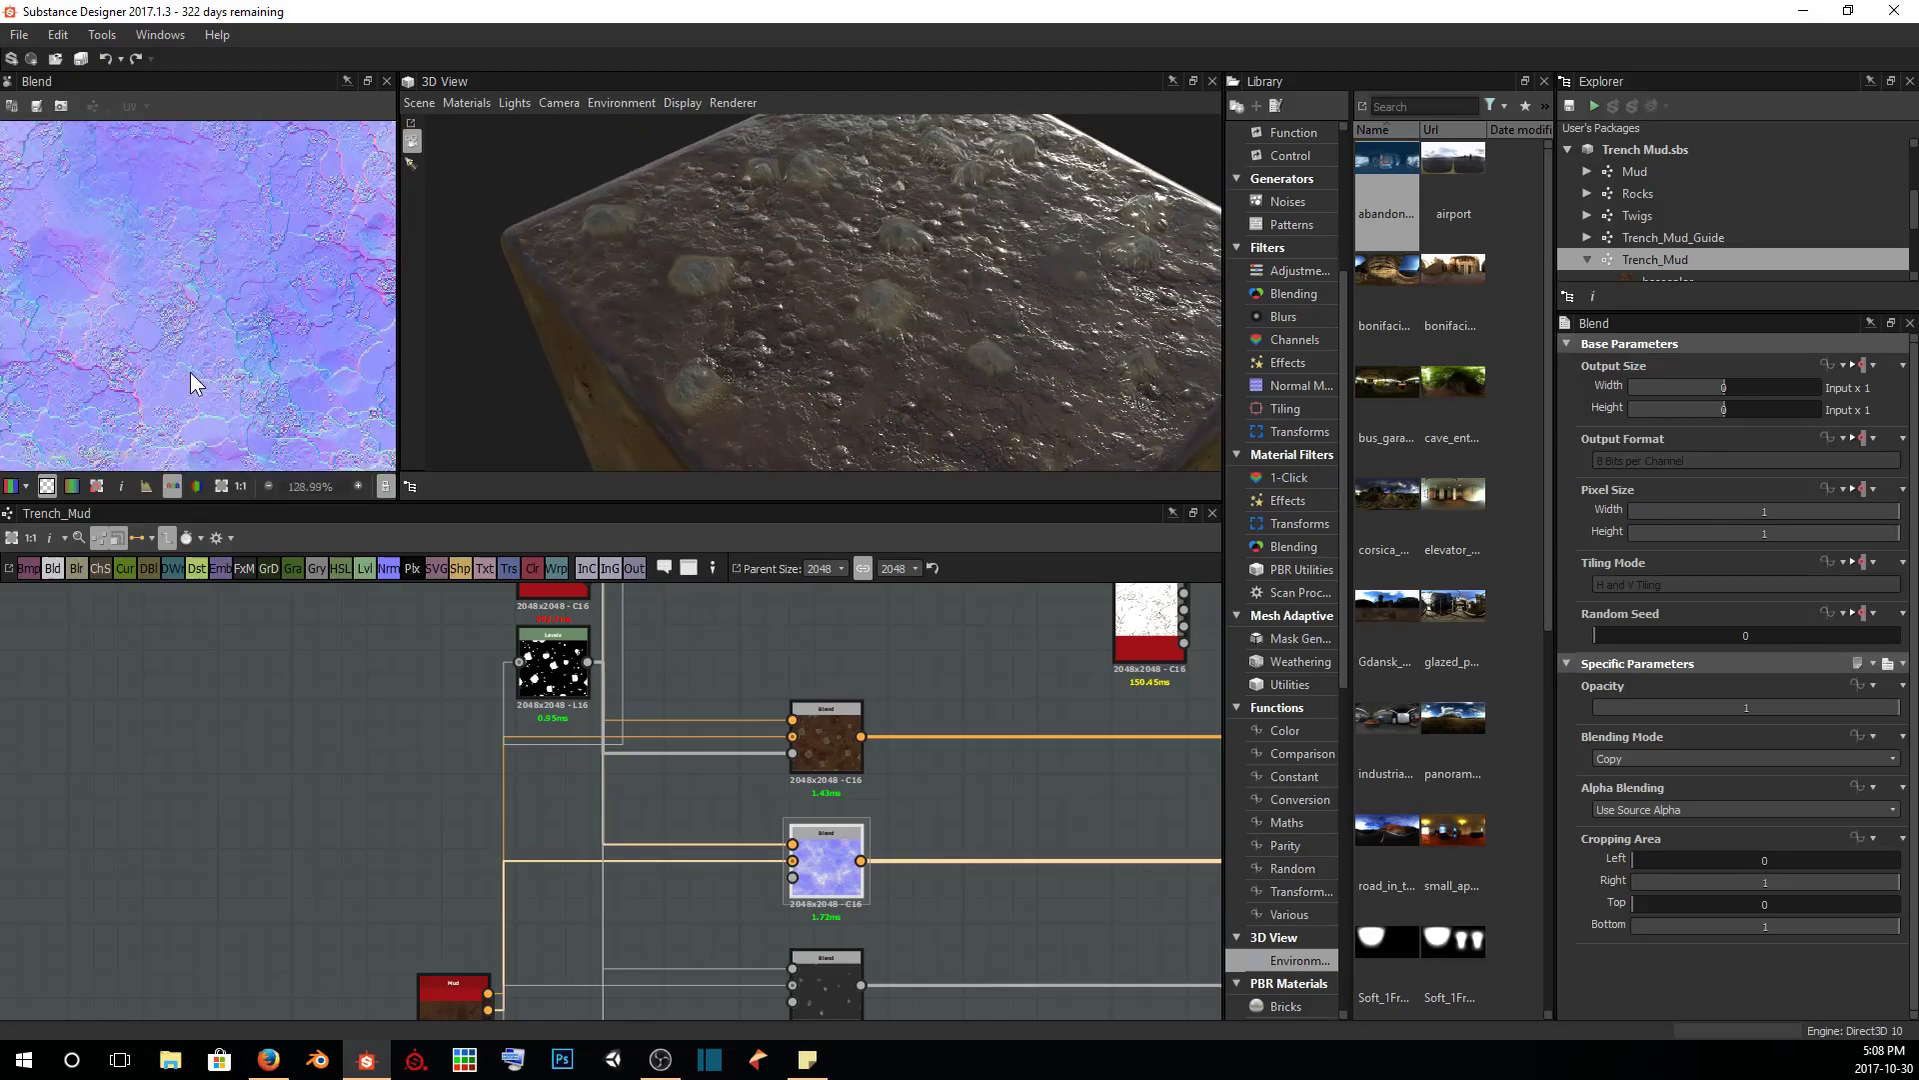
drag(105, 345, 266, 372)
scroll(265, 368, up, 4)
drag(228, 282, 116, 430)
key(ctrl+z)
middle_drag(178, 349, 214, 252)
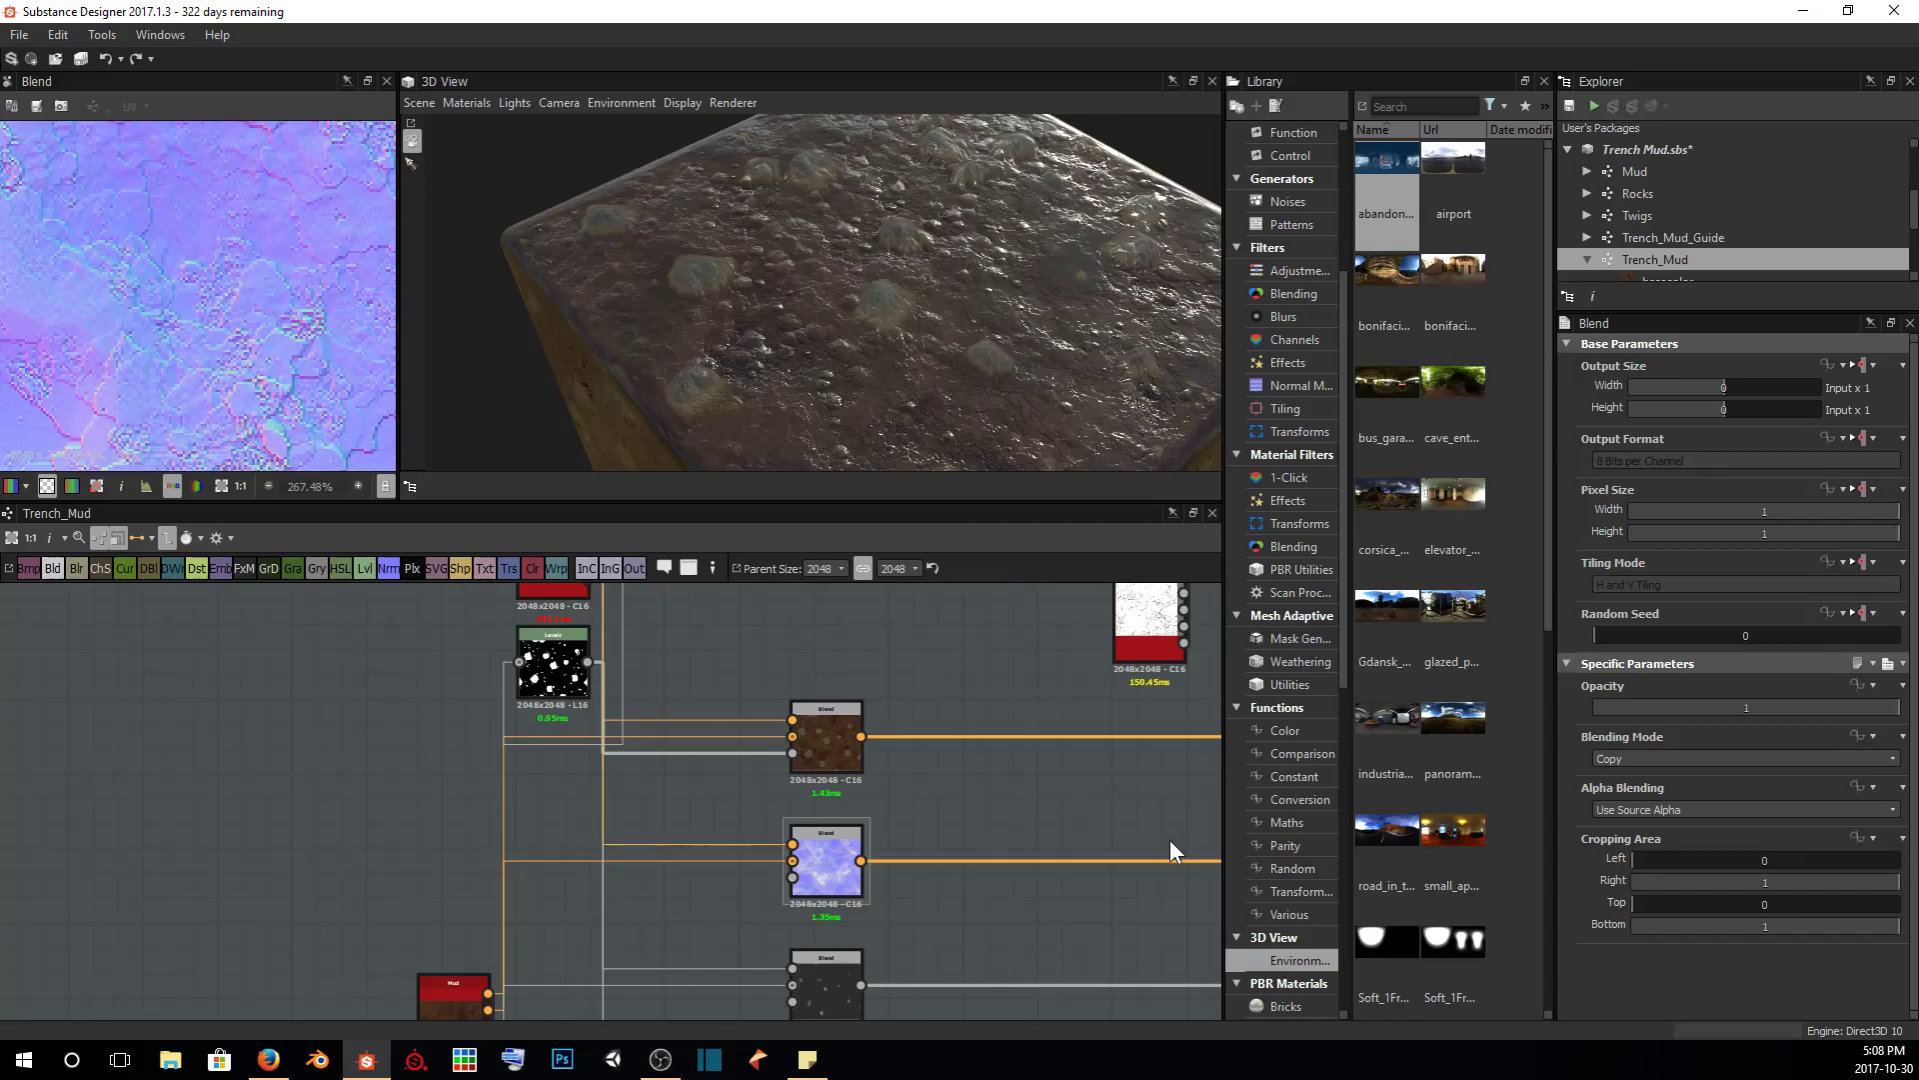
Set the normal Blend node's blending mode to Overlay and its alpha blending to Ignore Alpha
scroll(939, 867, up, 4)
middle_drag(718, 861, 818, 818)
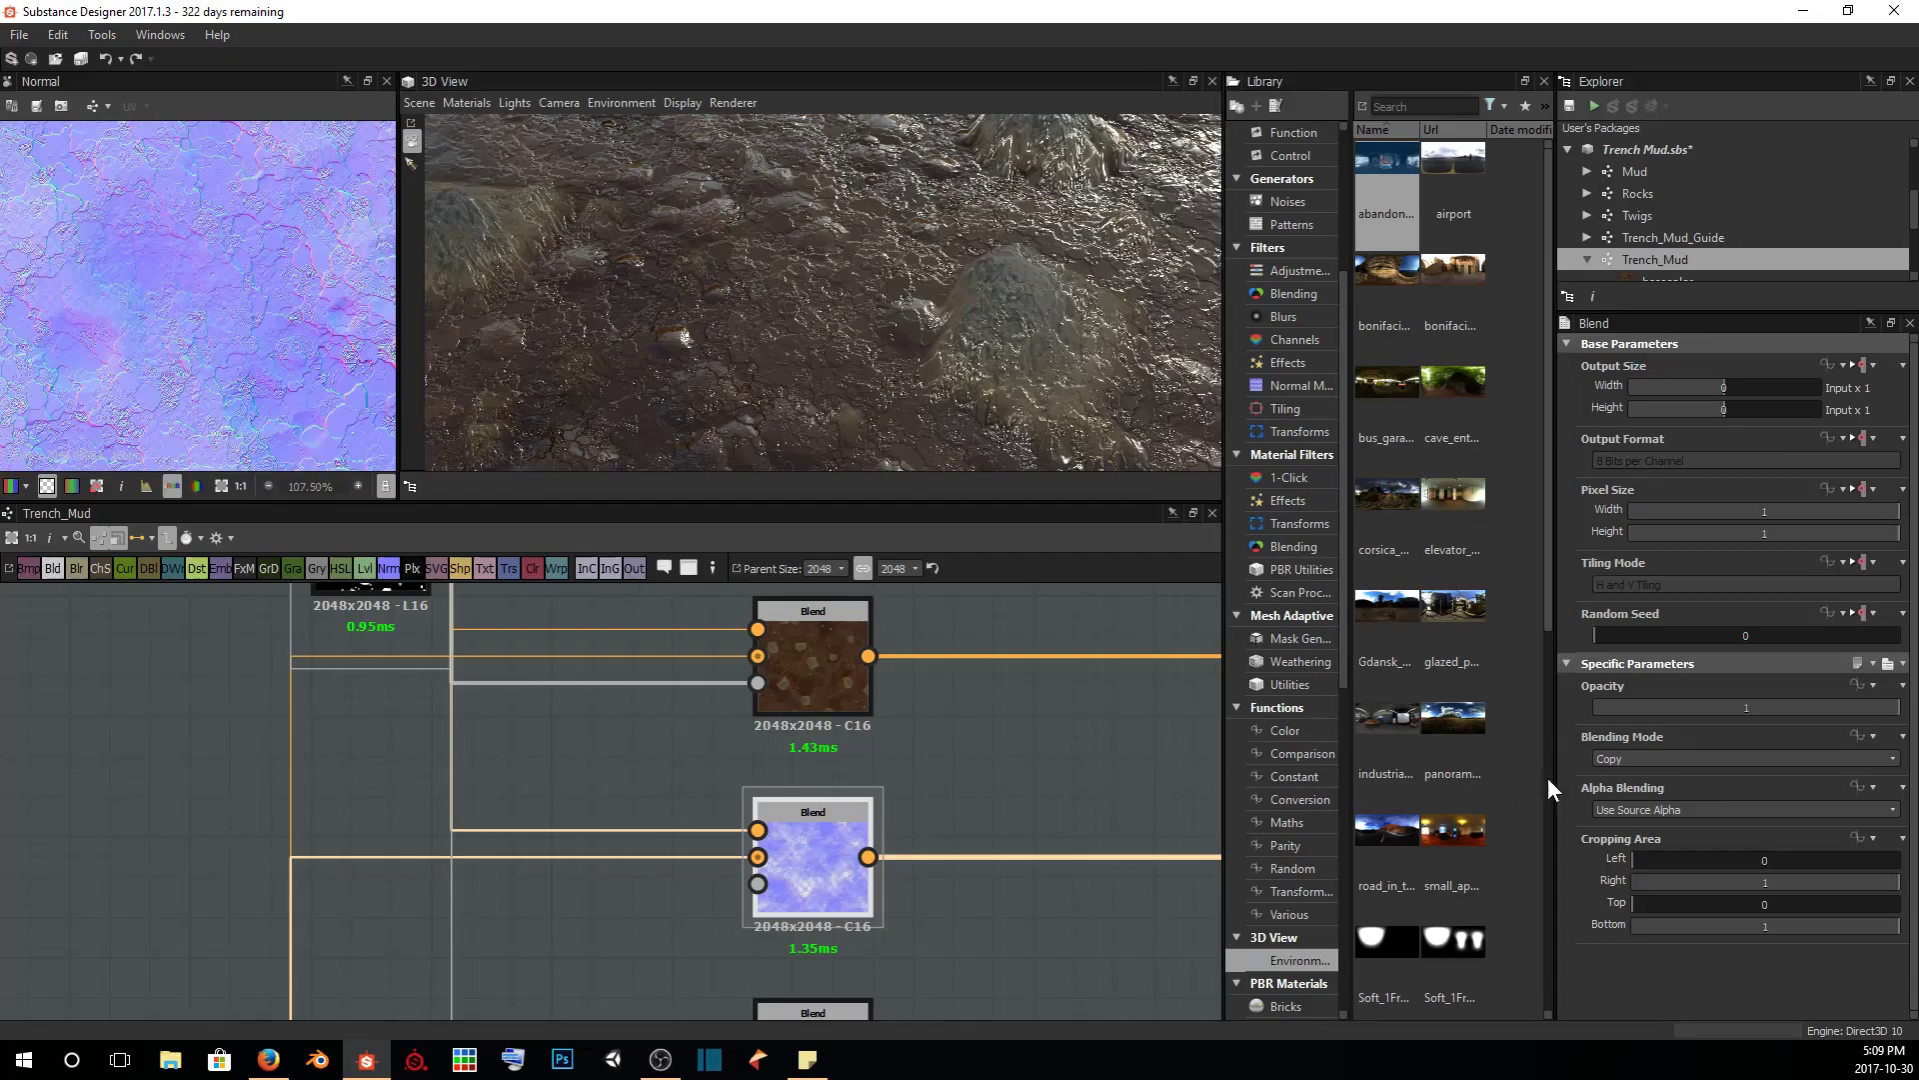
click(1635, 758)
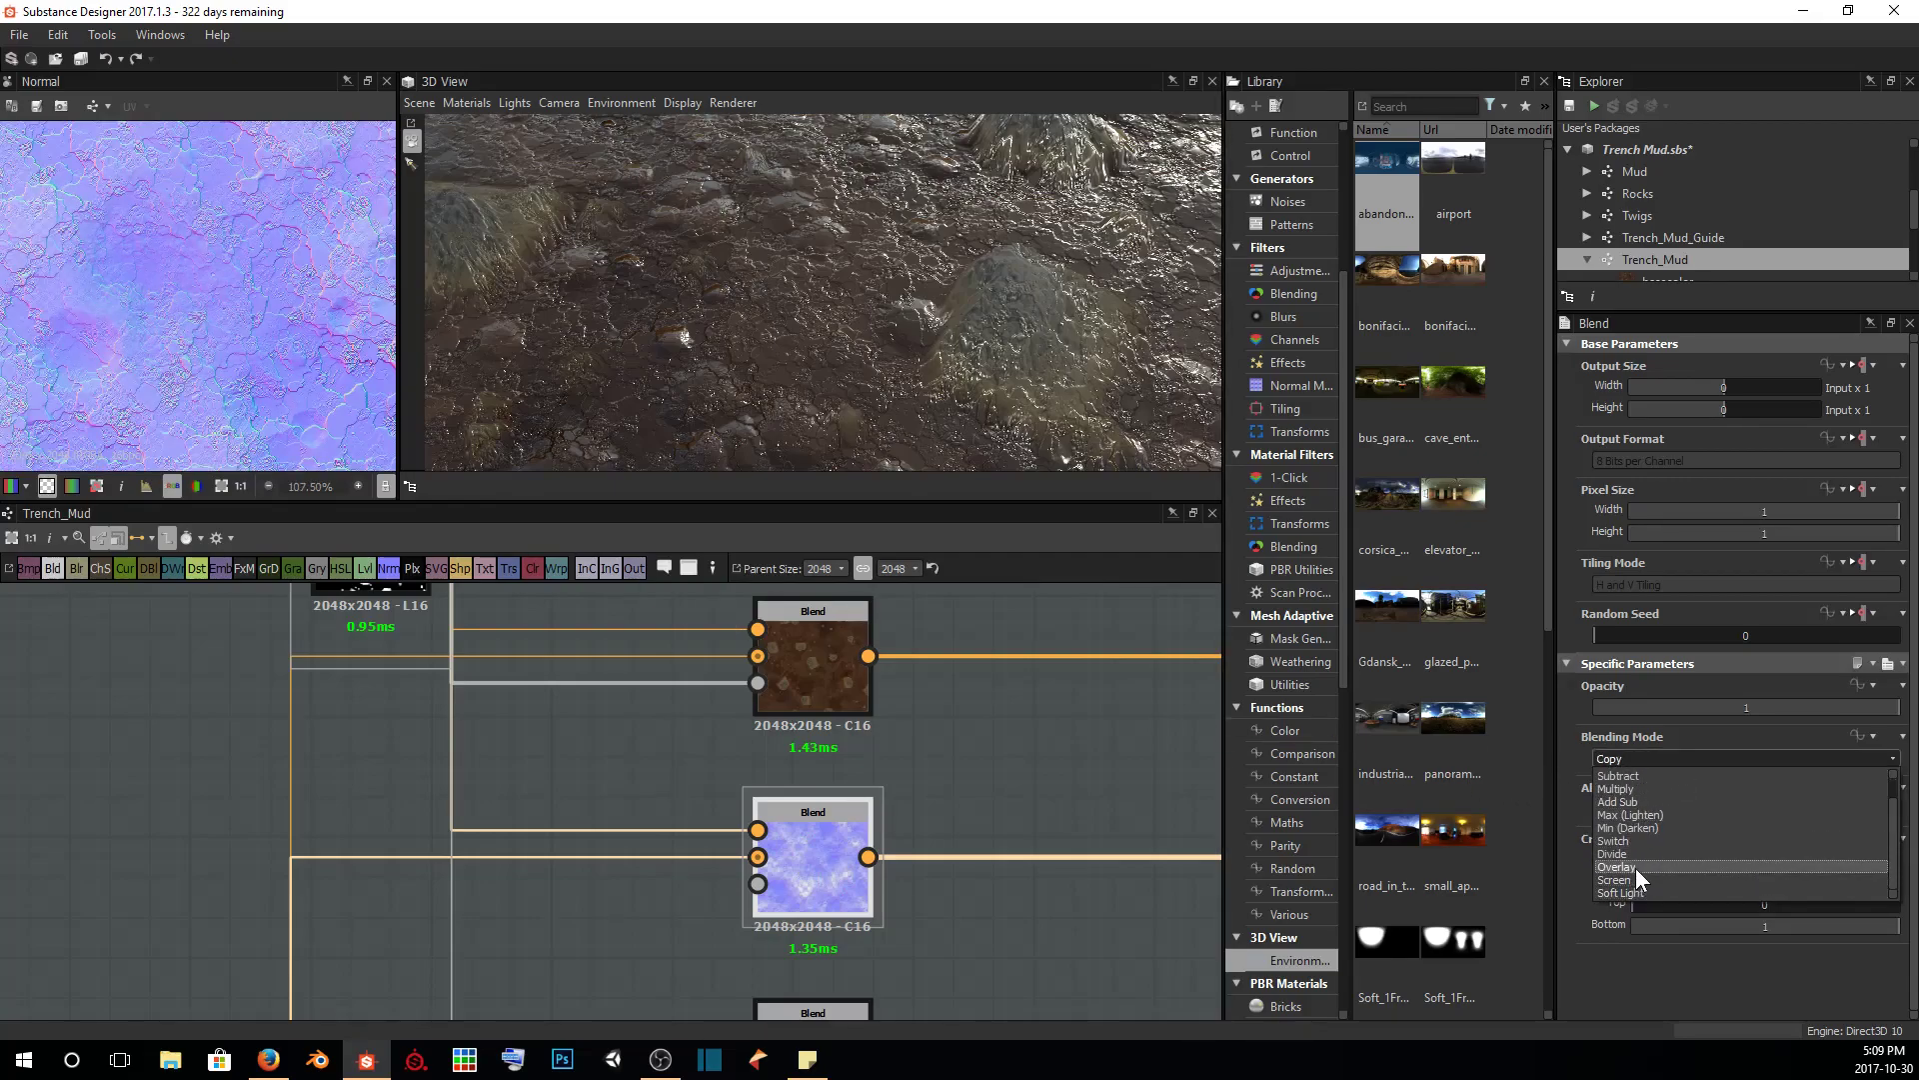
click(1636, 867)
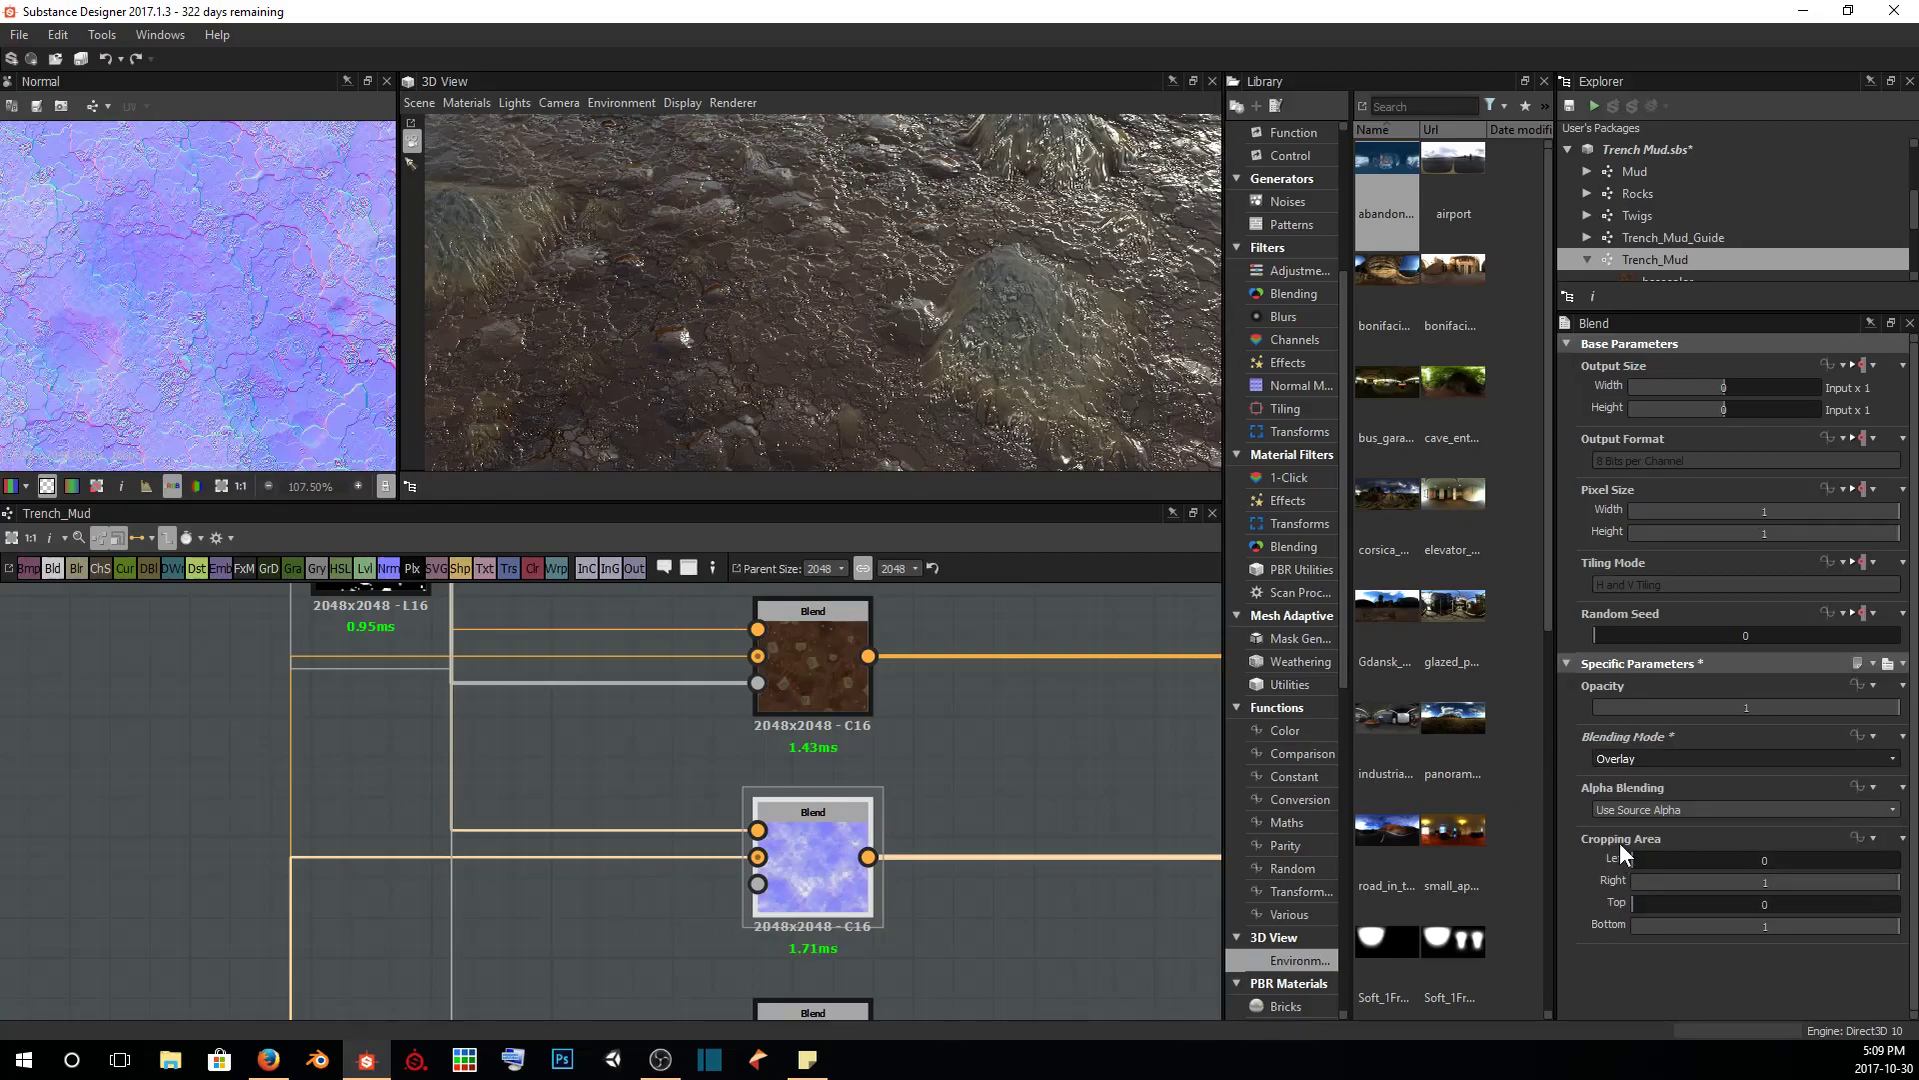
click(1627, 809)
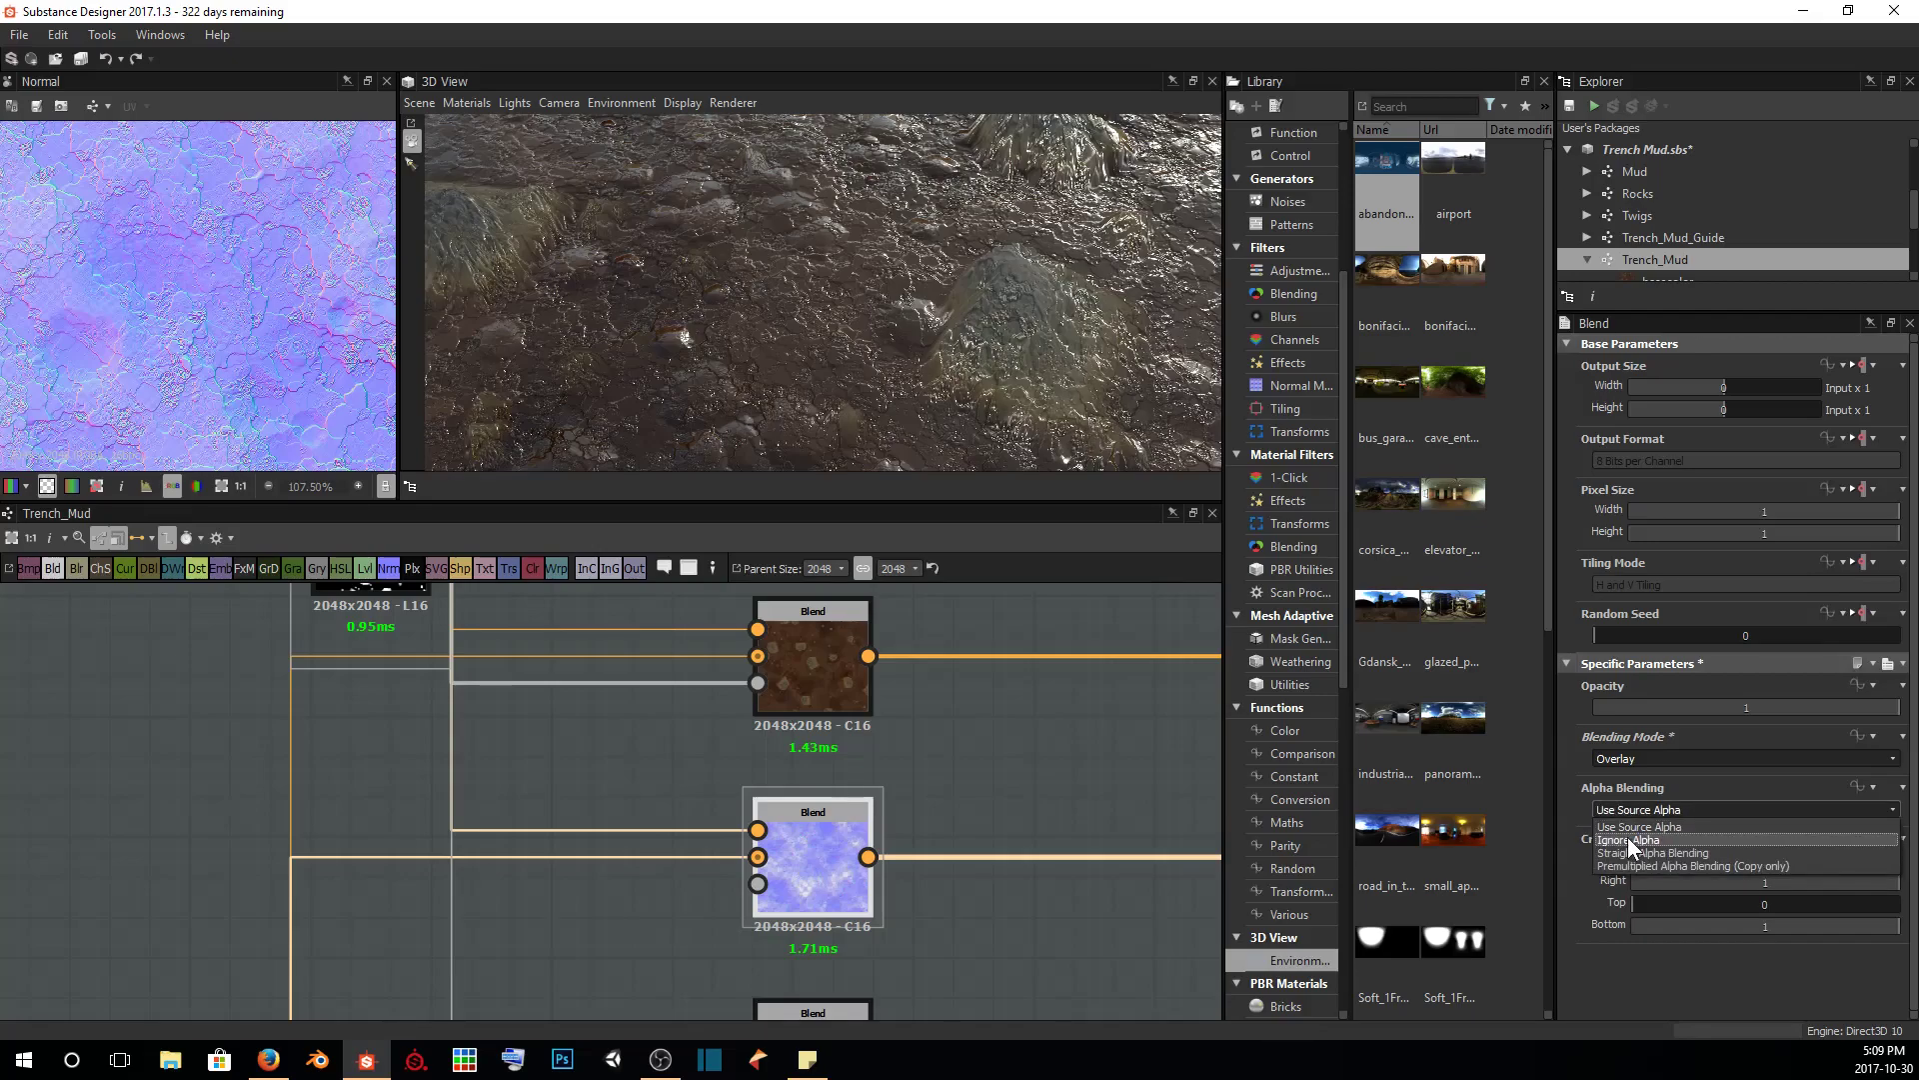
click(1627, 839)
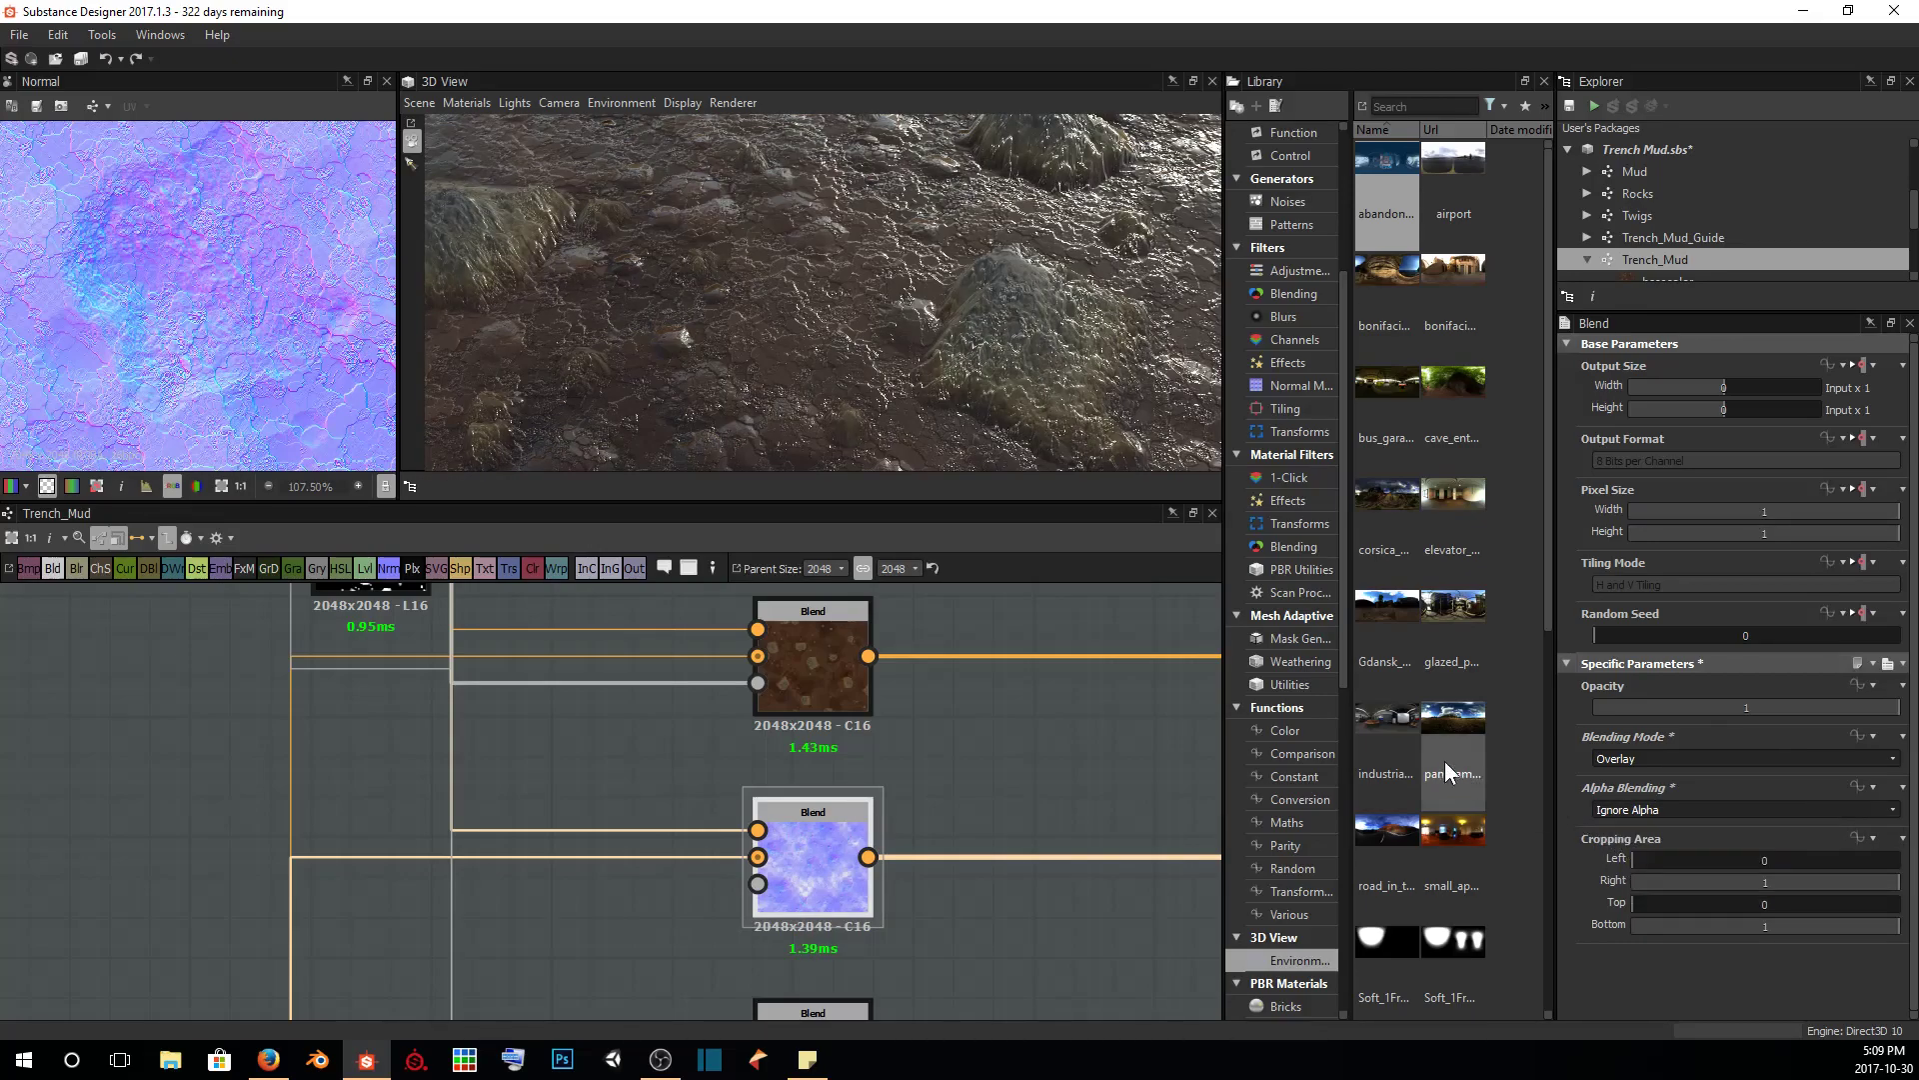
Preview the normal Blend node's output and examine its rock and mud areas up close and from farther out
double_click(818, 856)
scroll(165, 254, down, 5)
middle_drag(491, 721, 635, 977)
middle_drag(861, 835, 830, 894)
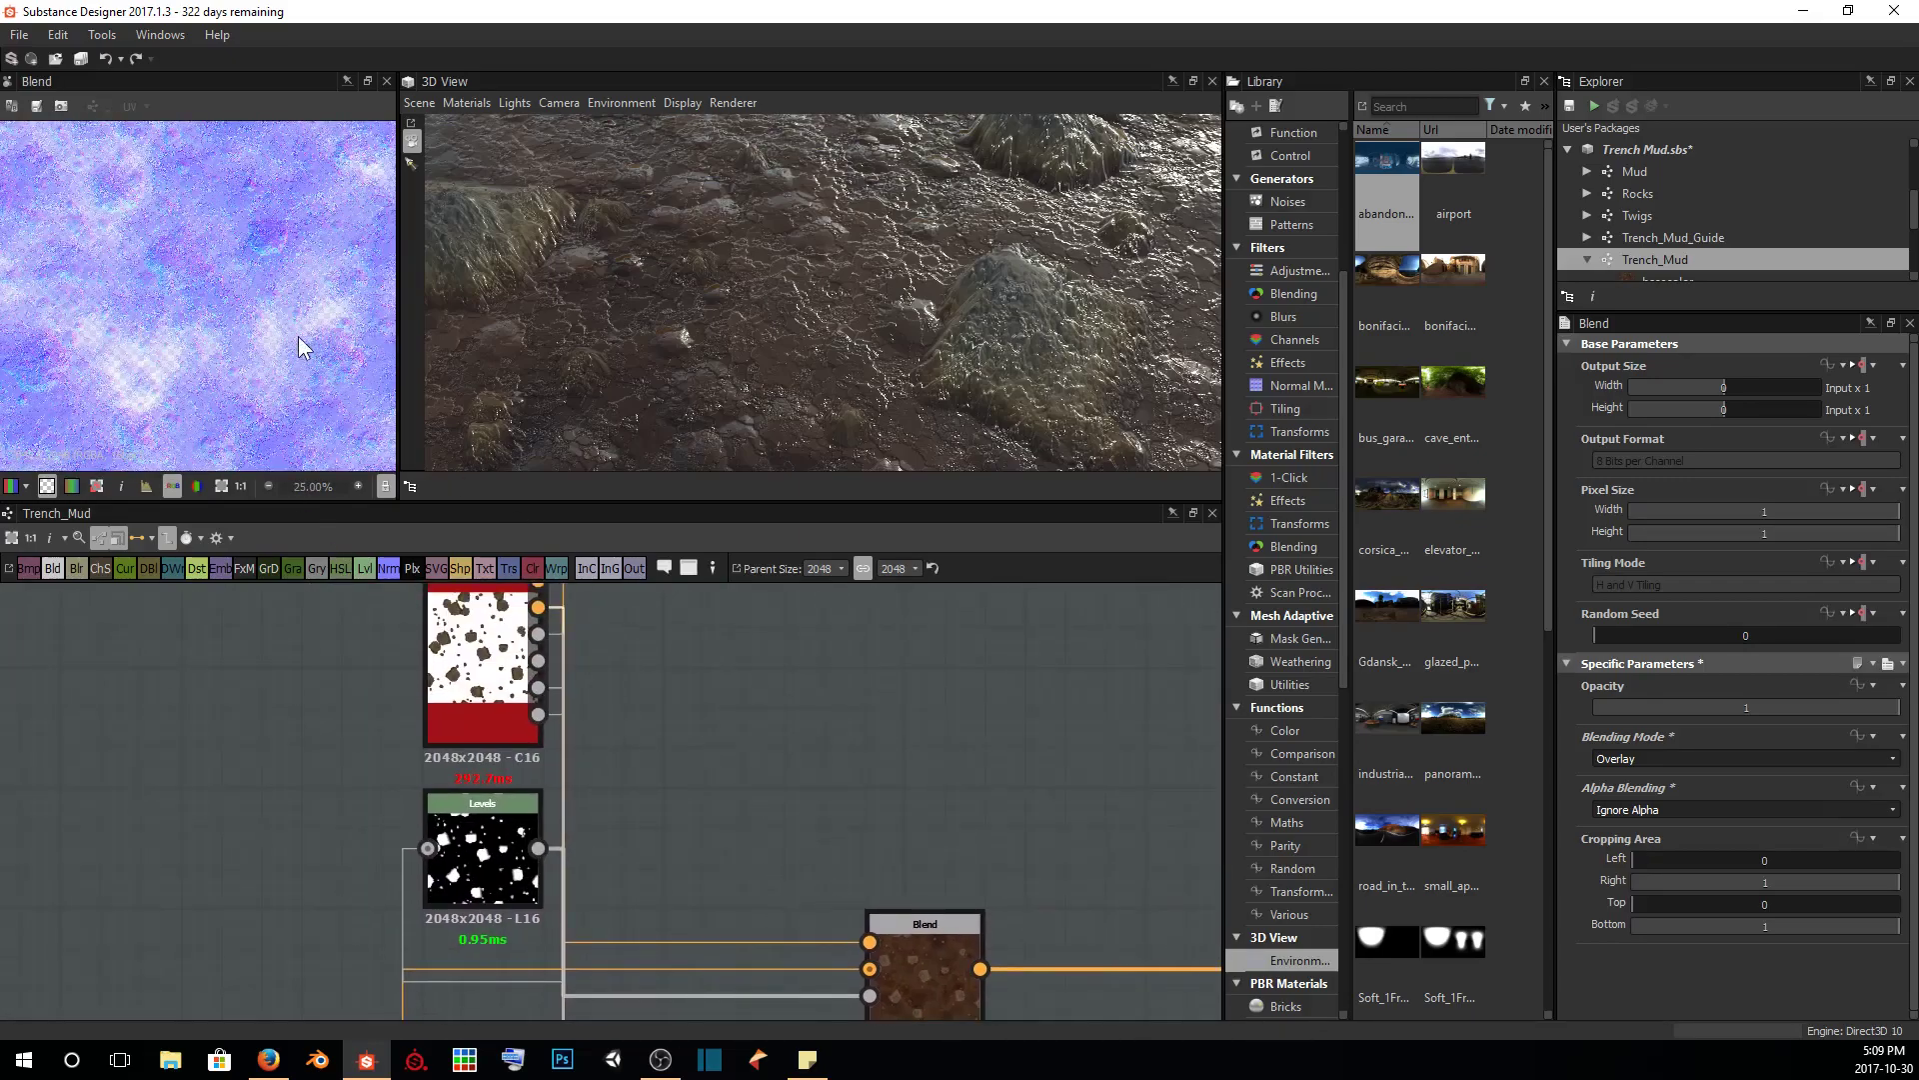
scroll(201, 232, up, 5)
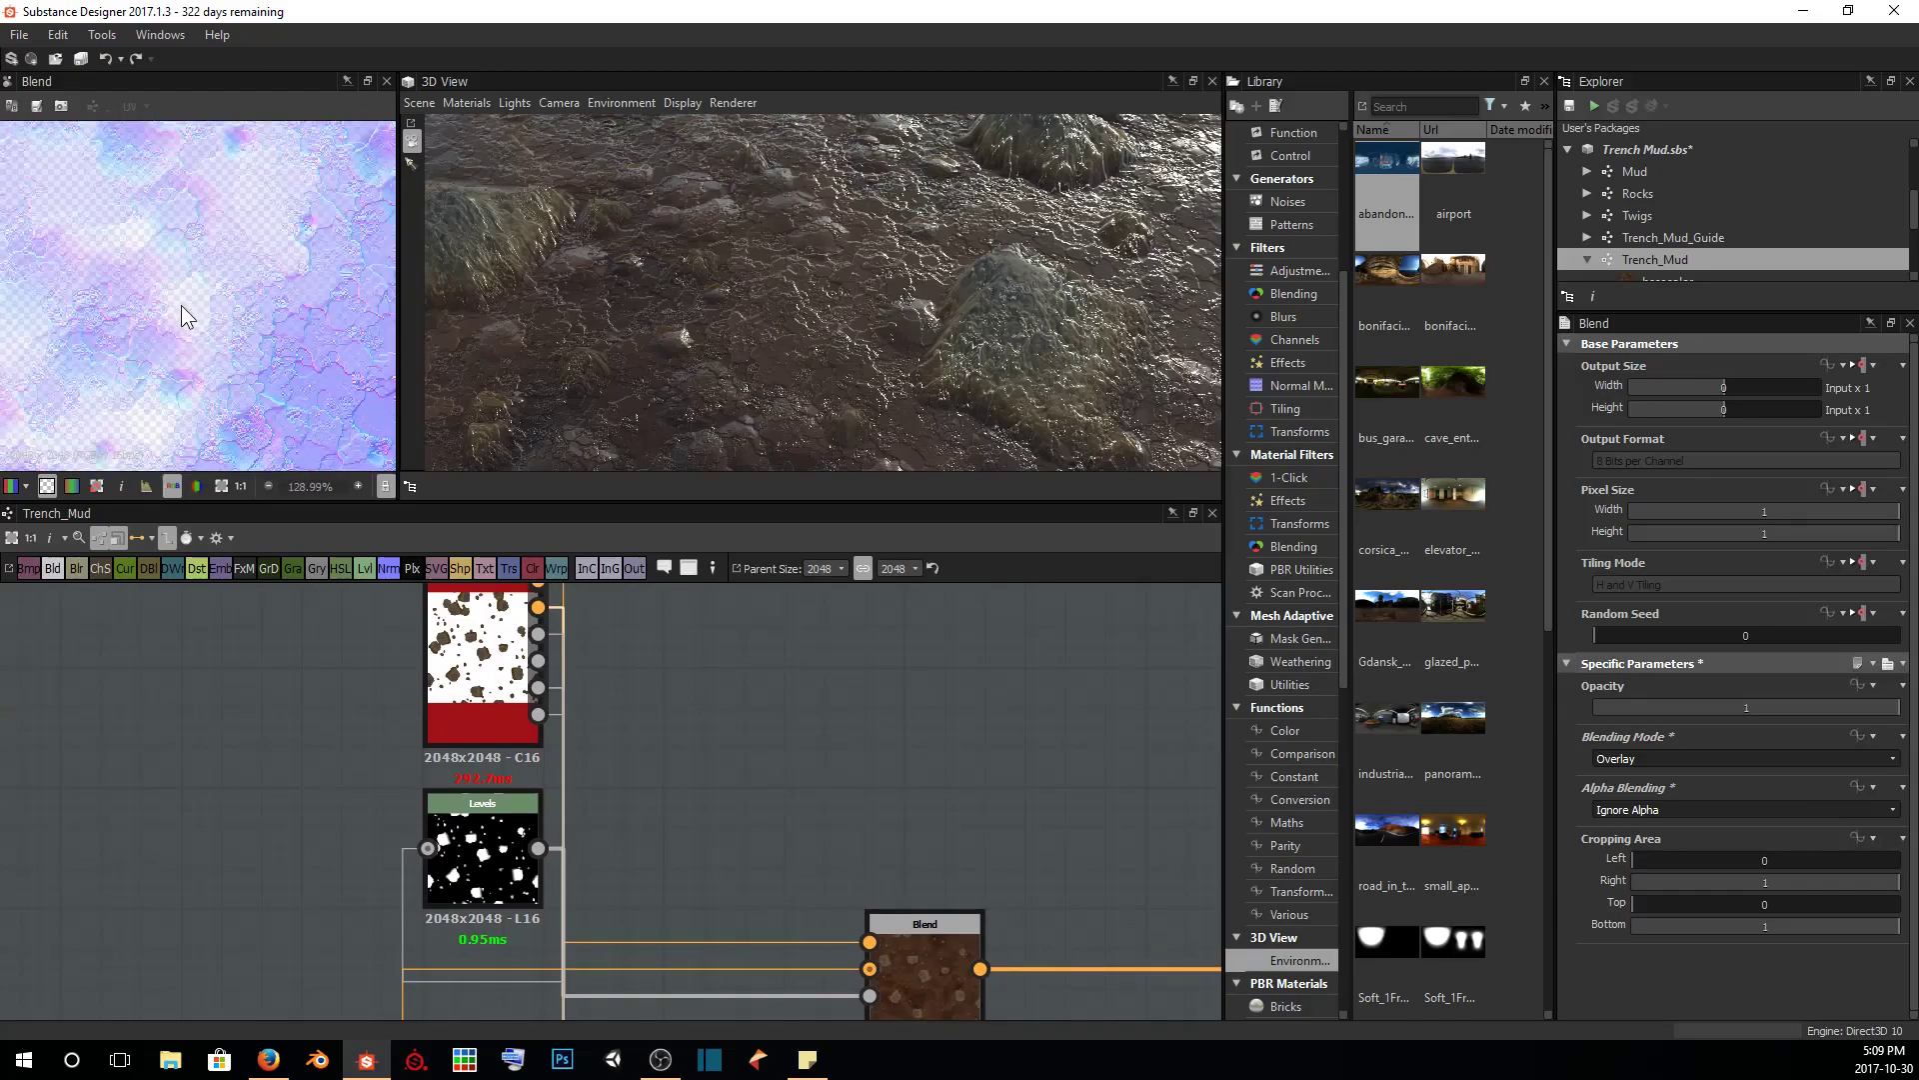
scroll(183, 310, up, 3)
scroll(220, 290, down, 1)
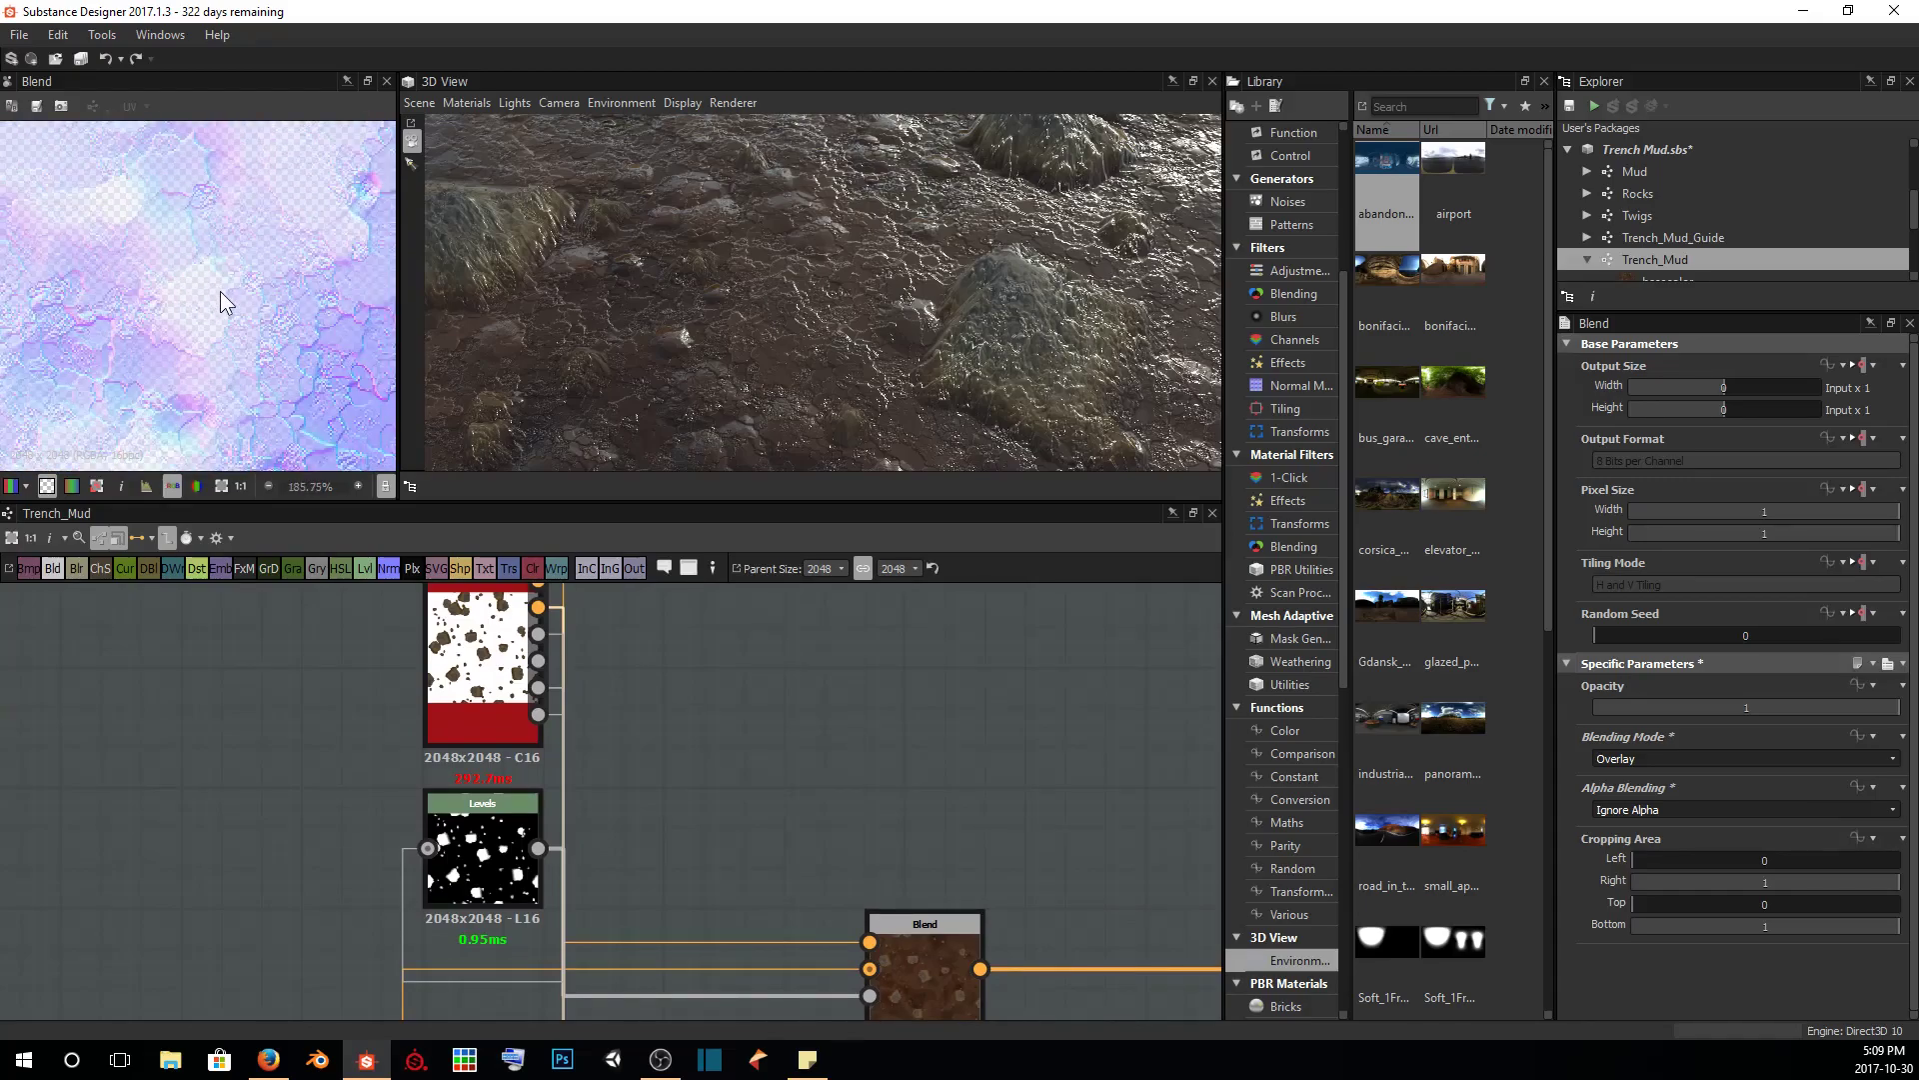
scroll(316, 250, down, 6)
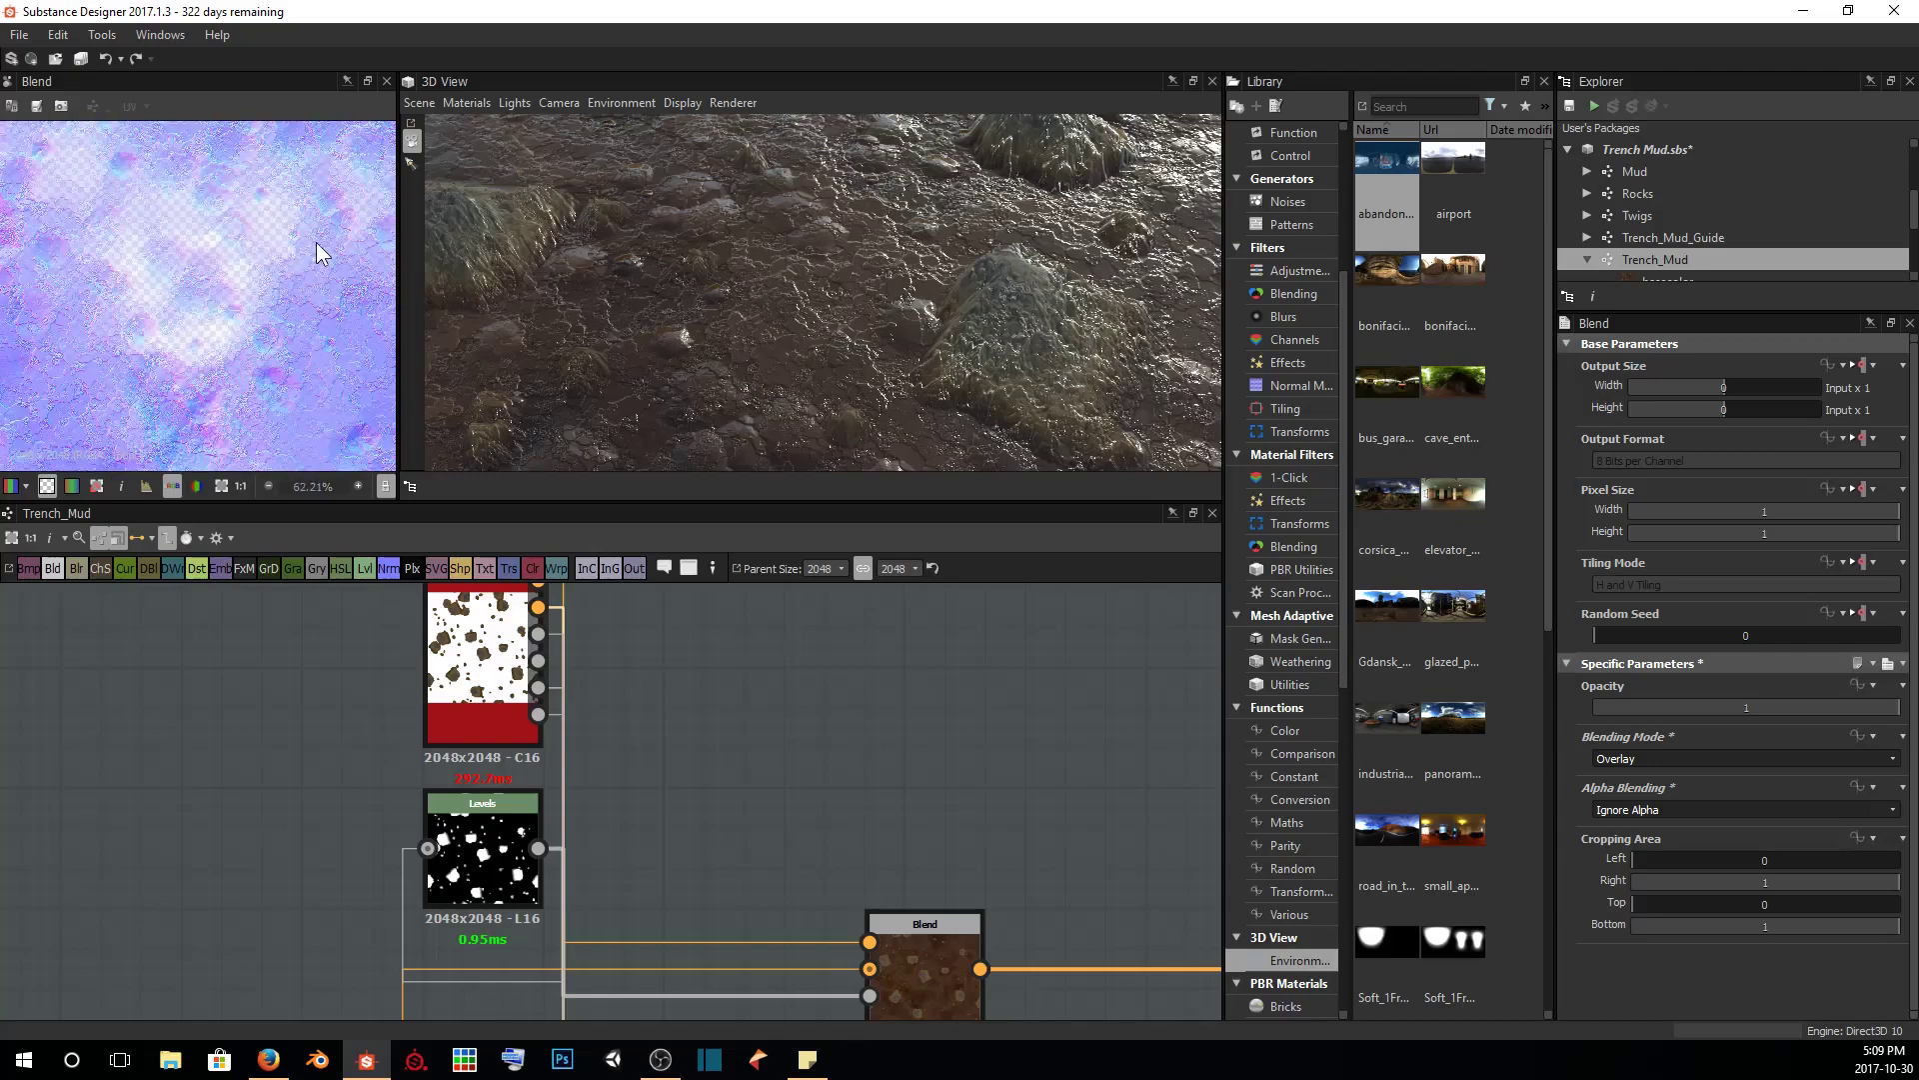
scroll(94, 322, up, 3)
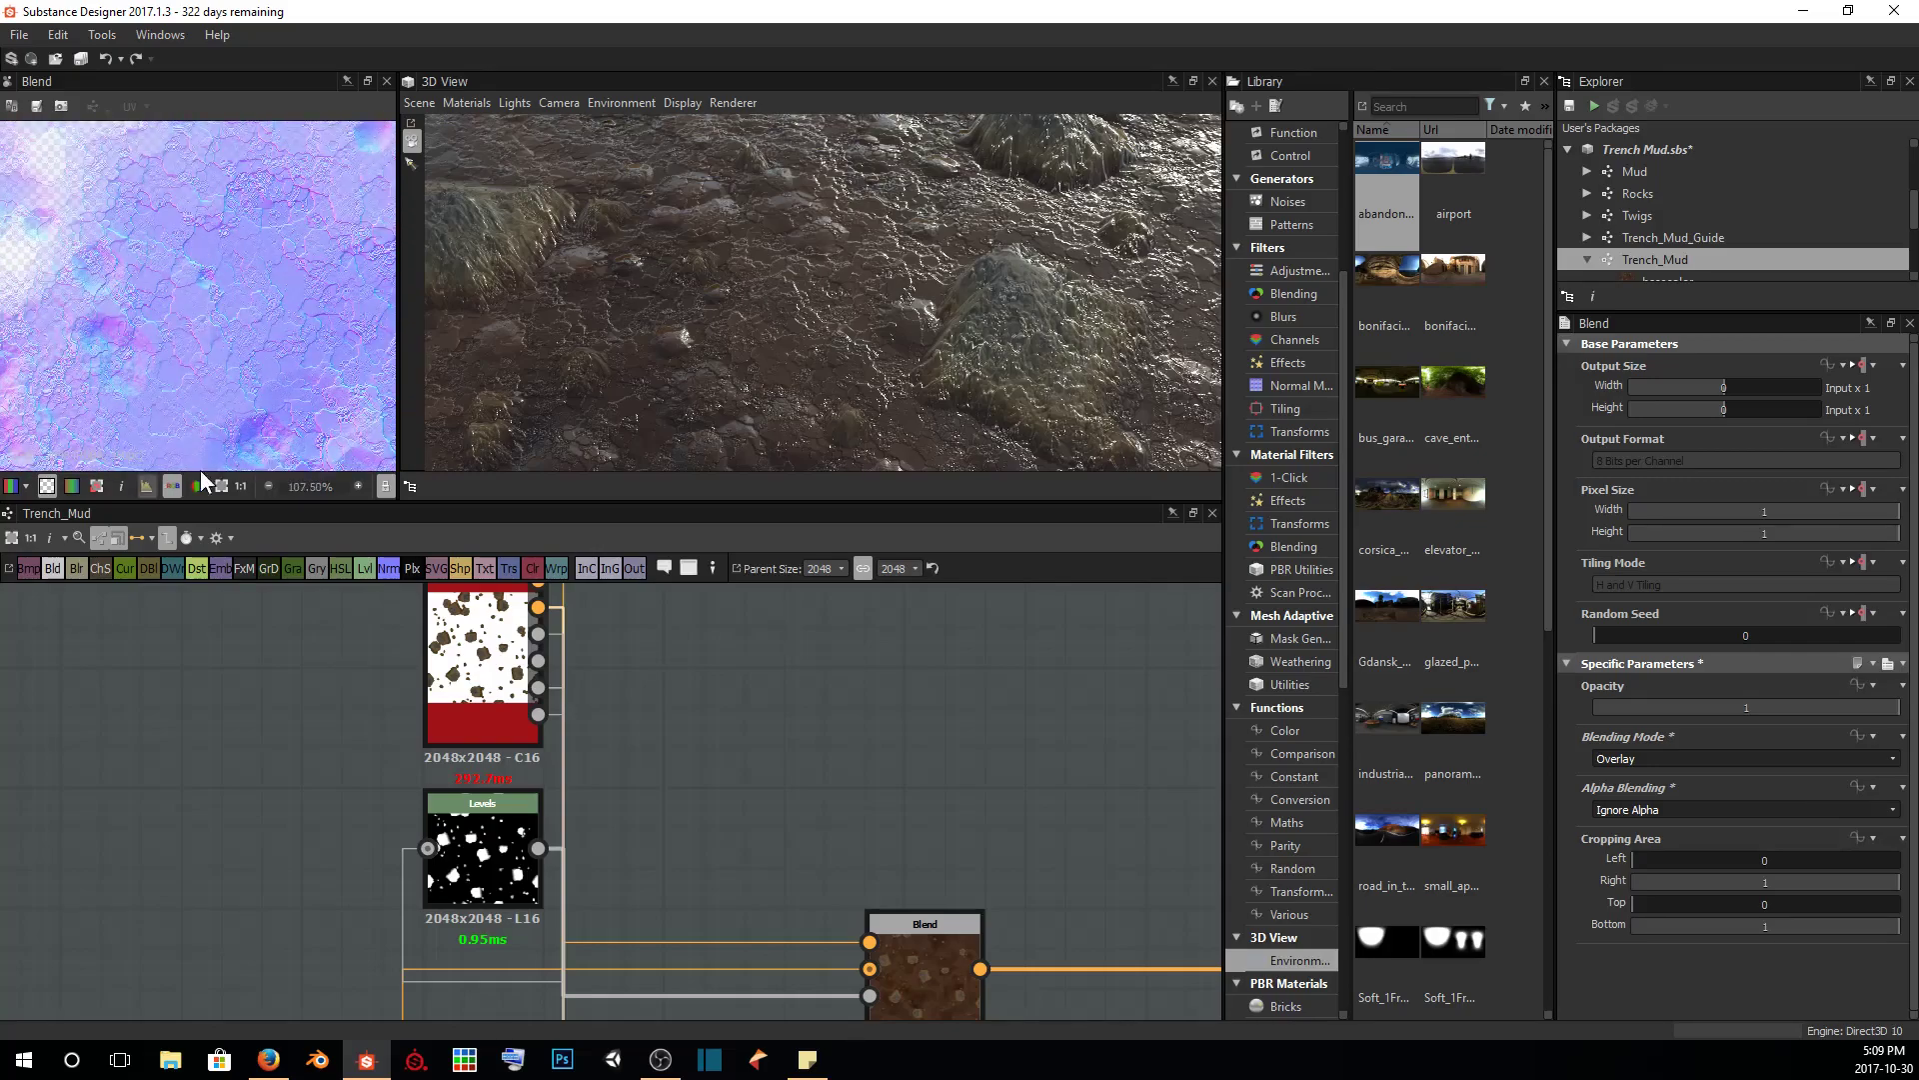
Switch the normal Blend's alpha blending to Use Source Alpha for comparison, and return it to Ignore Alpha
click(1614, 759)
click(1613, 759)
click(1627, 812)
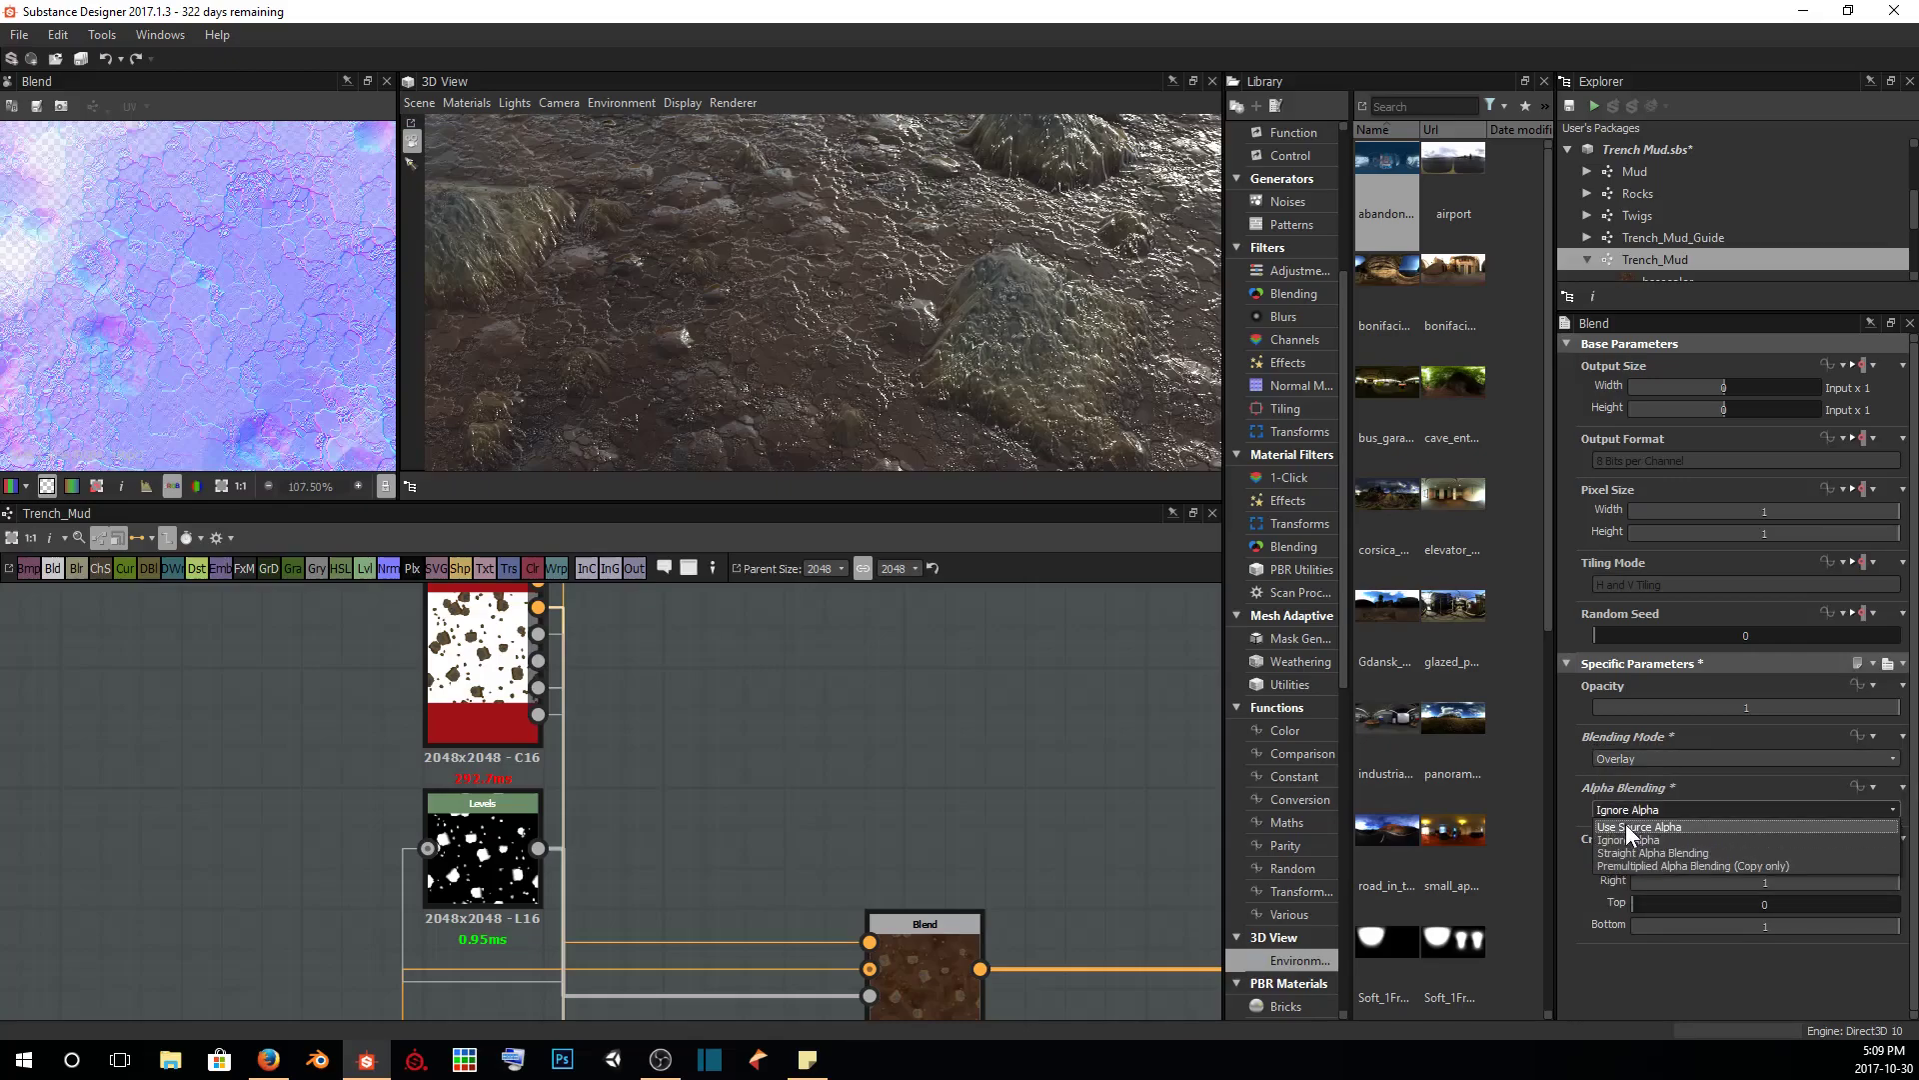
click(1625, 826)
scroll(201, 250, up, 3)
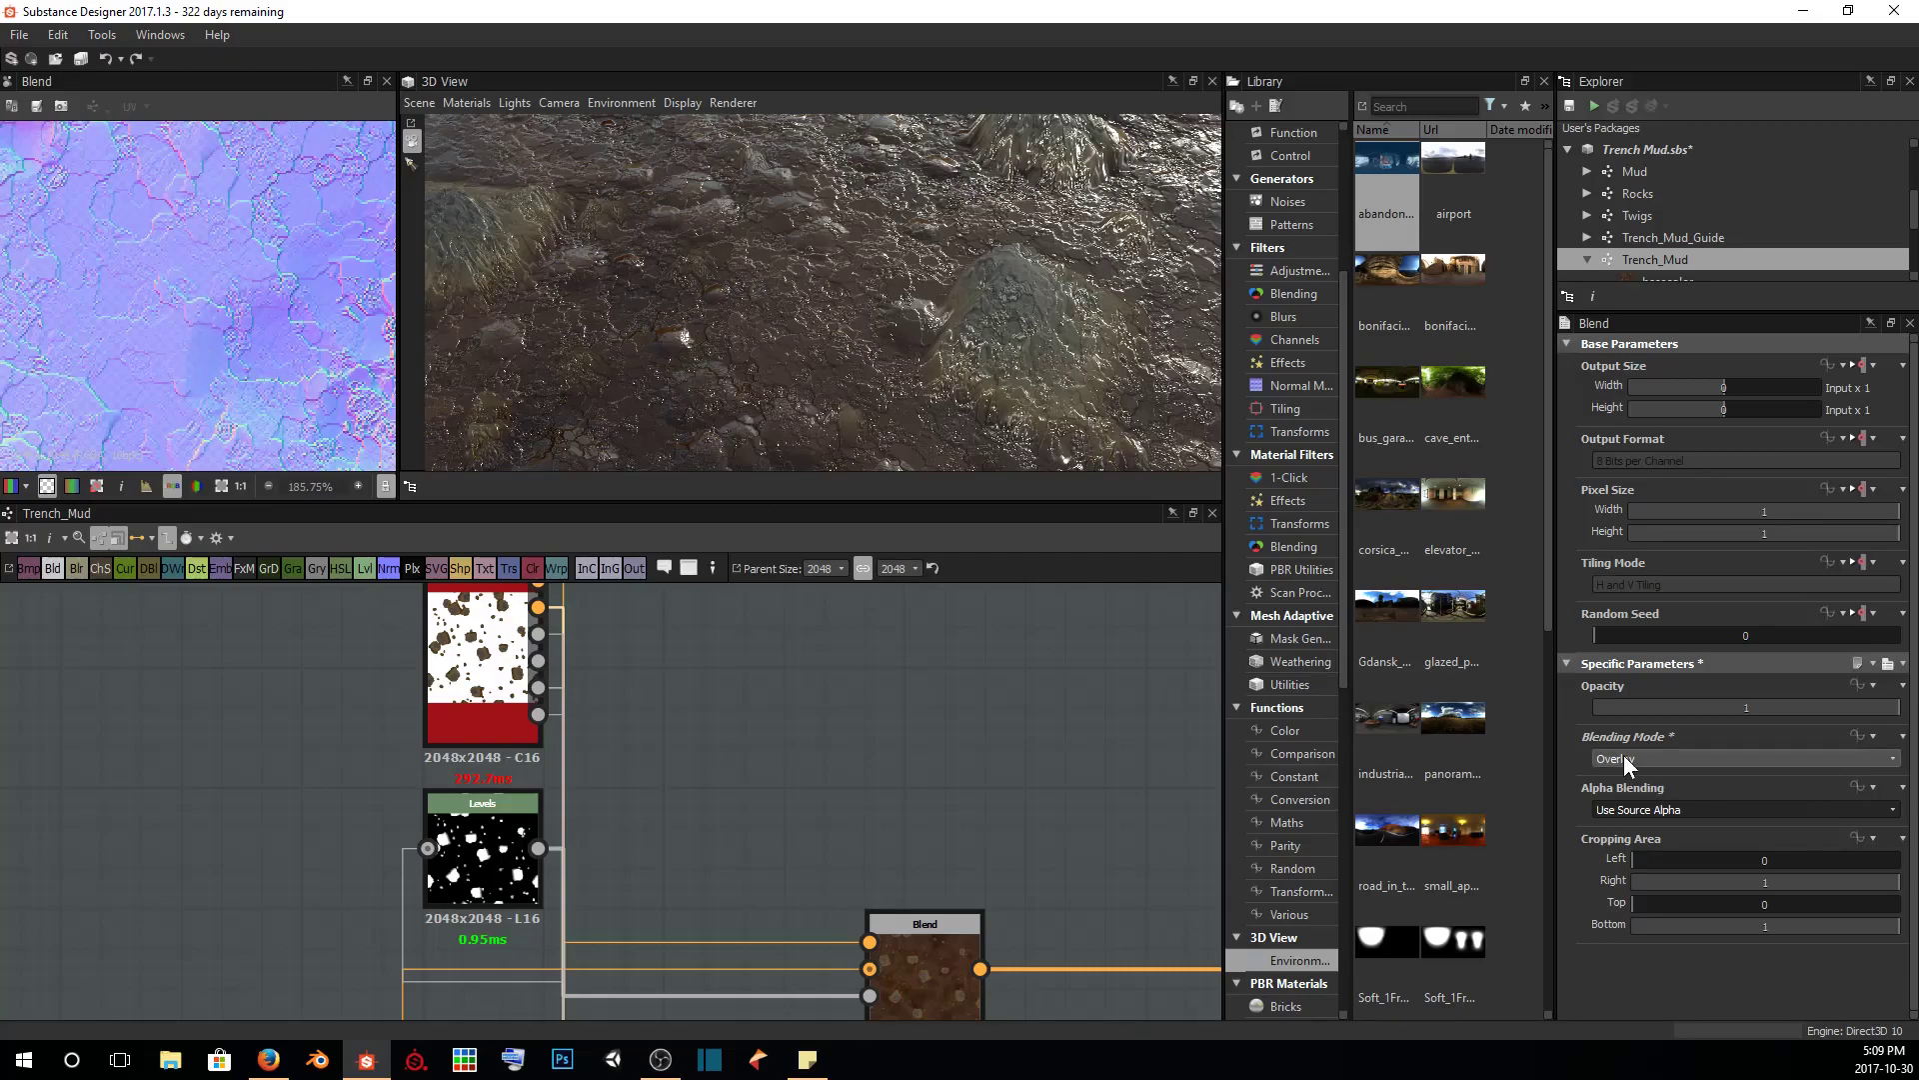
click(1672, 809)
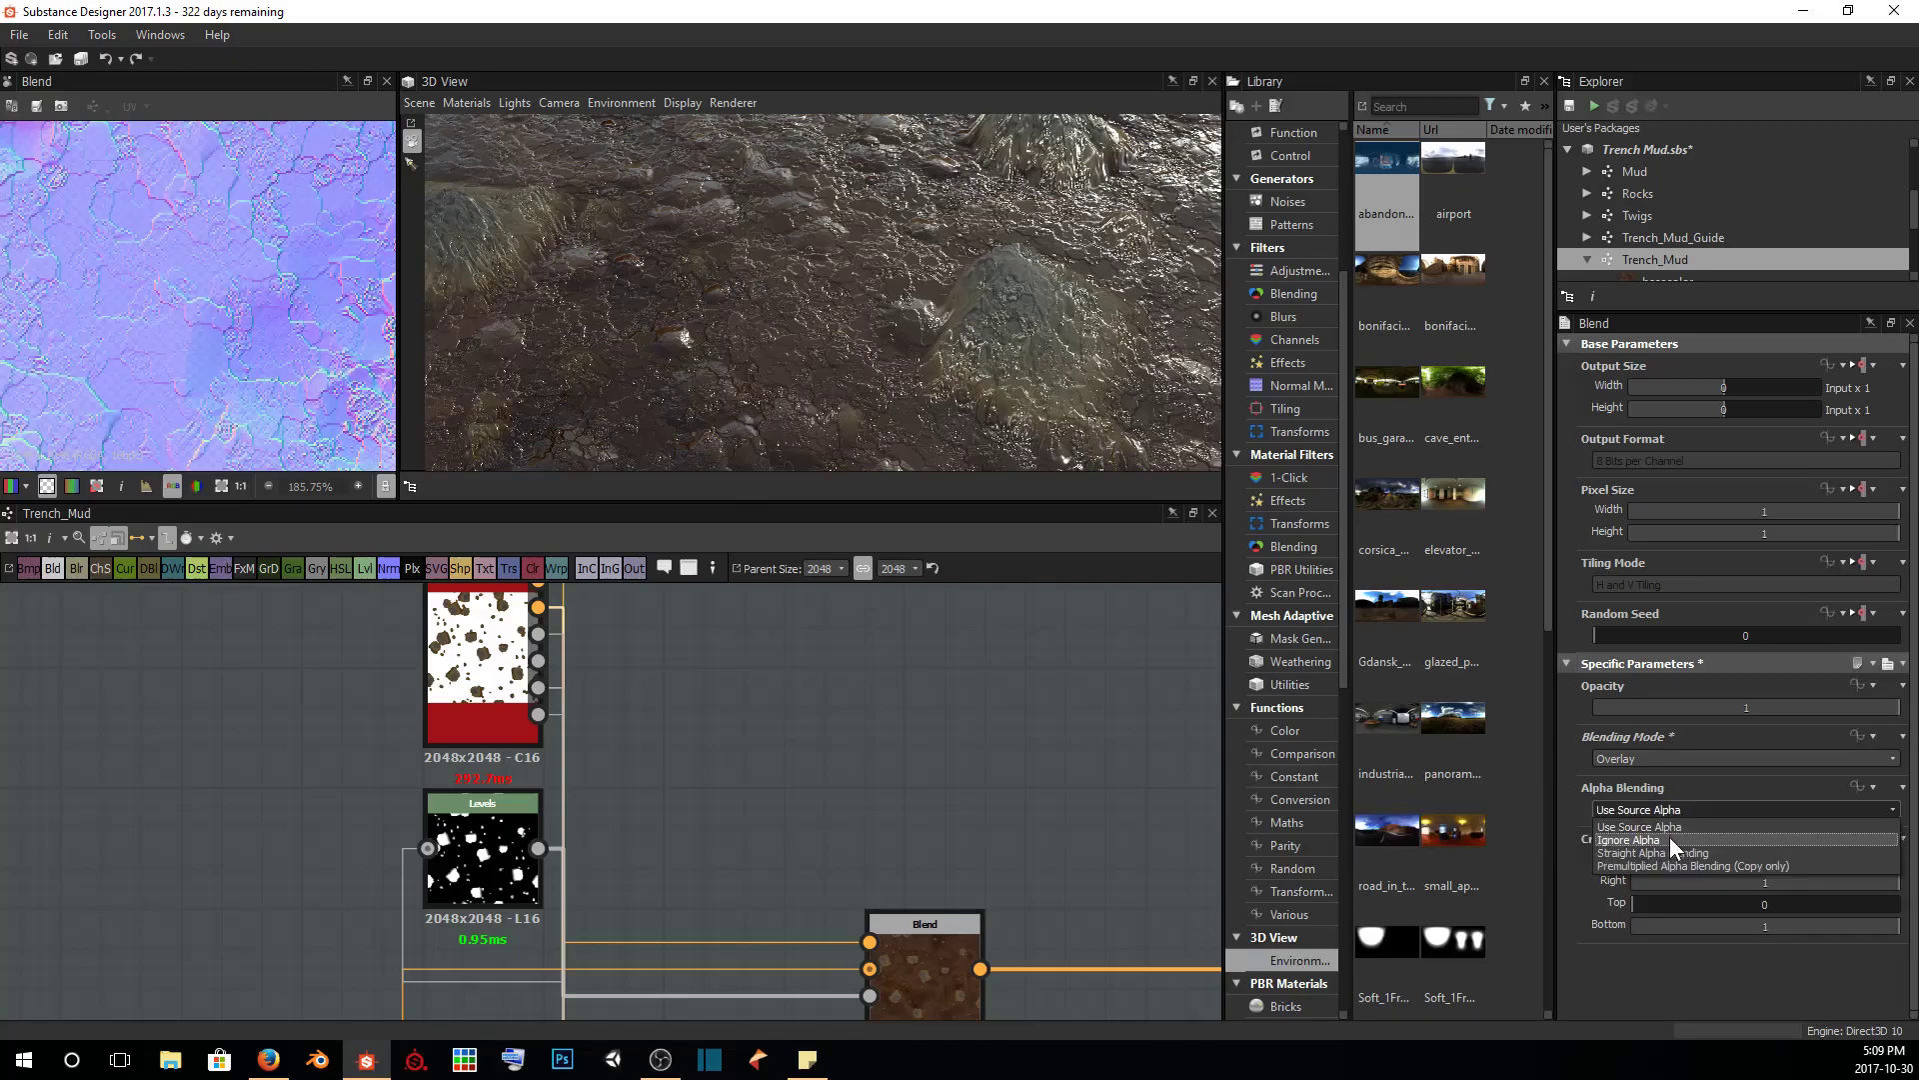
click(1669, 838)
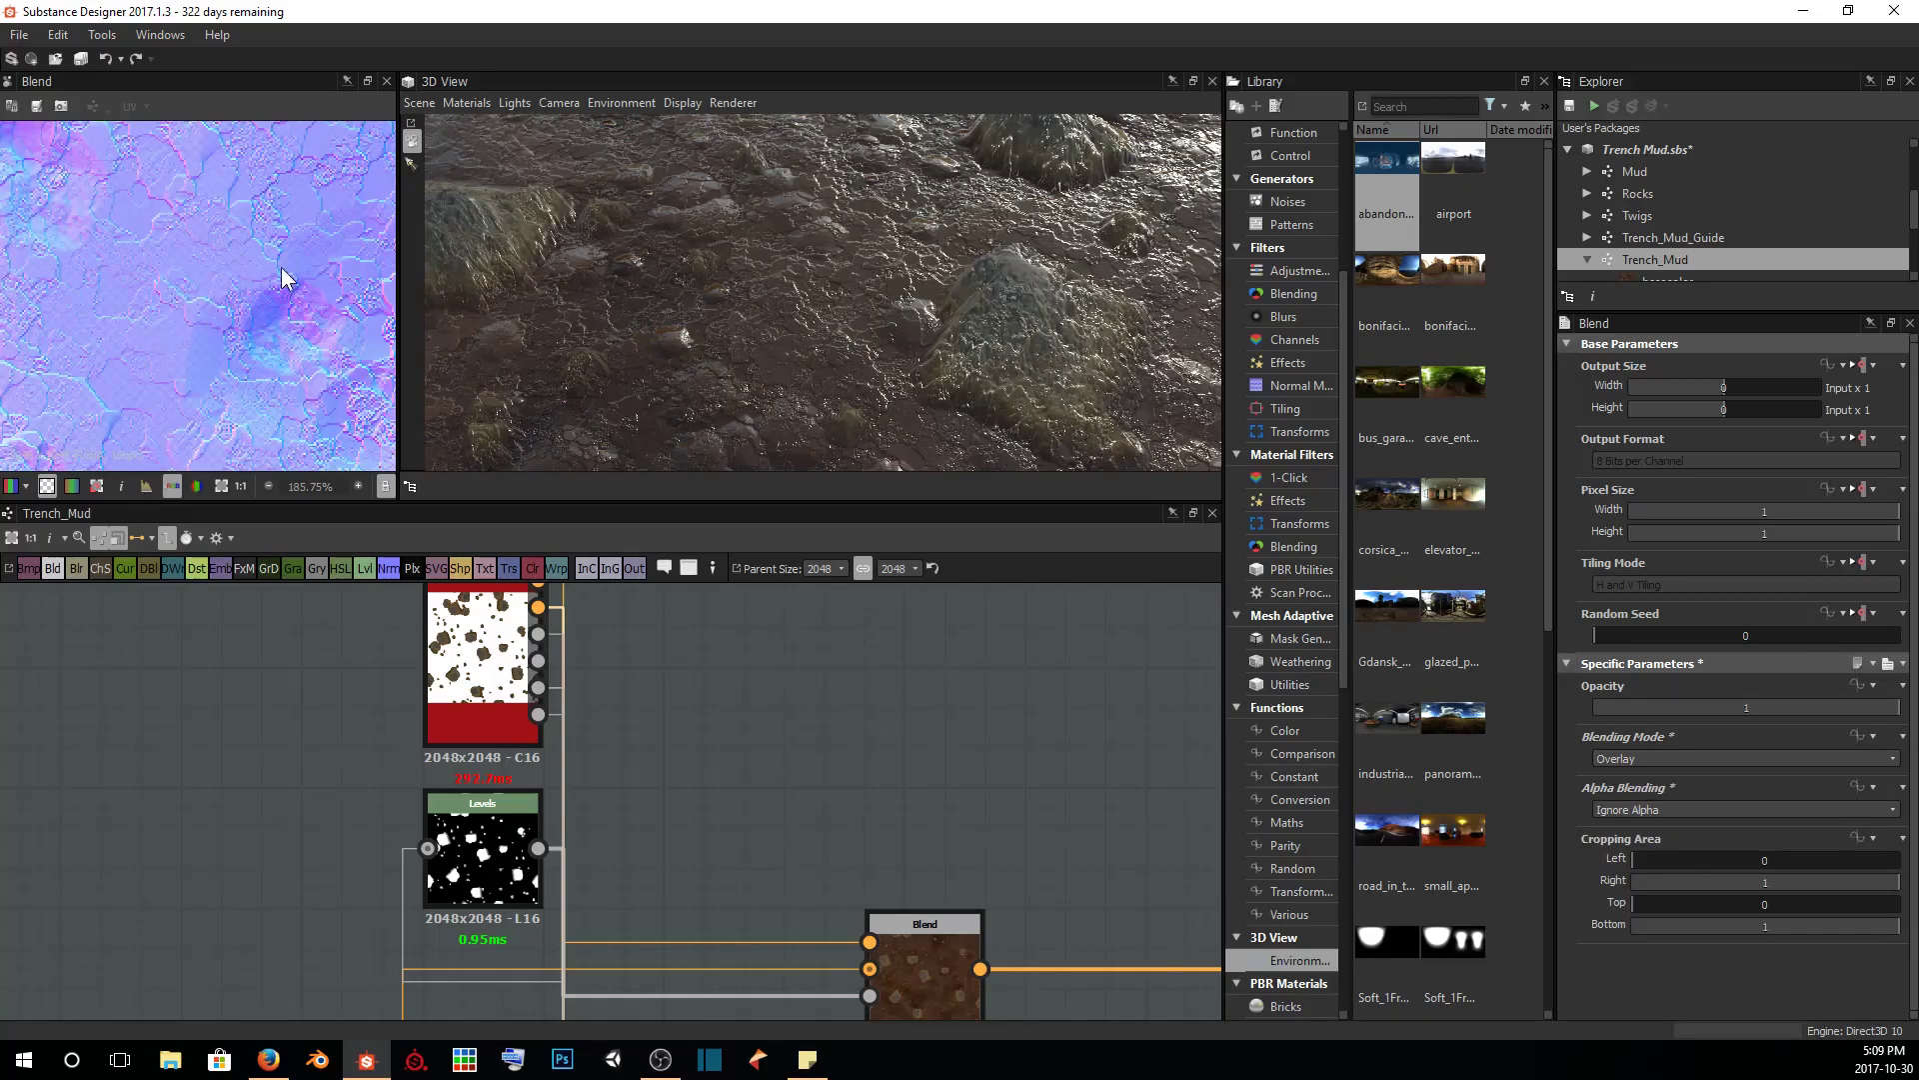
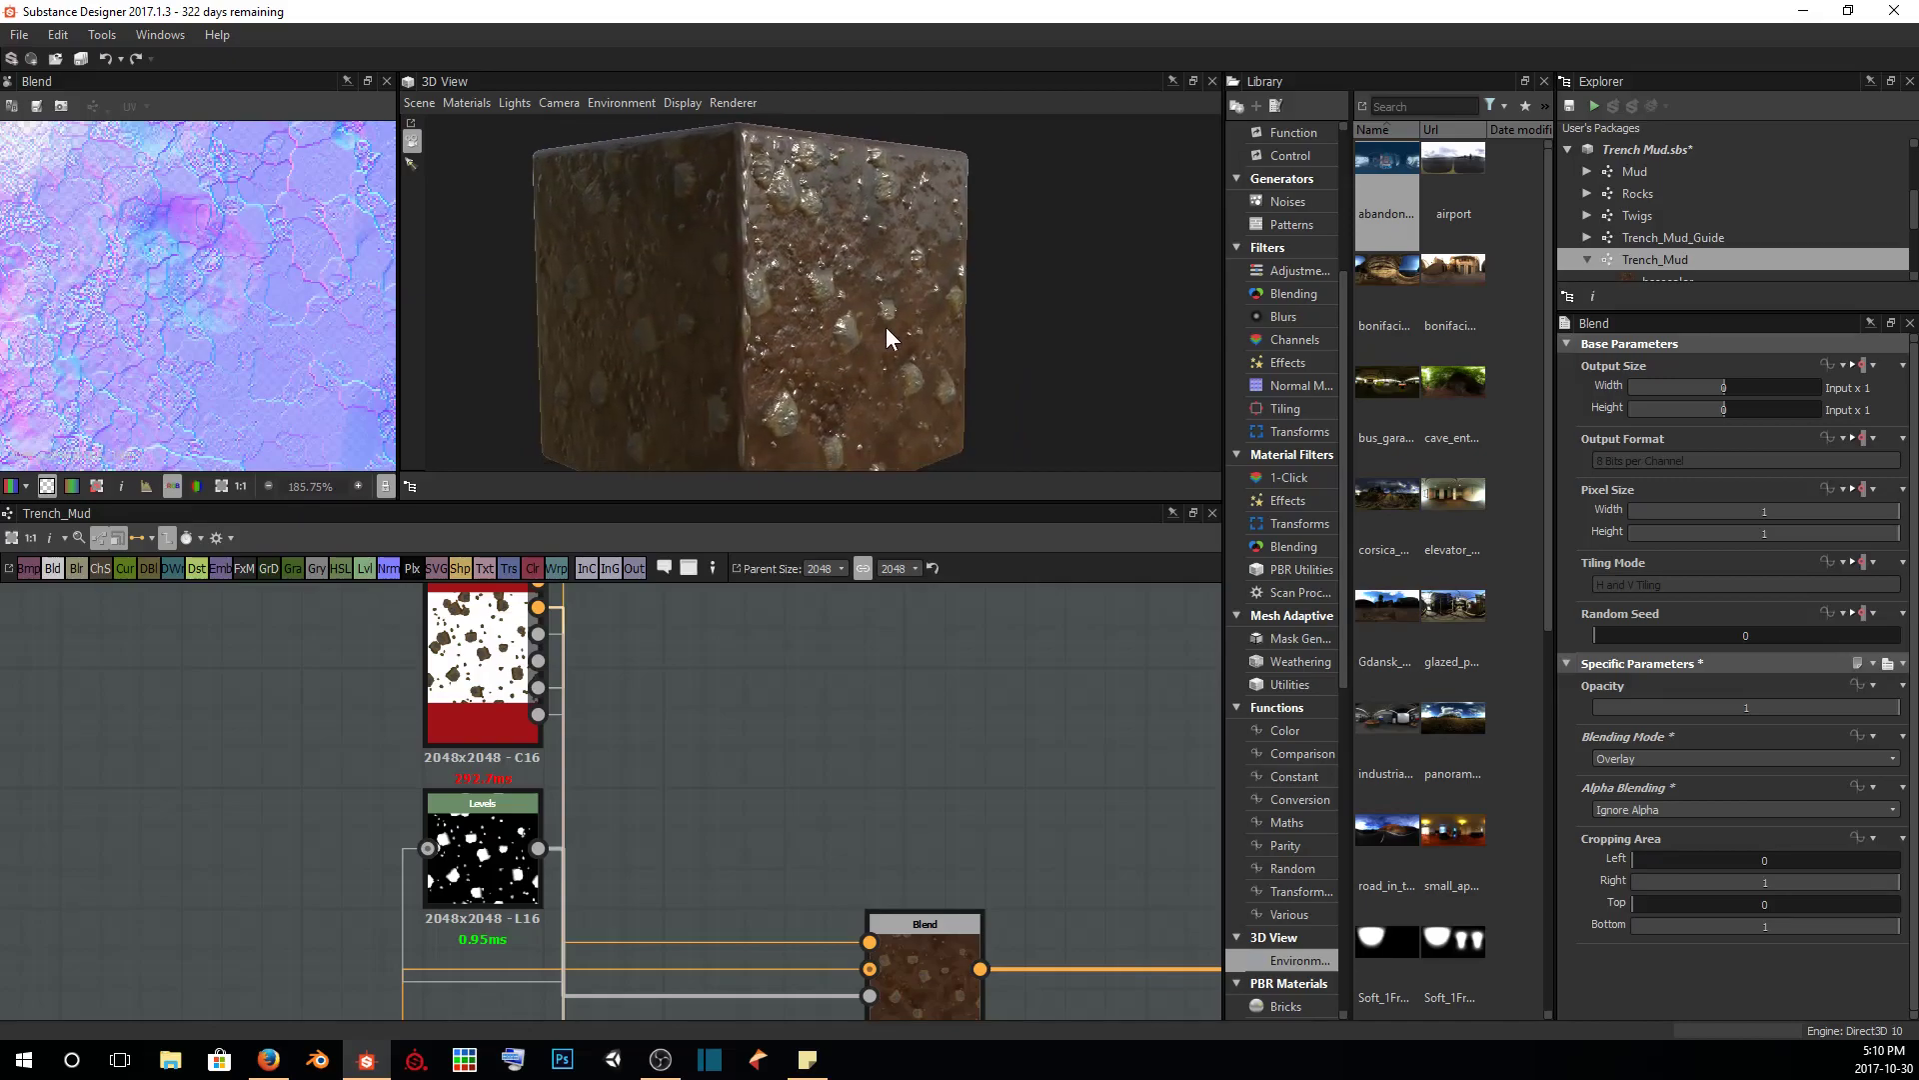
Preview the roughness Blend node and examine how its rock areas read against the mud and on the 3D surface
middle_drag(730, 850, 589, 801)
scroll(589, 800, down, 5)
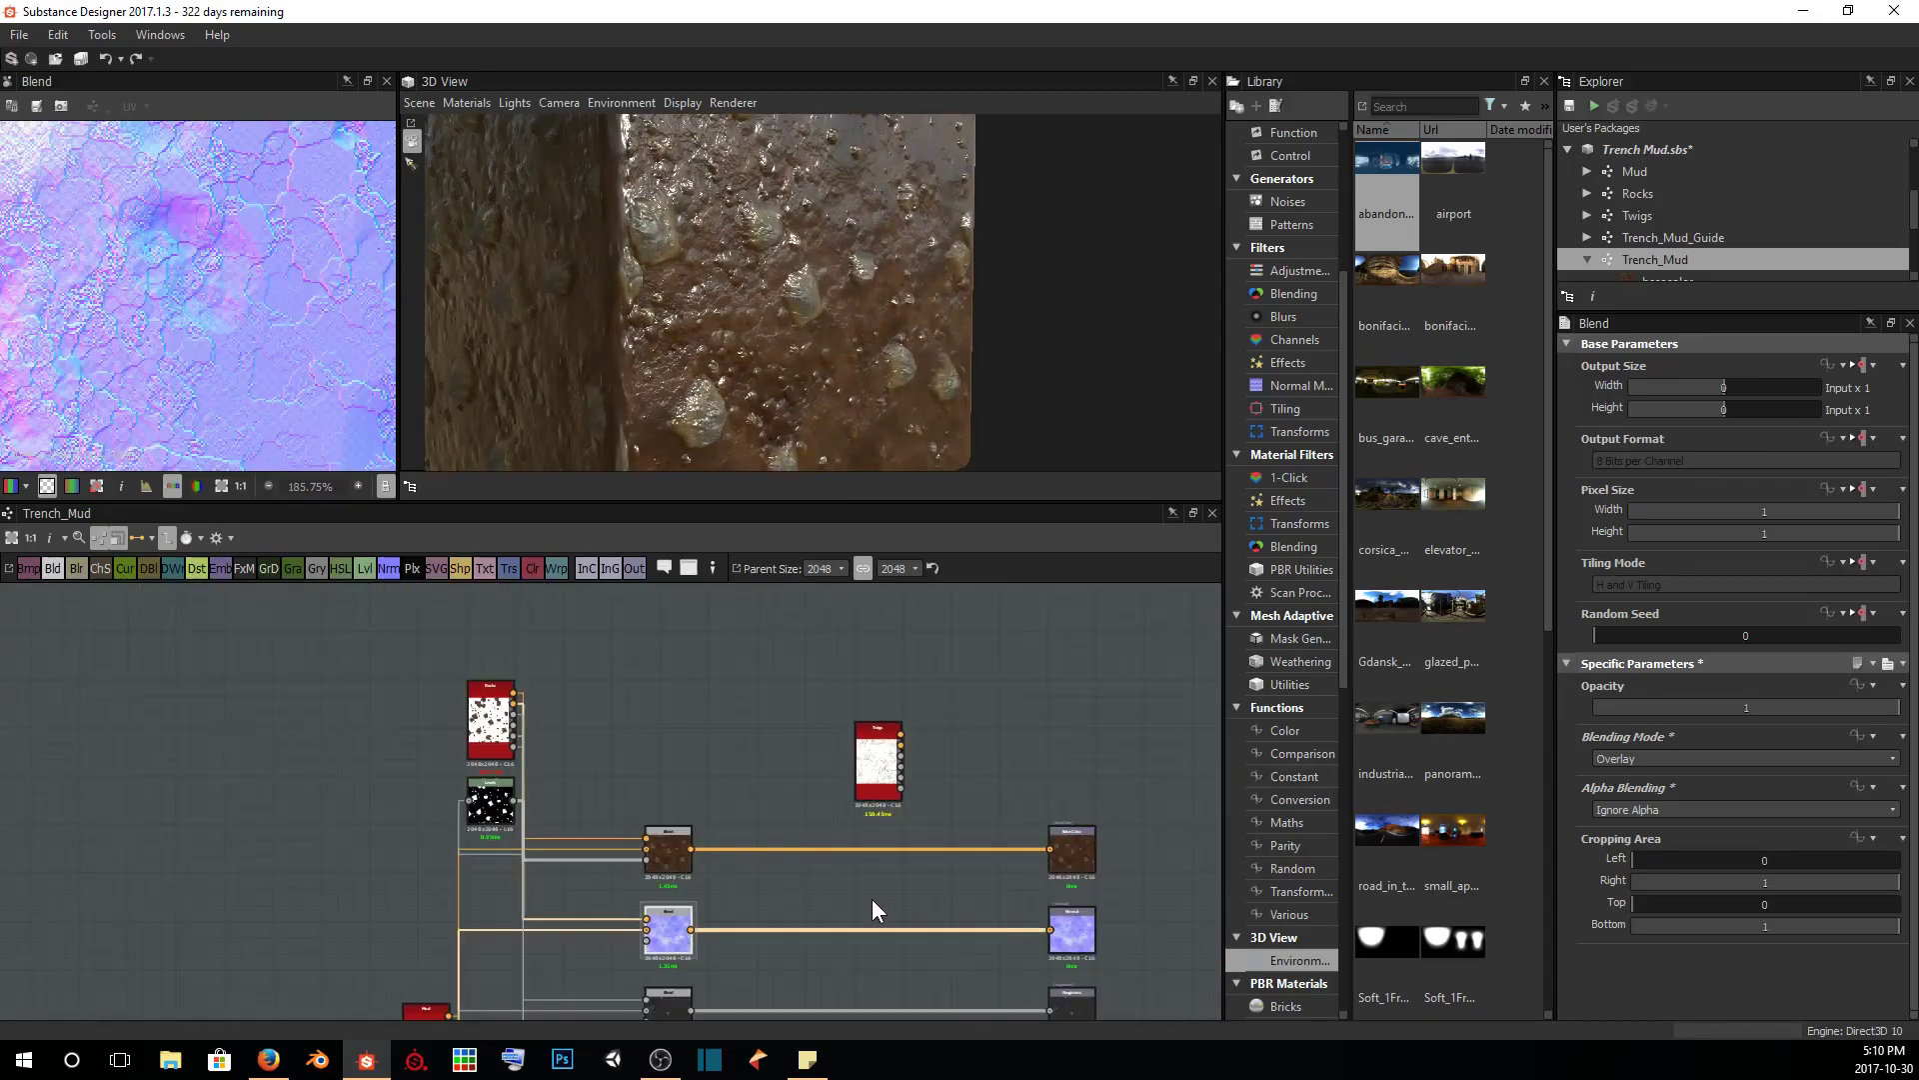
middle_drag(840, 934, 827, 805)
middle_drag(737, 854, 781, 762)
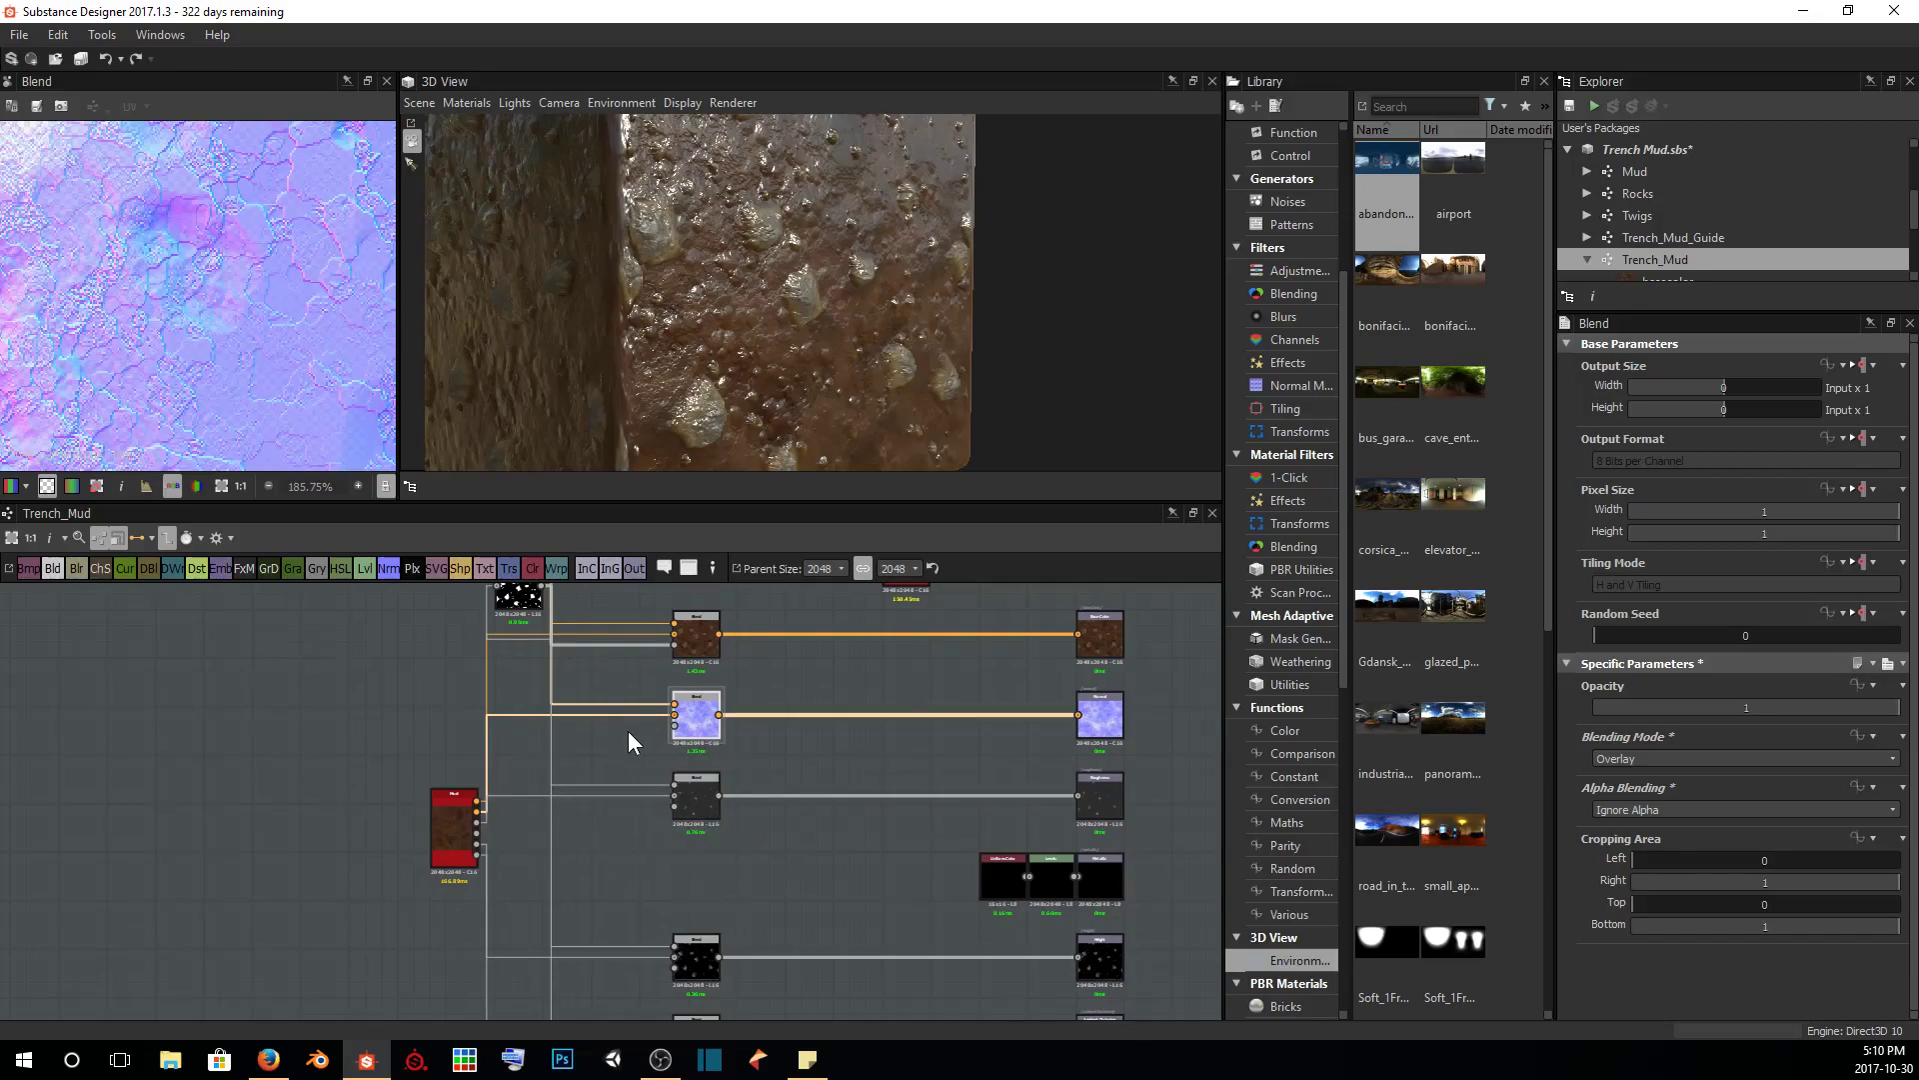
scroll(649, 740, up, 4)
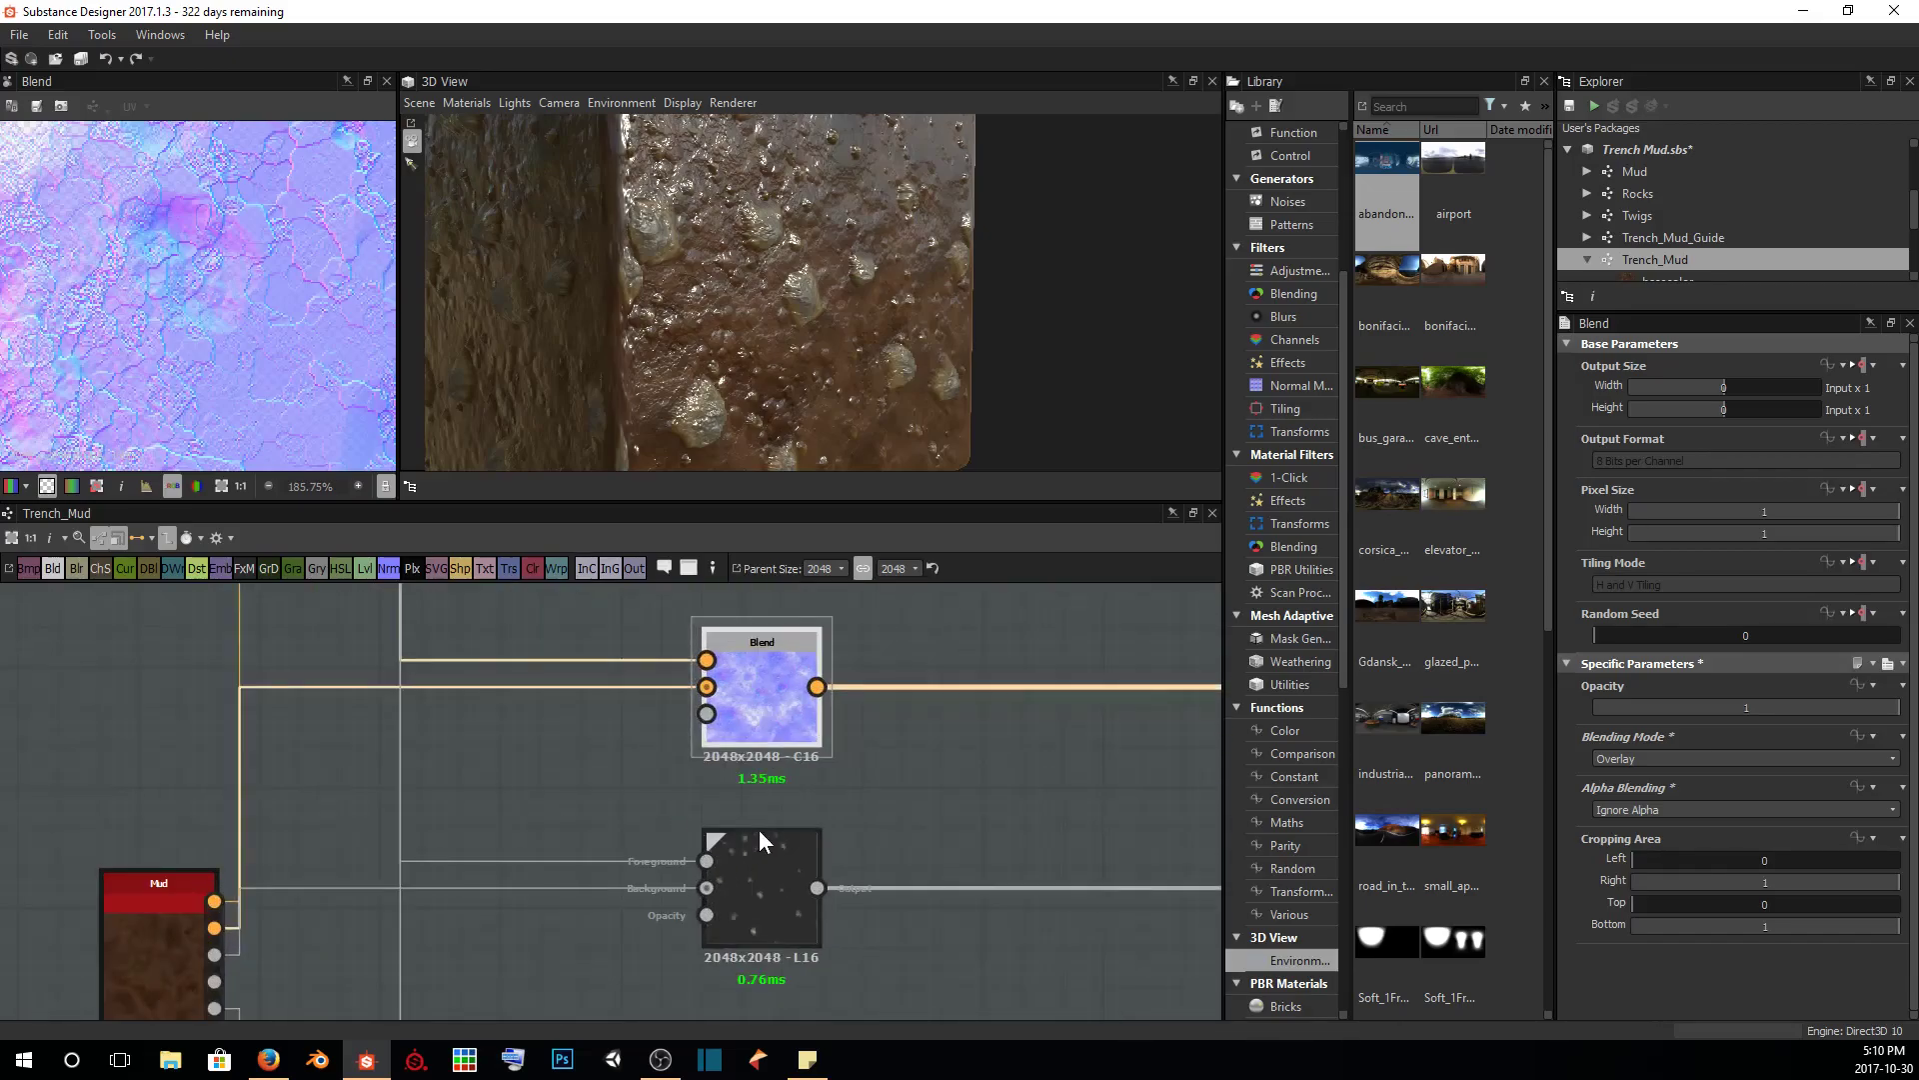
middle_drag(759, 829, 655, 710)
scroll(659, 739, up, 3)
click(663, 774)
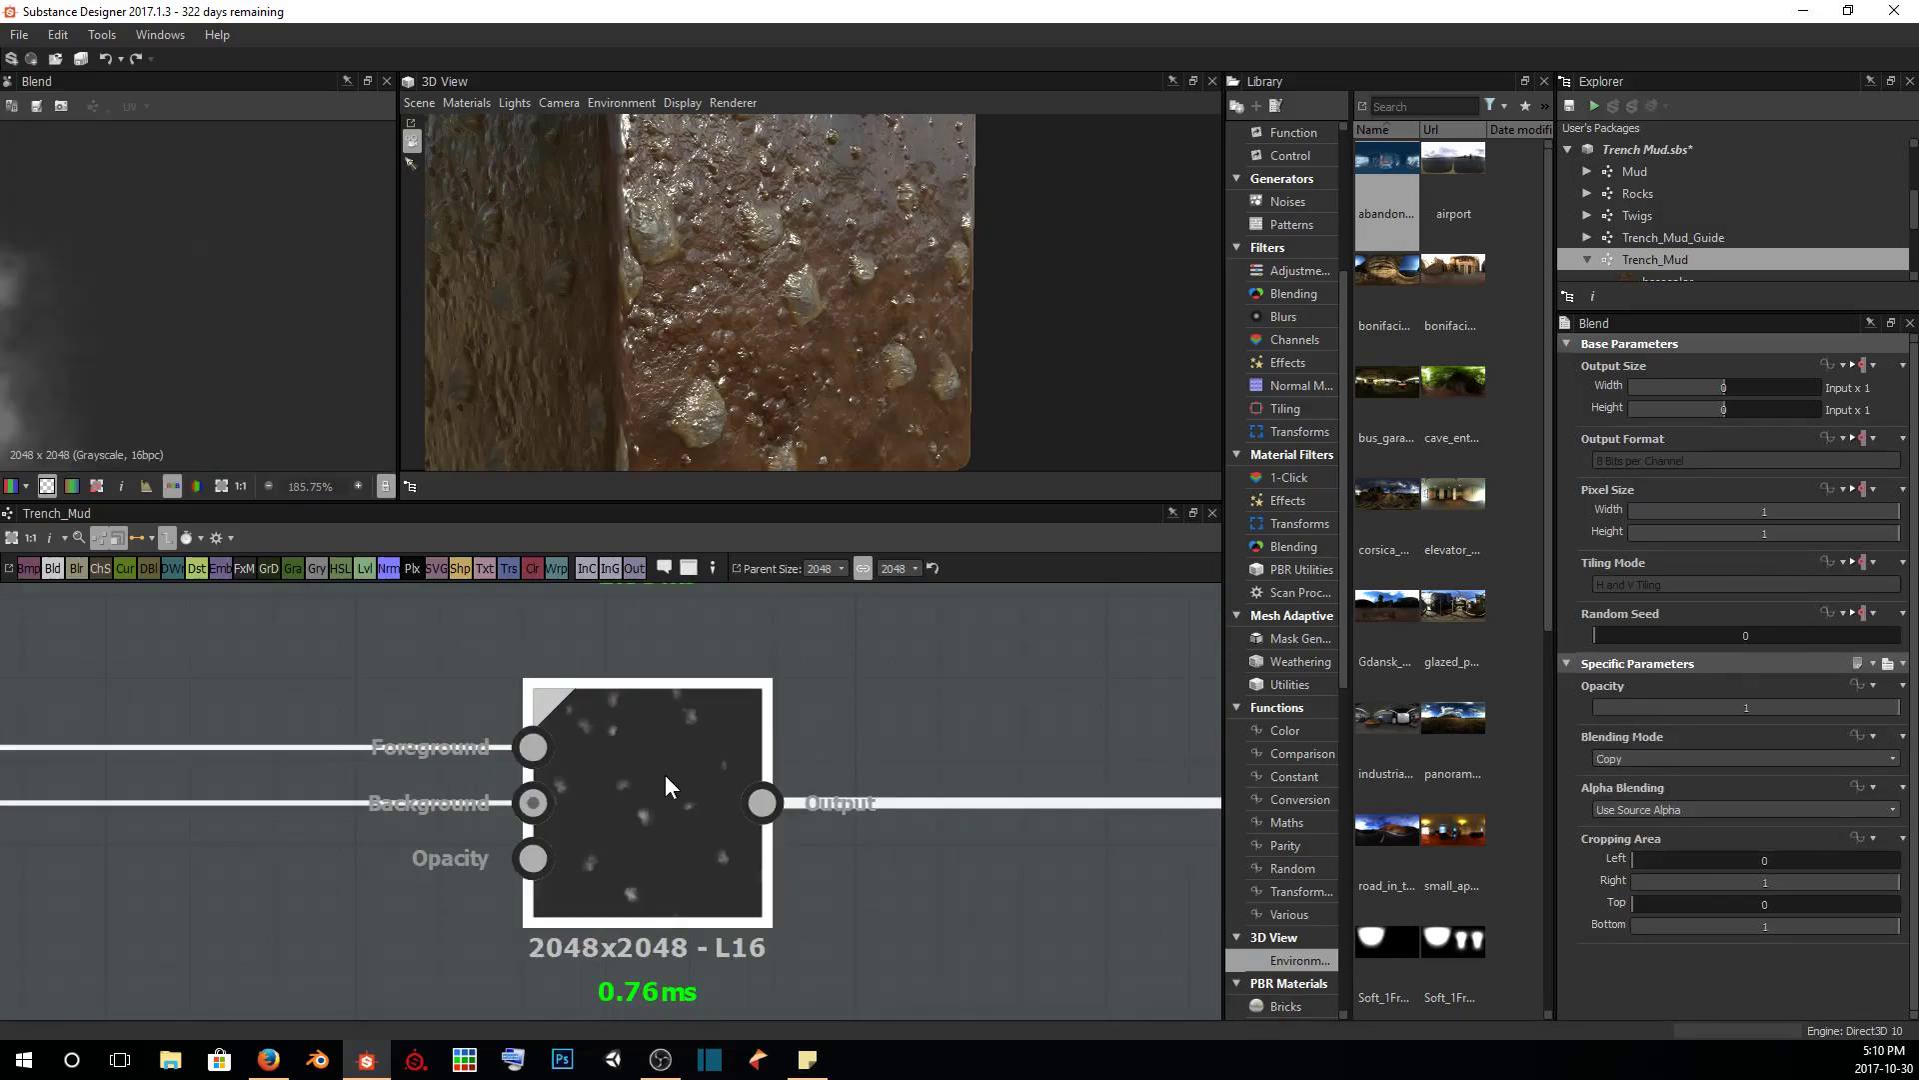
scroll(257, 283, down, 2)
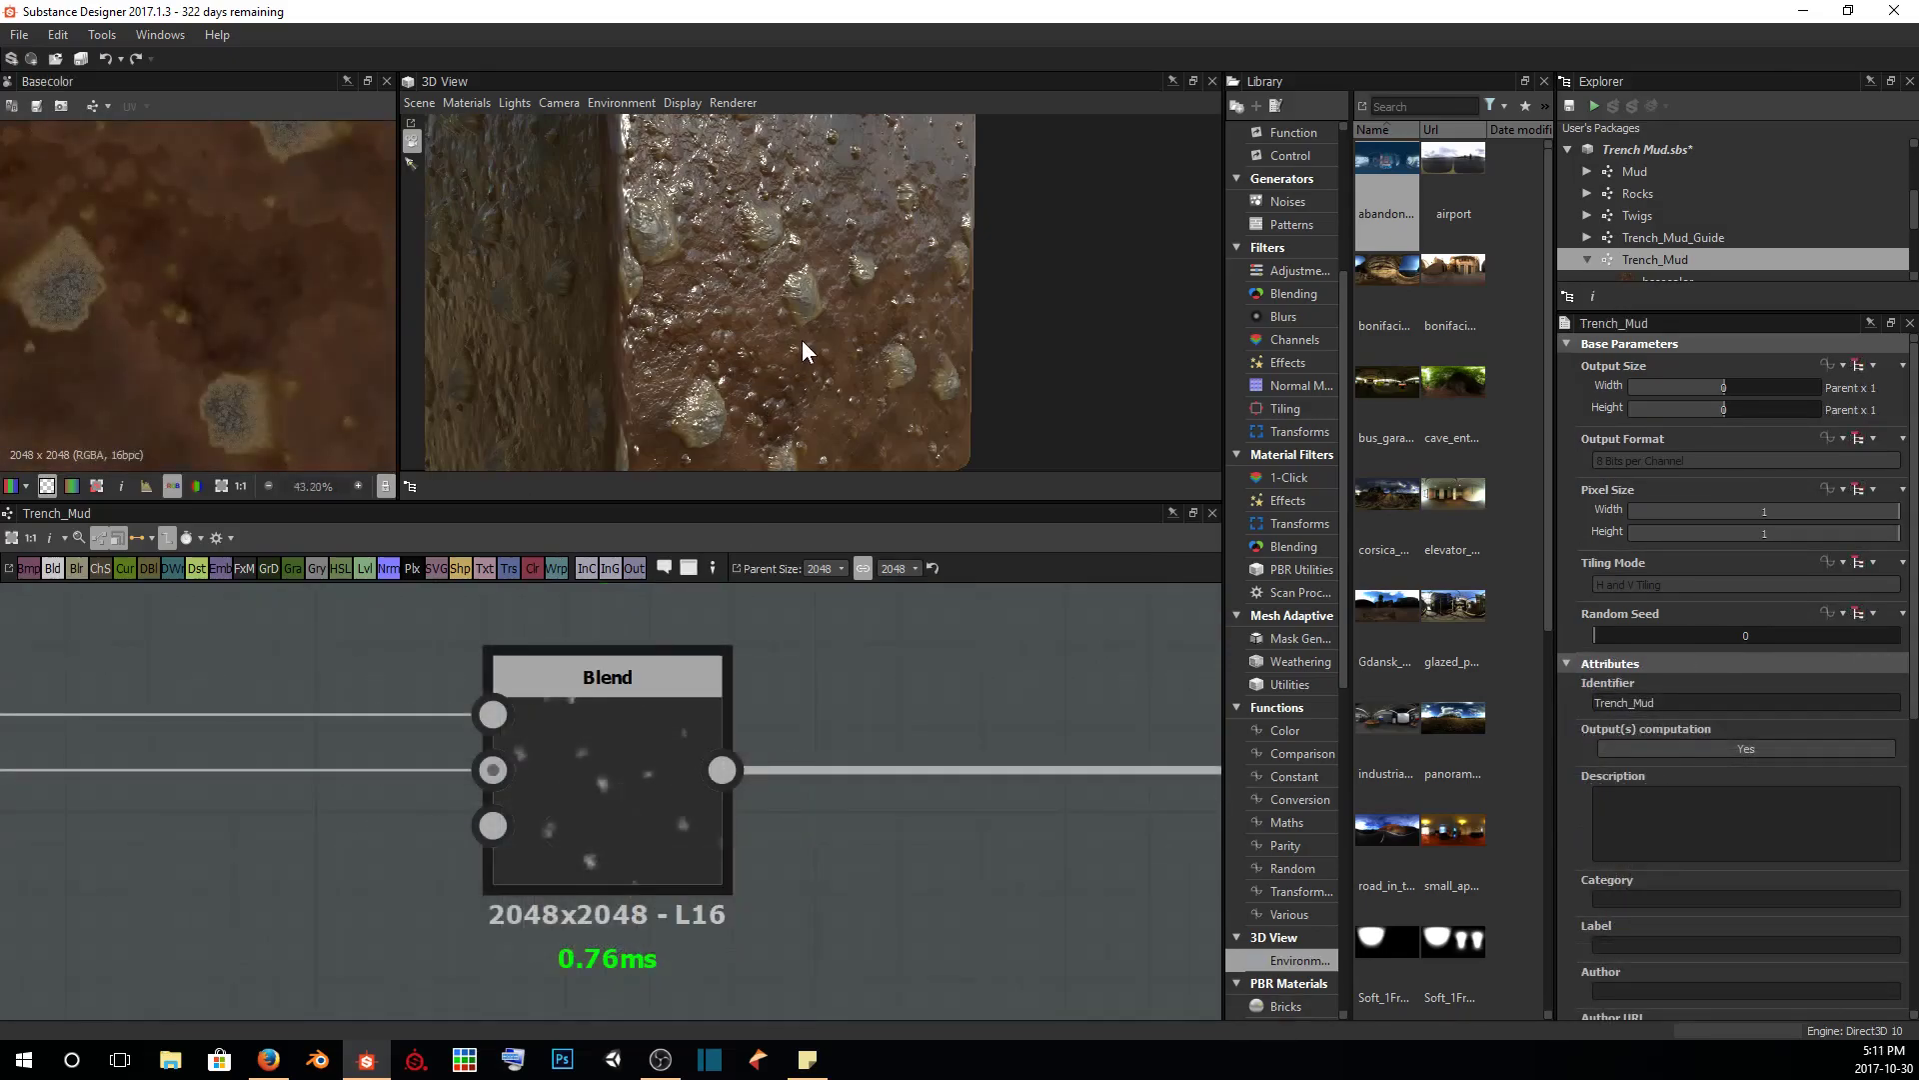
drag(801, 339, 792, 326)
click(617, 754)
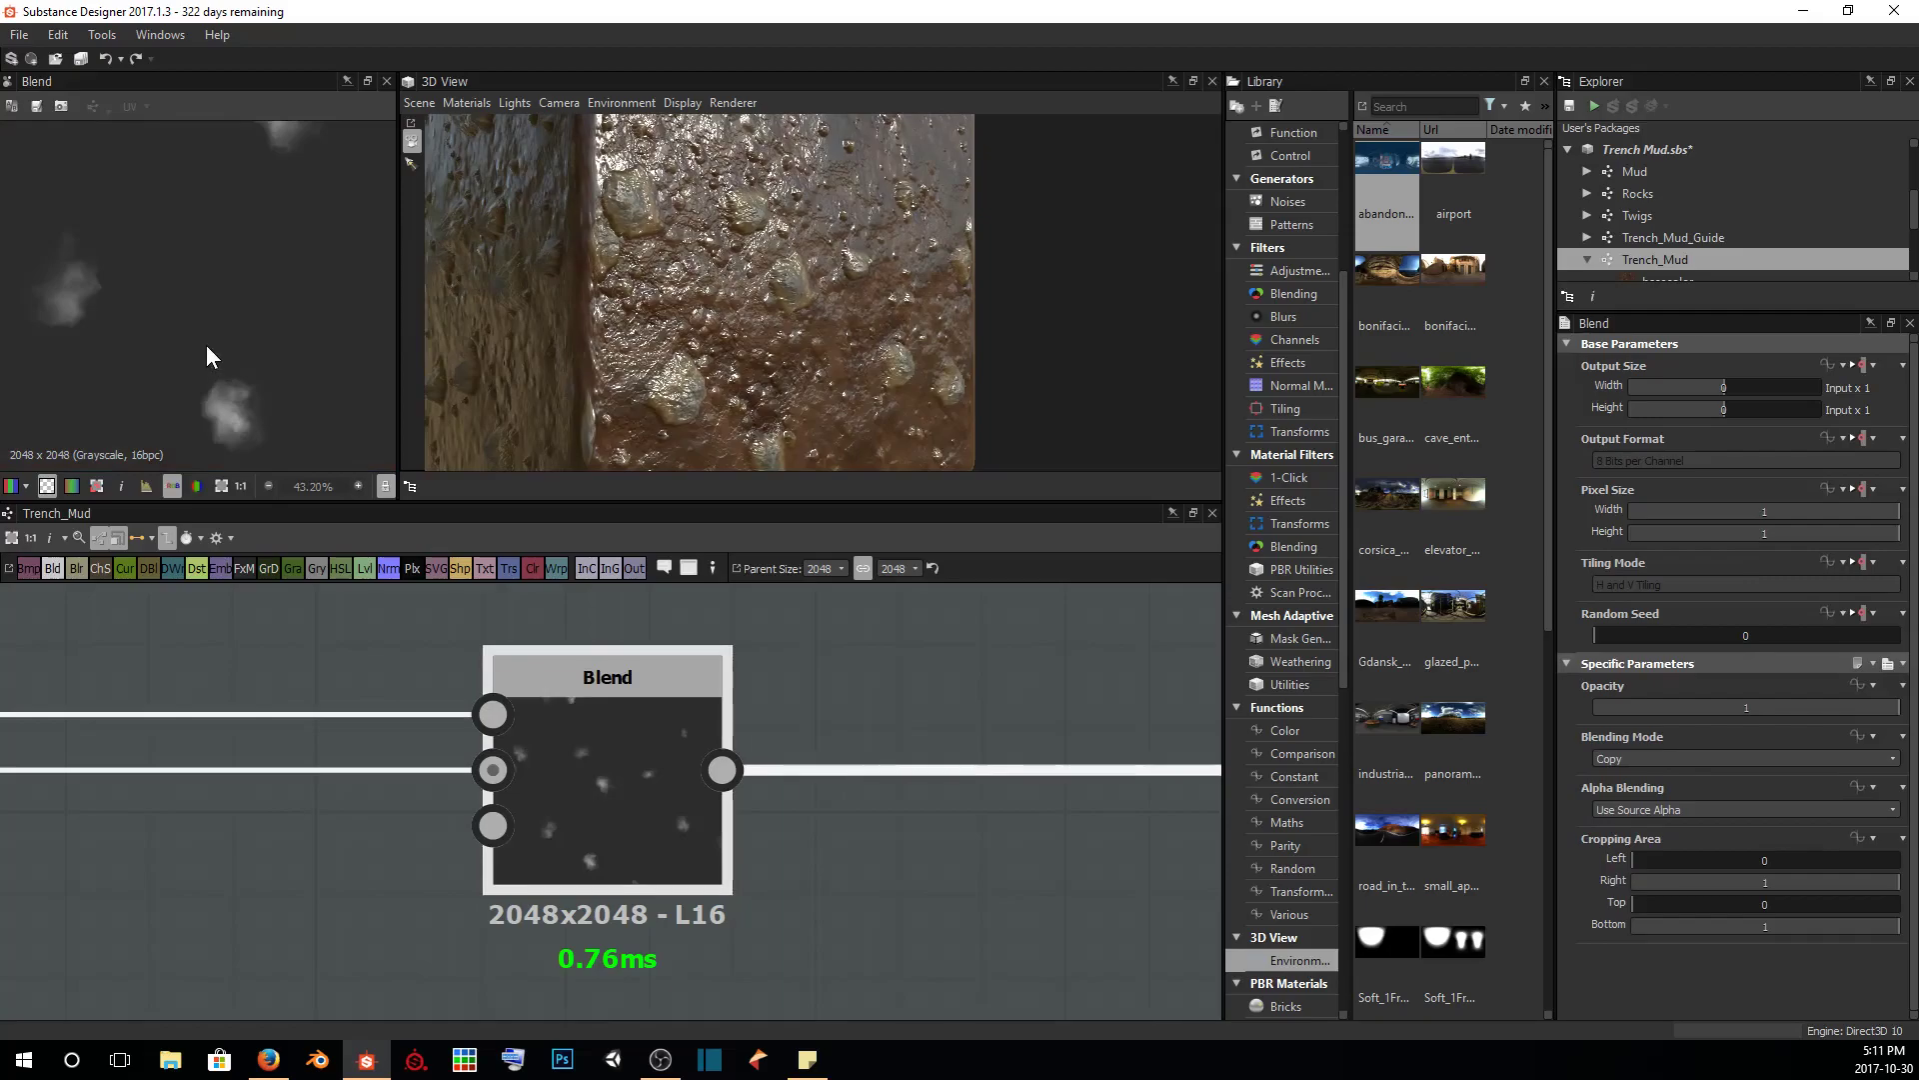
middle_drag(201, 367, 191, 317)
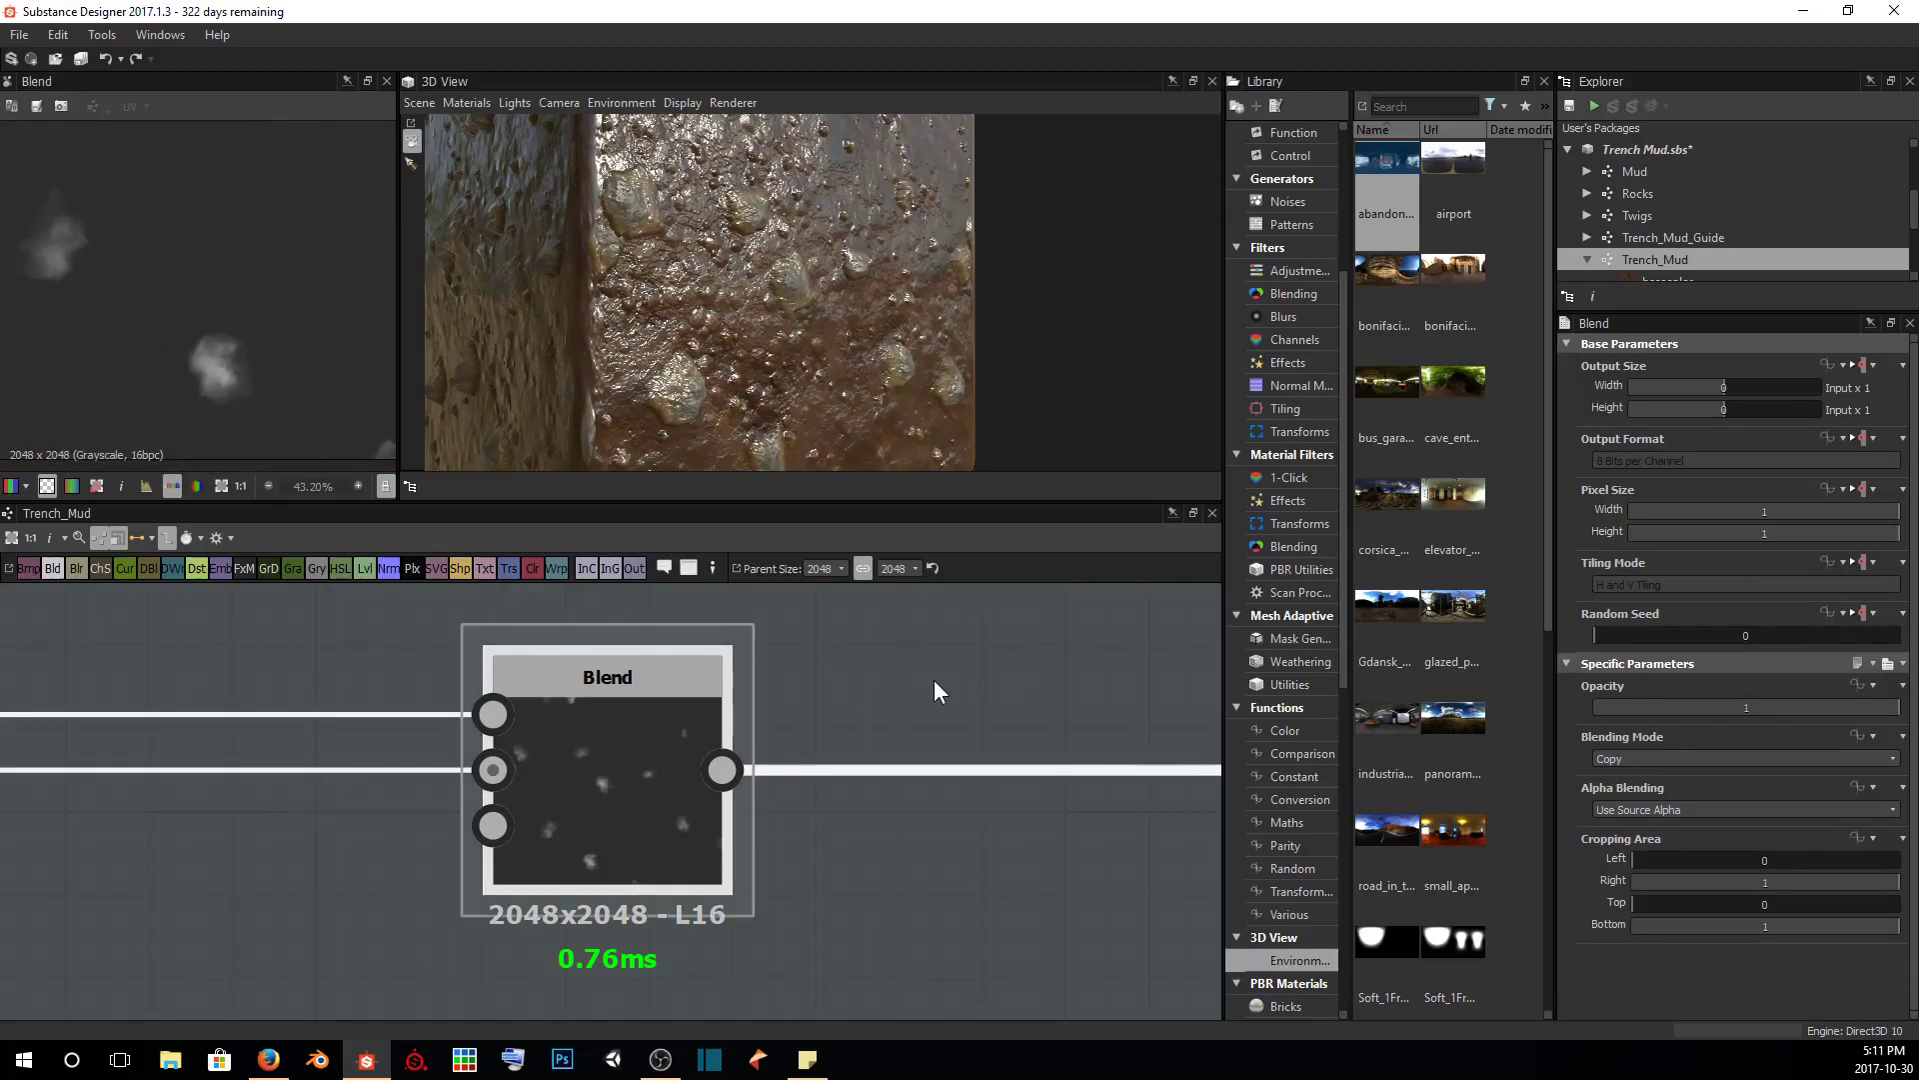
Connect the rock mask Levels node's output to the Opacity input of the roughness Blend node
middle_drag(1031, 680, 494, 680)
middle_drag(1189, 779, 679, 724)
scroll(679, 724, down, 3)
middle_drag(253, 680, 1050, 748)
scroll(866, 751, down, 2)
middle_drag(852, 689, 768, 825)
scroll(702, 800, down, 1)
scroll(702, 800, down, 1)
middle_drag(551, 711, 540, 749)
drag(446, 609, 628, 930)
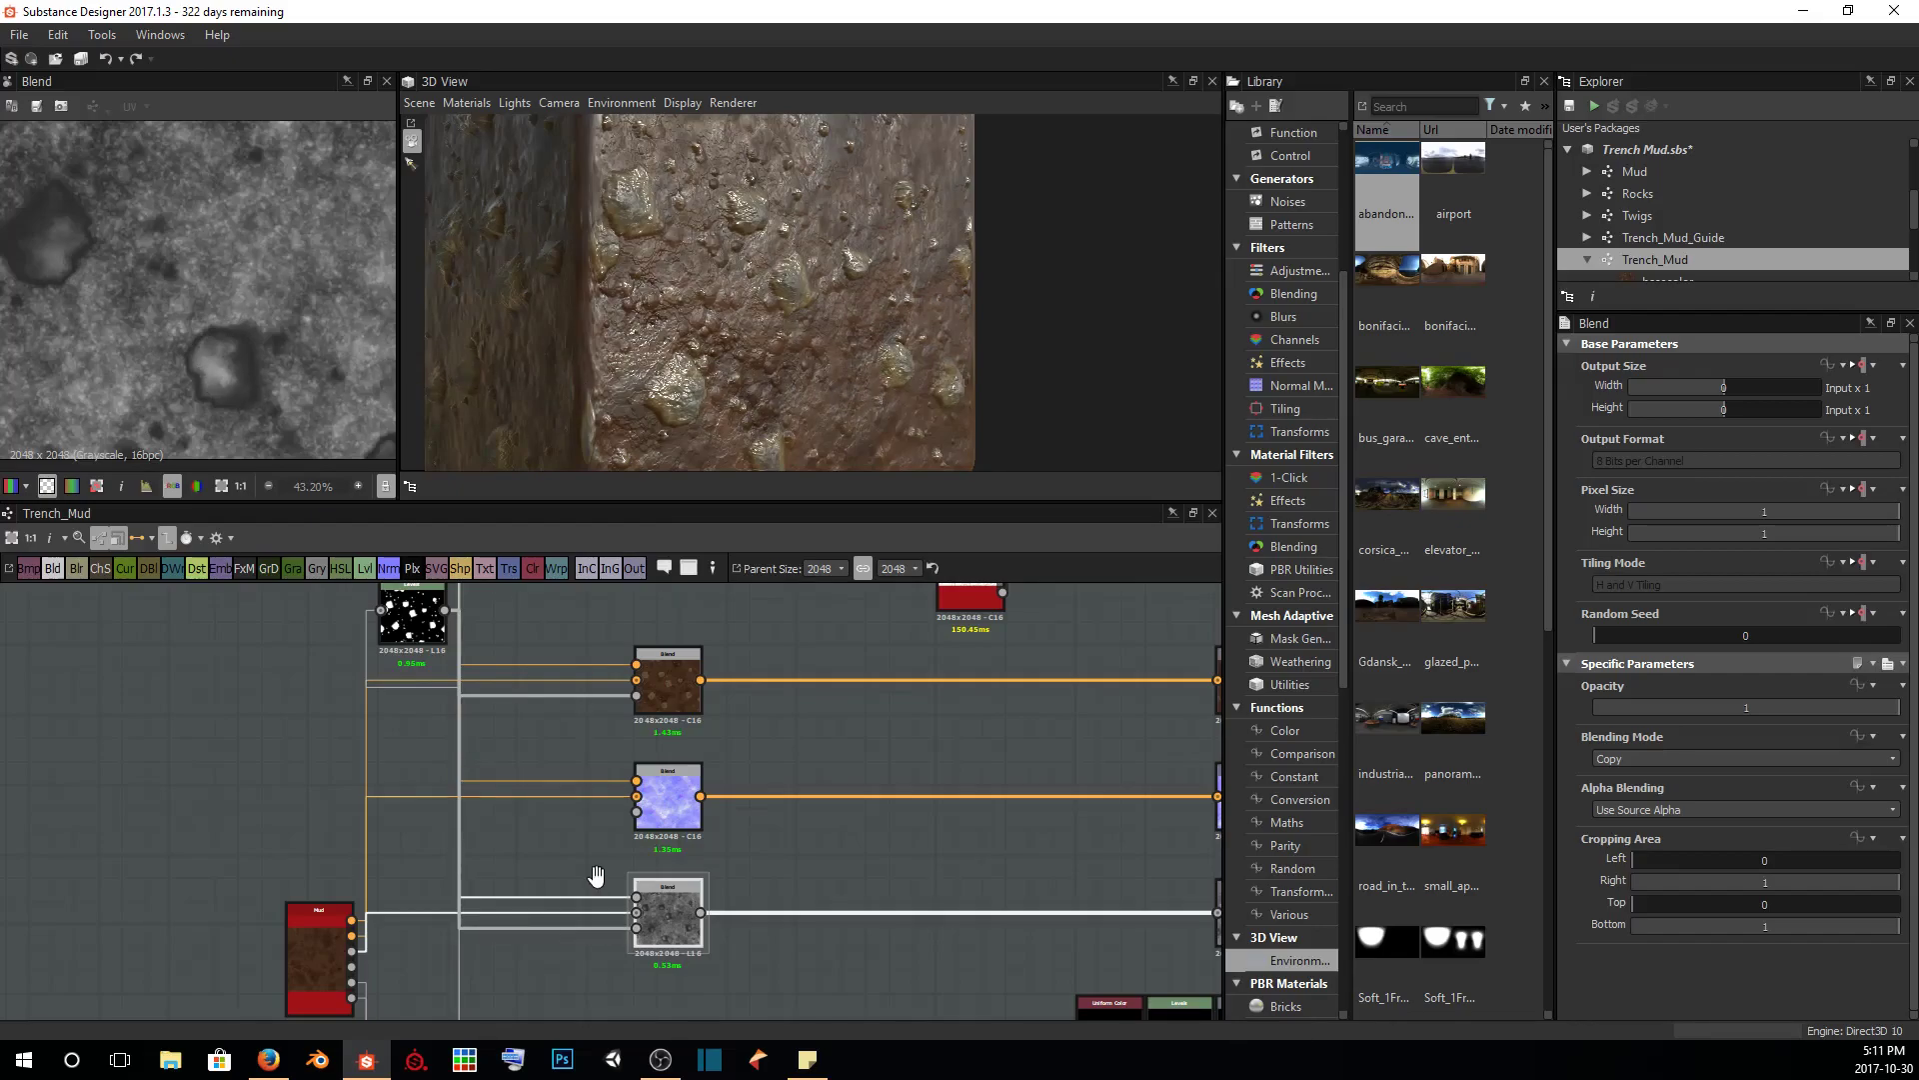
Preview the Mud and Rocks nodes' base colors, examining a single rock up close
middle_drag(597, 877, 528, 794)
scroll(414, 871, up, 2)
middle_drag(248, 875, 370, 809)
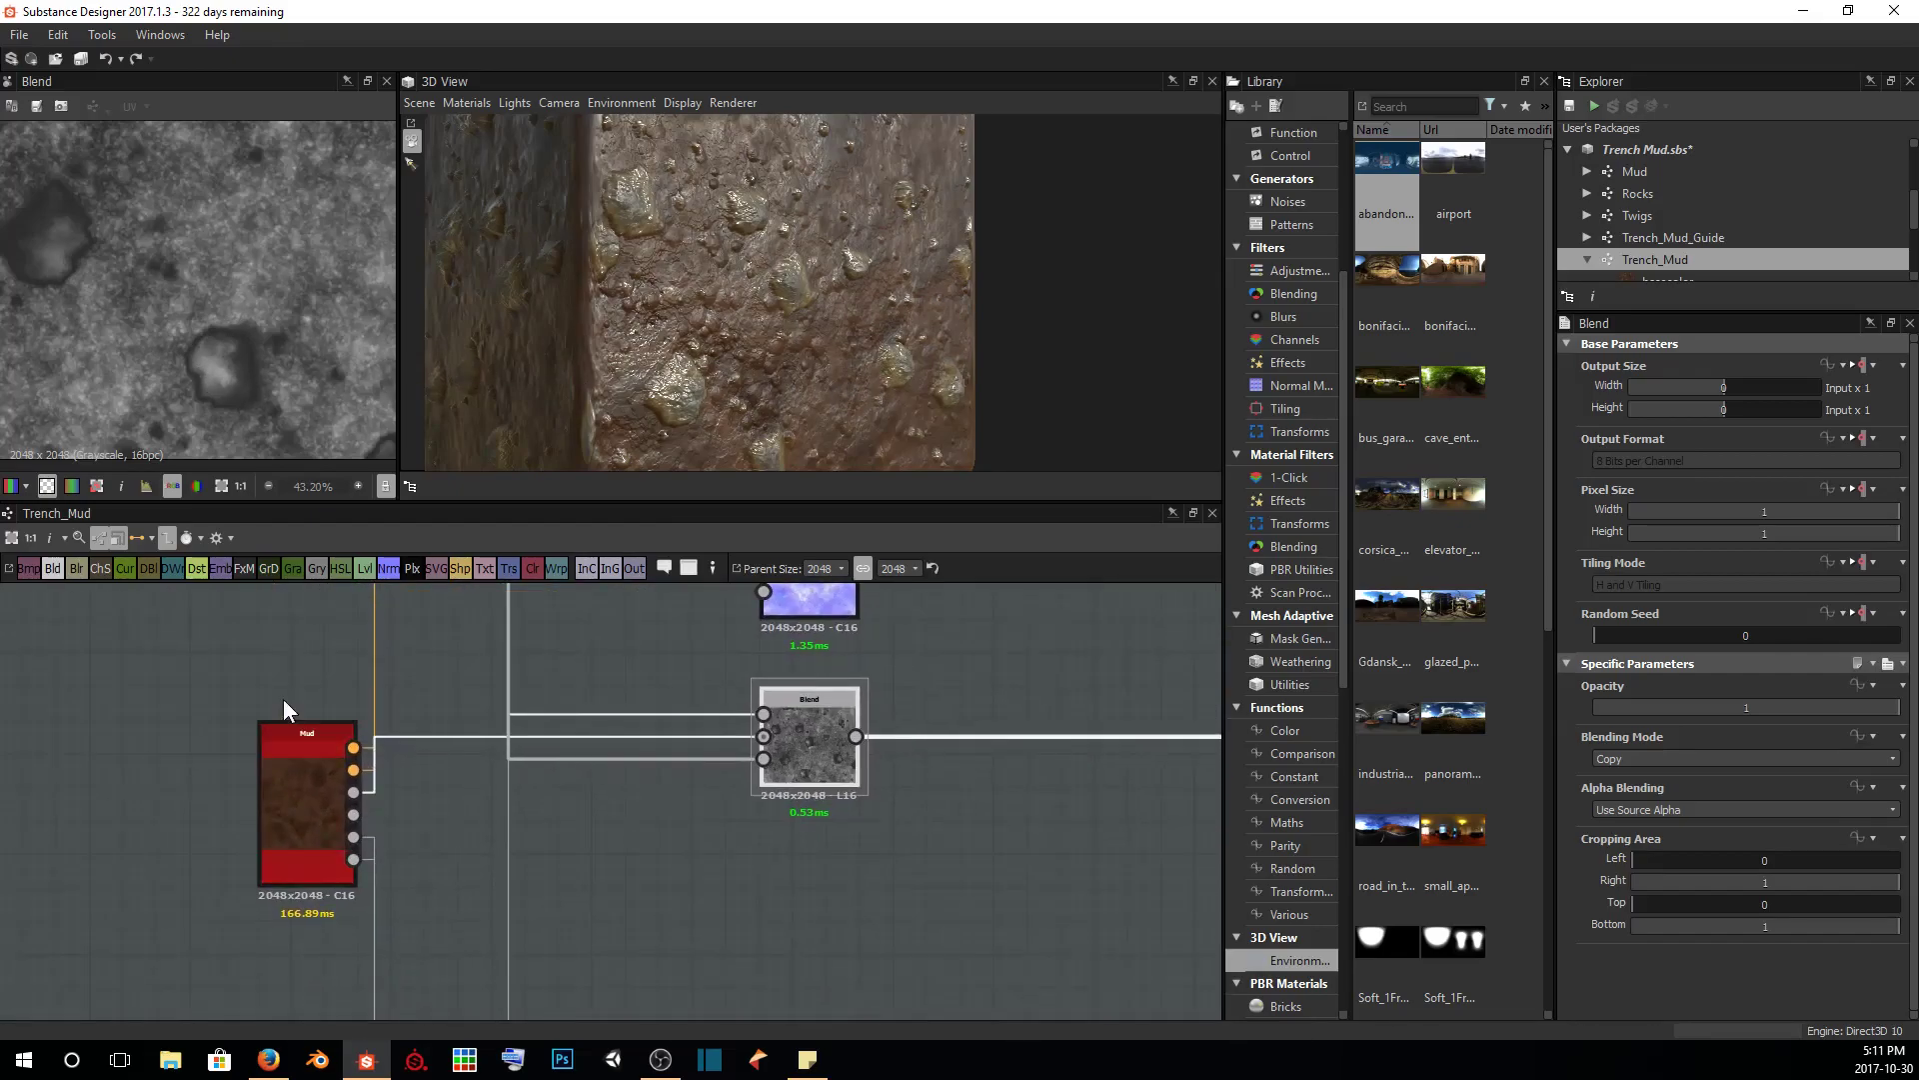
double_click(305, 801)
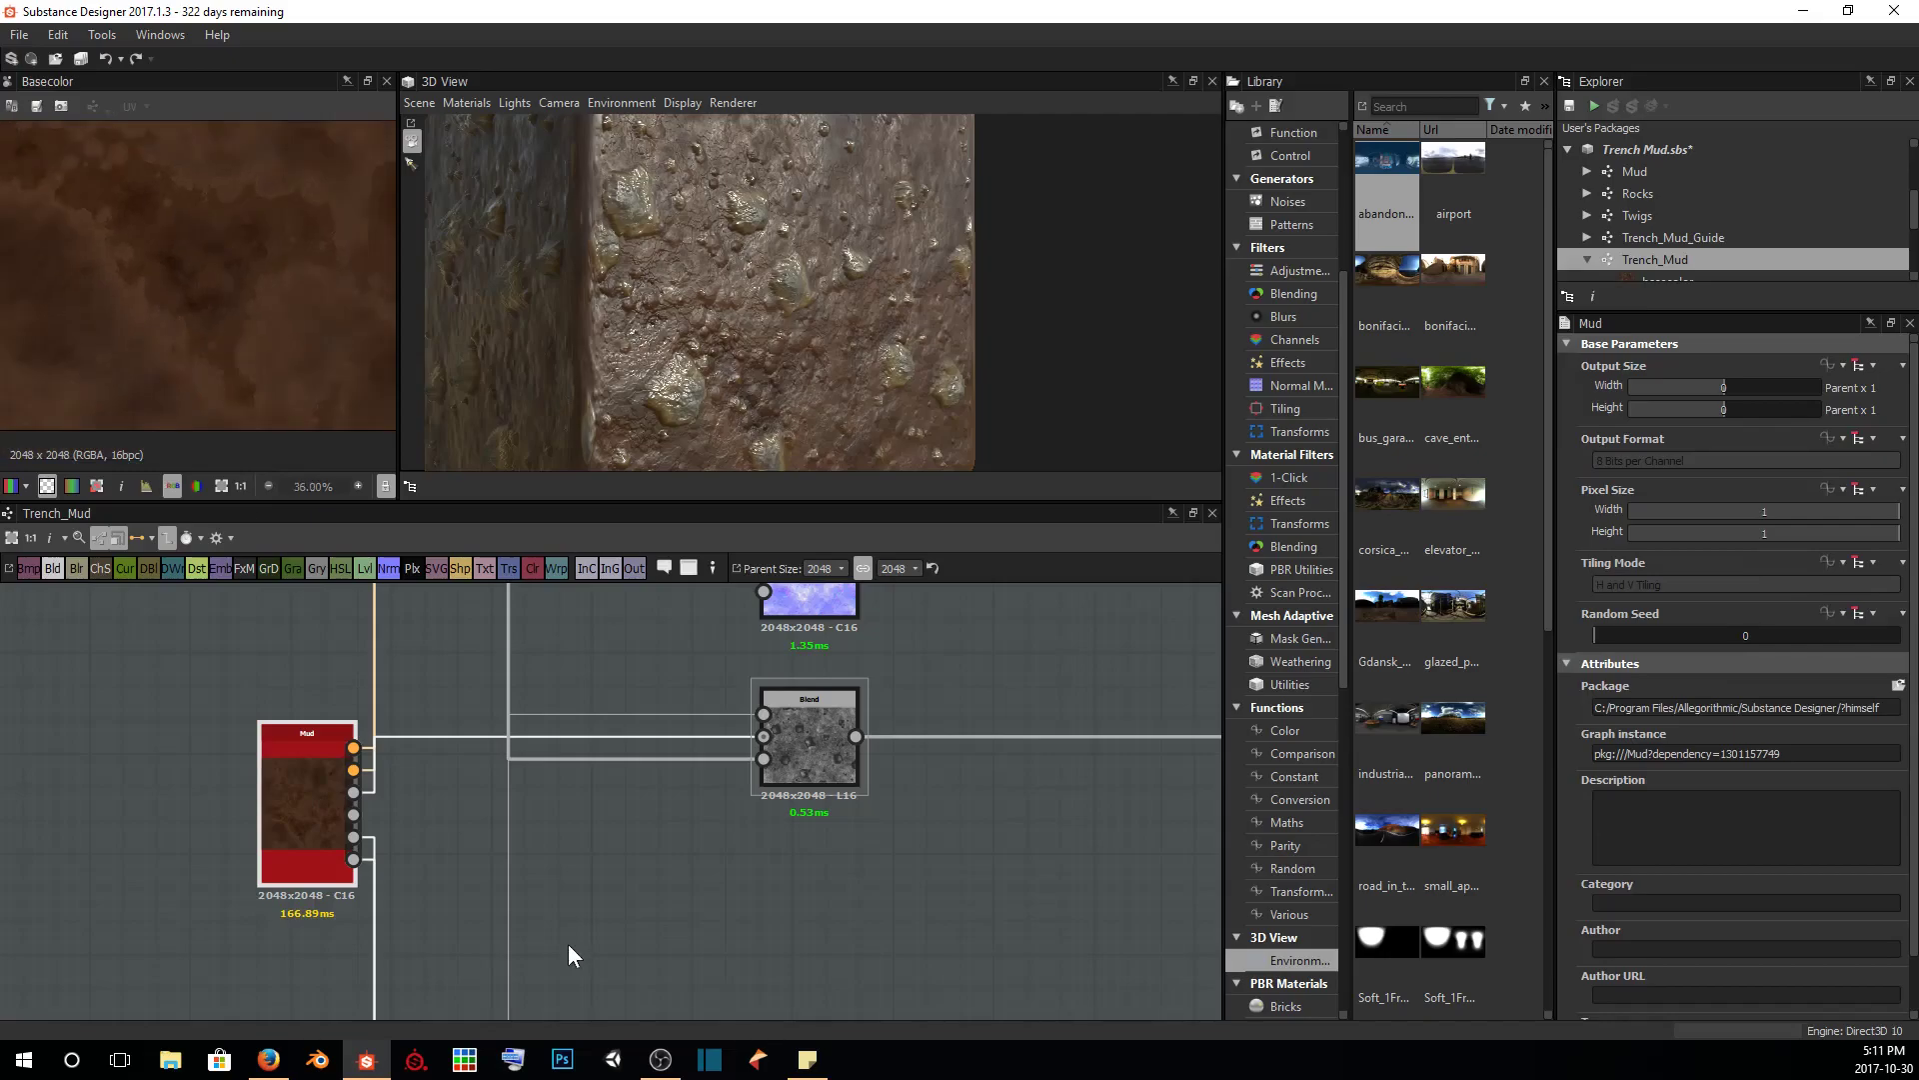
middle_drag(530, 721, 353, 814)
scroll(466, 718, down, 4)
middle_drag(428, 673, 436, 792)
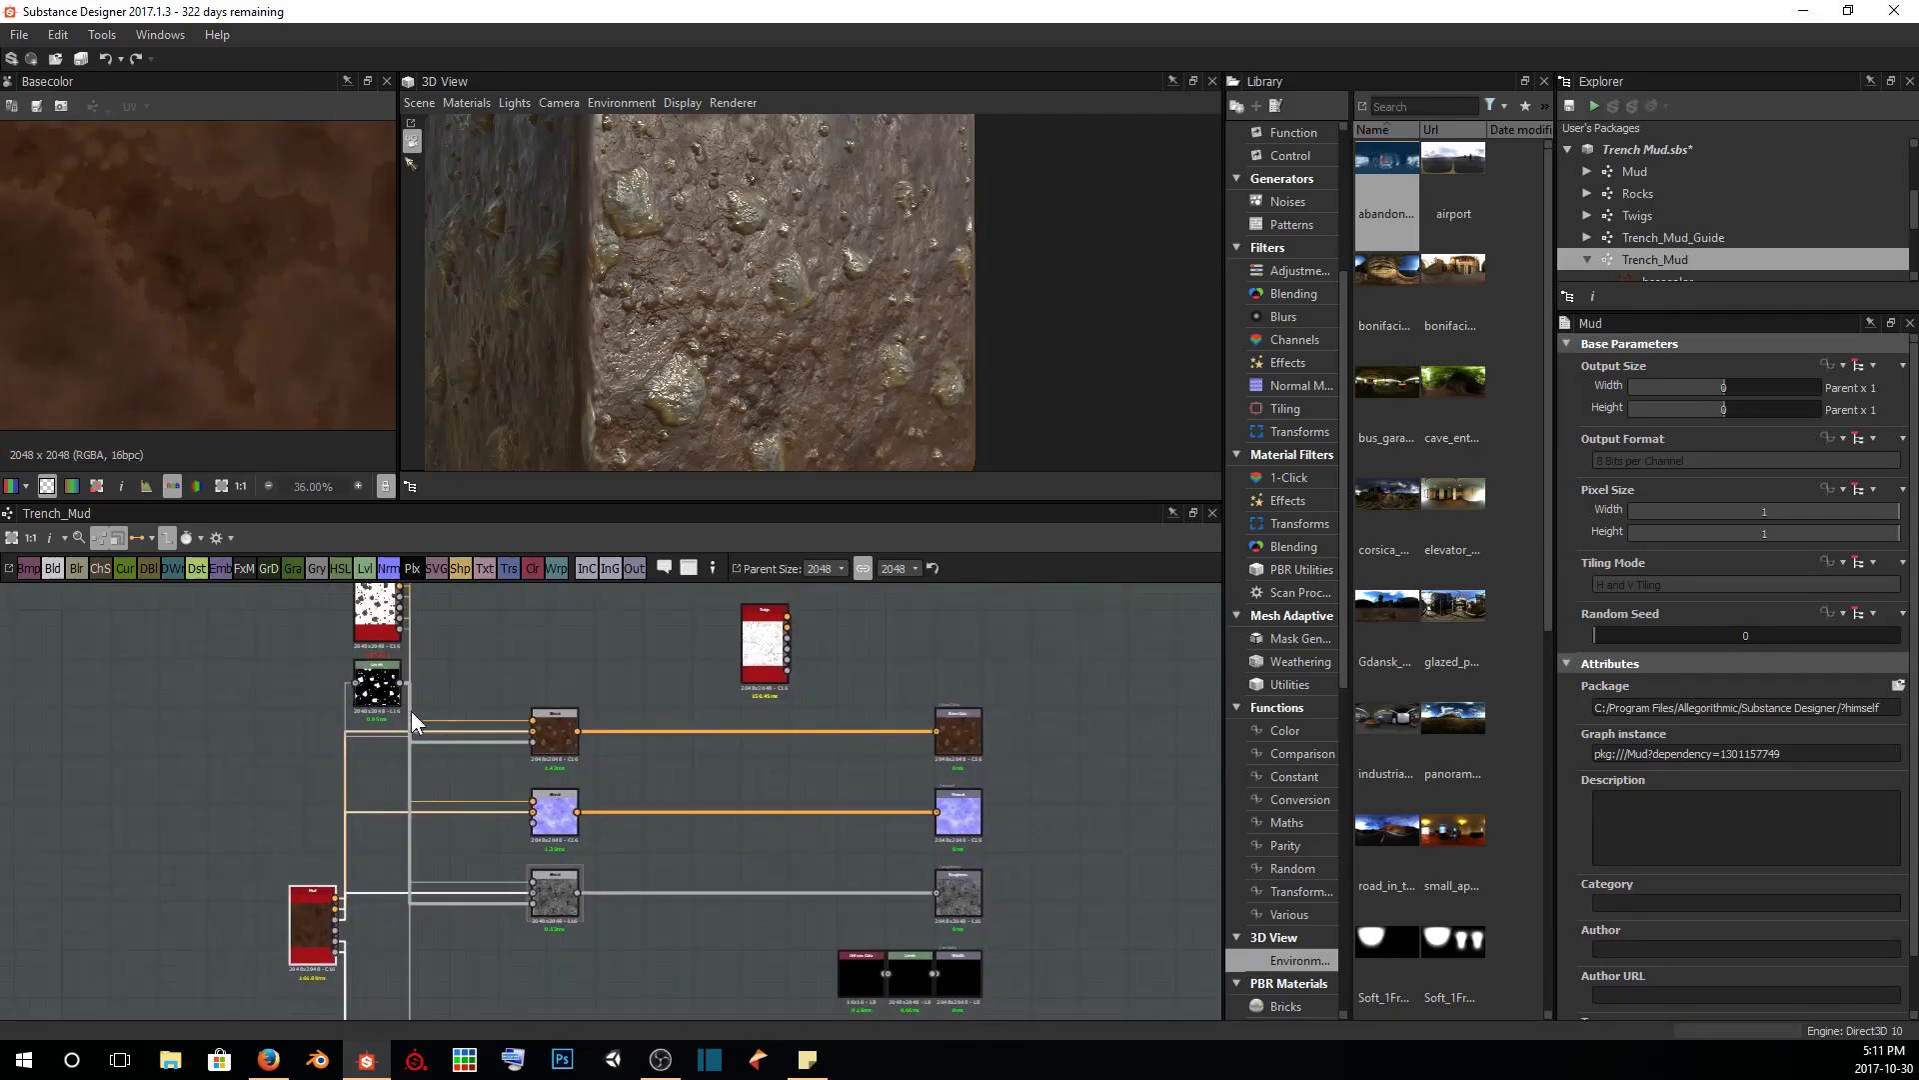
double_click(382, 616)
scroll(218, 369, up, 3)
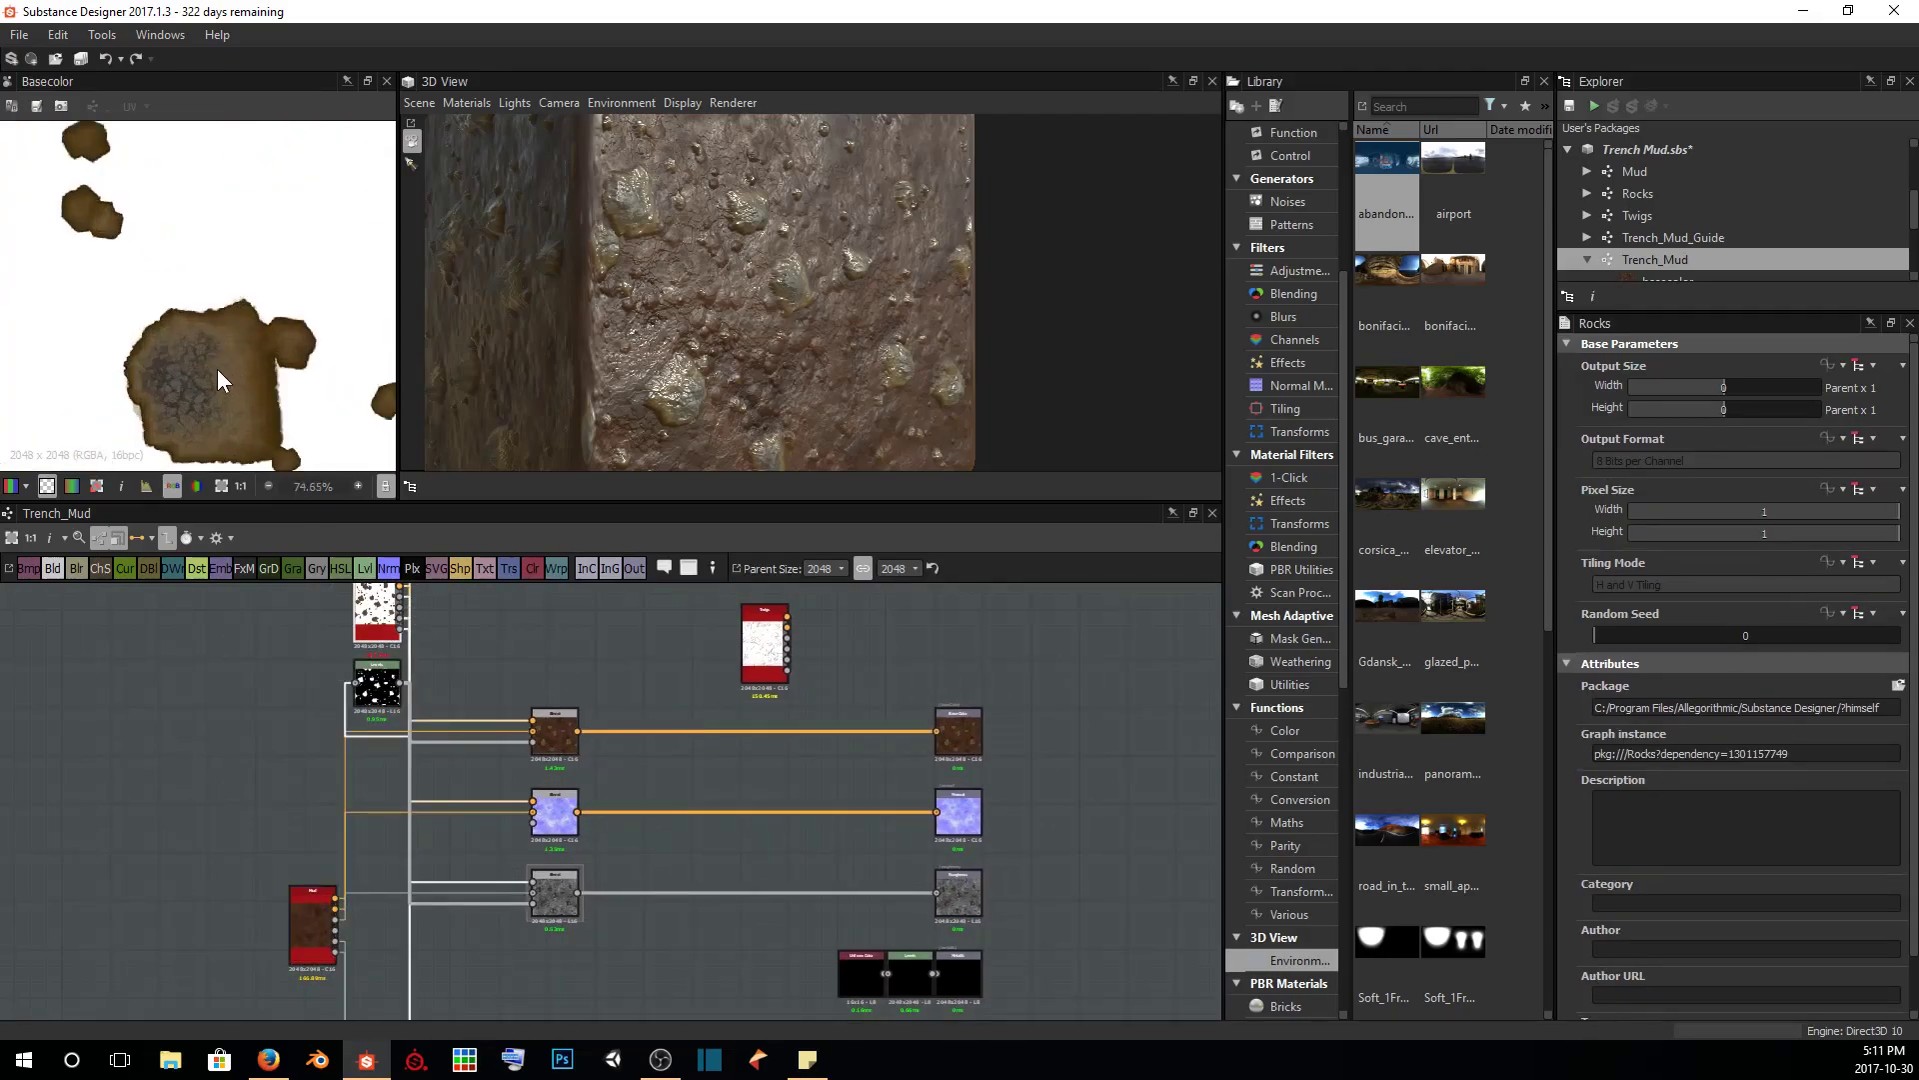
scroll(213, 307, up, 3)
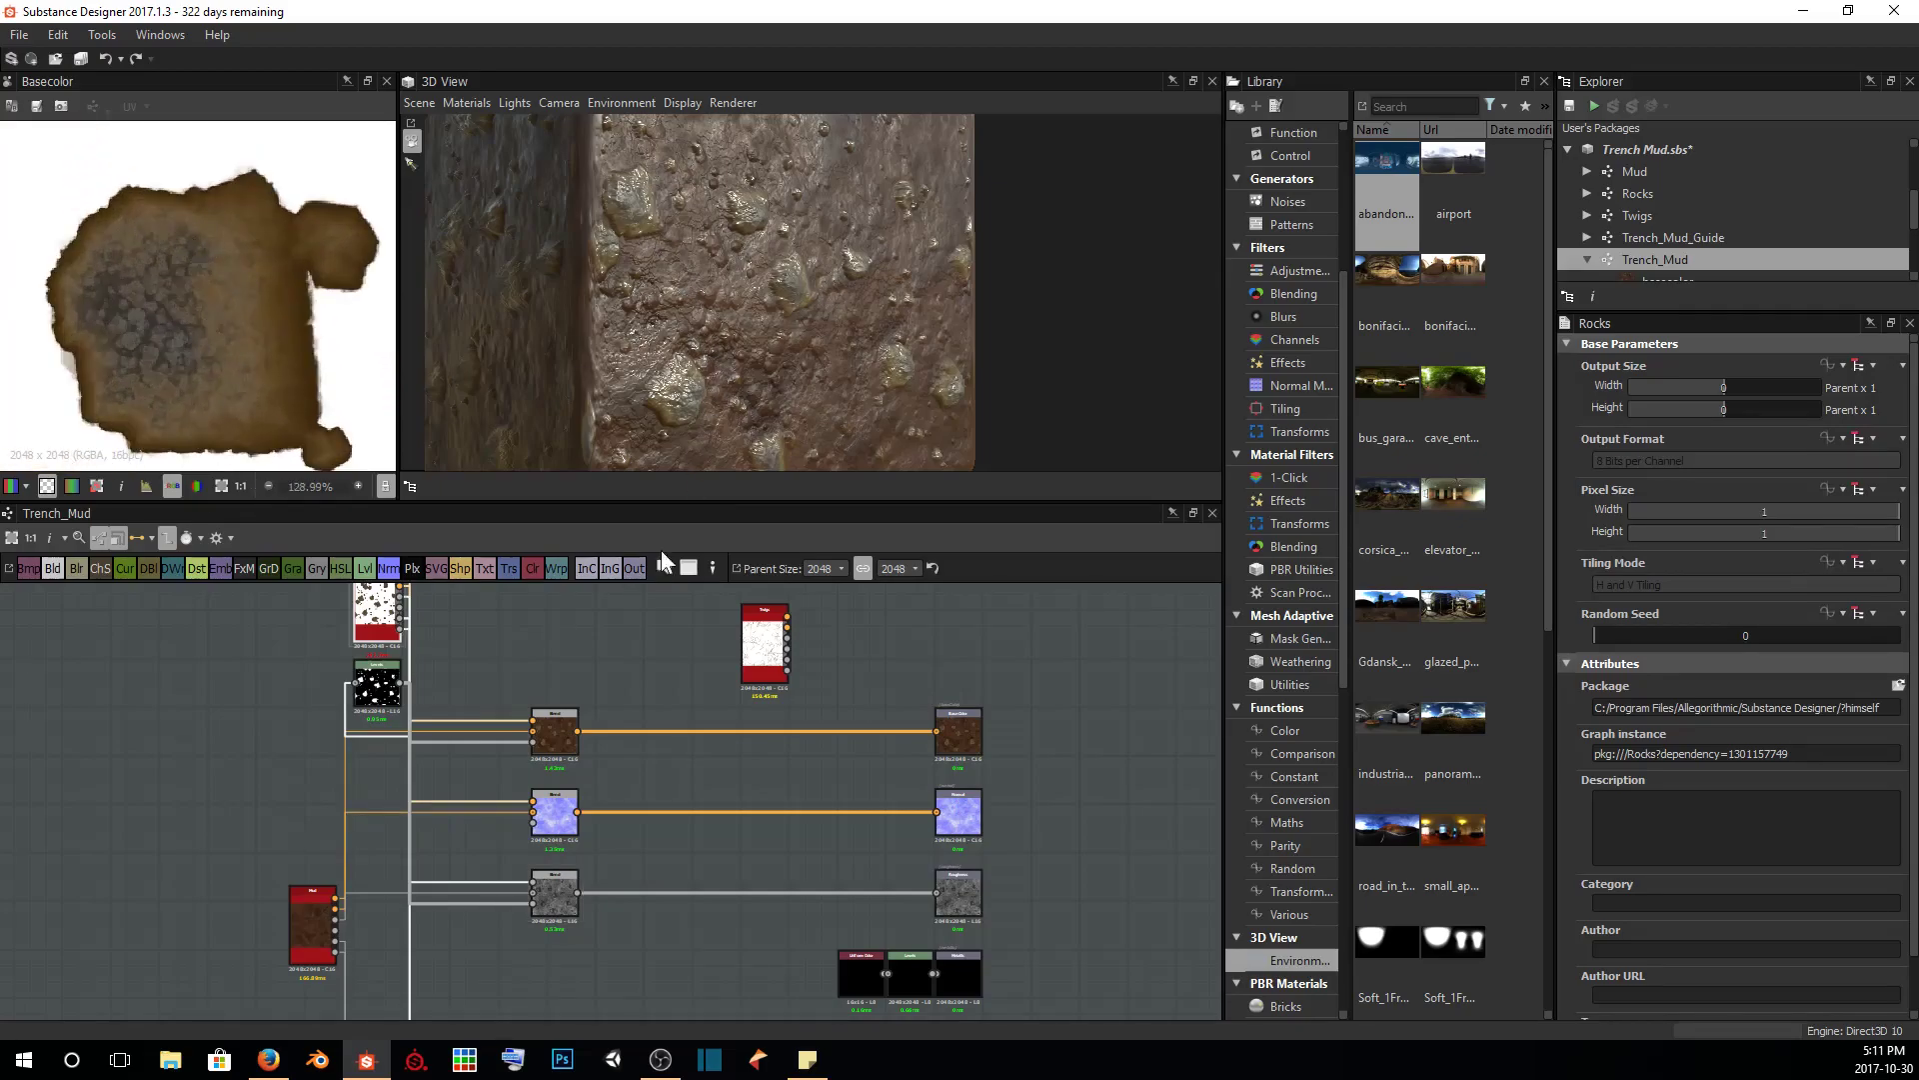
Preview the rock mask Levels node and compare its white areas with the rocks on the 3D surface
double_click(370, 679)
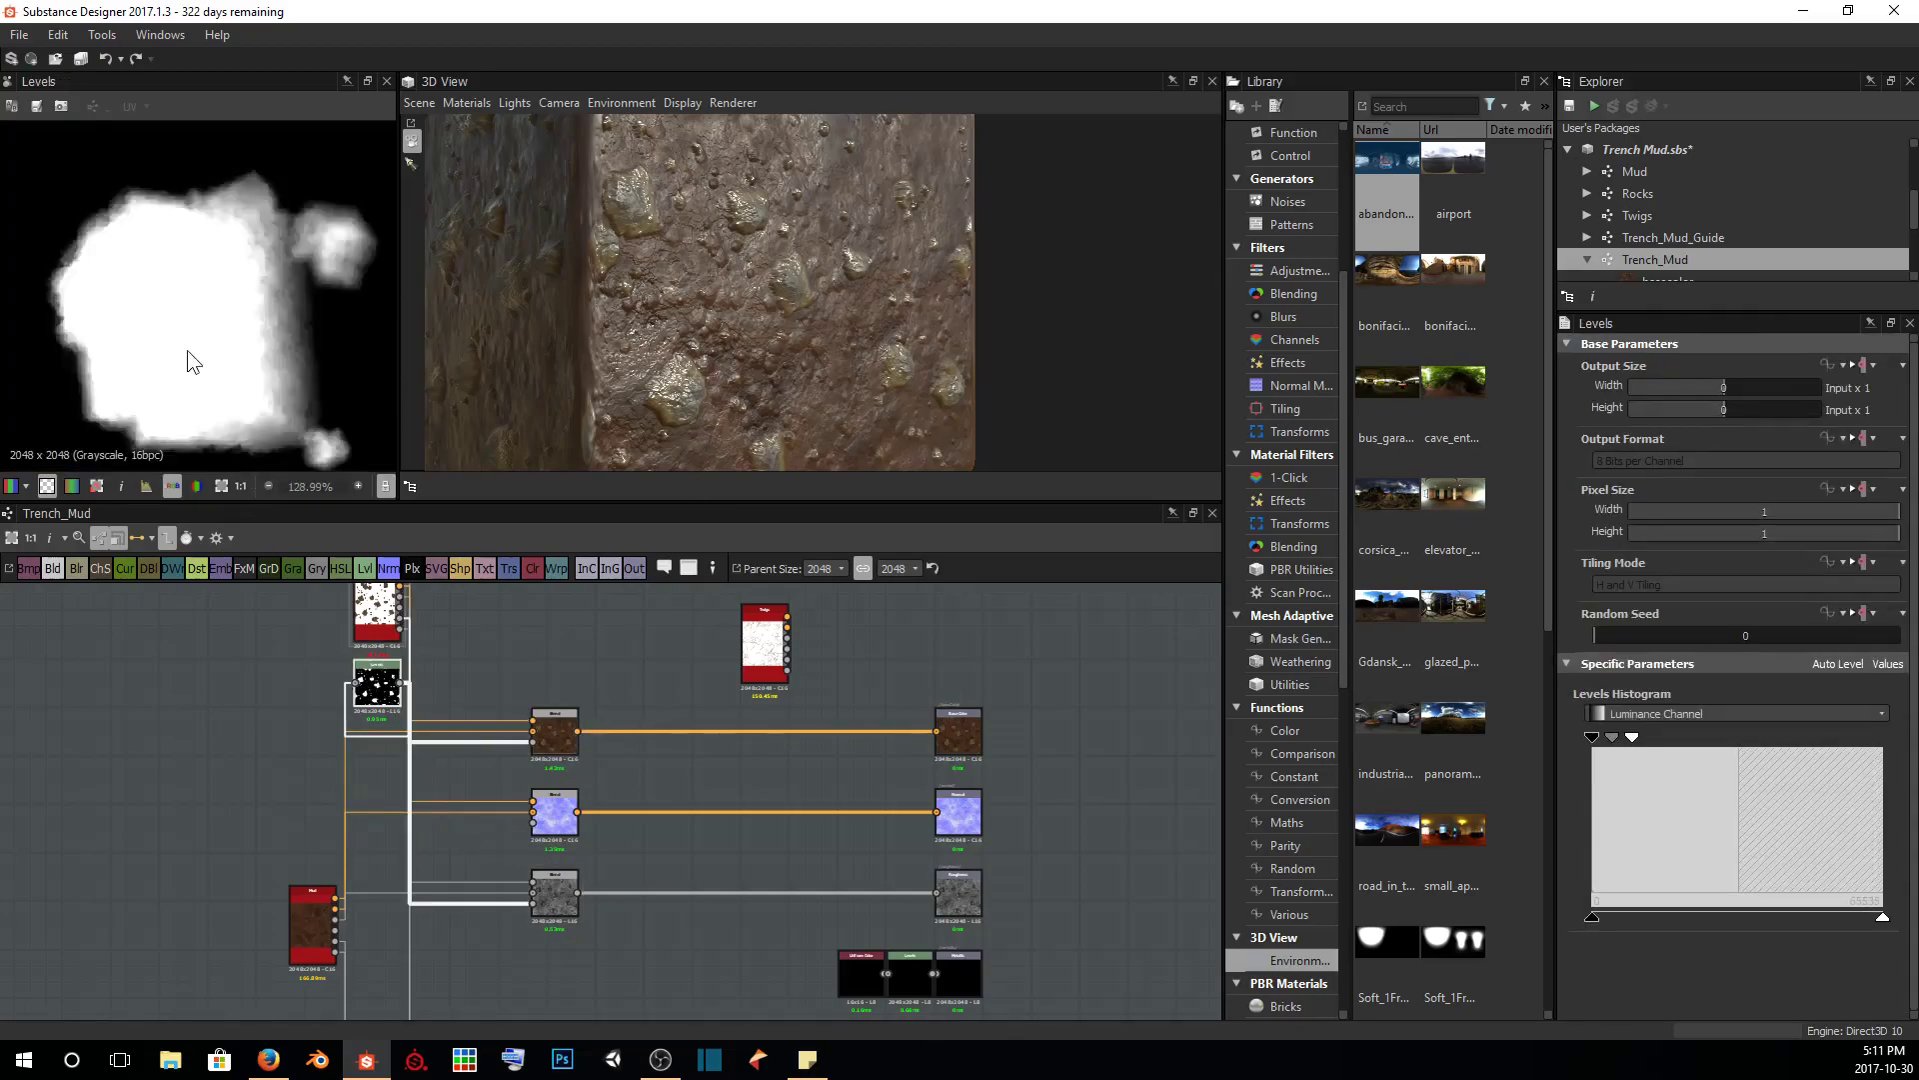
scroll(285, 328, down, 1)
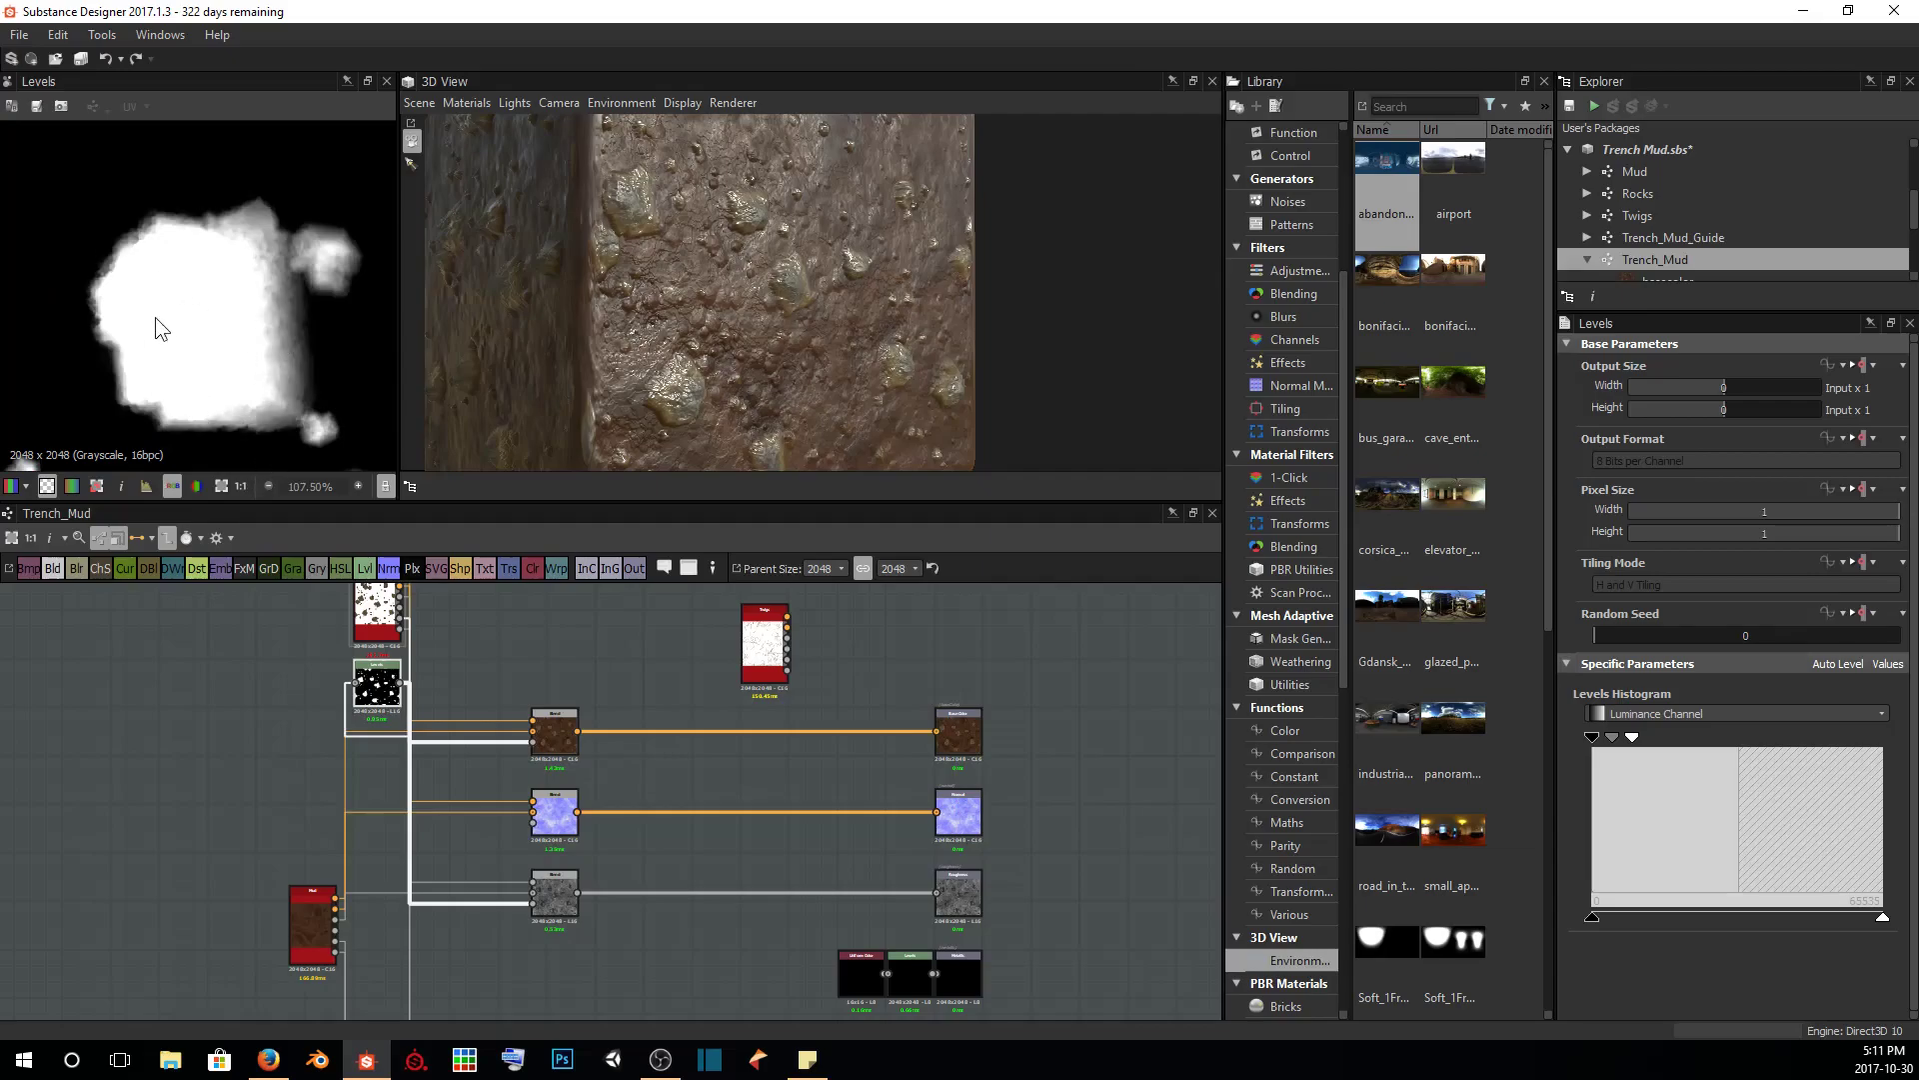
scroll(172, 318, down, 4)
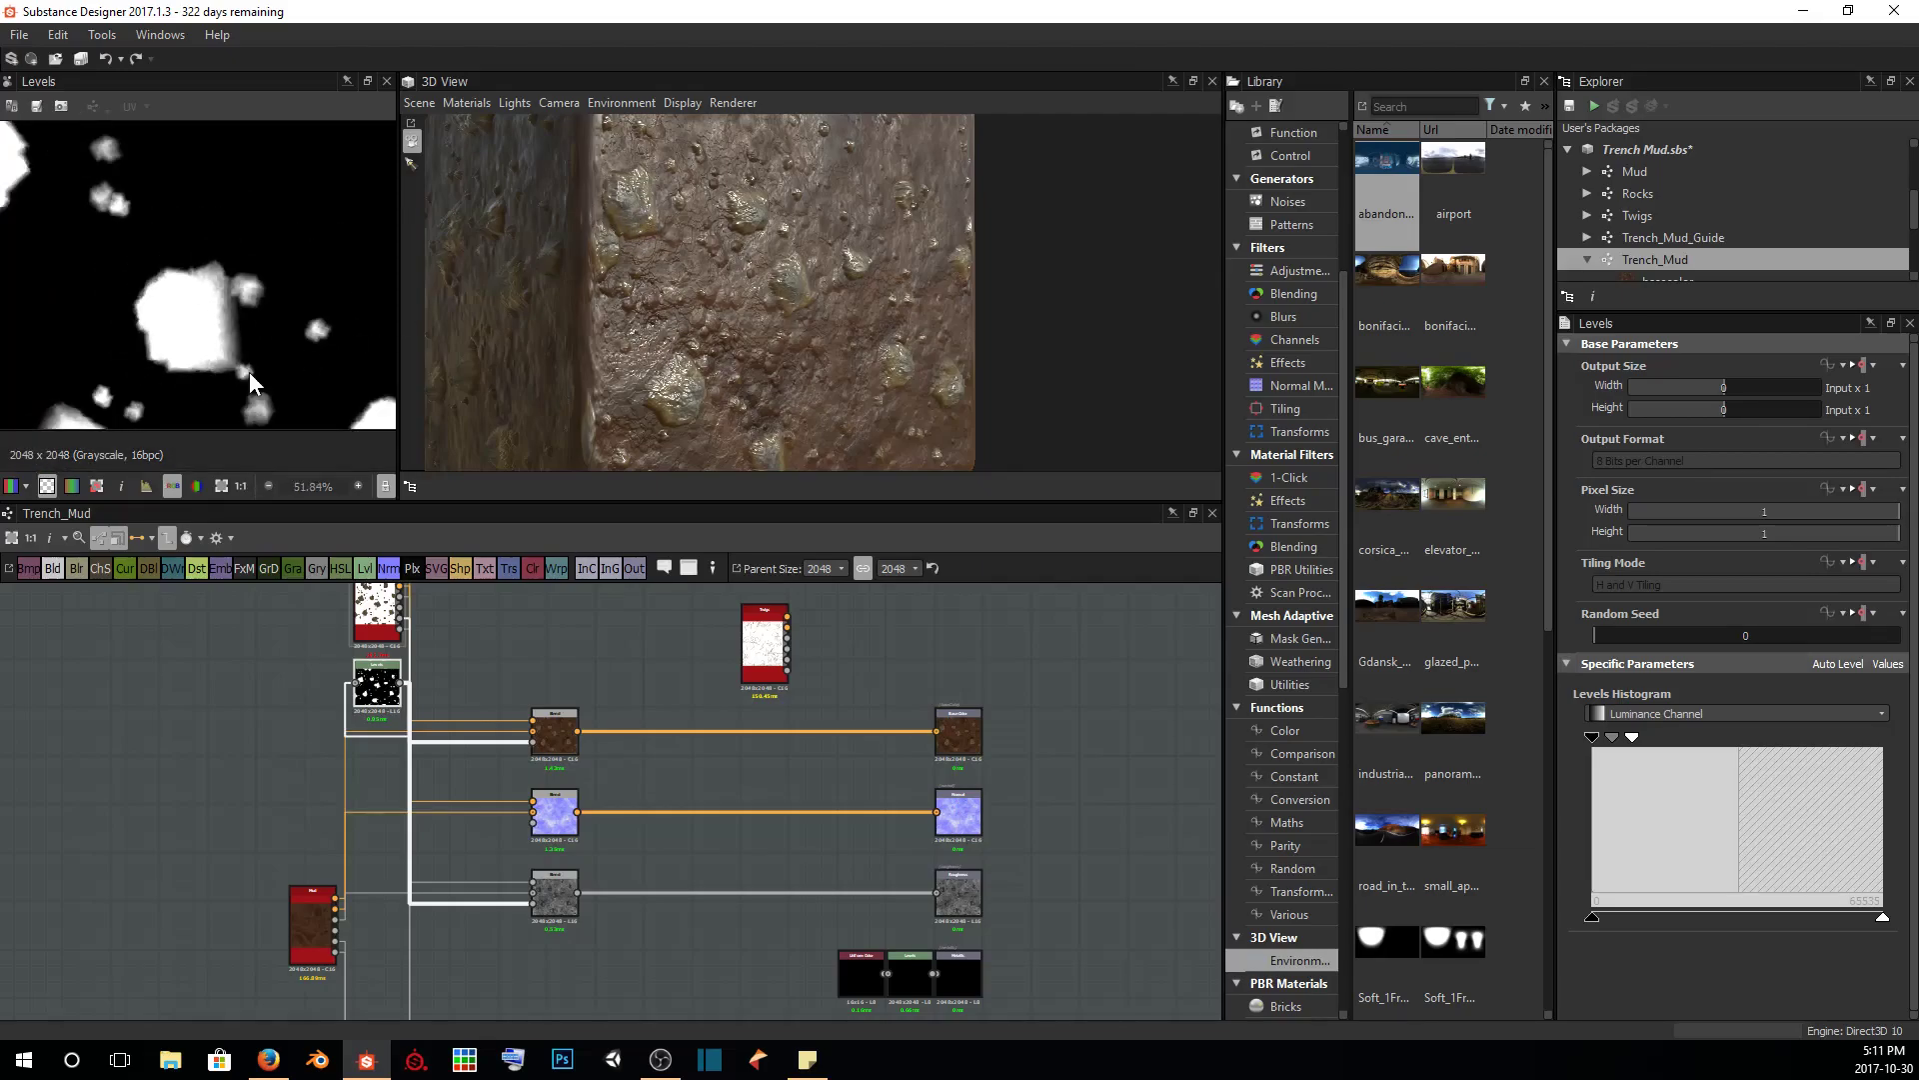
drag(963, 365, 847, 385)
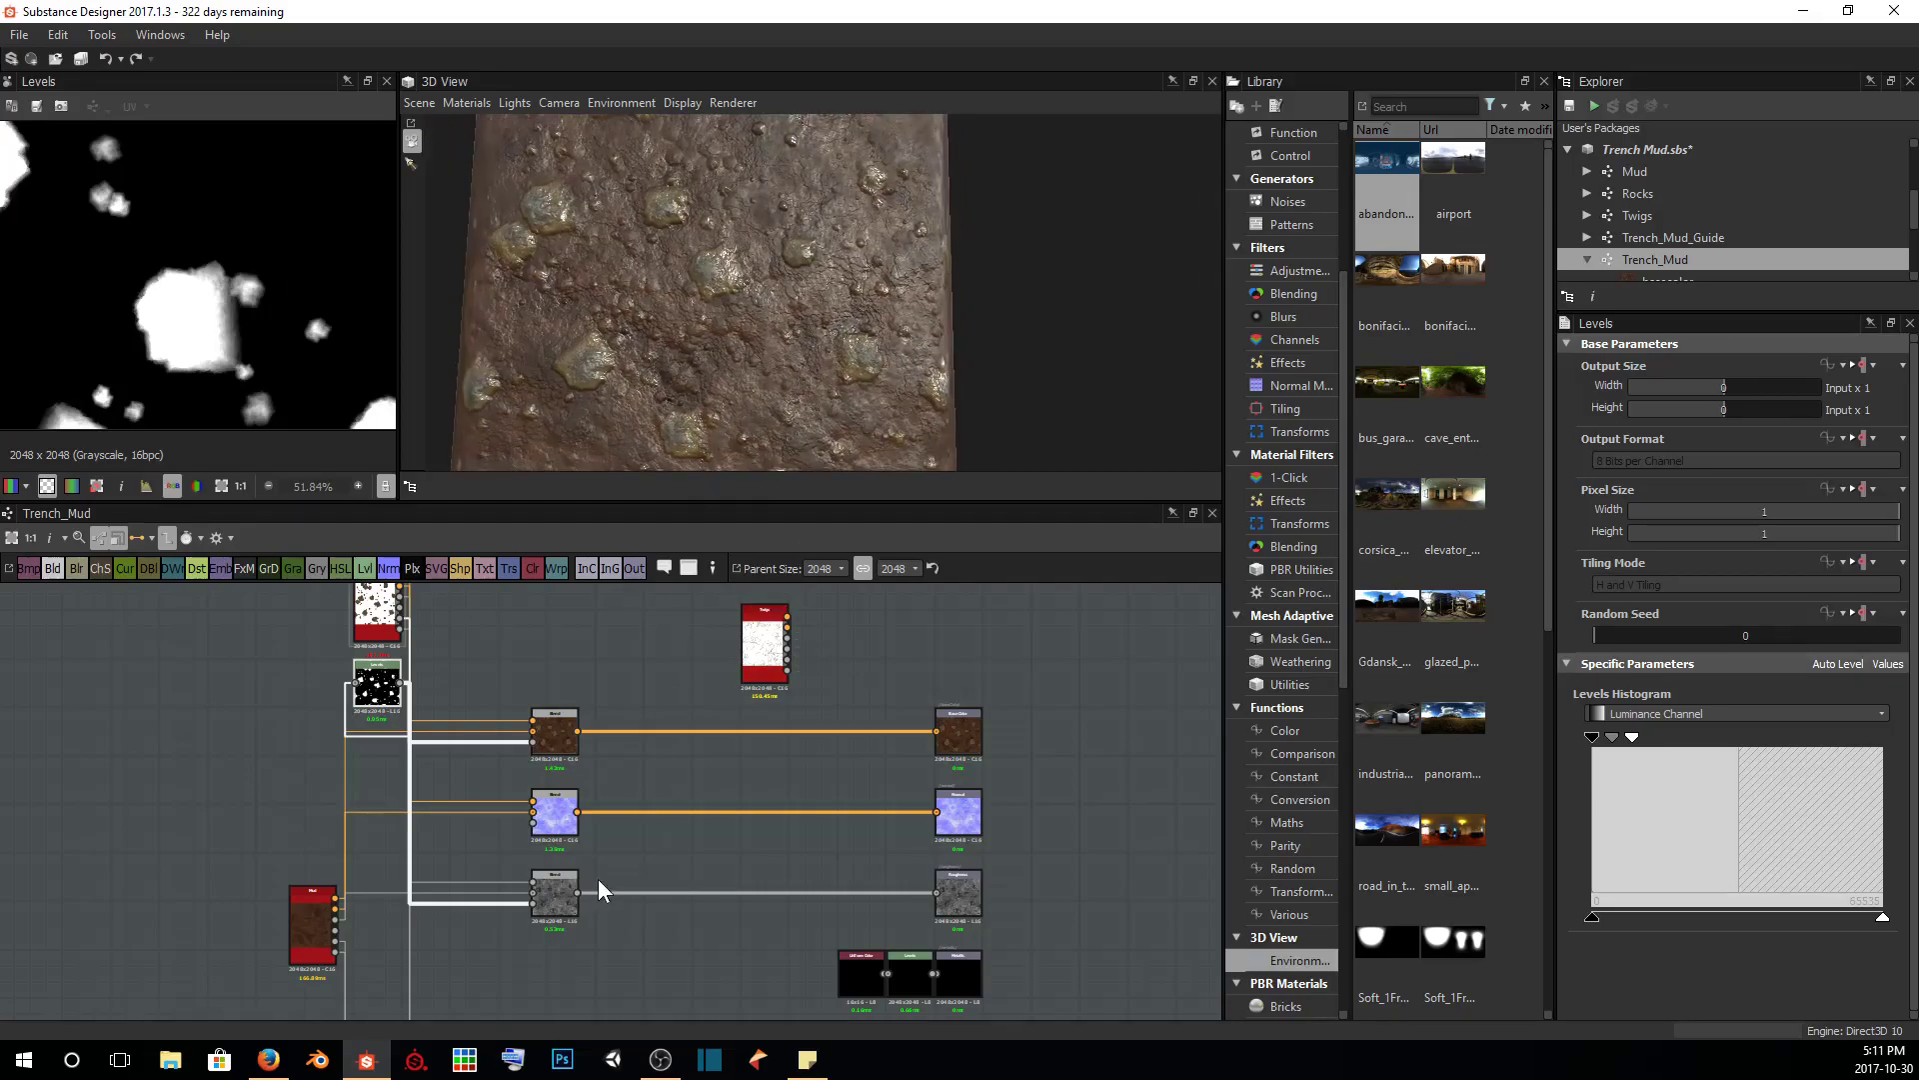
Preview the roughness Blend node and inspect its masked rock areas and the resulting shine on the 3D mesh
double_click(558, 905)
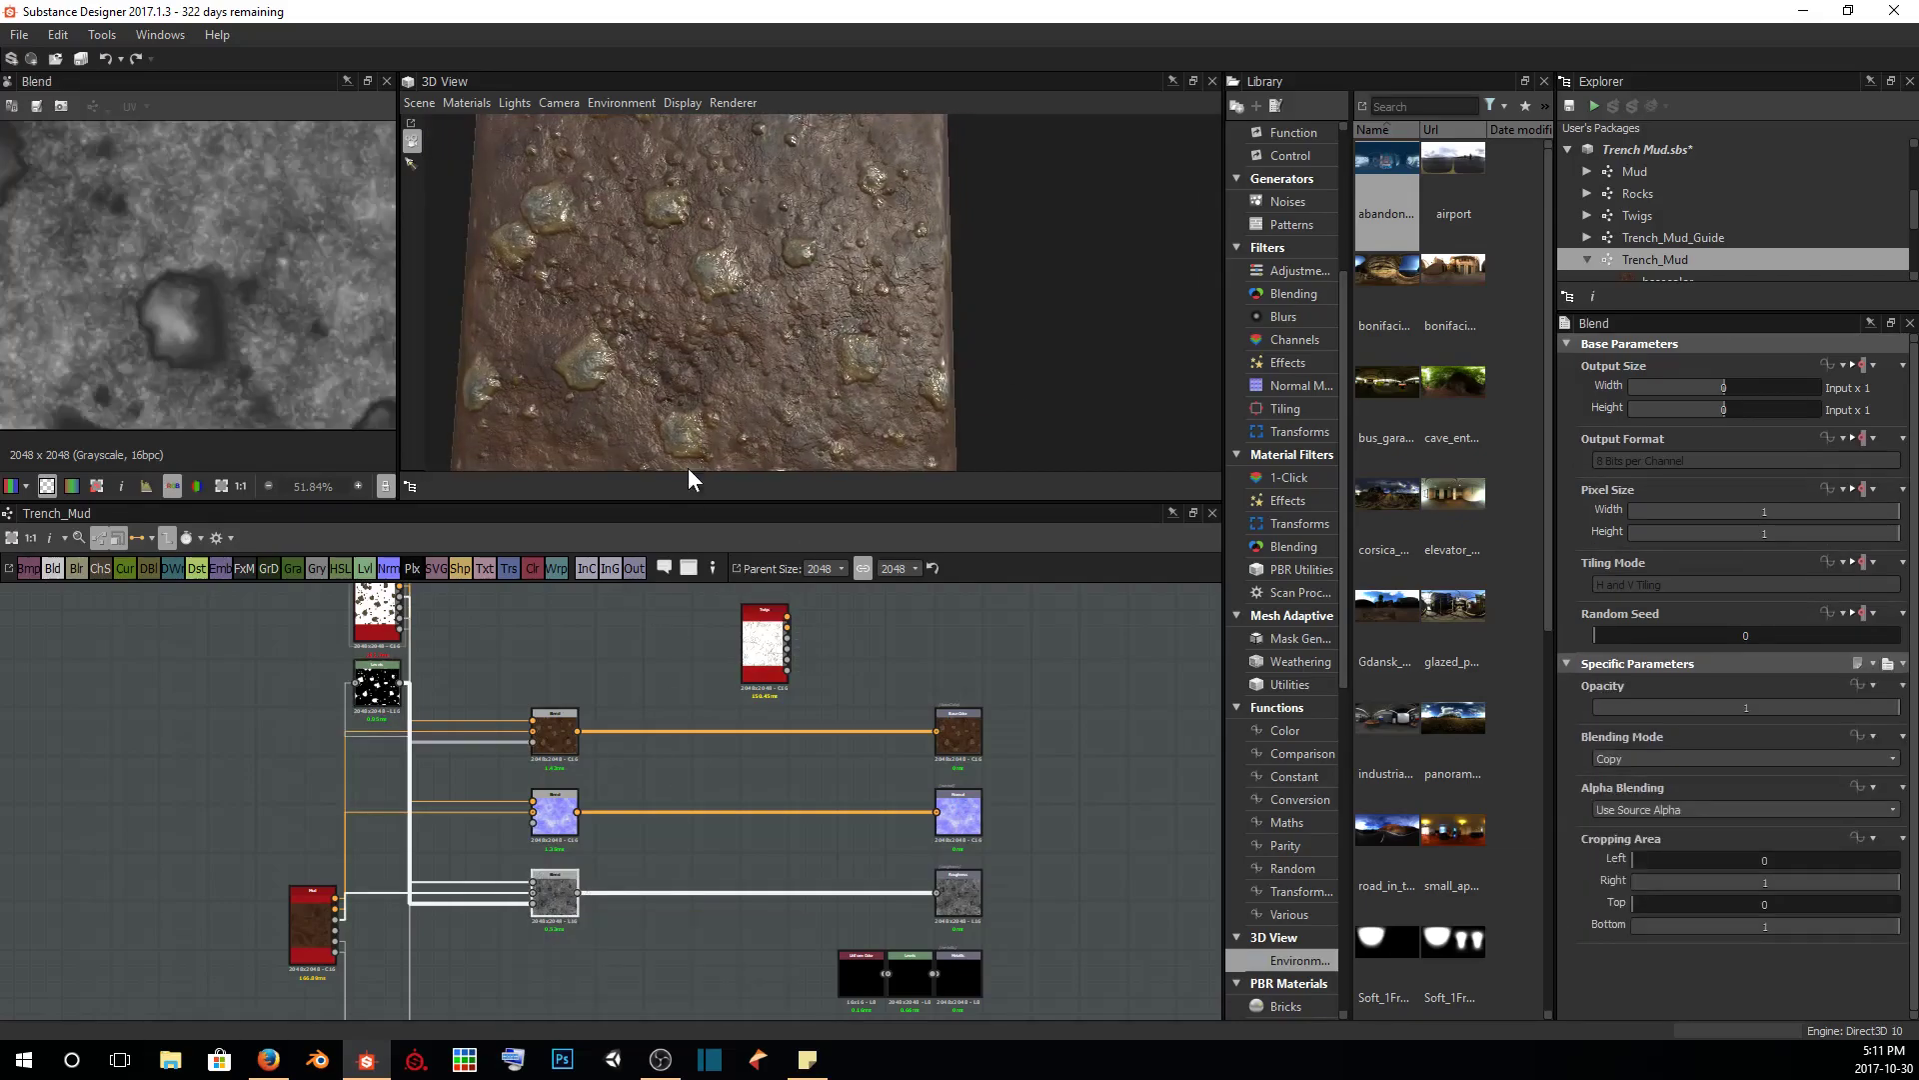
scroll(190, 282, down, 4)
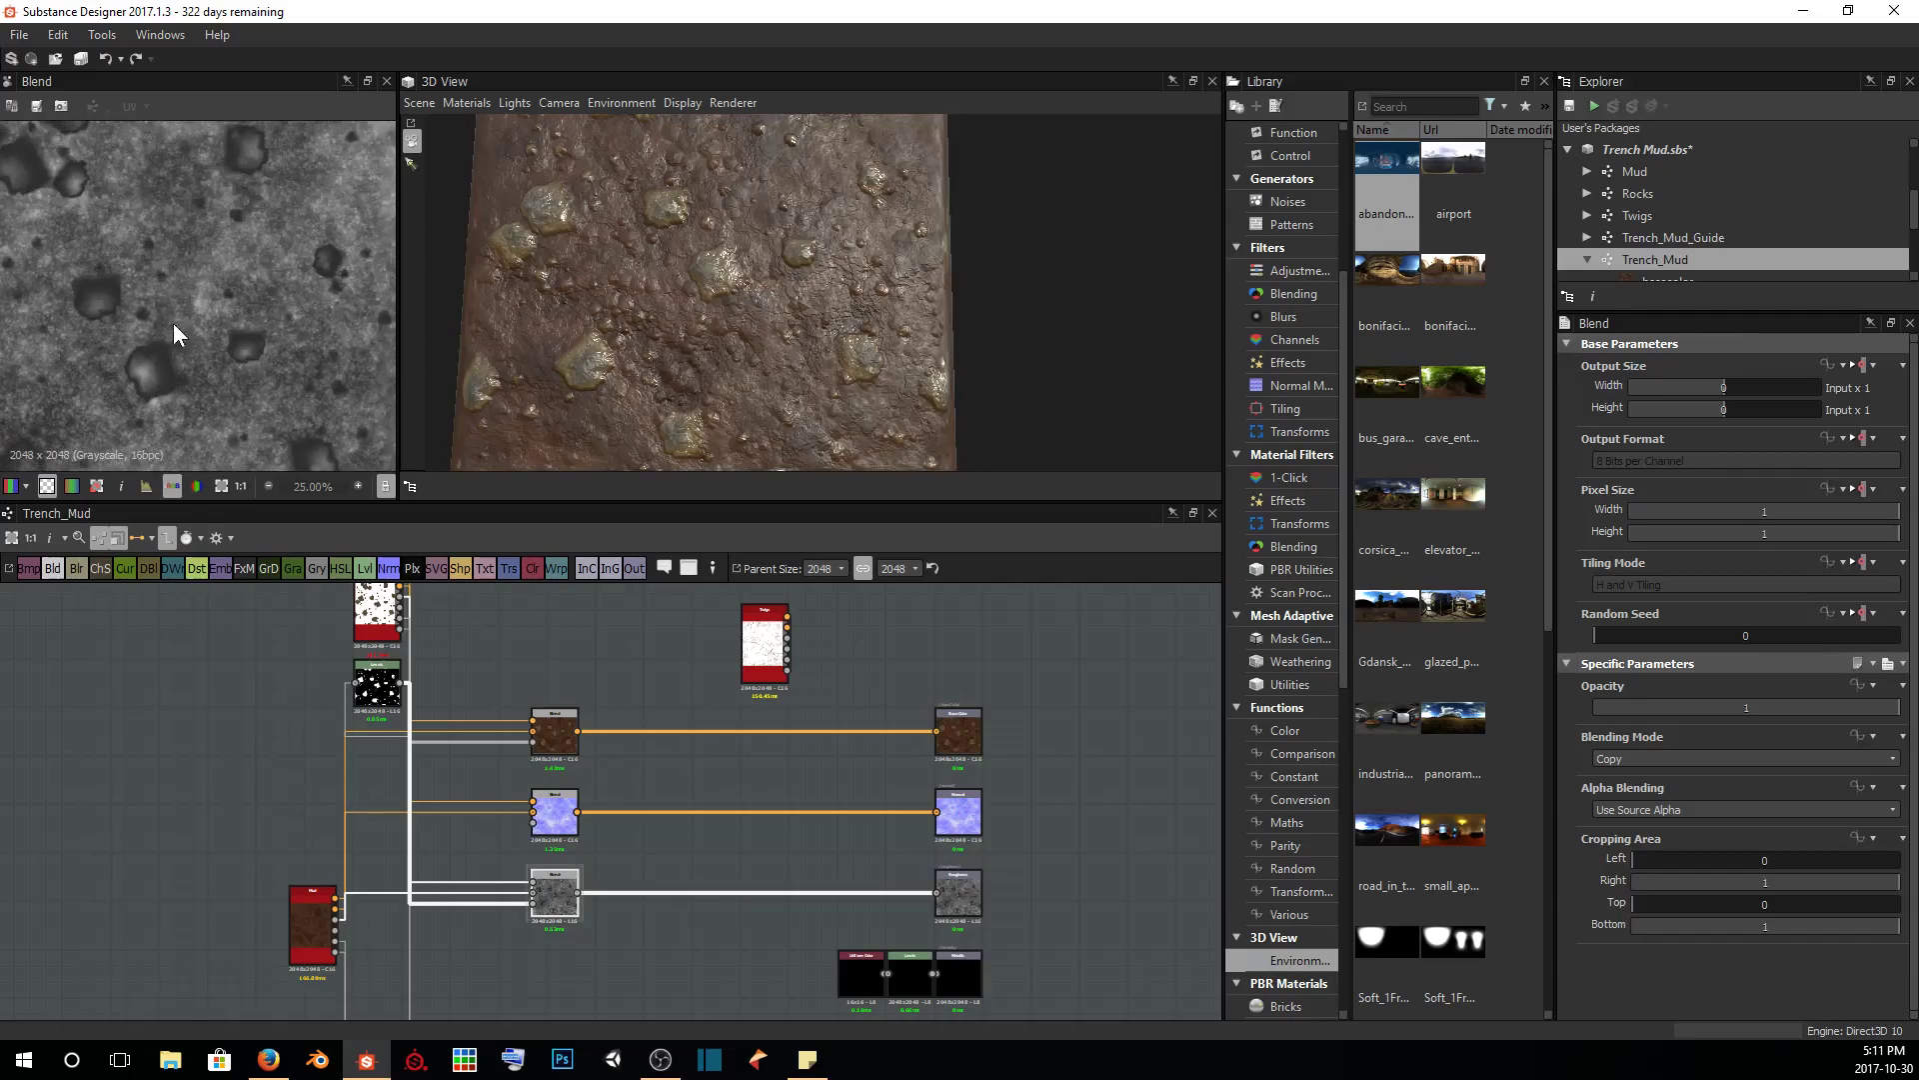
scroll(228, 358, up, 3)
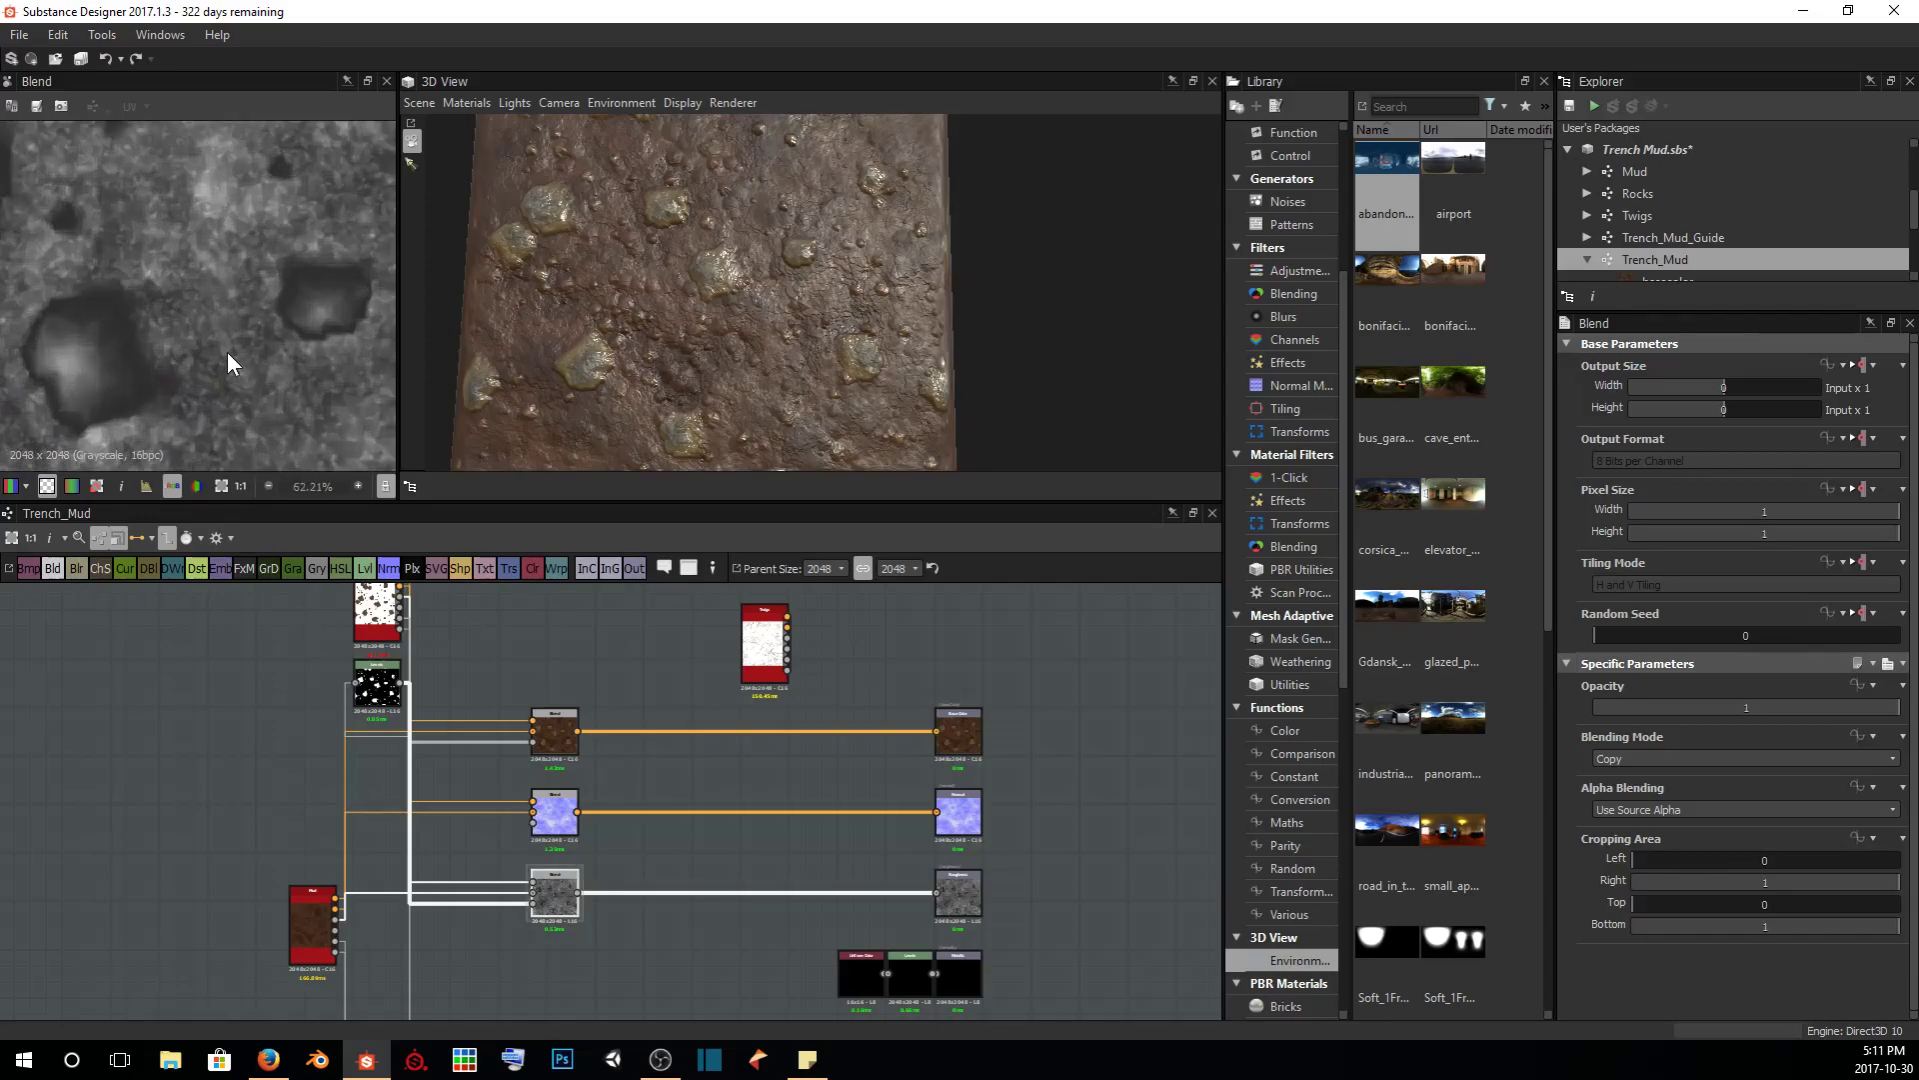
scroll(290, 245, up, 2)
mouse_move(850, 299)
mouse_down()
mouse_move(869, 291)
mouse_move(754, 332)
mouse_move(893, 246)
mouse_move(1070, 360)
mouse_move(782, 266)
mouse_move(829, 300)
mouse_up()
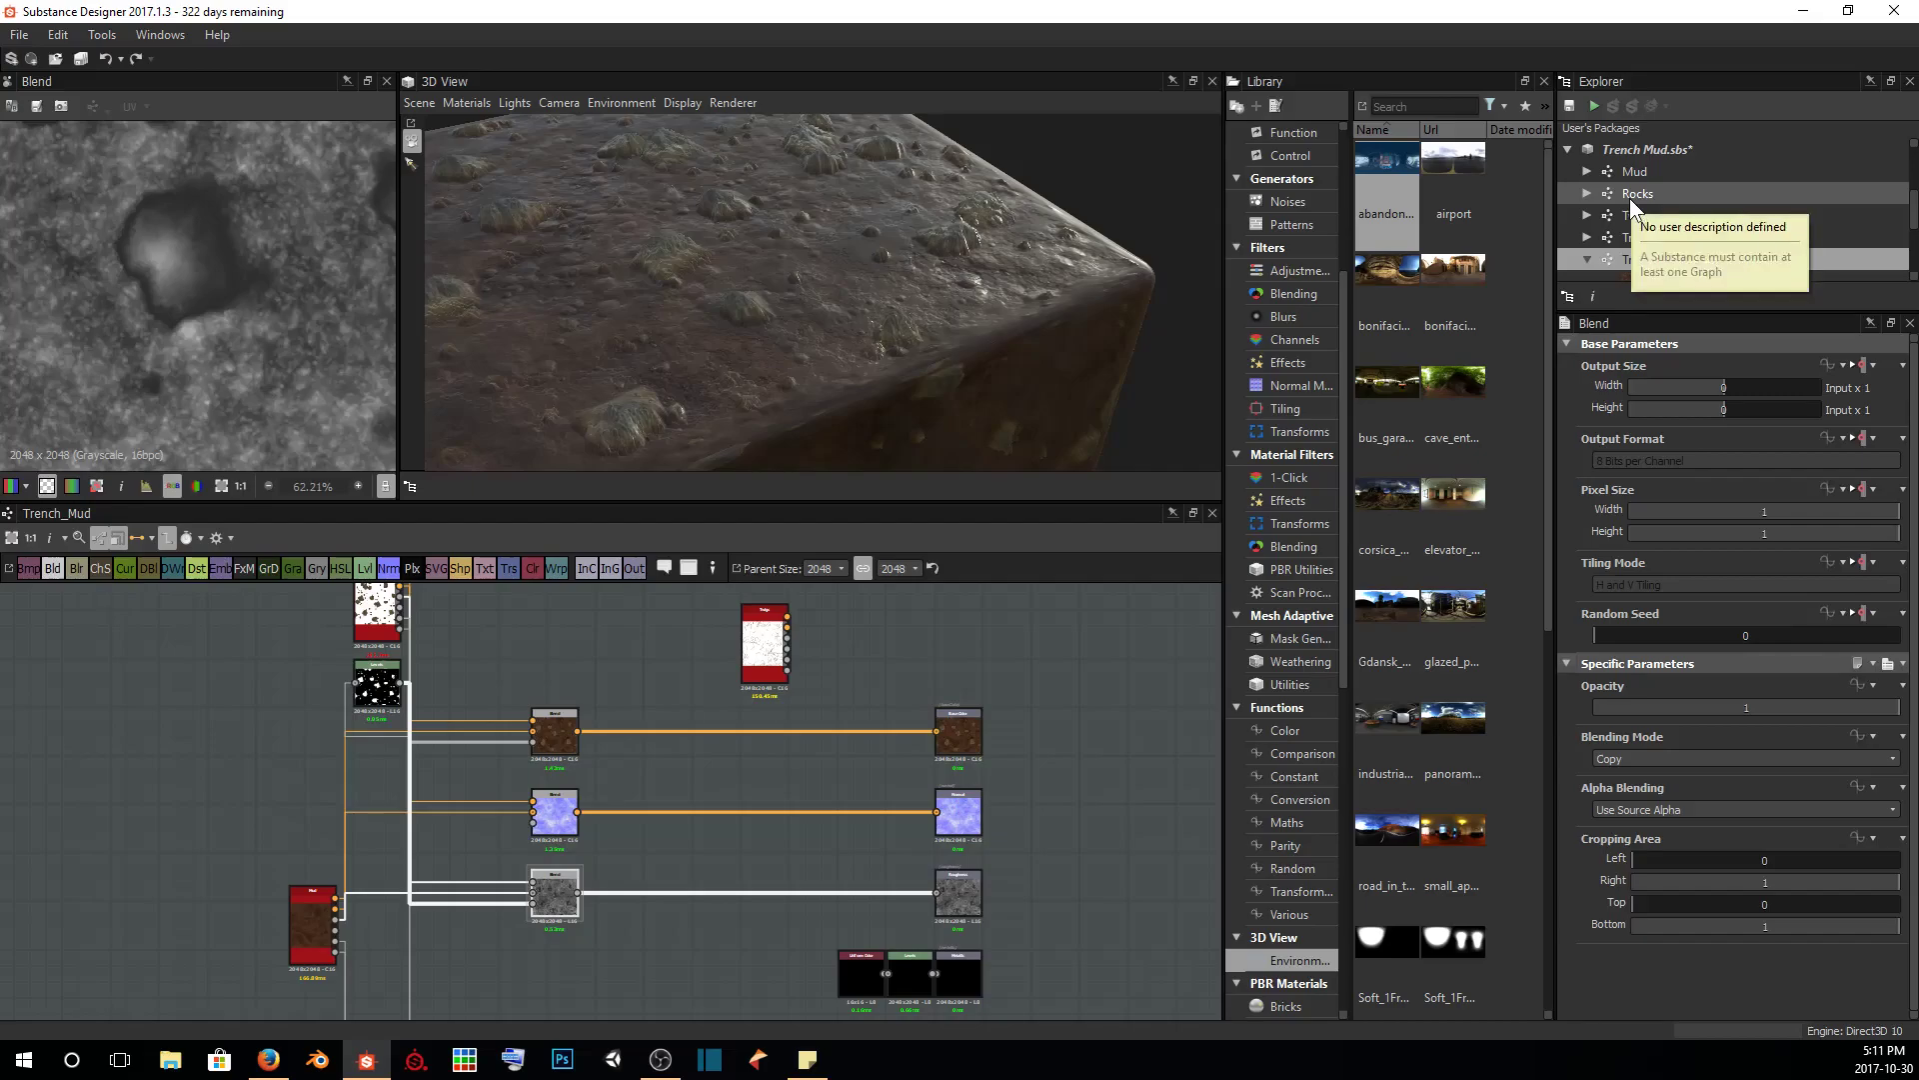
drag(867, 320, 915, 332)
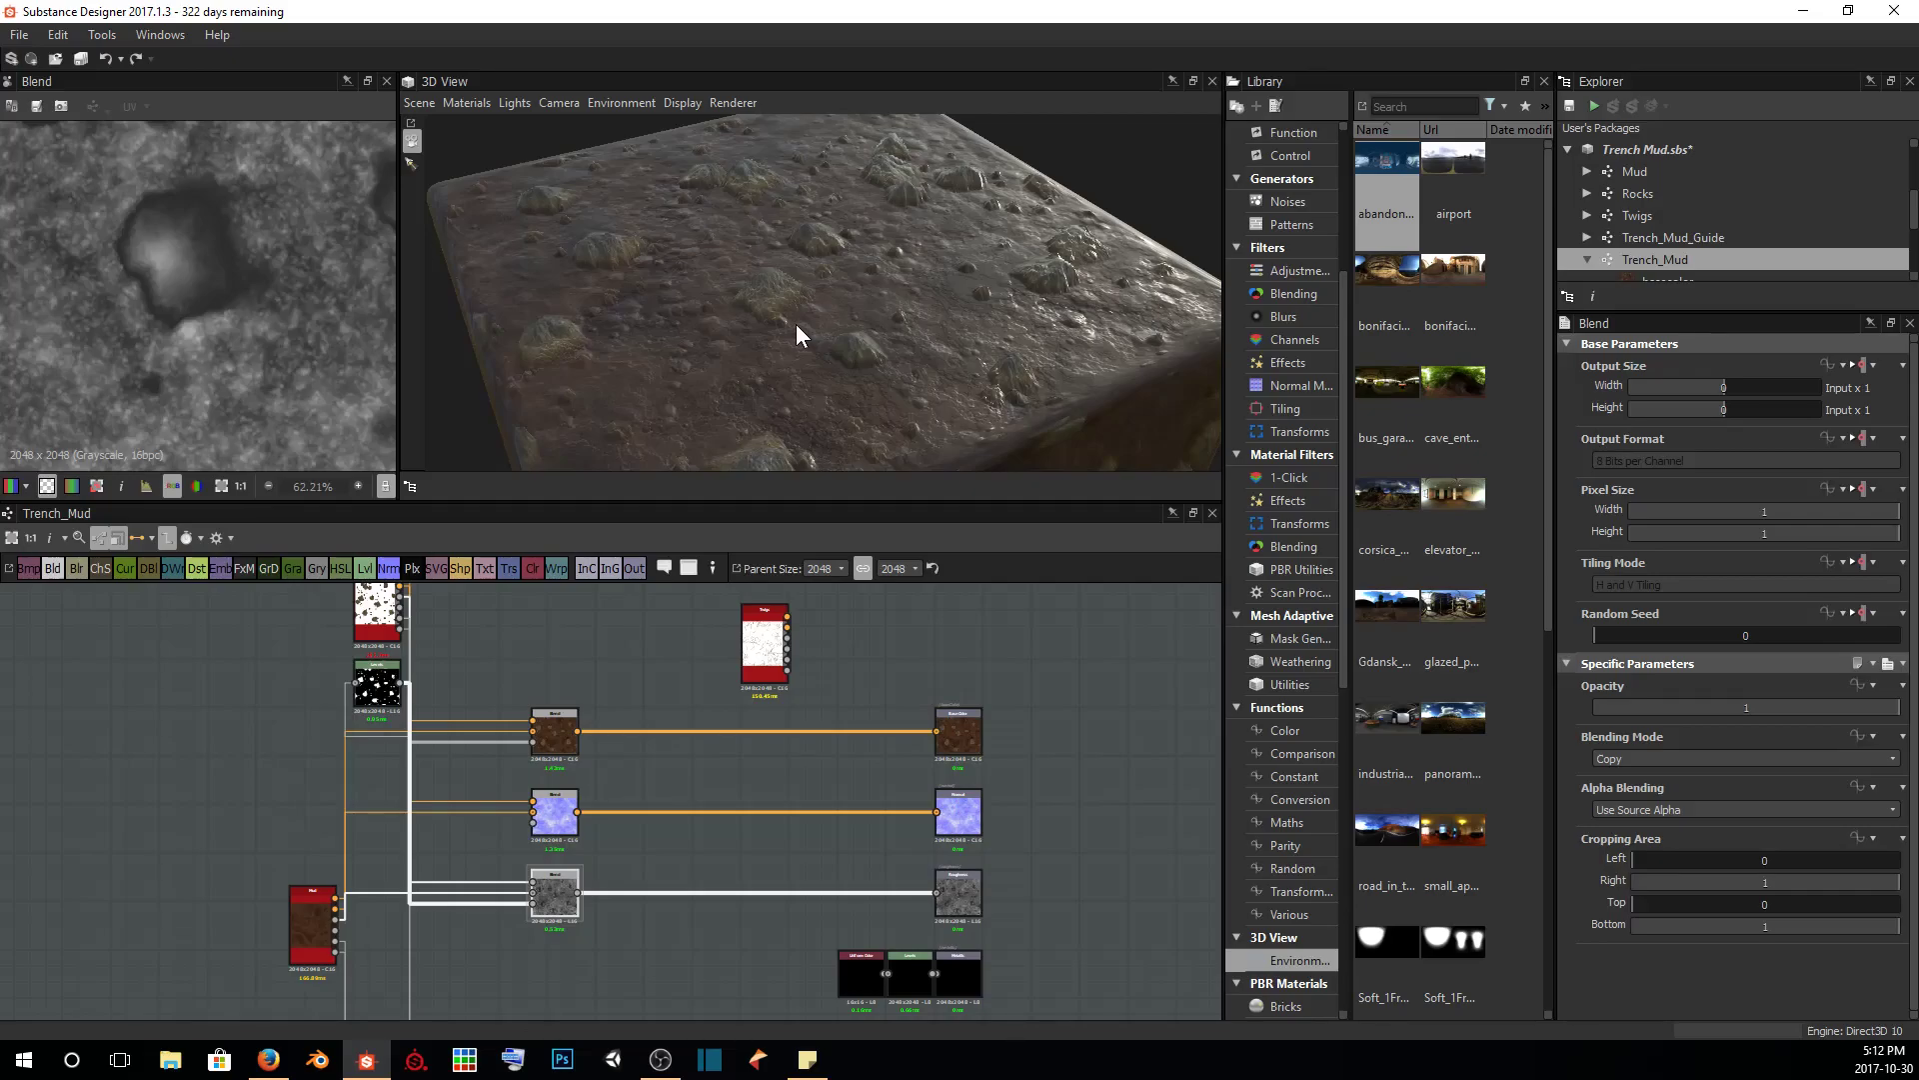
Save the package and preview the height Blend node below the roughness channel
key(ctrl+s)
drag(795, 323, 842, 330)
middle_drag(774, 847, 812, 724)
middle_drag(775, 877, 812, 776)
scroll(645, 845, up, 4)
double_click(590, 842)
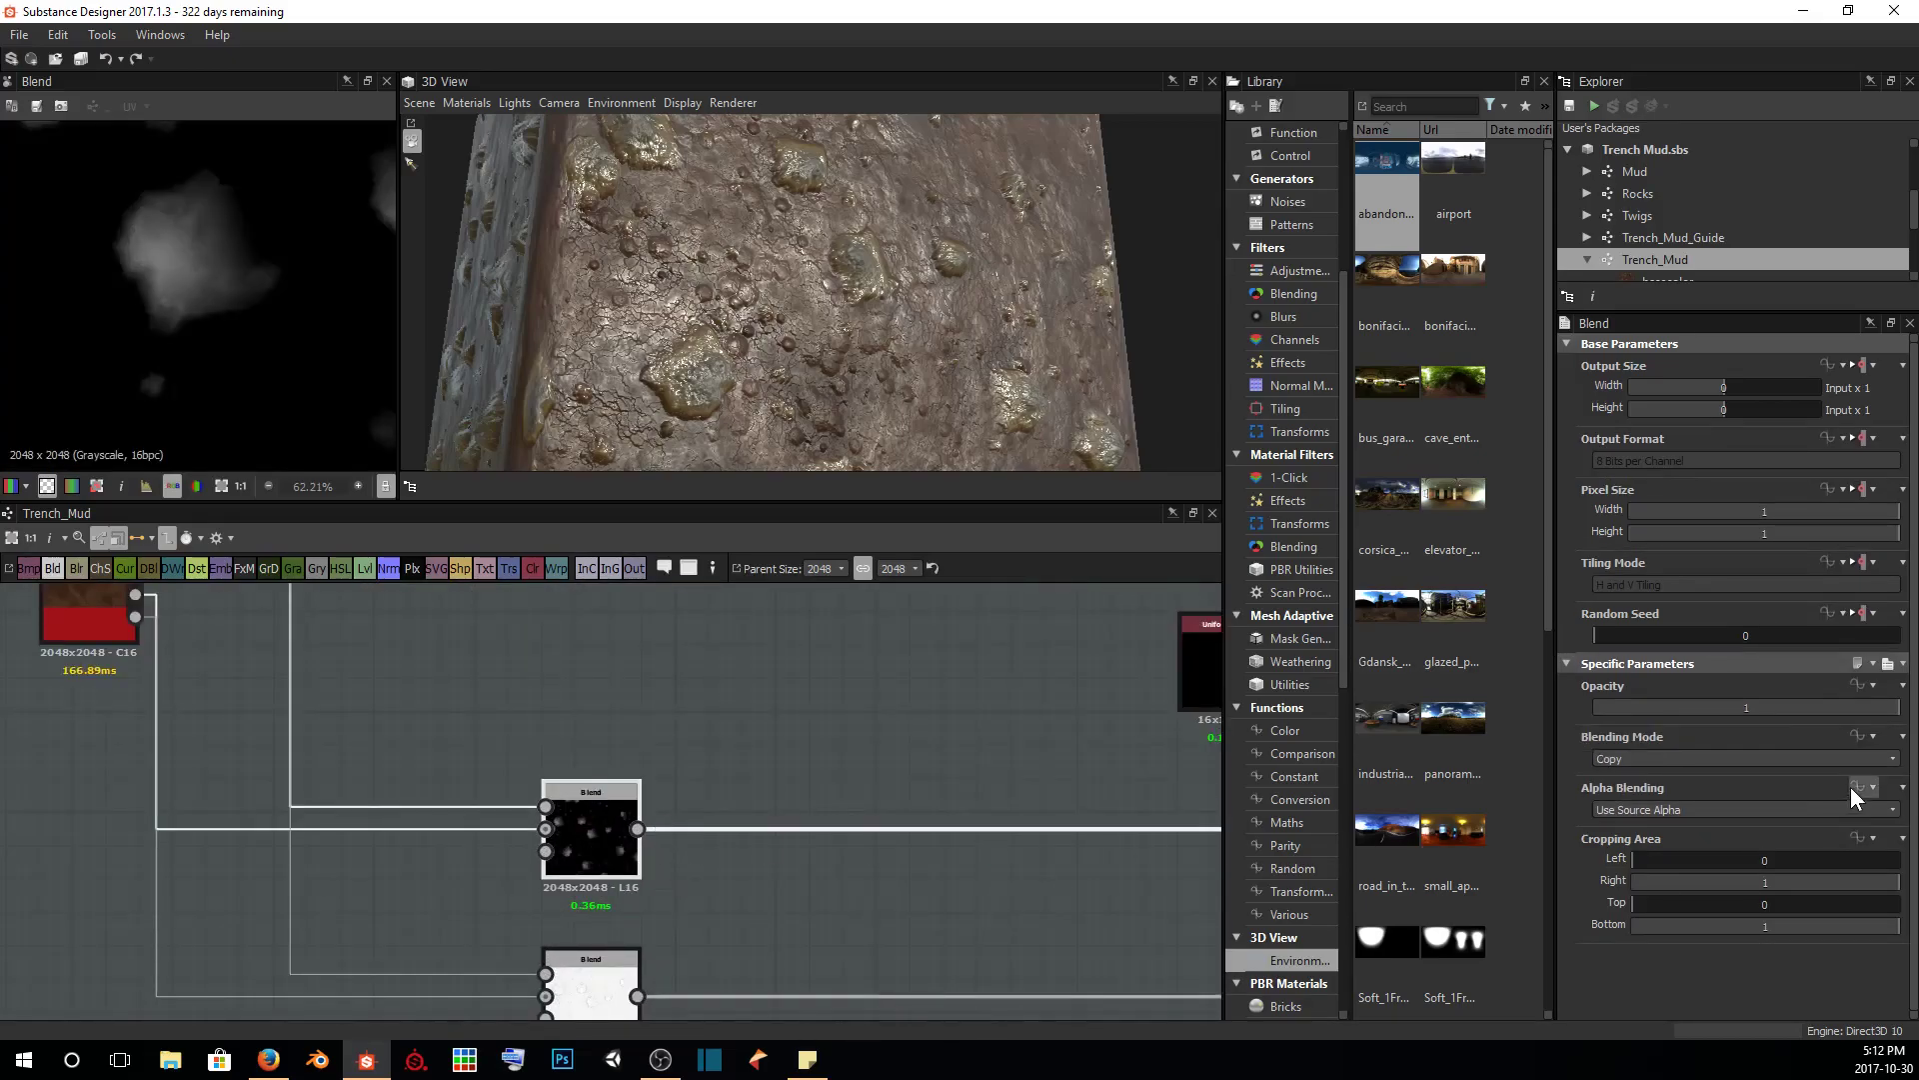
scroll(248, 290, down, 3)
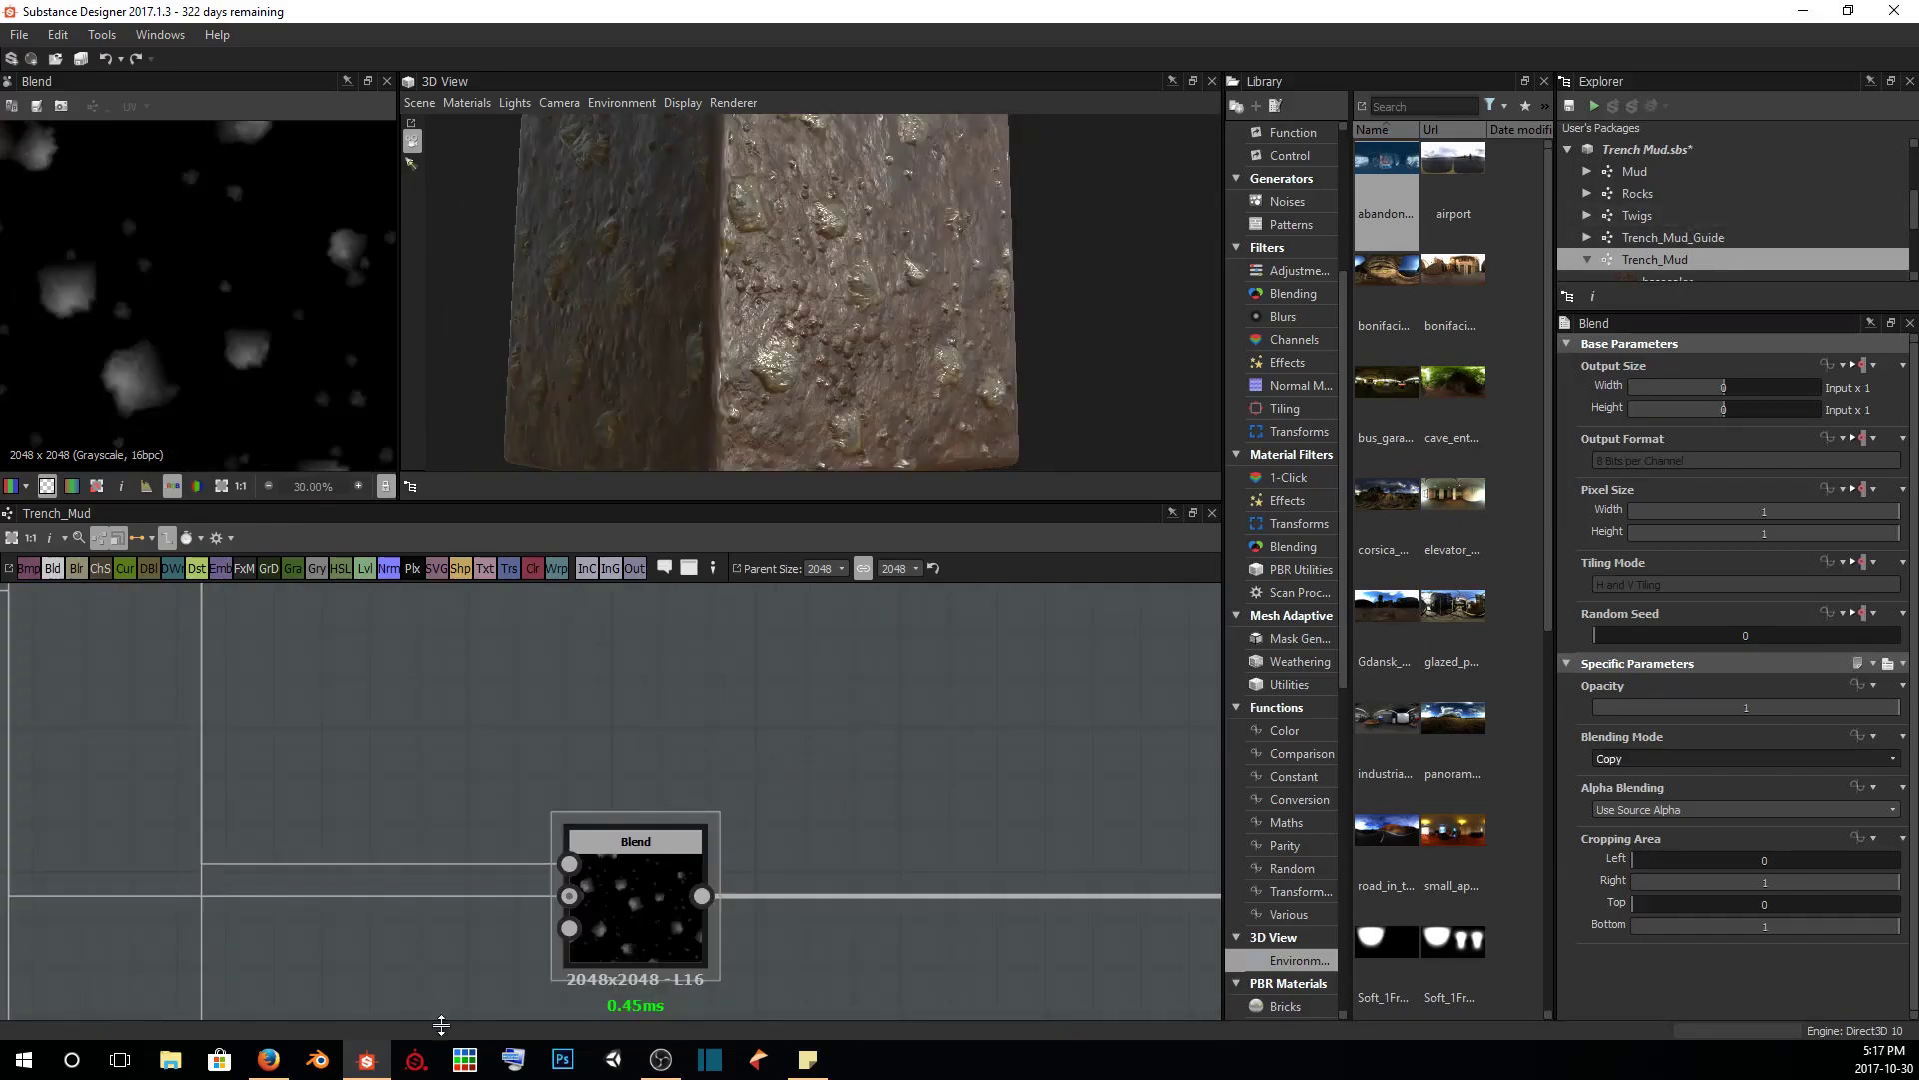
Set the height Blend node's blending mode to Screen
click(662, 899)
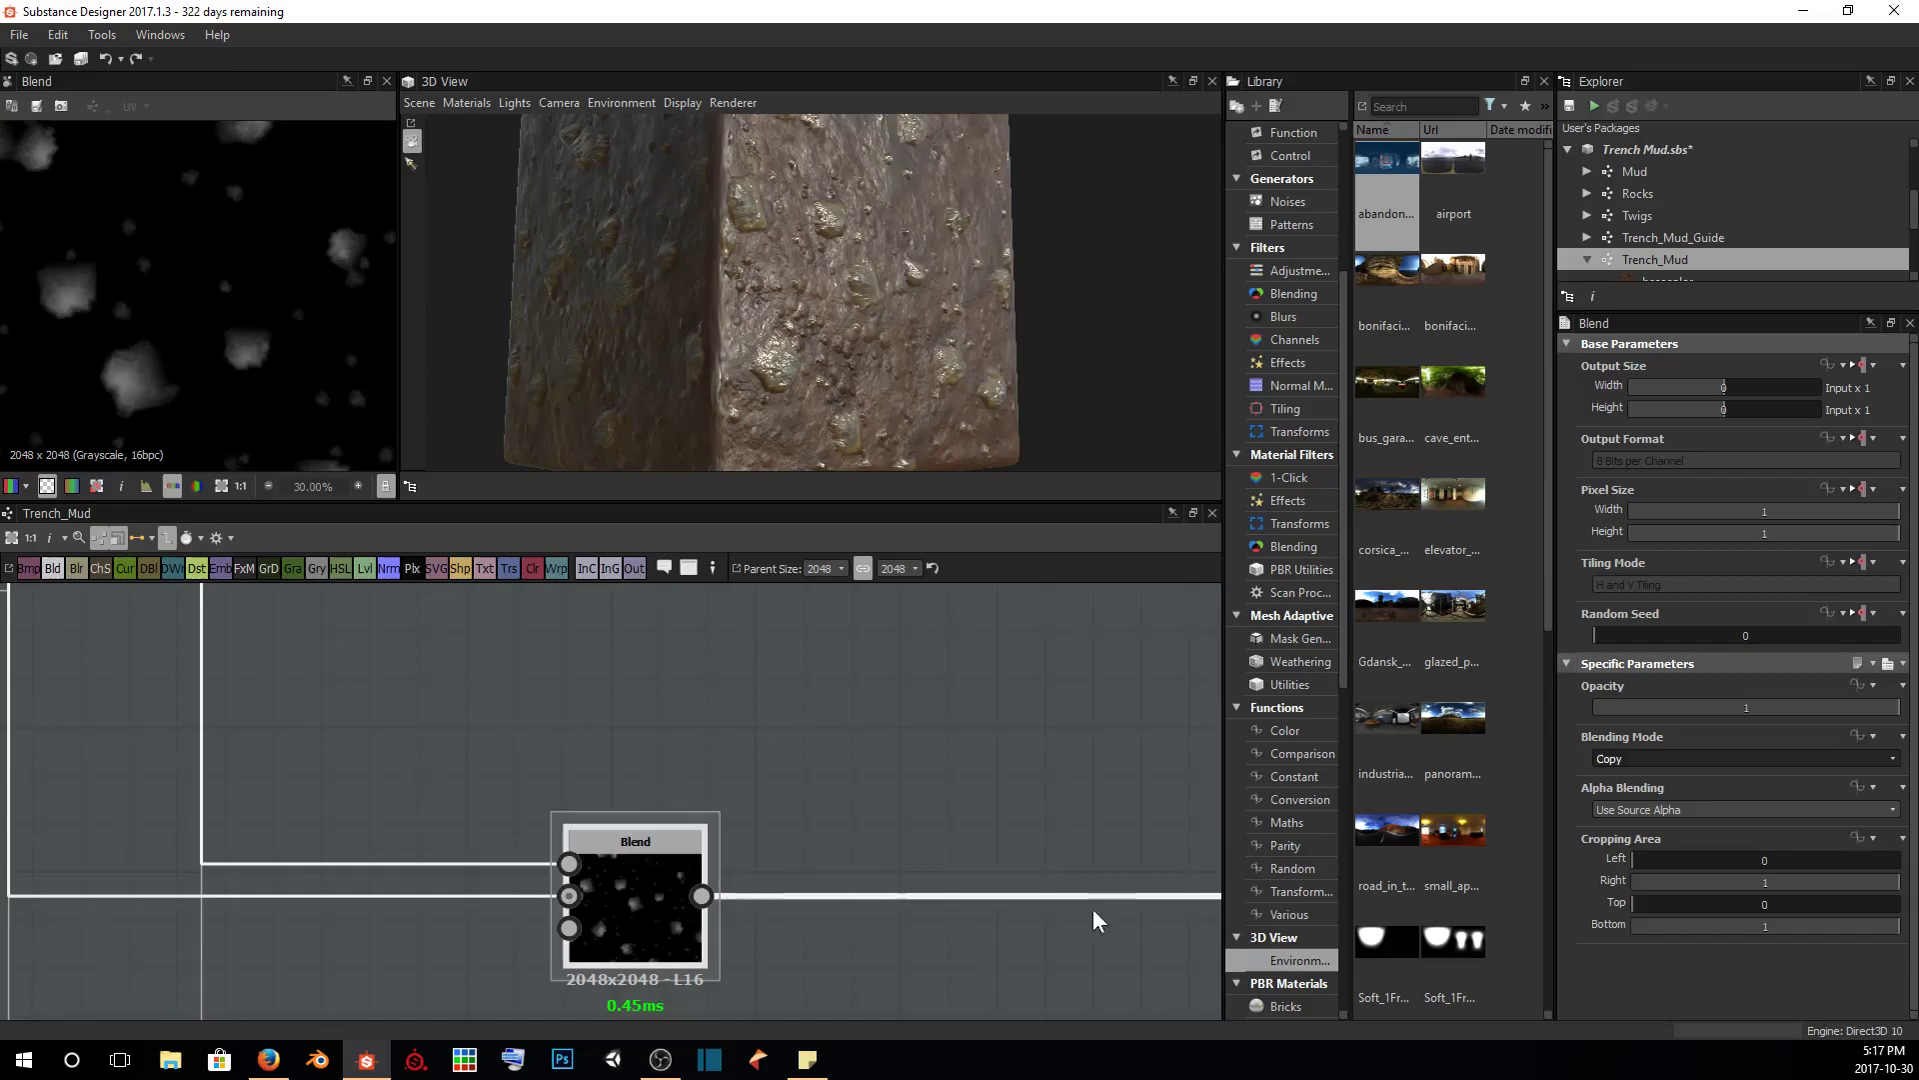
click(1719, 760)
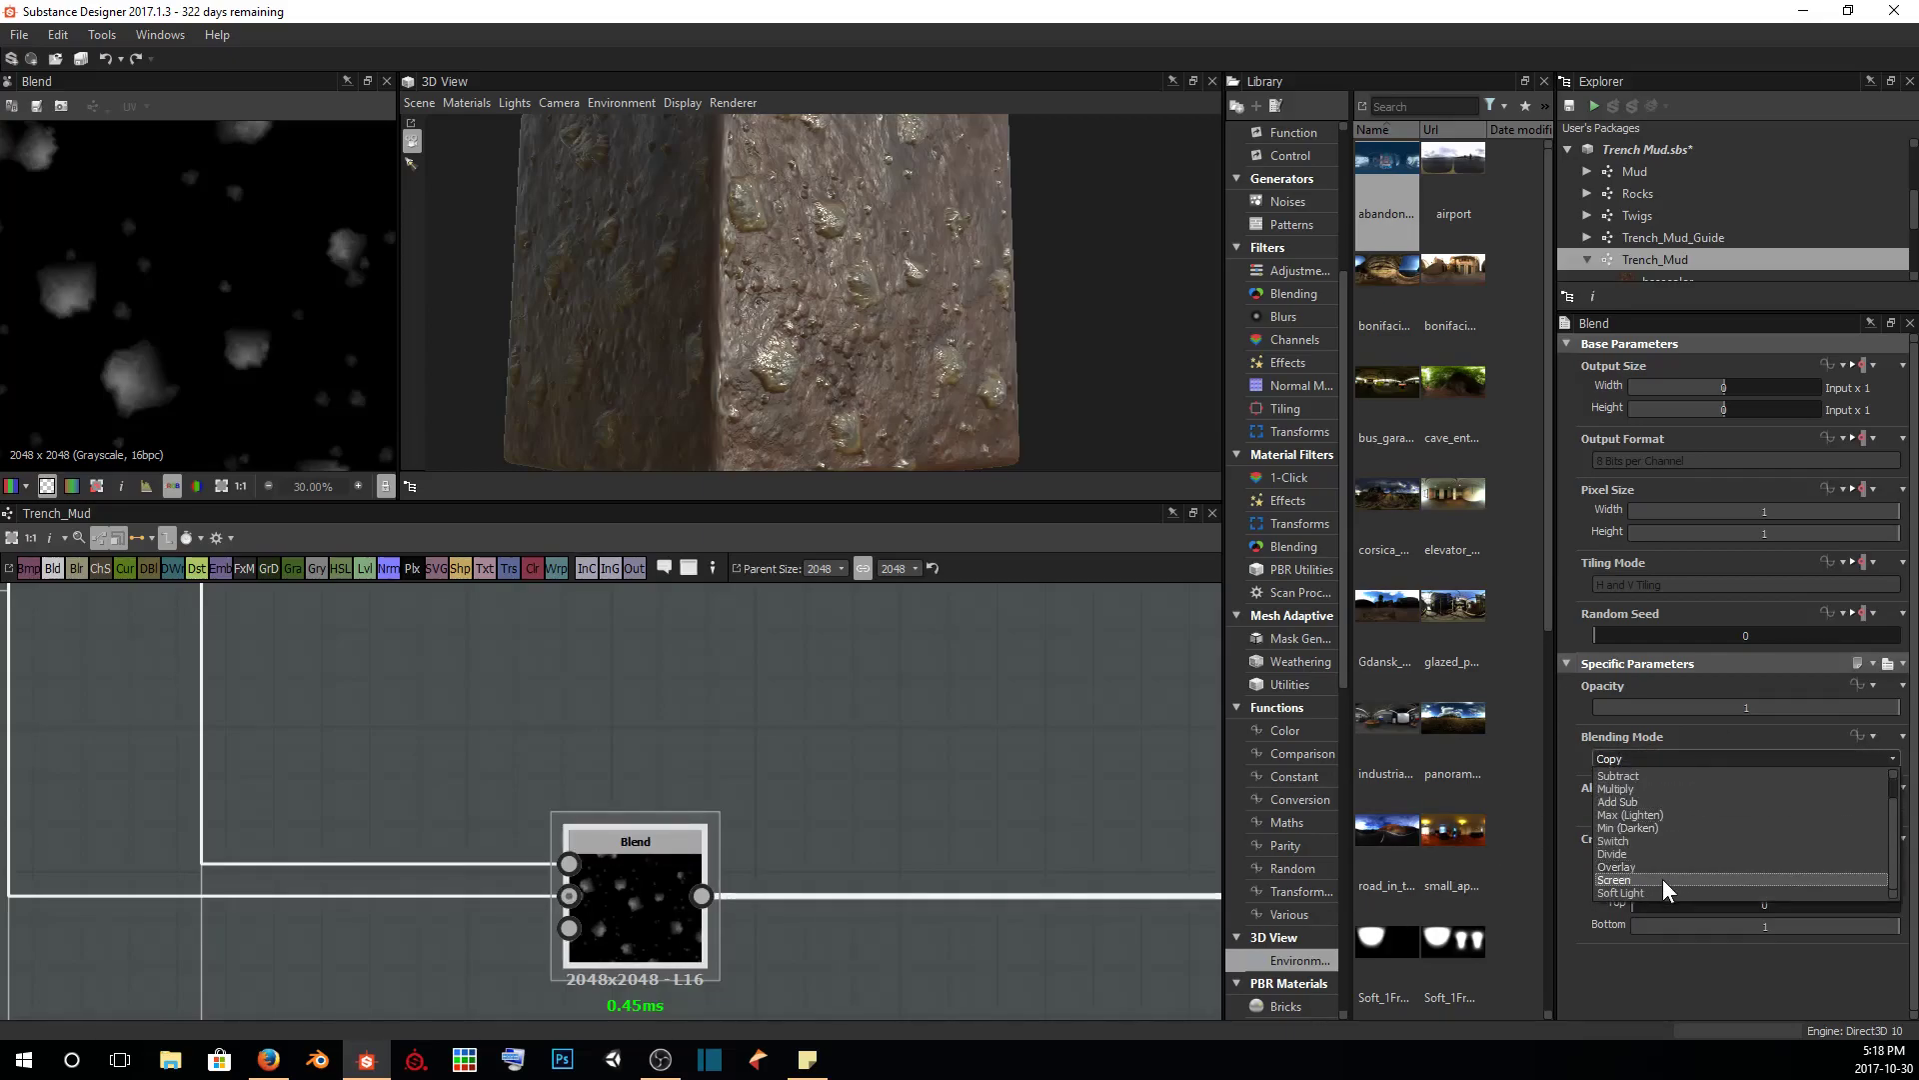
click(1663, 879)
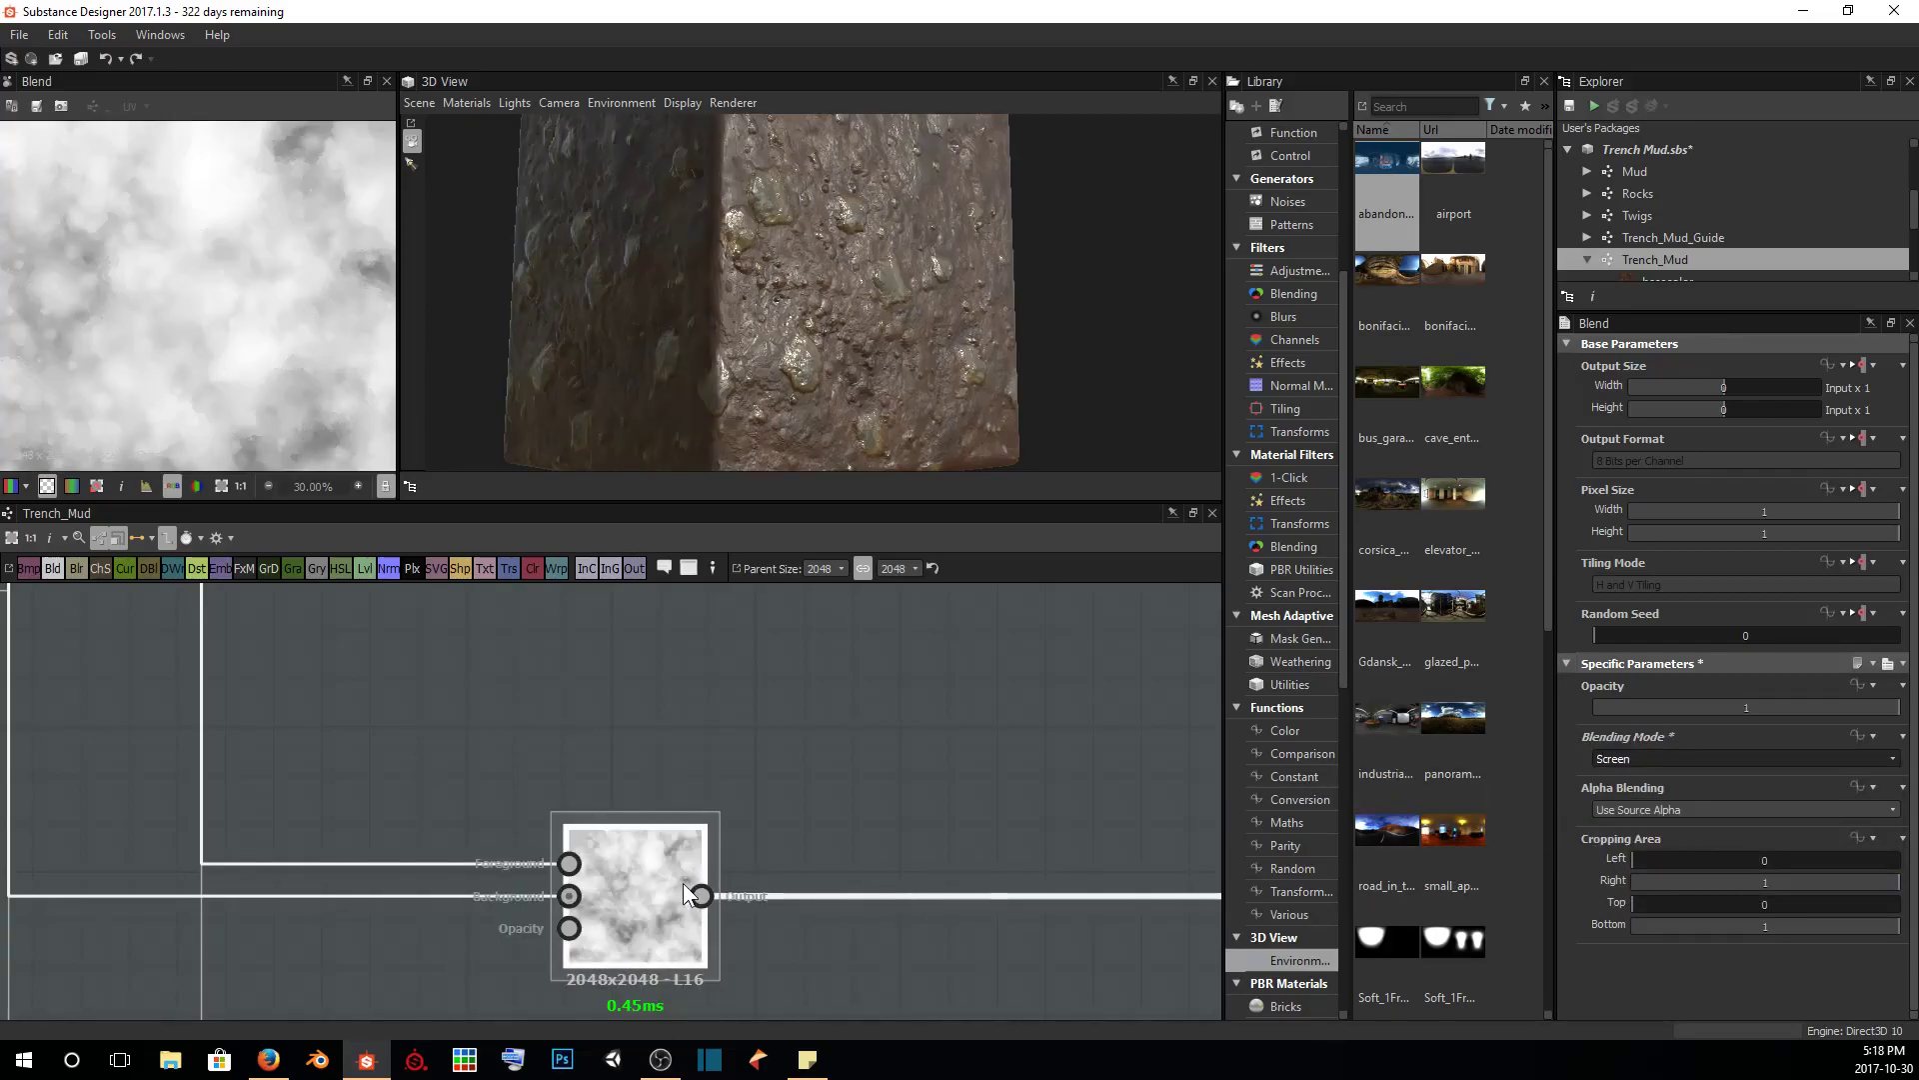
Preview the rock mask Levels node again and examine the mask's edges up close
middle_drag(430, 719, 483, 1006)
scroll(481, 886, down, 5)
double_click(424, 716)
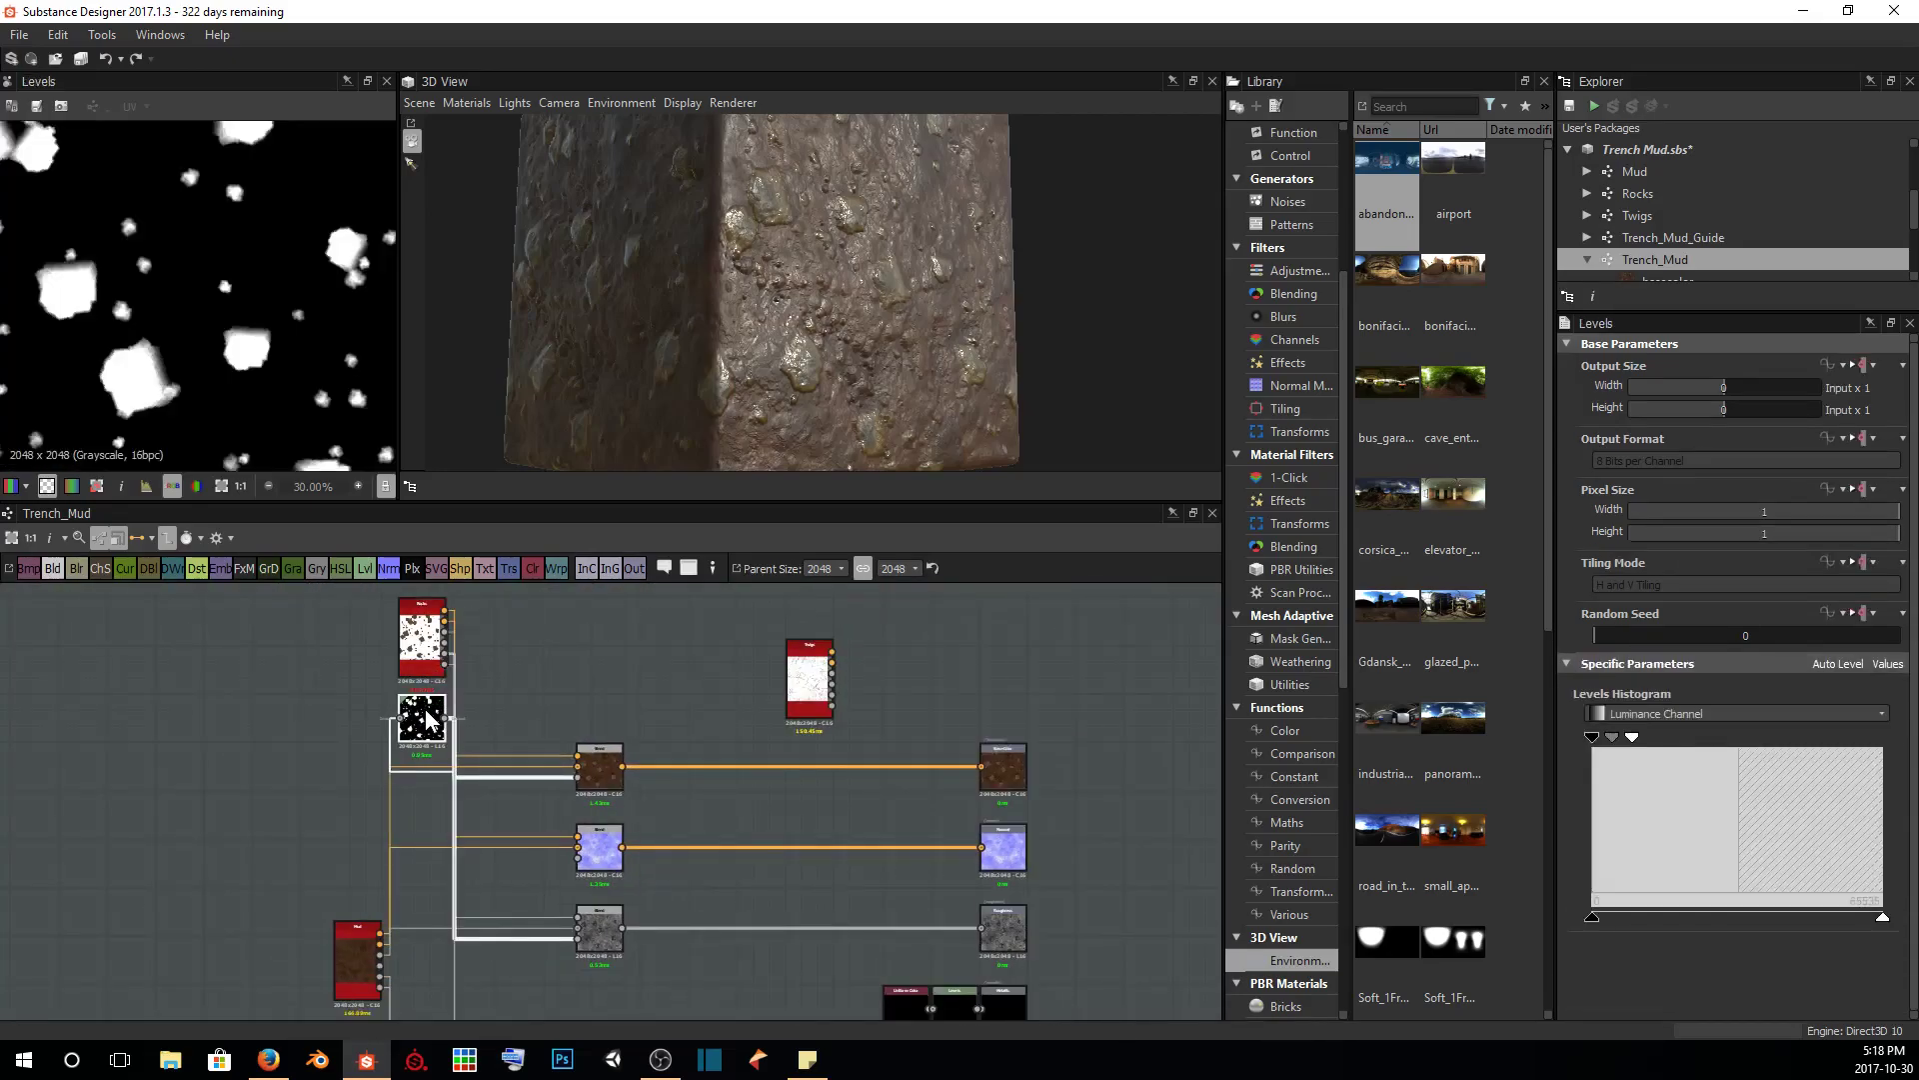
scroll(177, 360, up, 4)
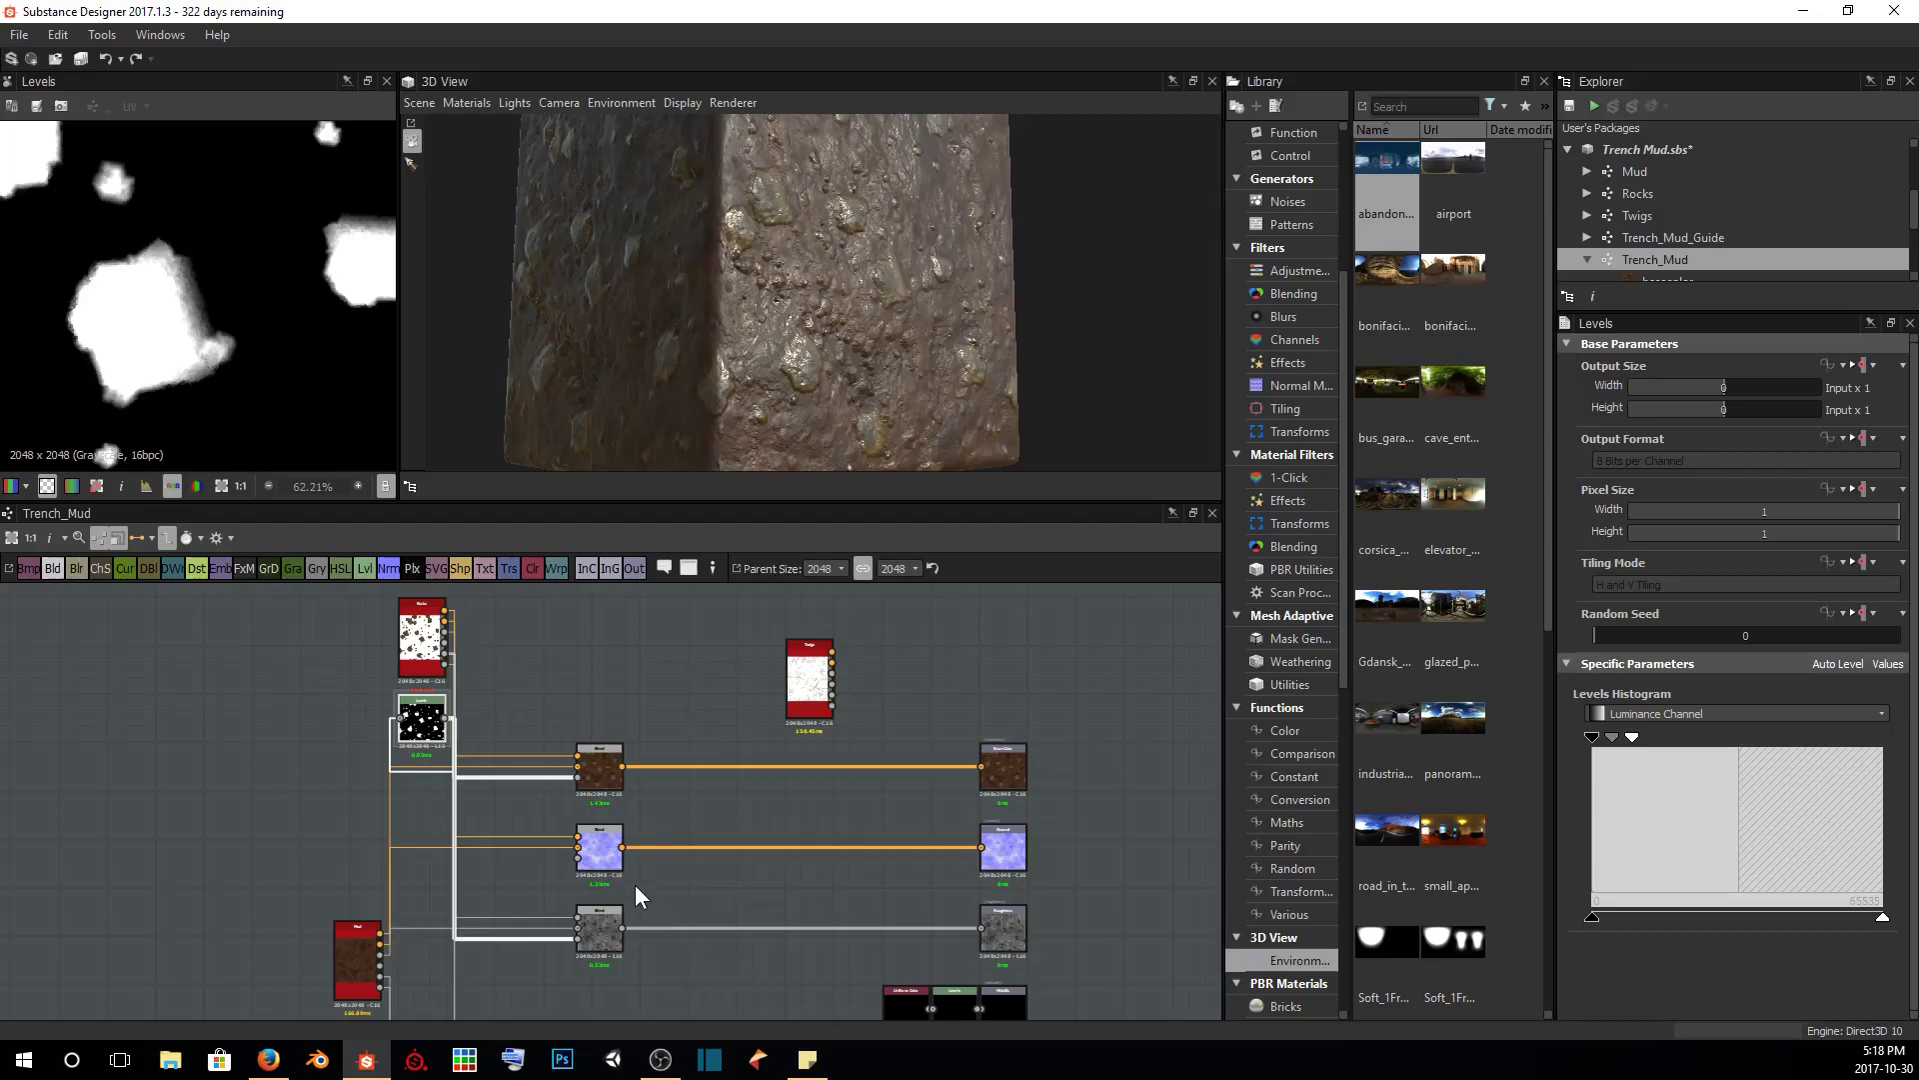
Examine the height Blend node's full output and its displacement on the 3D plane
middle_drag(634, 884, 558, 743)
scroll(535, 817, up, 3)
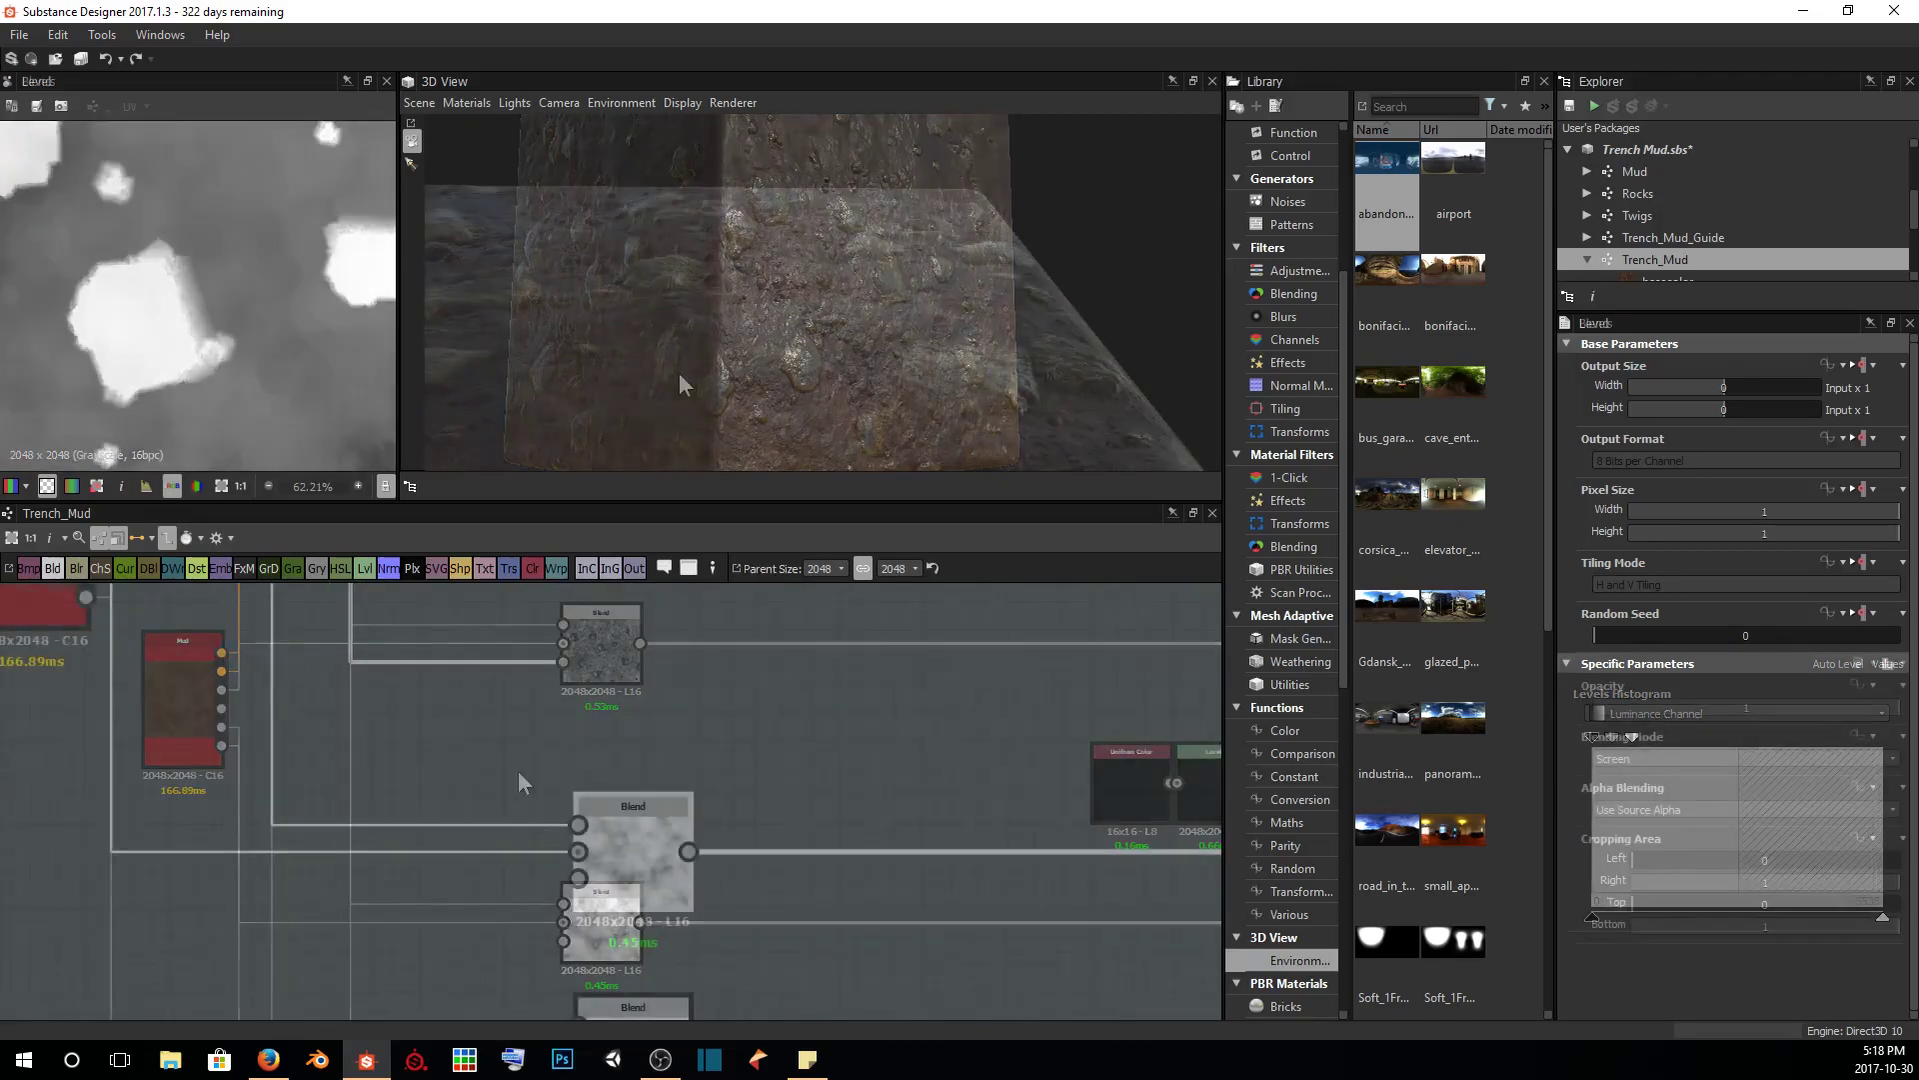
drag(679, 372, 954, 308)
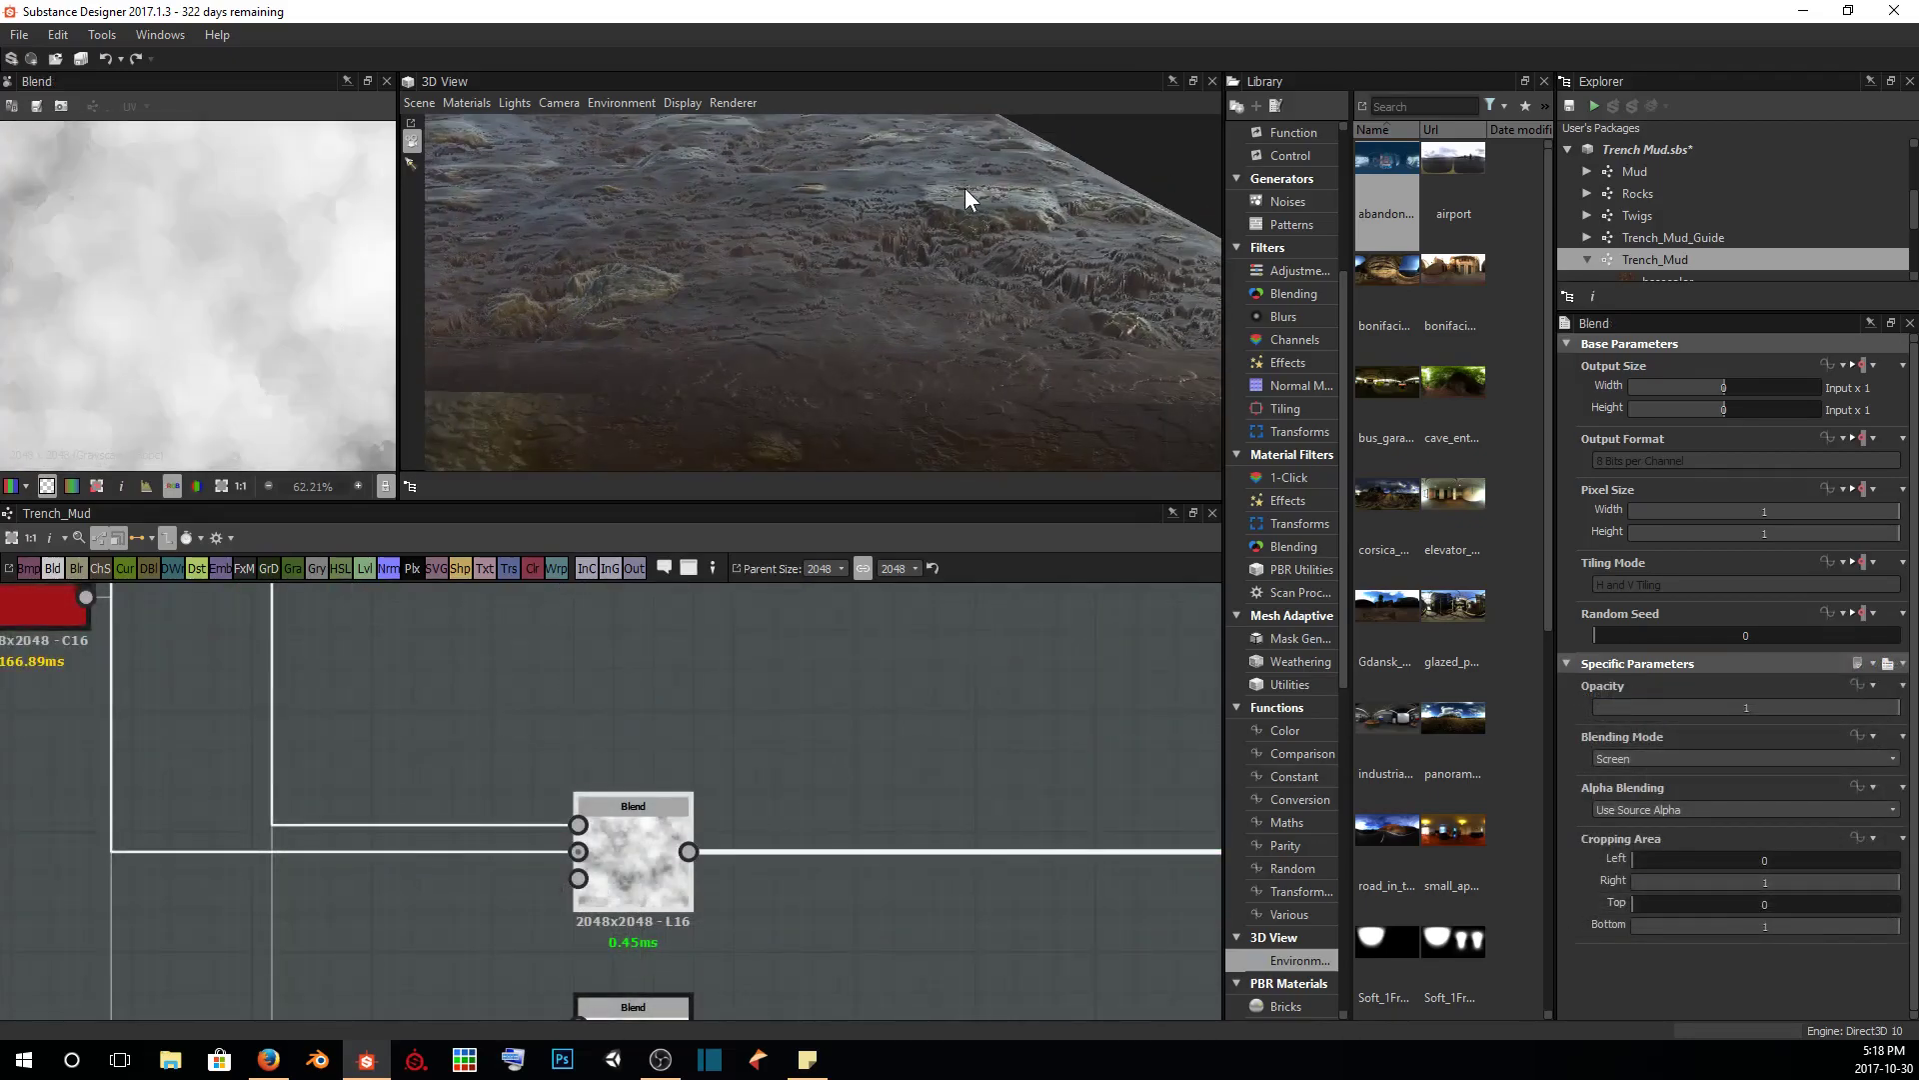
drag(964, 188, 879, 286)
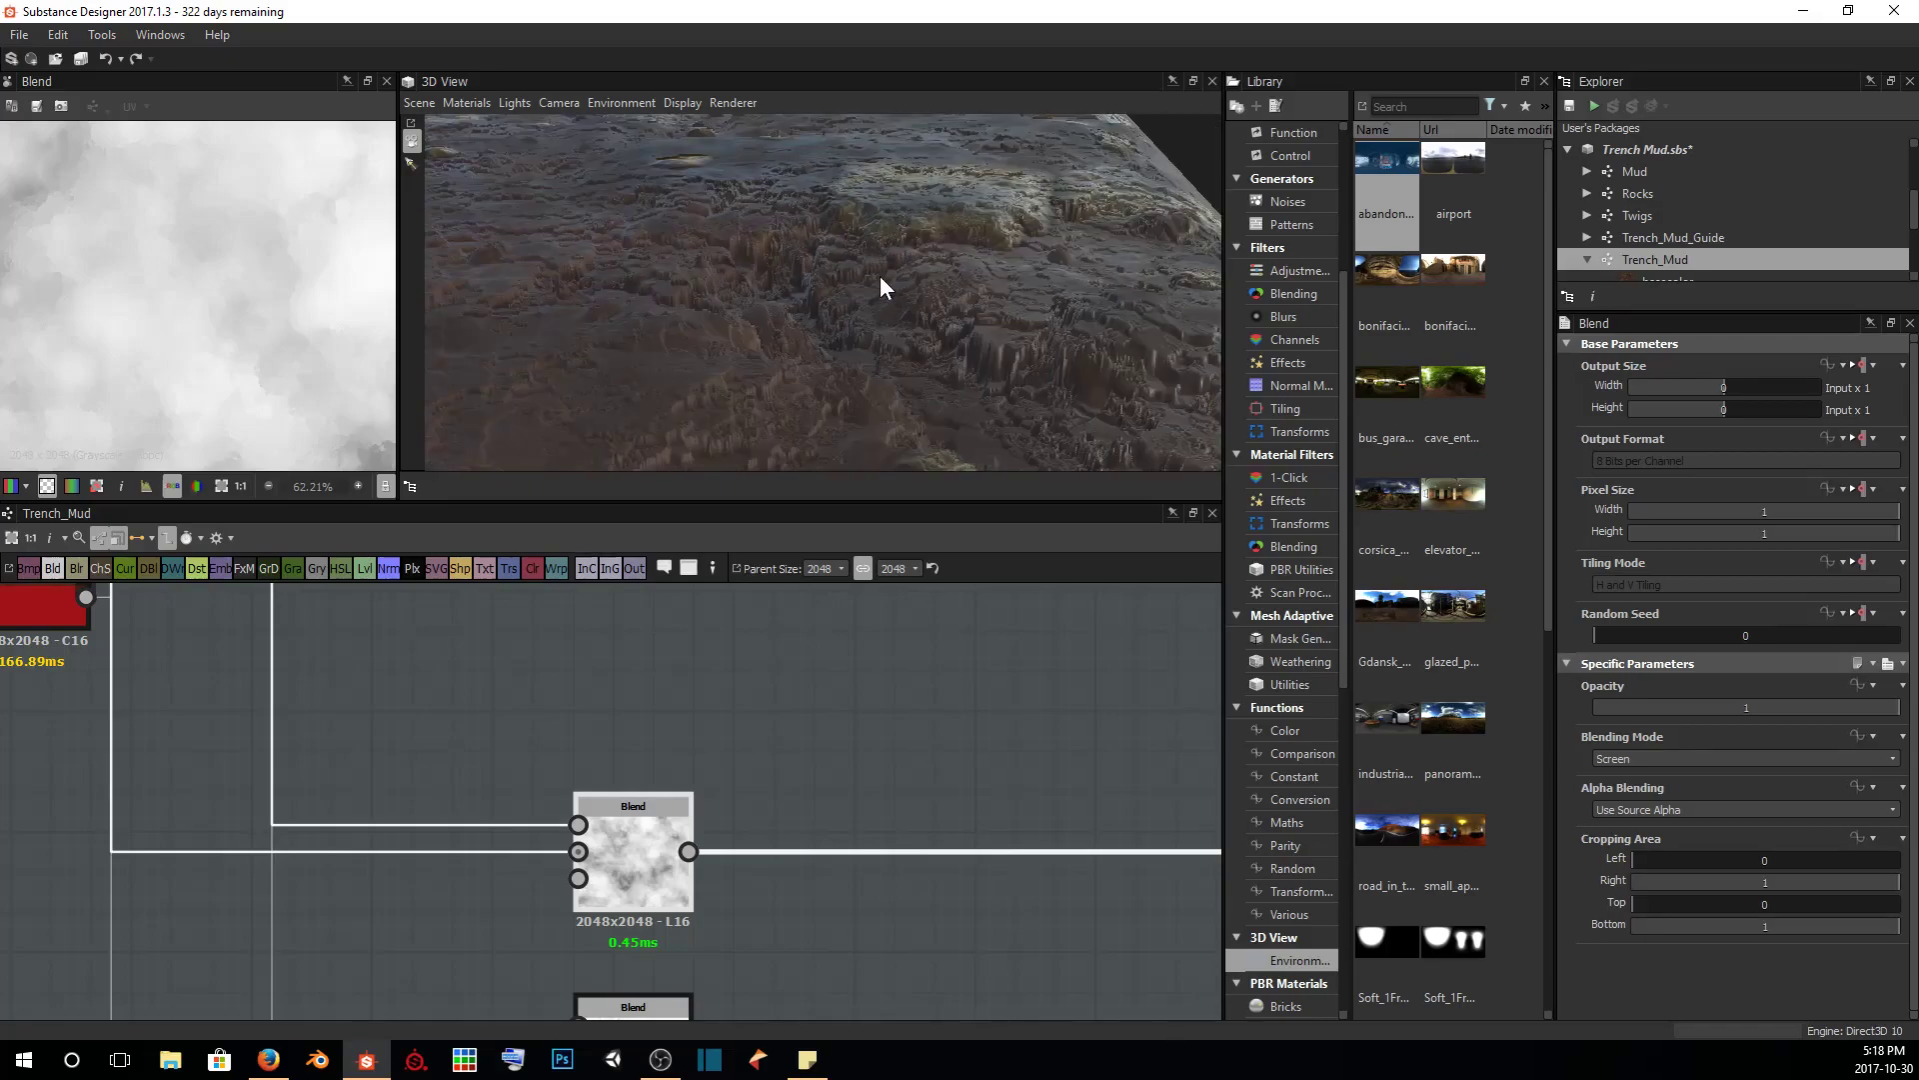
scroll(284, 321, down, 5)
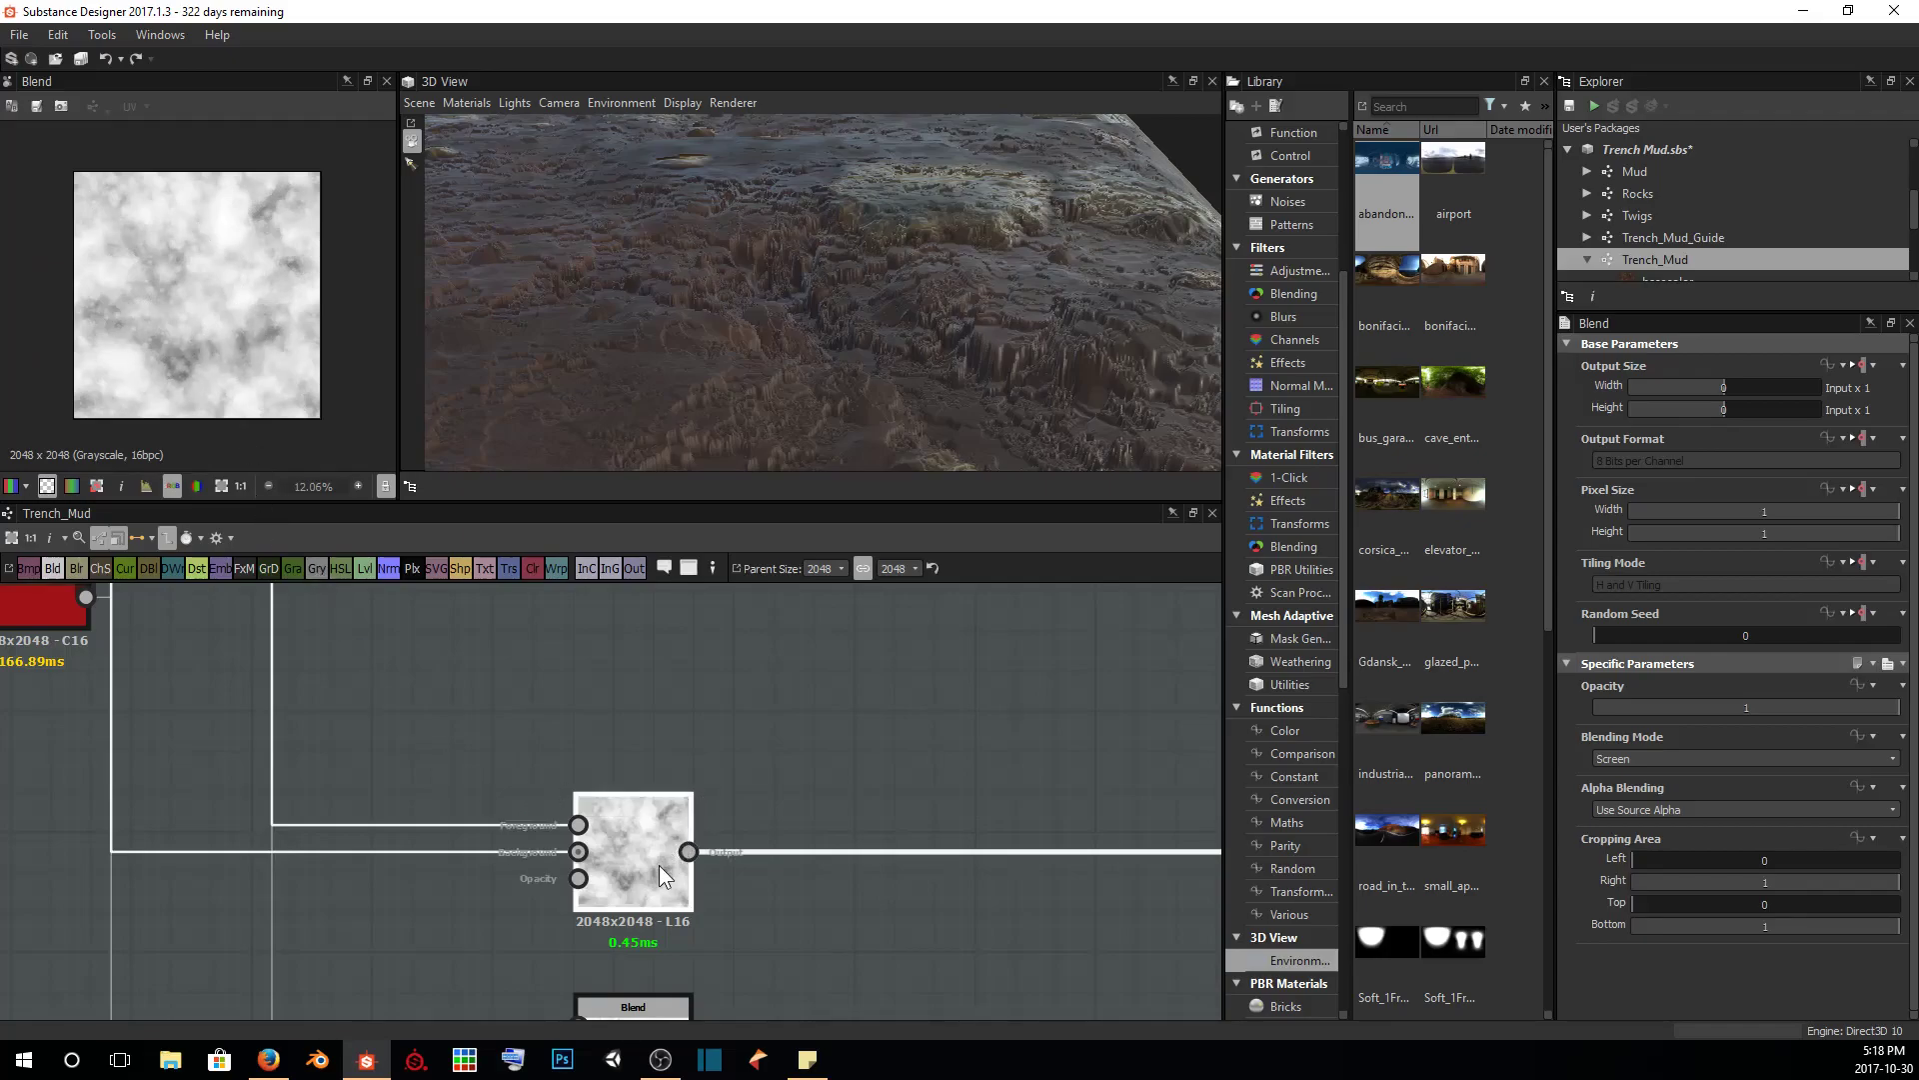
Insert a Levels node on the connection from Mud's height output to the height Blend's Background input
scroll(720, 727, down, 3)
scroll(614, 822, up, 4)
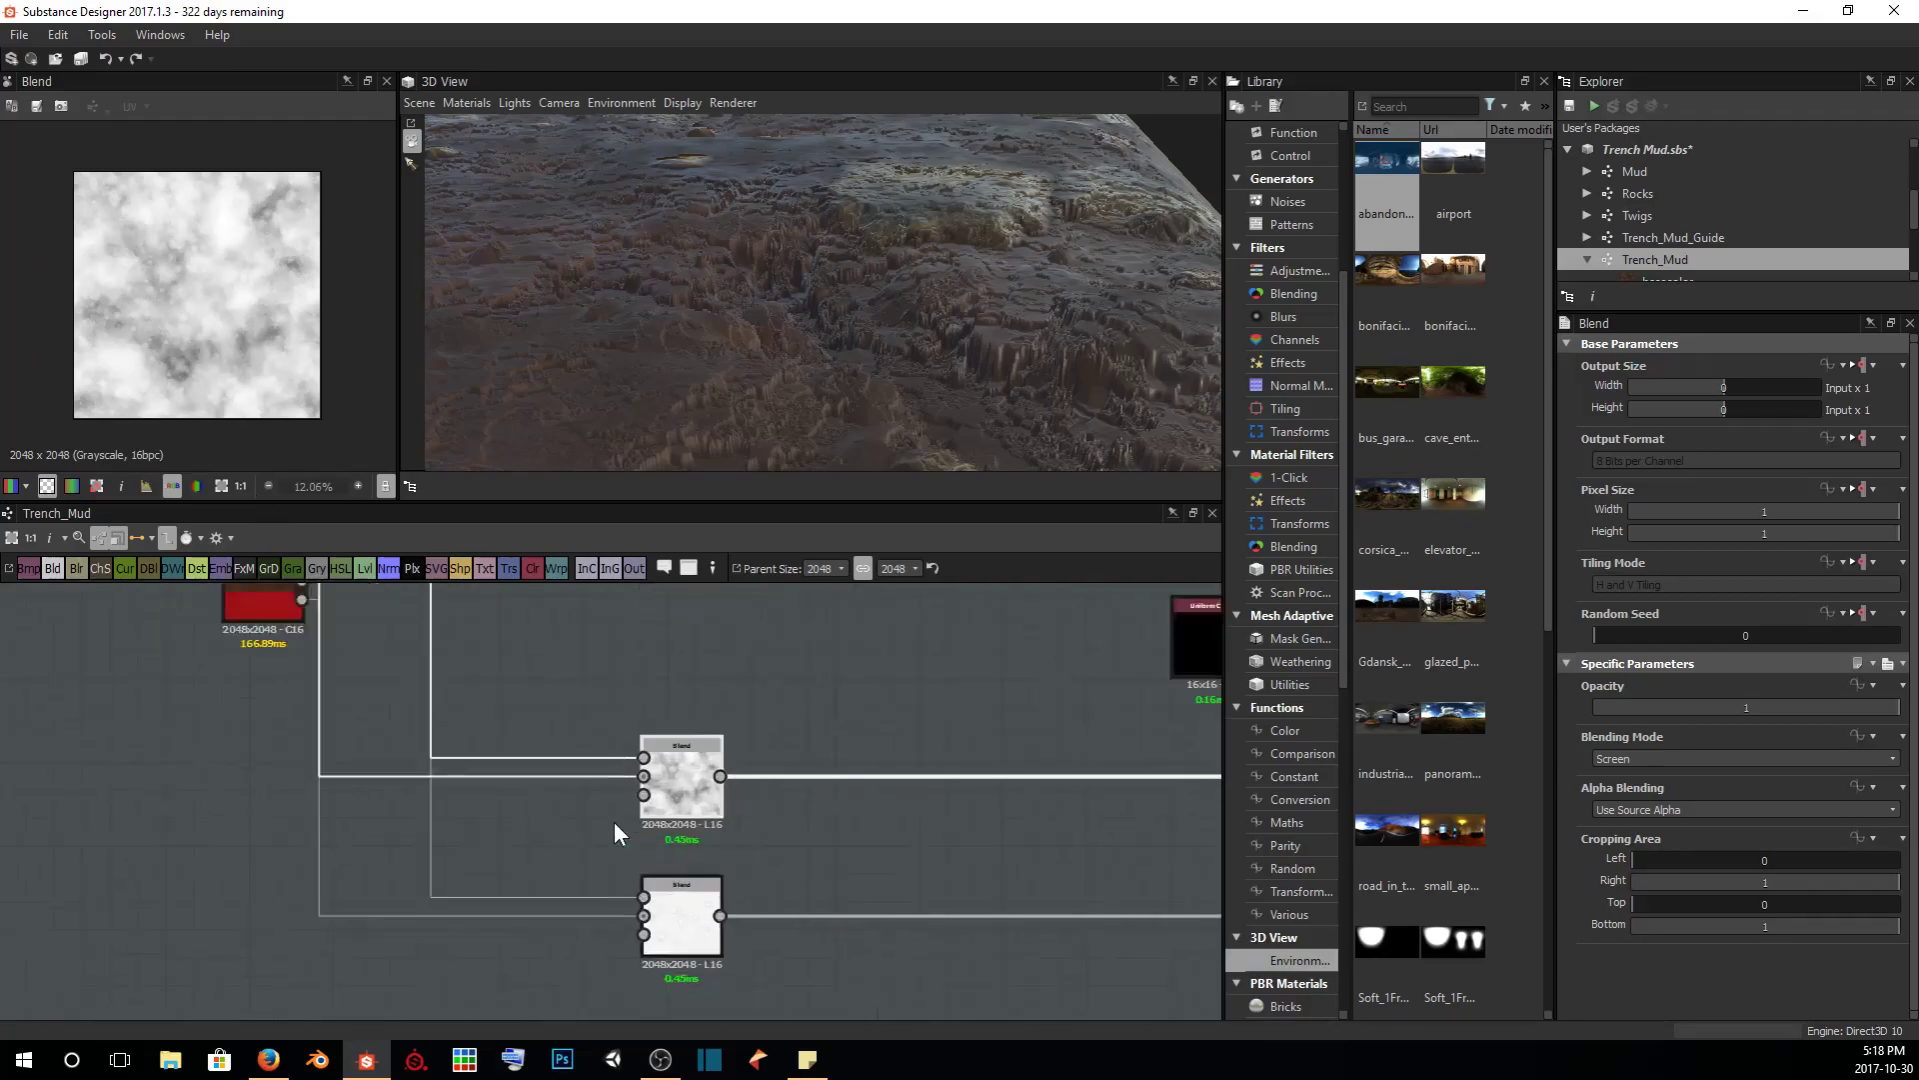
click(450, 748)
click(450, 746)
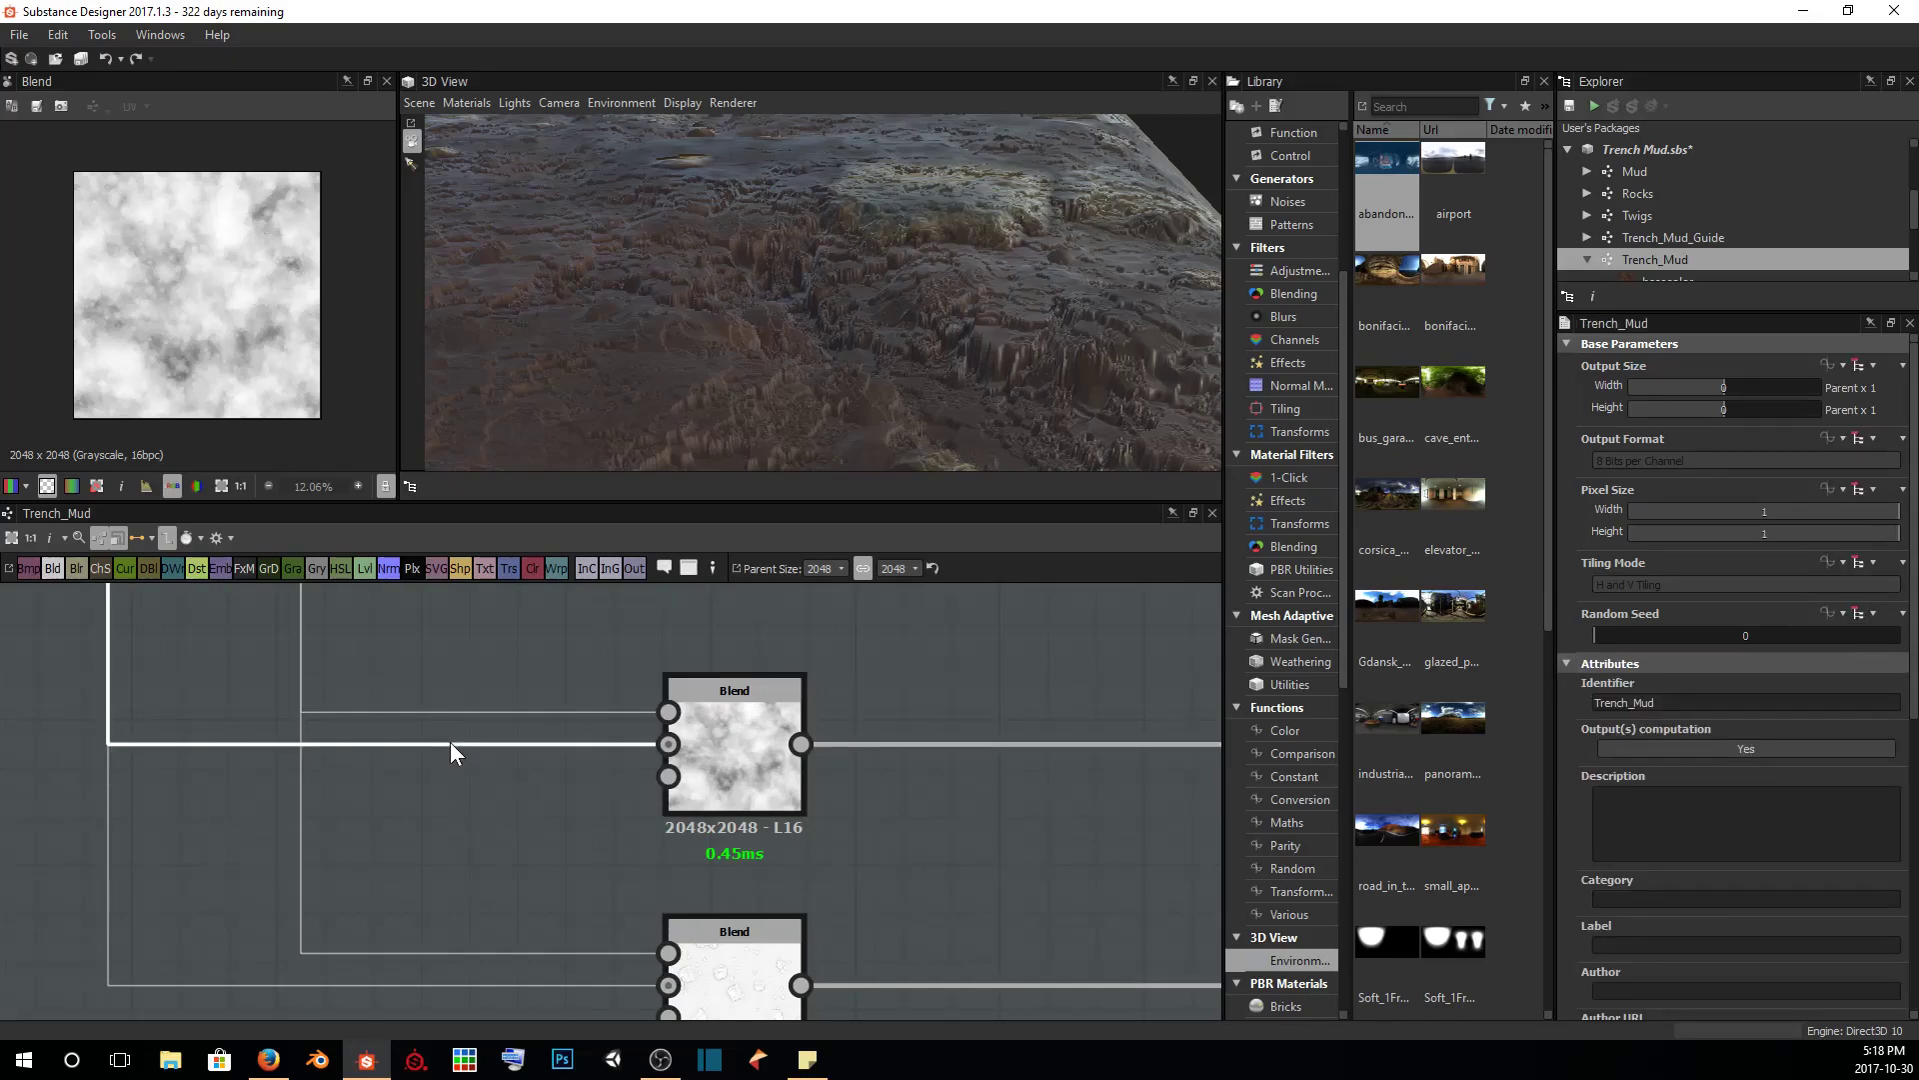
key(space)
text(lev)
key(Return)
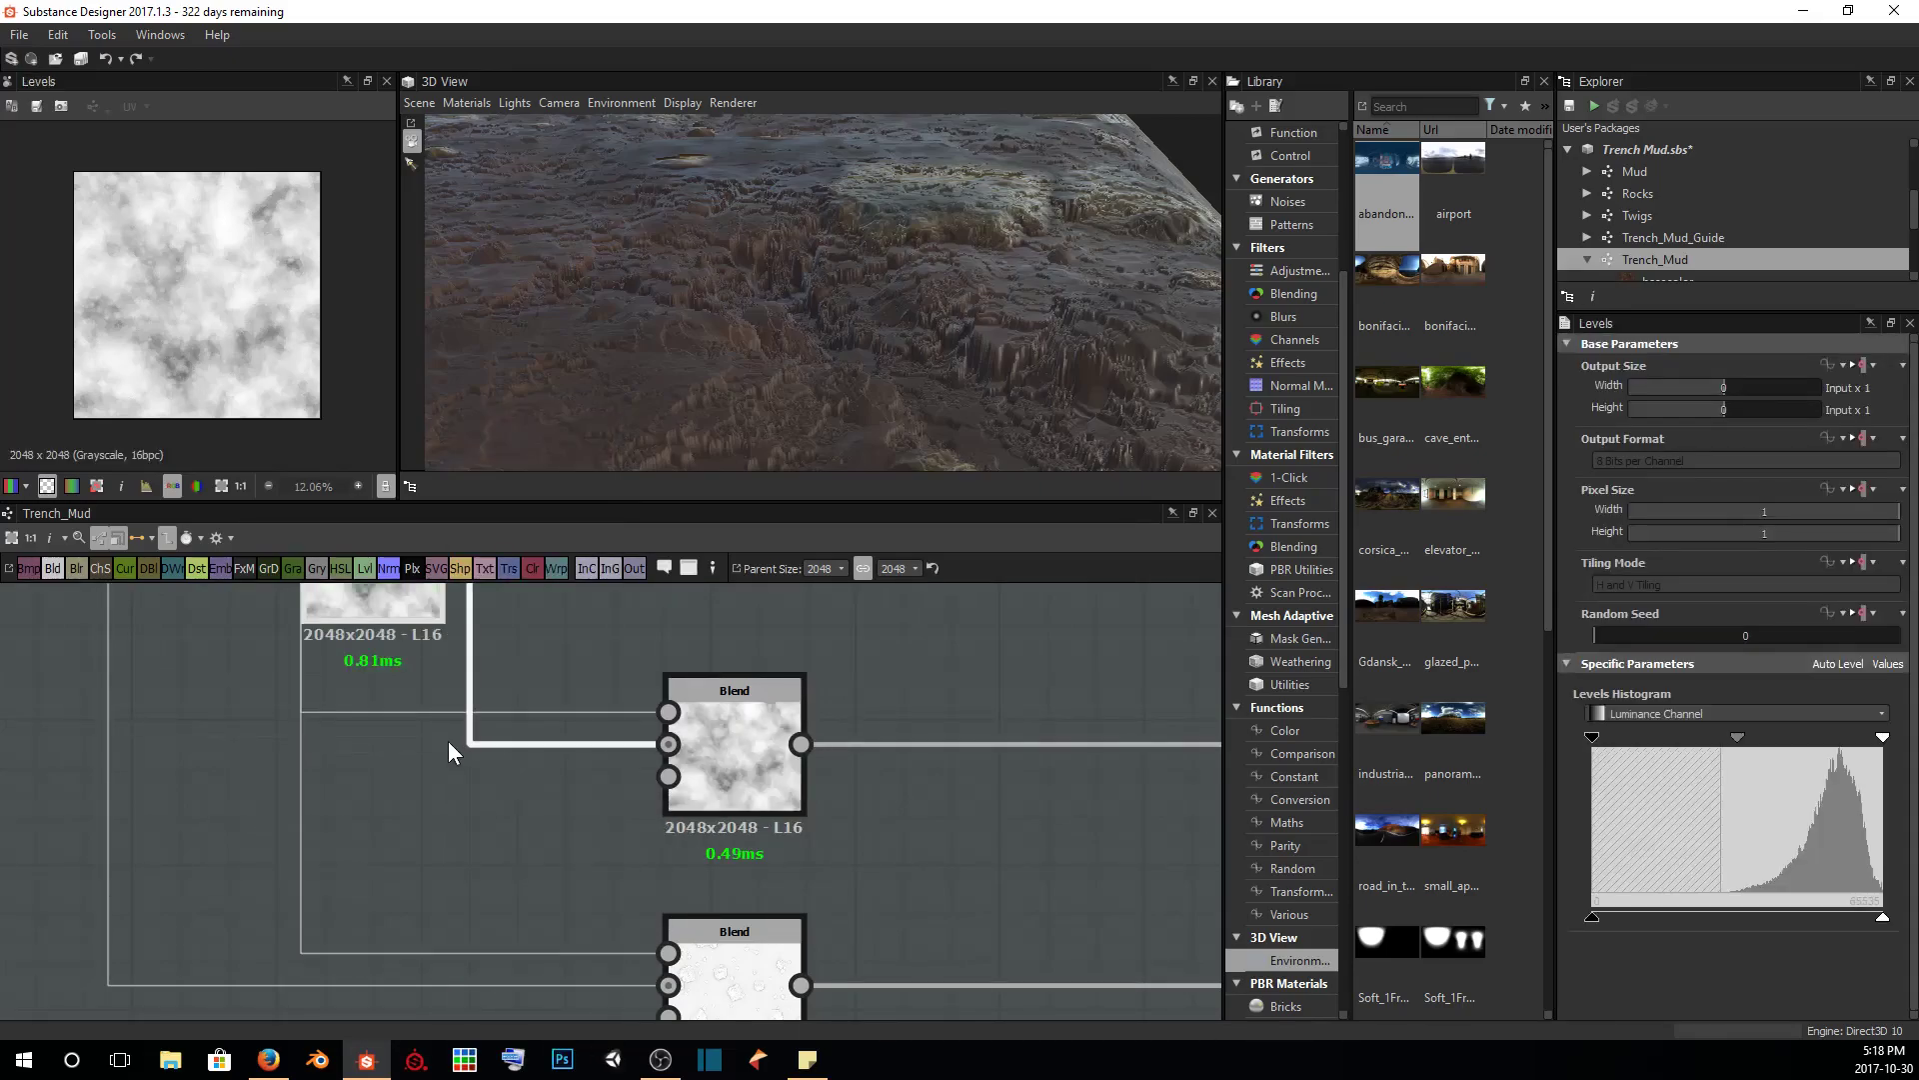
Preview Mud's base color, and lower the mud height Levels node's output white point to about the middle of its range
drag(405, 598, 448, 777)
scroll(489, 777, down, 2)
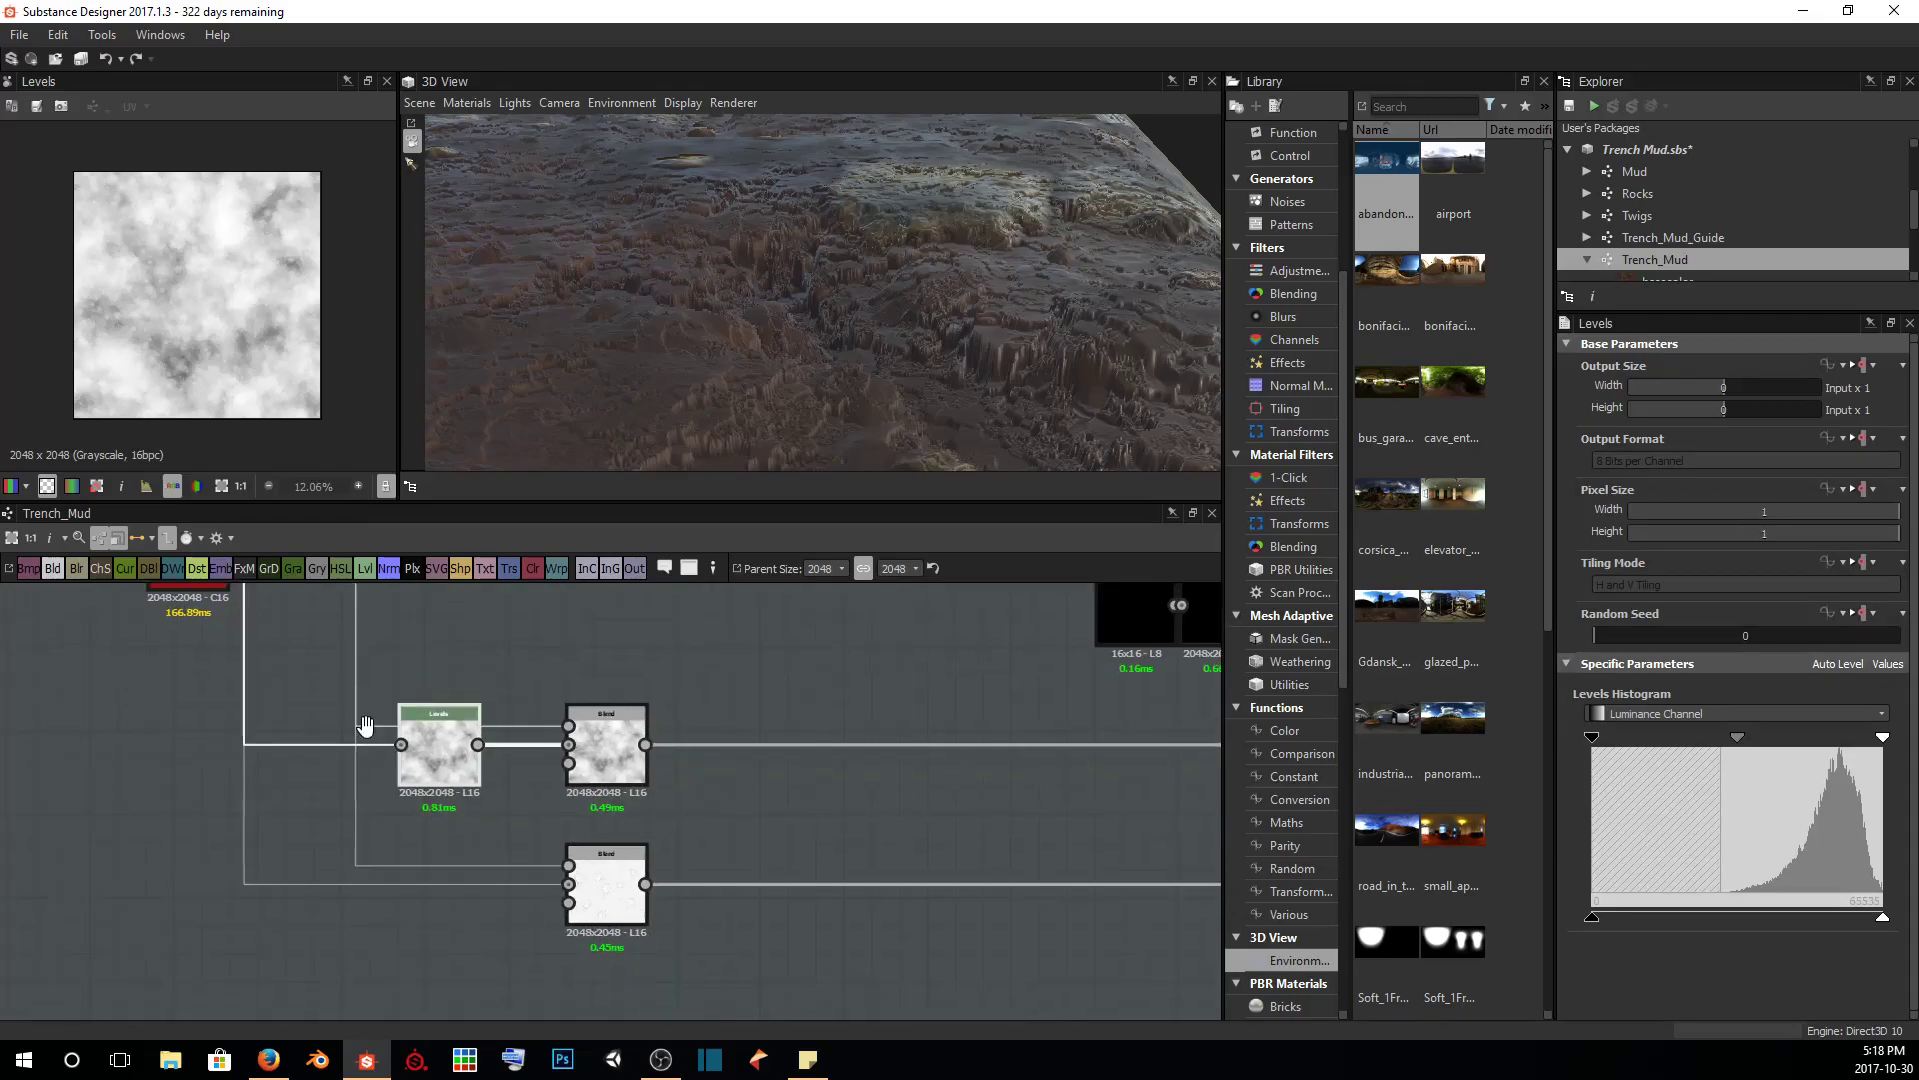
middle_drag(237, 597, 322, 716)
click(276, 674)
double_click(276, 673)
middle_drag(569, 990, 479, 881)
scroll(464, 801, up, 3)
click(440, 760)
click(440, 760)
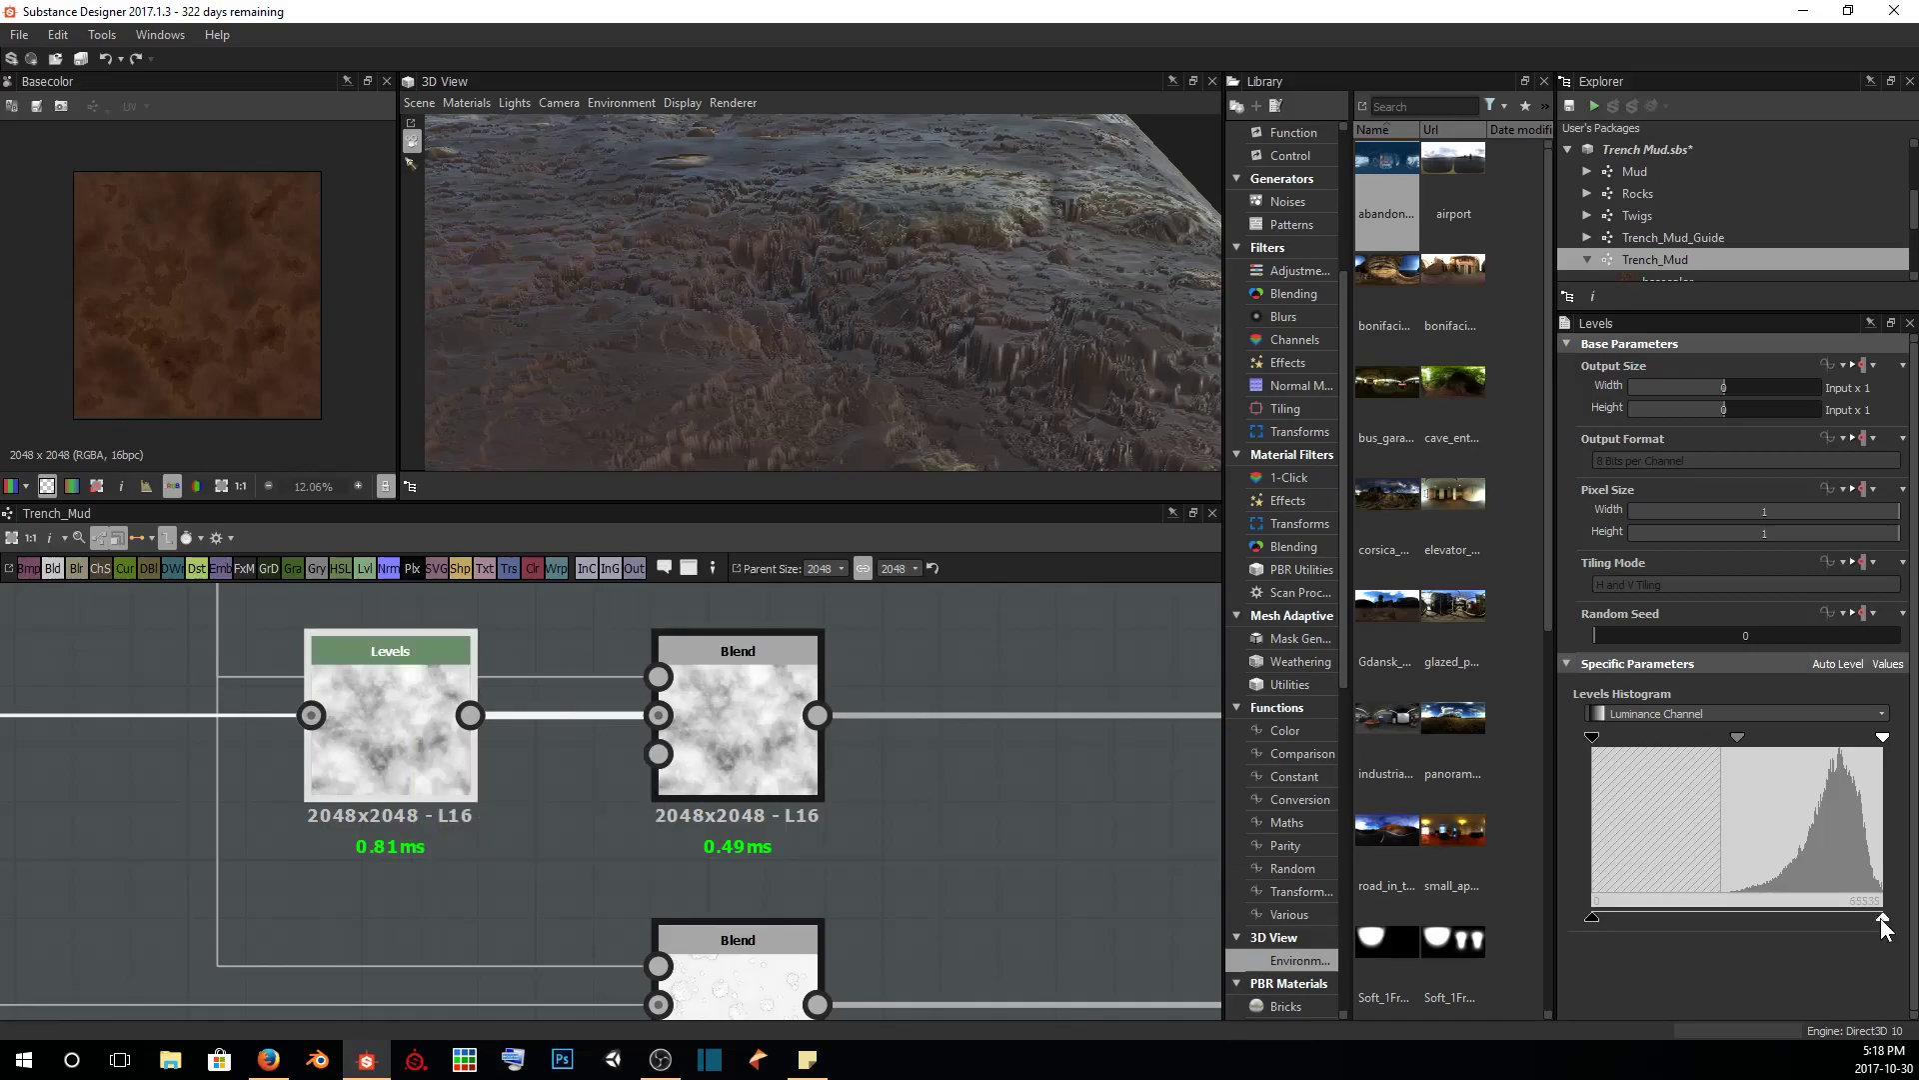
drag(1880, 919, 1745, 927)
mouse_move(873, 378)
mouse_down()
mouse_move(876, 314)
mouse_move(886, 345)
mouse_move(628, 279)
mouse_move(762, 298)
mouse_move(879, 386)
mouse_move(926, 312)
mouse_move(894, 400)
mouse_up()
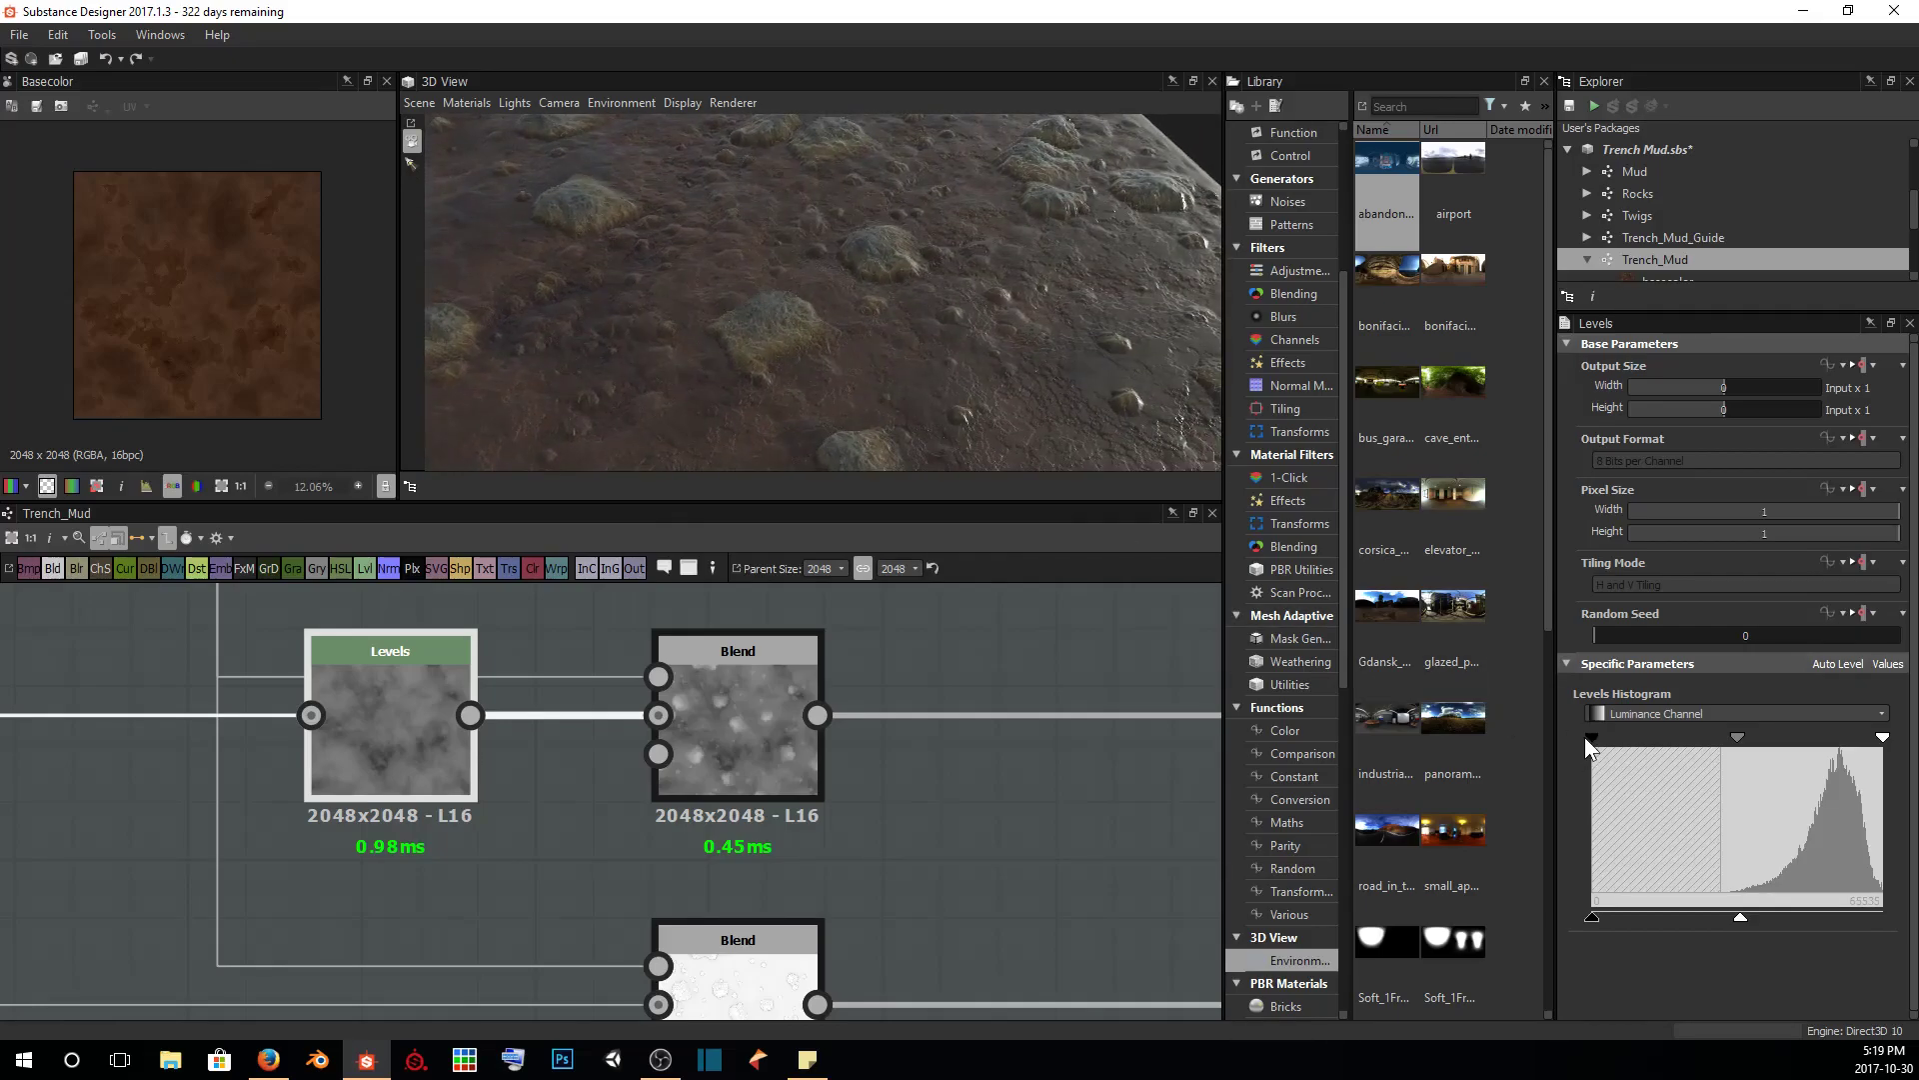
drag(905, 334, 872, 242)
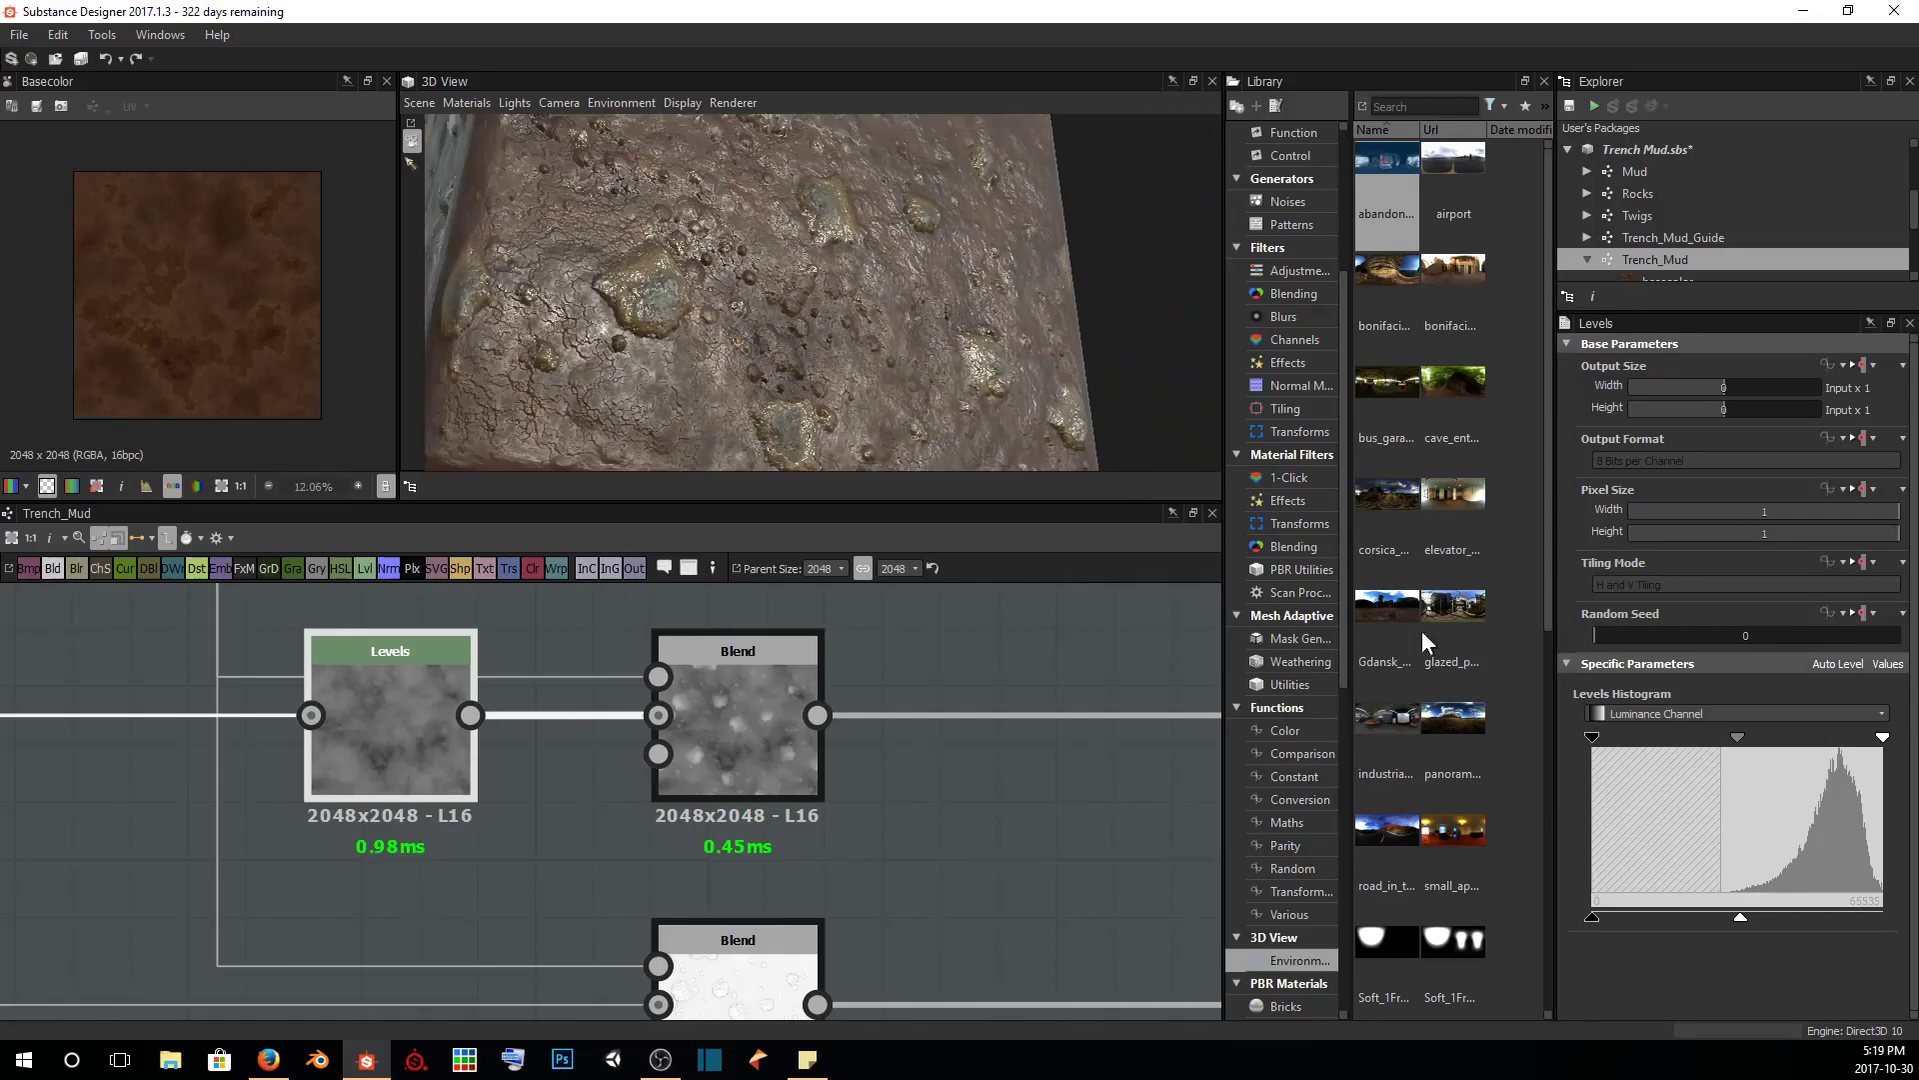
Raise the mud height Levels node's input black point to where its histogram begins
drag(1593, 736, 1719, 739)
mouse_move(768, 277)
mouse_down()
mouse_move(735, 362)
mouse_move(858, 268)
mouse_move(817, 386)
mouse_move(794, 321)
mouse_move(831, 326)
mouse_move(848, 284)
mouse_move(821, 236)
mouse_move(858, 222)
mouse_move(840, 290)
mouse_move(844, 268)
mouse_move(747, 260)
mouse_up()
scroll(819, 385, up, 7)
drag(748, 260, 904, 322)
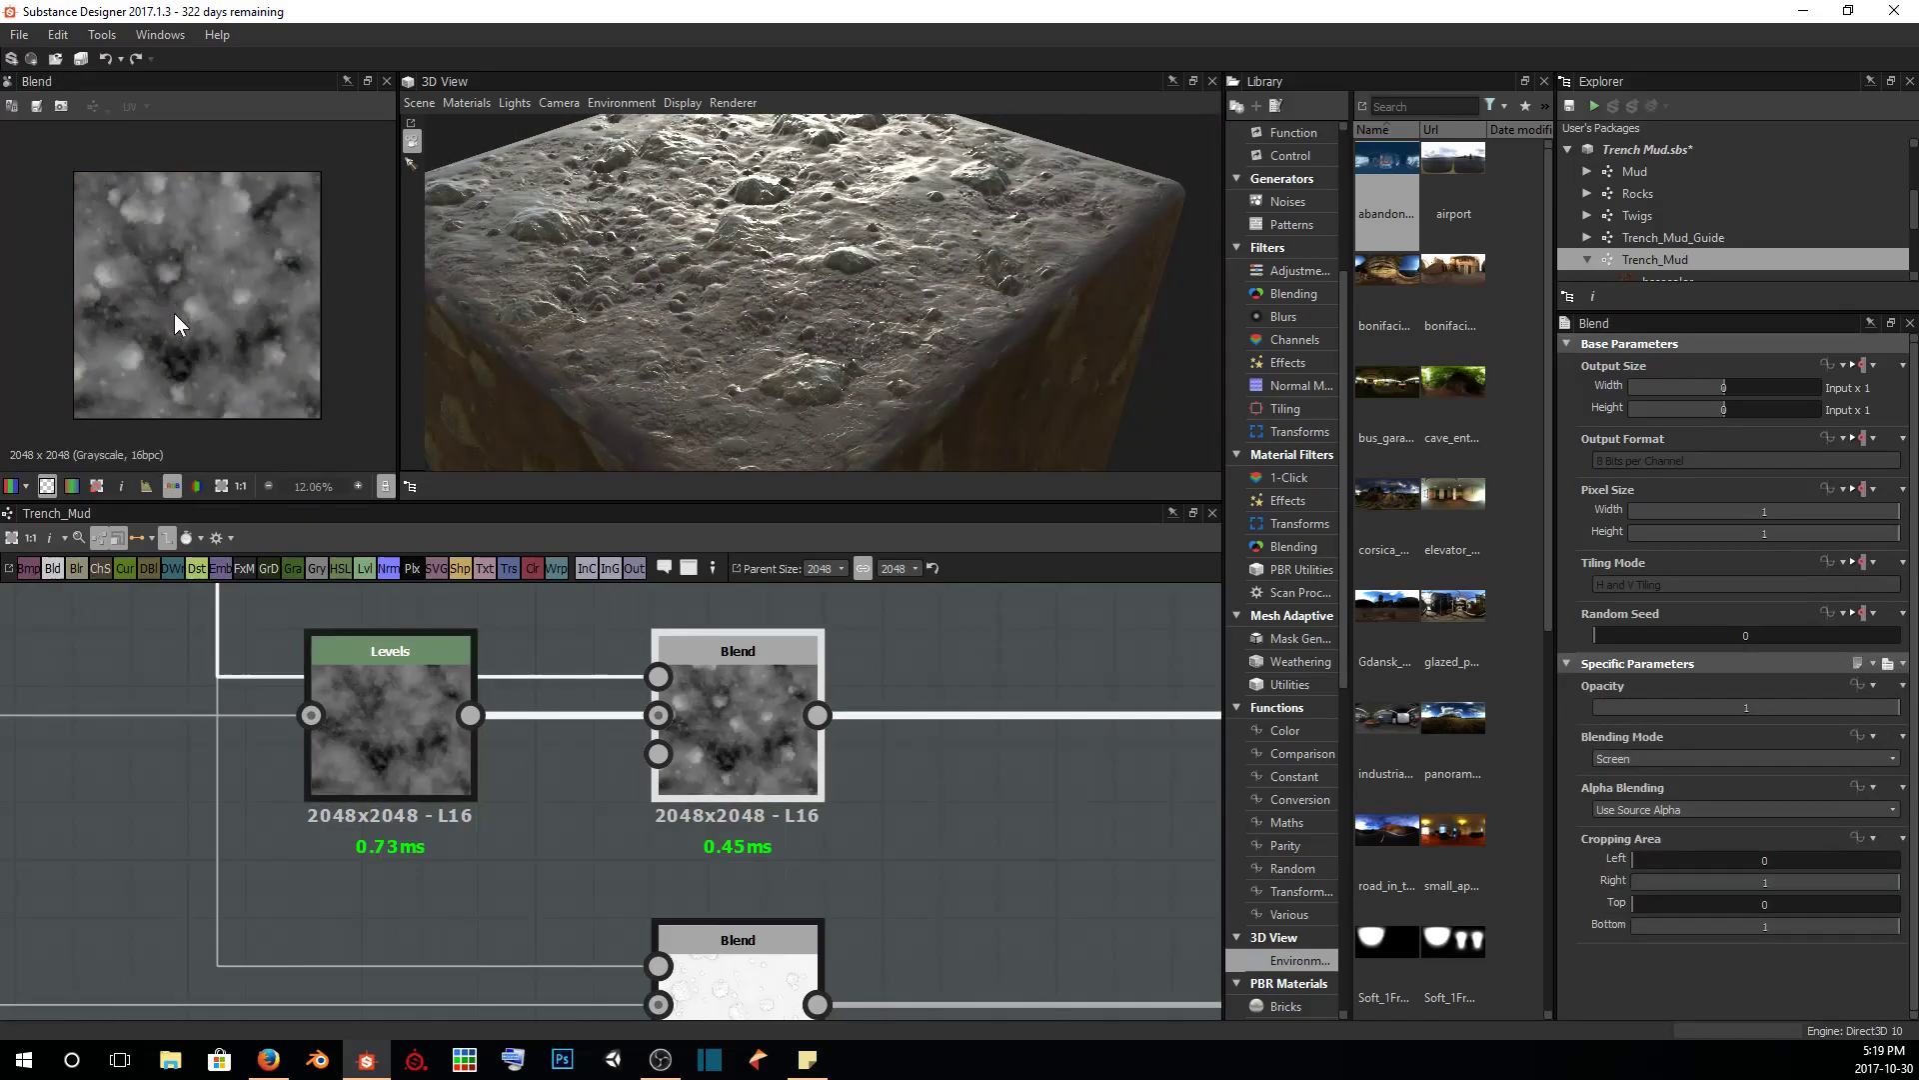
Examine the height Blend node's output up close and the rocks' displacement on the 3D mesh
scroll(174, 320, up, 2)
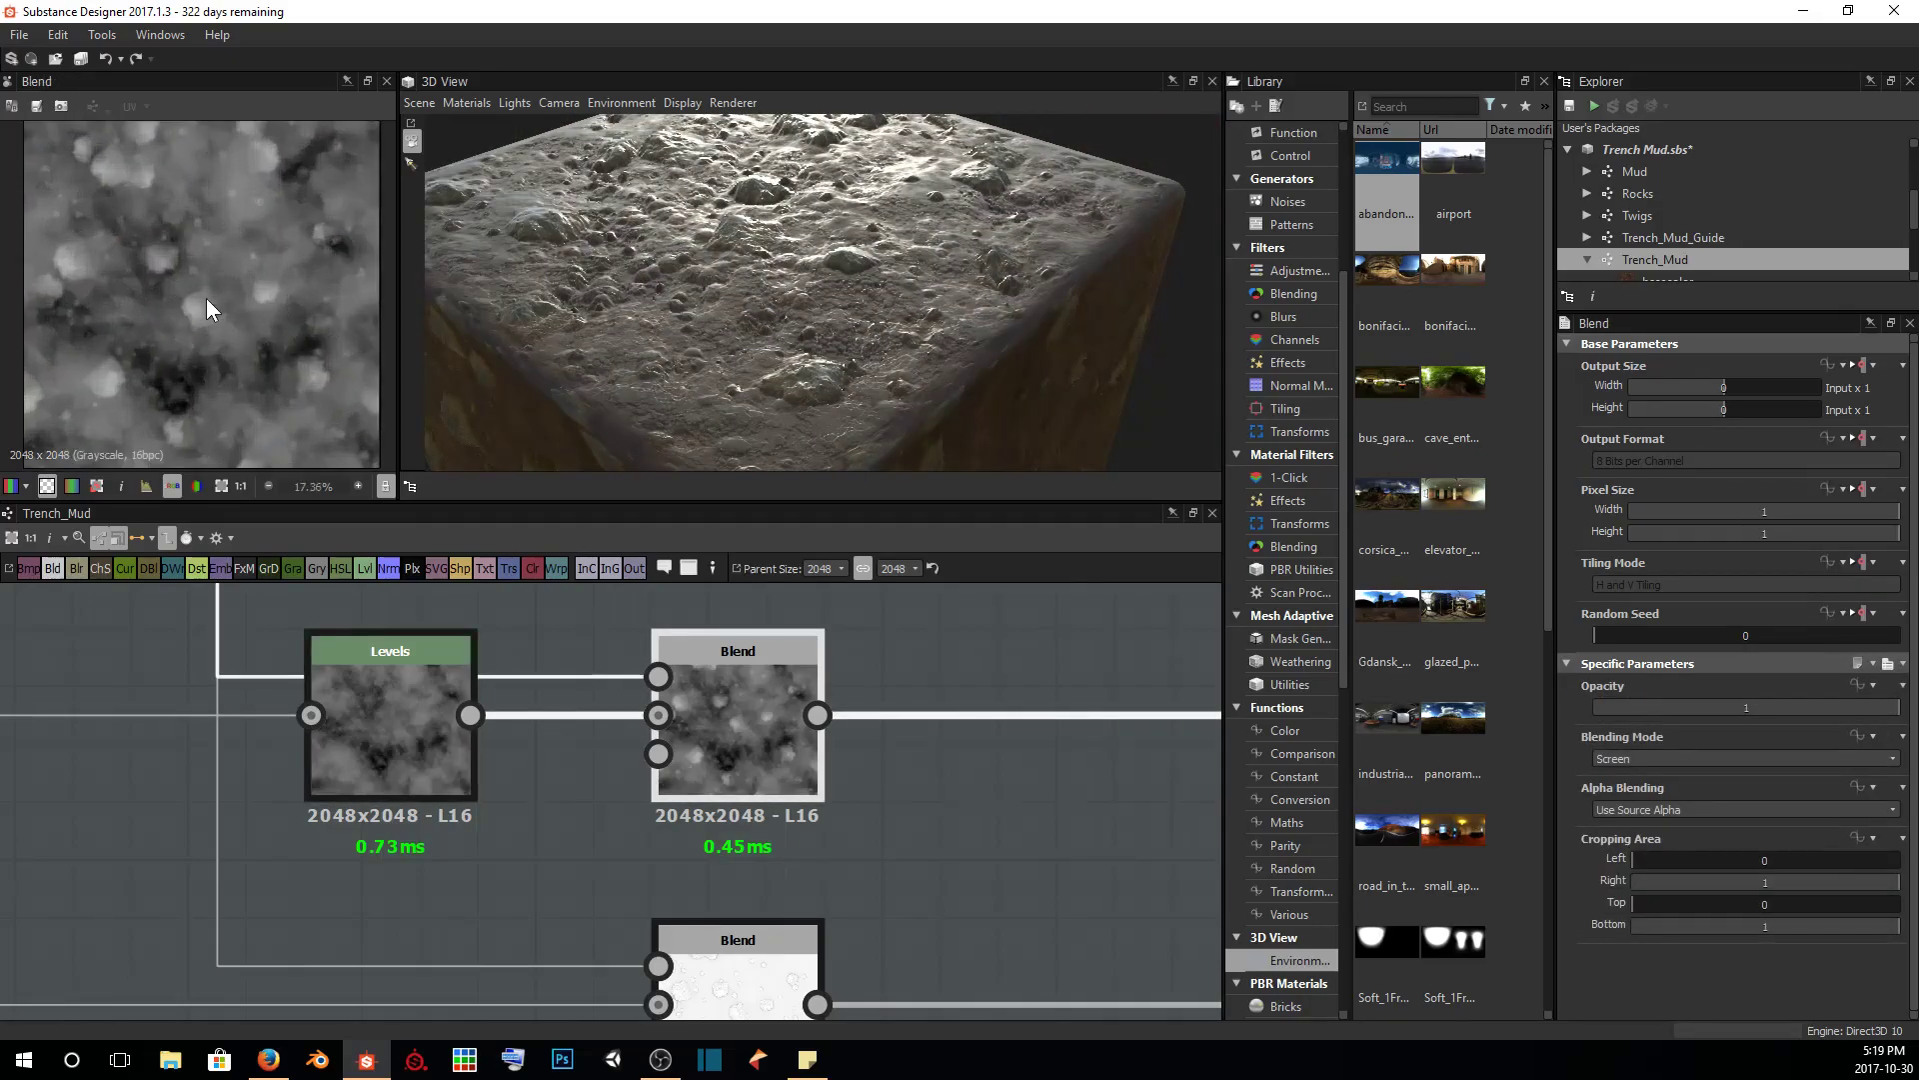
scroll(206, 298, up, 3)
middle_drag(224, 362, 213, 321)
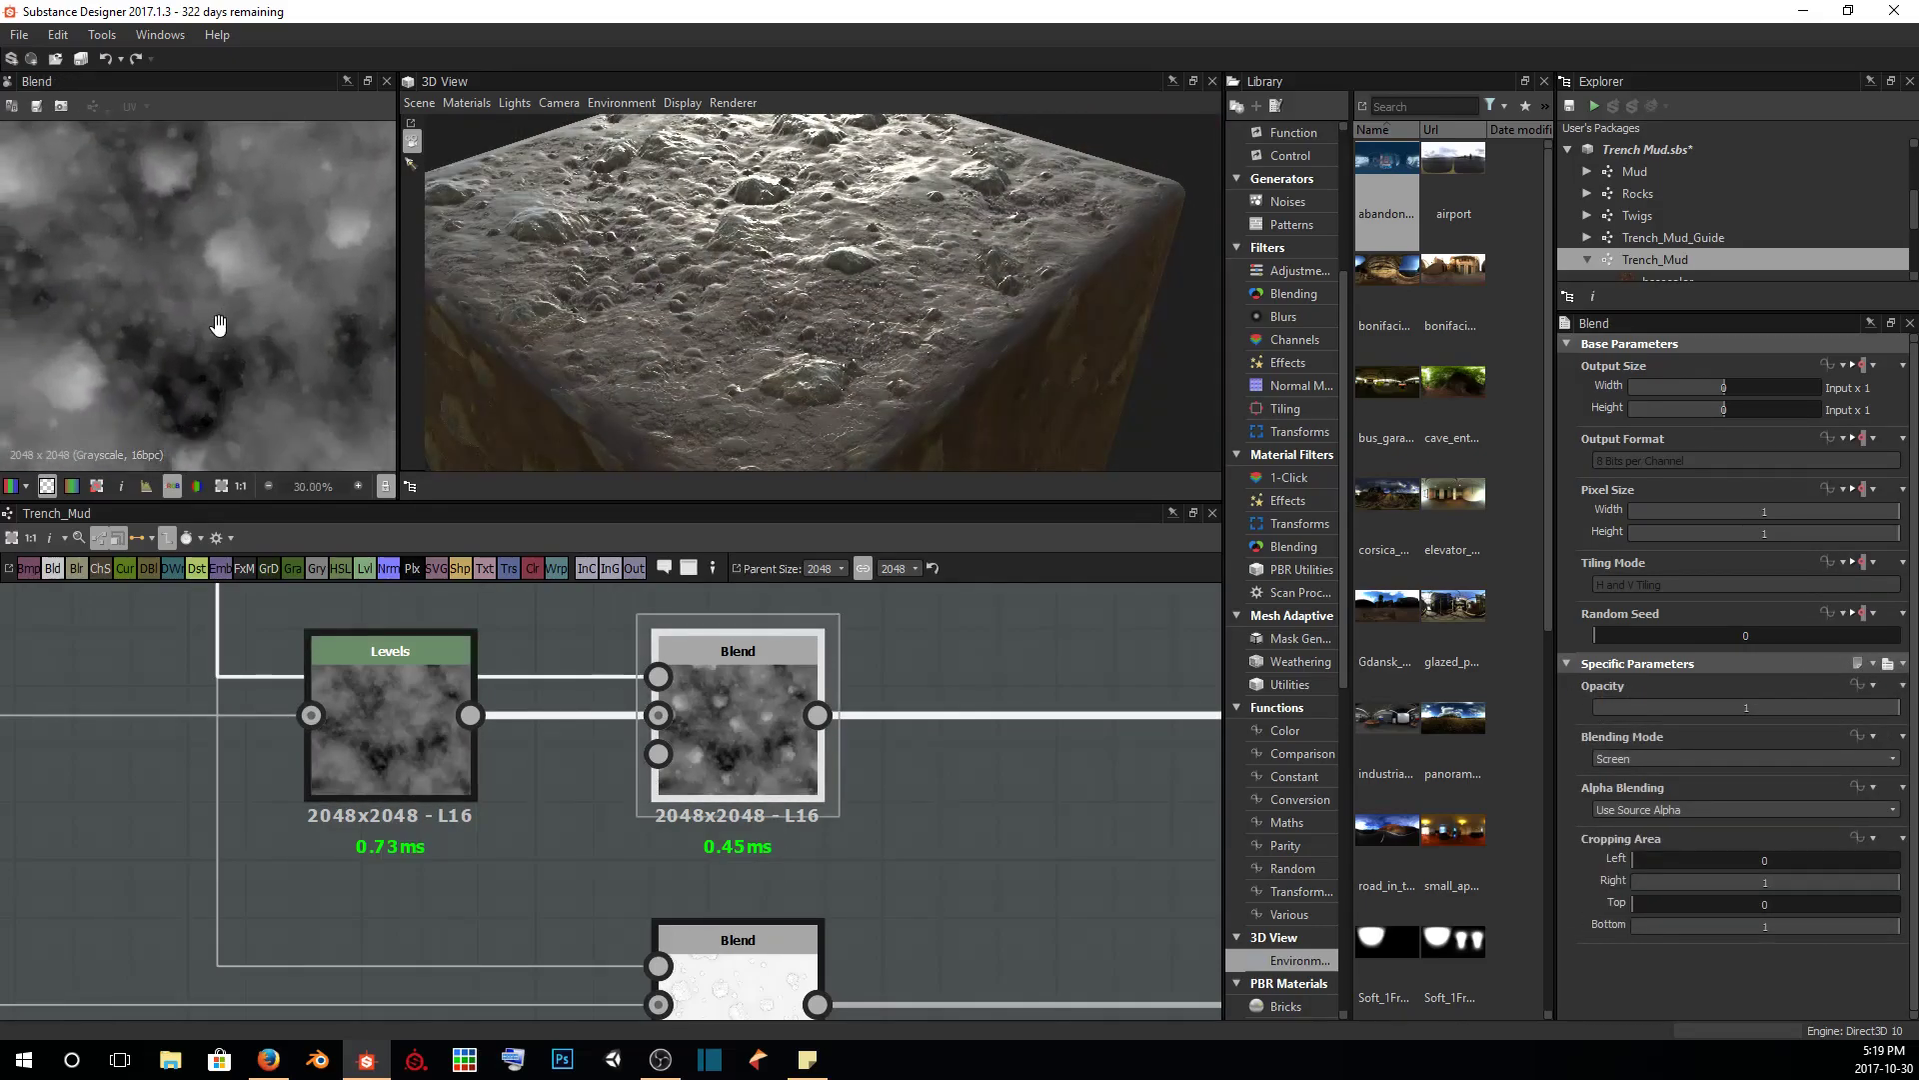
drag(830, 268, 1092, 274)
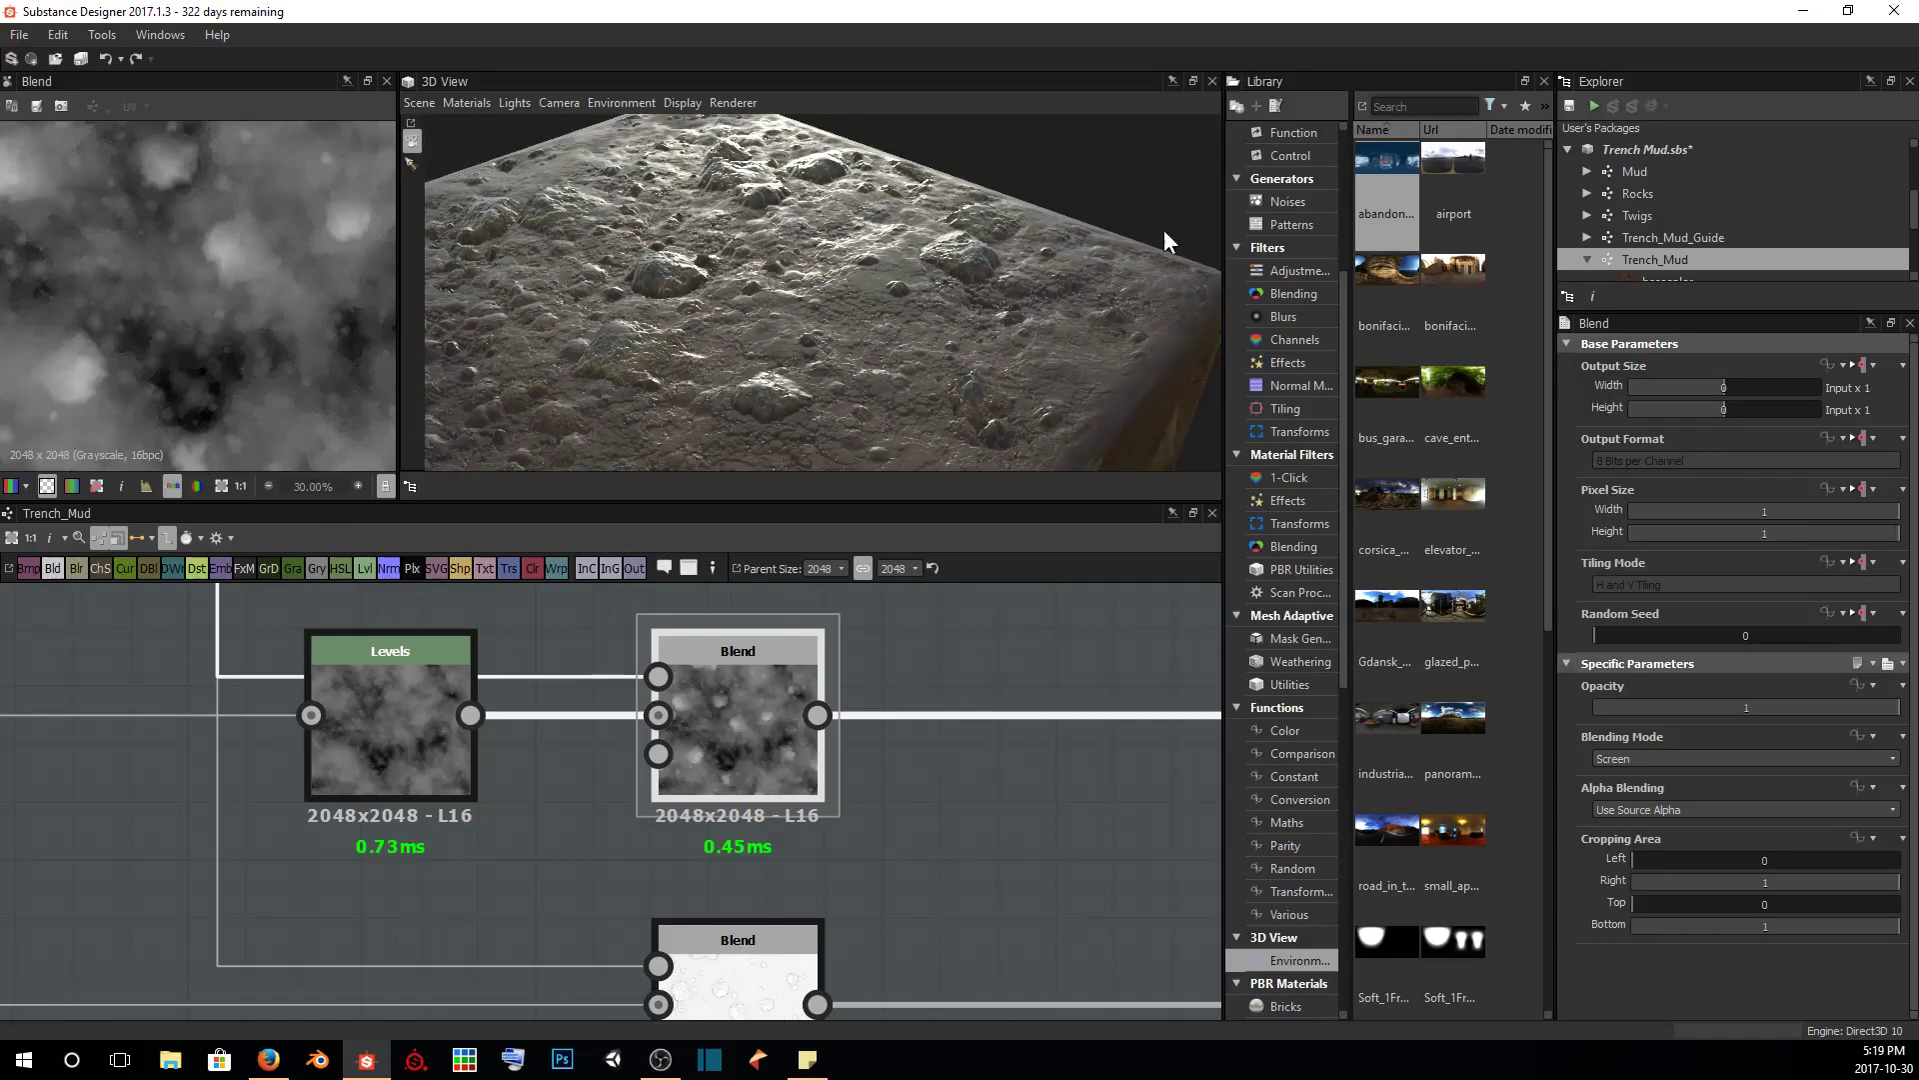
drag(1058, 291, 880, 354)
Preview the ambient occlusion Blend node's output and its blend settings
middle_drag(1004, 827, 888, 764)
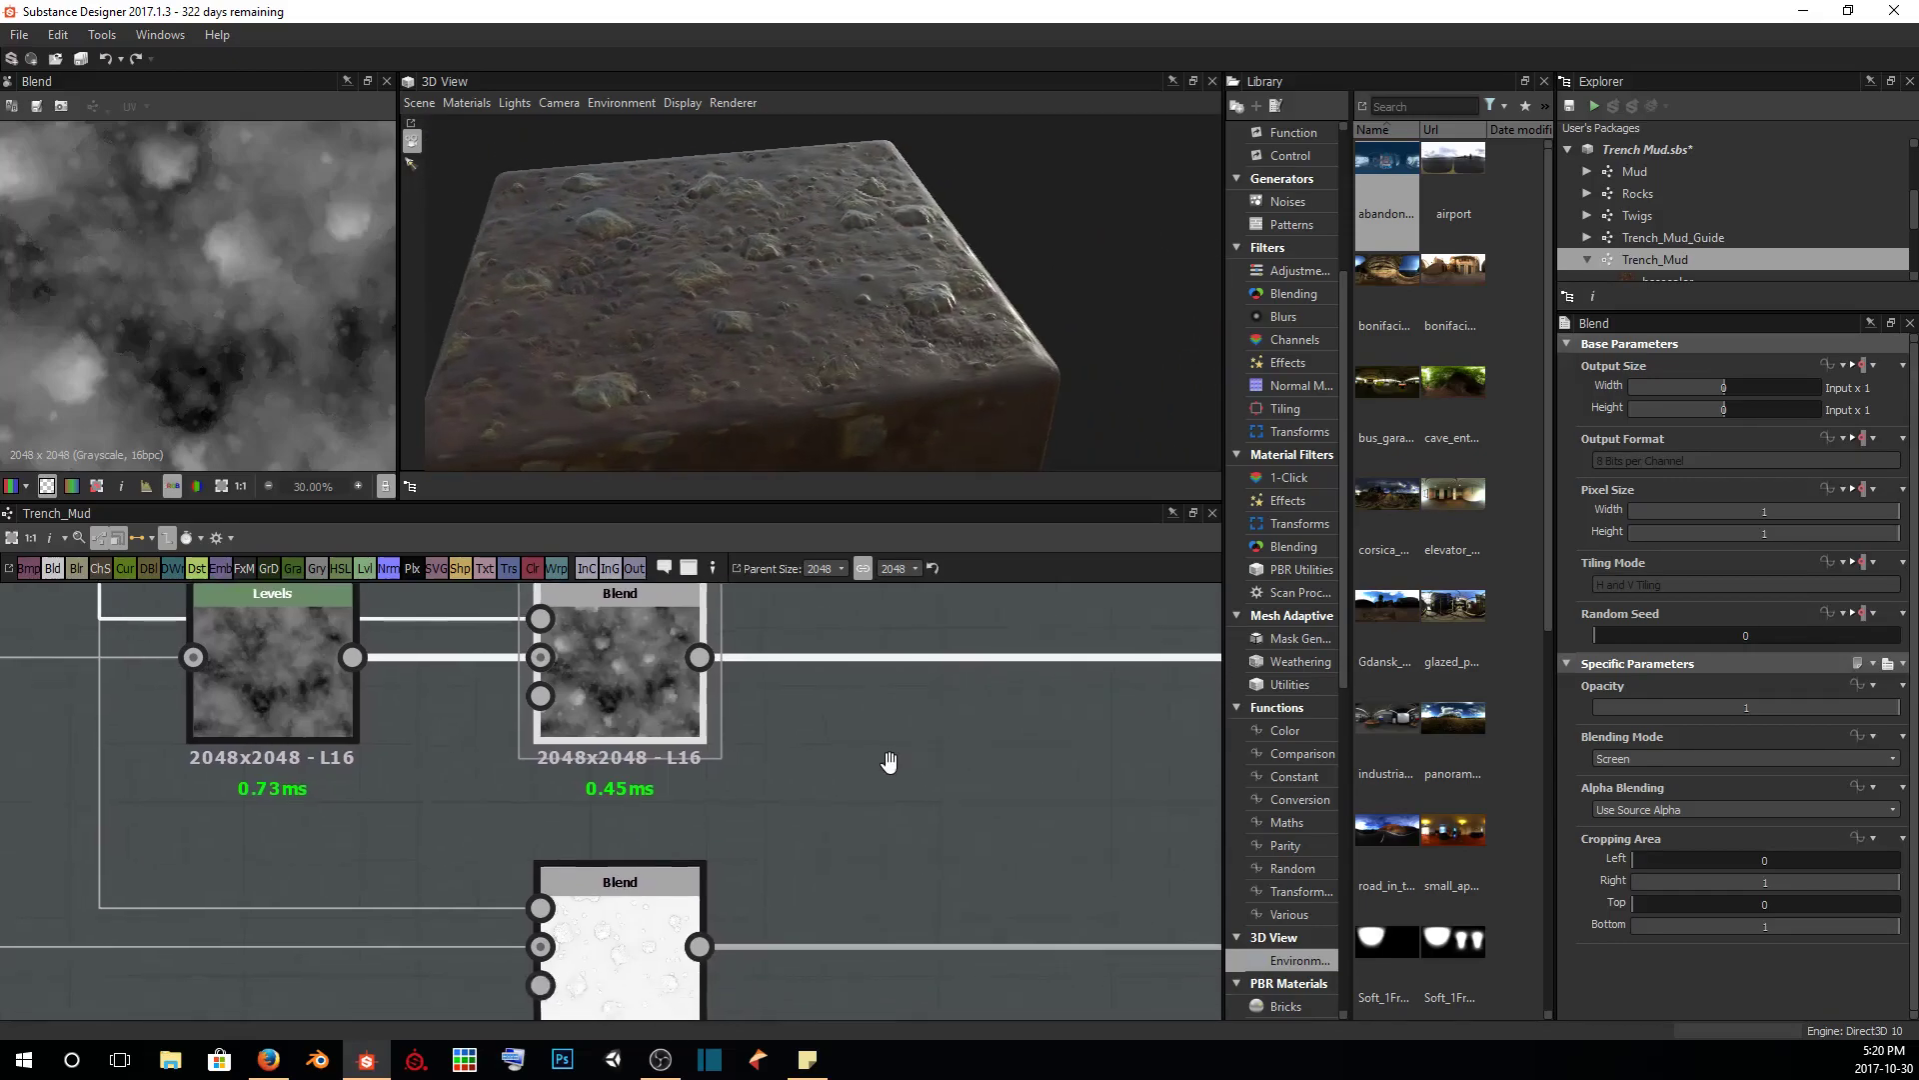
middle_drag(952, 912, 913, 799)
scroll(914, 799, down, 2)
middle_drag(748, 875, 806, 821)
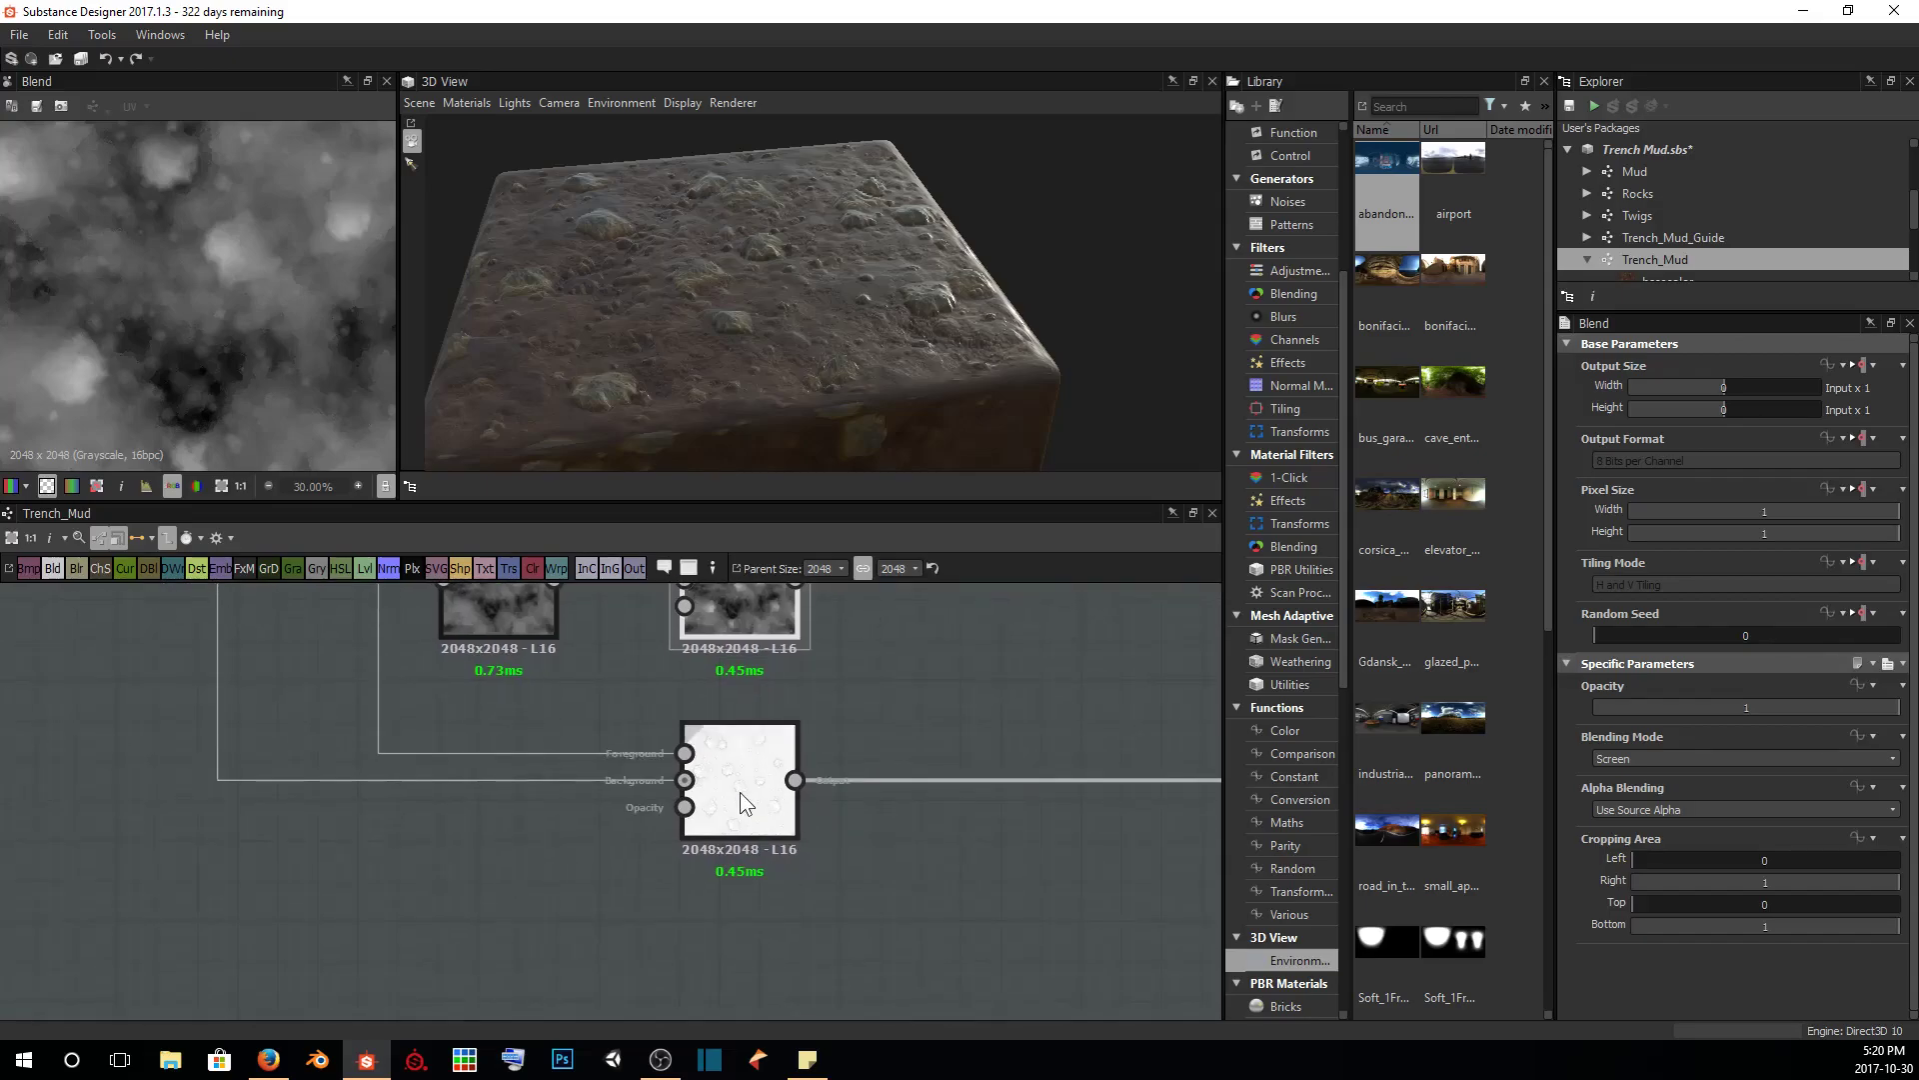
click(740, 792)
double_click(739, 792)
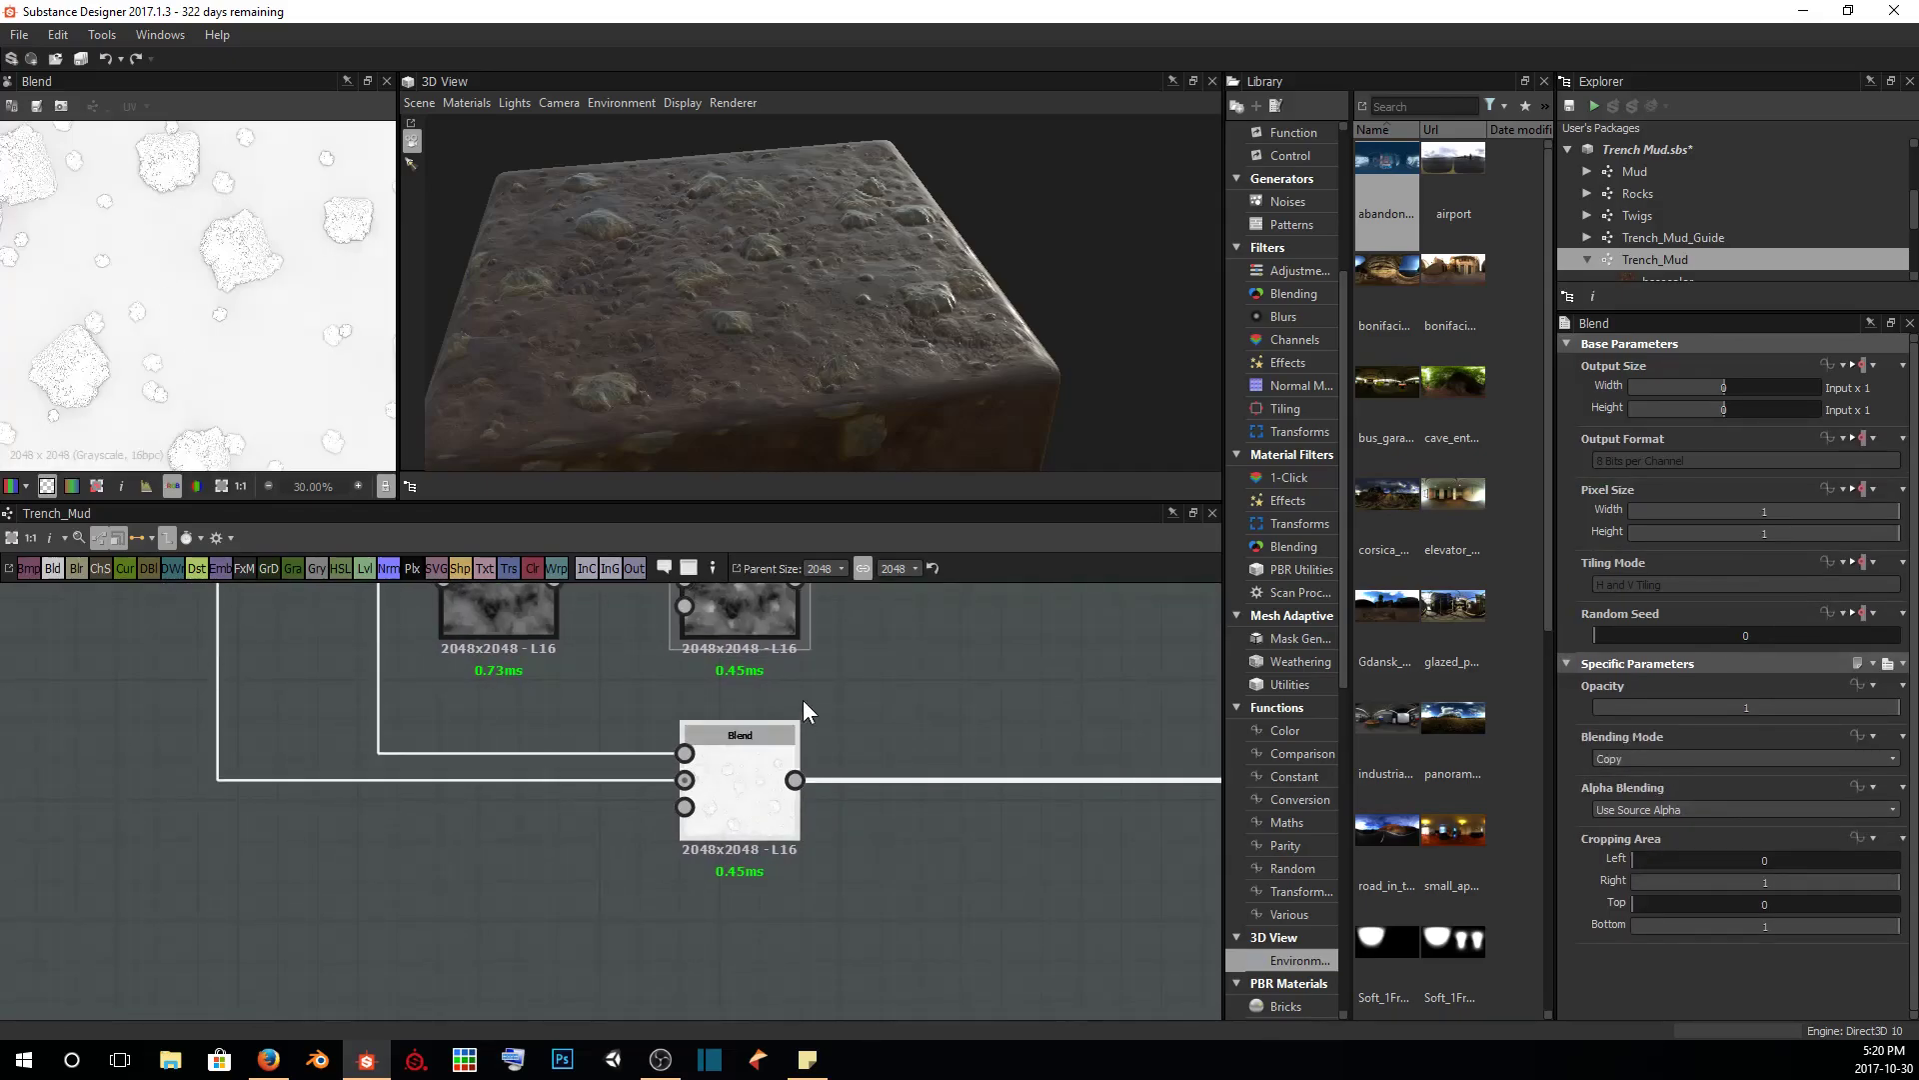
scroll(802, 698, up, 2)
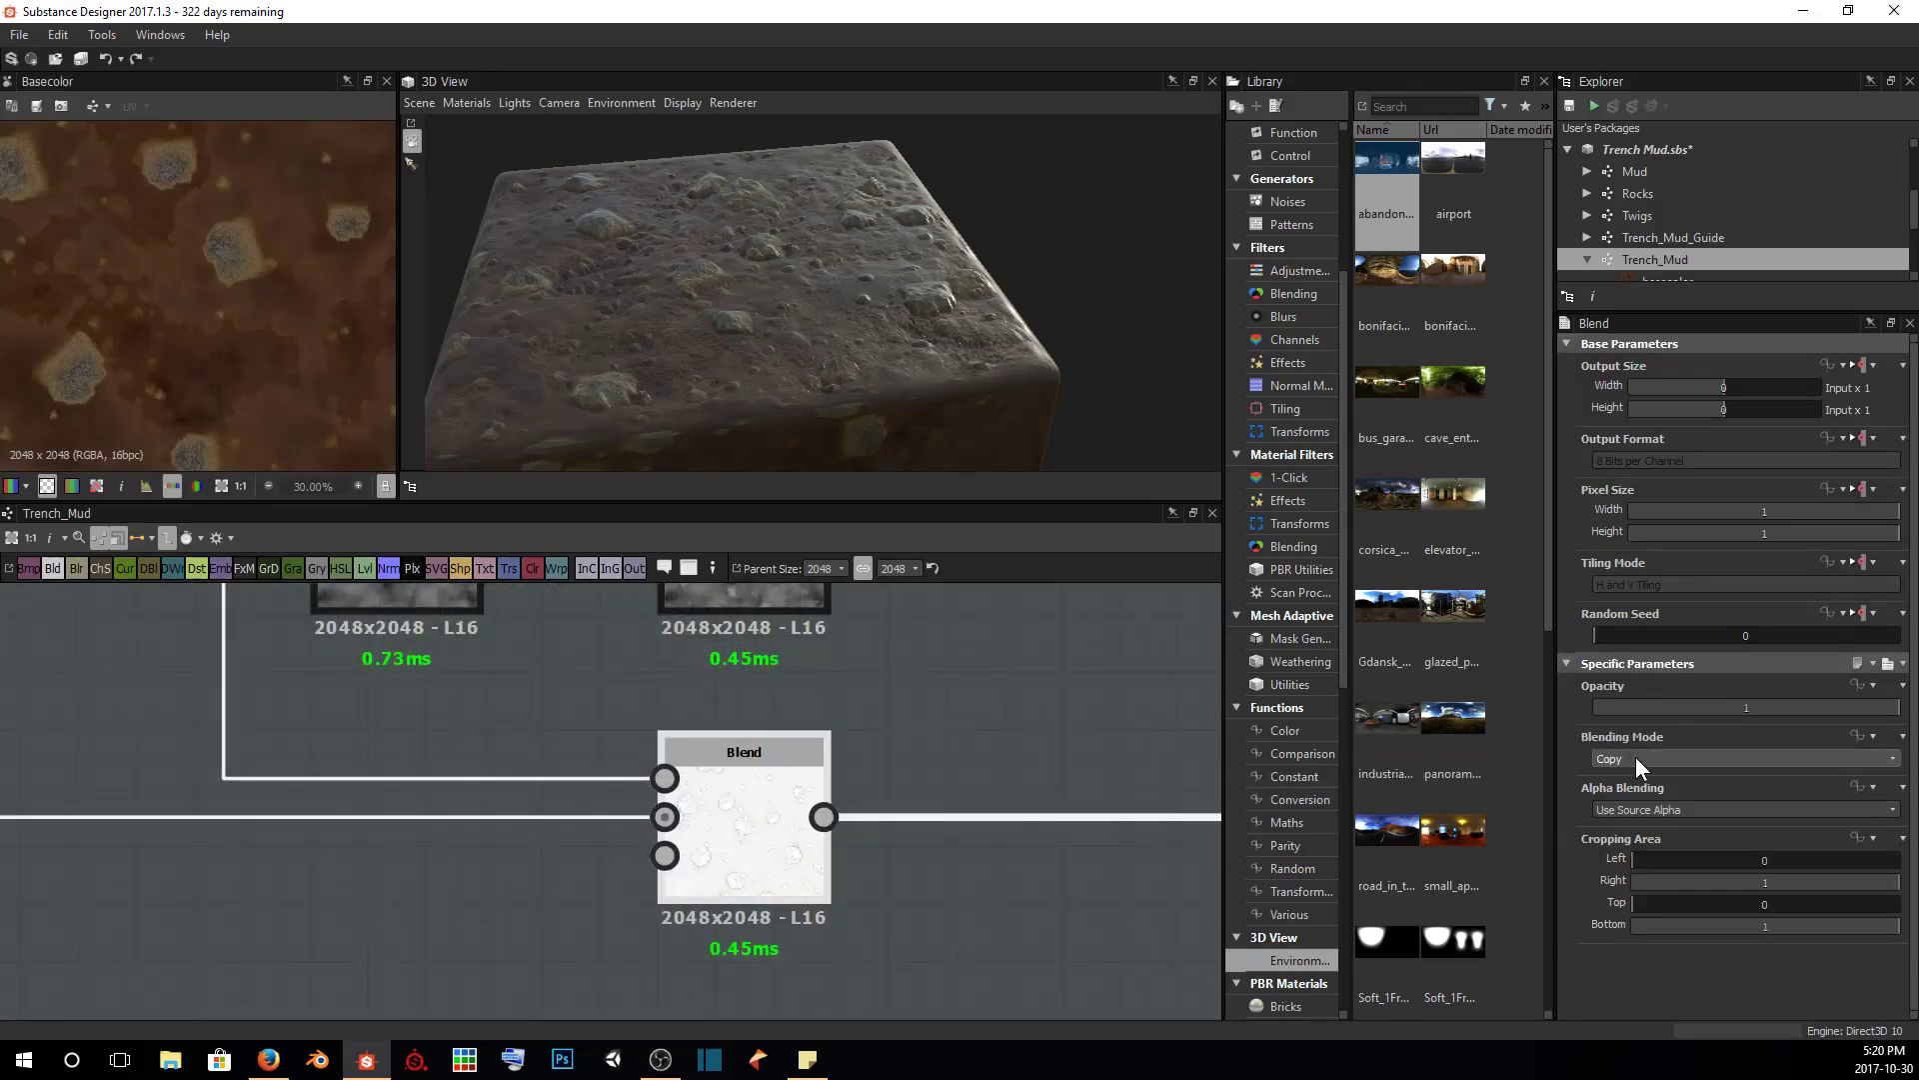
Connect the rock mask Levels output to the Opacity input of the ambient occlusion Blend node
scroll(867, 705, down, 5)
middle_drag(837, 701, 771, 931)
scroll(771, 931, down, 3)
middle_drag(748, 825, 733, 945)
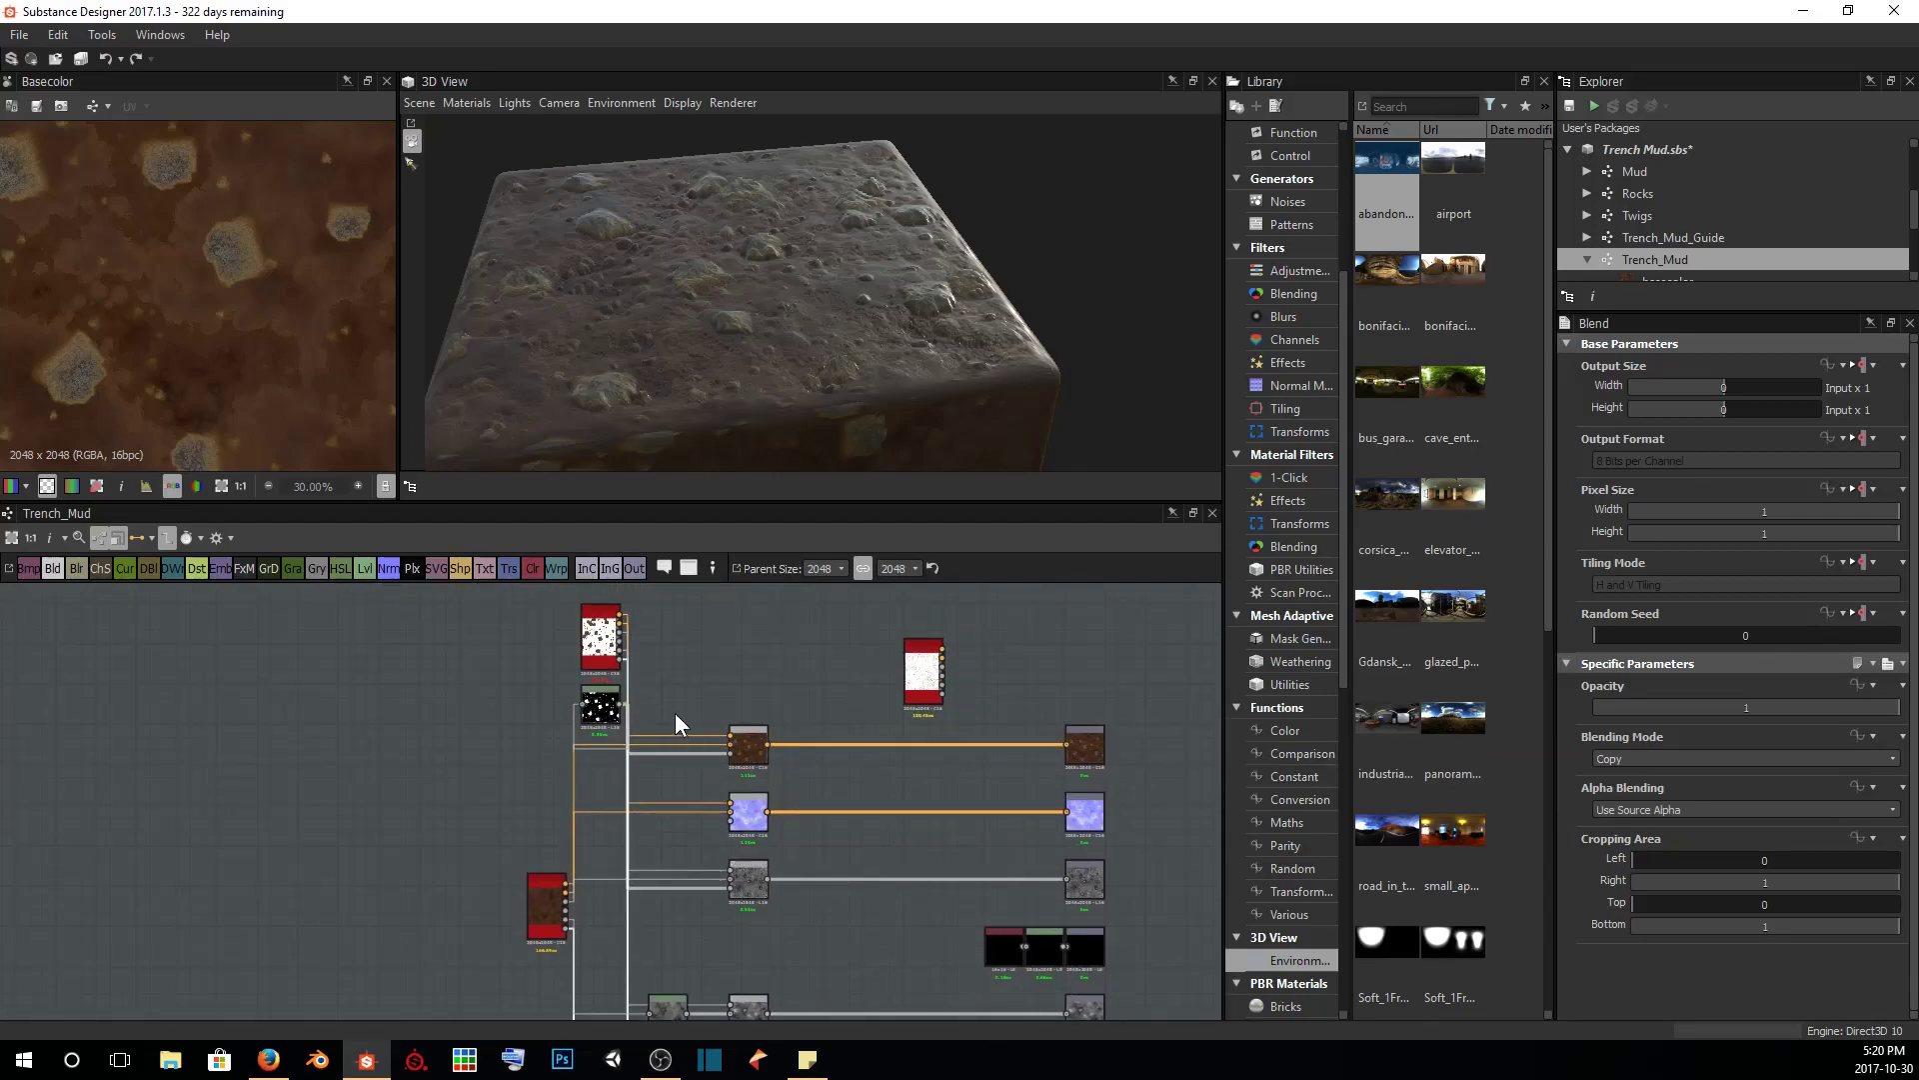
scroll(683, 765, down, 1)
middle_drag(686, 736, 696, 671)
scroll(690, 704, down, 1)
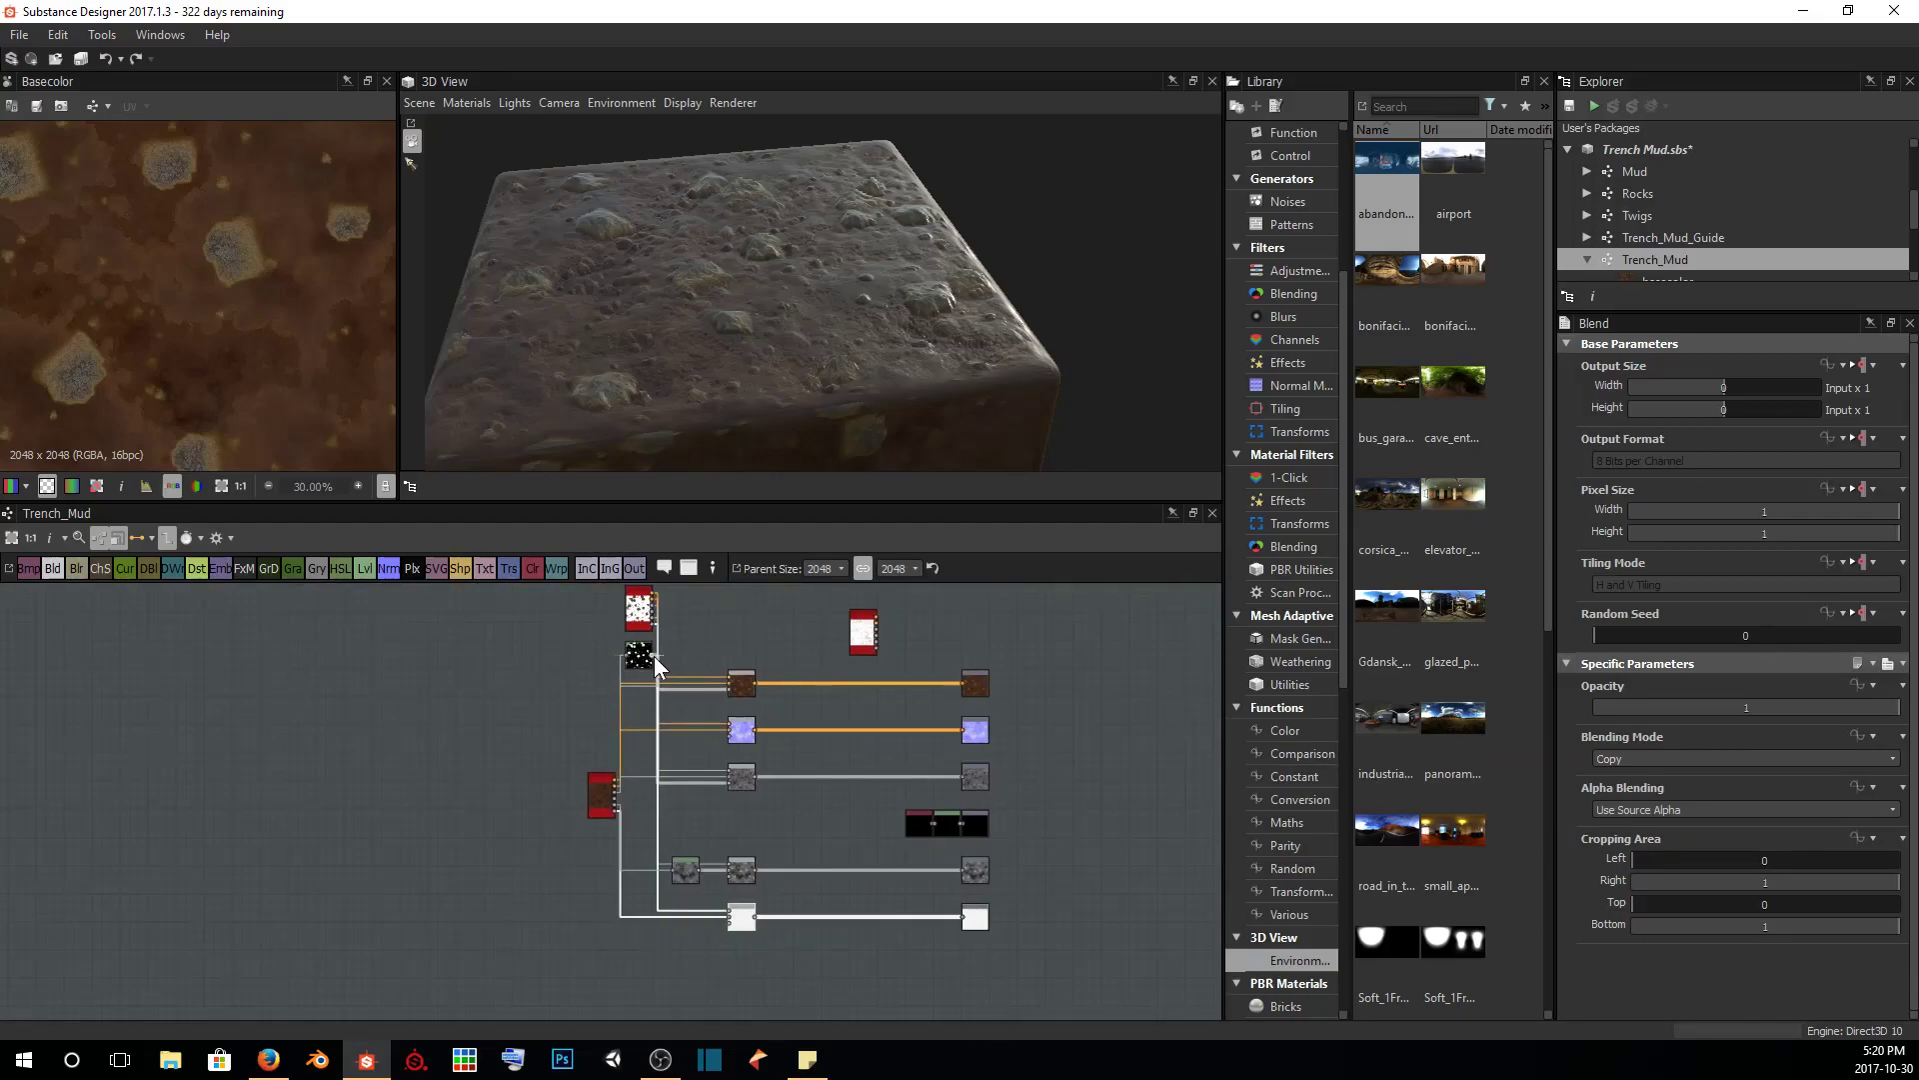
drag(654, 656, 673, 861)
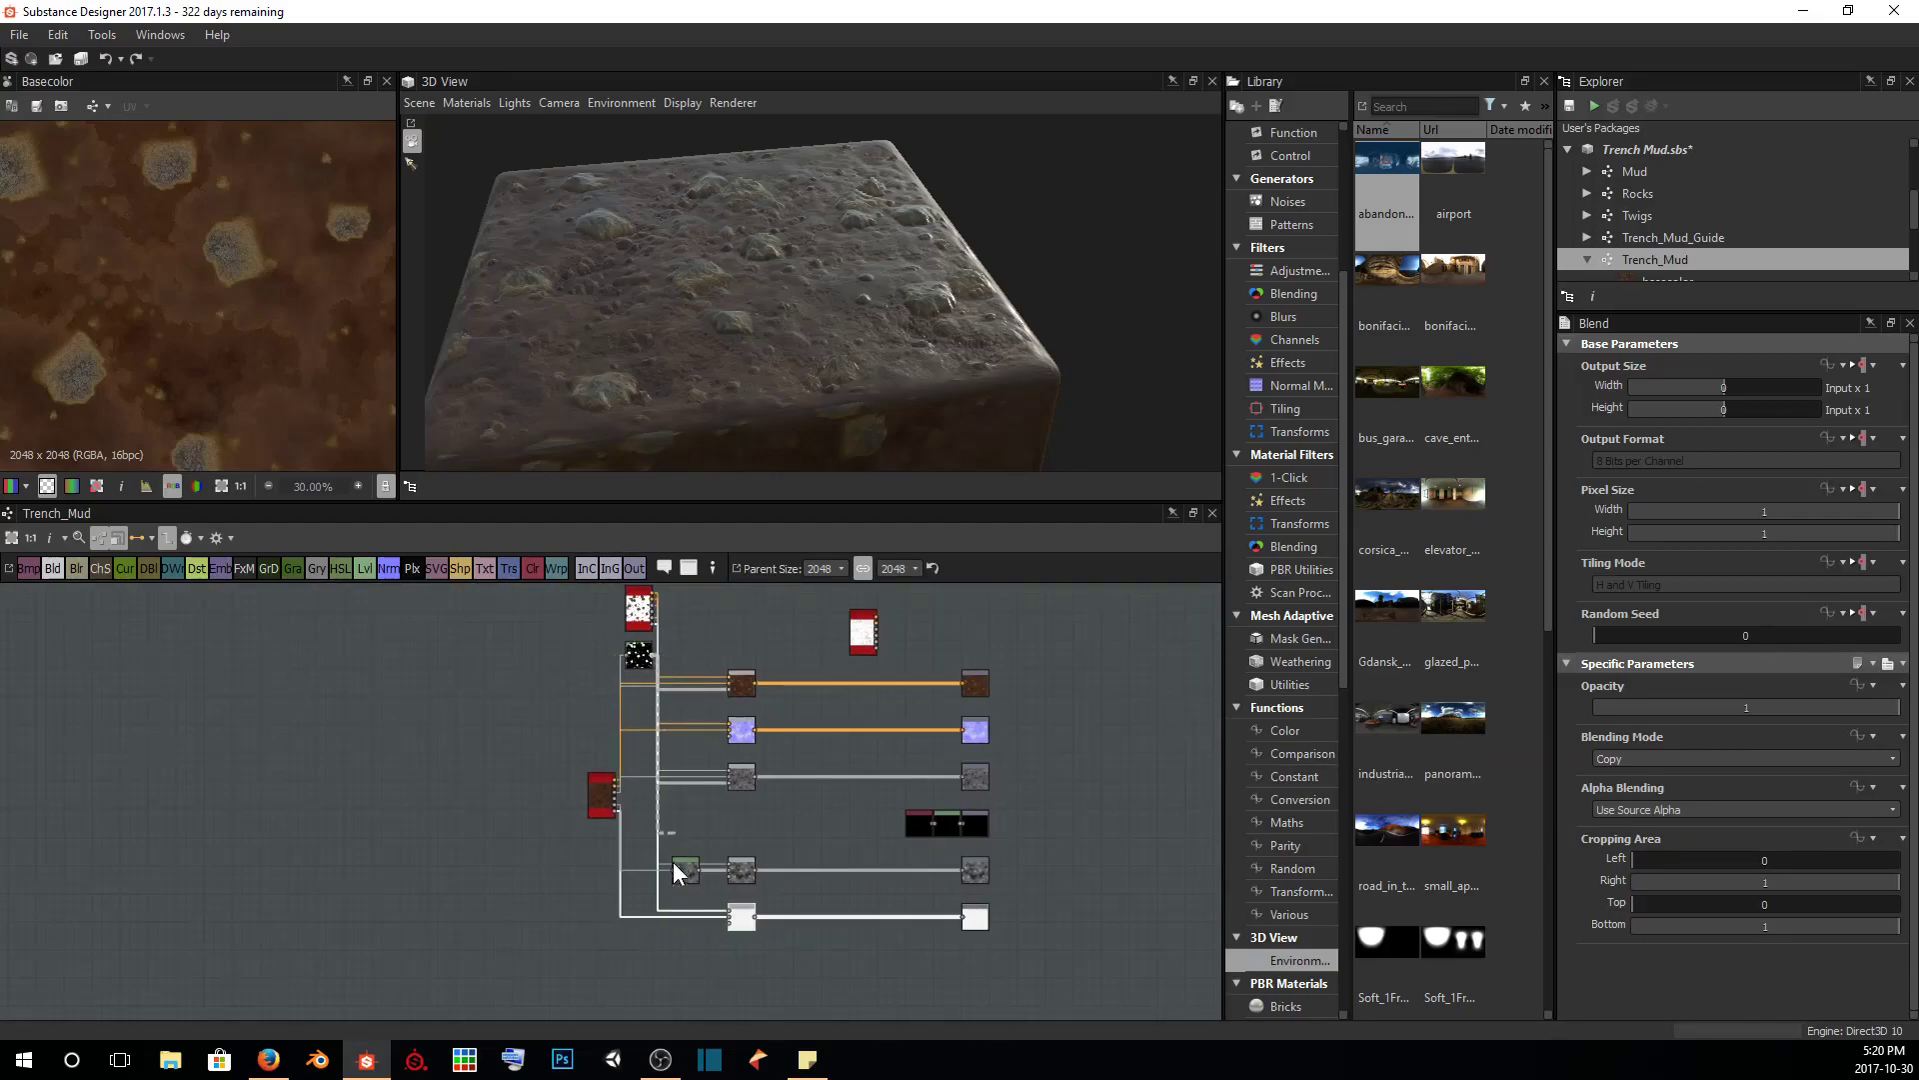
Examine the masked ambient occlusion Blend's output up close and the rocks and mud on the 3D mesh
double_click(742, 921)
scroll(280, 380, up, 4)
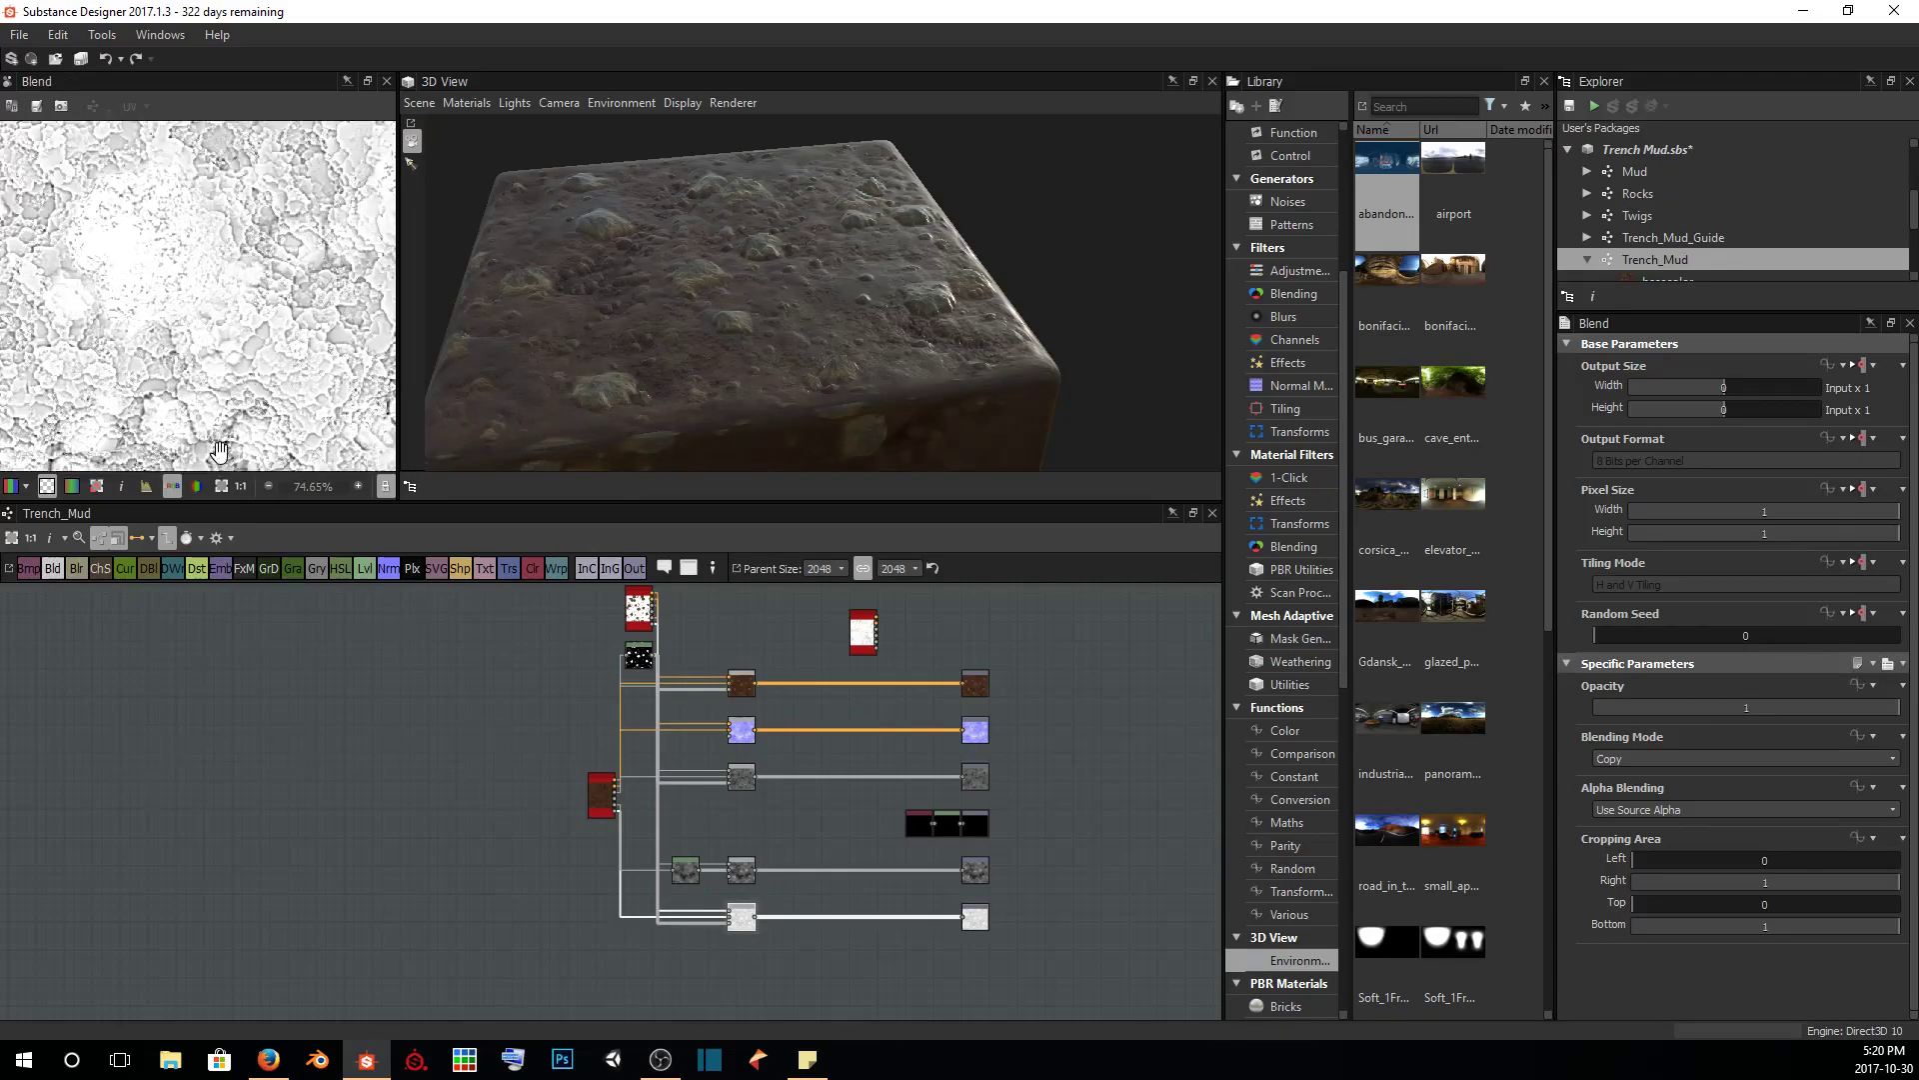
middle_drag(218, 350, 278, 310)
scroll(100, 238, up, 5)
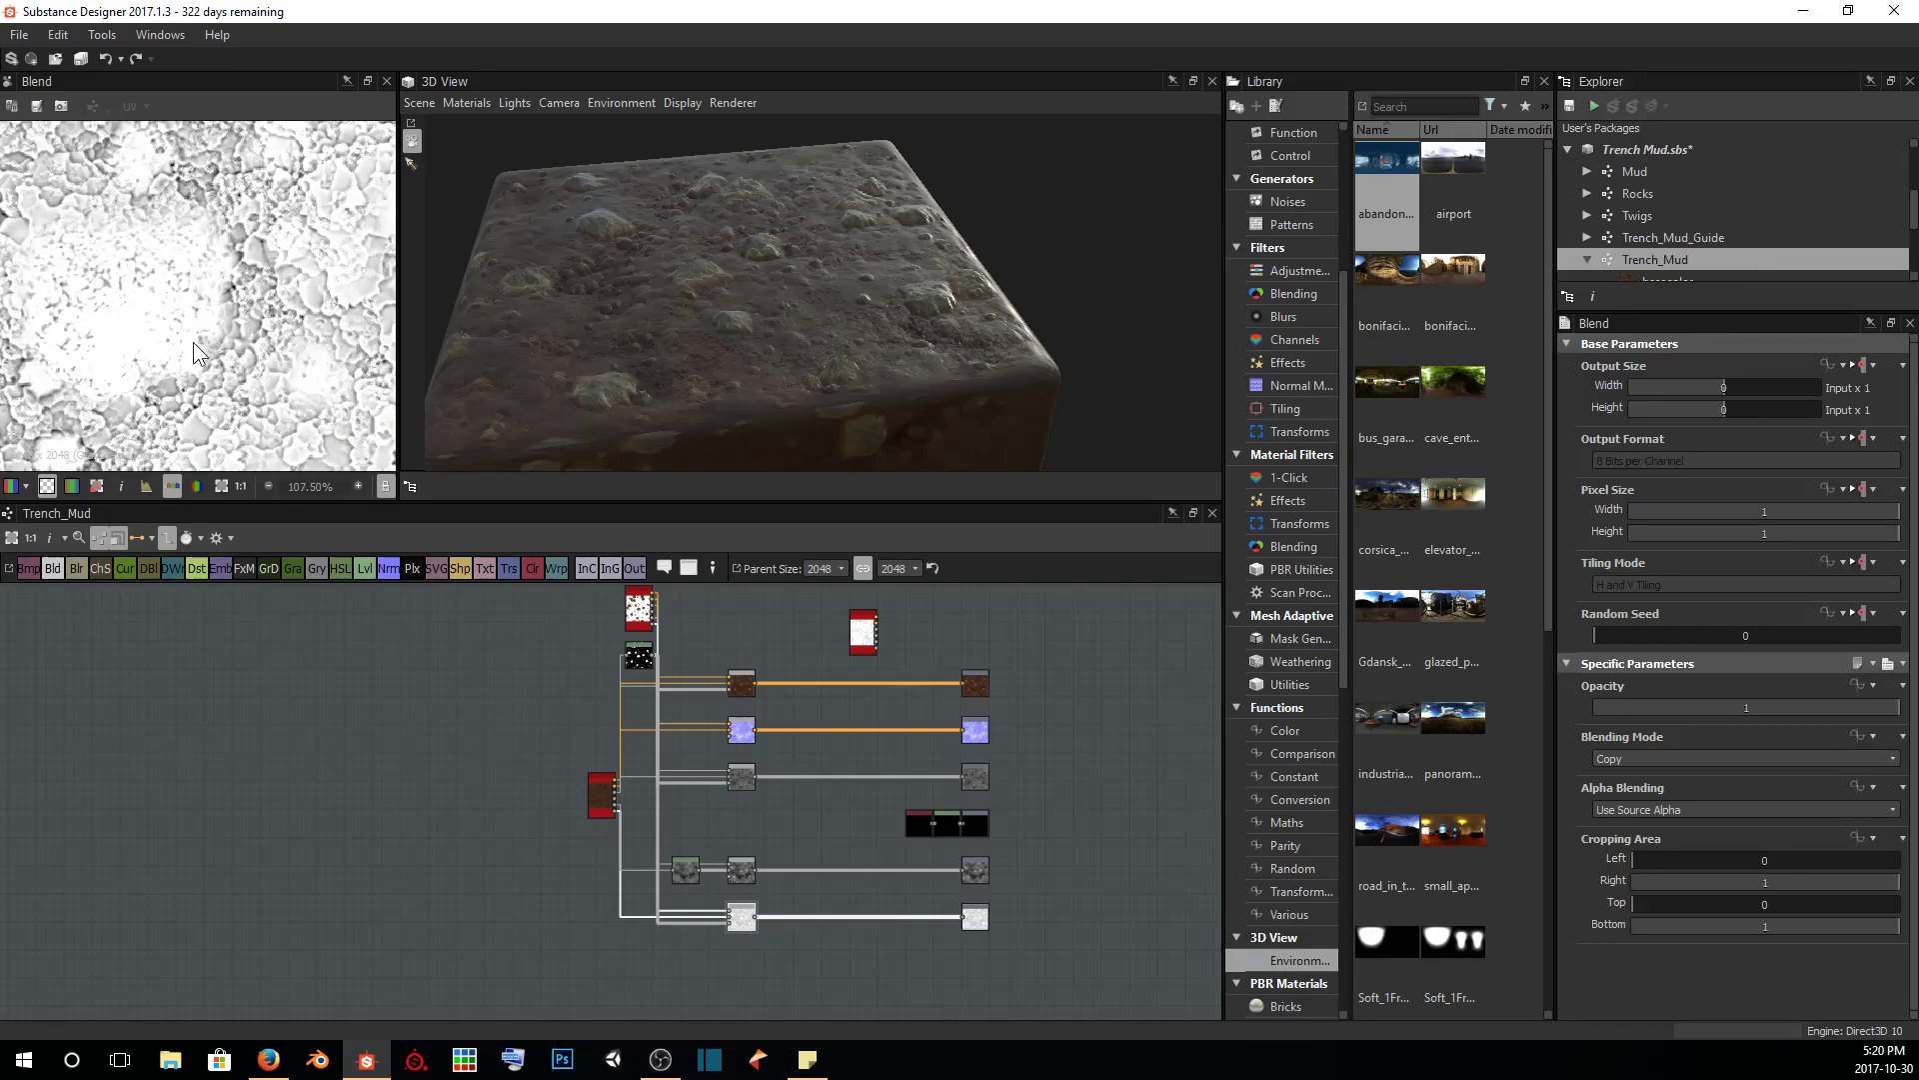
middle_drag(78, 390, 135, 450)
scroll(125, 330, down, 3)
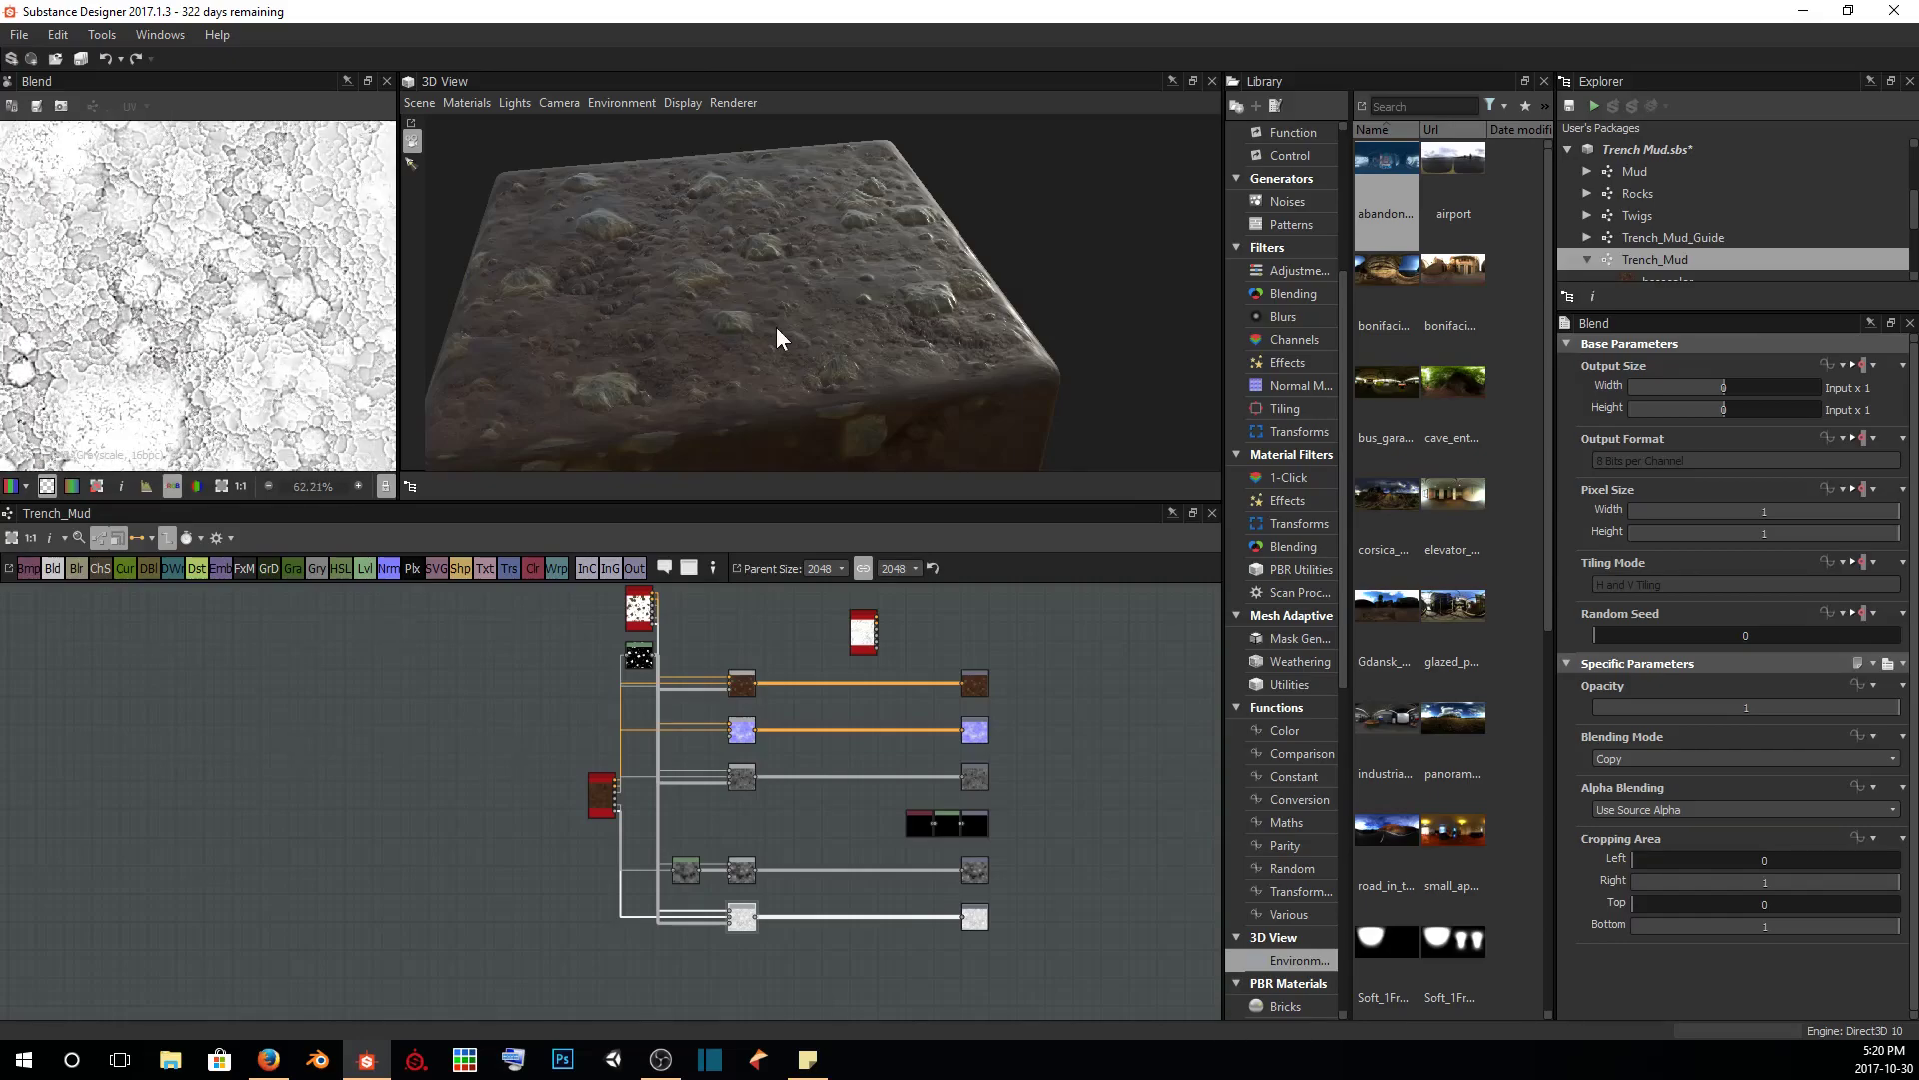
drag(776, 327, 896, 338)
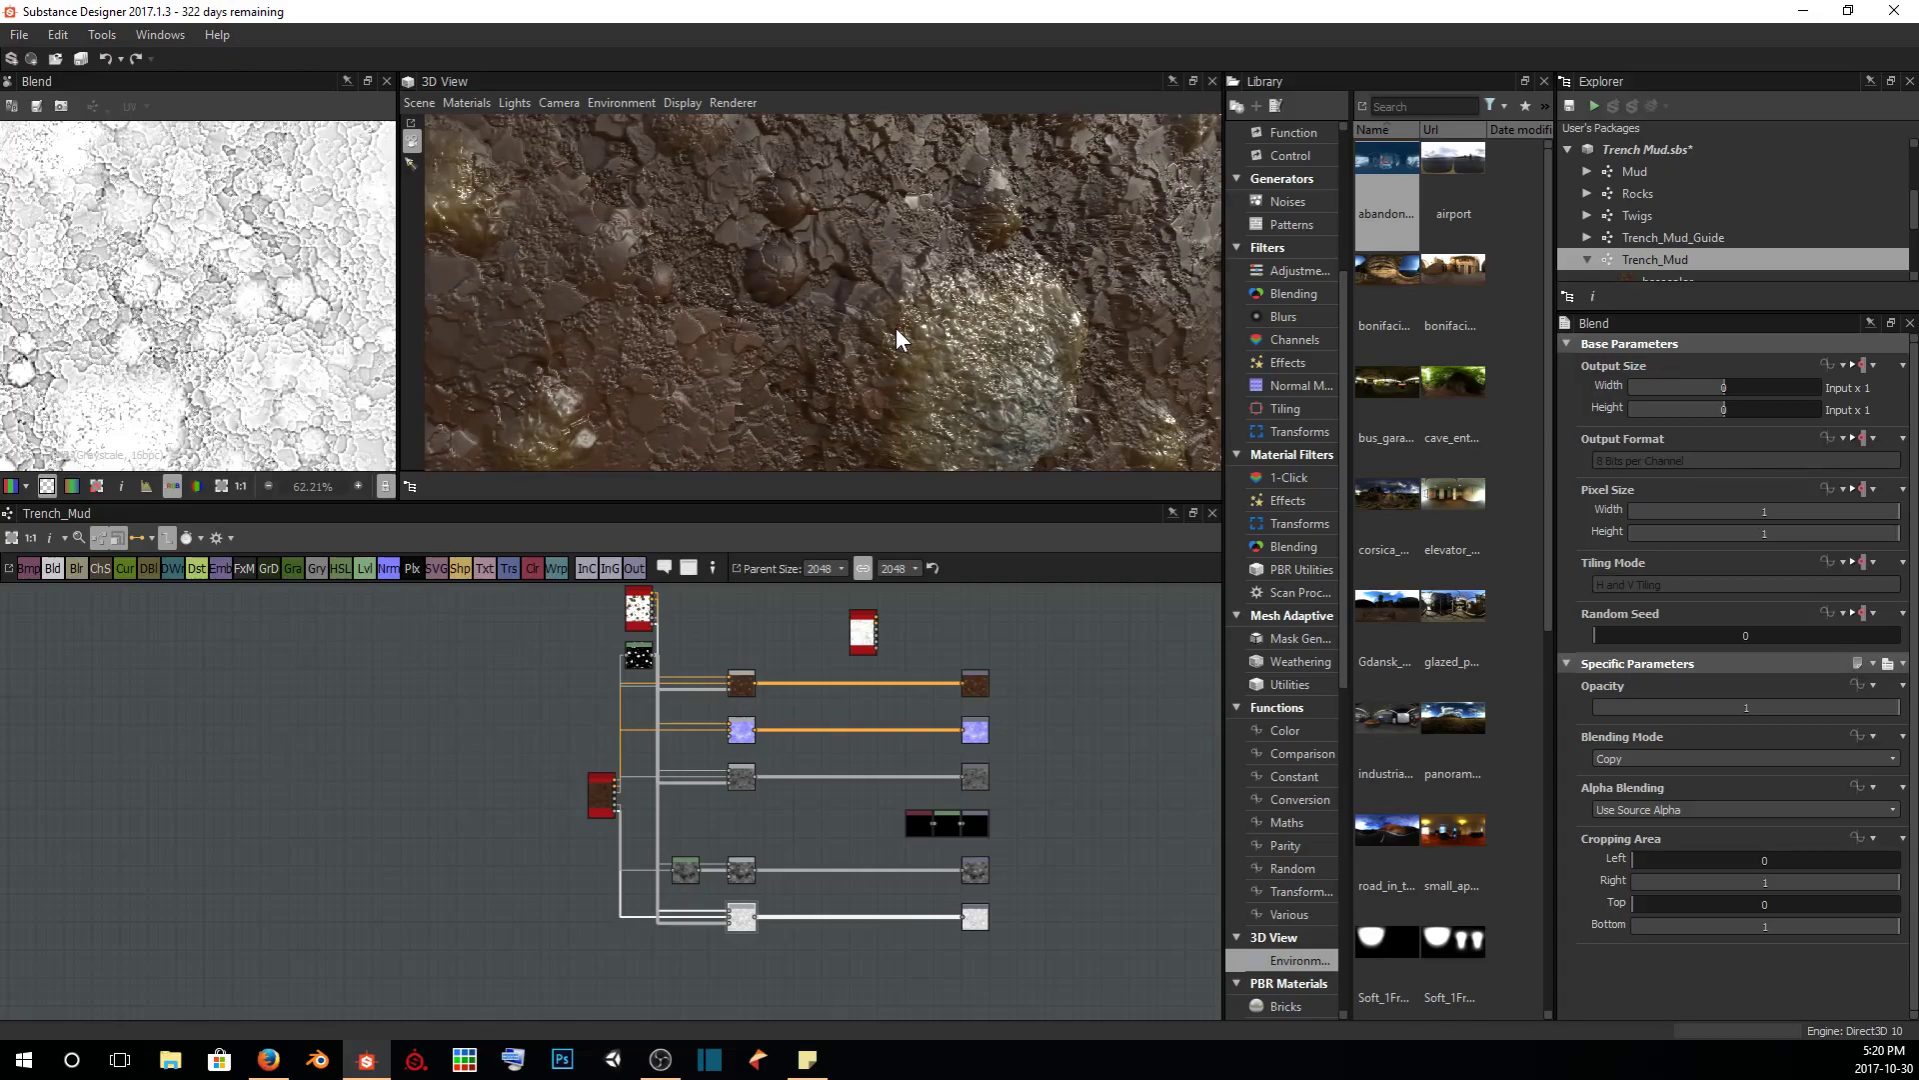
scroll(896, 329, down, 10)
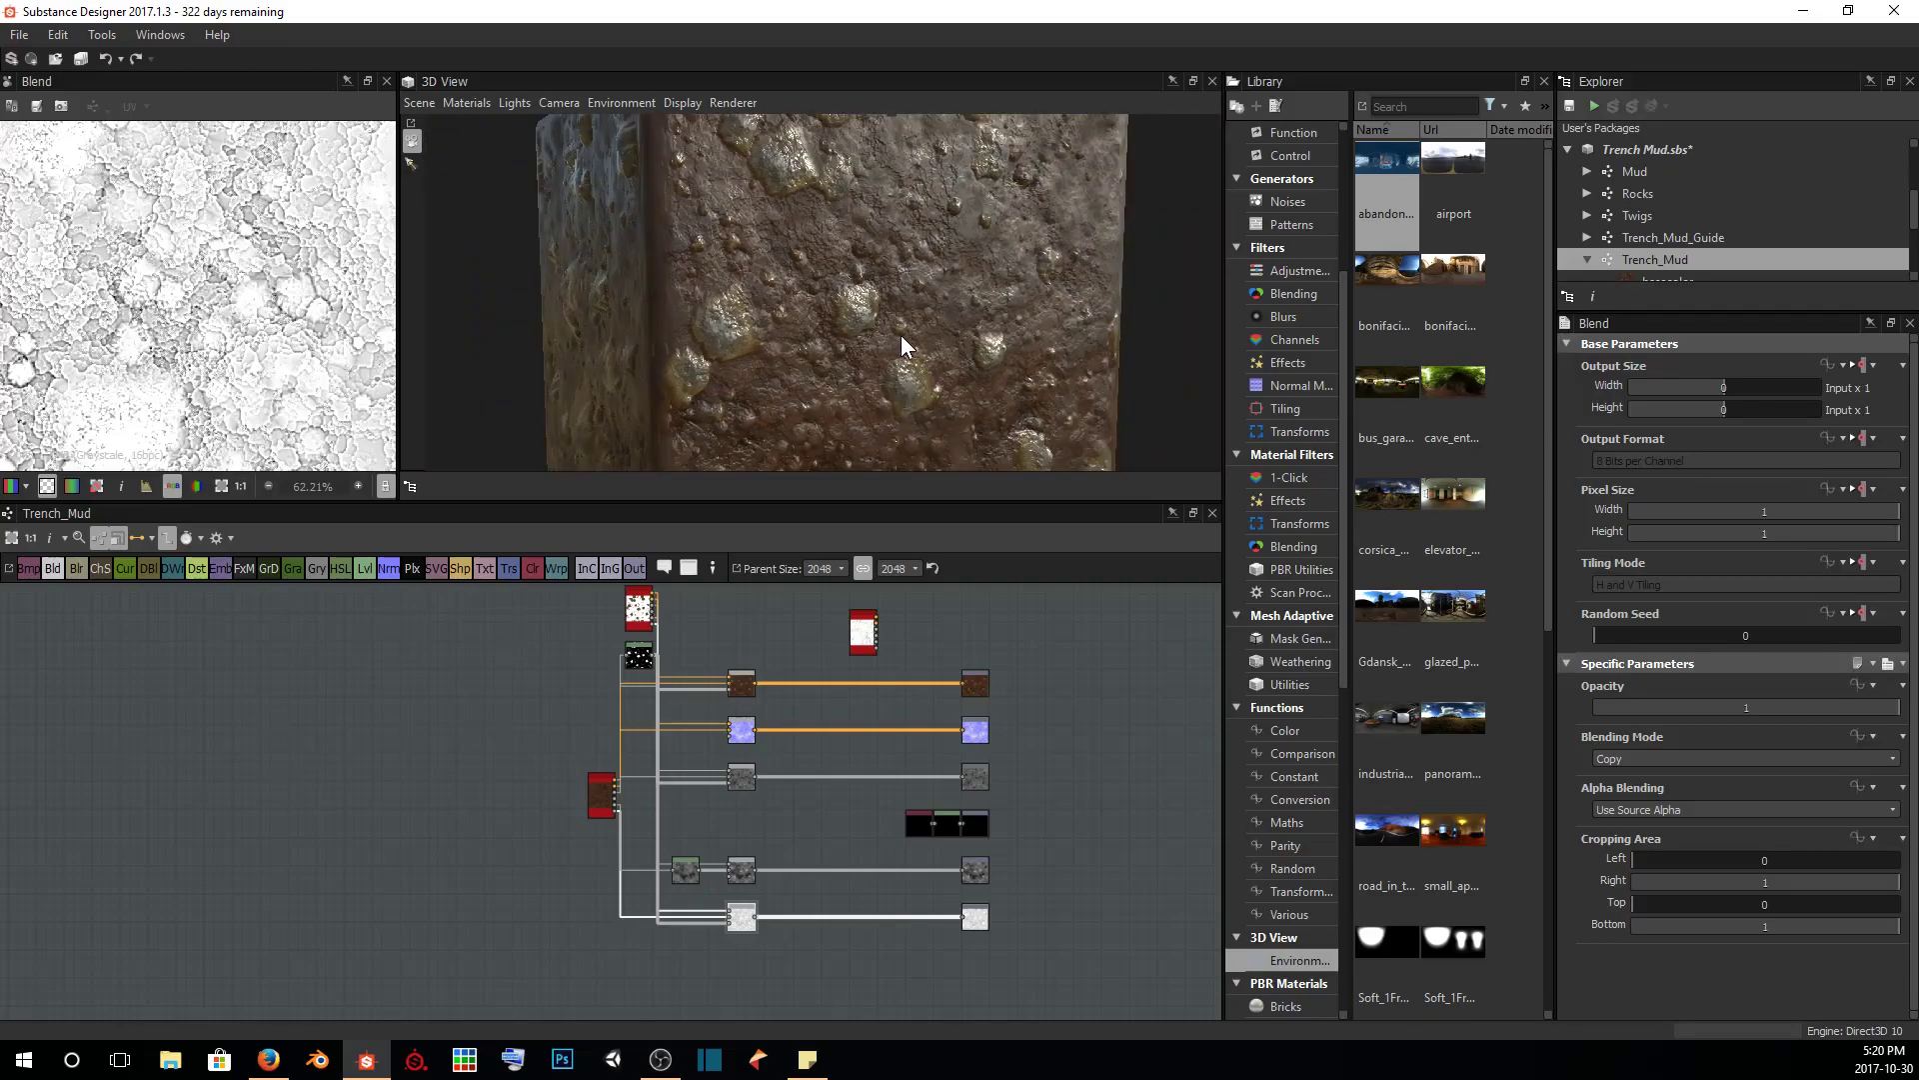
mouse_move(901, 333)
mouse_down()
mouse_move(927, 339)
mouse_move(885, 330)
mouse_up()
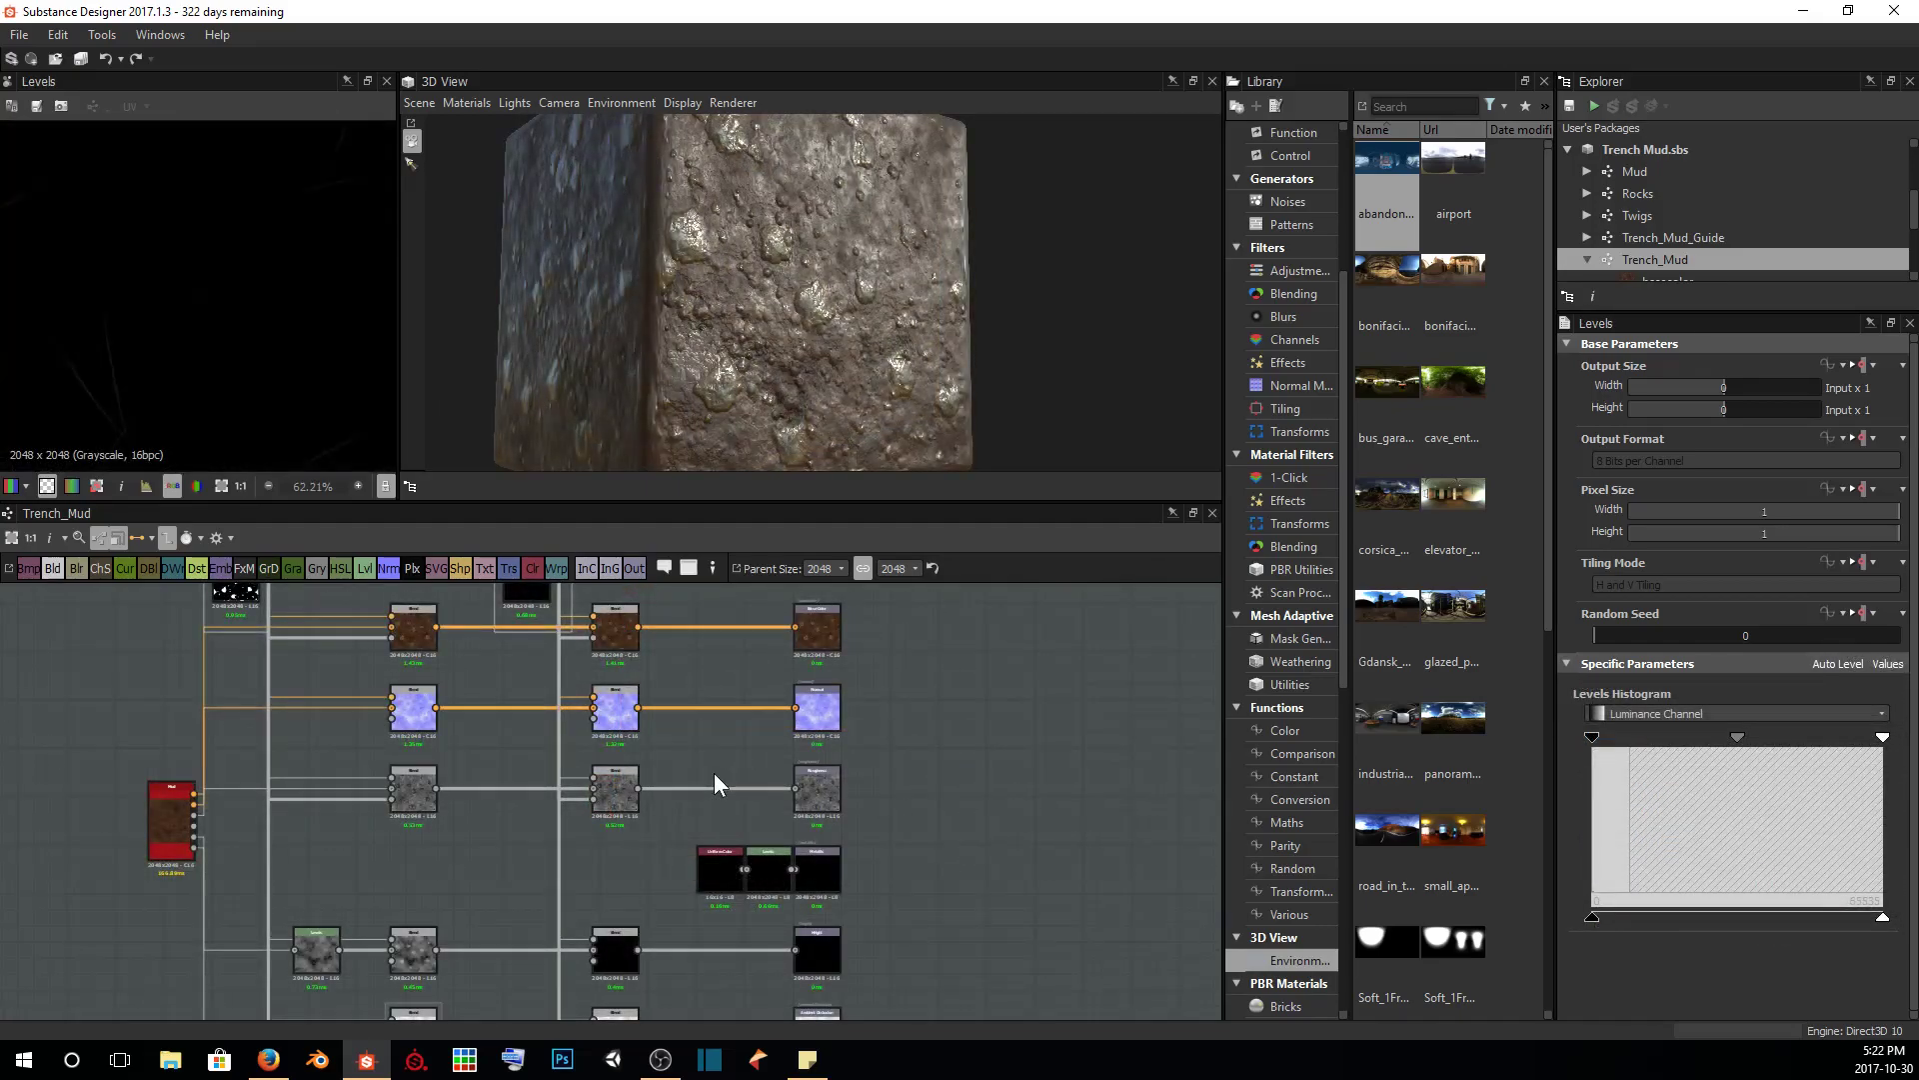
Lower the Twigs mask Levels node's input white point until it nearly meets the black point
scroll(658, 823, down, 4)
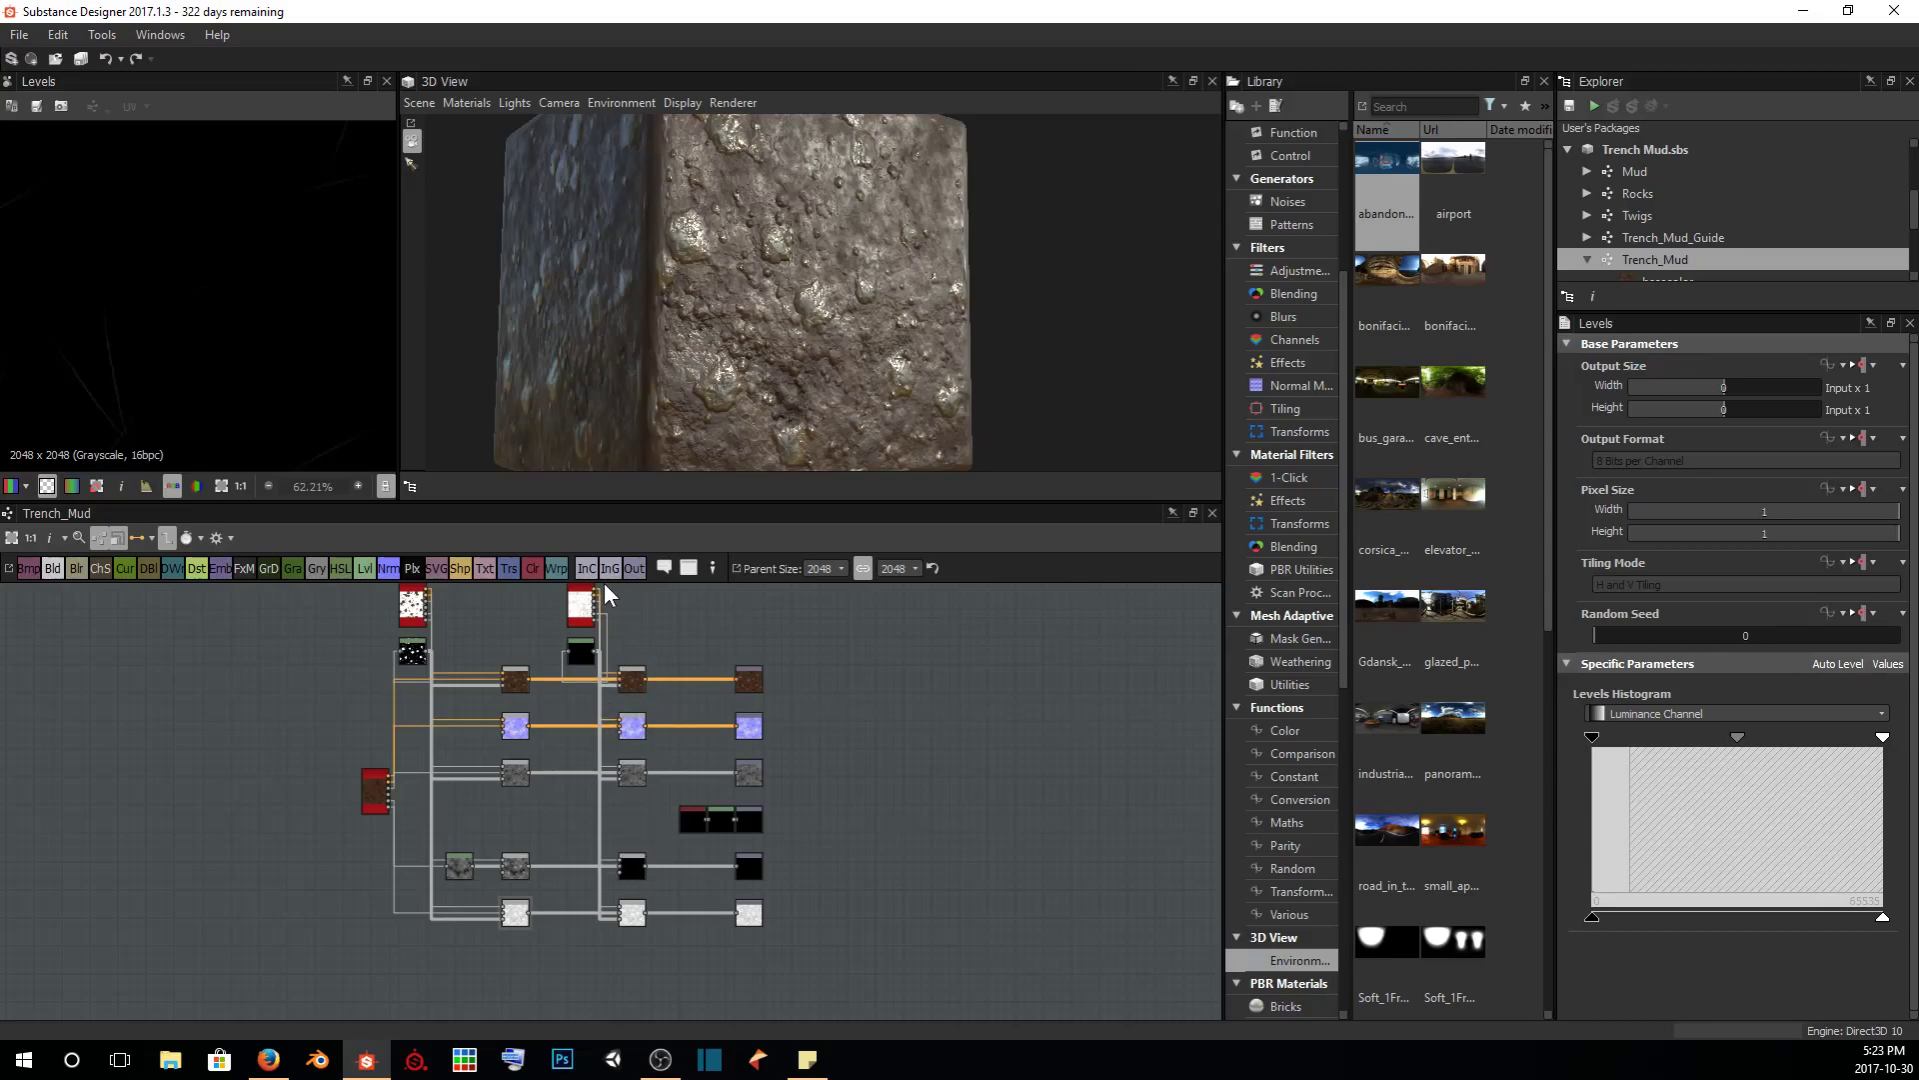
click(584, 659)
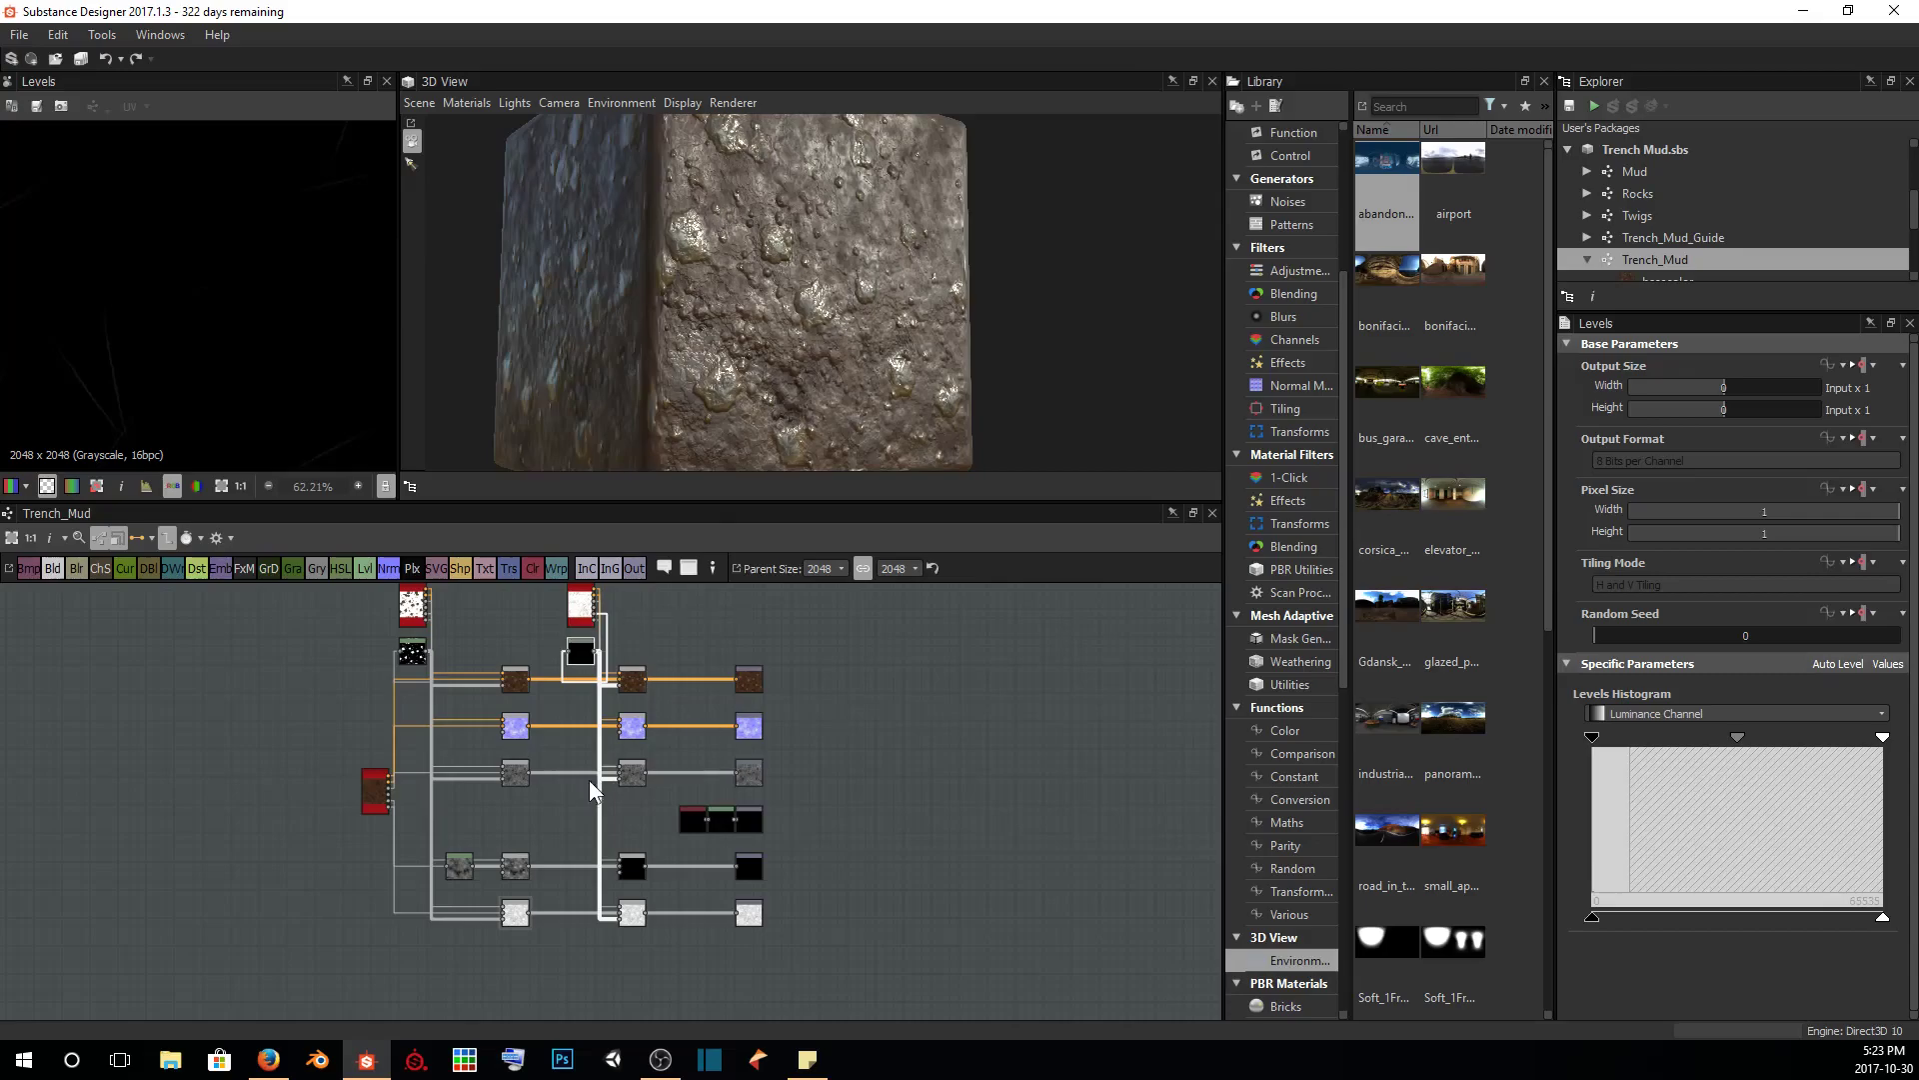
scroll(582, 785, up, 8)
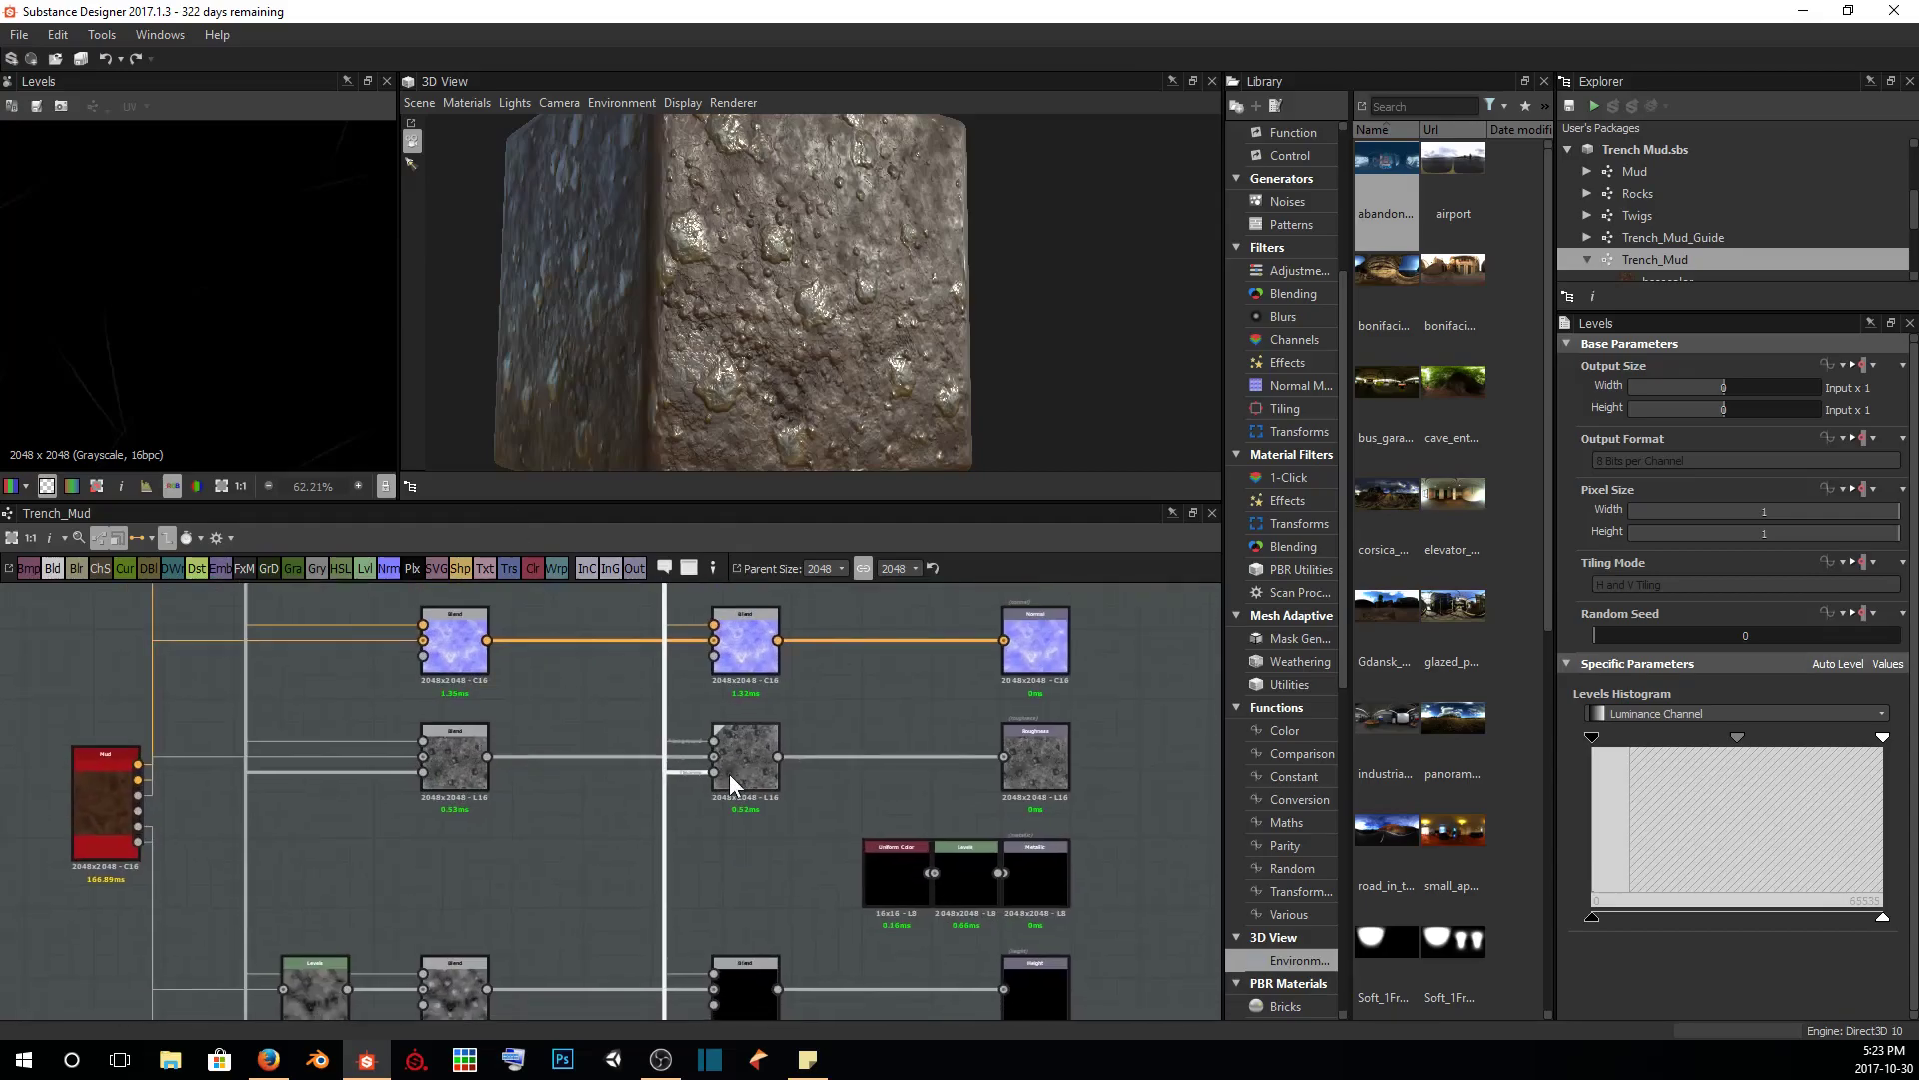
middle_drag(789, 660, 680, 922)
middle_drag(693, 674, 737, 853)
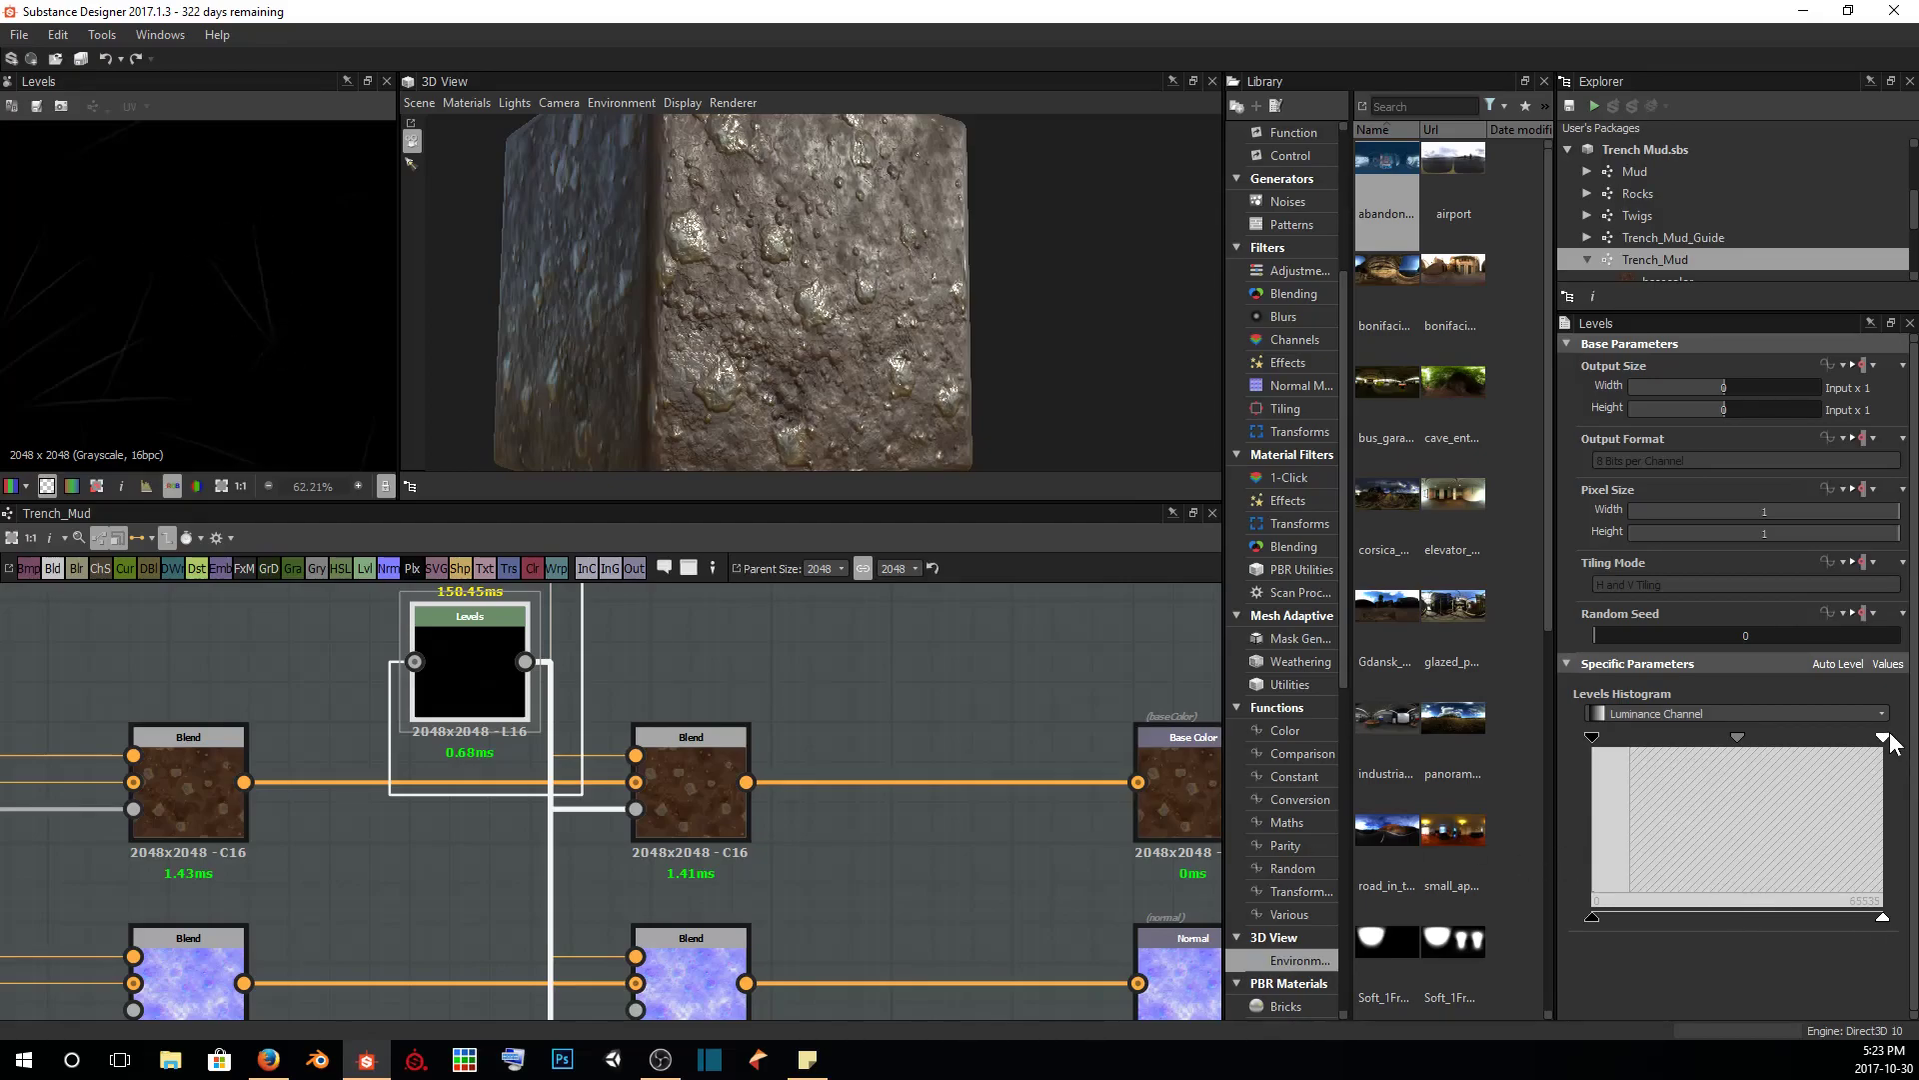
drag(1886, 738, 1605, 754)
Examine the twigs on the 3D mesh and up close in the second base color Blend's output
drag(930, 306, 790, 310)
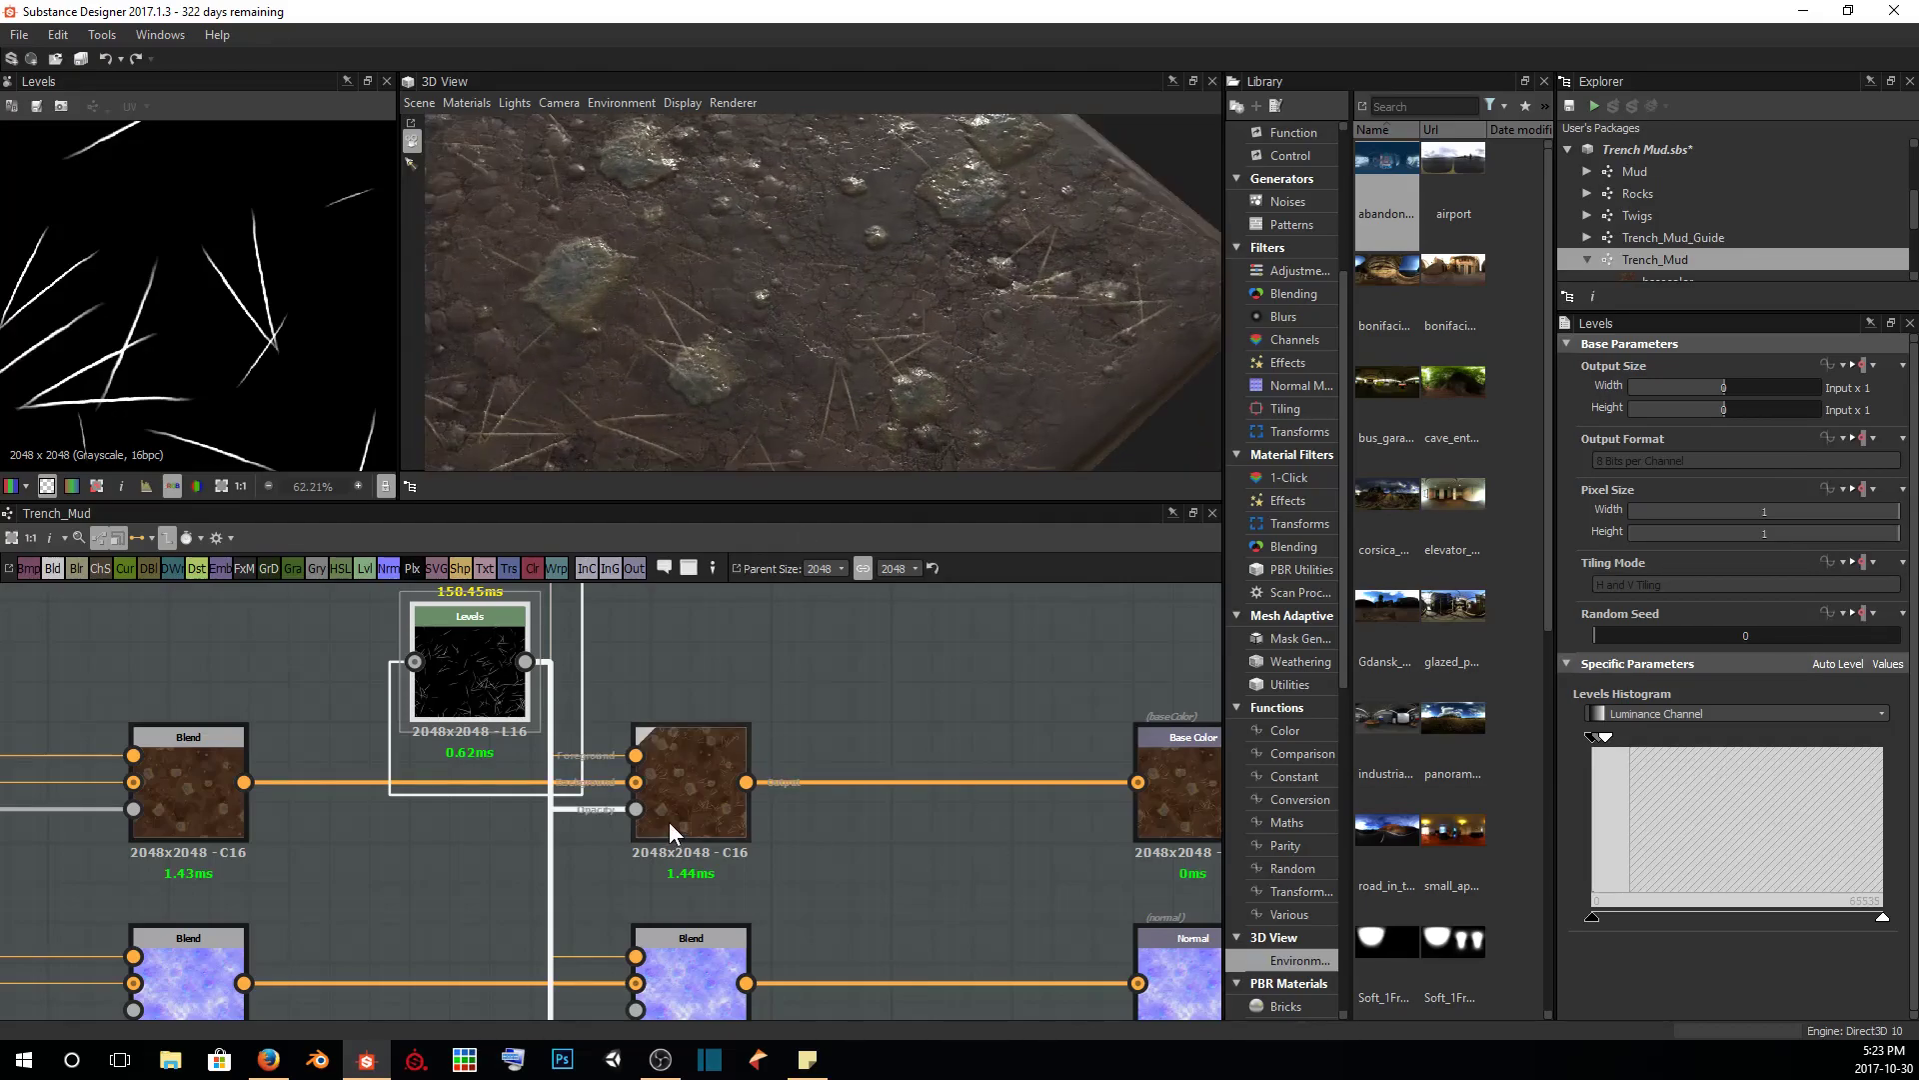
double_click(710, 784)
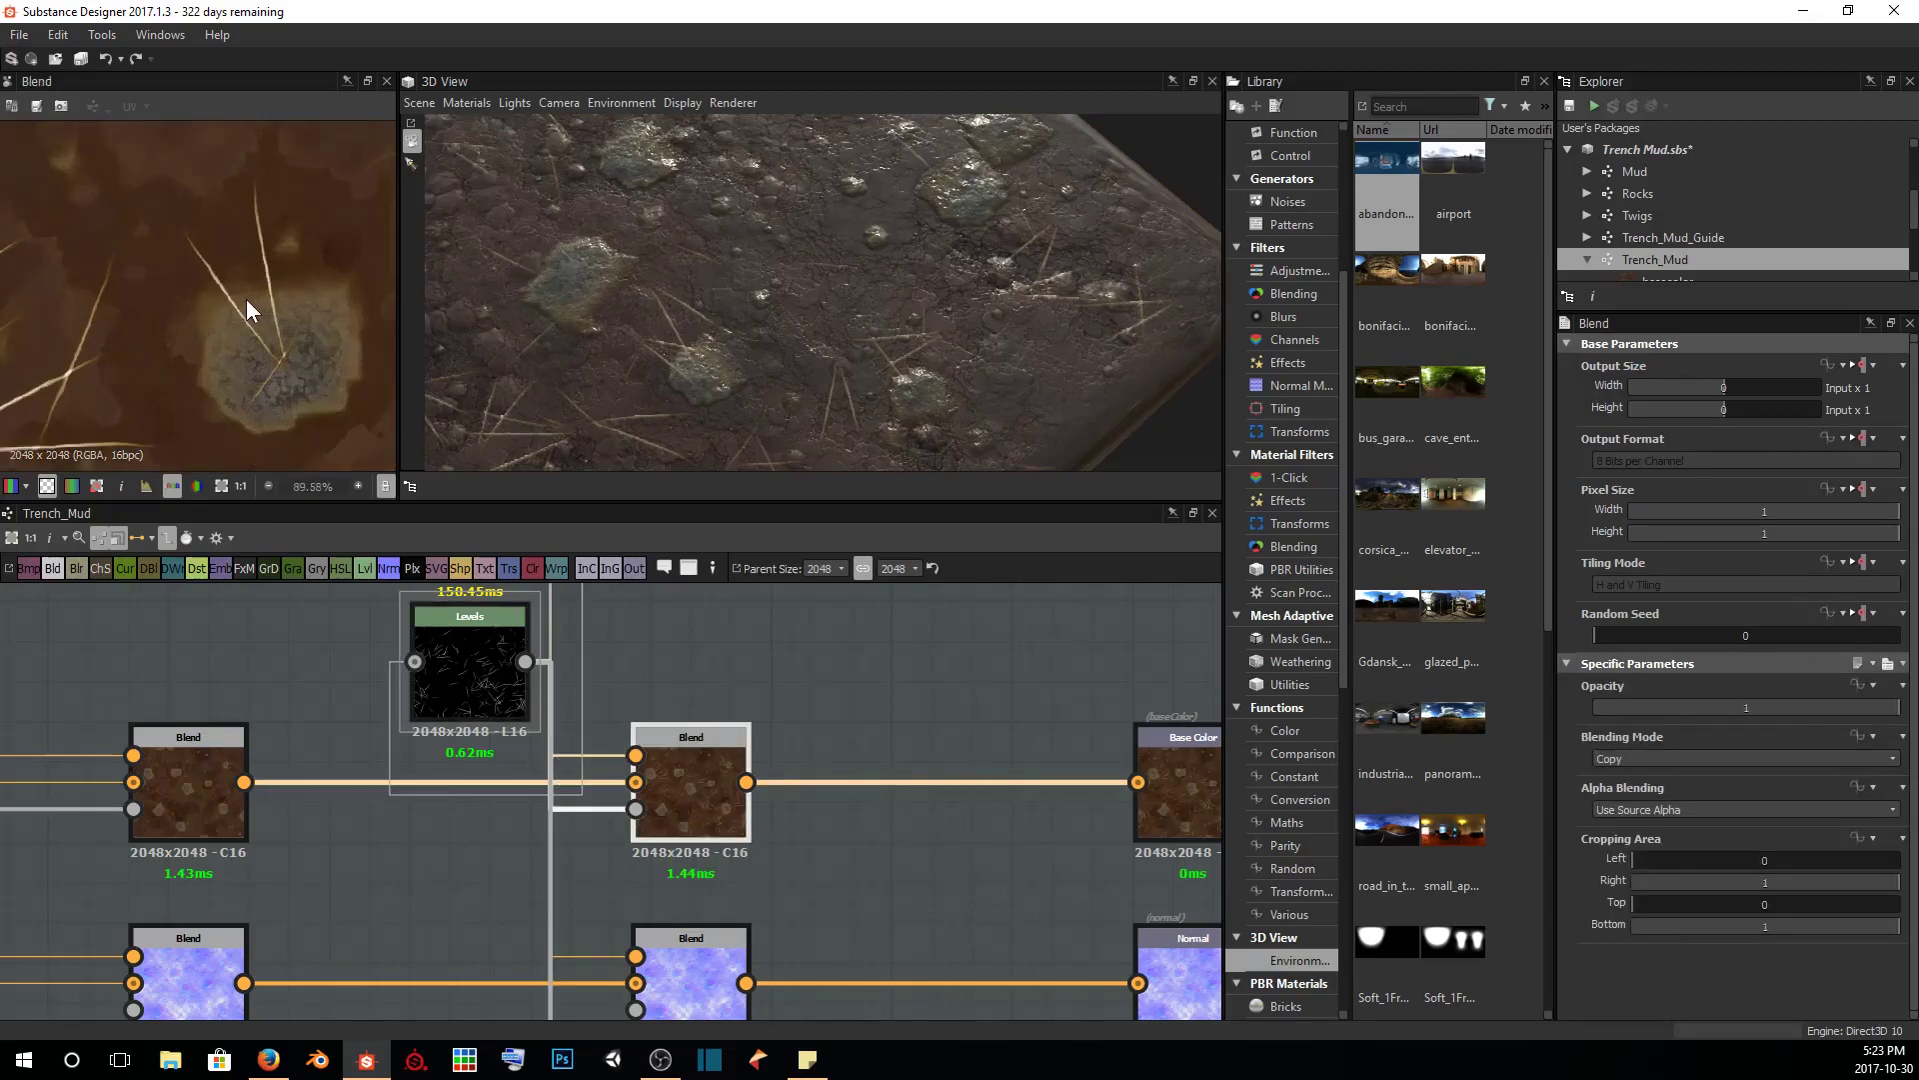
scroll(242, 302, down, 1)
middle_drag(133, 283, 253, 206)
scroll(274, 326, up, 4)
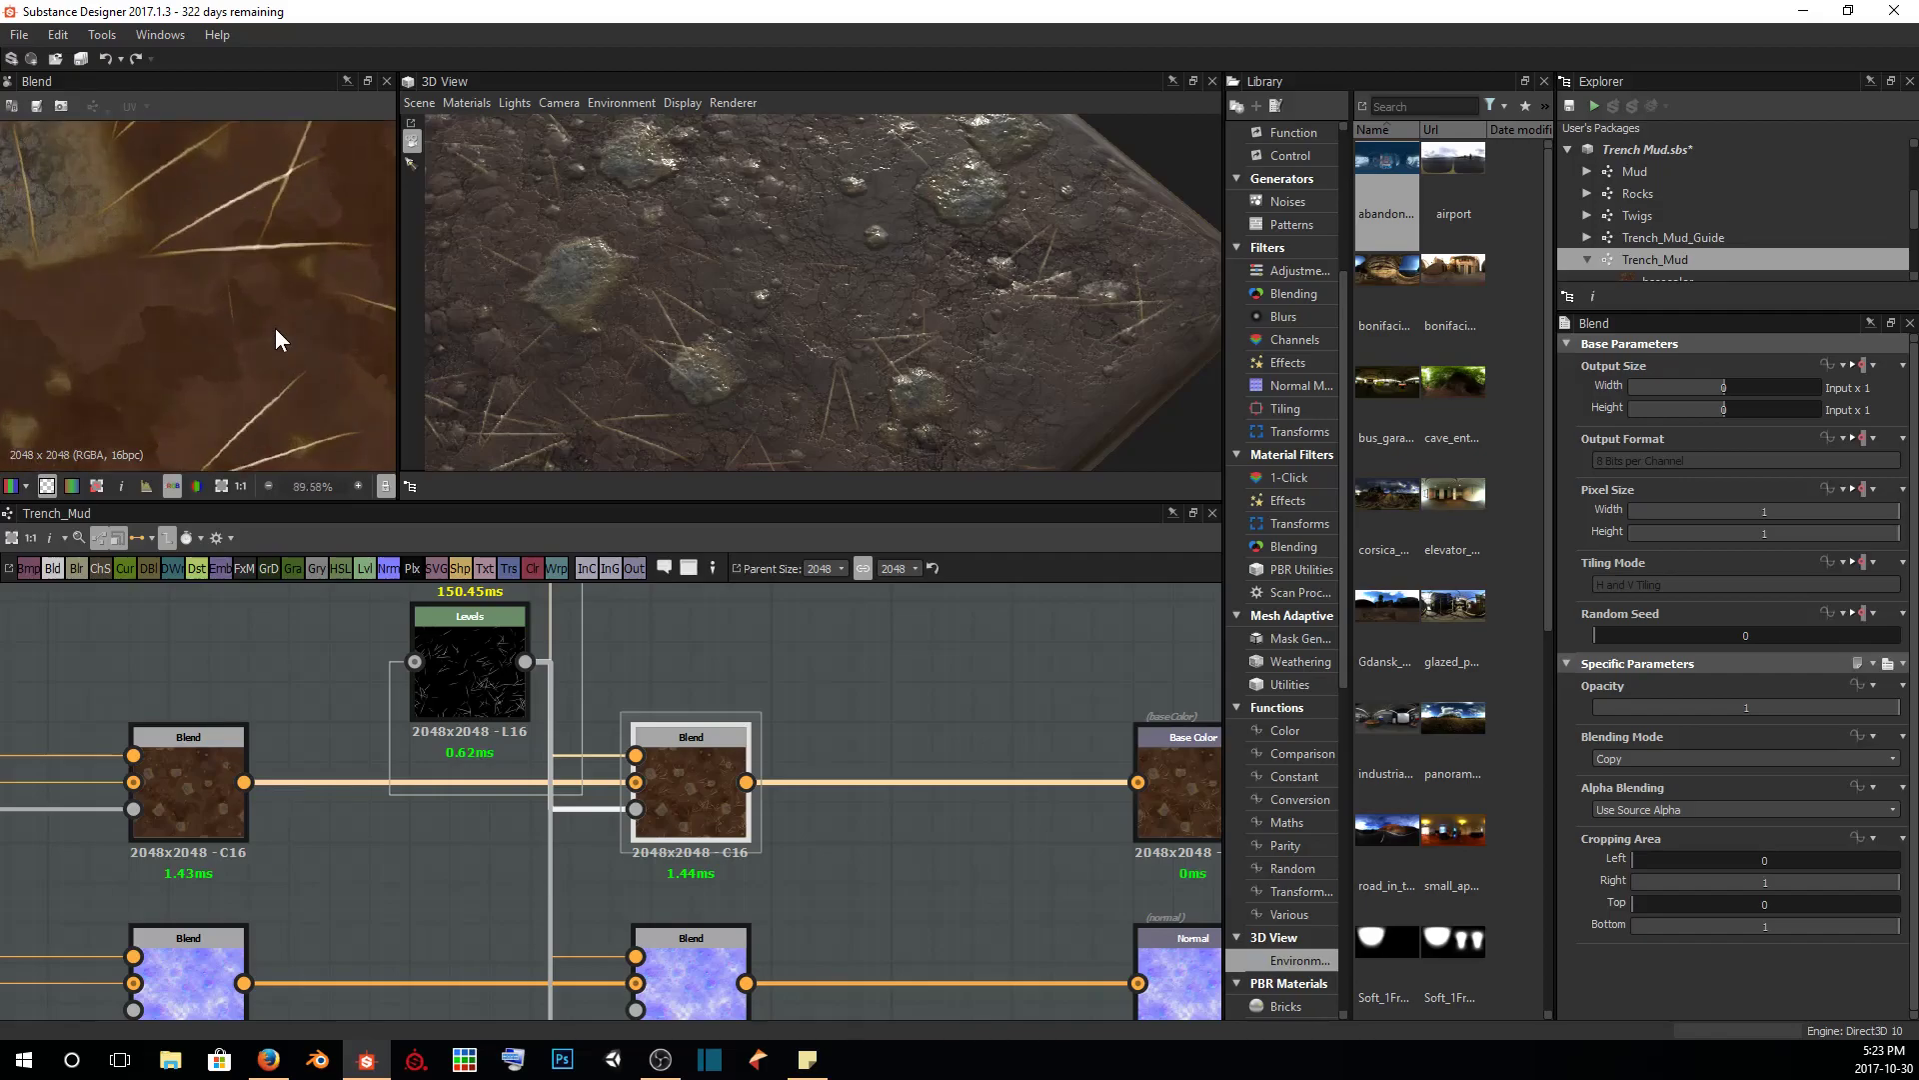
middle_drag(274, 328, 104, 212)
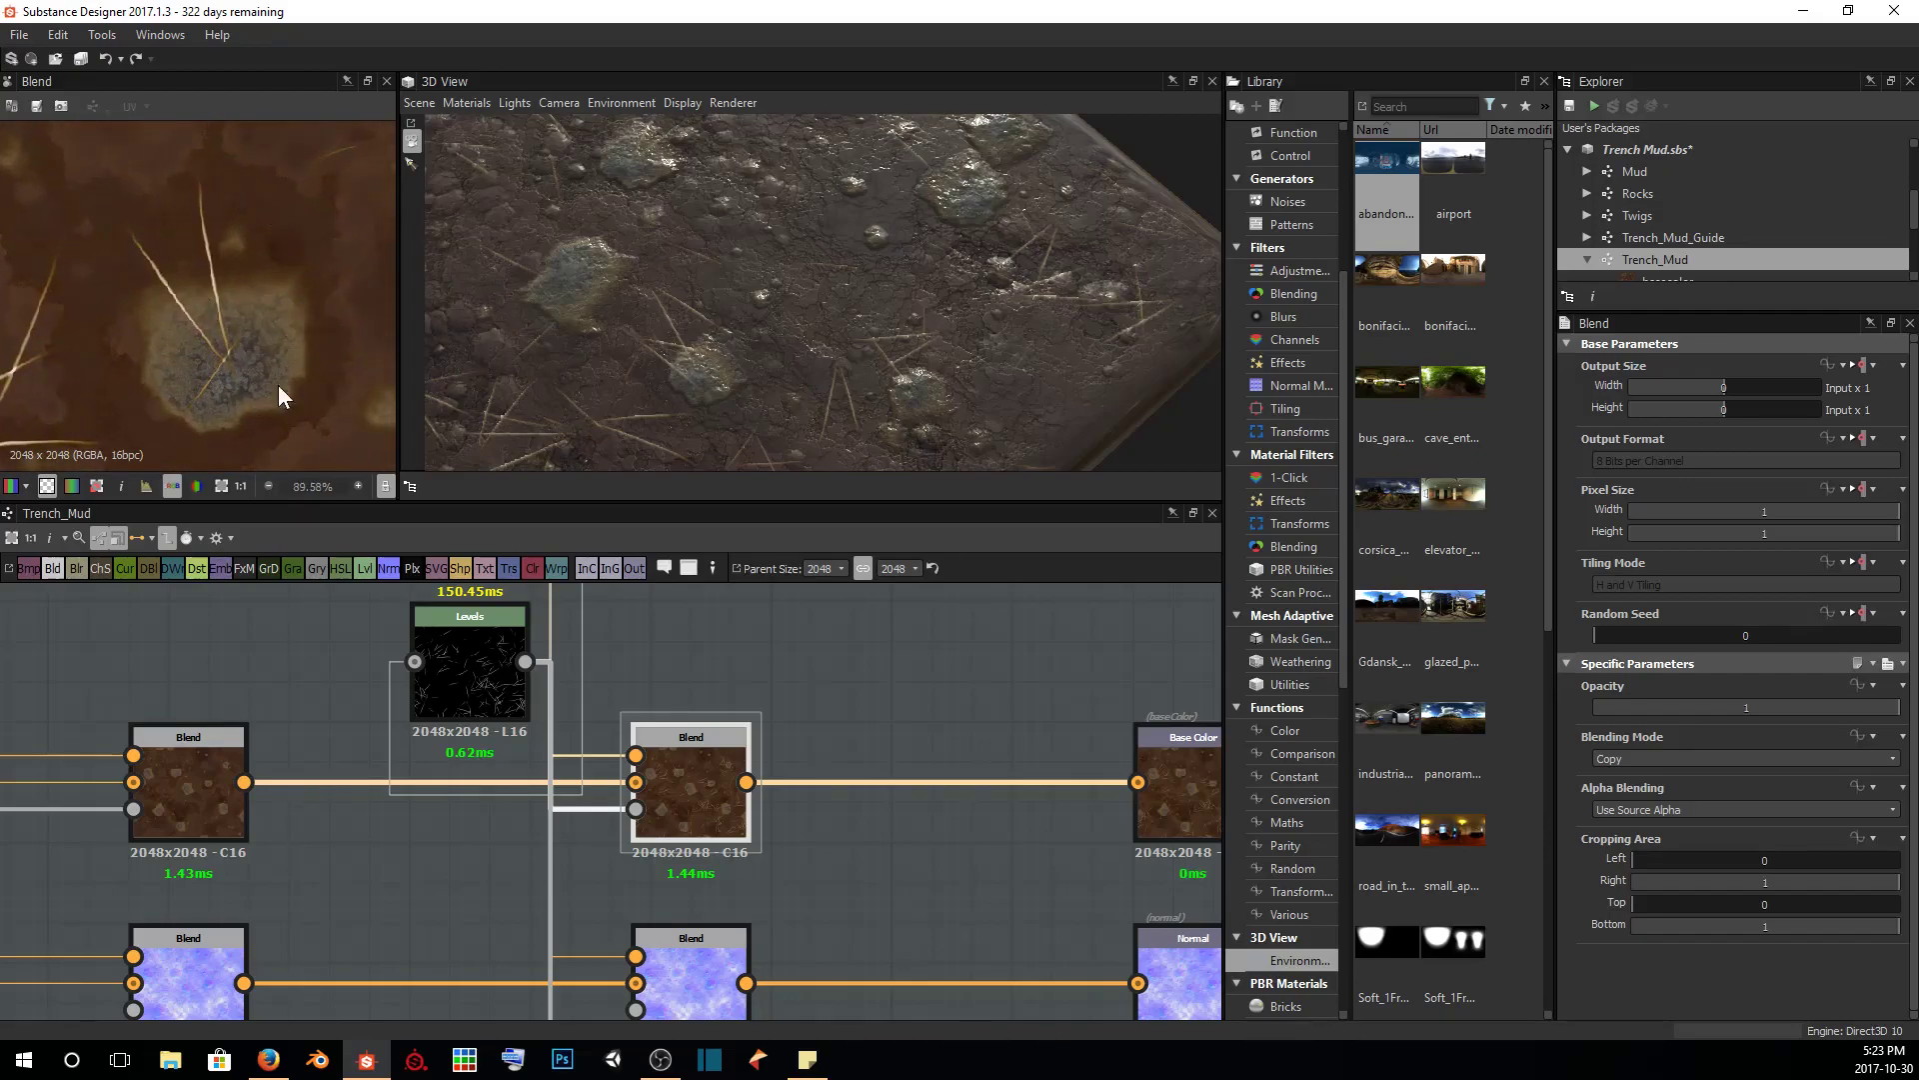
Set the second normal Blend node's blending mode to Overlay and its alpha blending to Ignore Alpha, and inspect its output
middle_drag(865, 915, 868, 771)
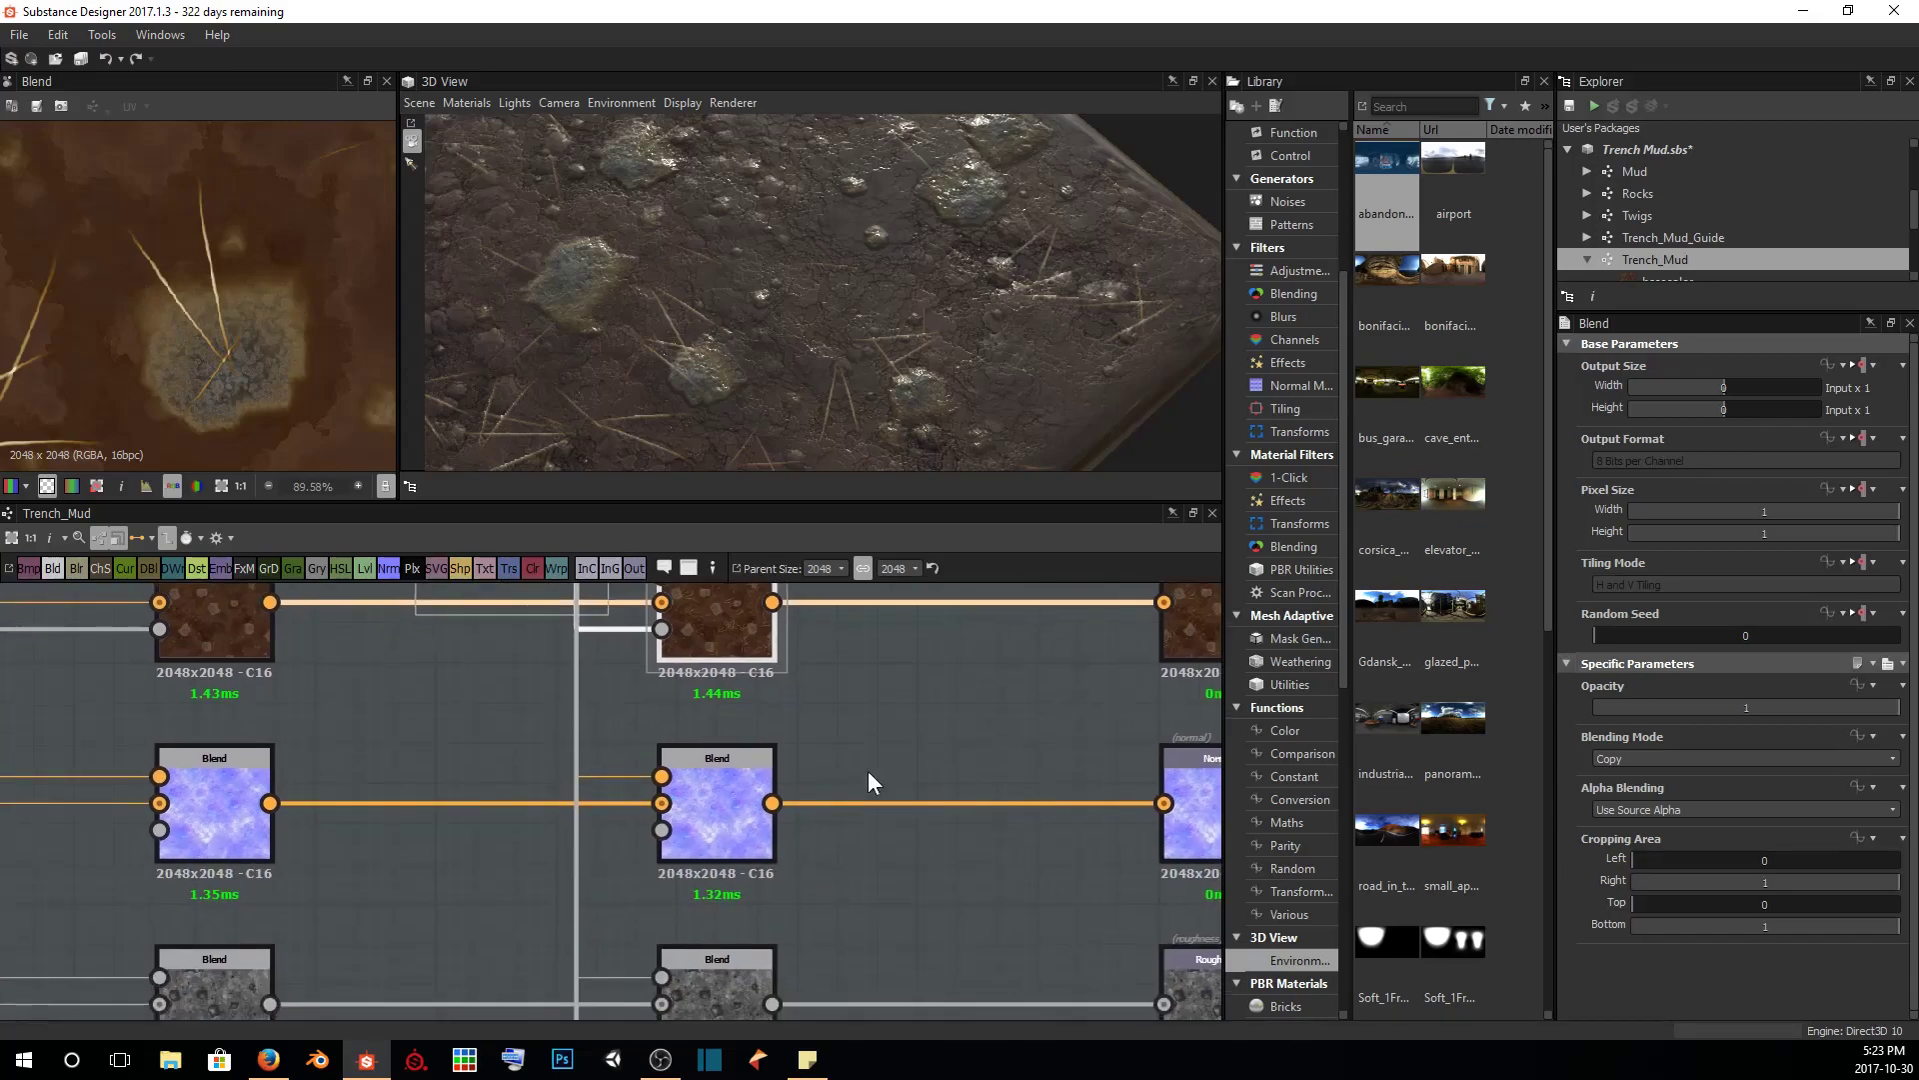
click(696, 806)
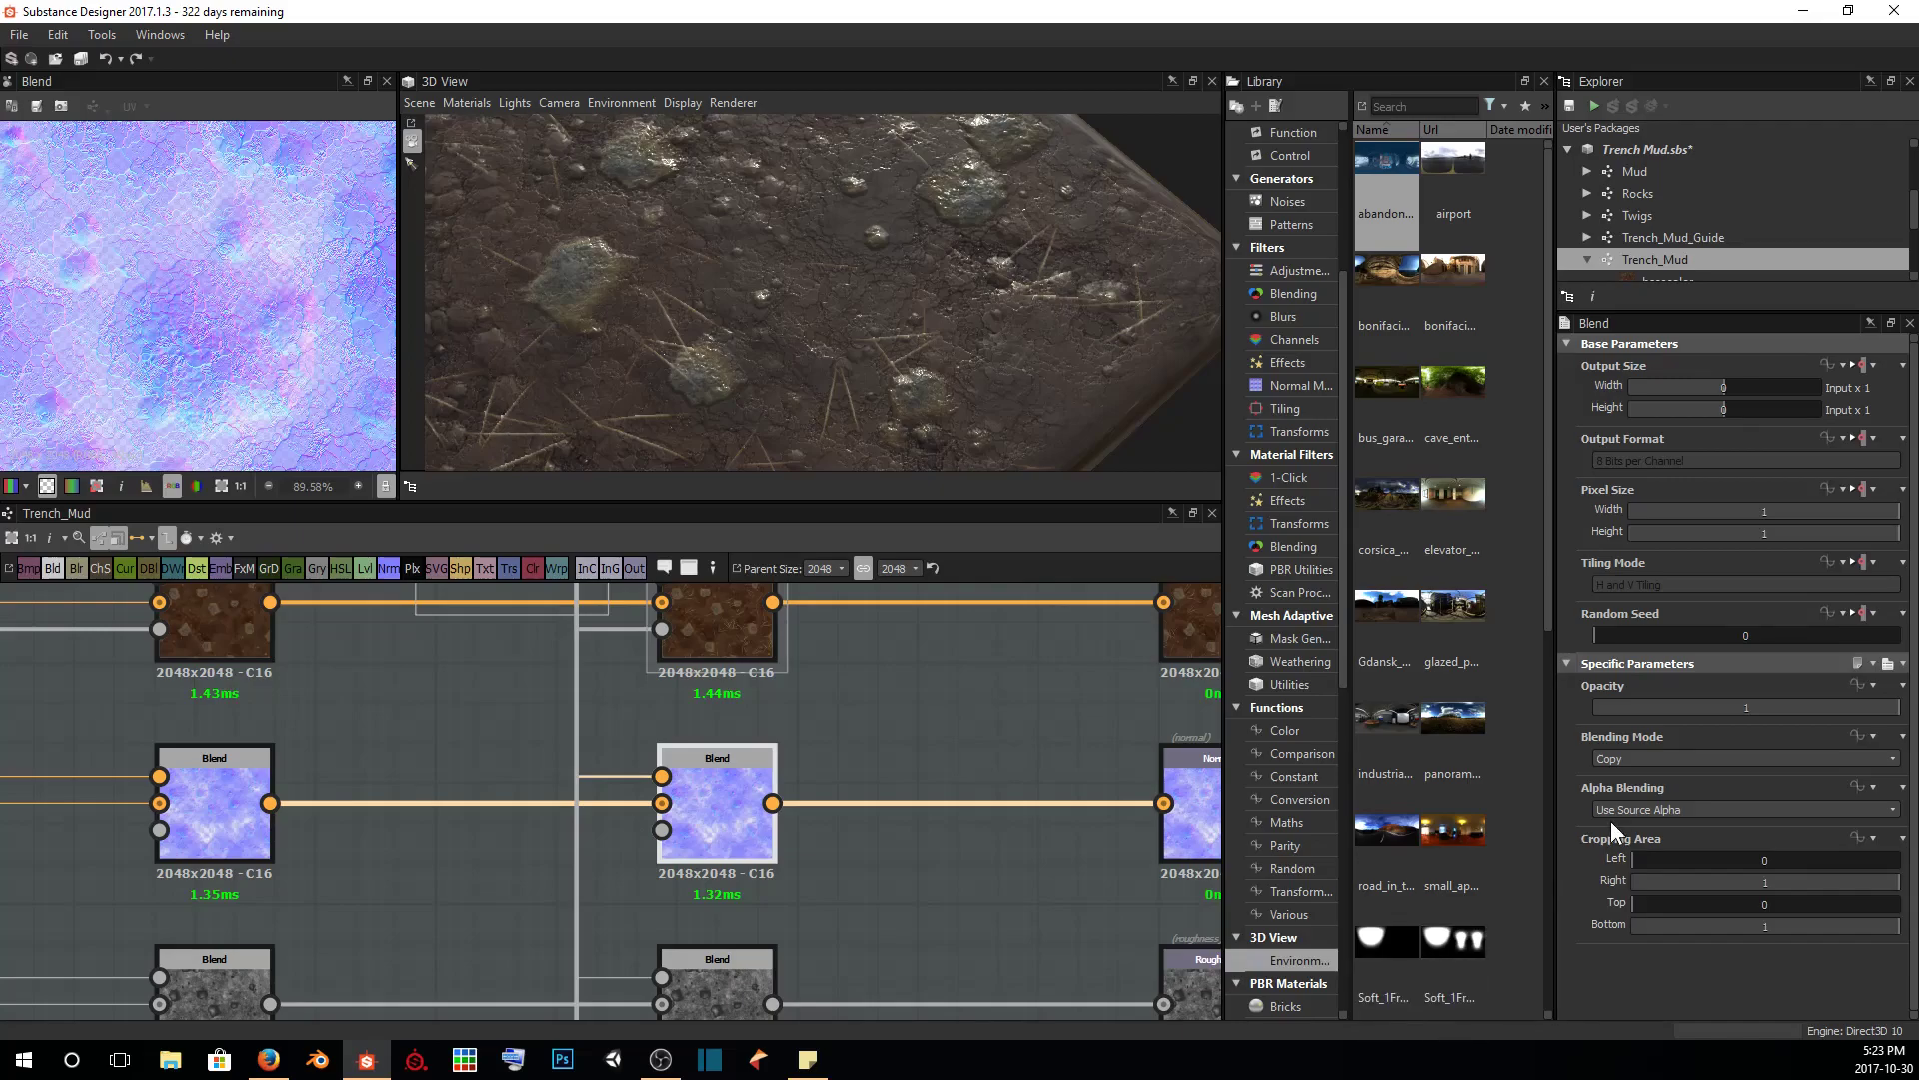
click(1683, 757)
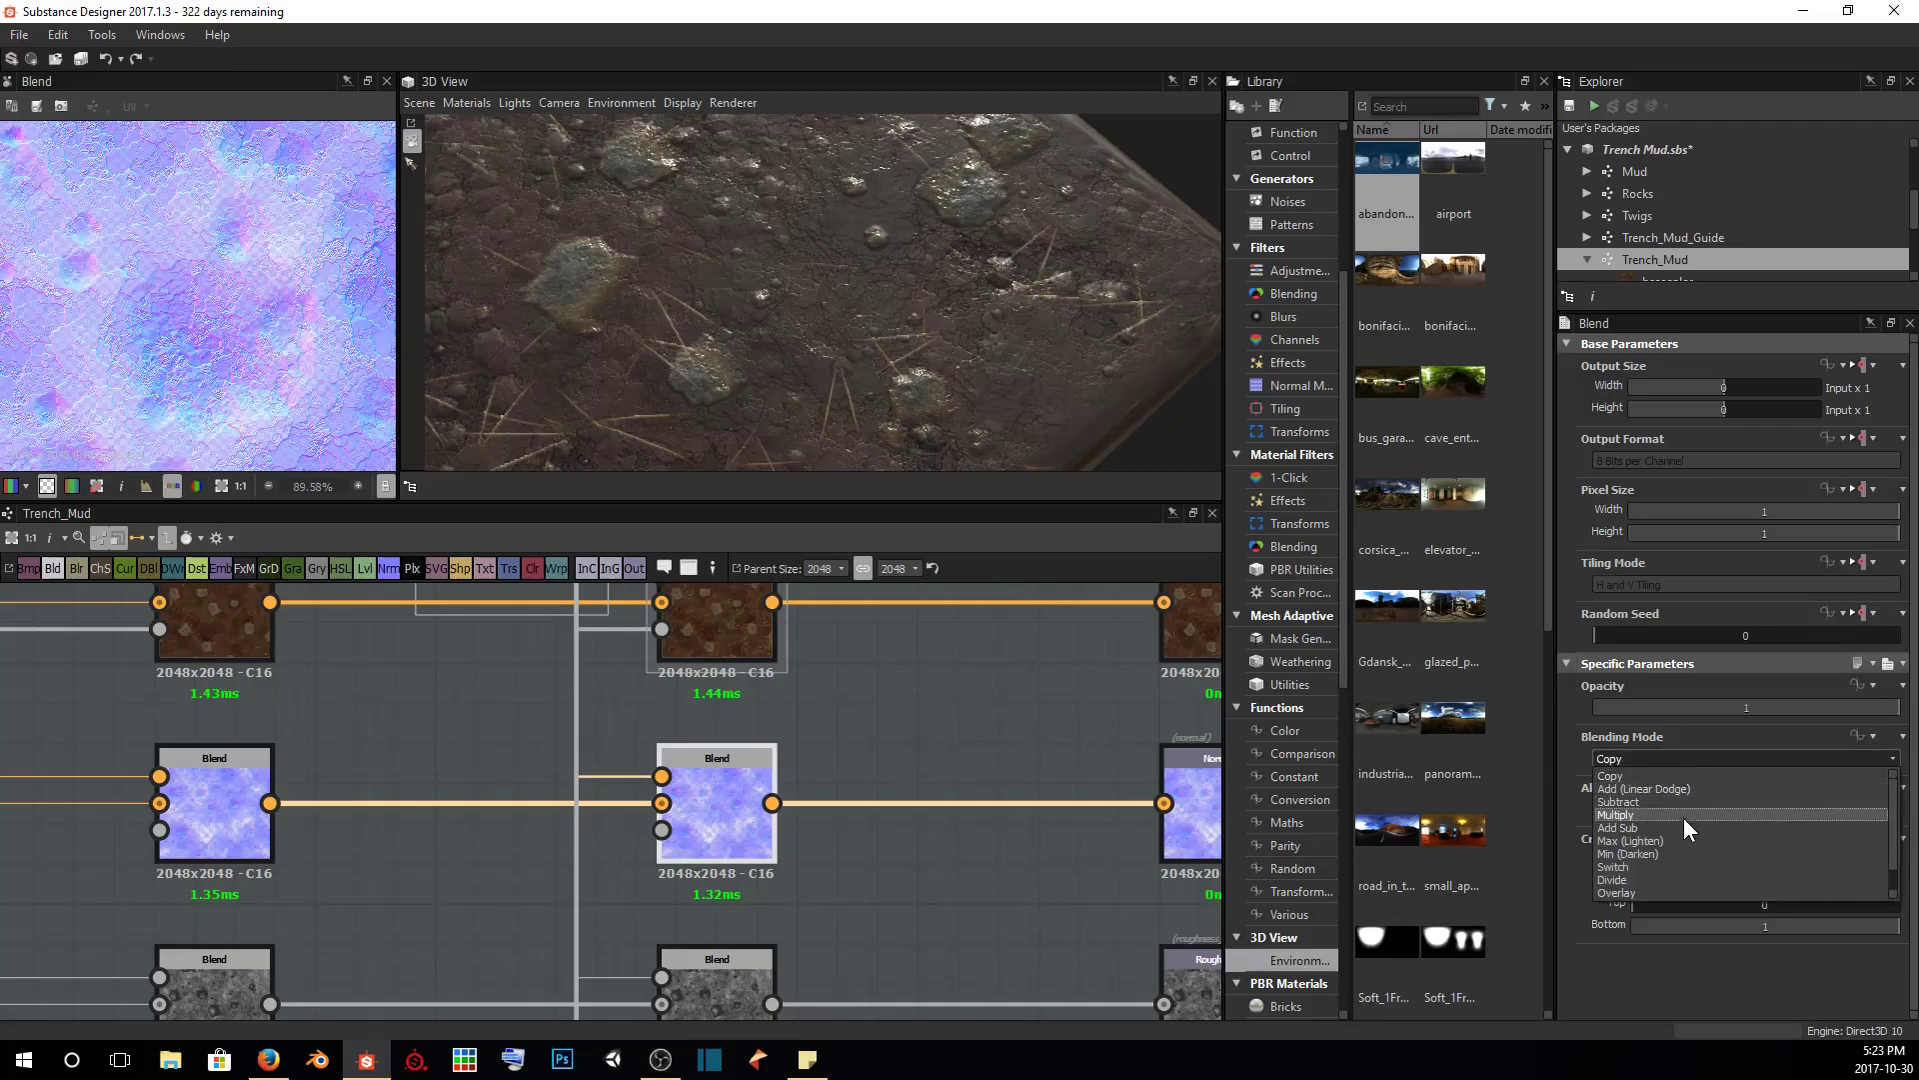
click(1655, 892)
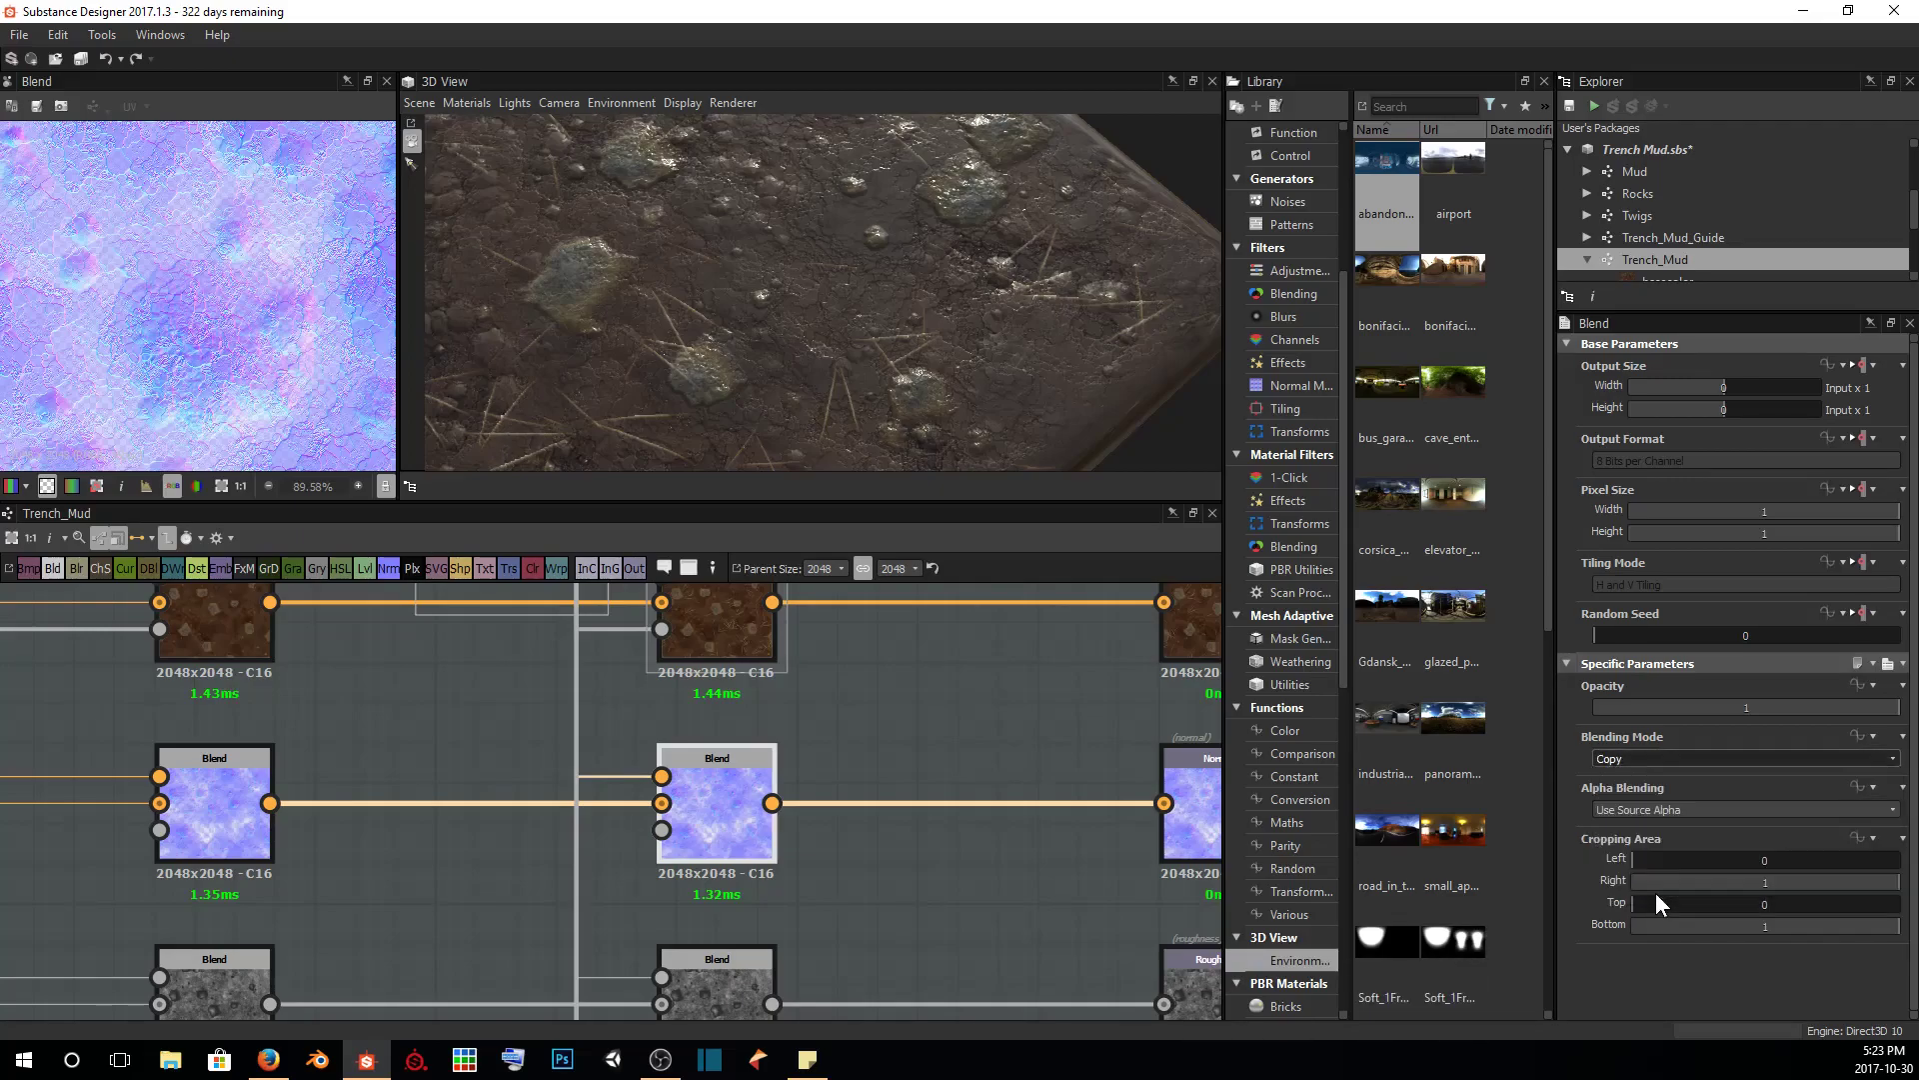
click(1641, 812)
click(1636, 835)
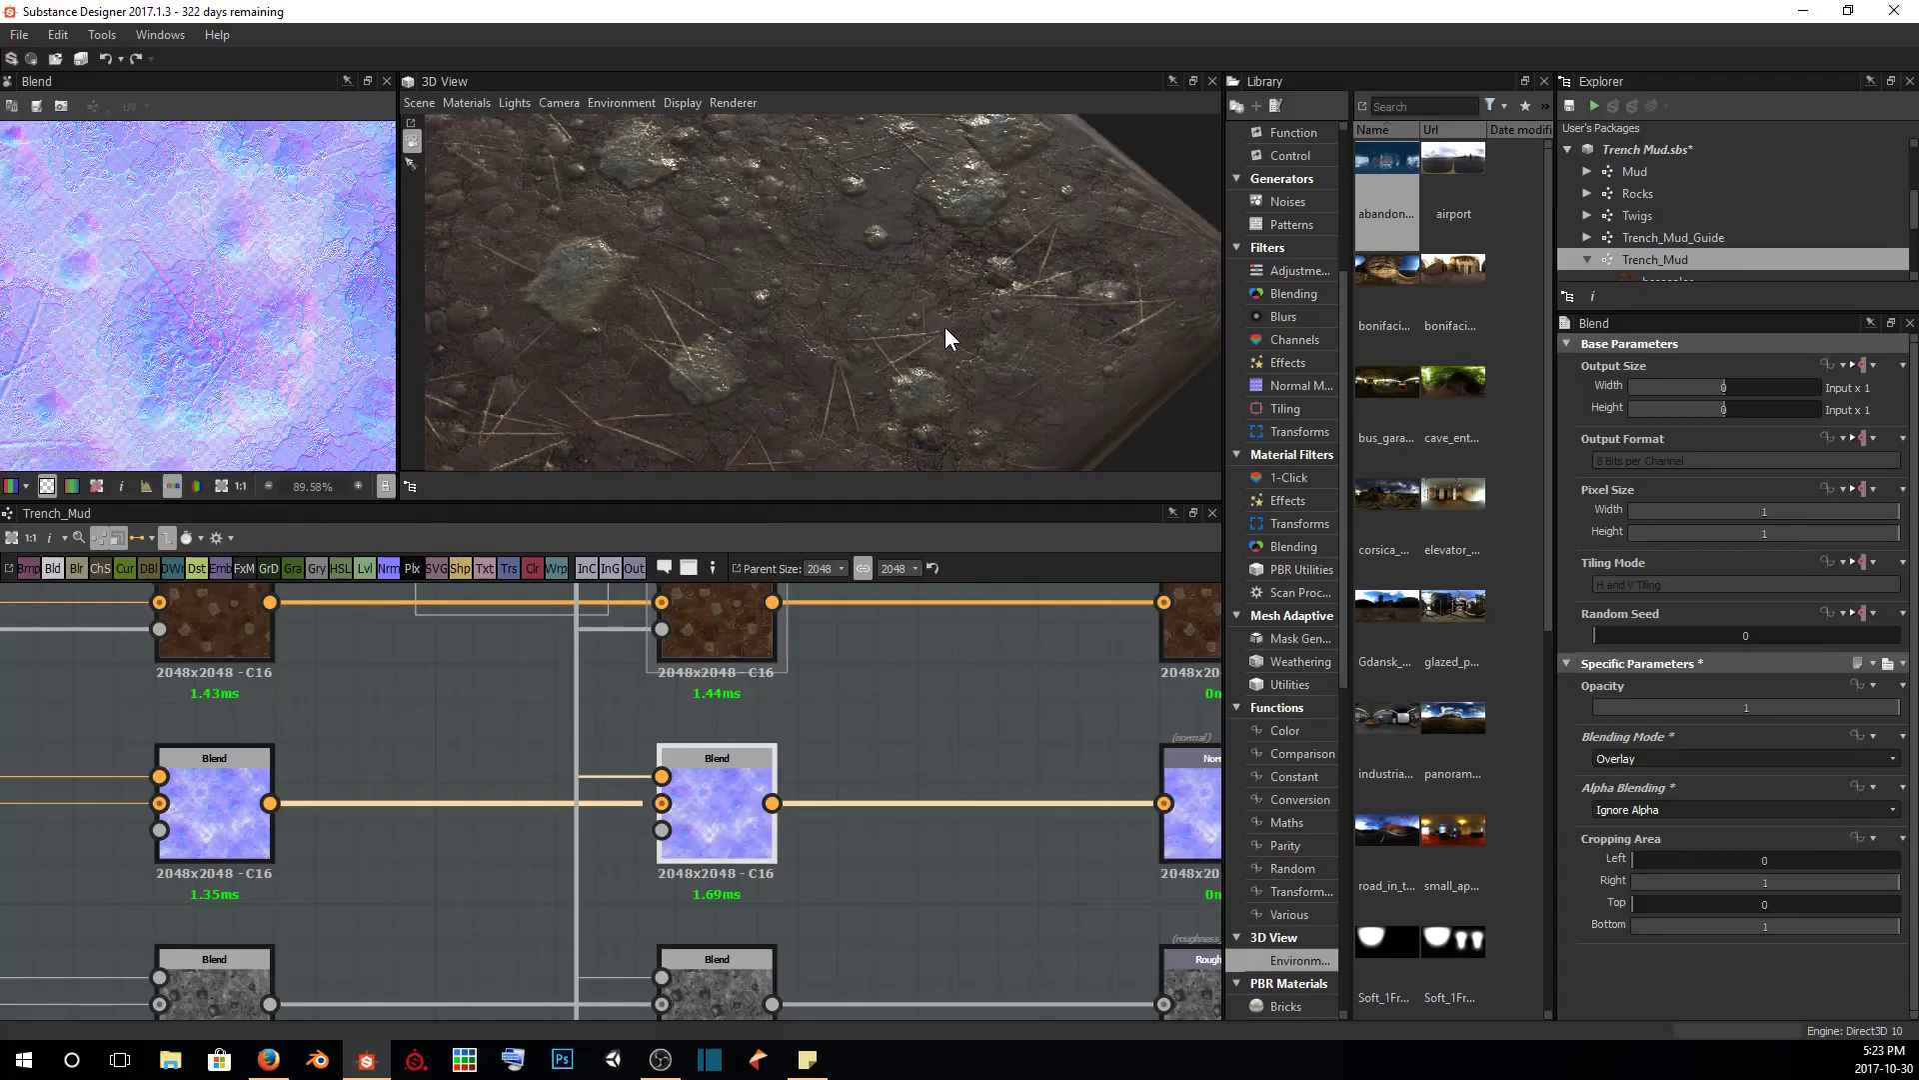
scroll(107, 356, up, 2)
middle_drag(107, 355, 260, 213)
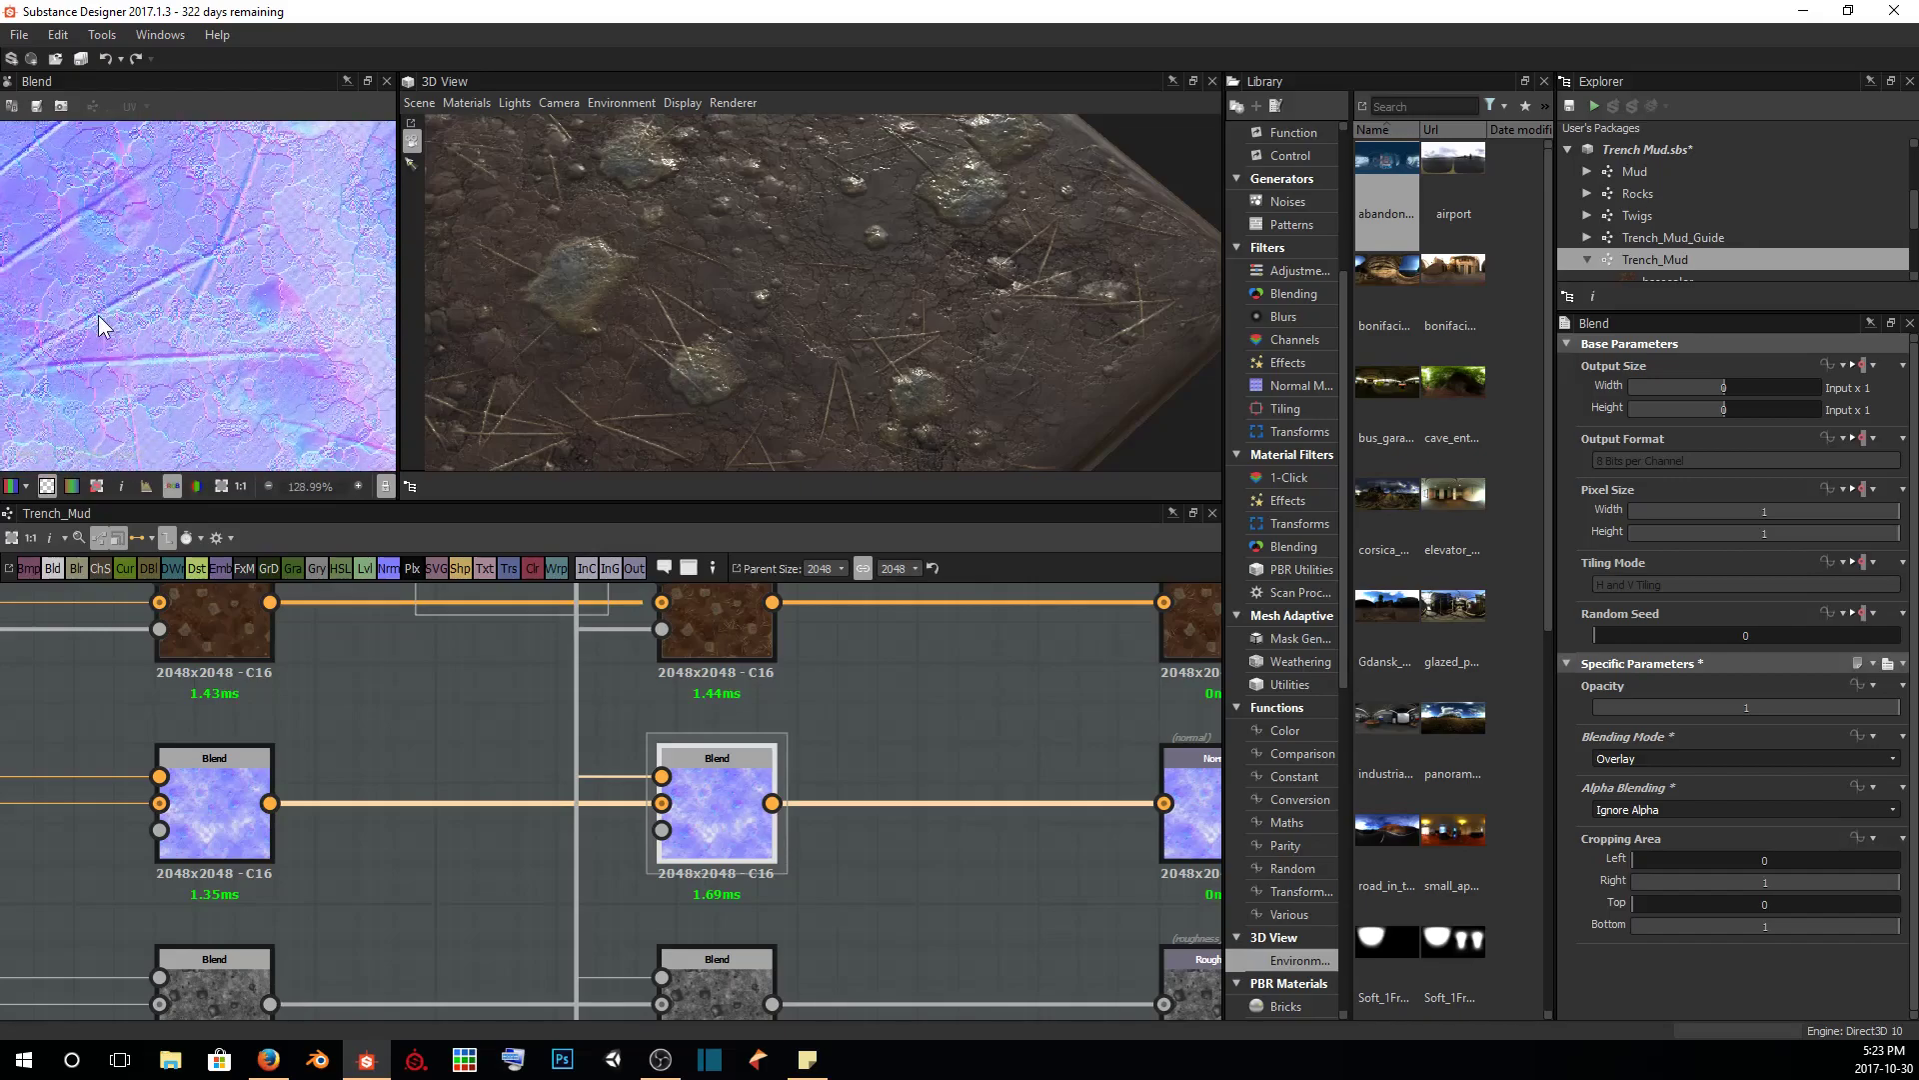
Set the second height Blend node's blending mode to Screen
drag(746, 402, 778, 340)
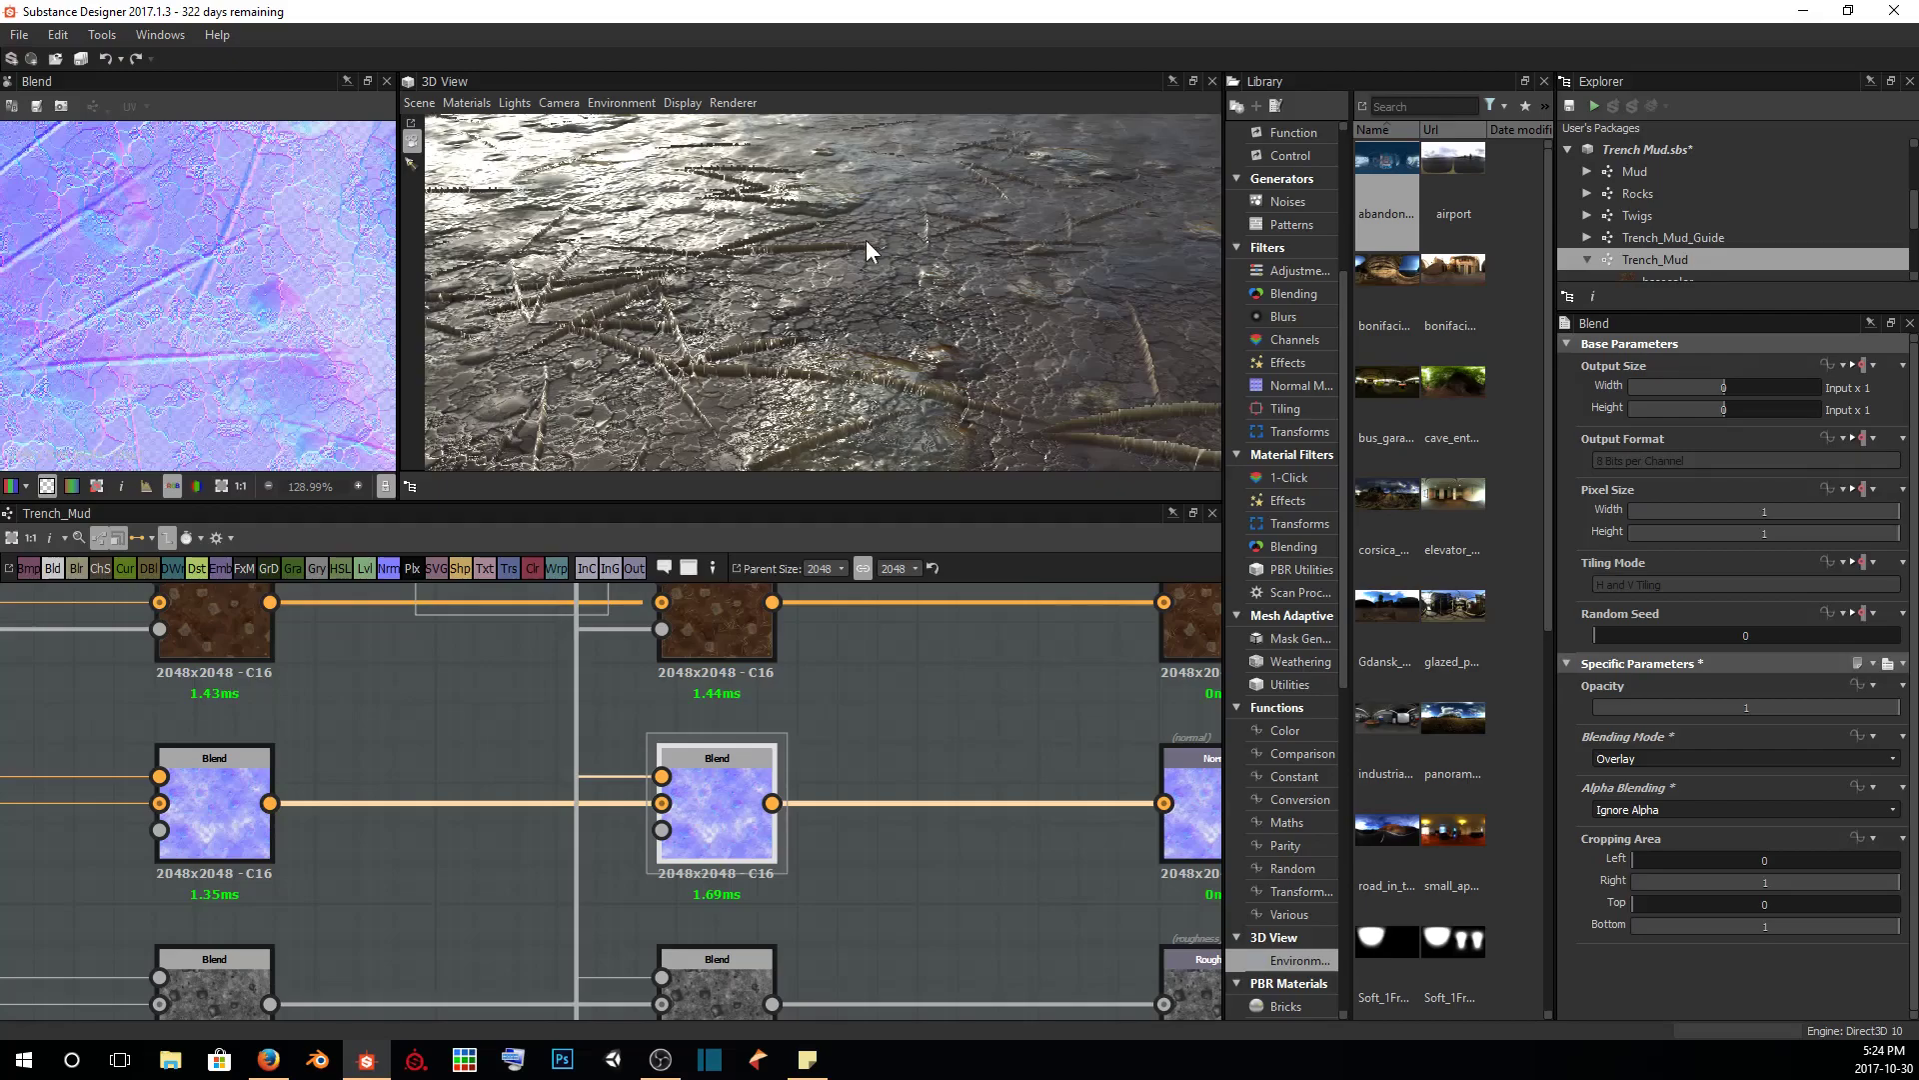
drag(954, 286, 922, 366)
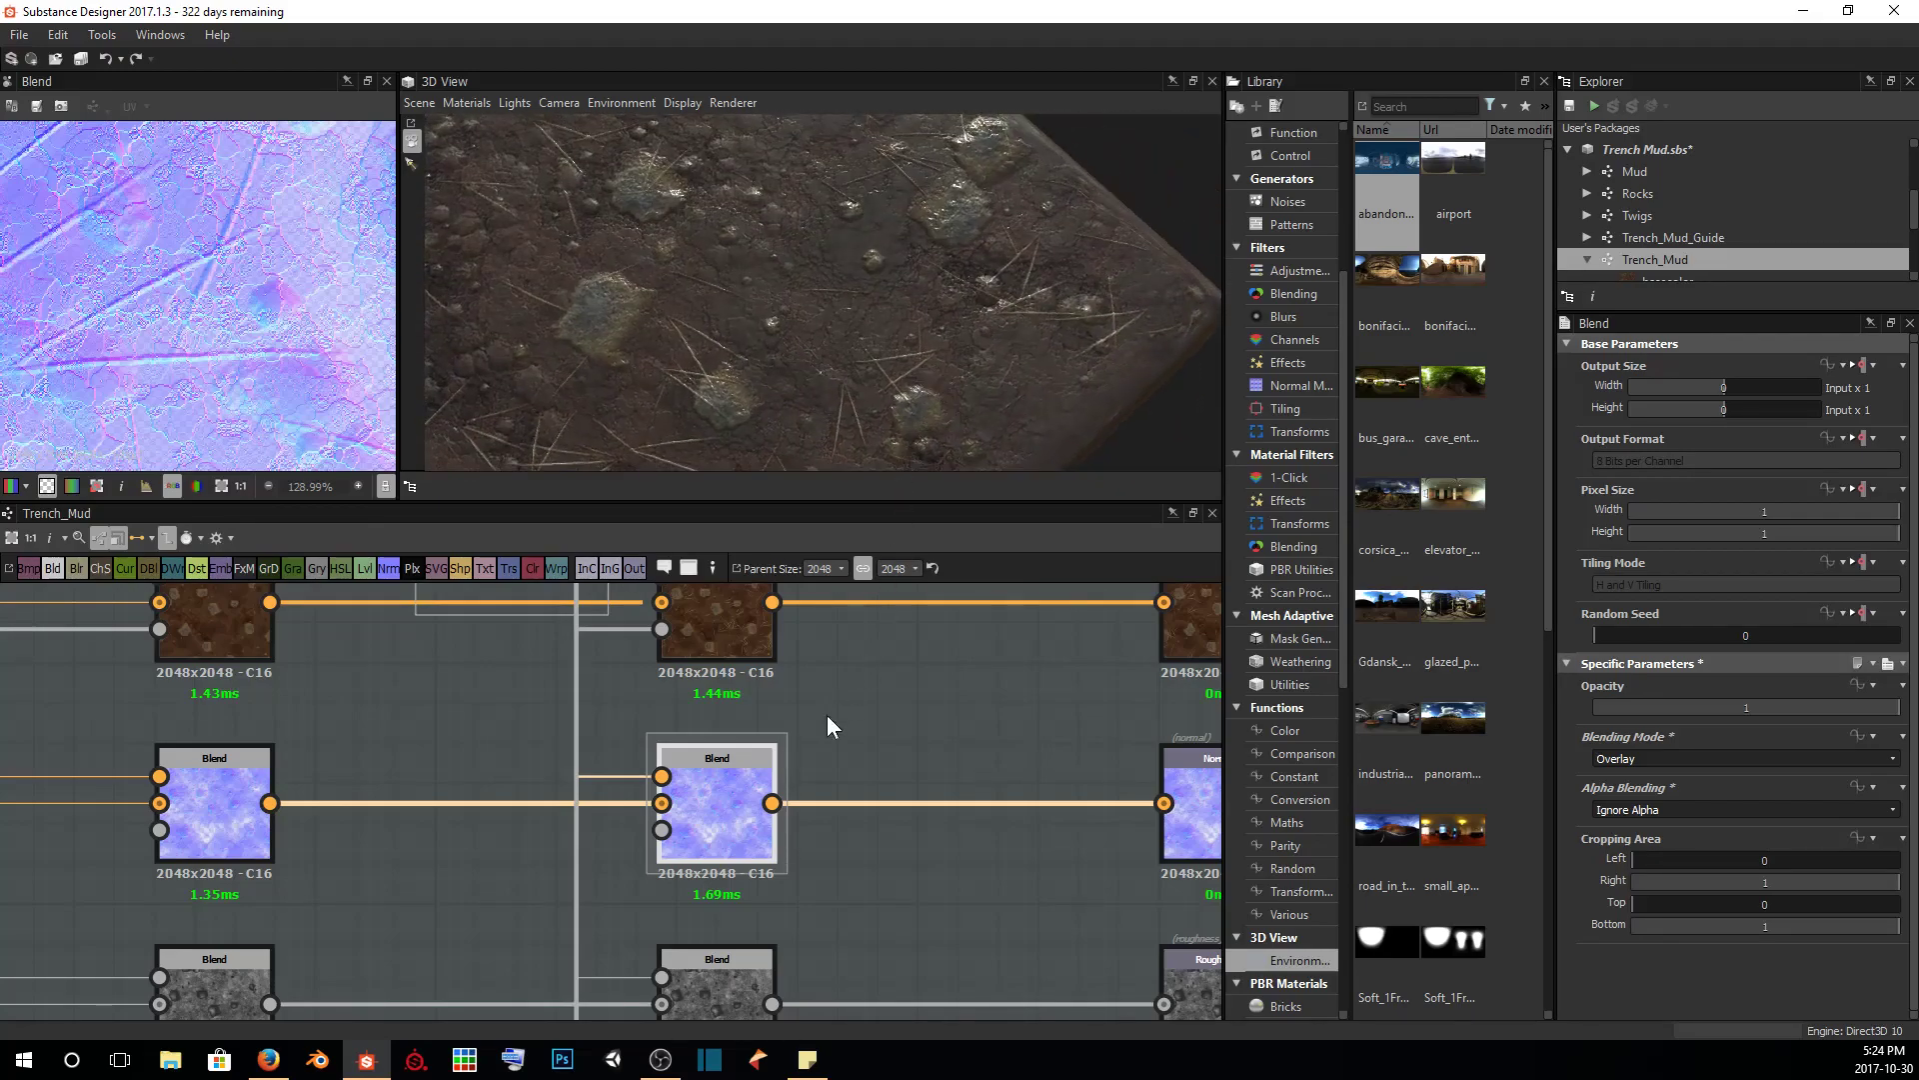
scroll(876, 830, down, 3)
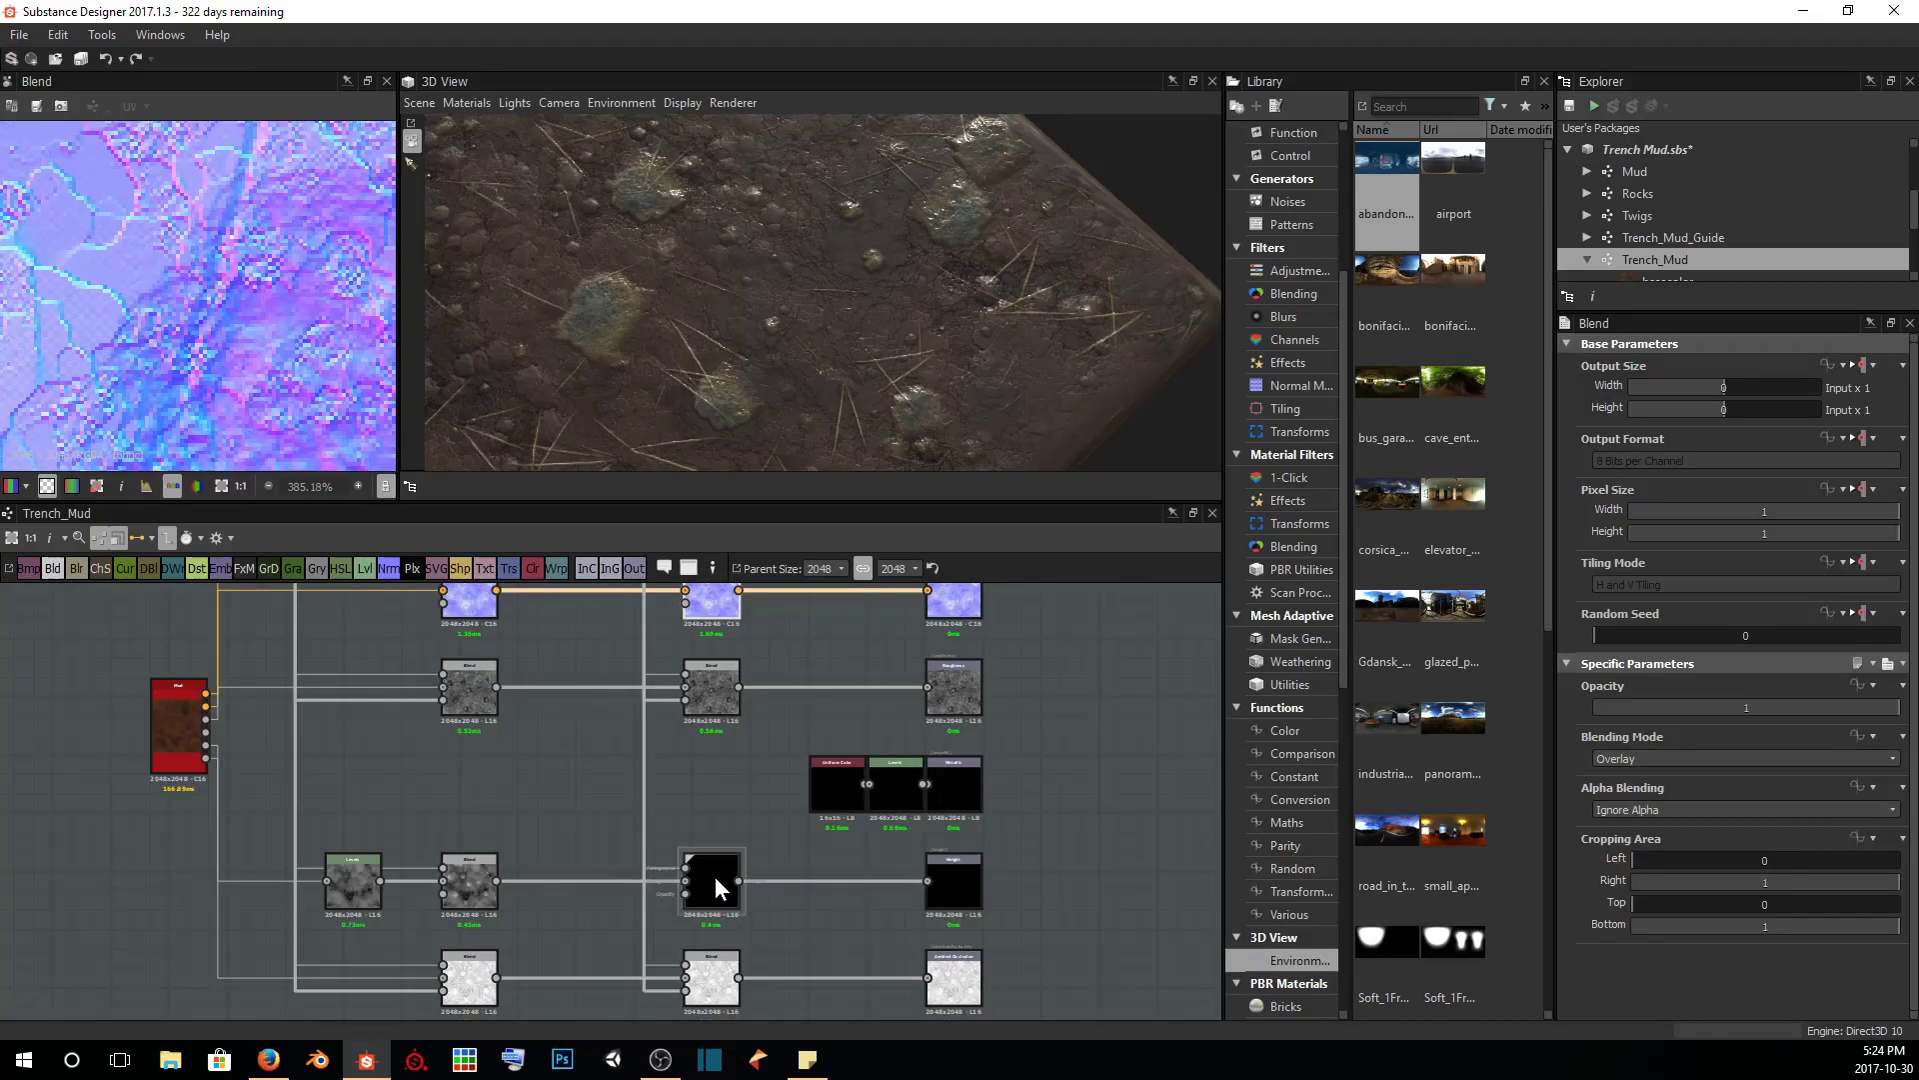
double_click(716, 875)
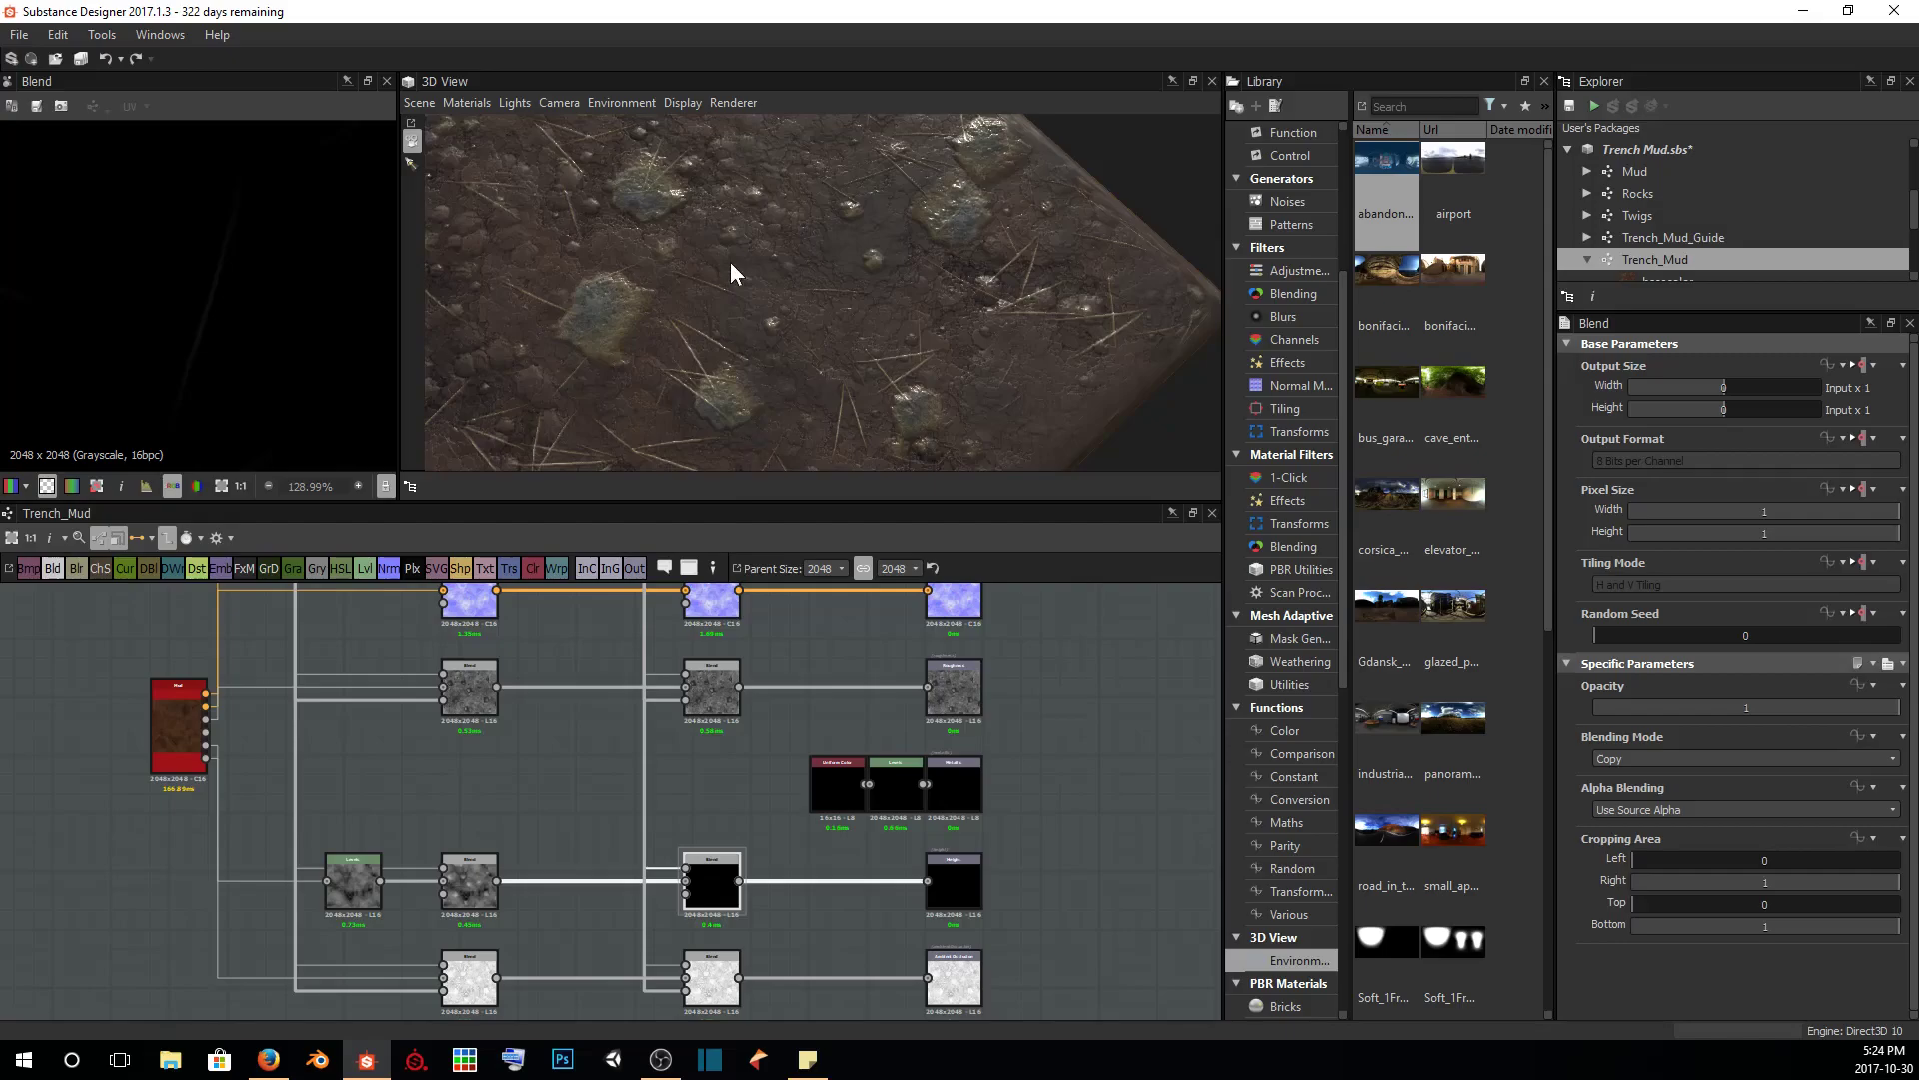
middle_drag(693, 755, 689, 835)
key(f)
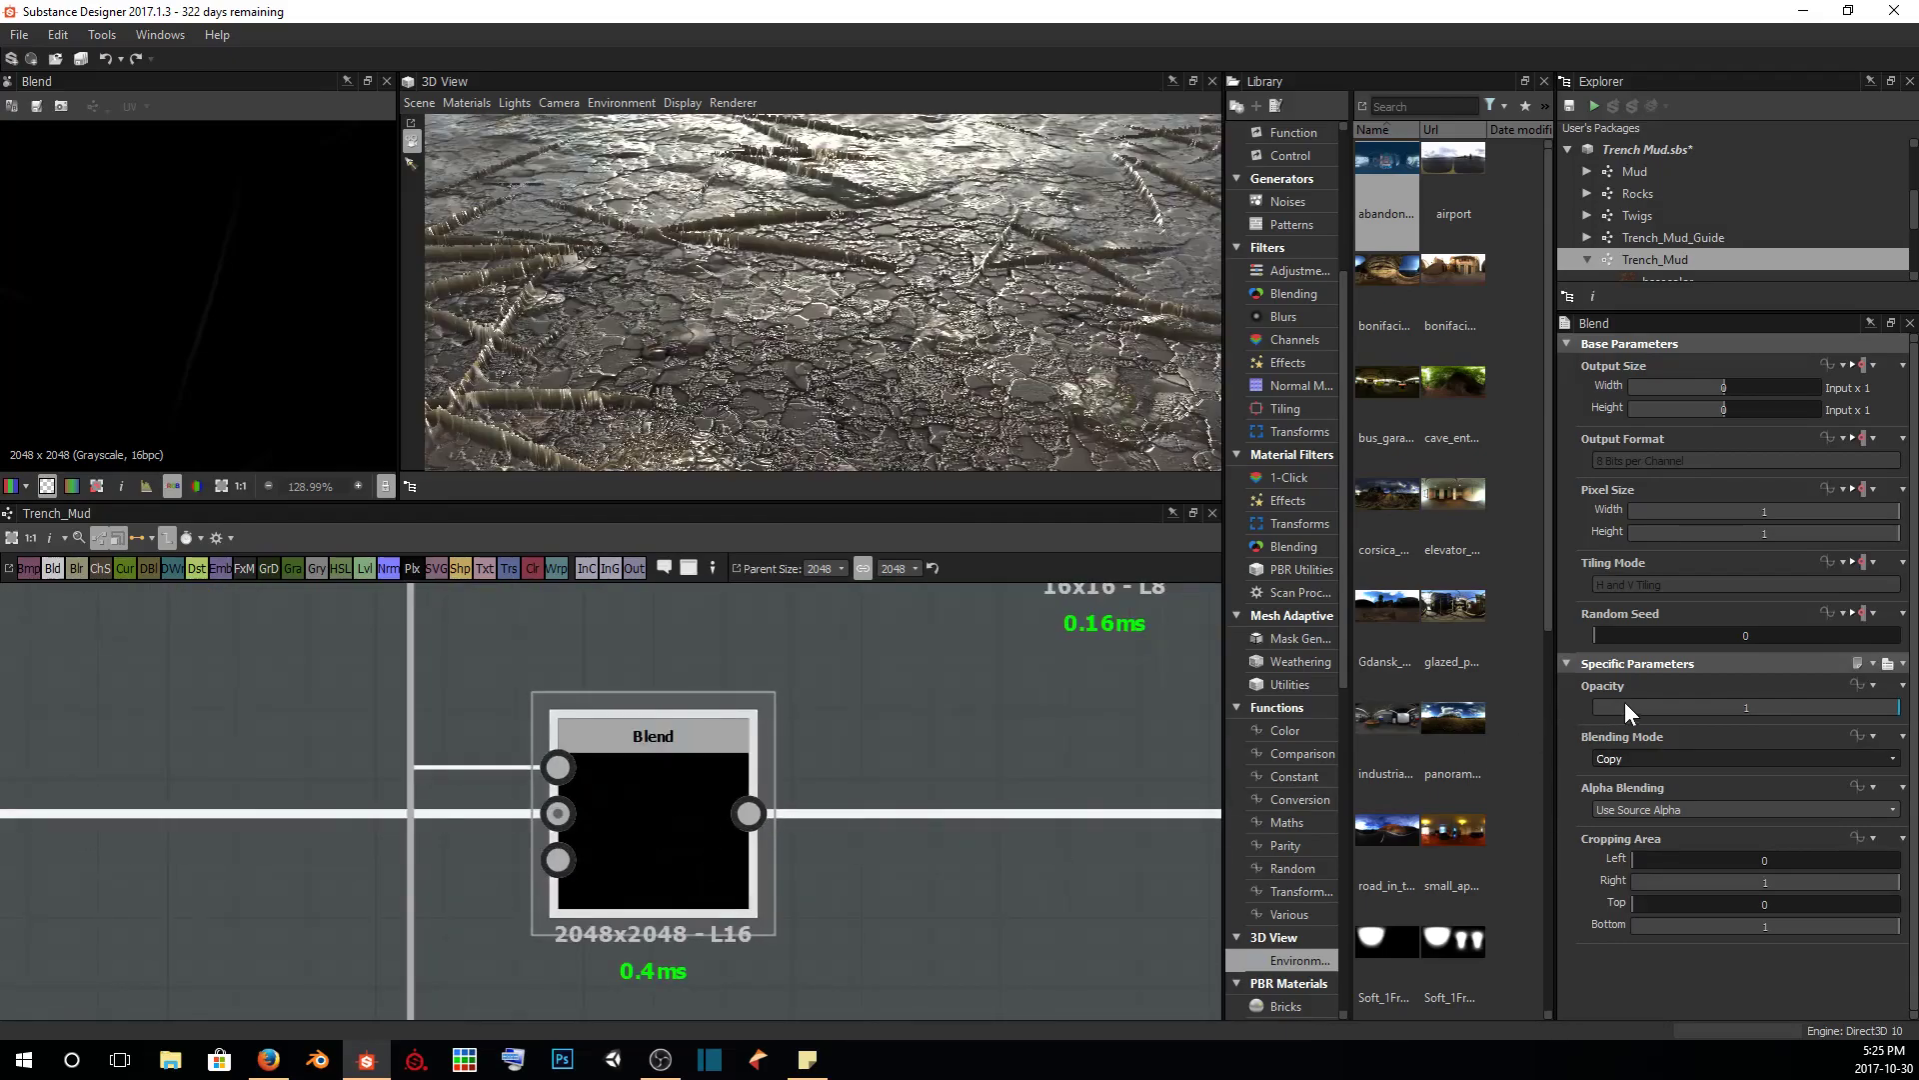
click(1643, 758)
scroll(1647, 888, down, 1)
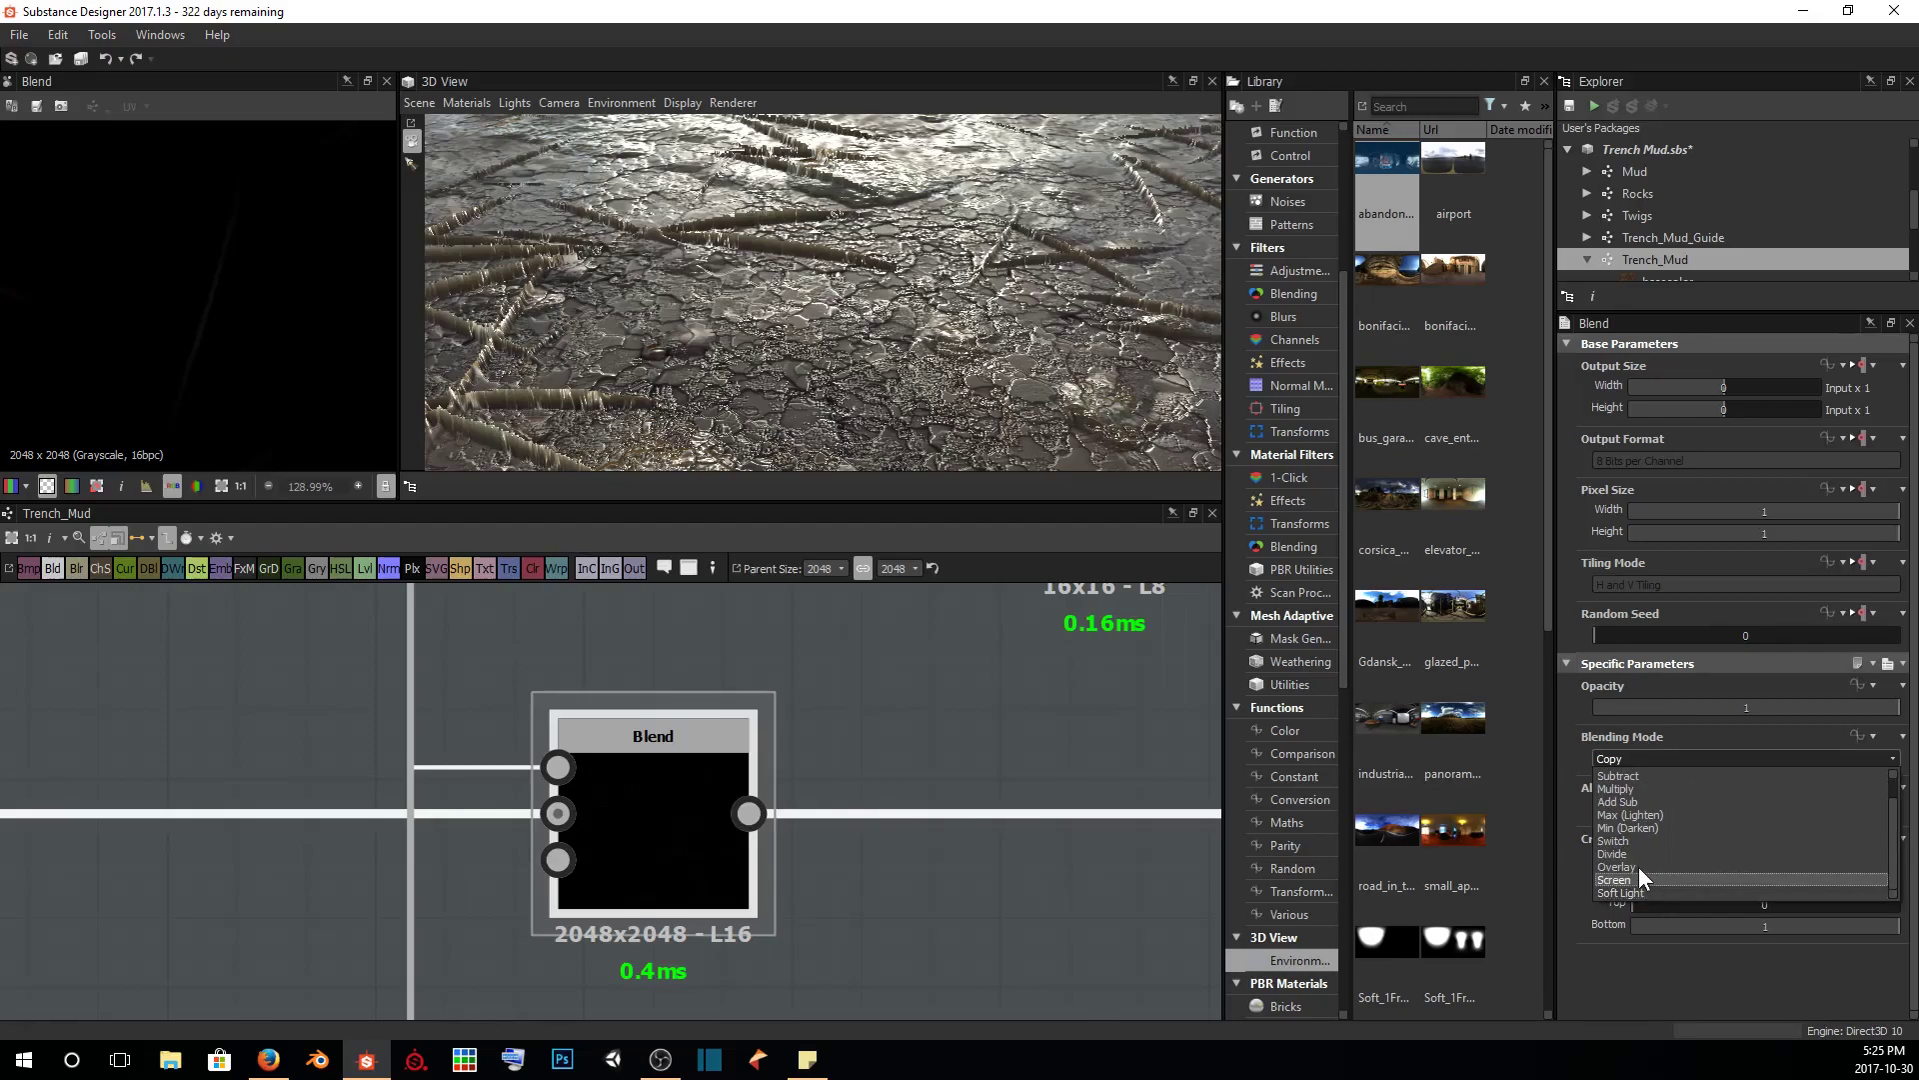
click(1629, 878)
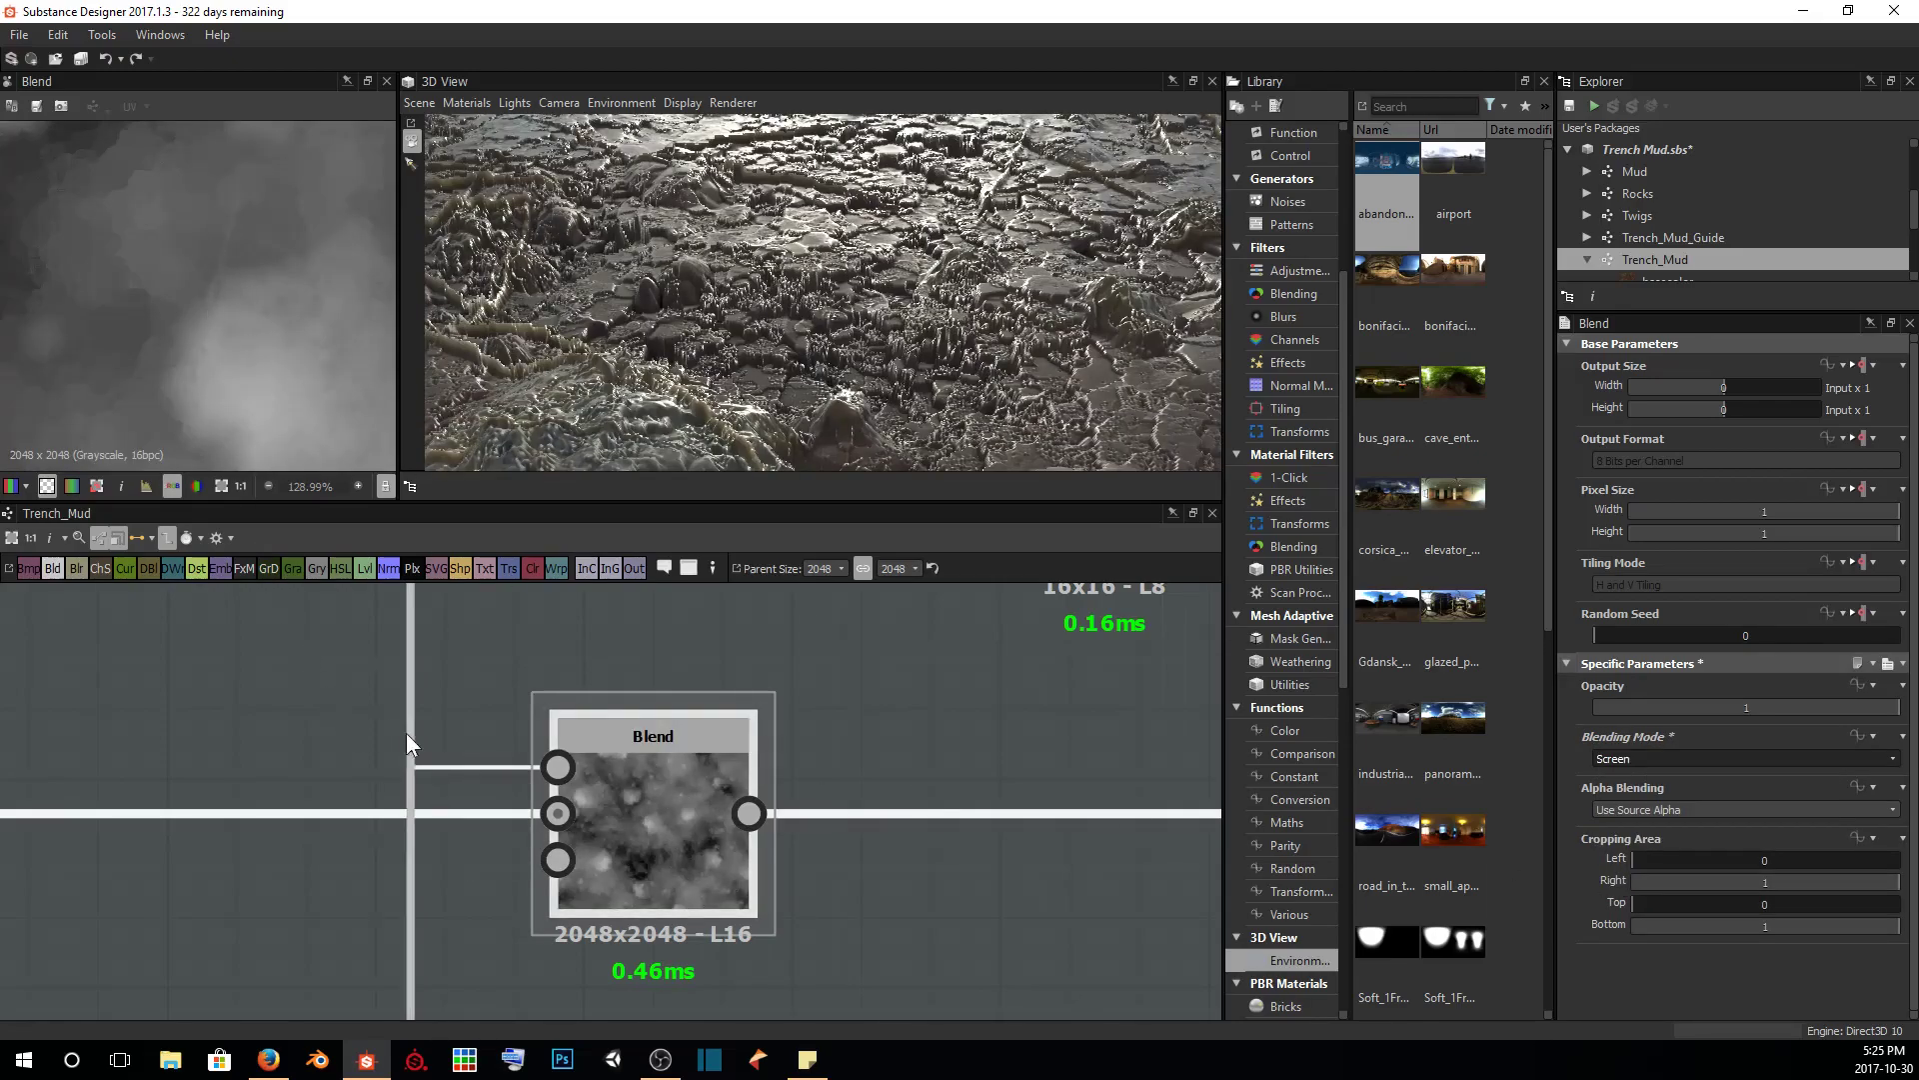
Examine the combined height in the second height Blend's output and the raised rocks and twigs on the 3D mesh
middle_drag(435, 726, 470, 743)
drag(813, 248, 734, 254)
scroll(733, 252, up, 4)
scroll(734, 254, down, 3)
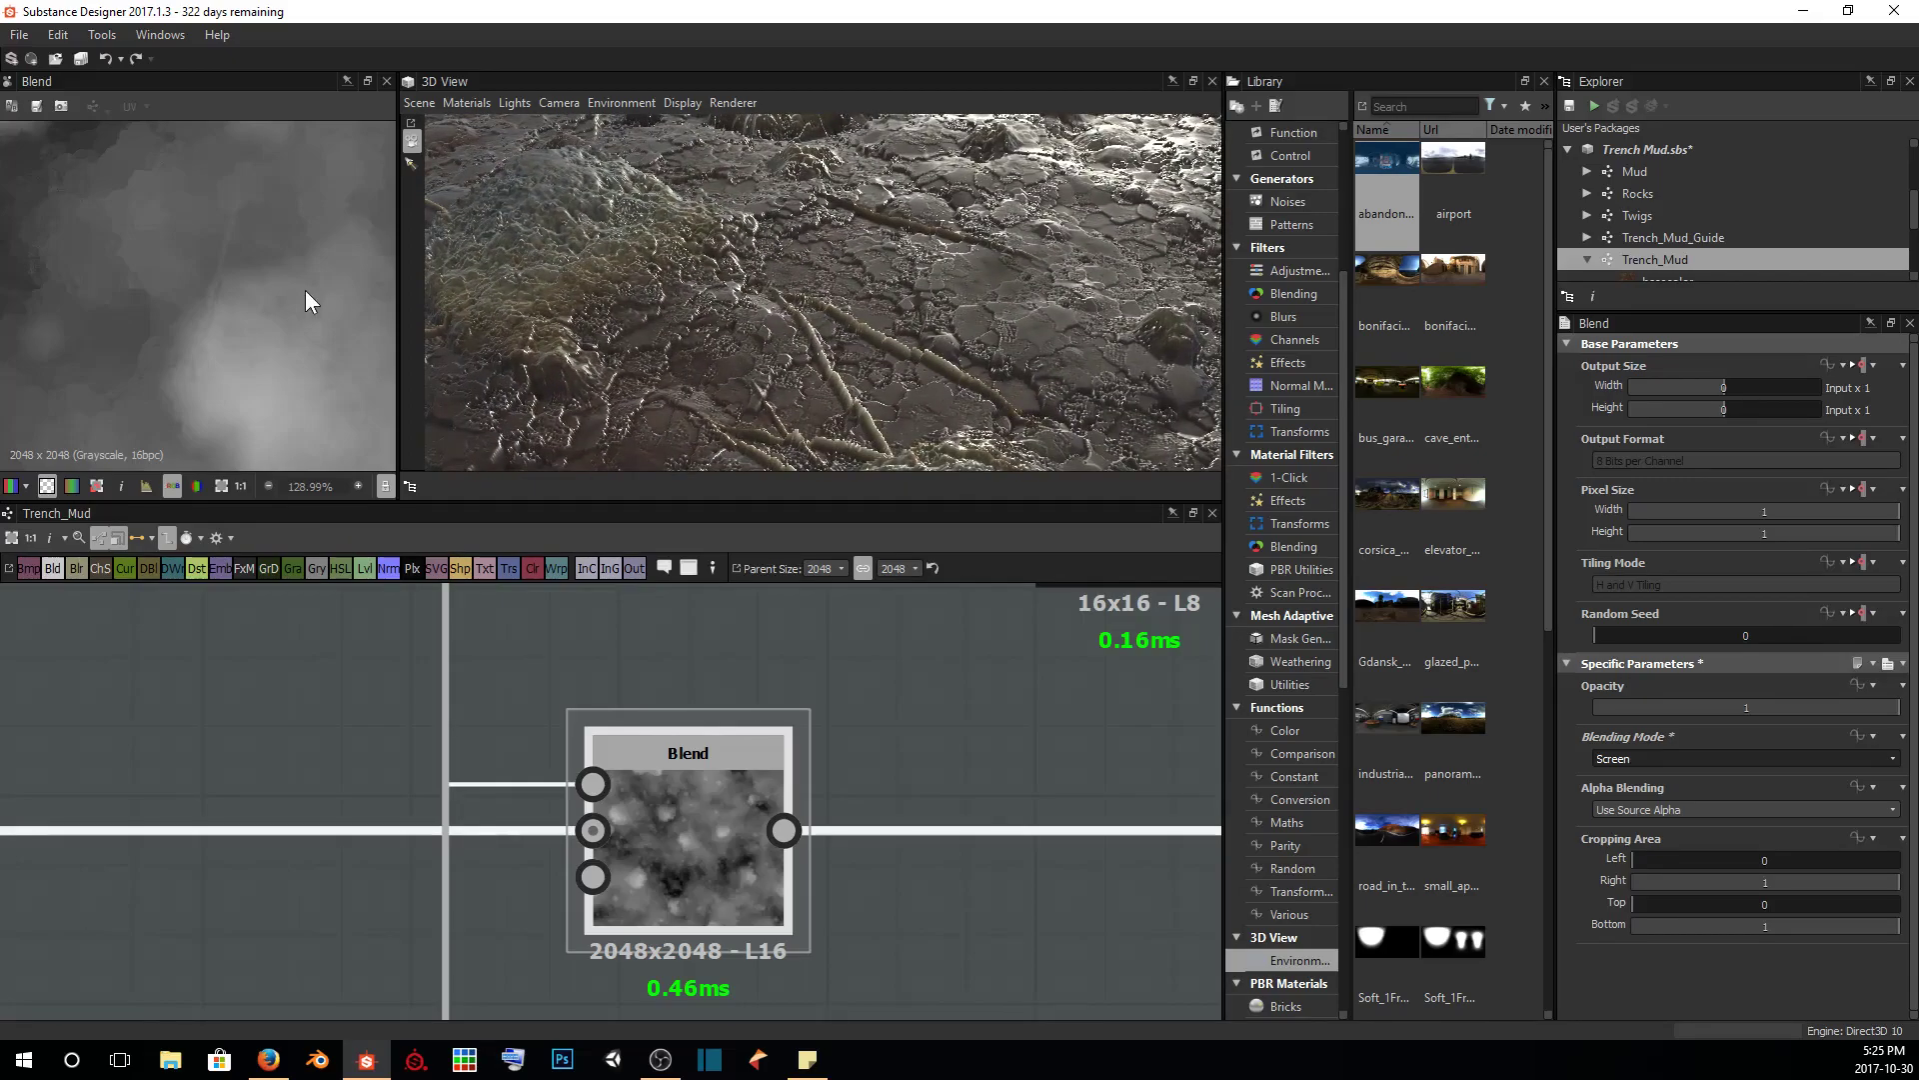
scroll(300, 295, up, 4)
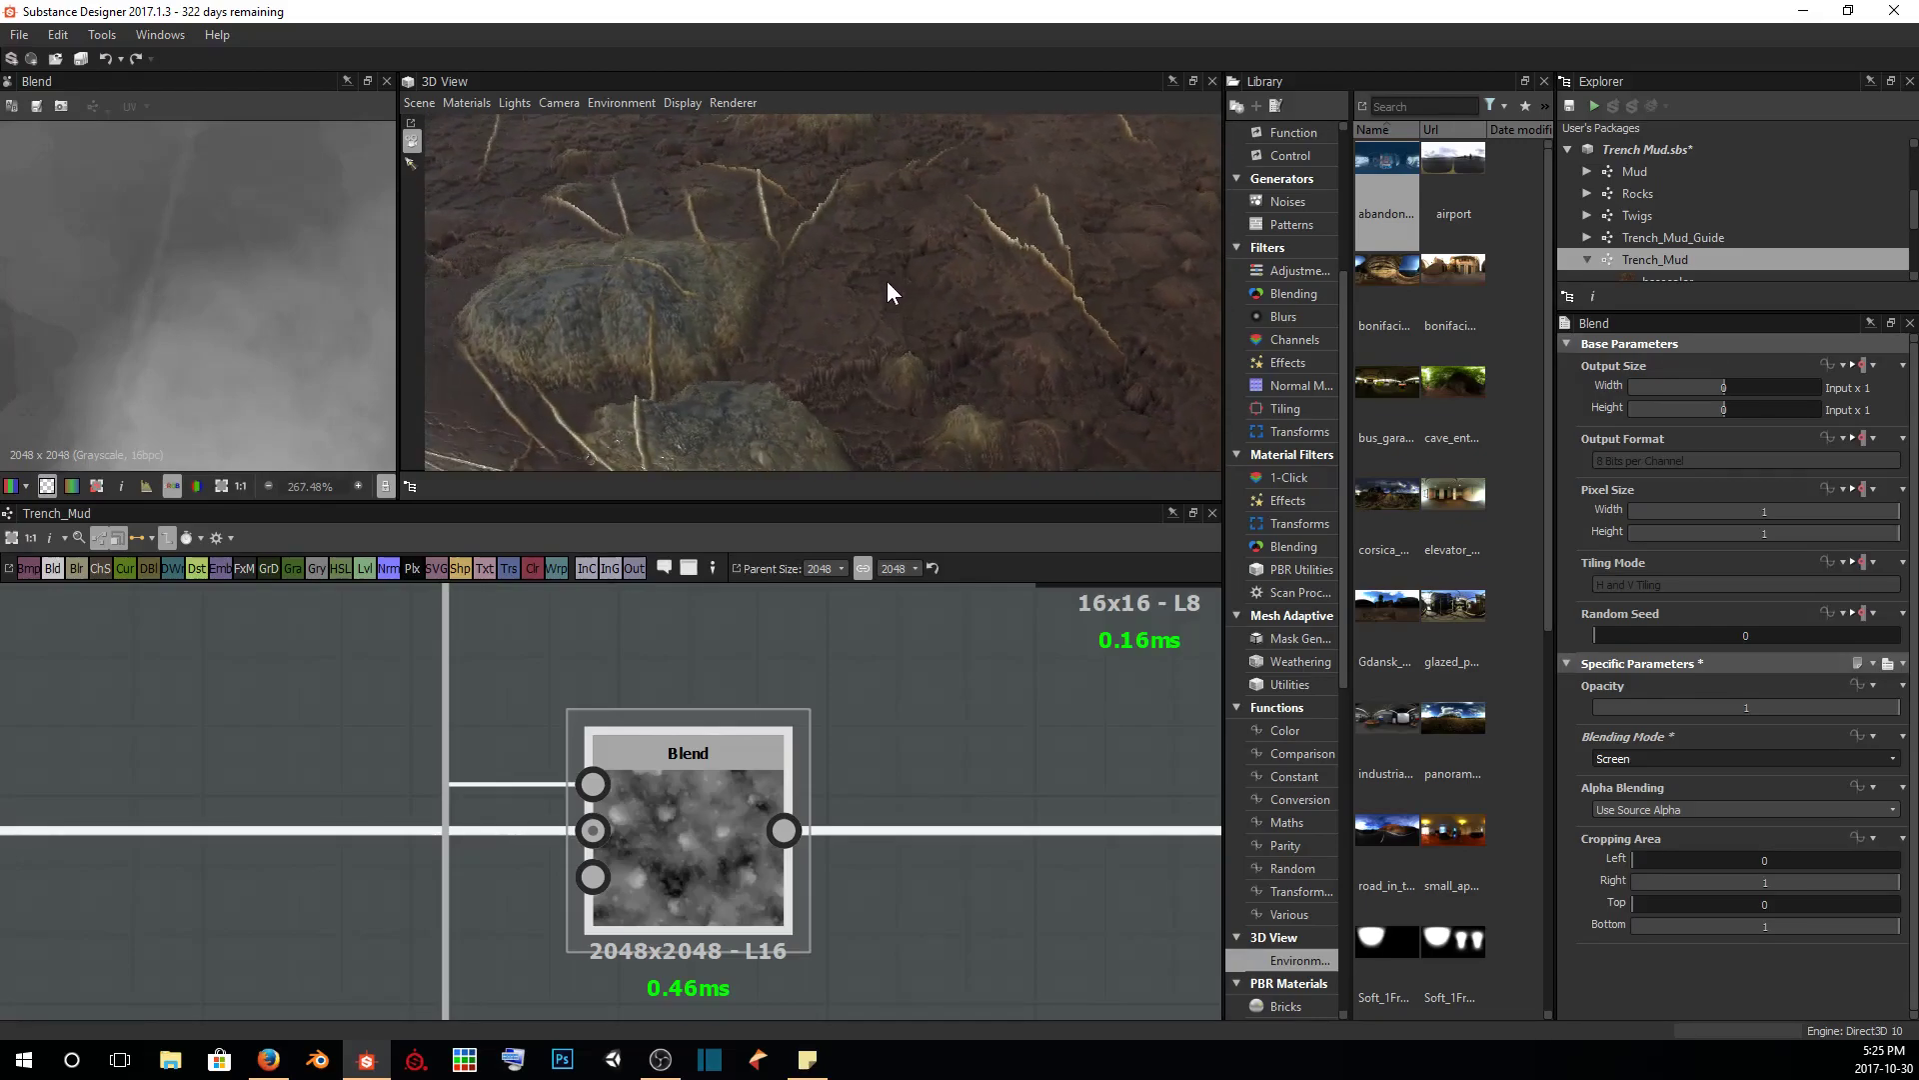
drag(842, 302, 734, 262)
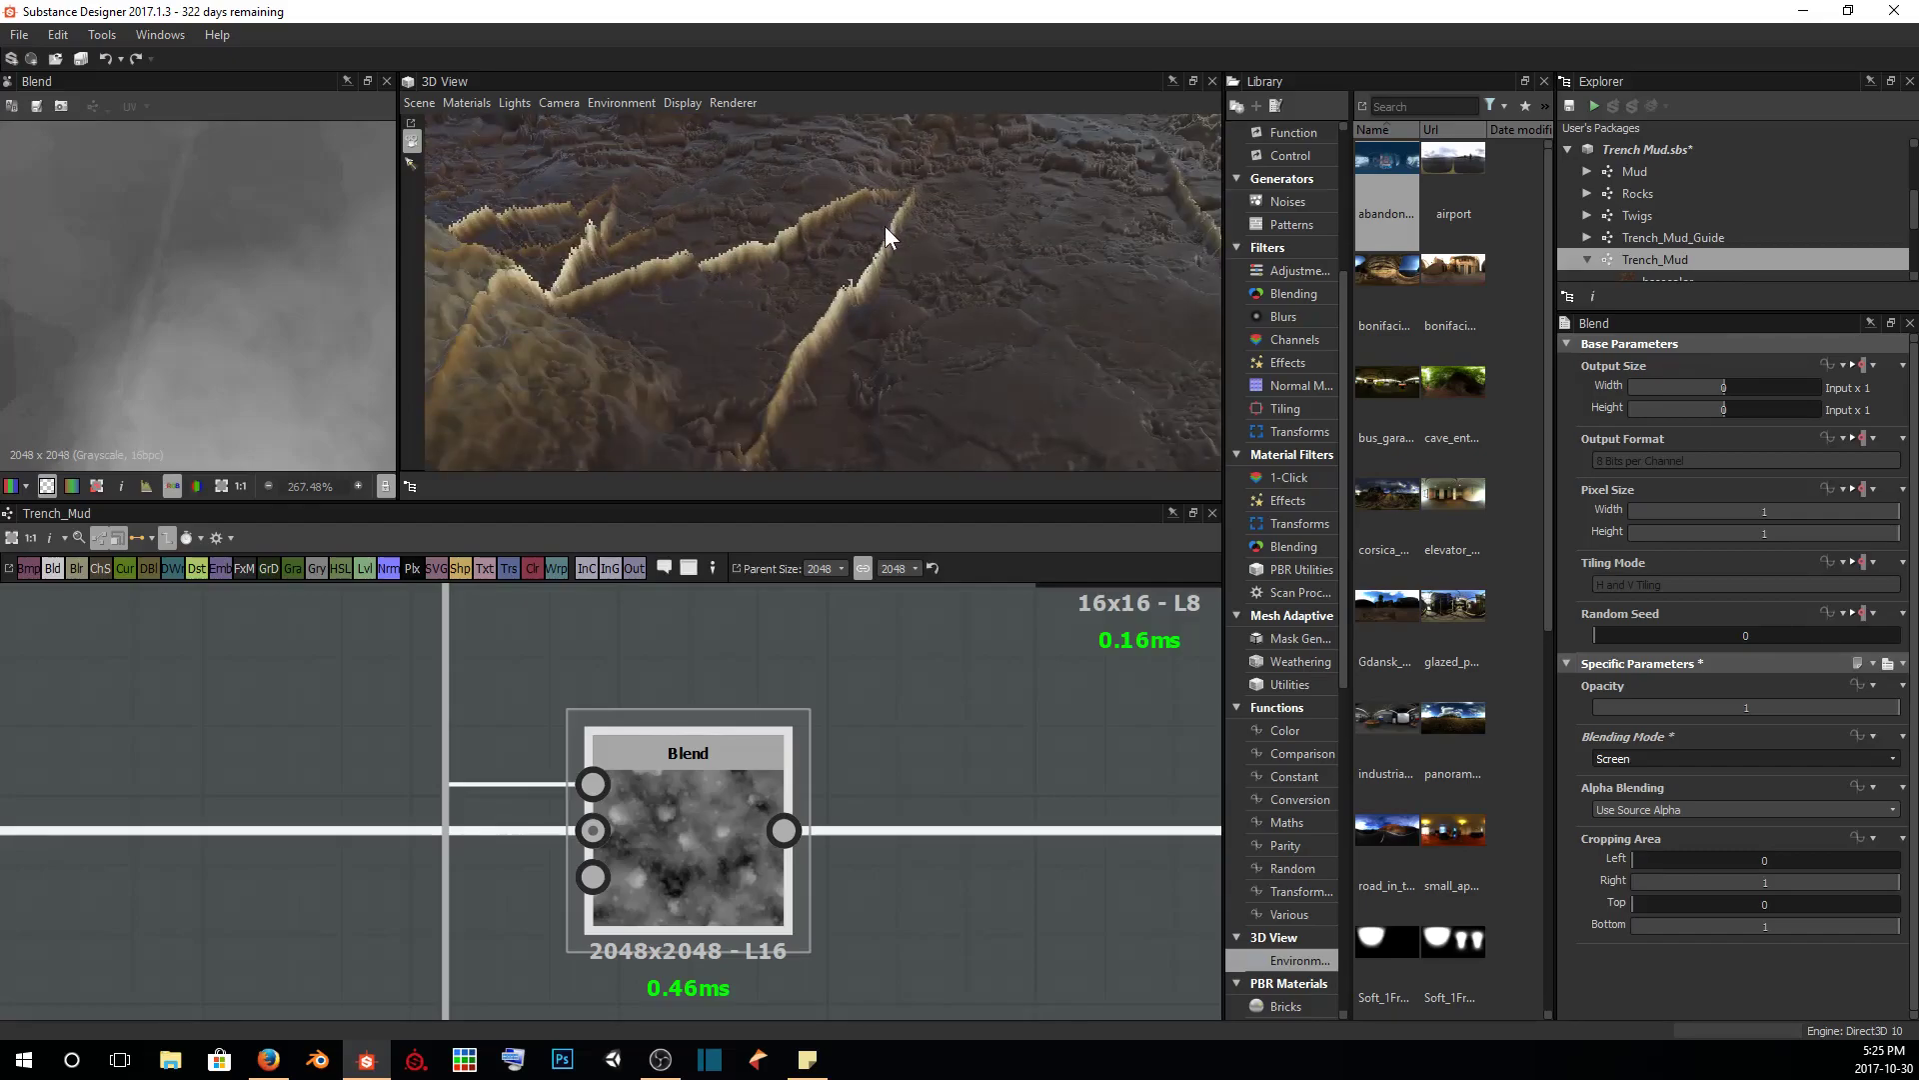
scroll(932, 314, down, 10)
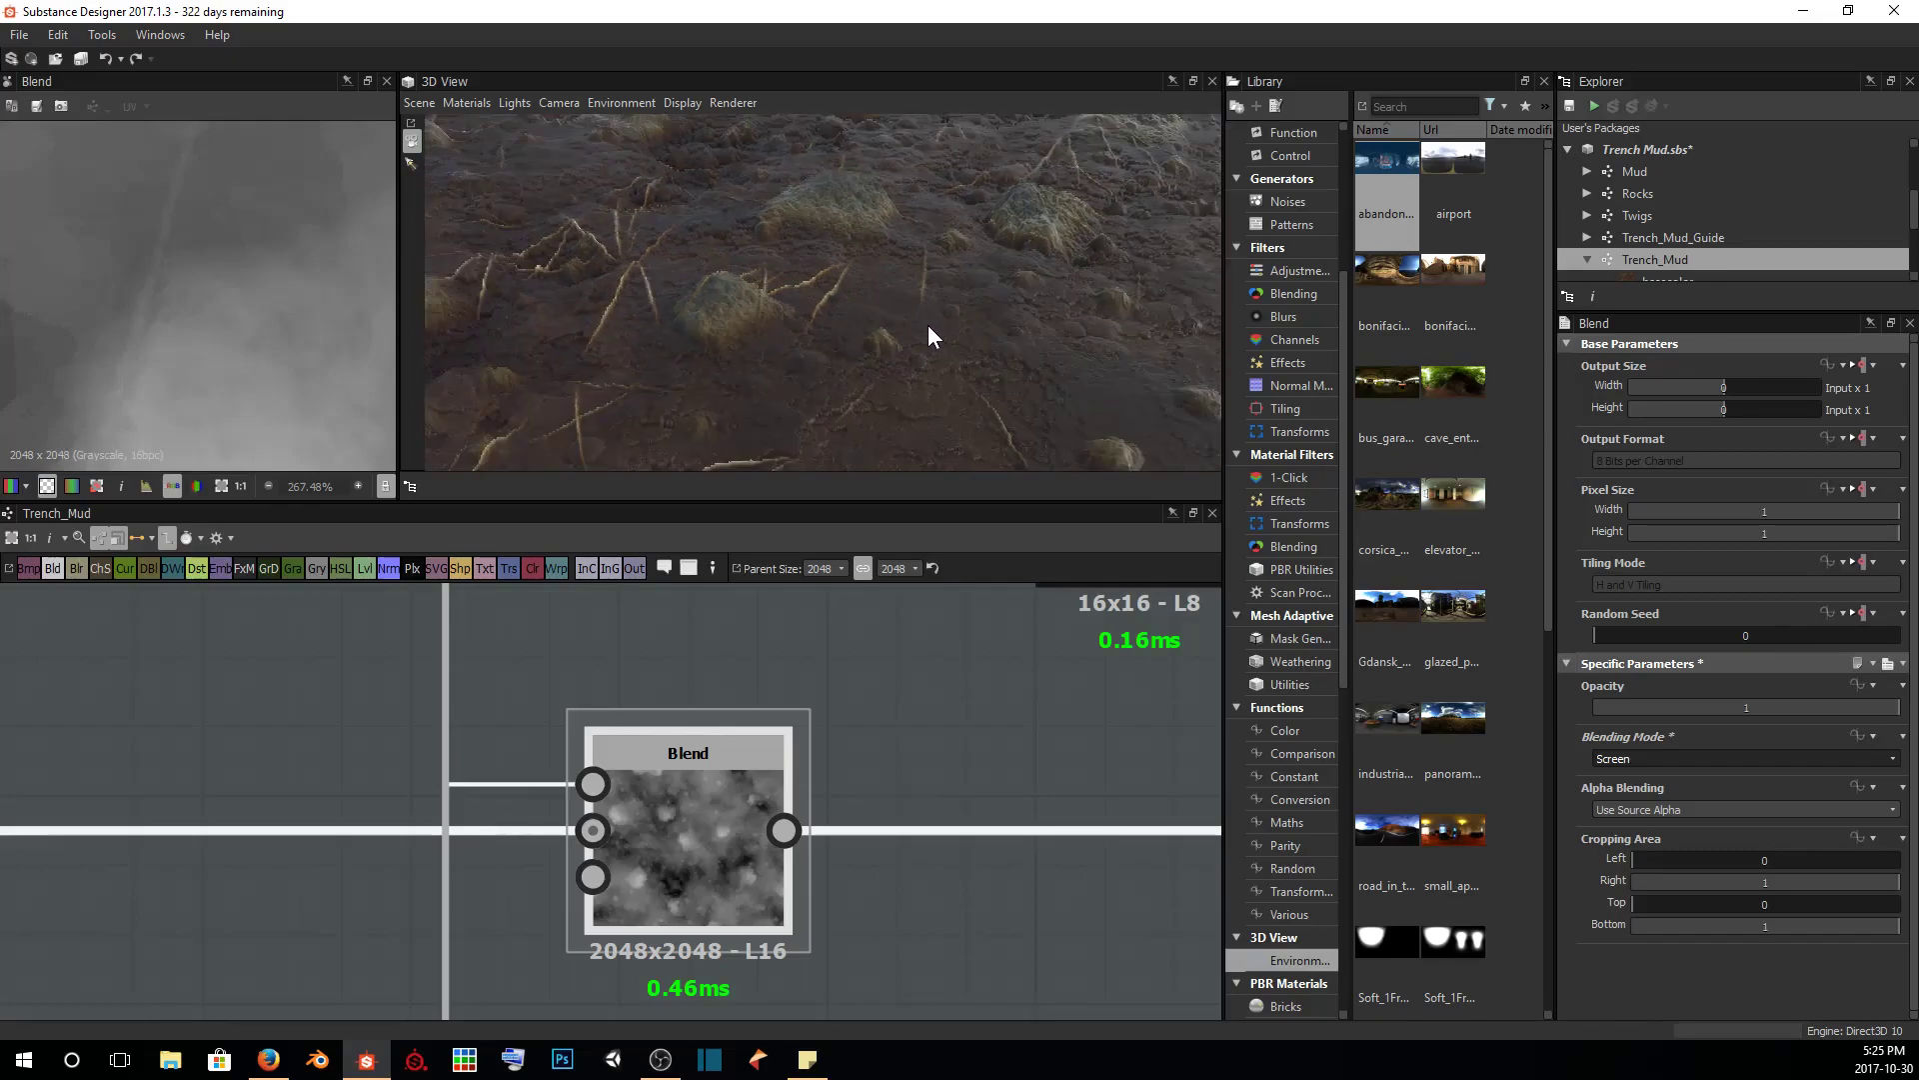
drag(919, 321, 713, 276)
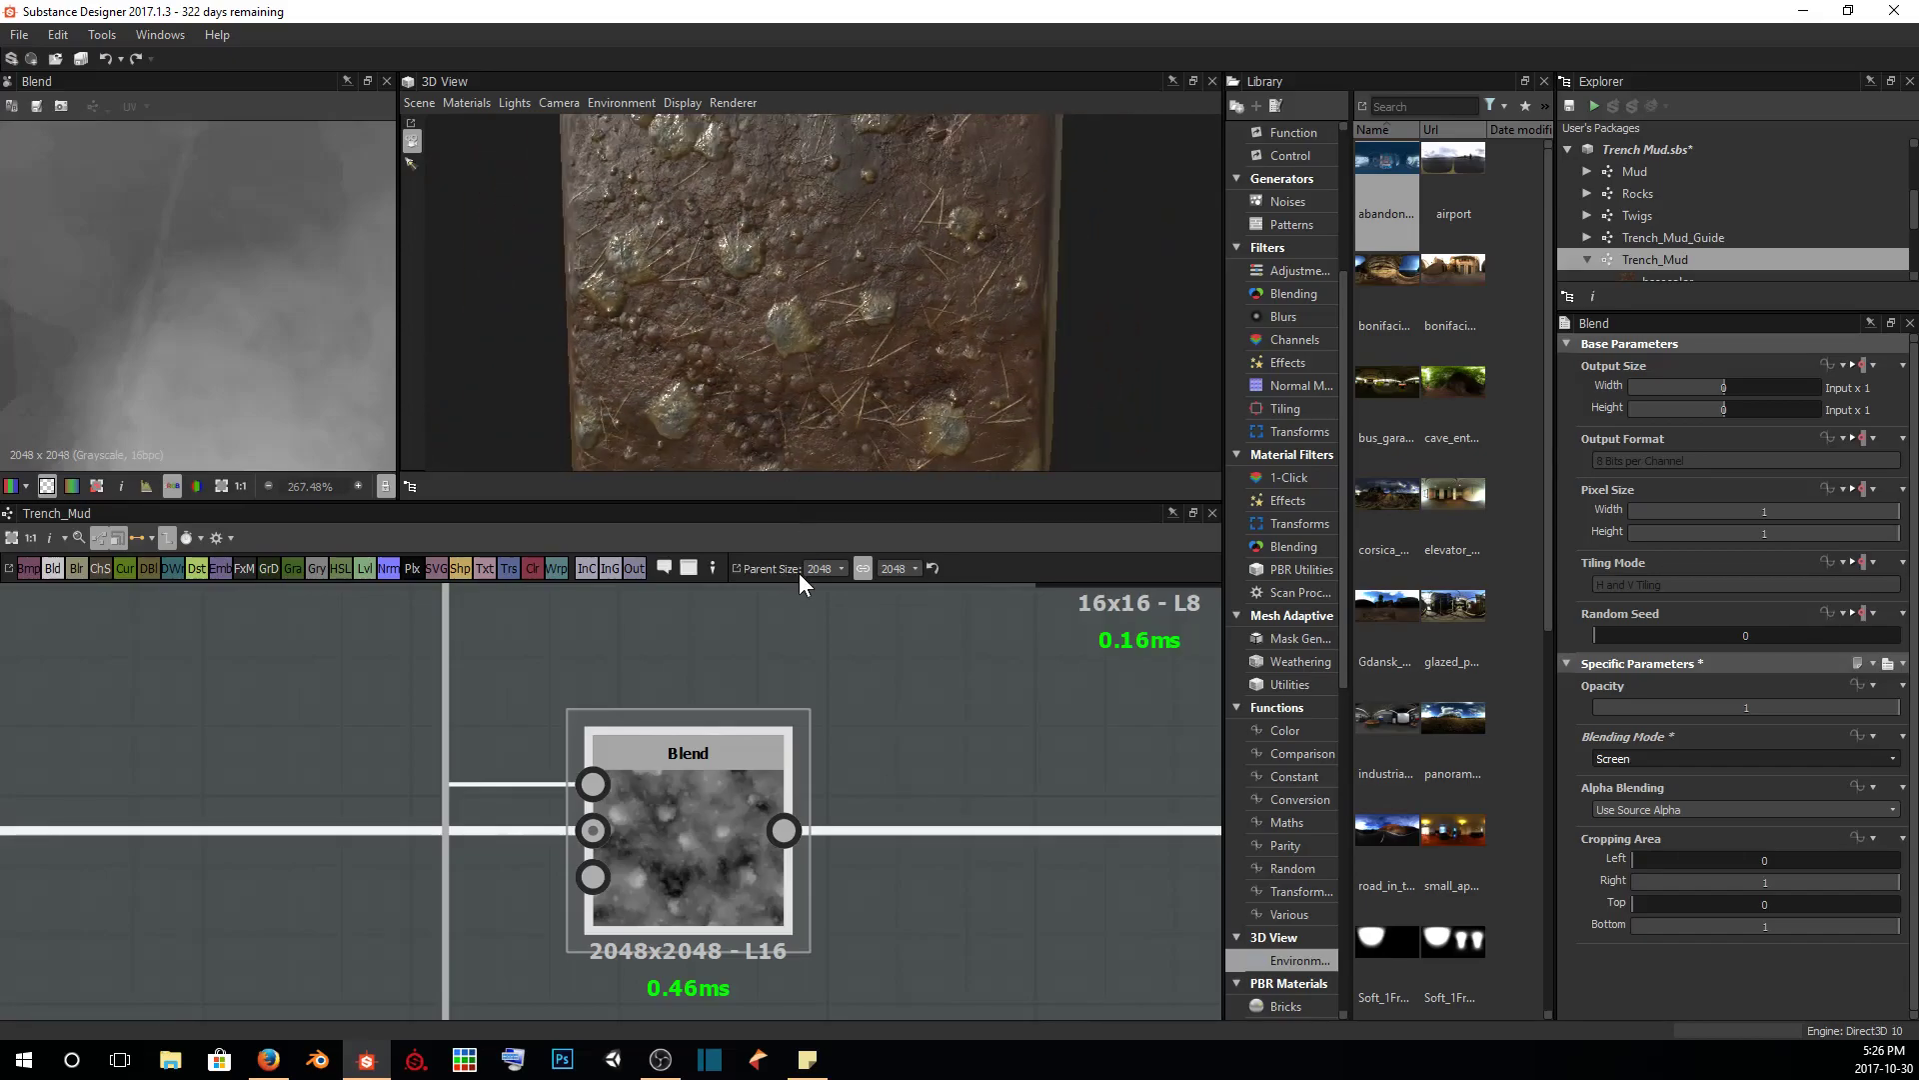
Display the second roughness Blend's output and examine the twigs and rocks in it up close
middle_drag(856, 614, 824, 997)
scroll(852, 655, down, 1)
scroll(805, 780, up, 1)
middle_drag(839, 674, 791, 982)
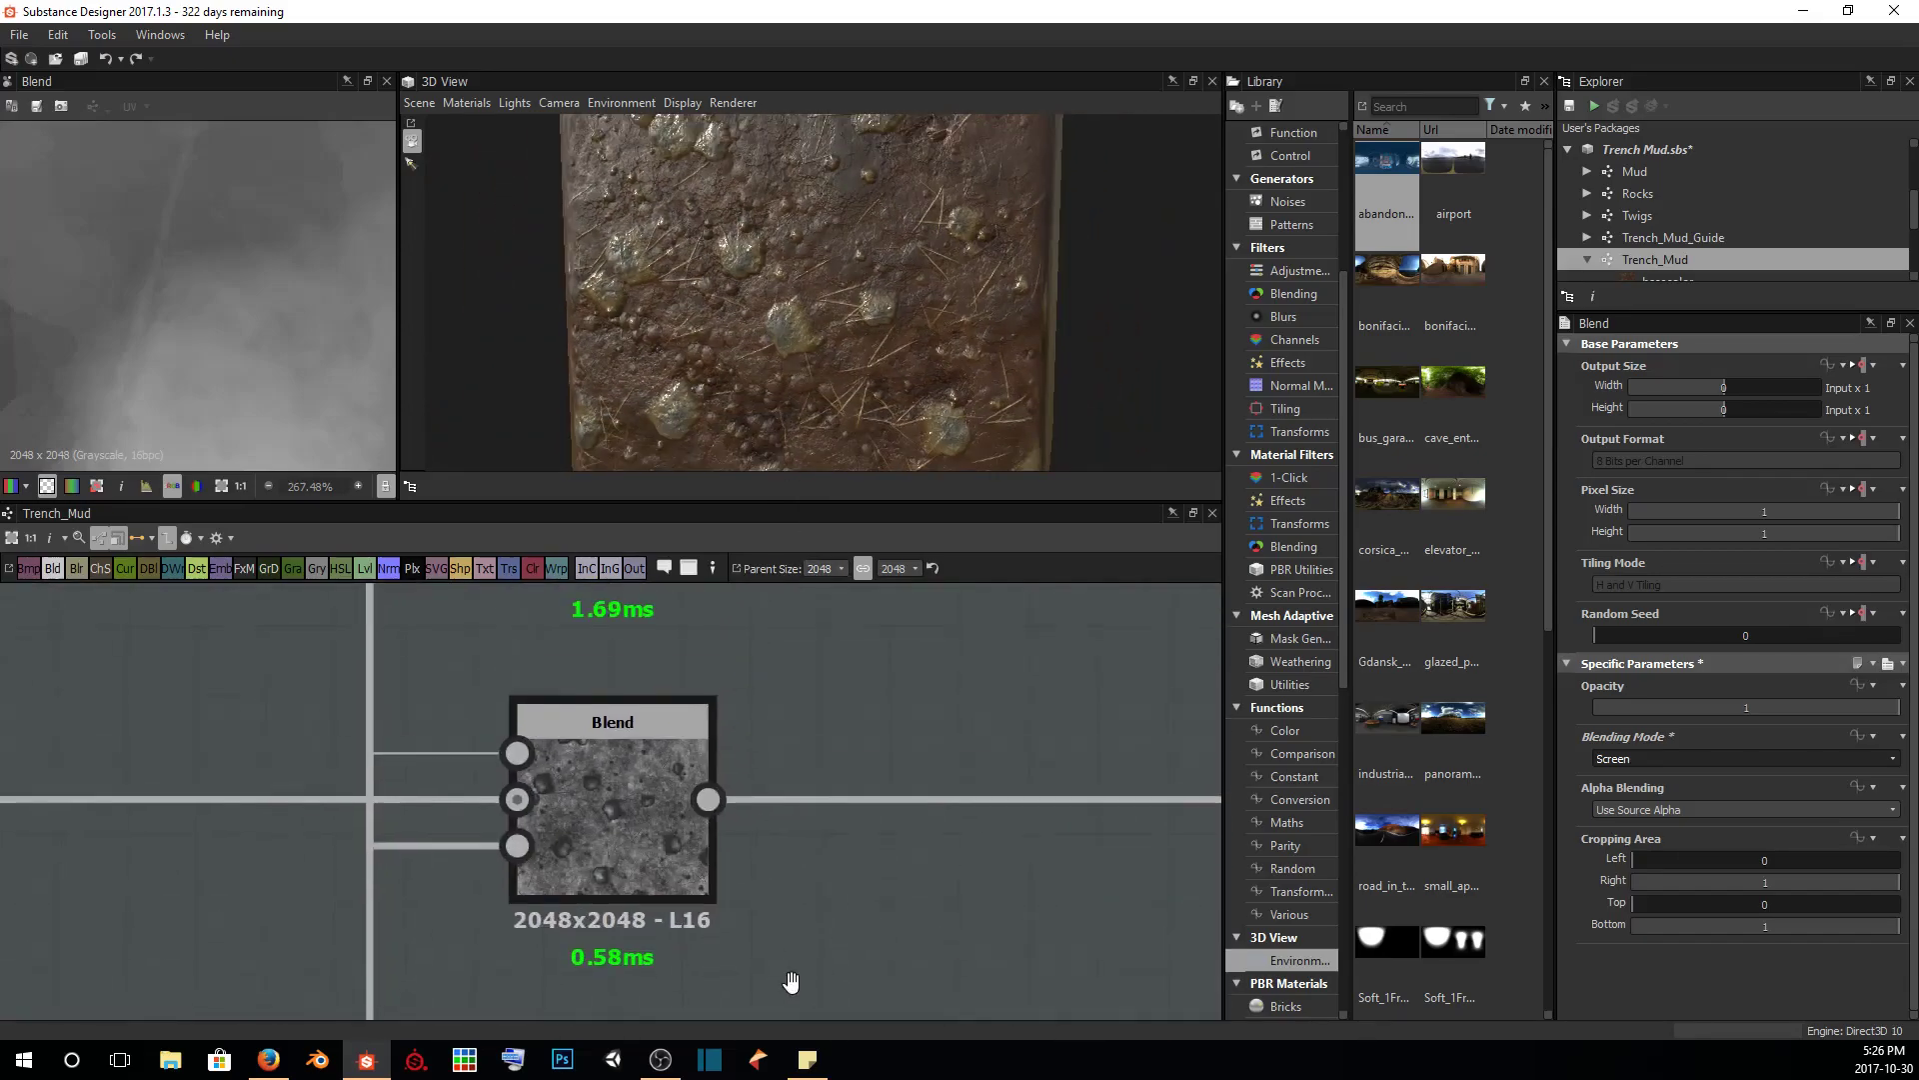
key(ctrl+z)
scroll(228, 290, down, 5)
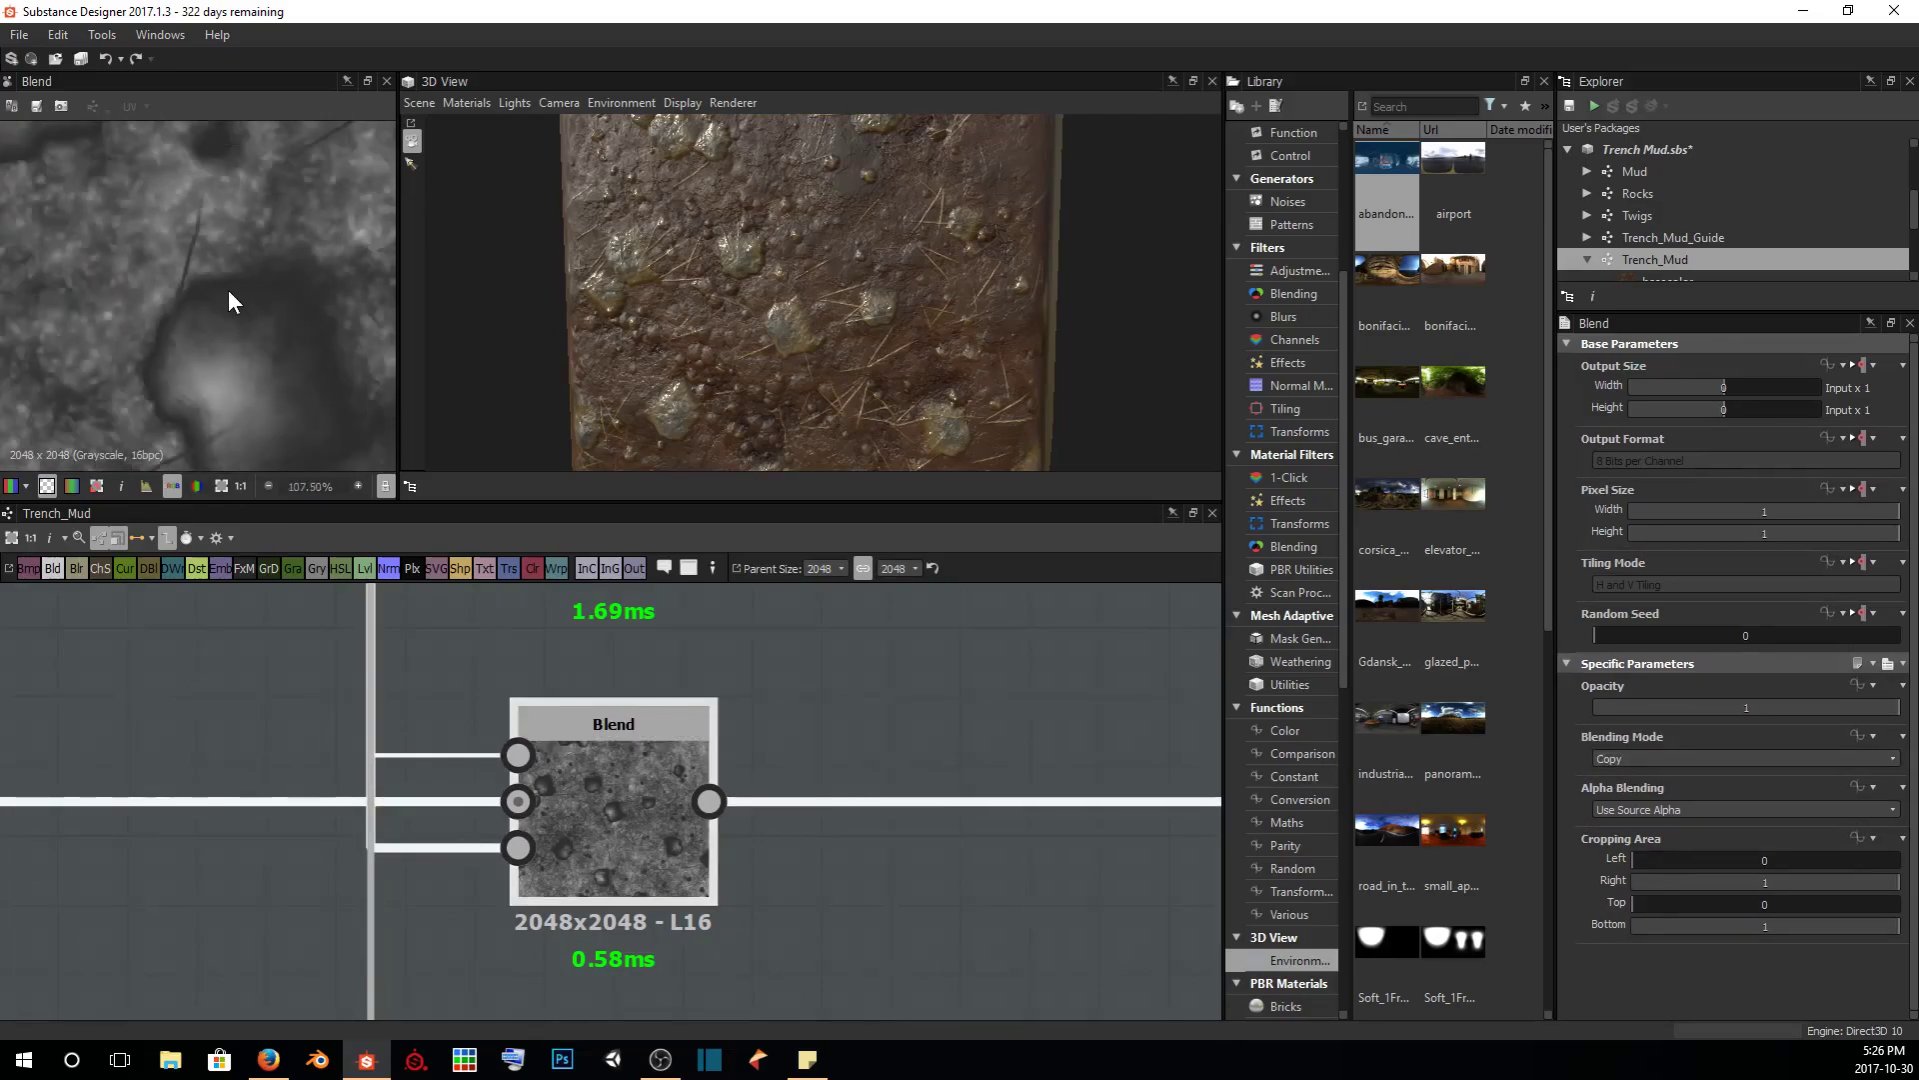
scroll(228, 290, down, 4)
scroll(320, 306, up, 3)
middle_drag(350, 294, 279, 350)
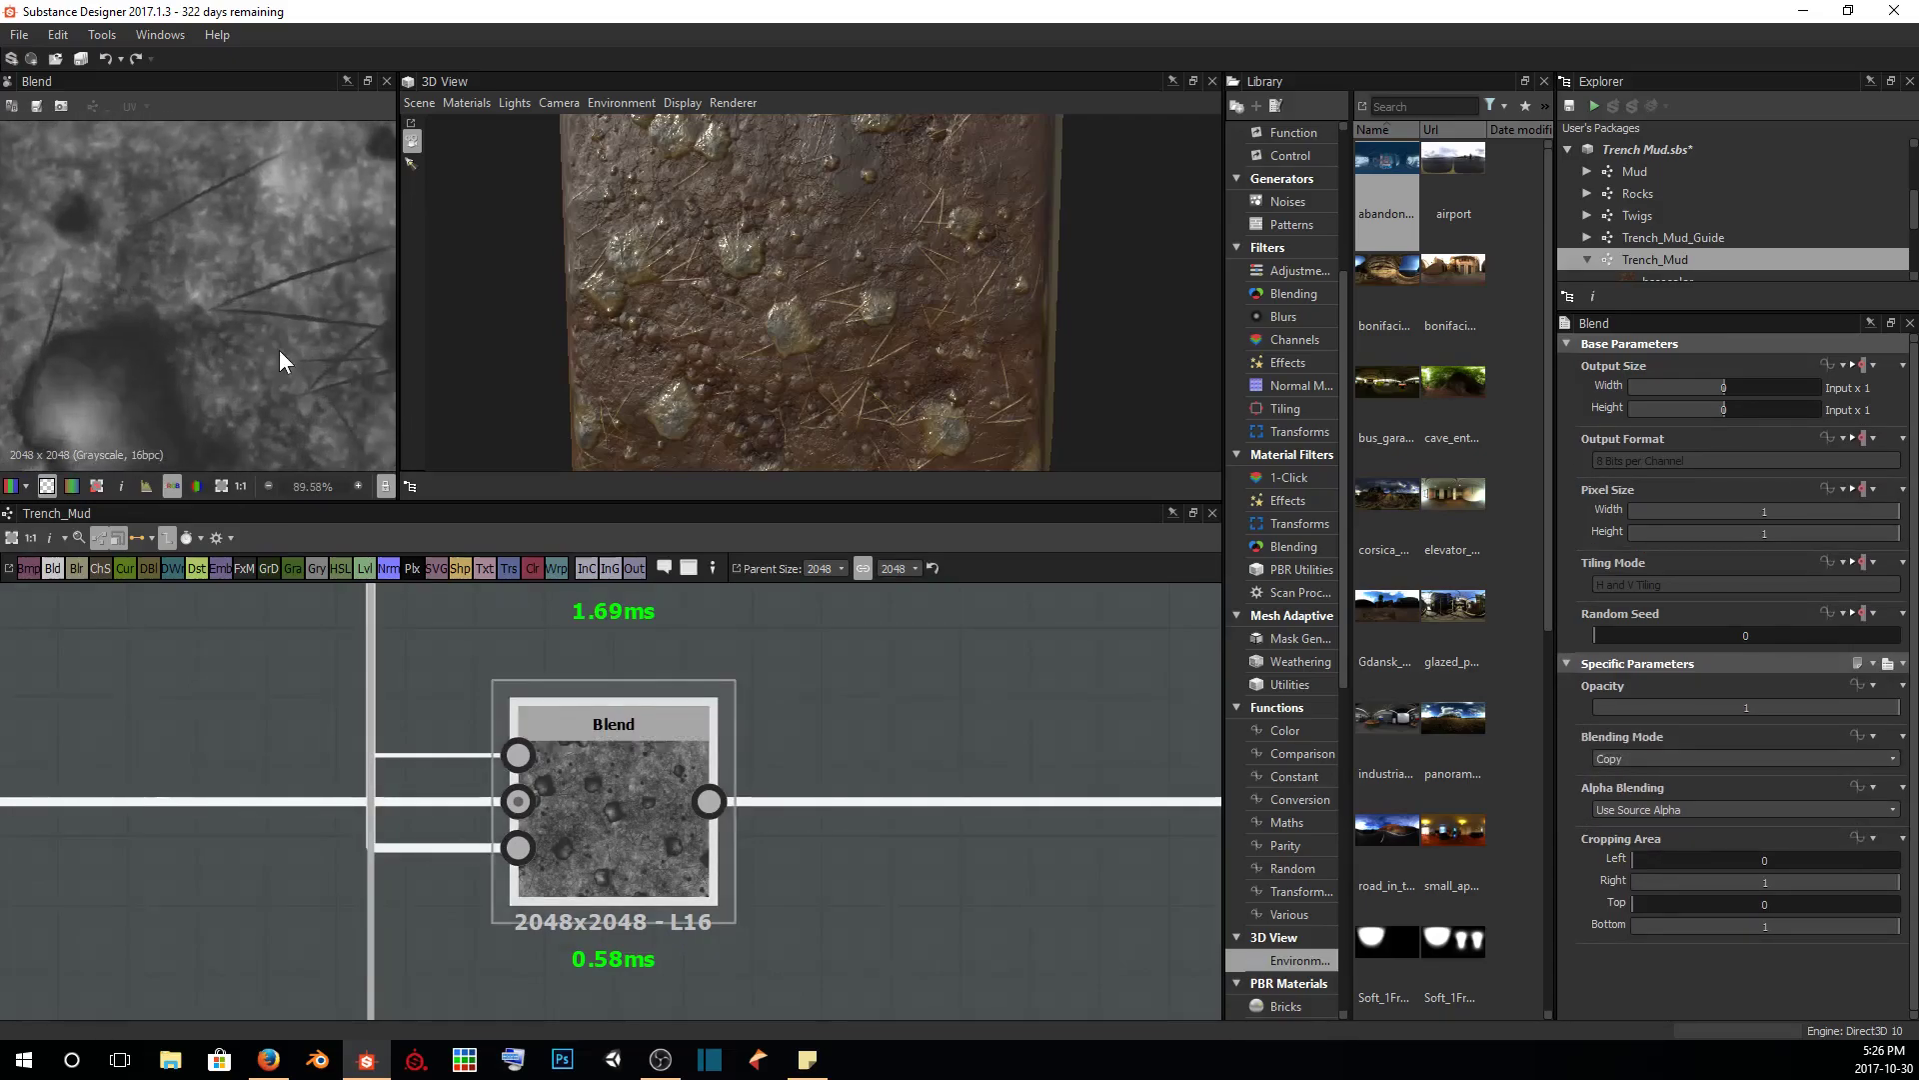
scroll(279, 350, up, 6)
middle_drag(316, 264, 194, 349)
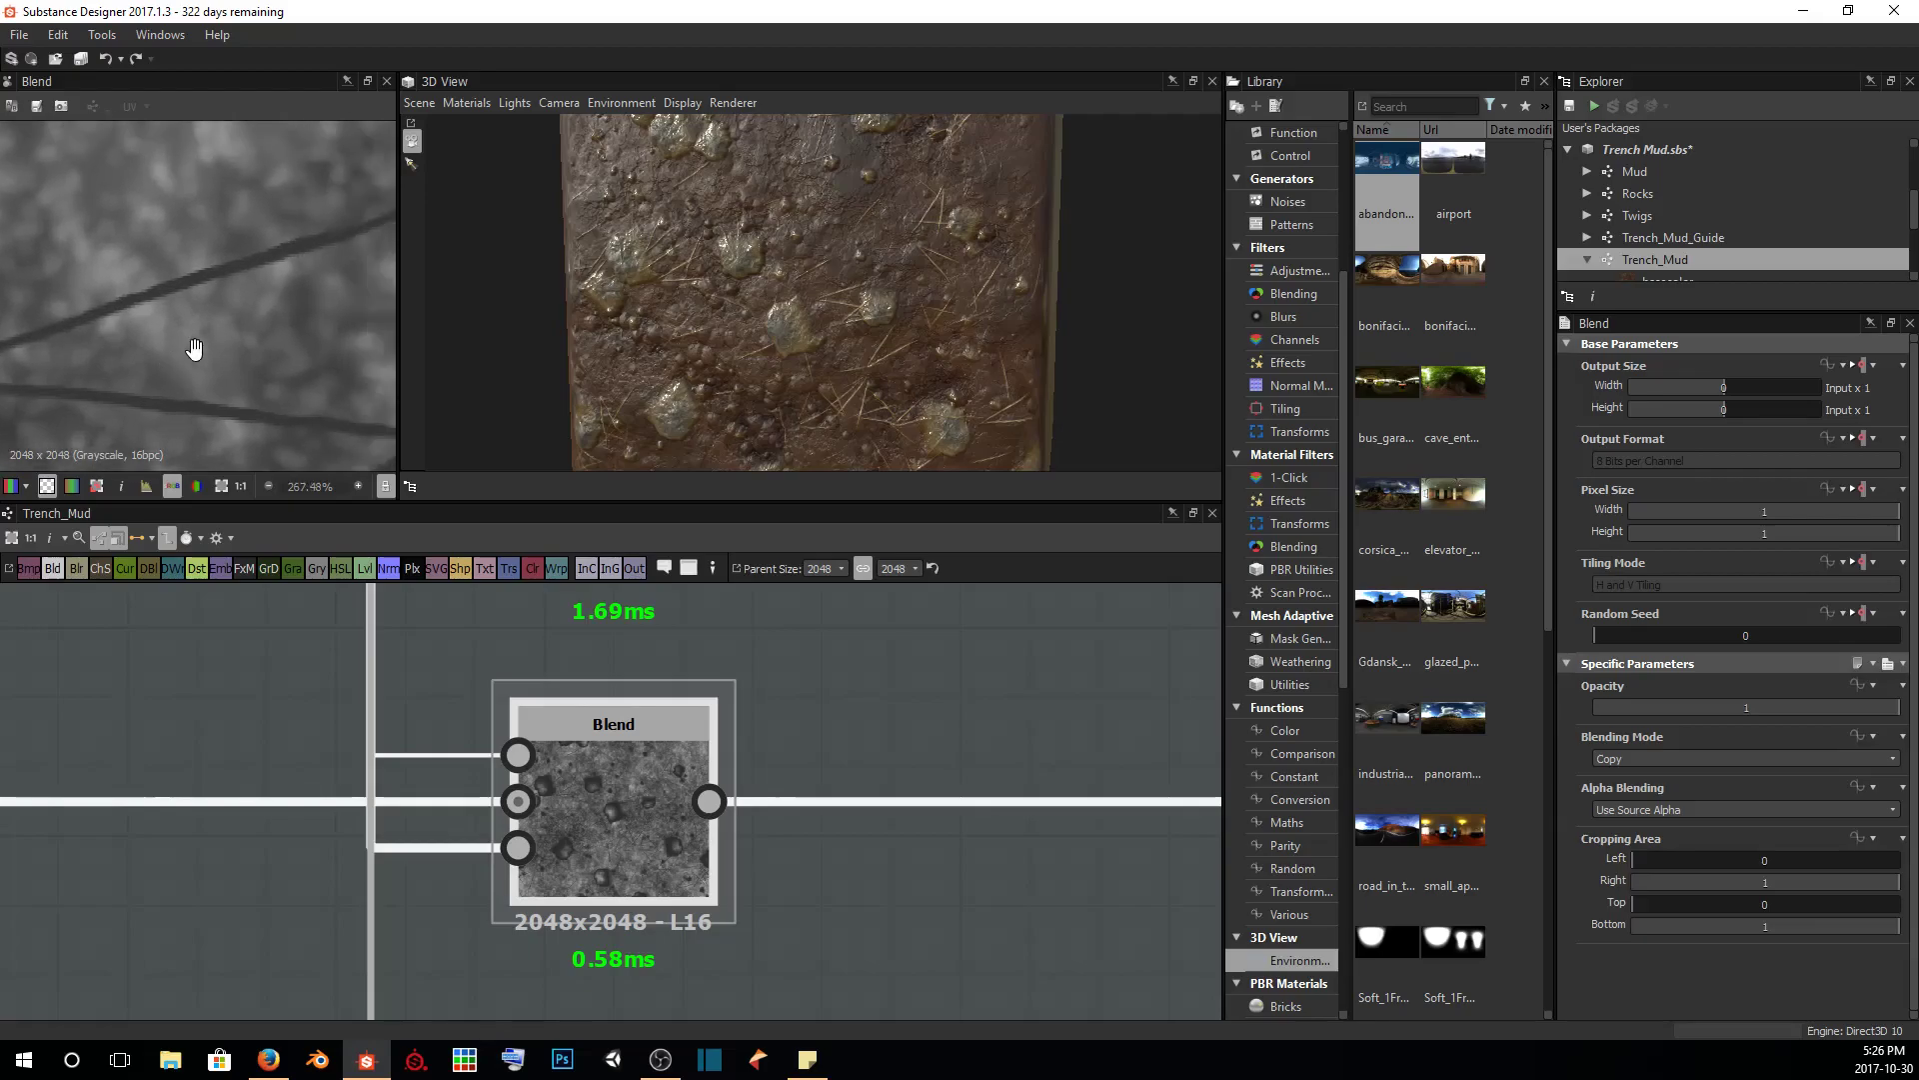
scroll(195, 351, down, 4)
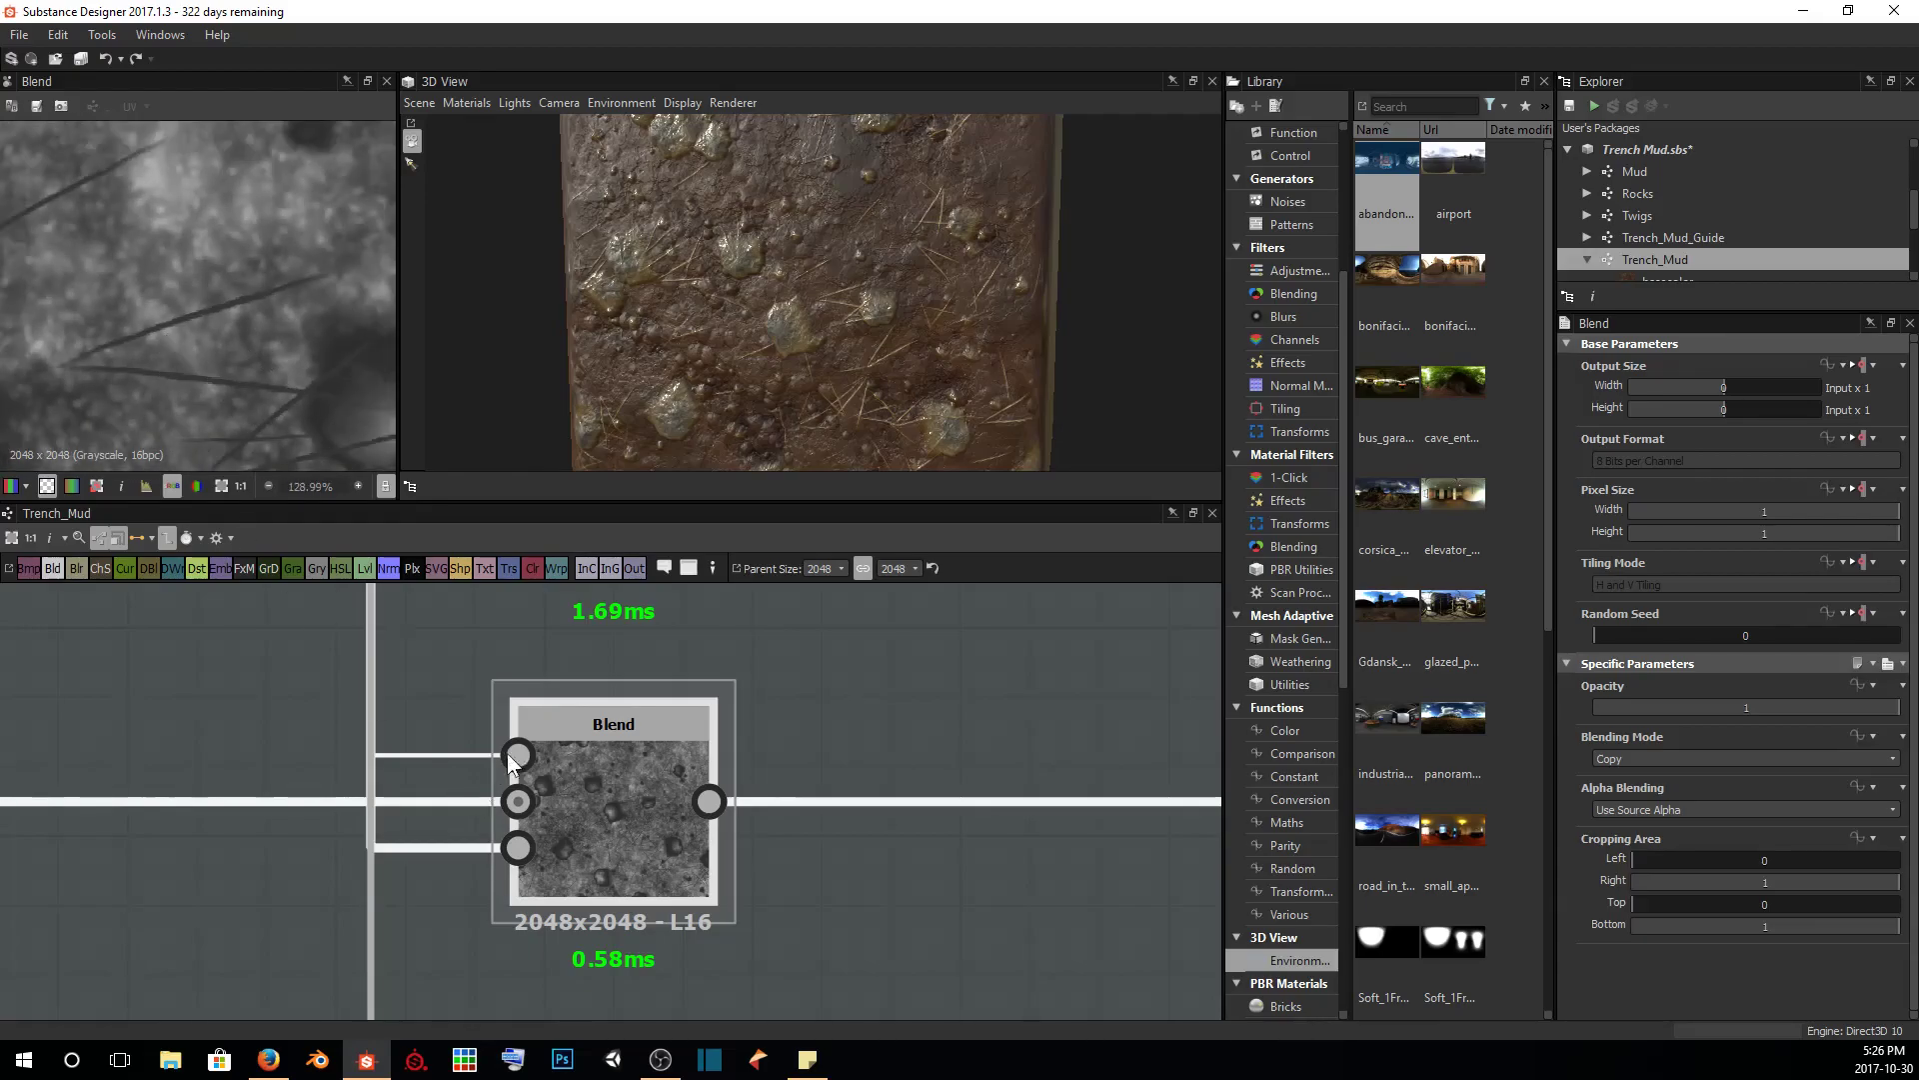
scroll(726, 882, down, 3)
middle_drag(533, 756, 686, 717)
scroll(796, 845, up, 2)
scroll(685, 716, up, 1)
scroll(164, 322, up, 3)
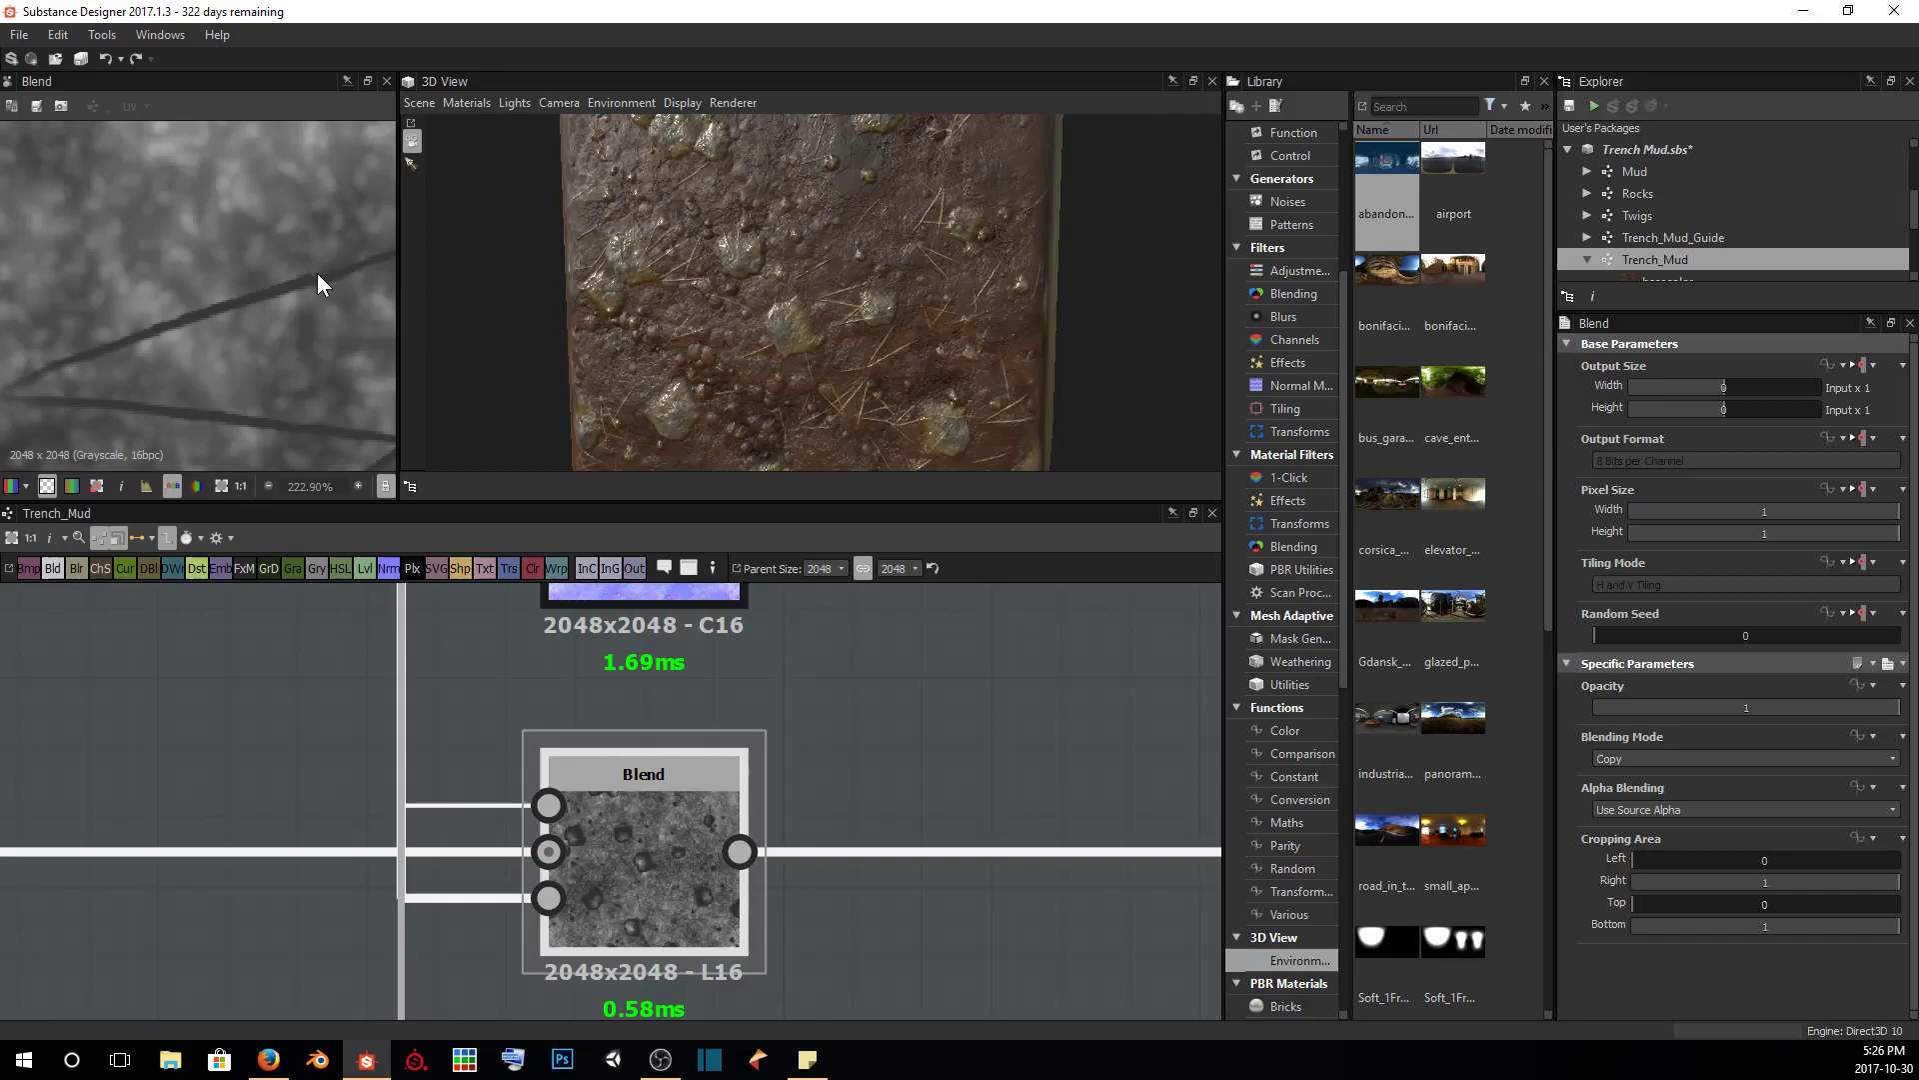
scroll(266, 298, down, 4)
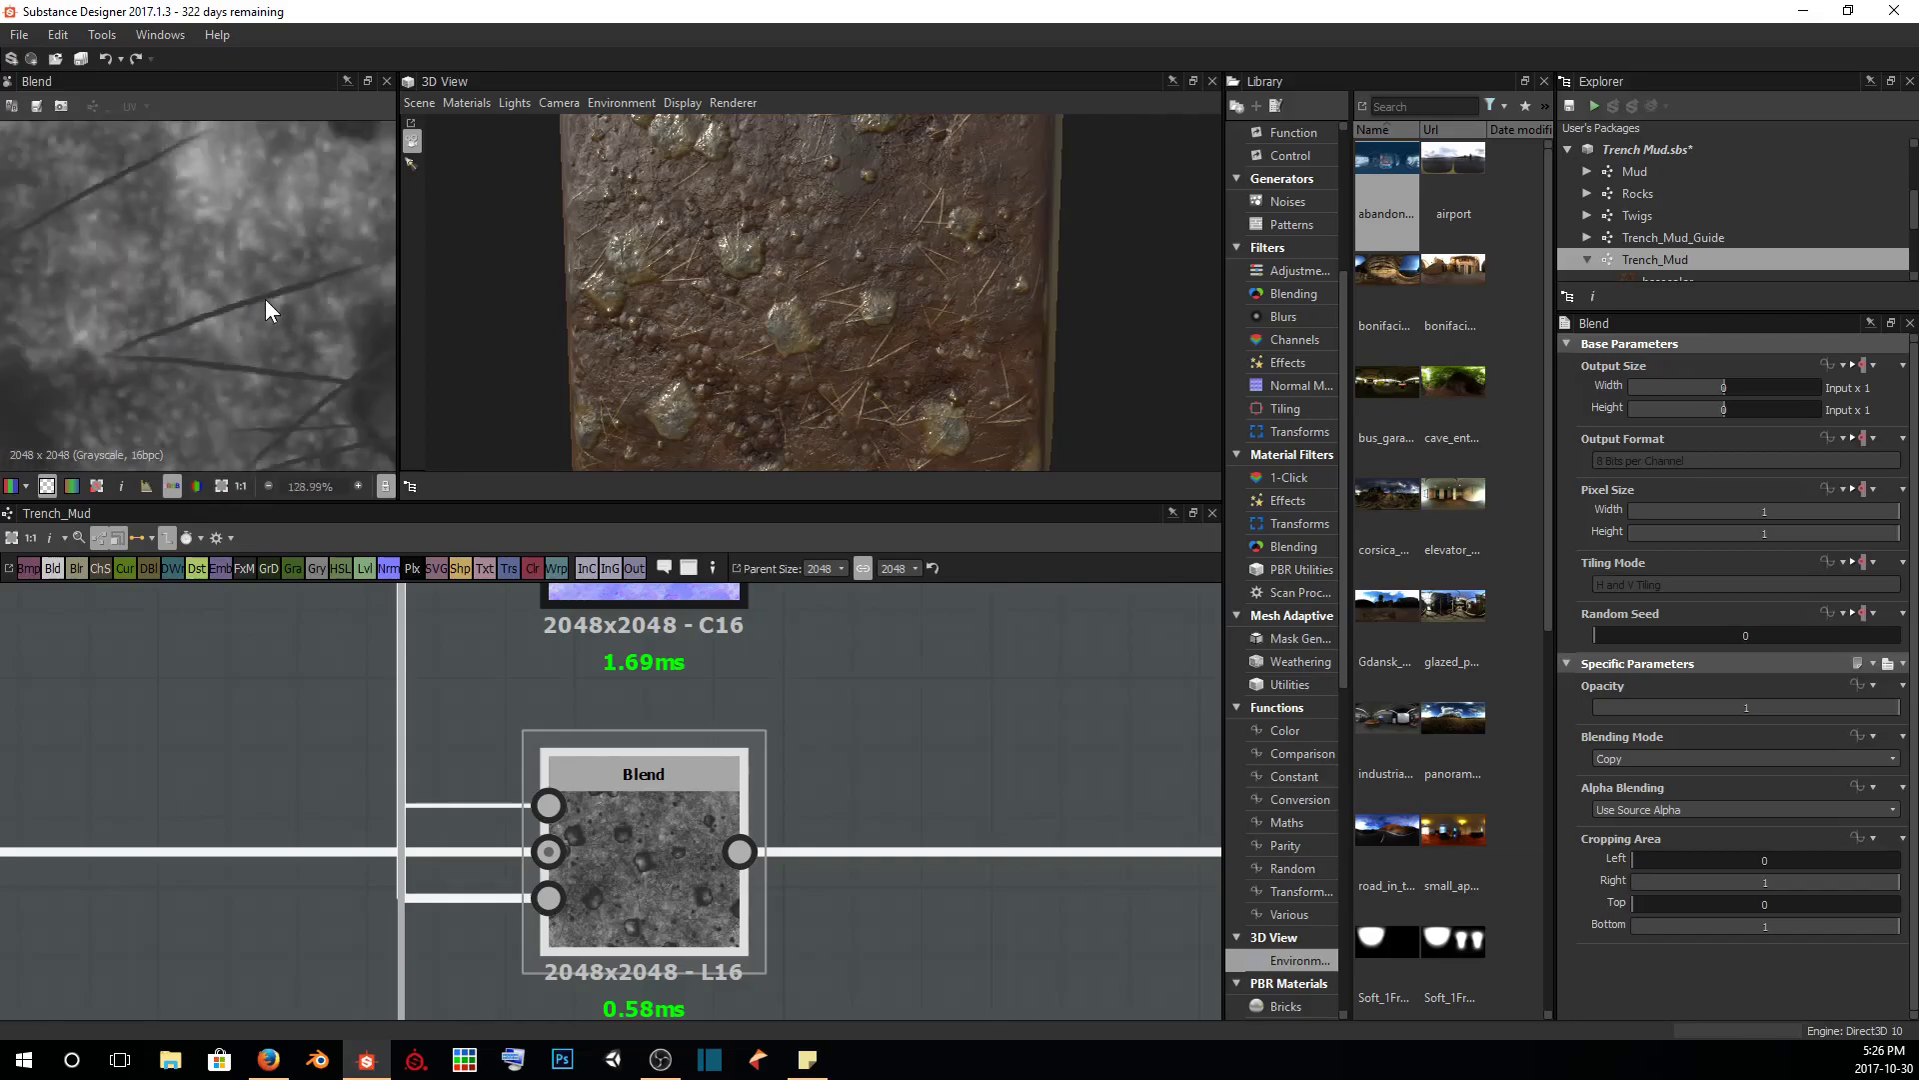
middle_drag(266, 298, 316, 355)
scroll(155, 367, down, 1)
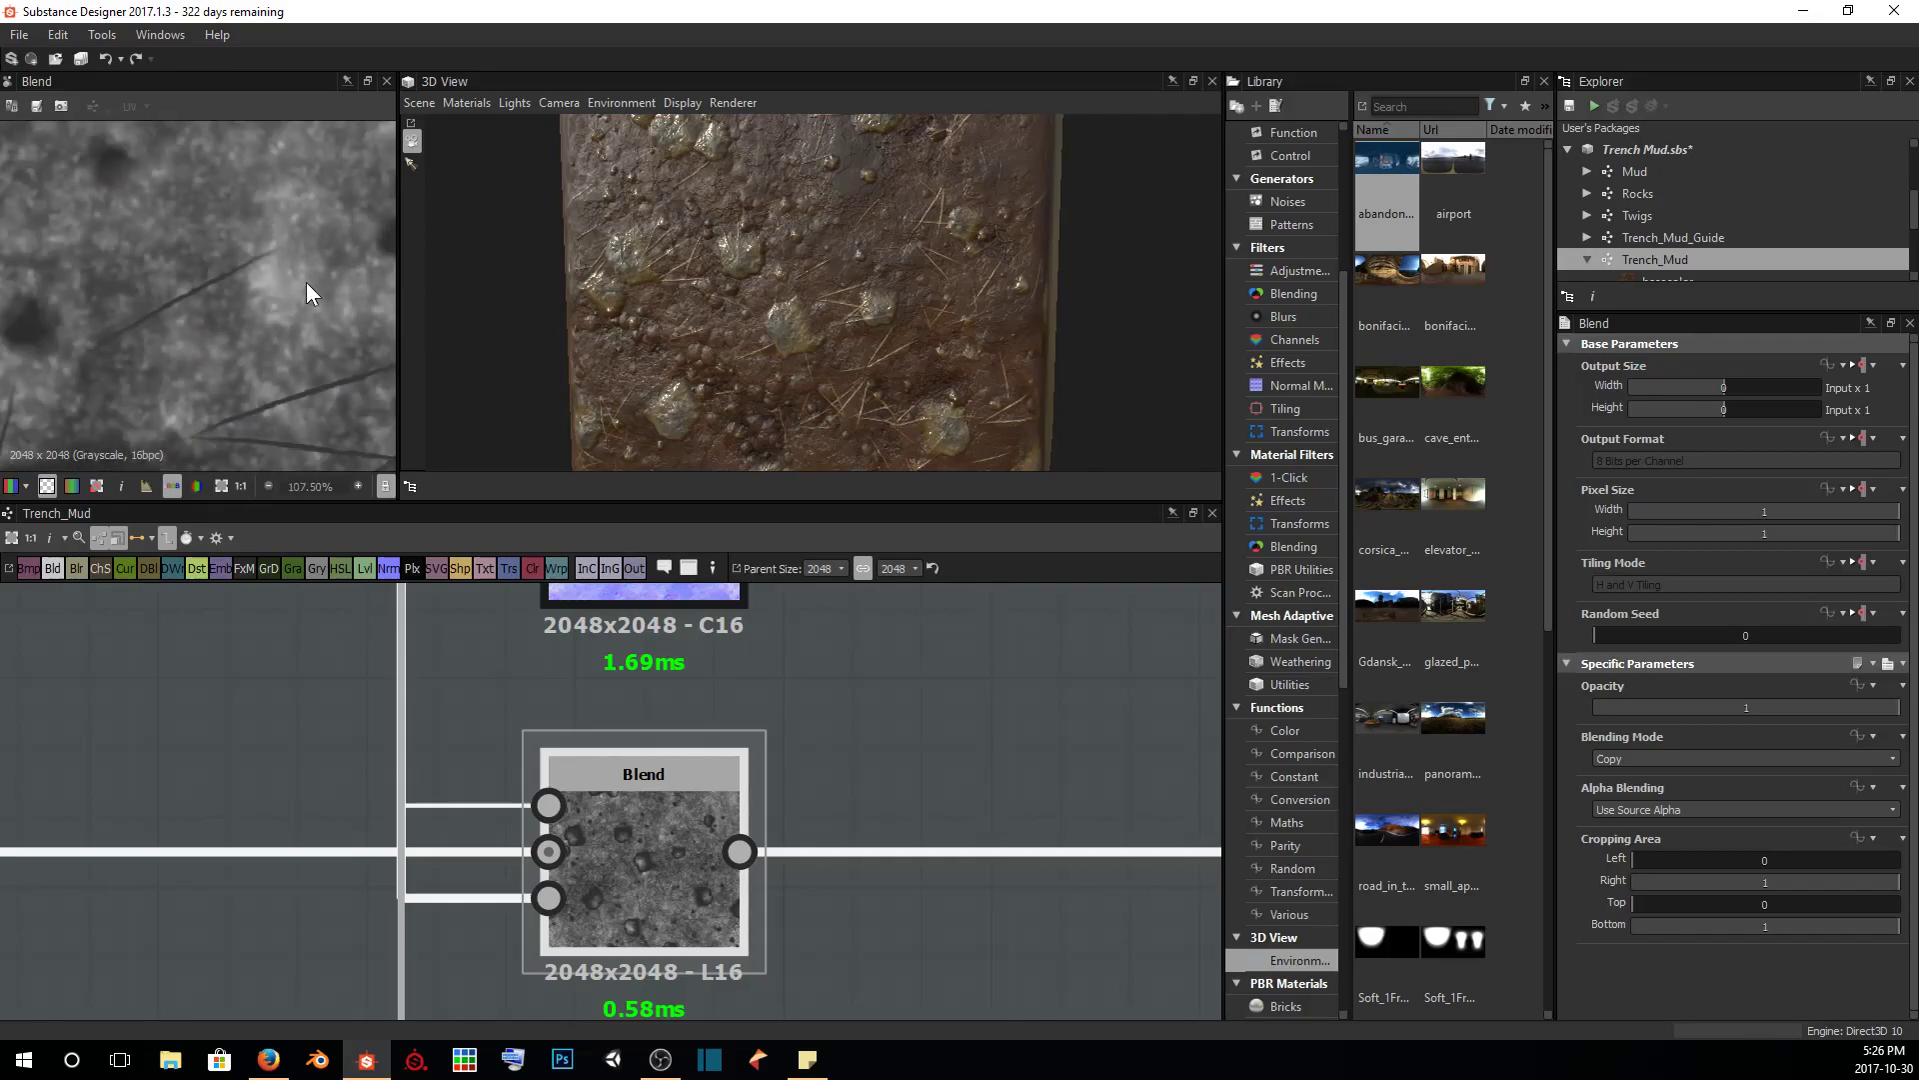
Compare the first and second roughness Blend outputs around a rock, and check the surface shine on the 3D mesh
drag(765, 285, 556, 379)
drag(999, 338, 884, 250)
scroll(892, 367, up, 3)
scroll(232, 784, down, 5)
middle_drag(371, 798, 621, 844)
scroll(621, 844, up, 1)
middle_drag(327, 876, 695, 800)
double_click(603, 794)
scroll(140, 362, down, 5)
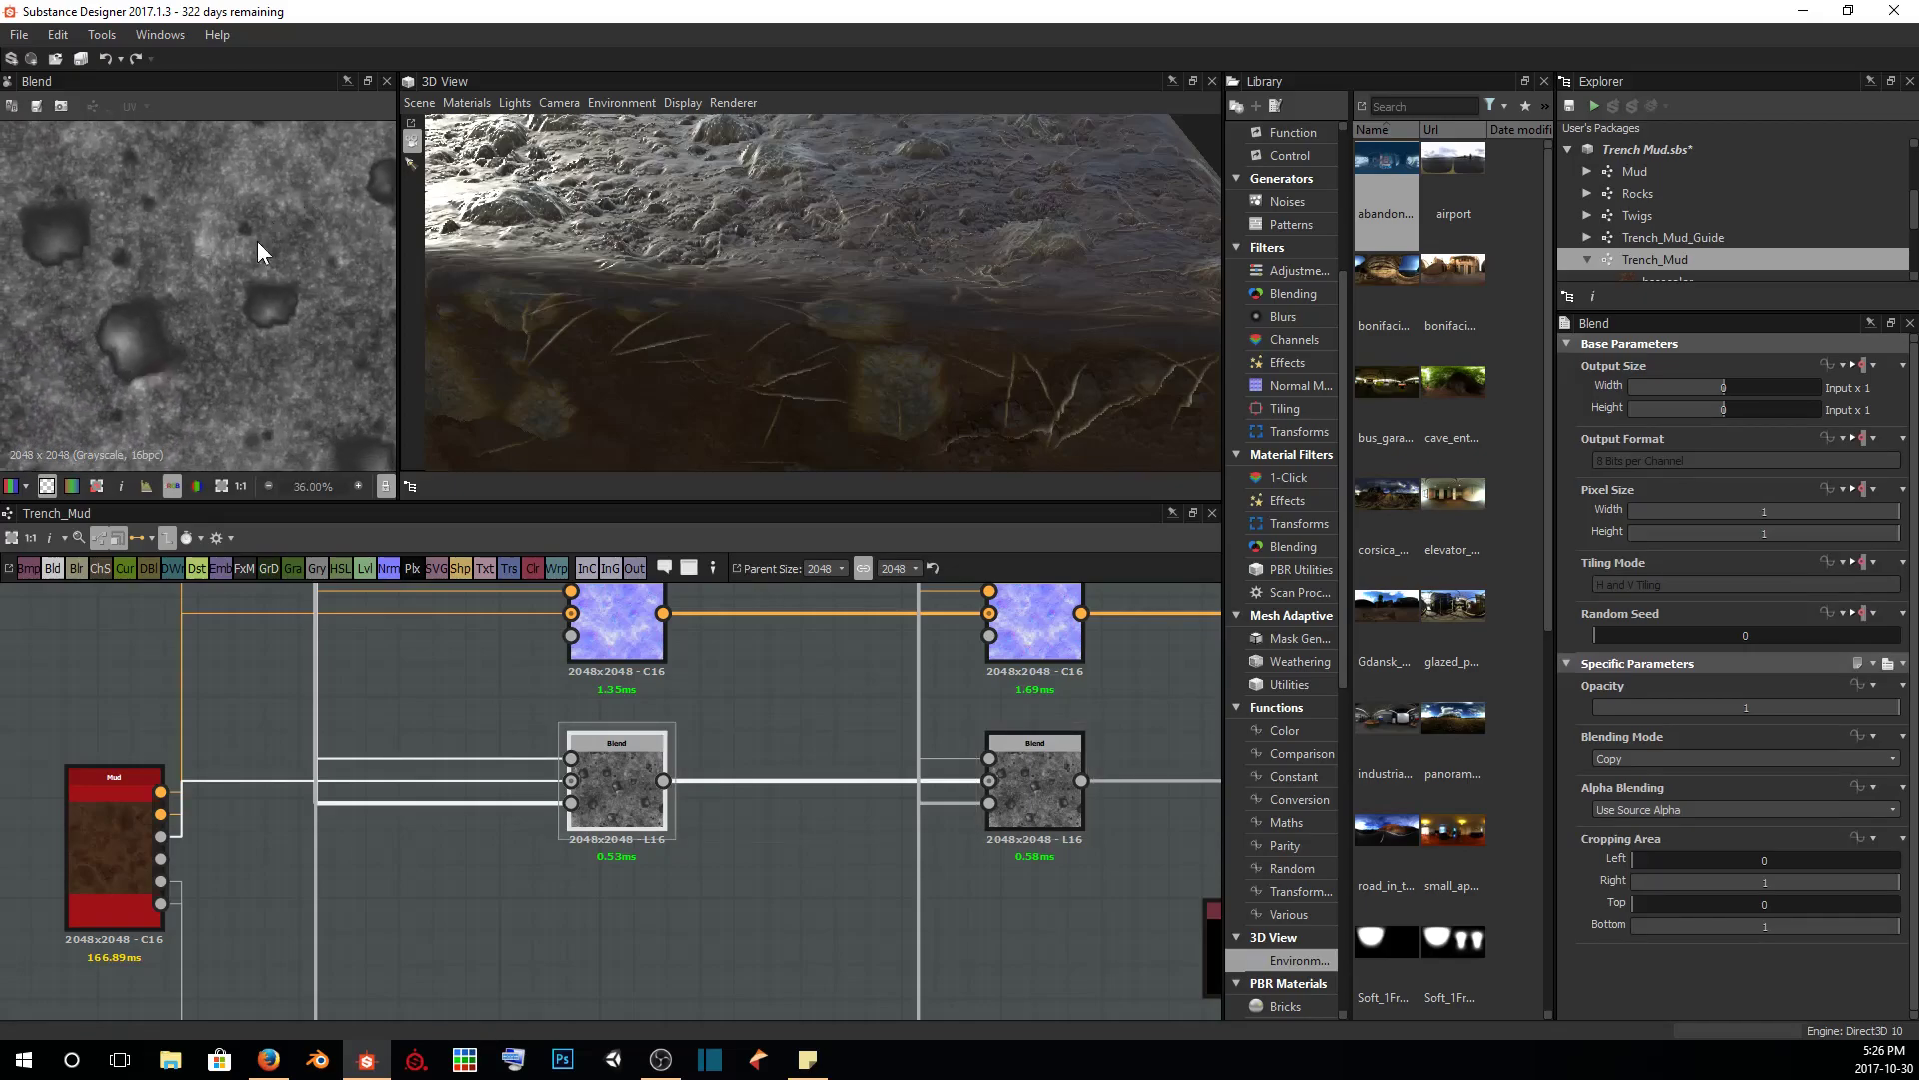
scroll(130, 358, up, 4)
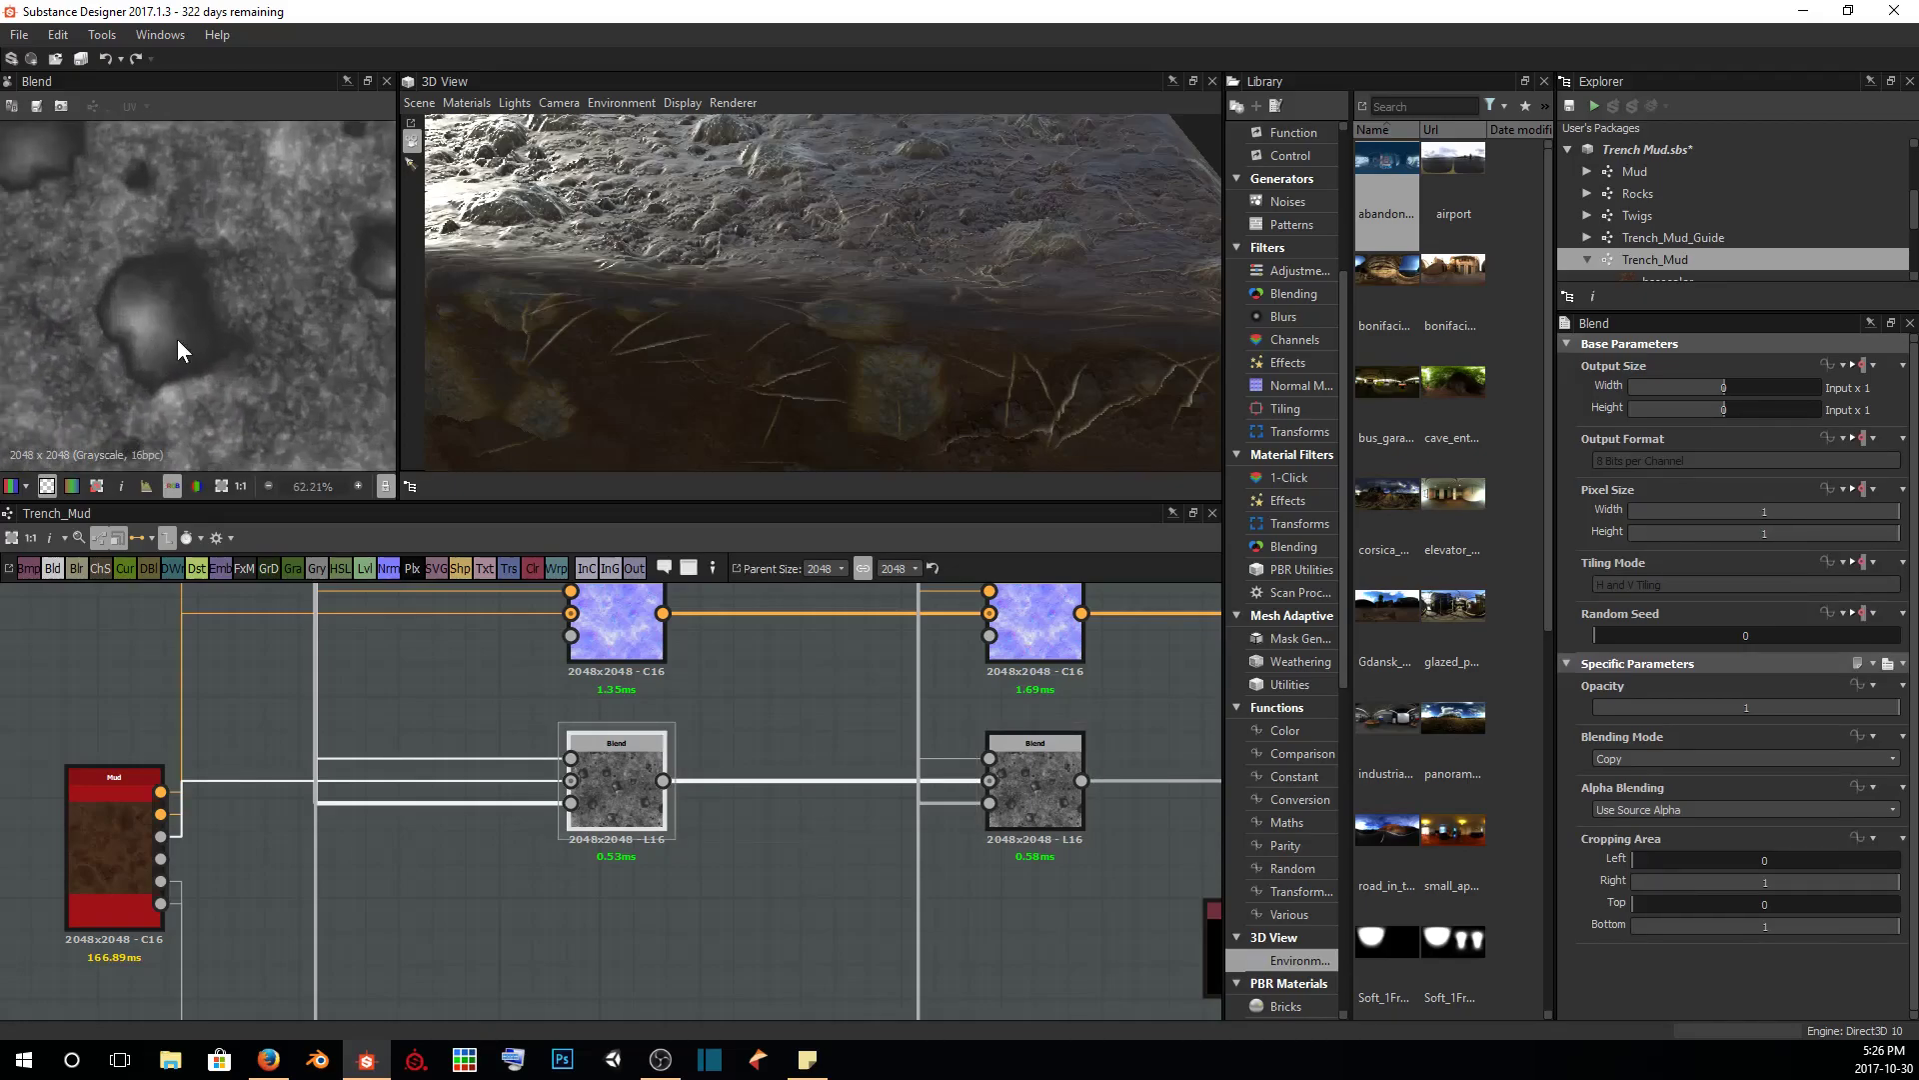
double_click(1040, 784)
middle_drag(177, 354, 275, 268)
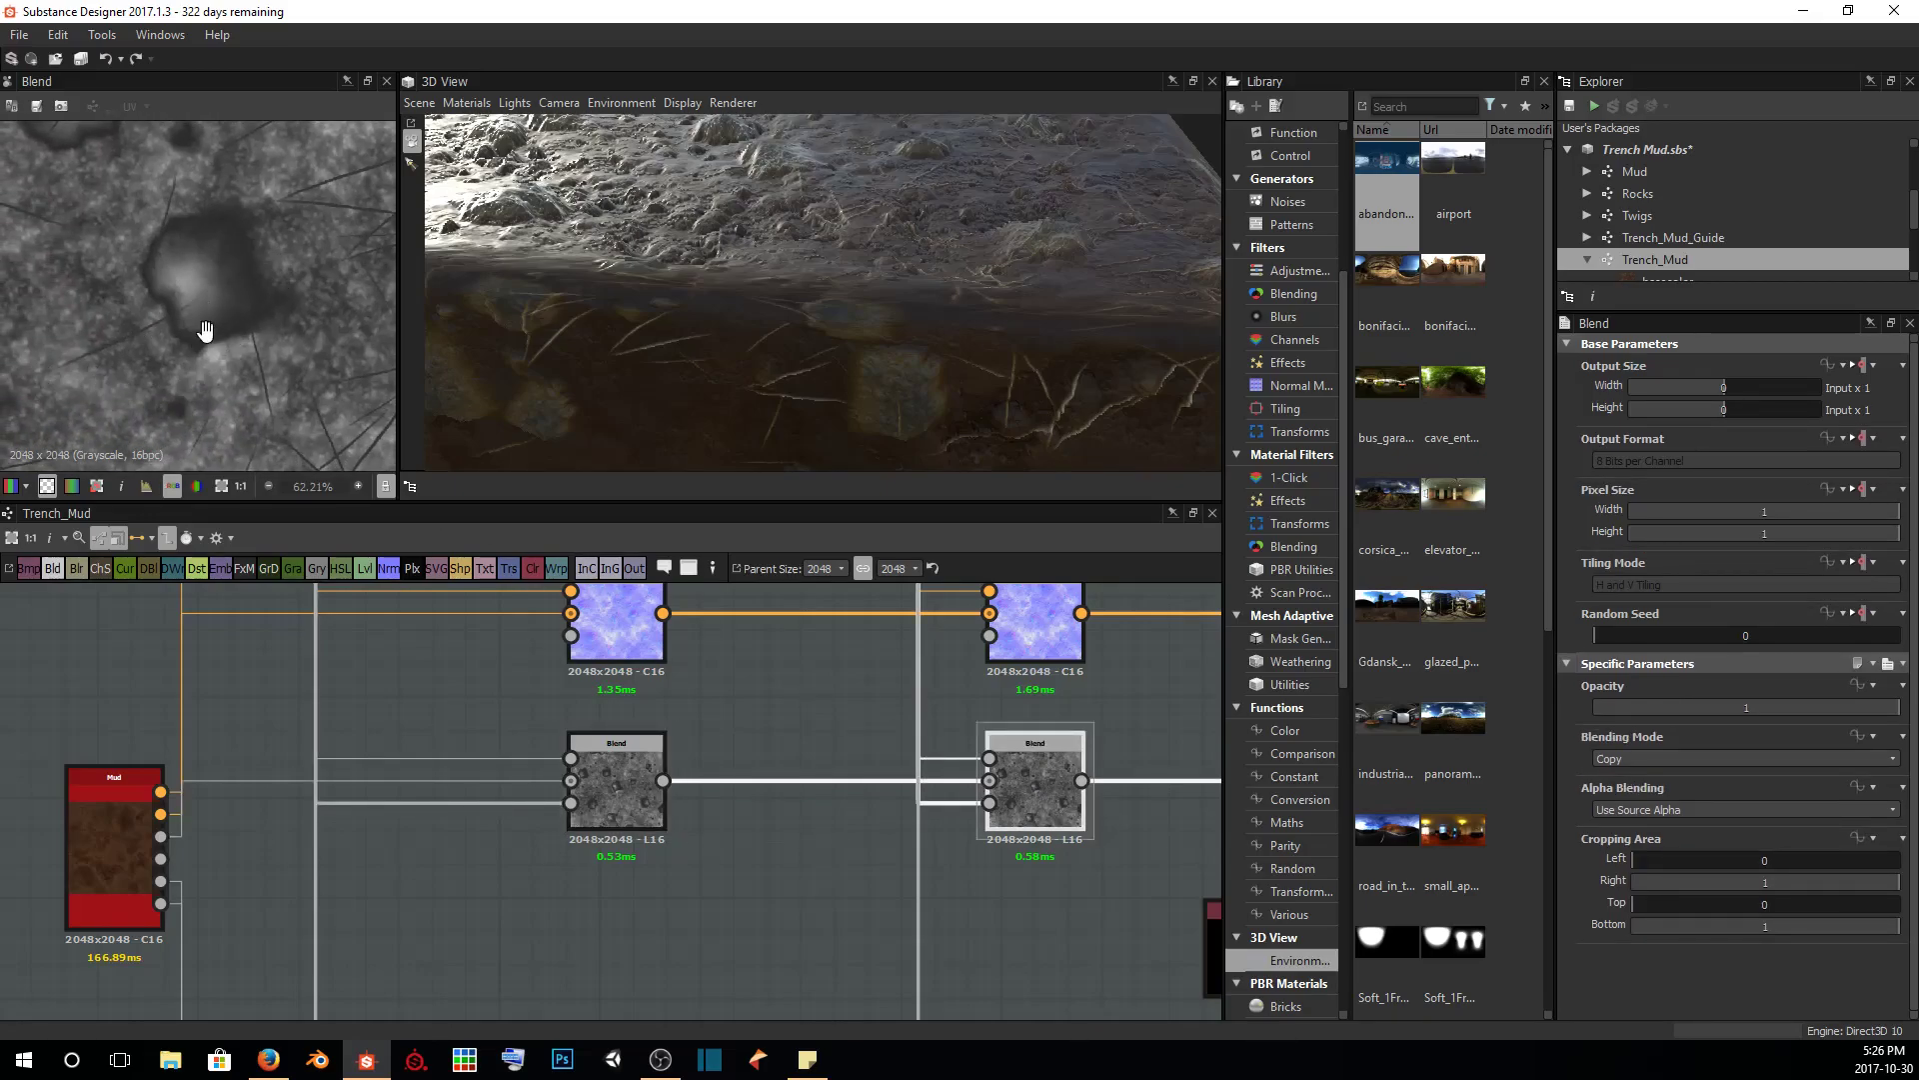
middle_drag(198, 320, 83, 307)
drag(690, 275, 663, 238)
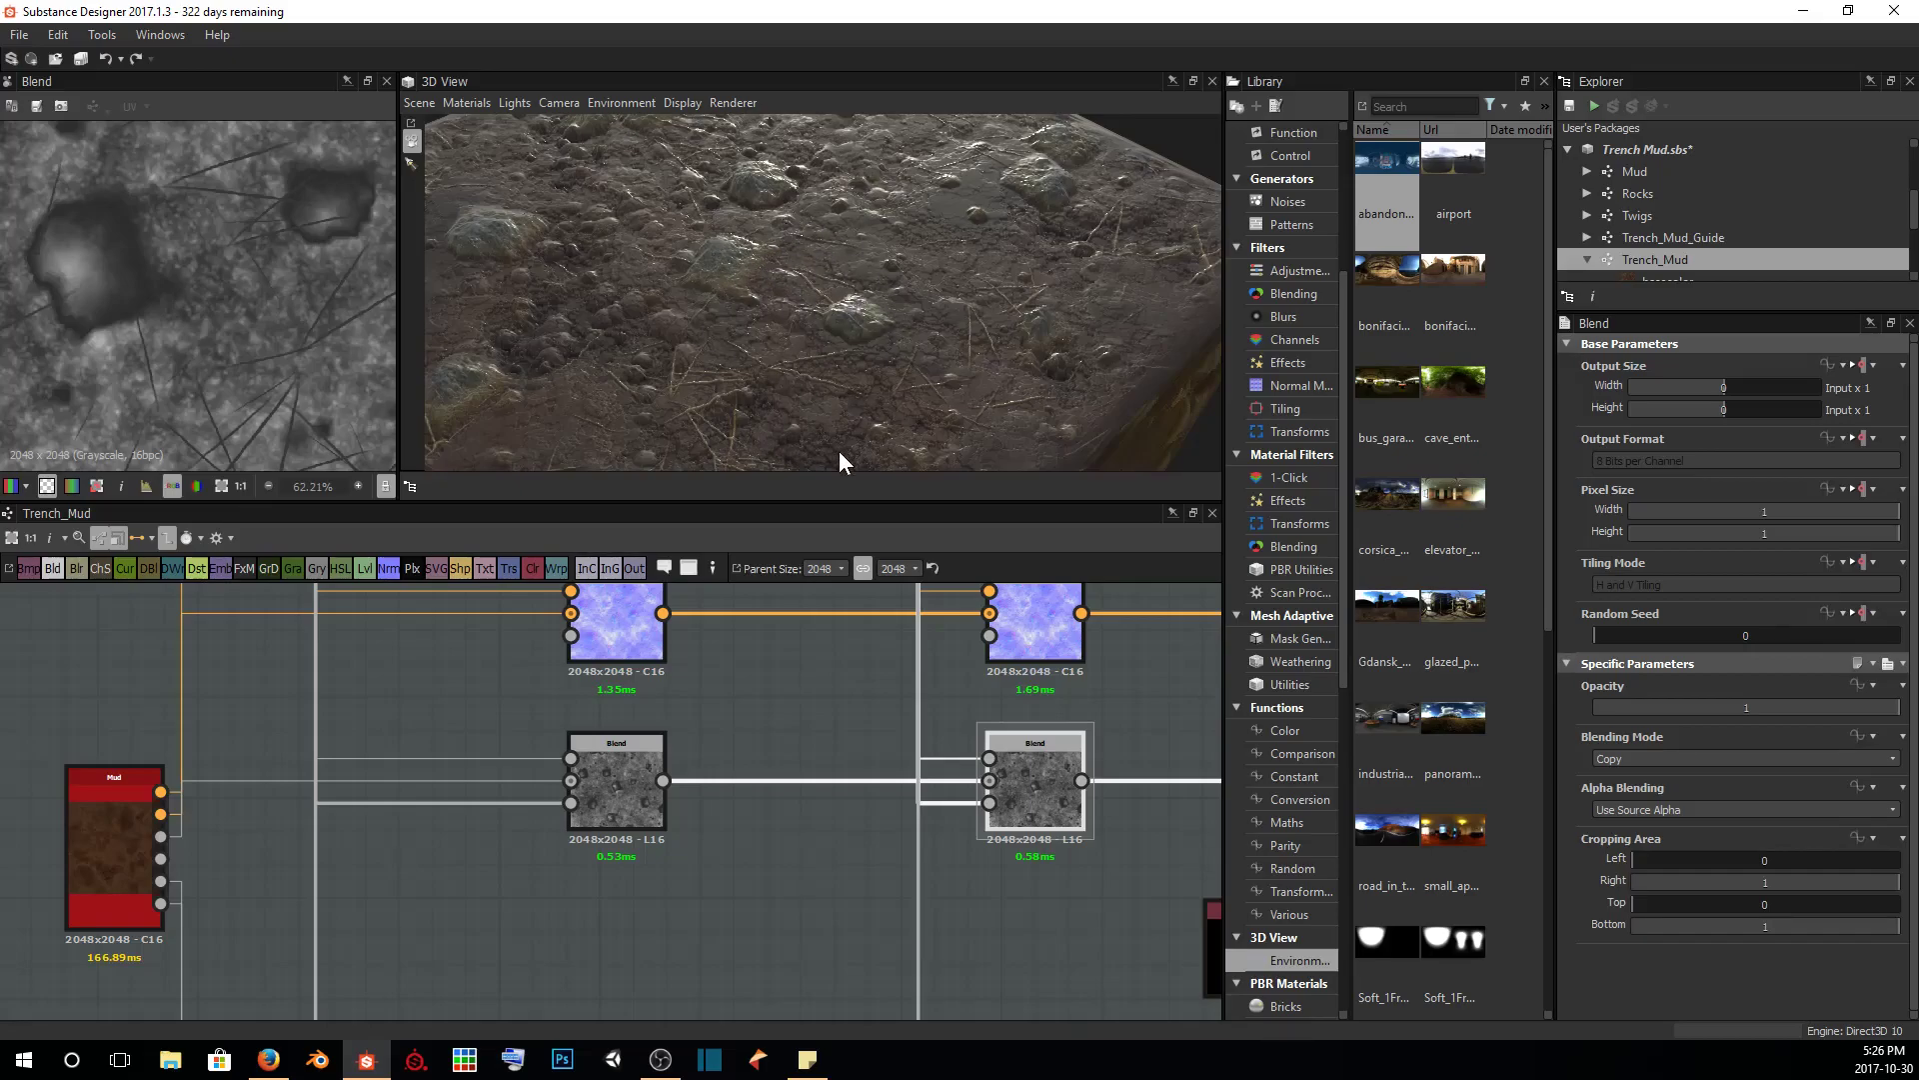
Display the Twigs mask Levels node's output and trace its connection down to the lower Blend nodes
middle_drag(1073, 807, 744, 658)
middle_drag(767, 805, 731, 974)
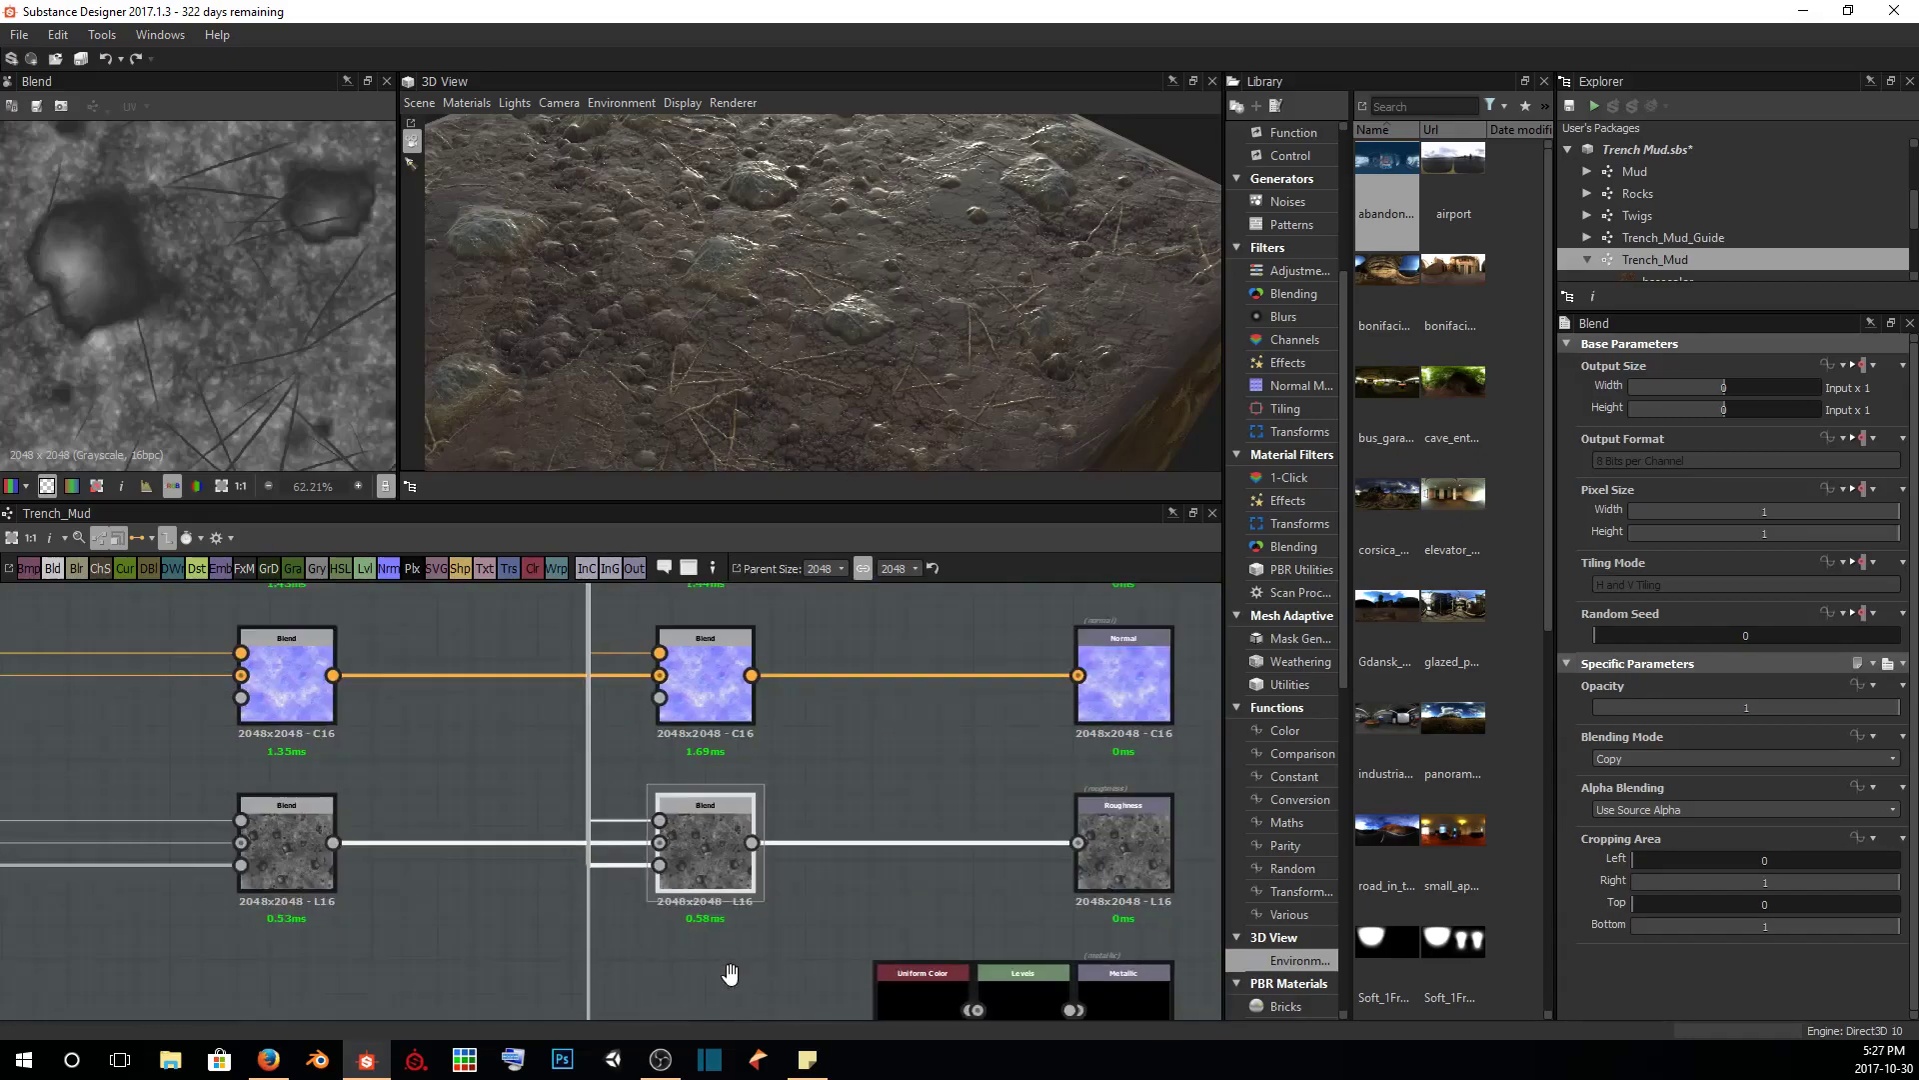
click(555, 633)
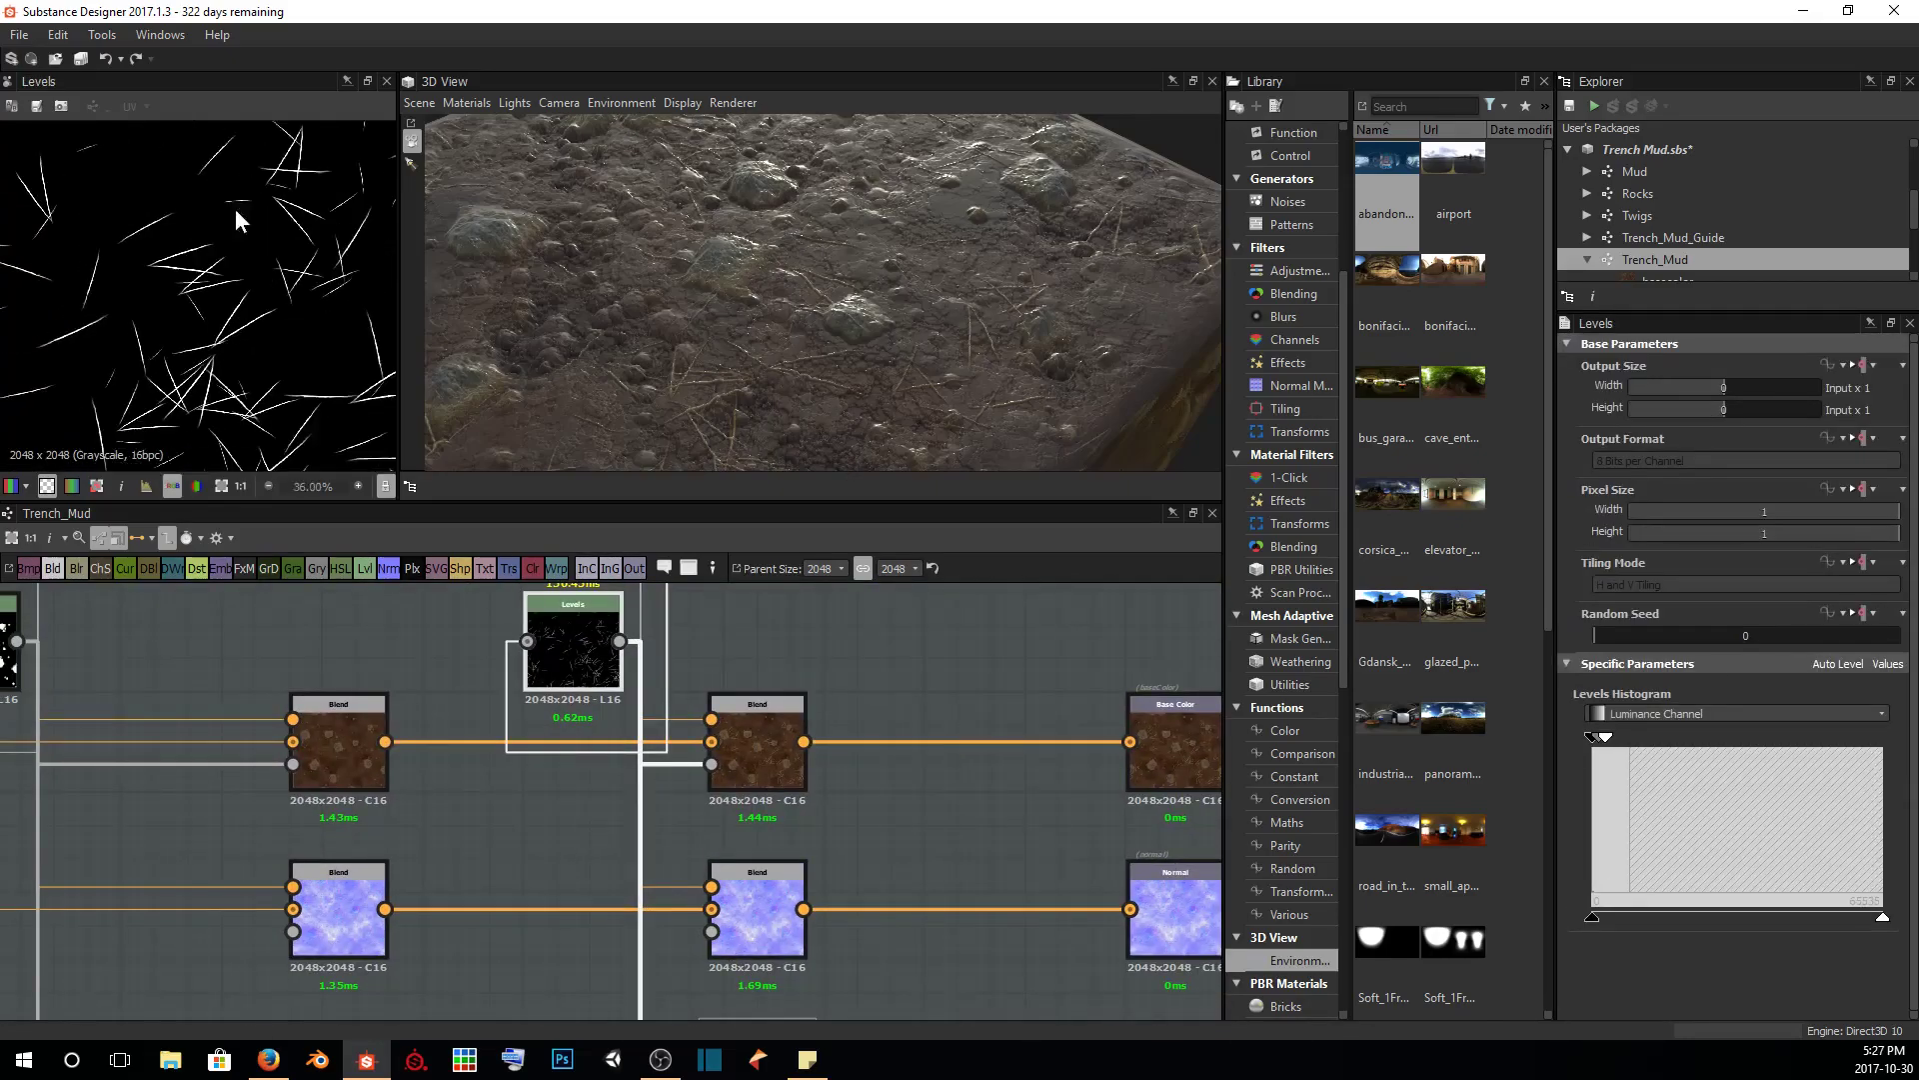
middle_drag(656, 721, 633, 590)
middle_drag(690, 899, 666, 697)
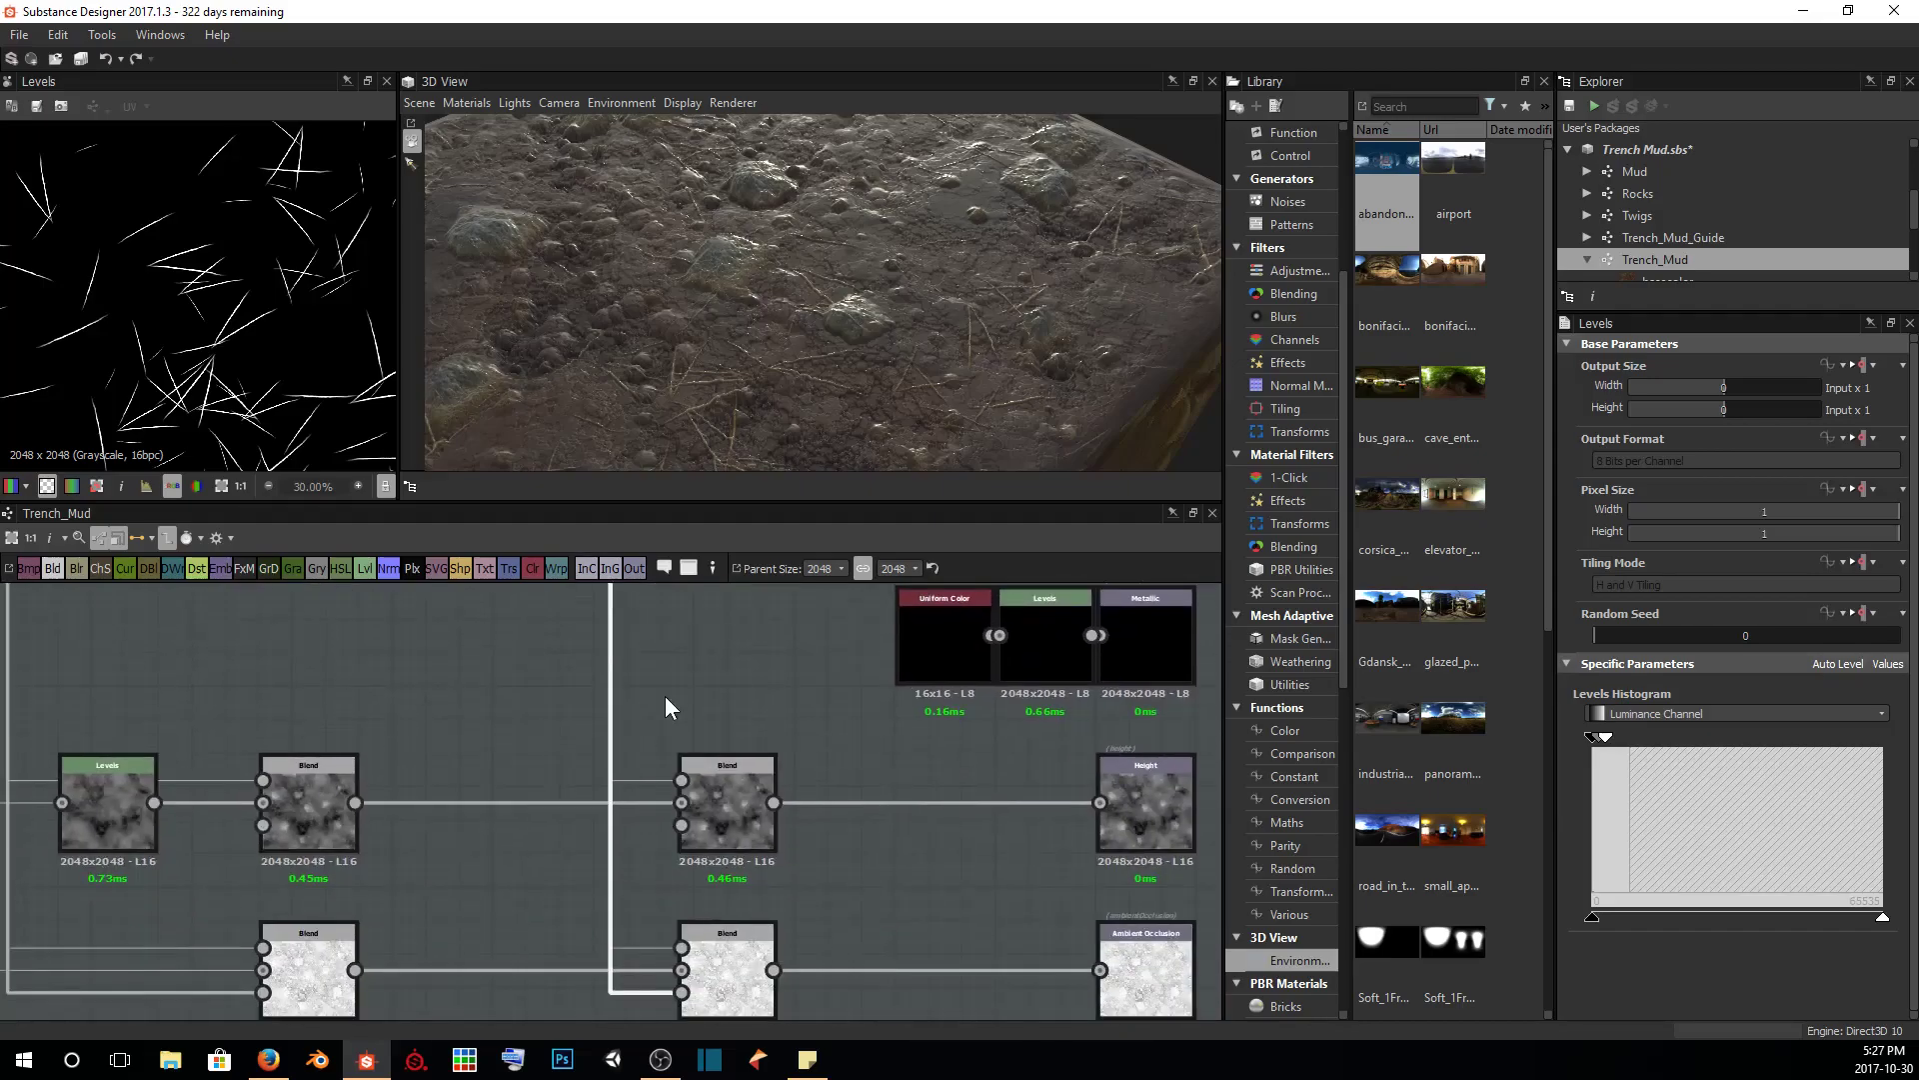
Display the second ambient occlusion Blend's output and examine the twigs in it up close
middle_drag(703, 856, 603, 653)
click(617, 779)
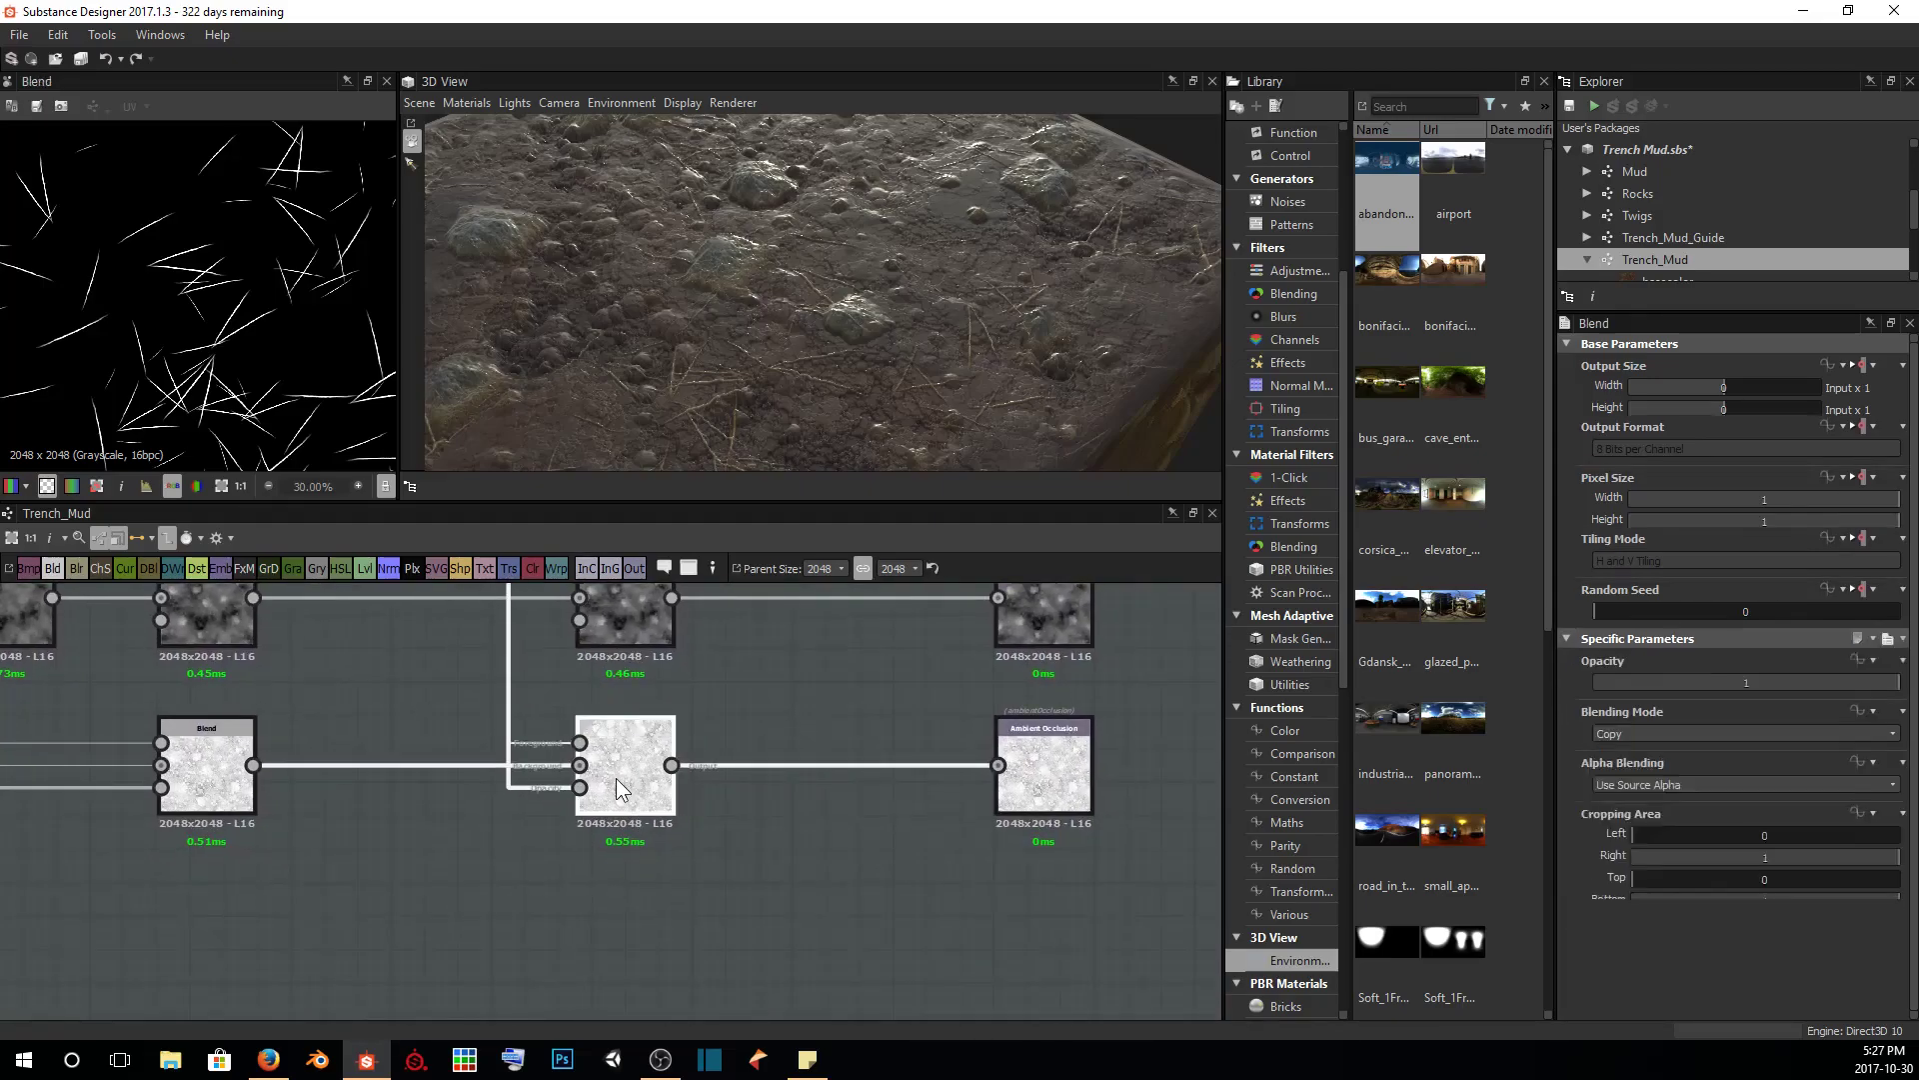
scroll(236, 384, up, 8)
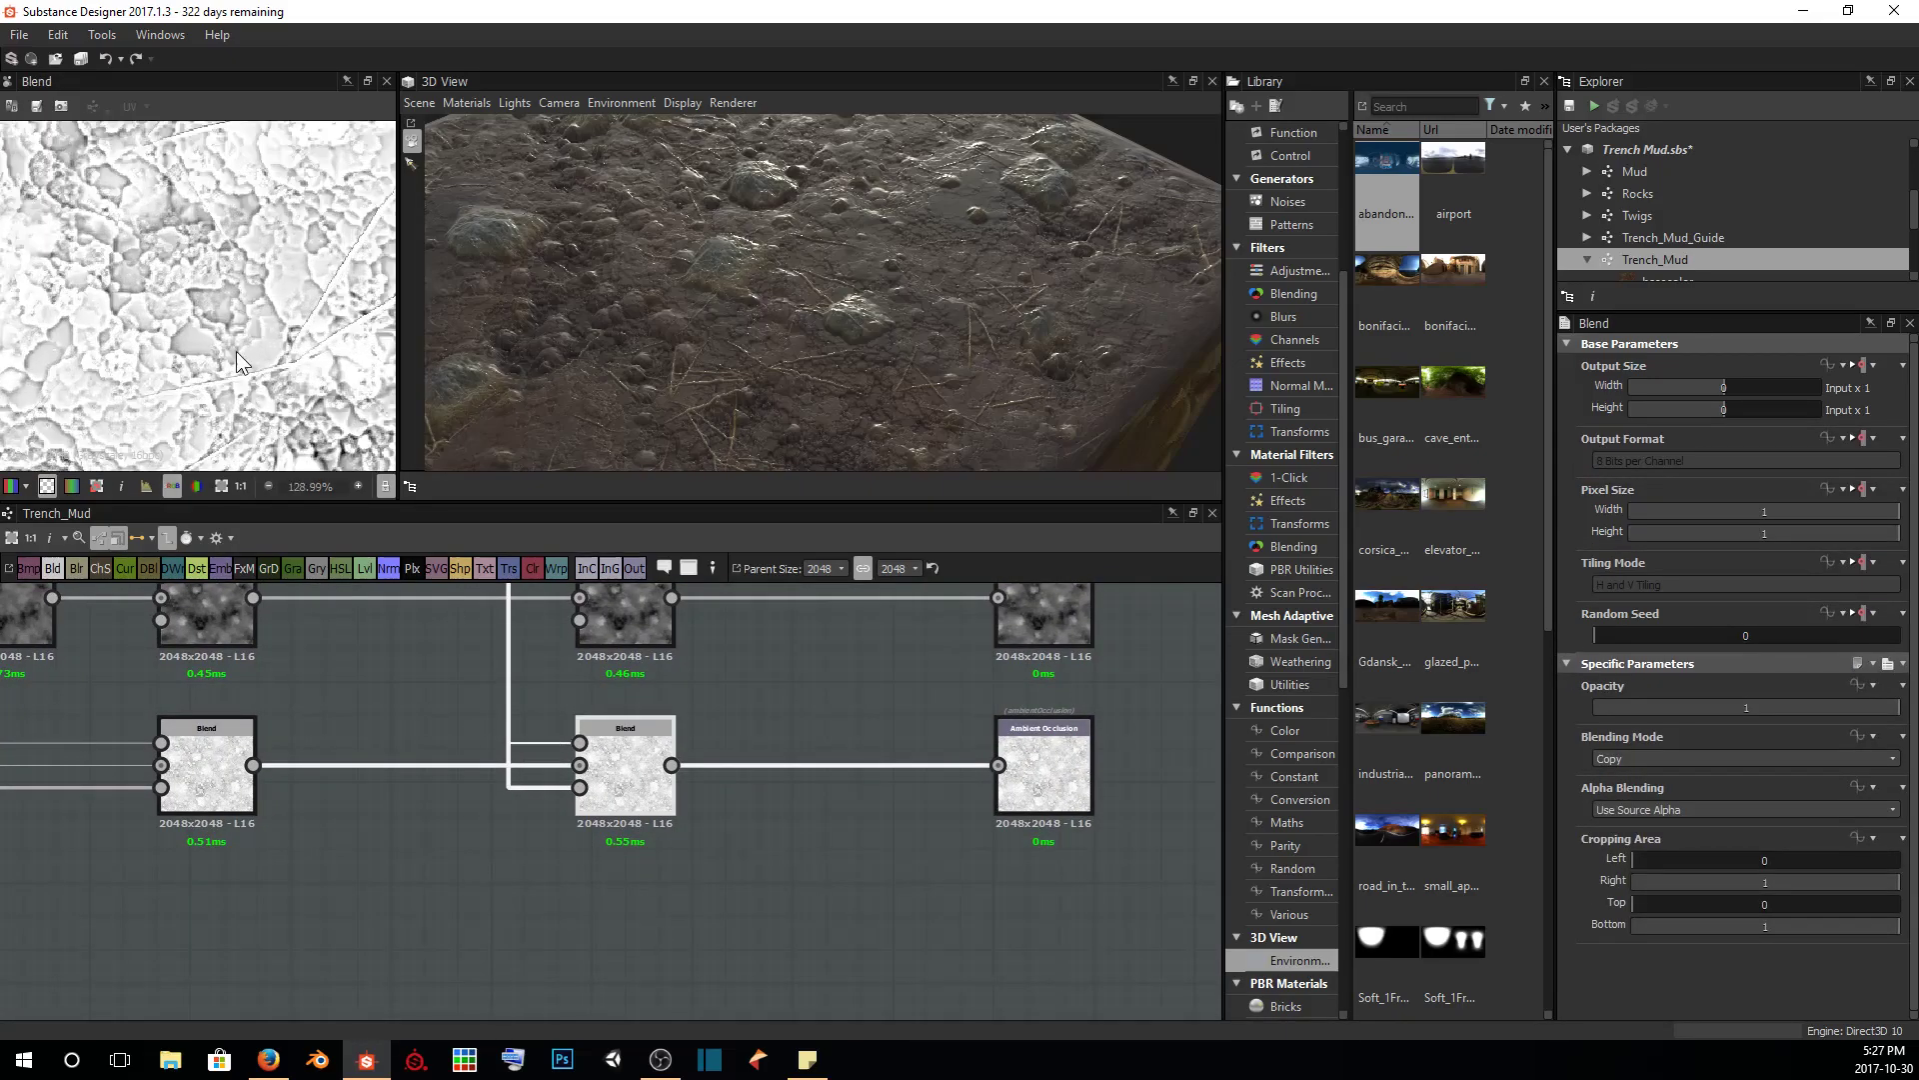
middle_drag(236, 350, 188, 320)
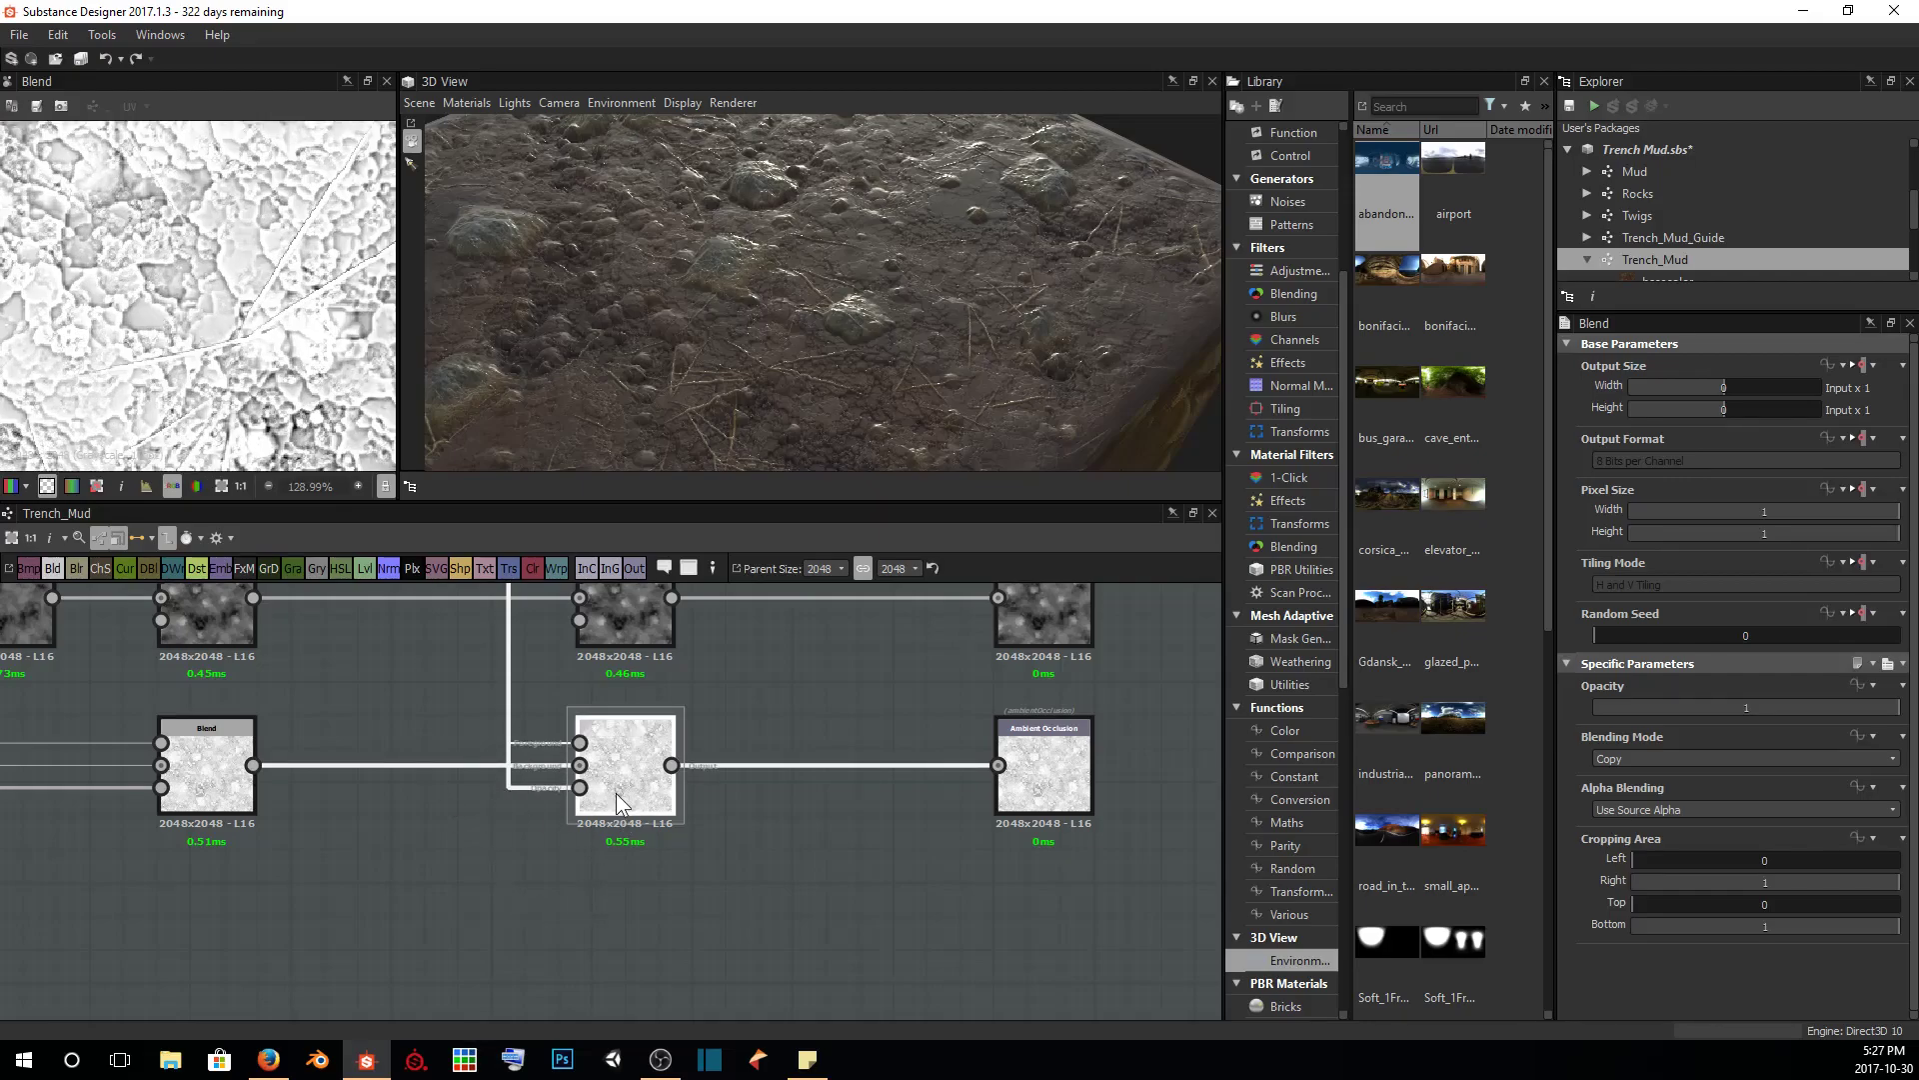
scroll(295, 390, up, 3)
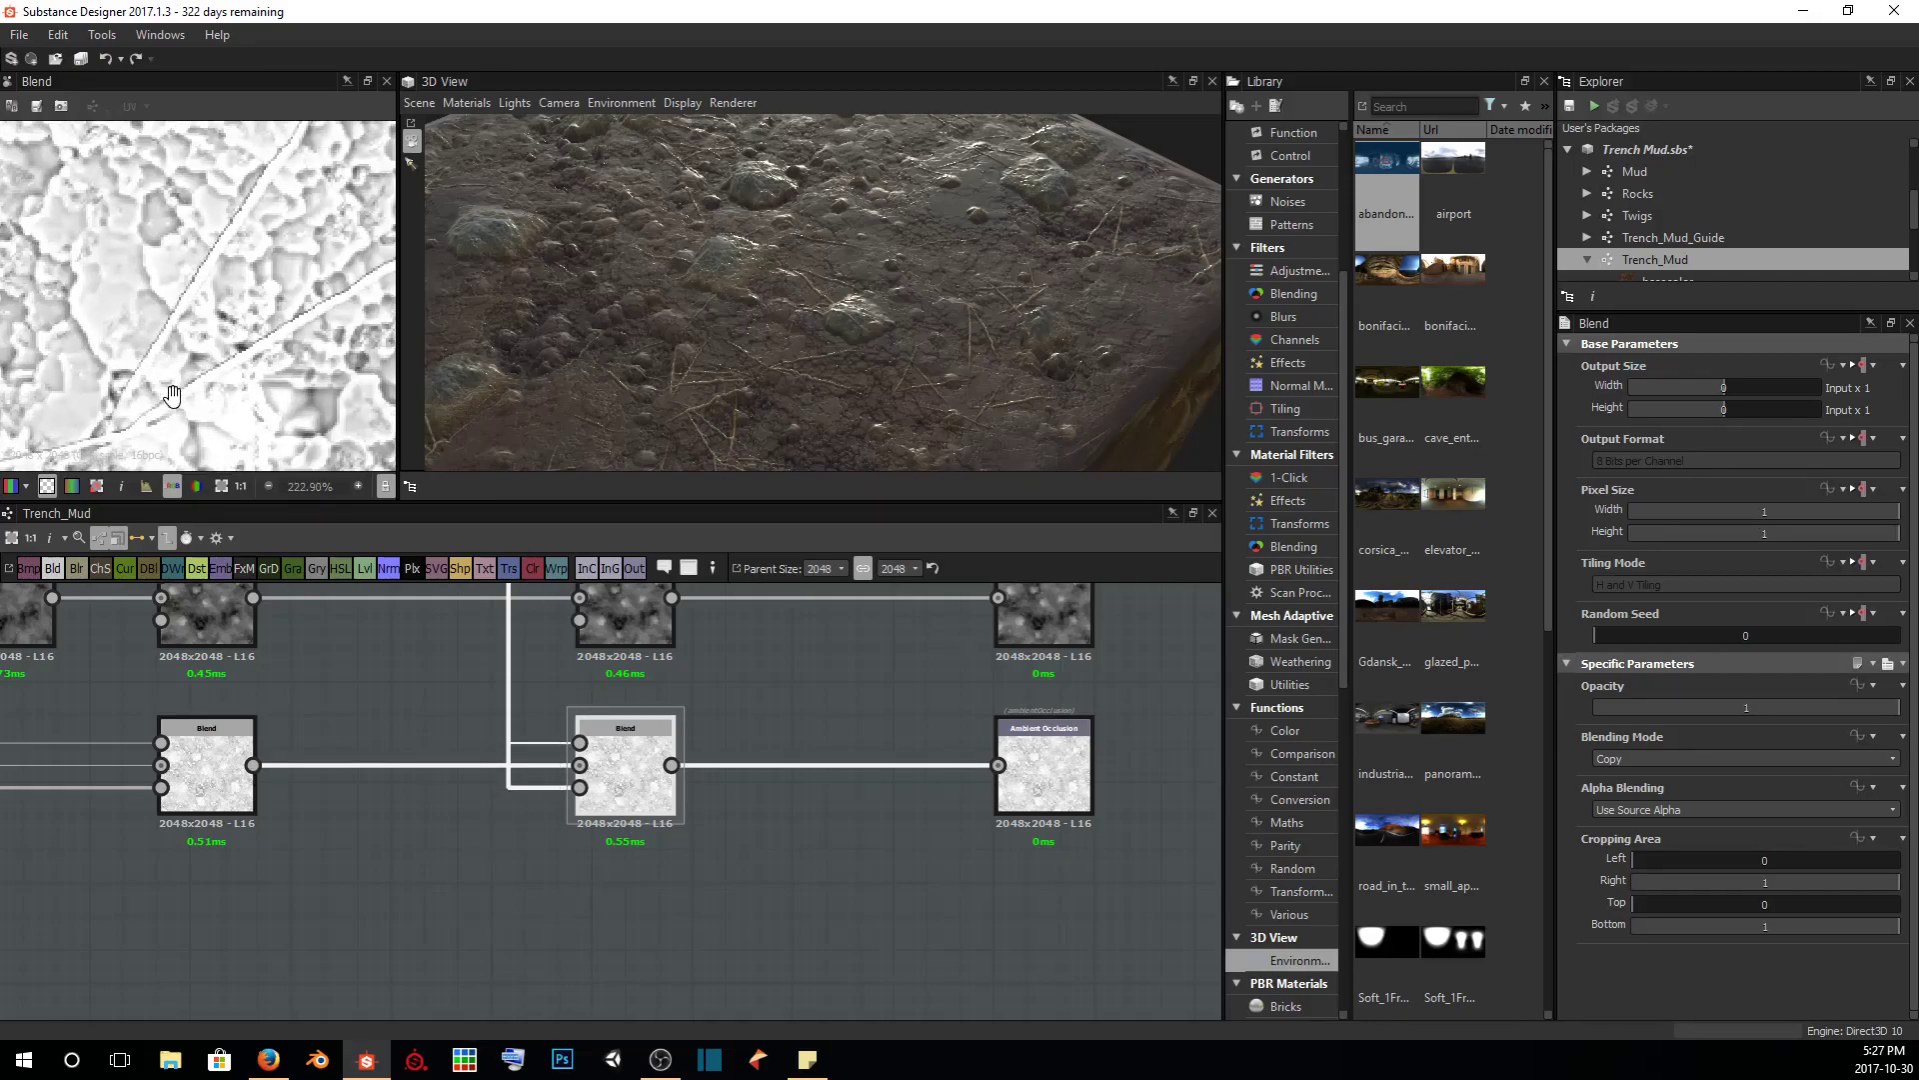
middle_drag(172, 395, 146, 330)
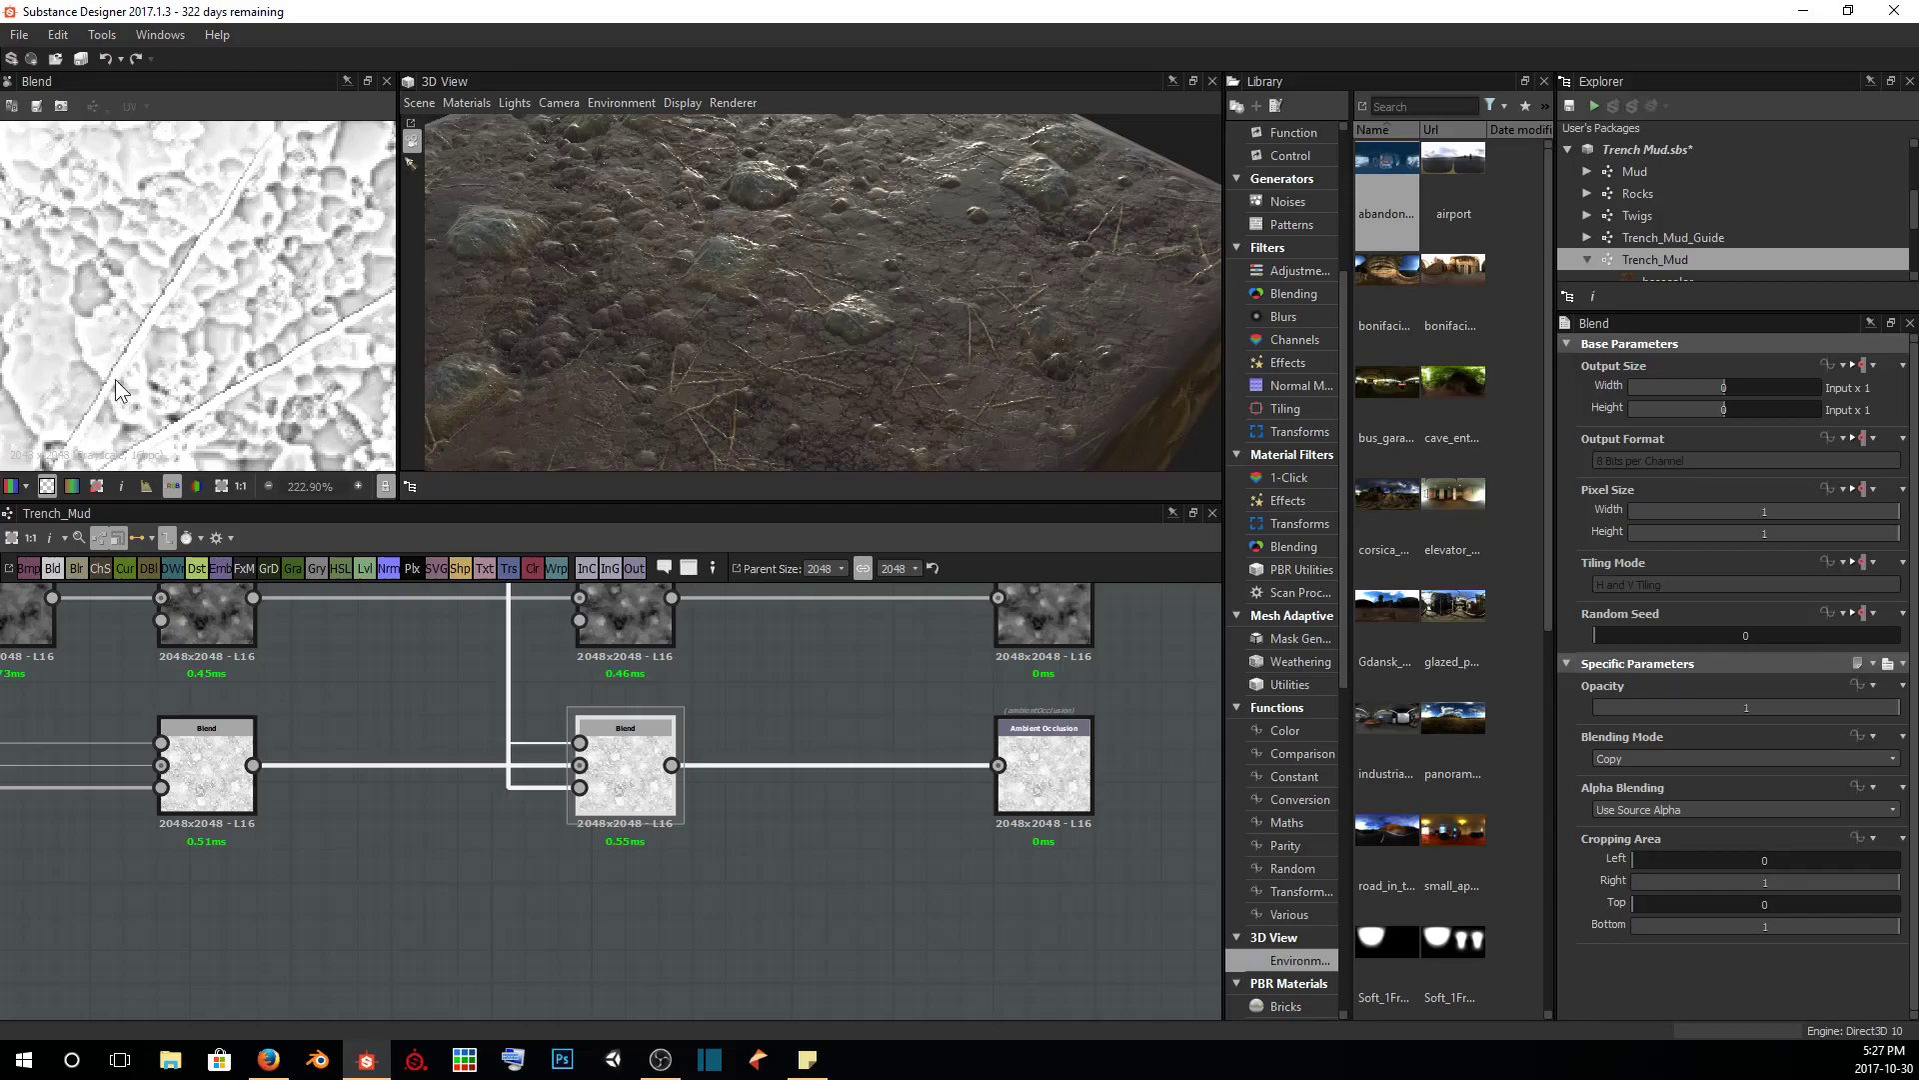
scroll(200, 344, down, 3)
middle_drag(200, 344, 210, 184)
middle_drag(190, 390, 146, 282)
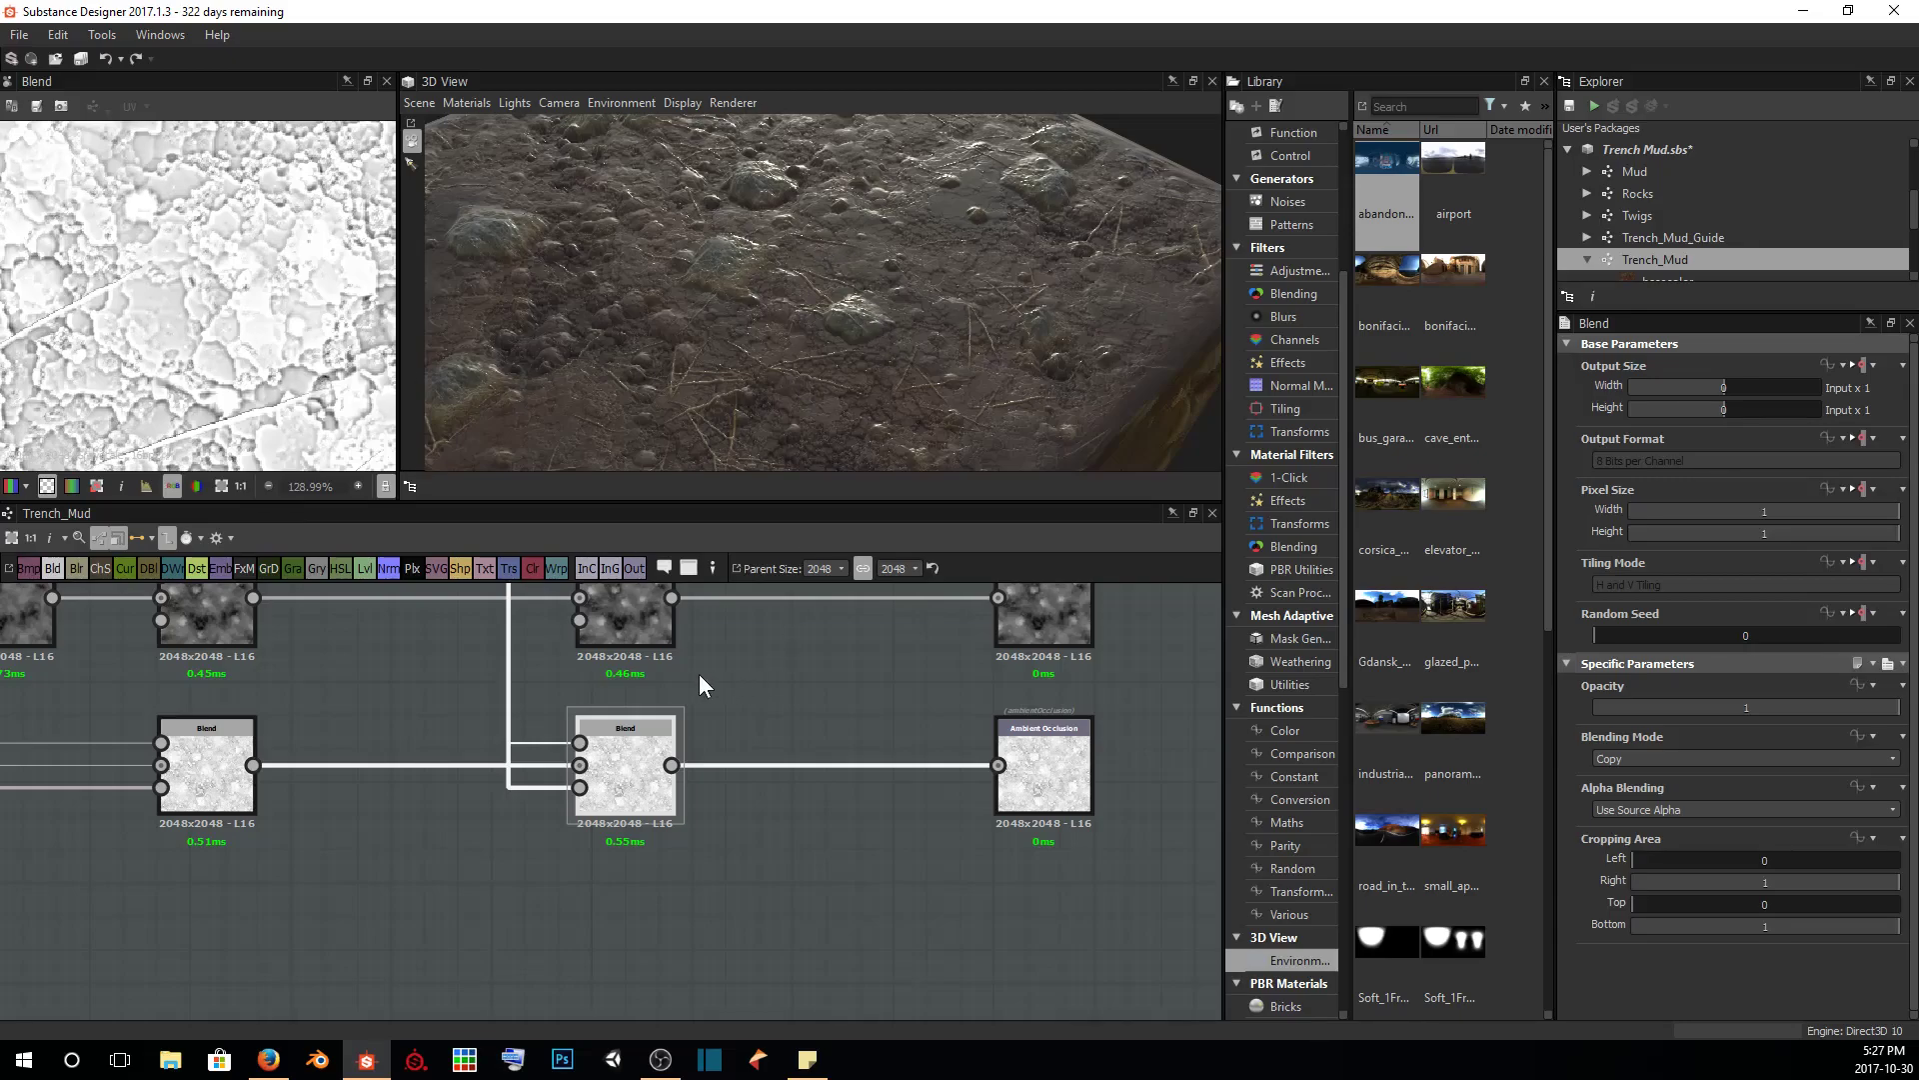
Review the whole Trench_Mud graph and the combined mud, rocks and twigs on the 3D mesh
scroll(581, 694, down, 5)
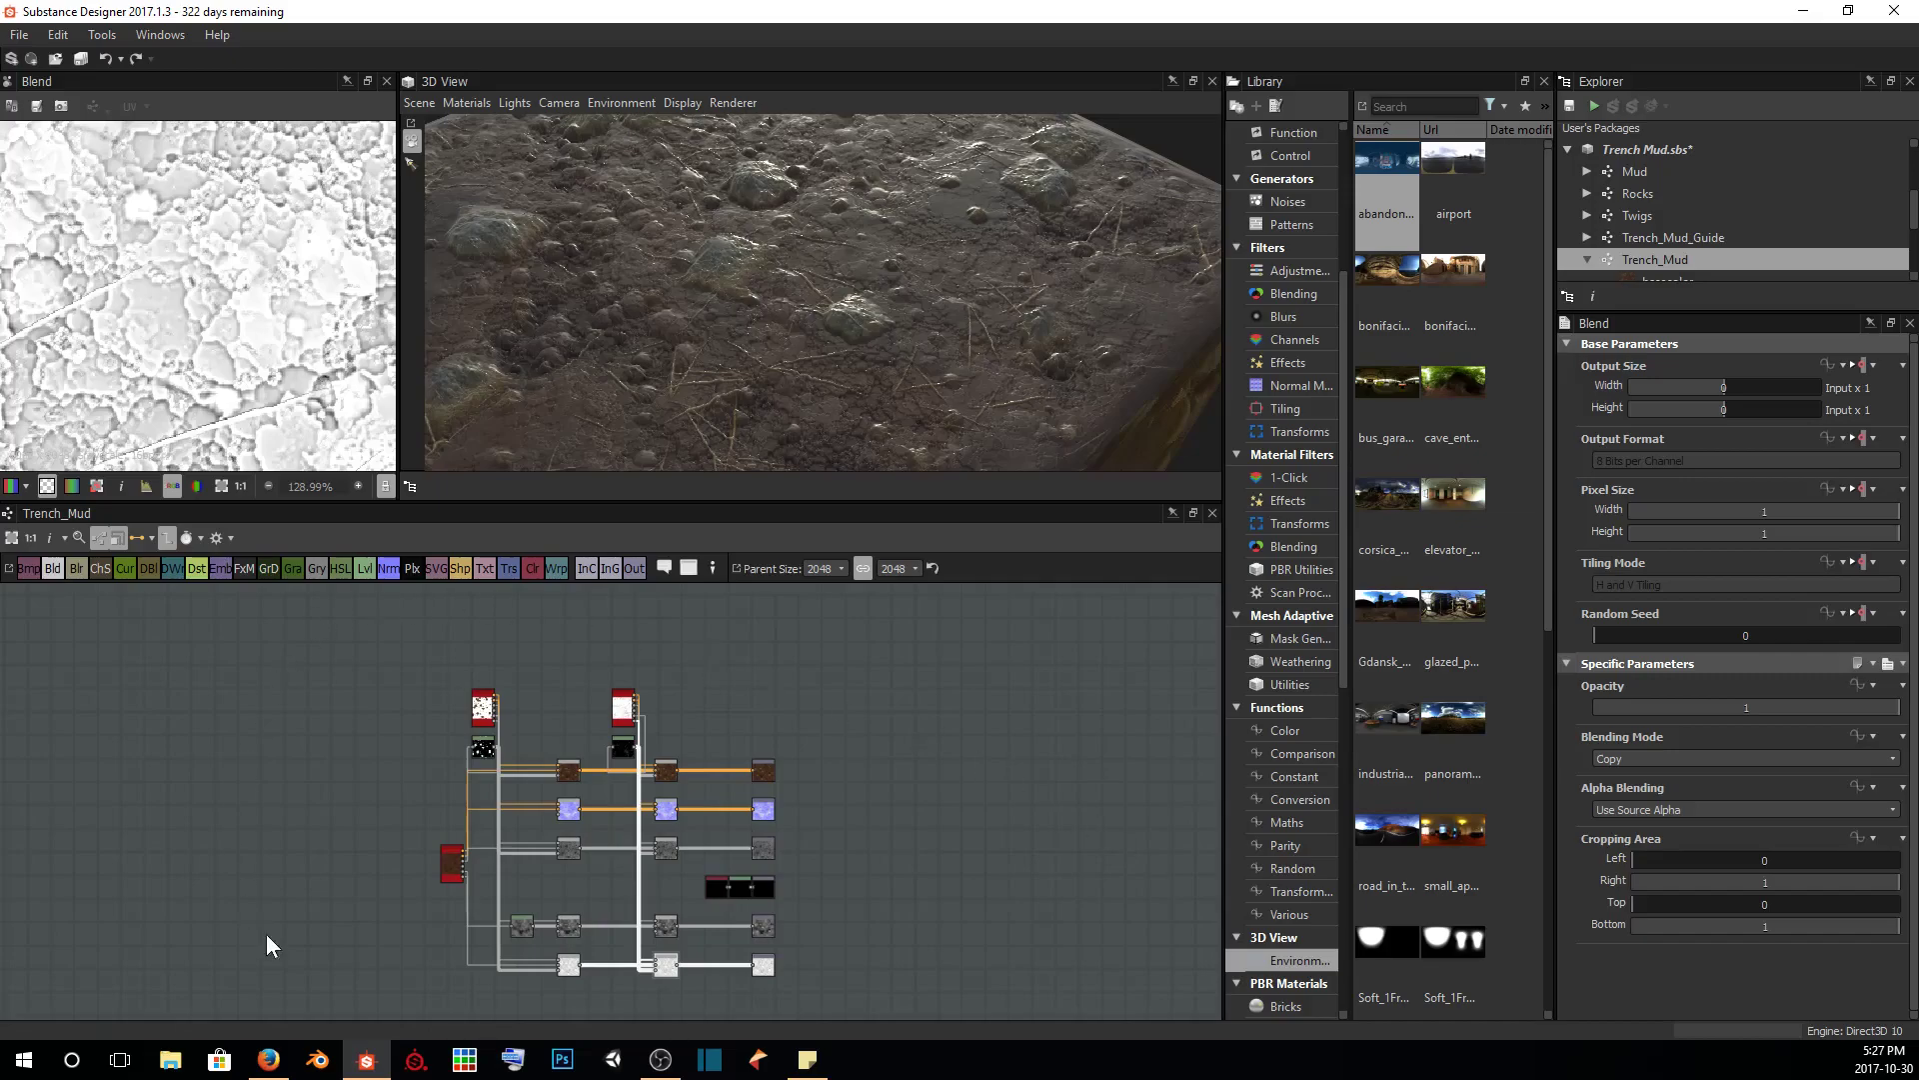
middle_drag(1030, 352, 990, 326)
scroll(989, 326, up, 3)
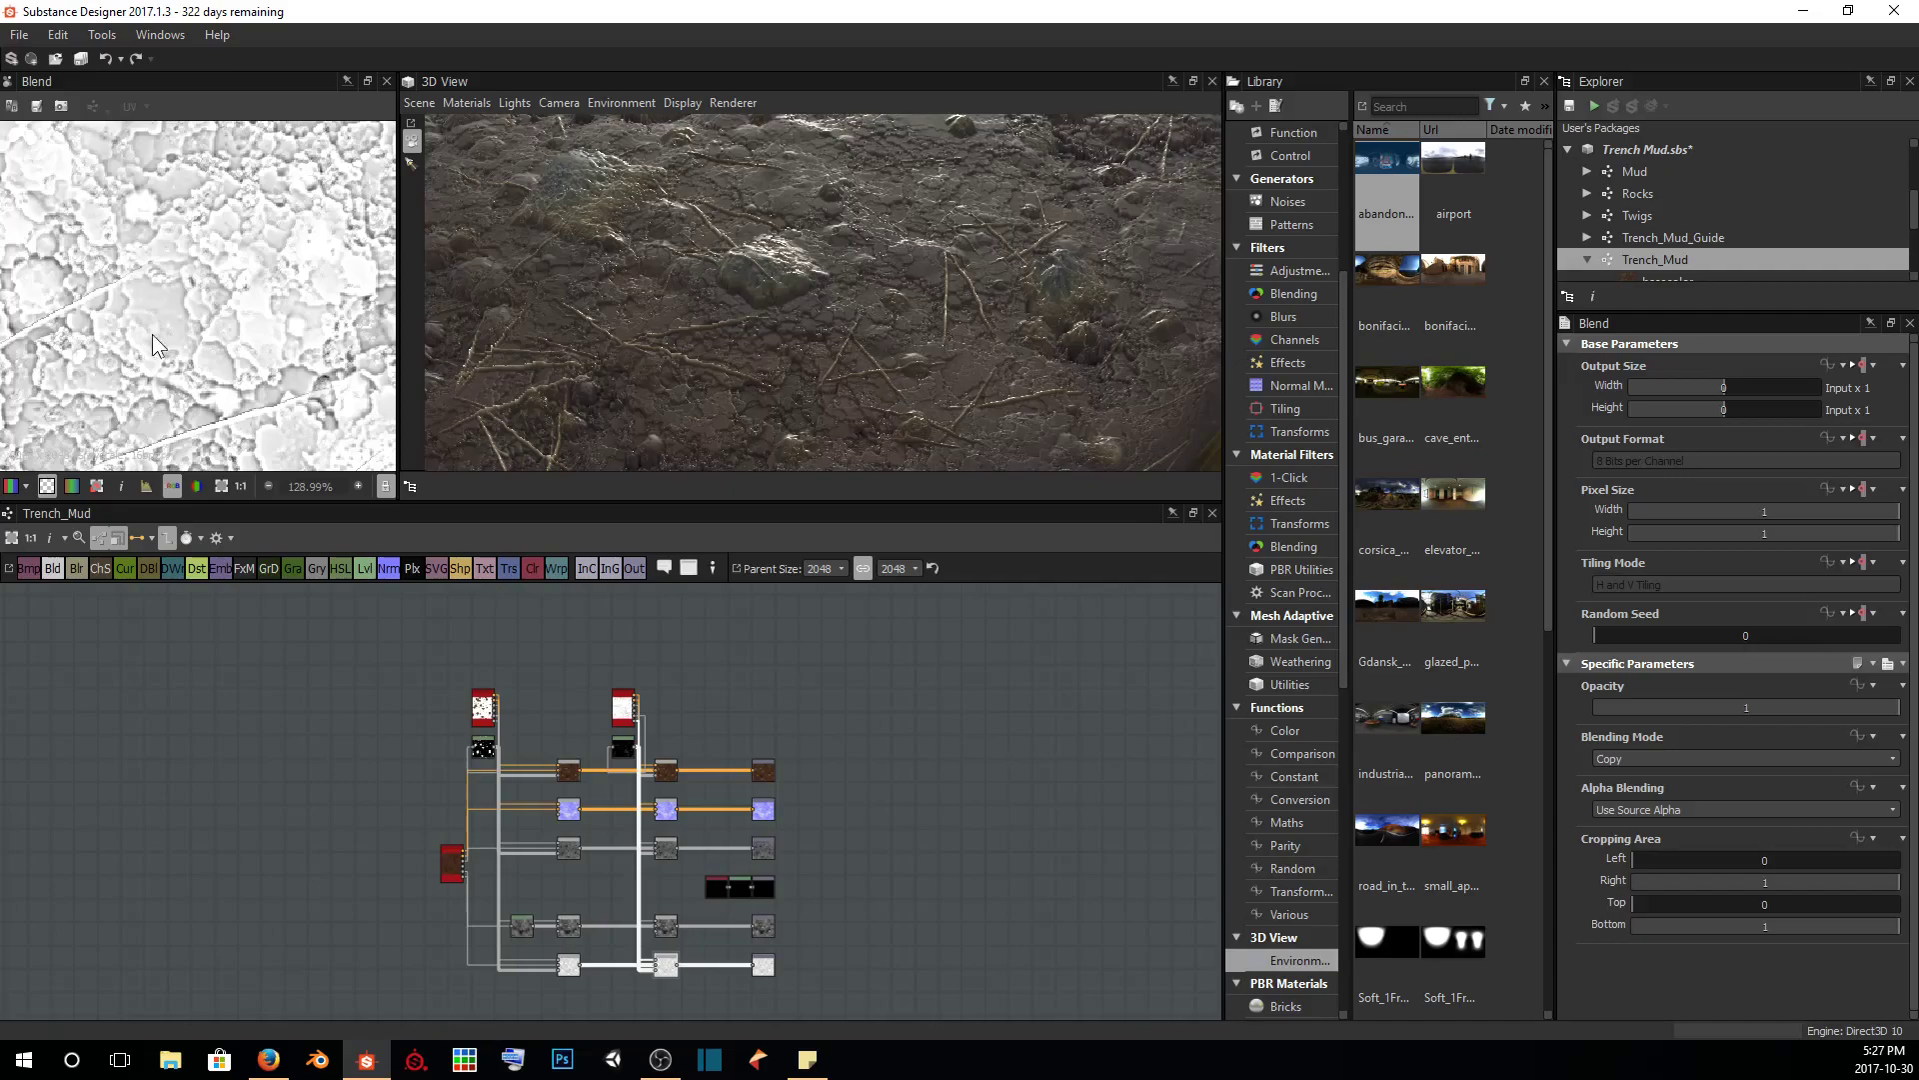
Inspect the combined mud, rocks and twigs material on the 3D mesh, including the cube under different environment lighting angles
drag(793, 298, 921, 216)
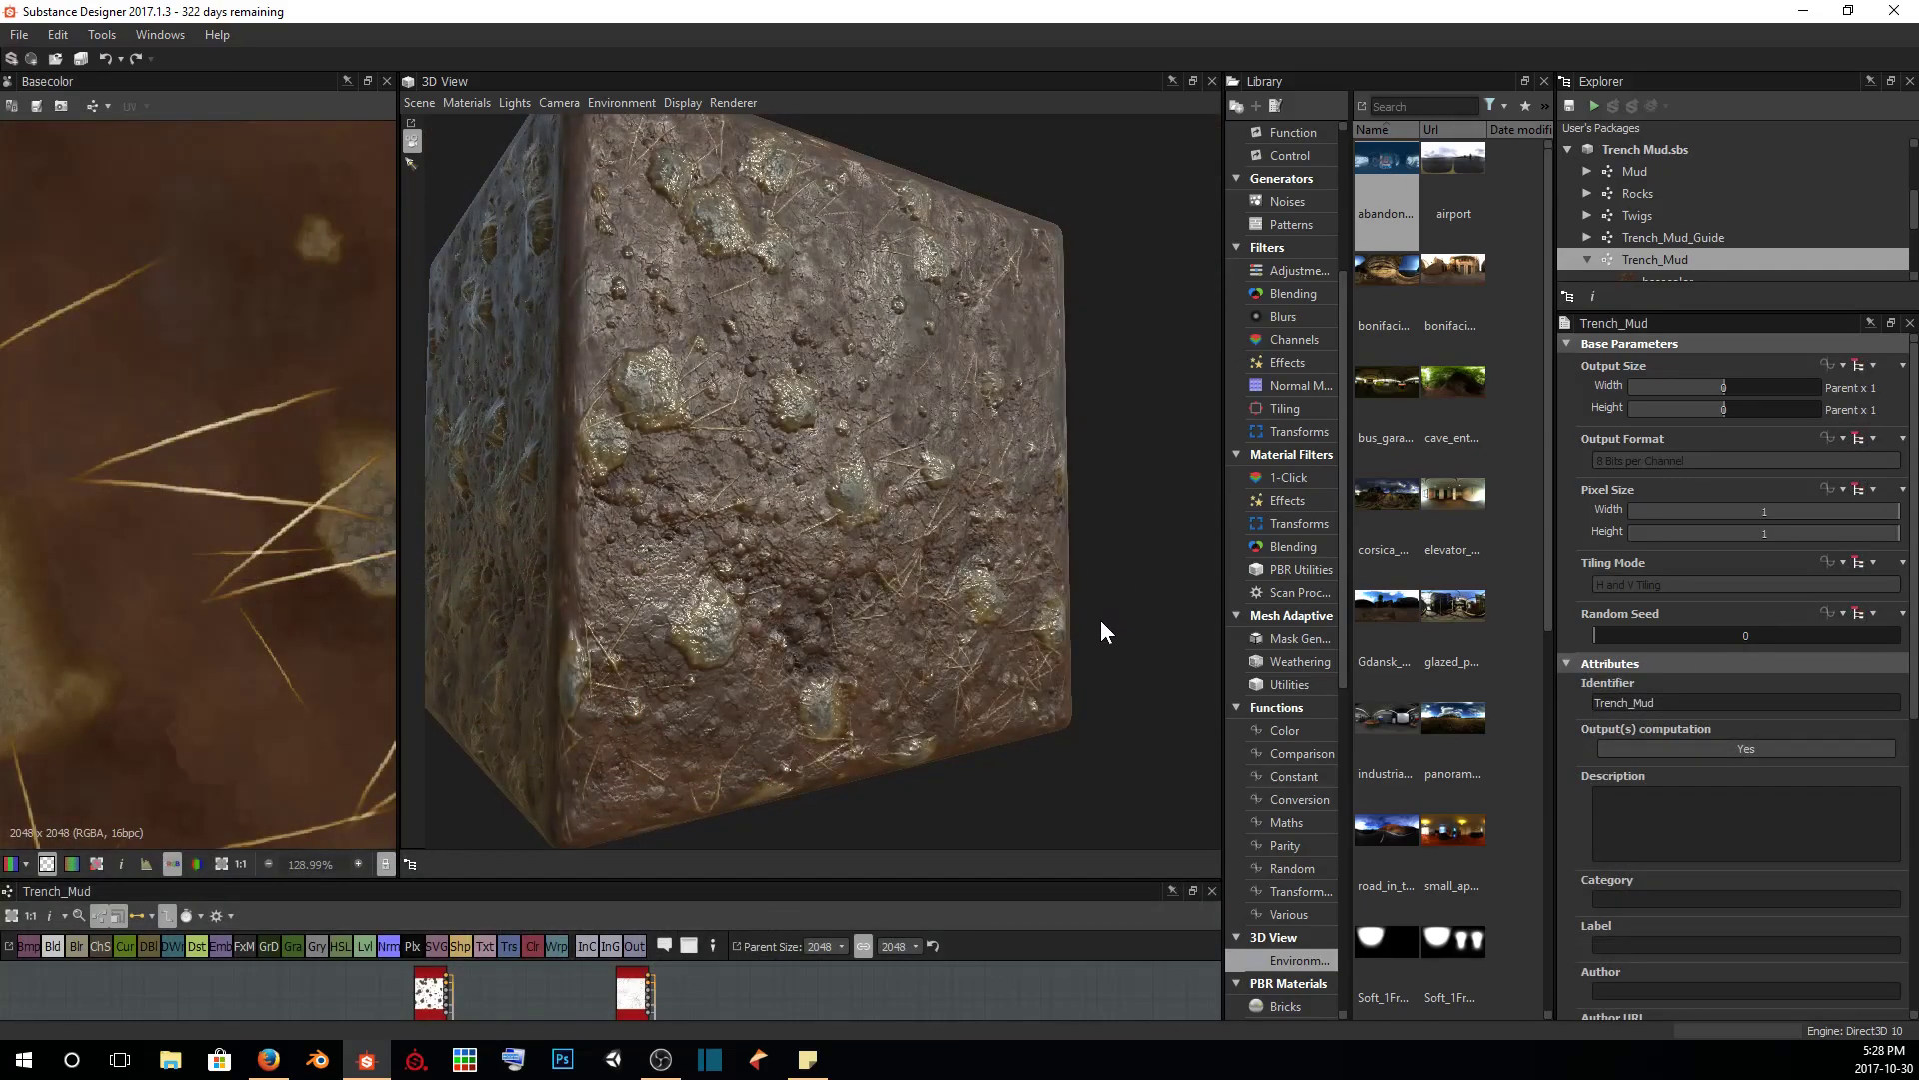
ctrl+shift+drag(1101, 619, 1073, 619)
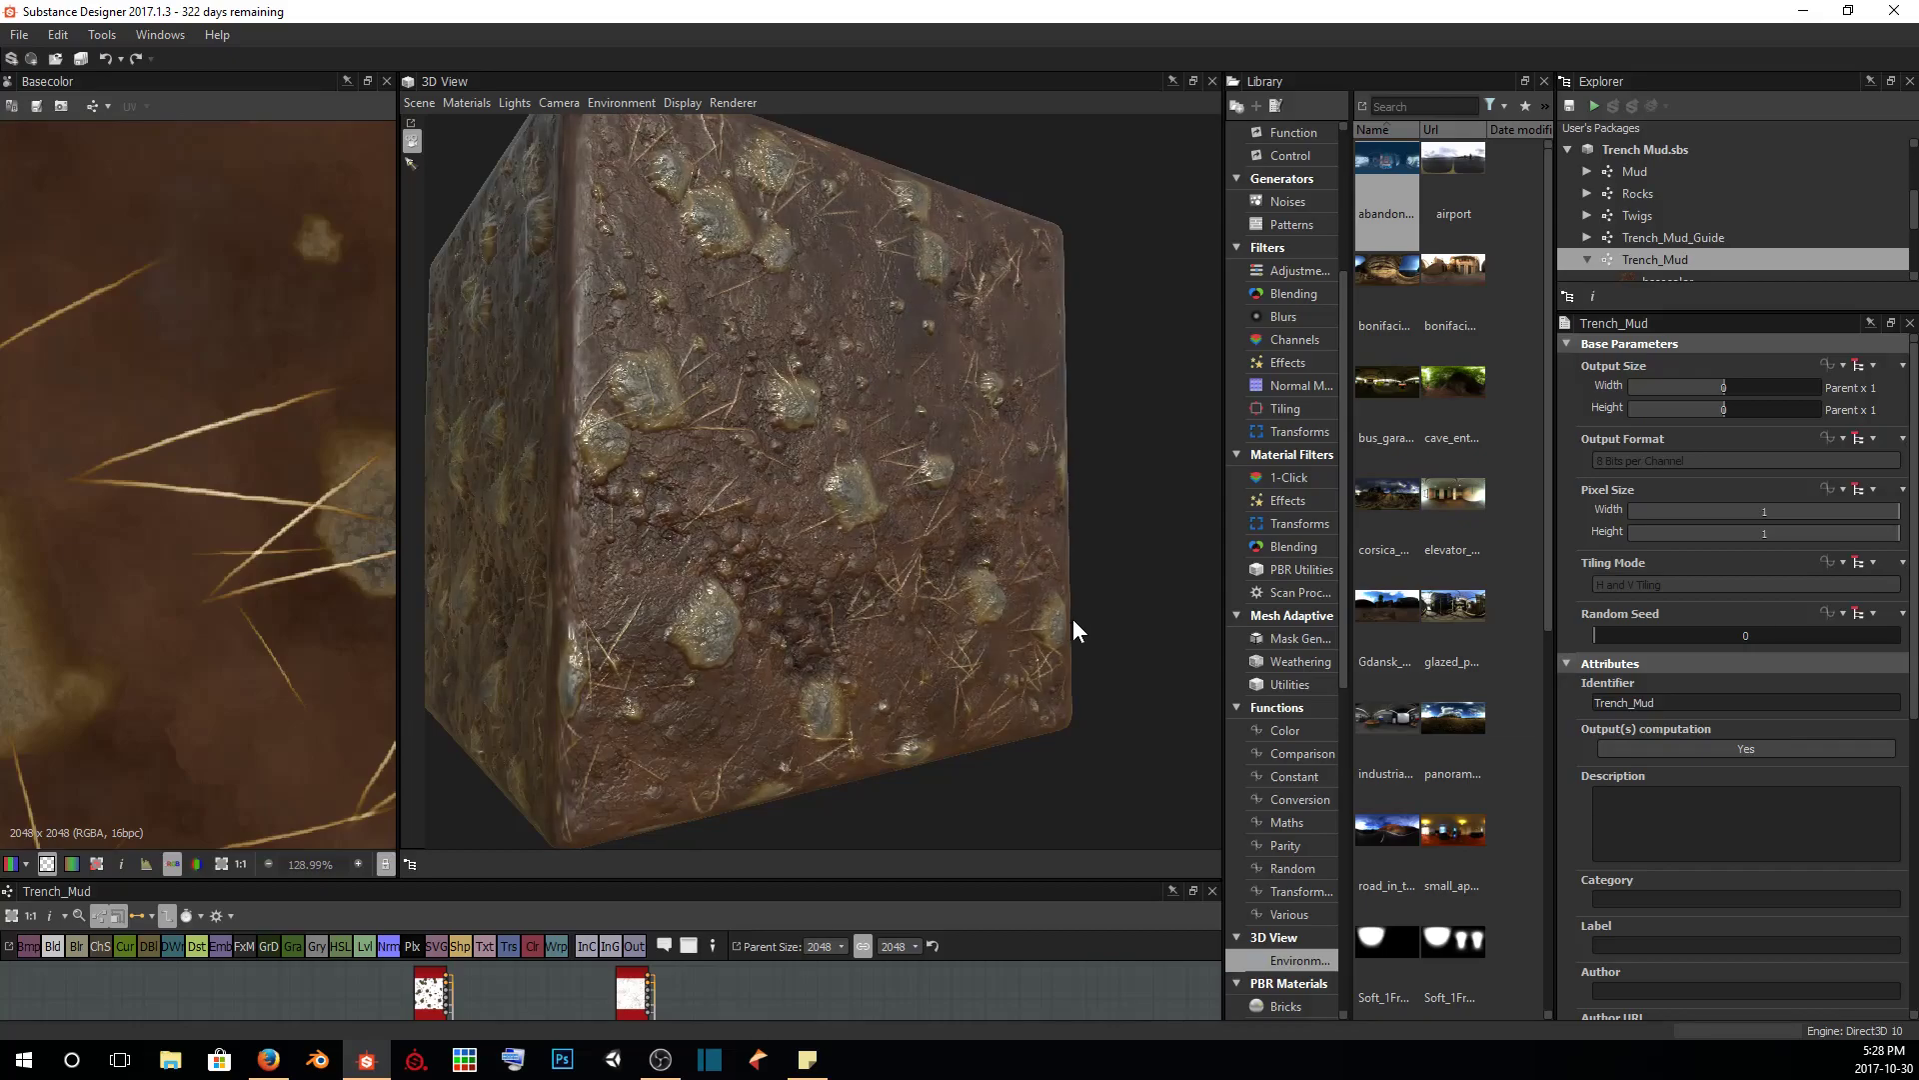
shift+right_drag(1072, 628, 1130, 625)
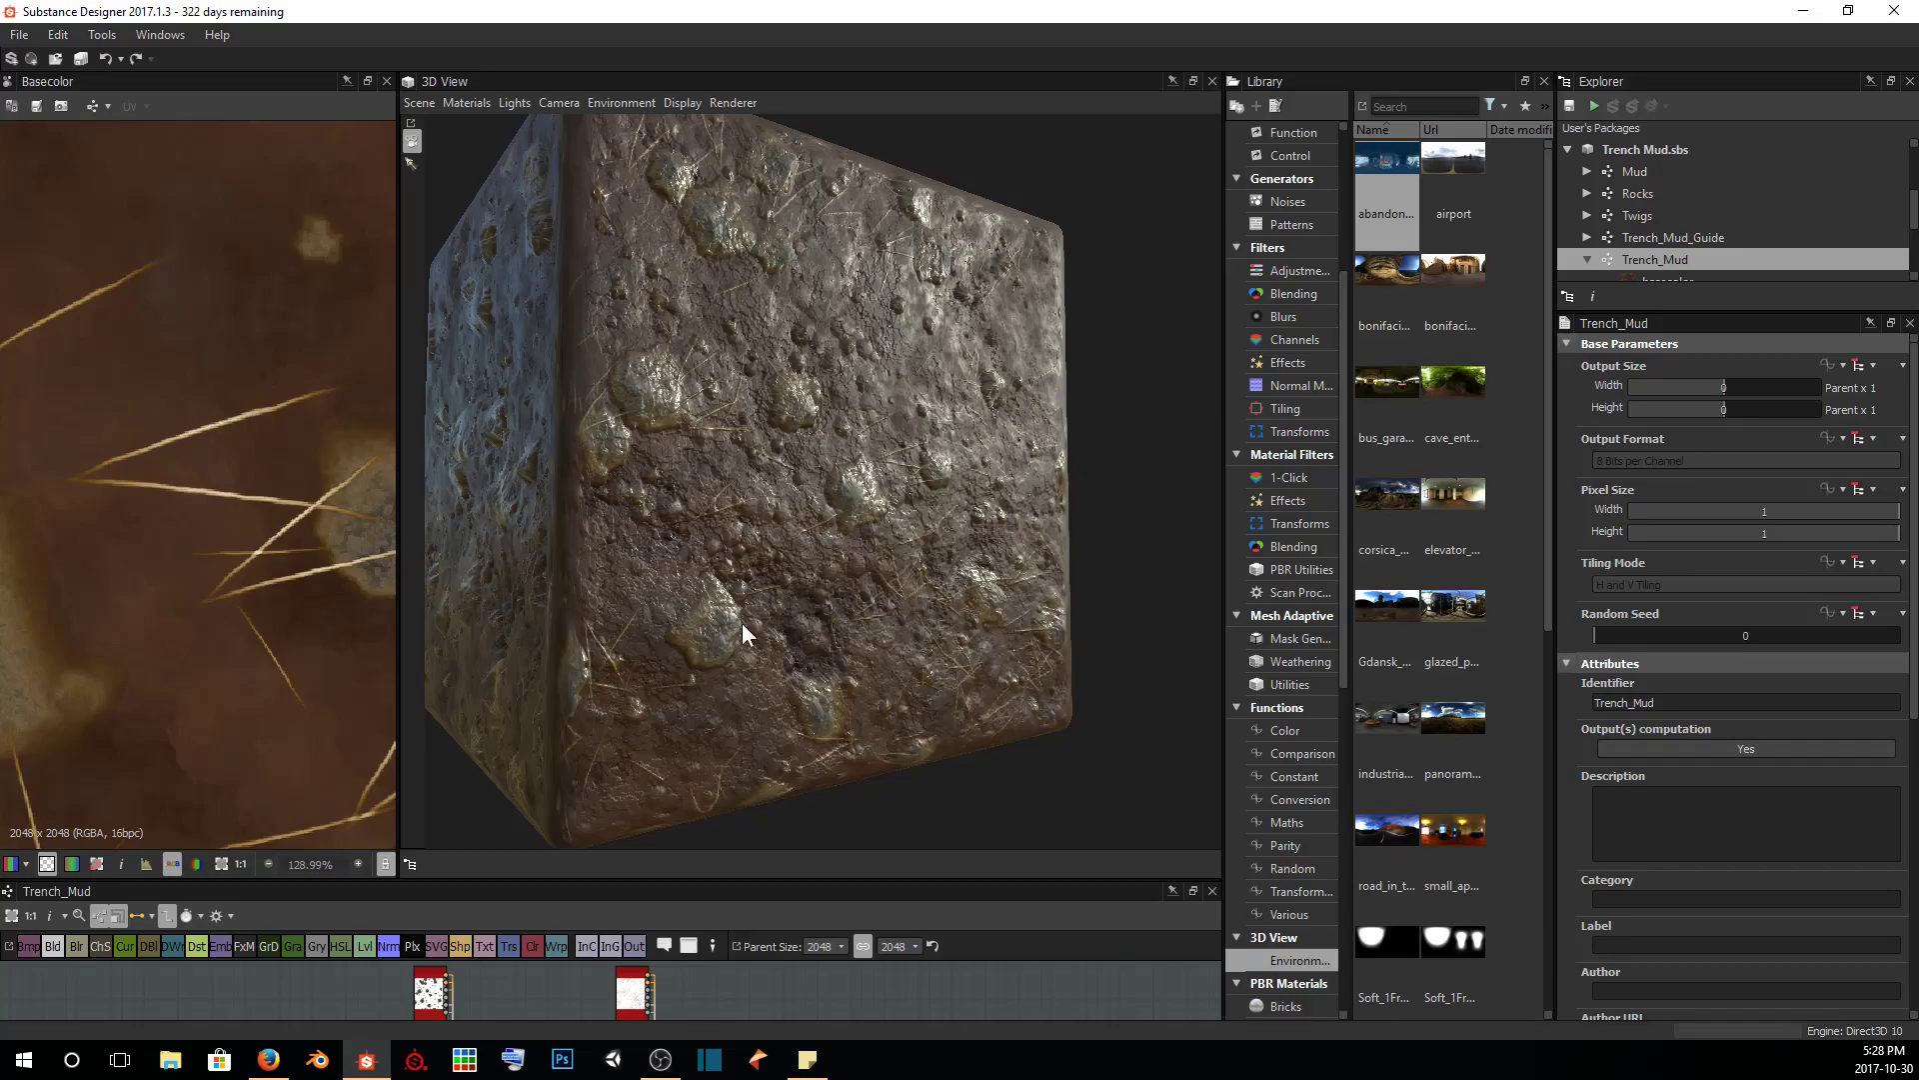
drag(937, 410, 677, 410)
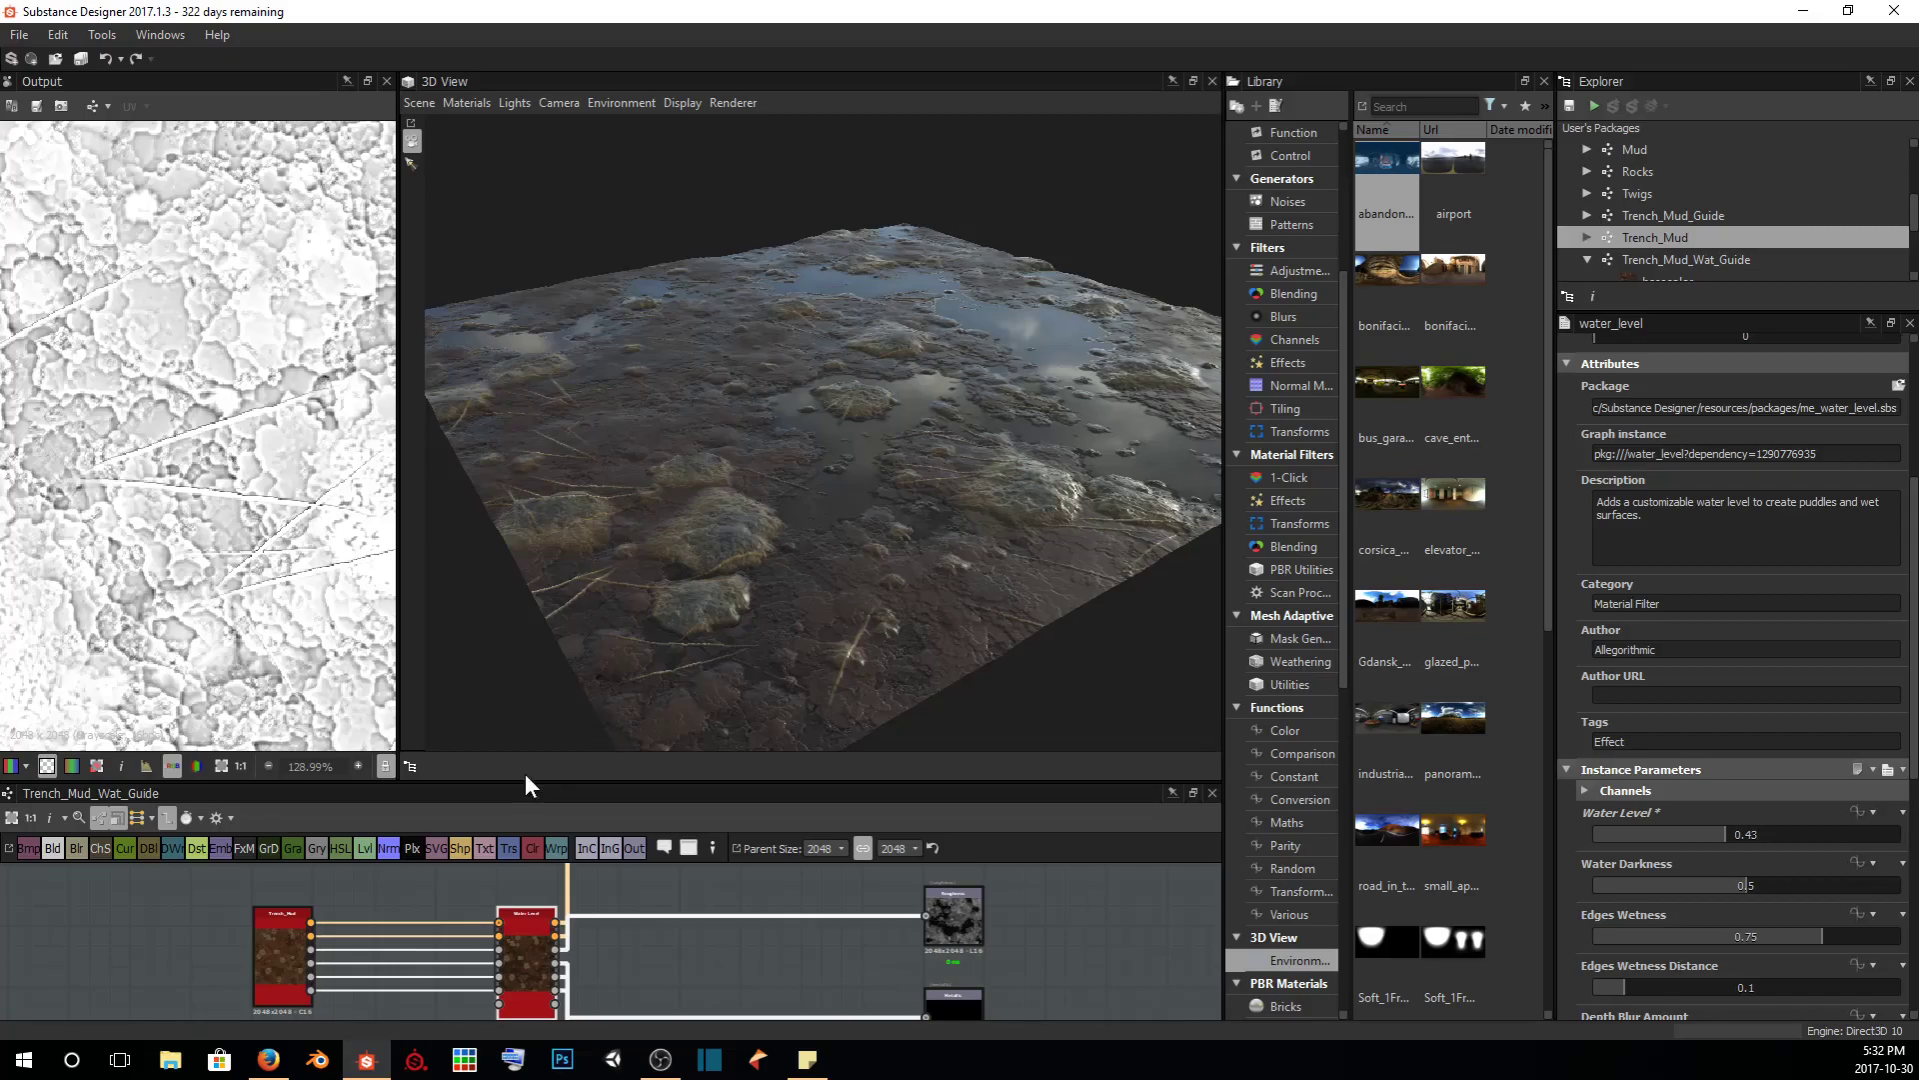
Examine the Water Level node's connections from Trench_Mud in the Trench_Mud_Wat_Guide graph, along with its instance parameters
scroll(262, 923, up, 4)
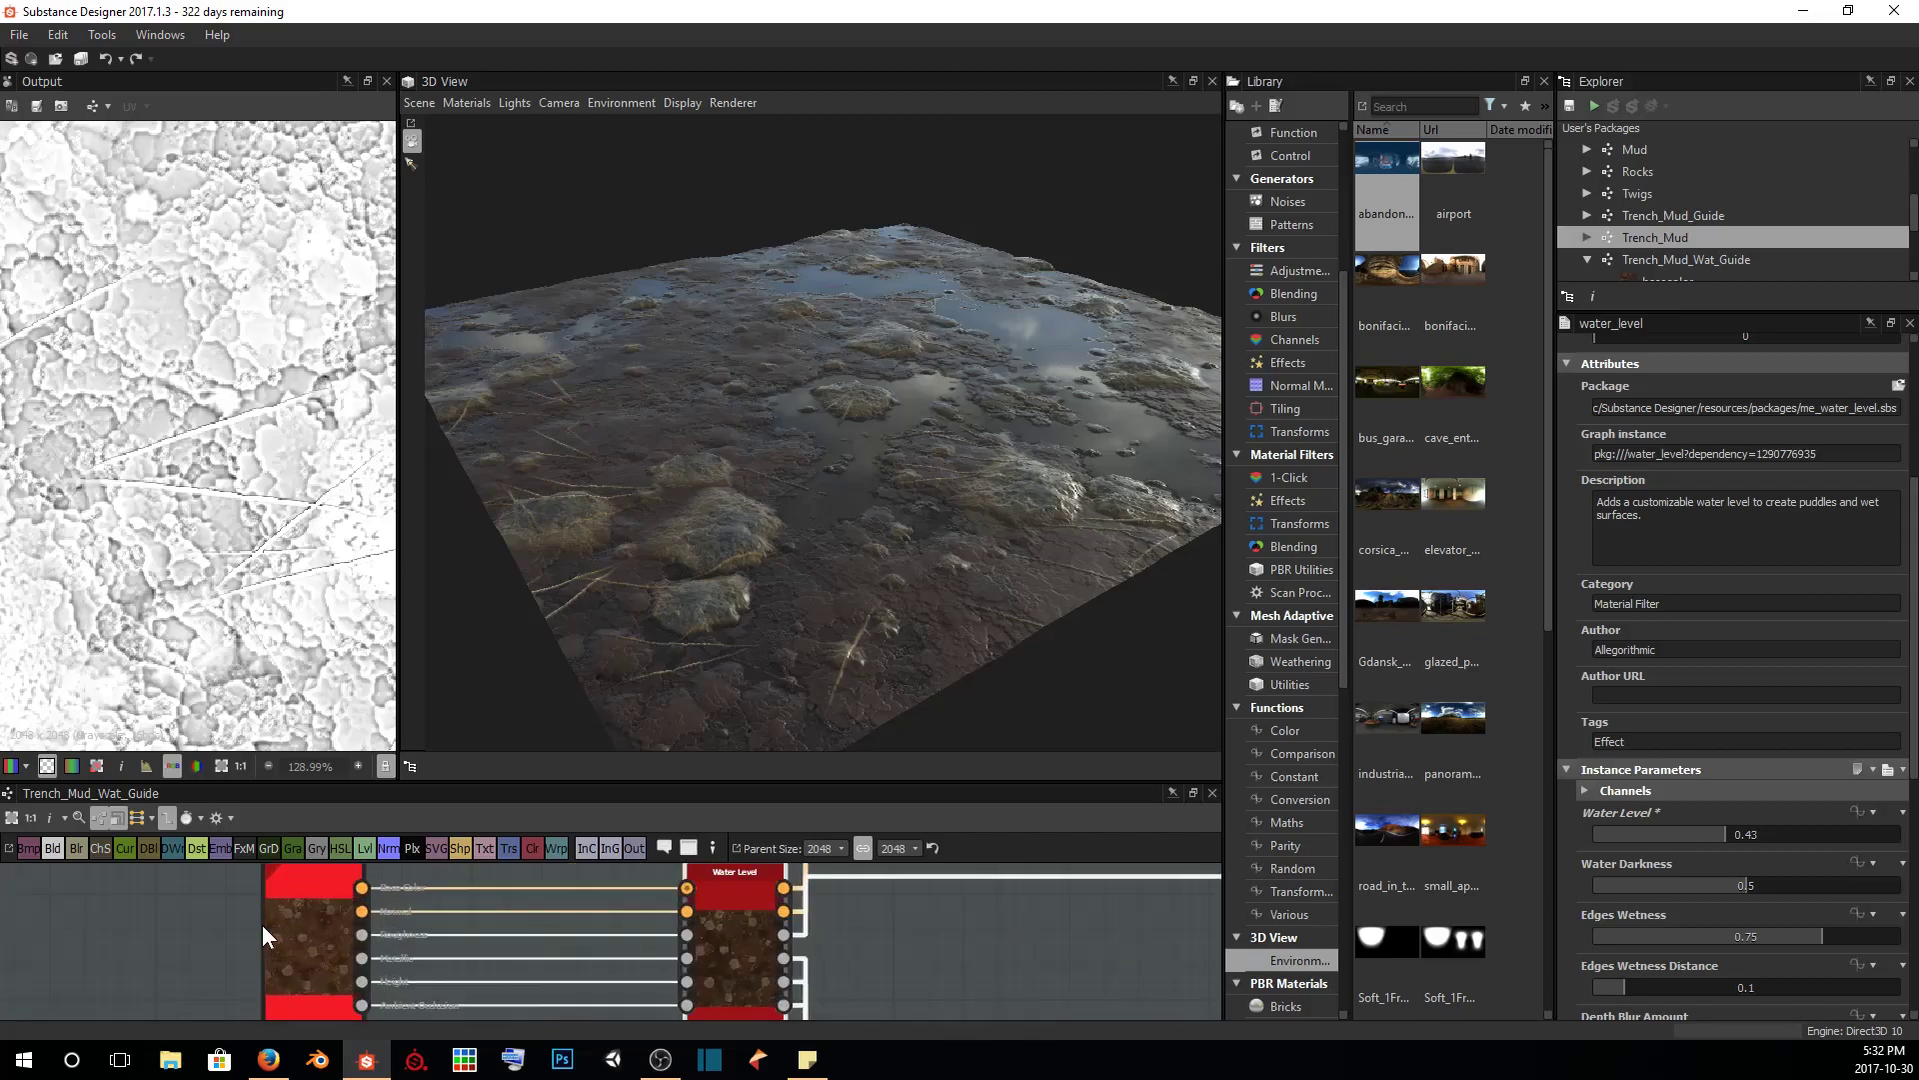
scroll(351, 927, down, 3)
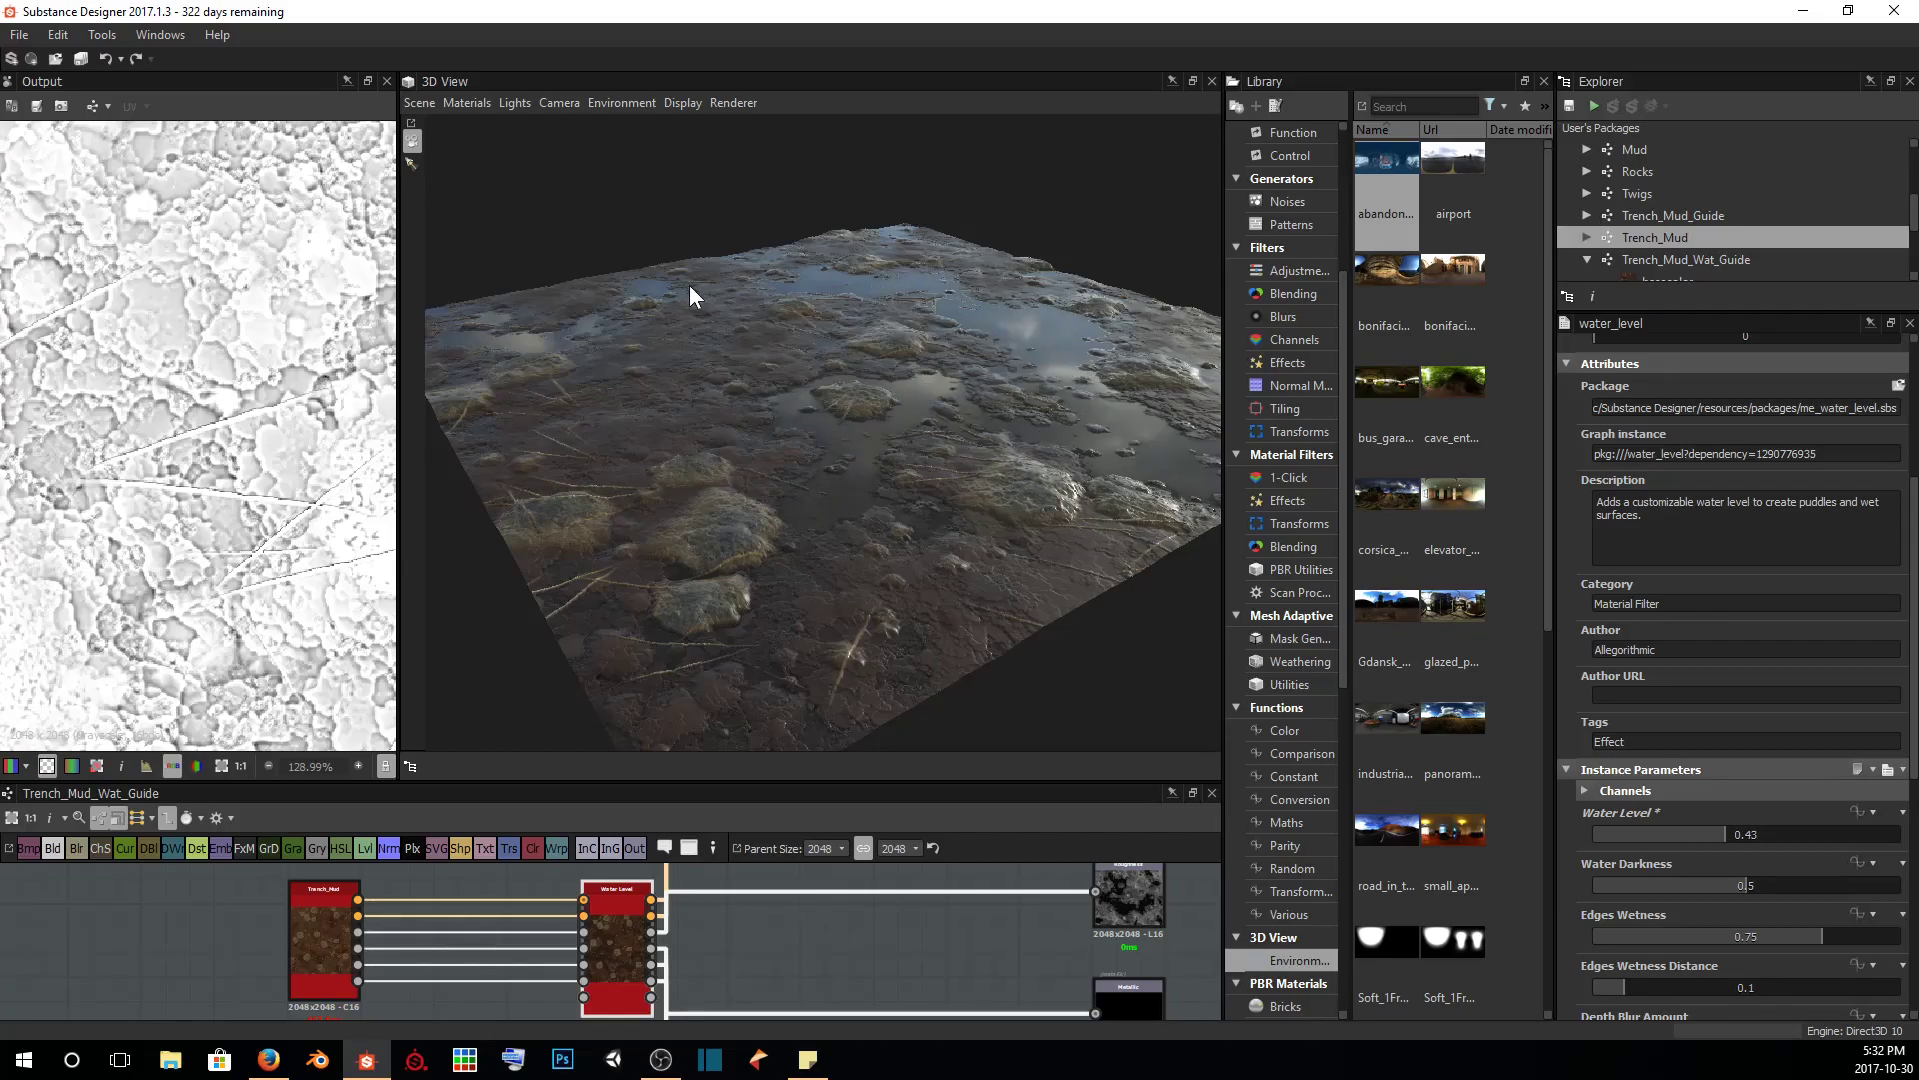
scroll(1779, 880, down, 5)
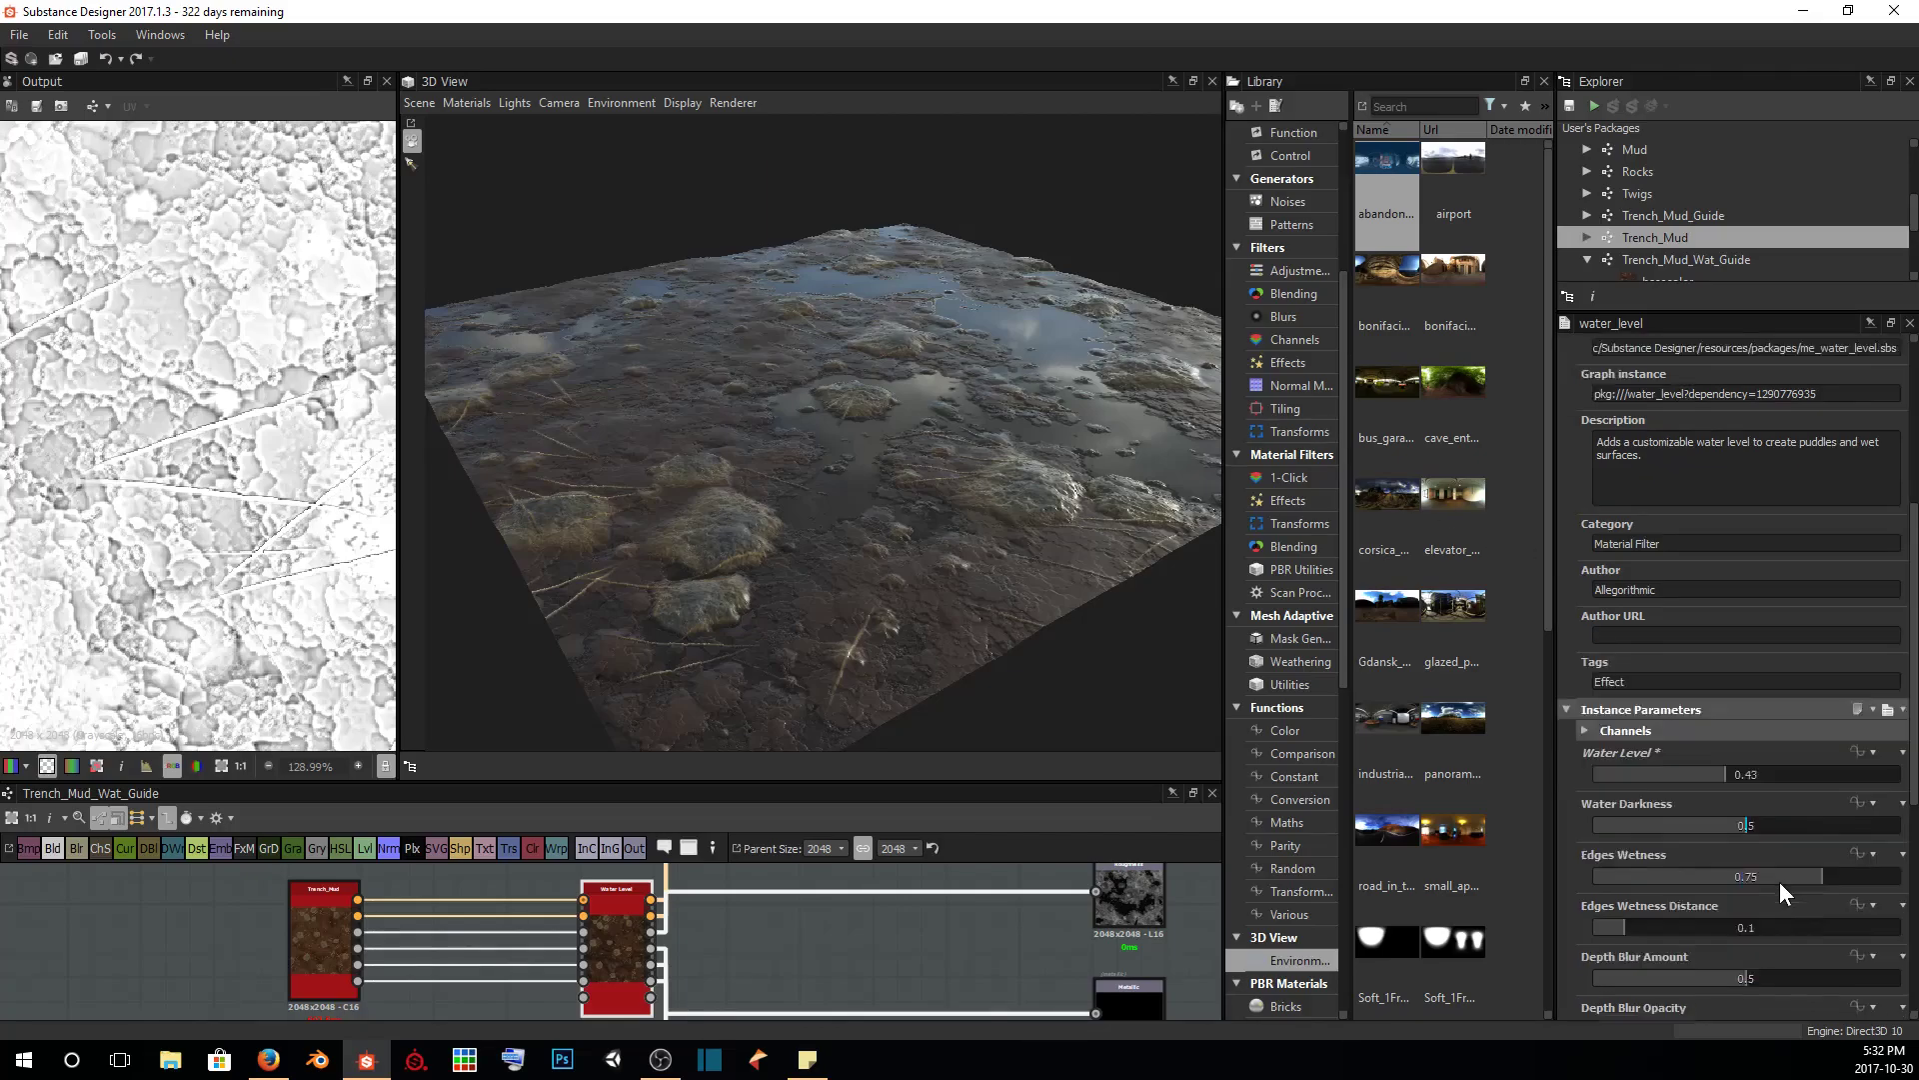